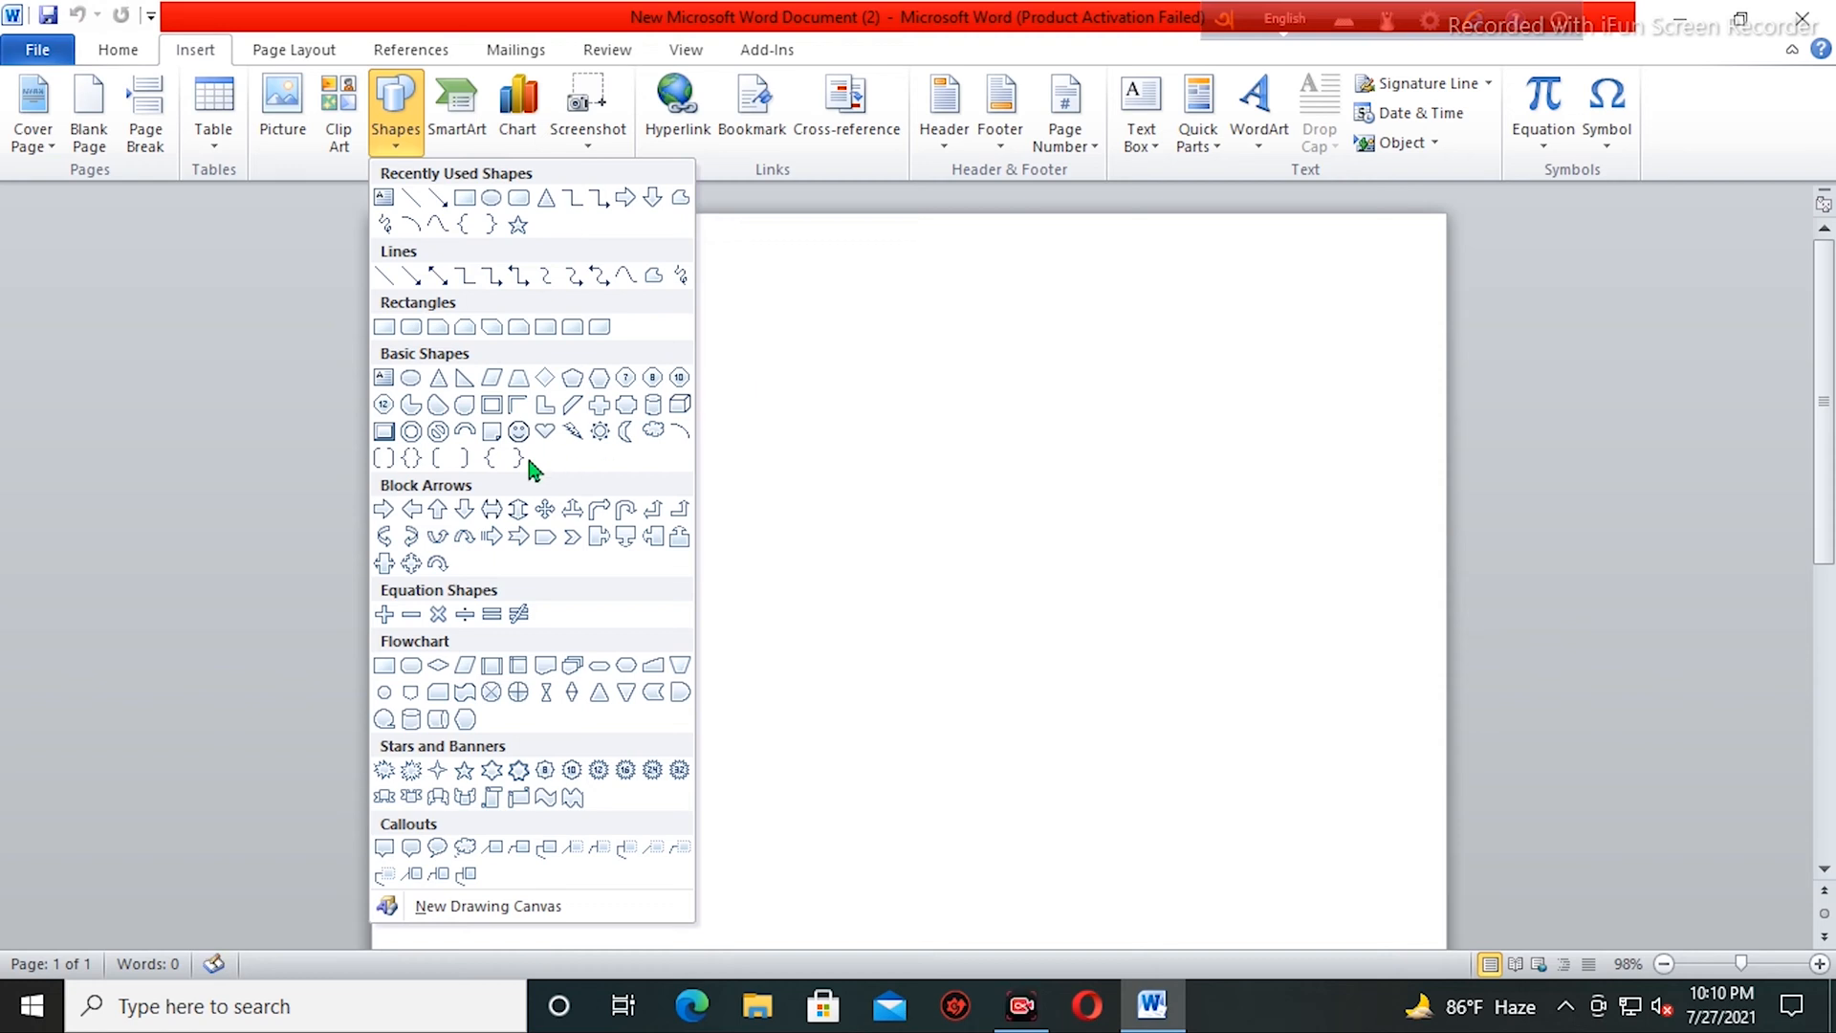
- Draw a donut shape about 5.28" high and 5.06" wide, and move it fully onto the page near its horizontal centre
click(411, 432)
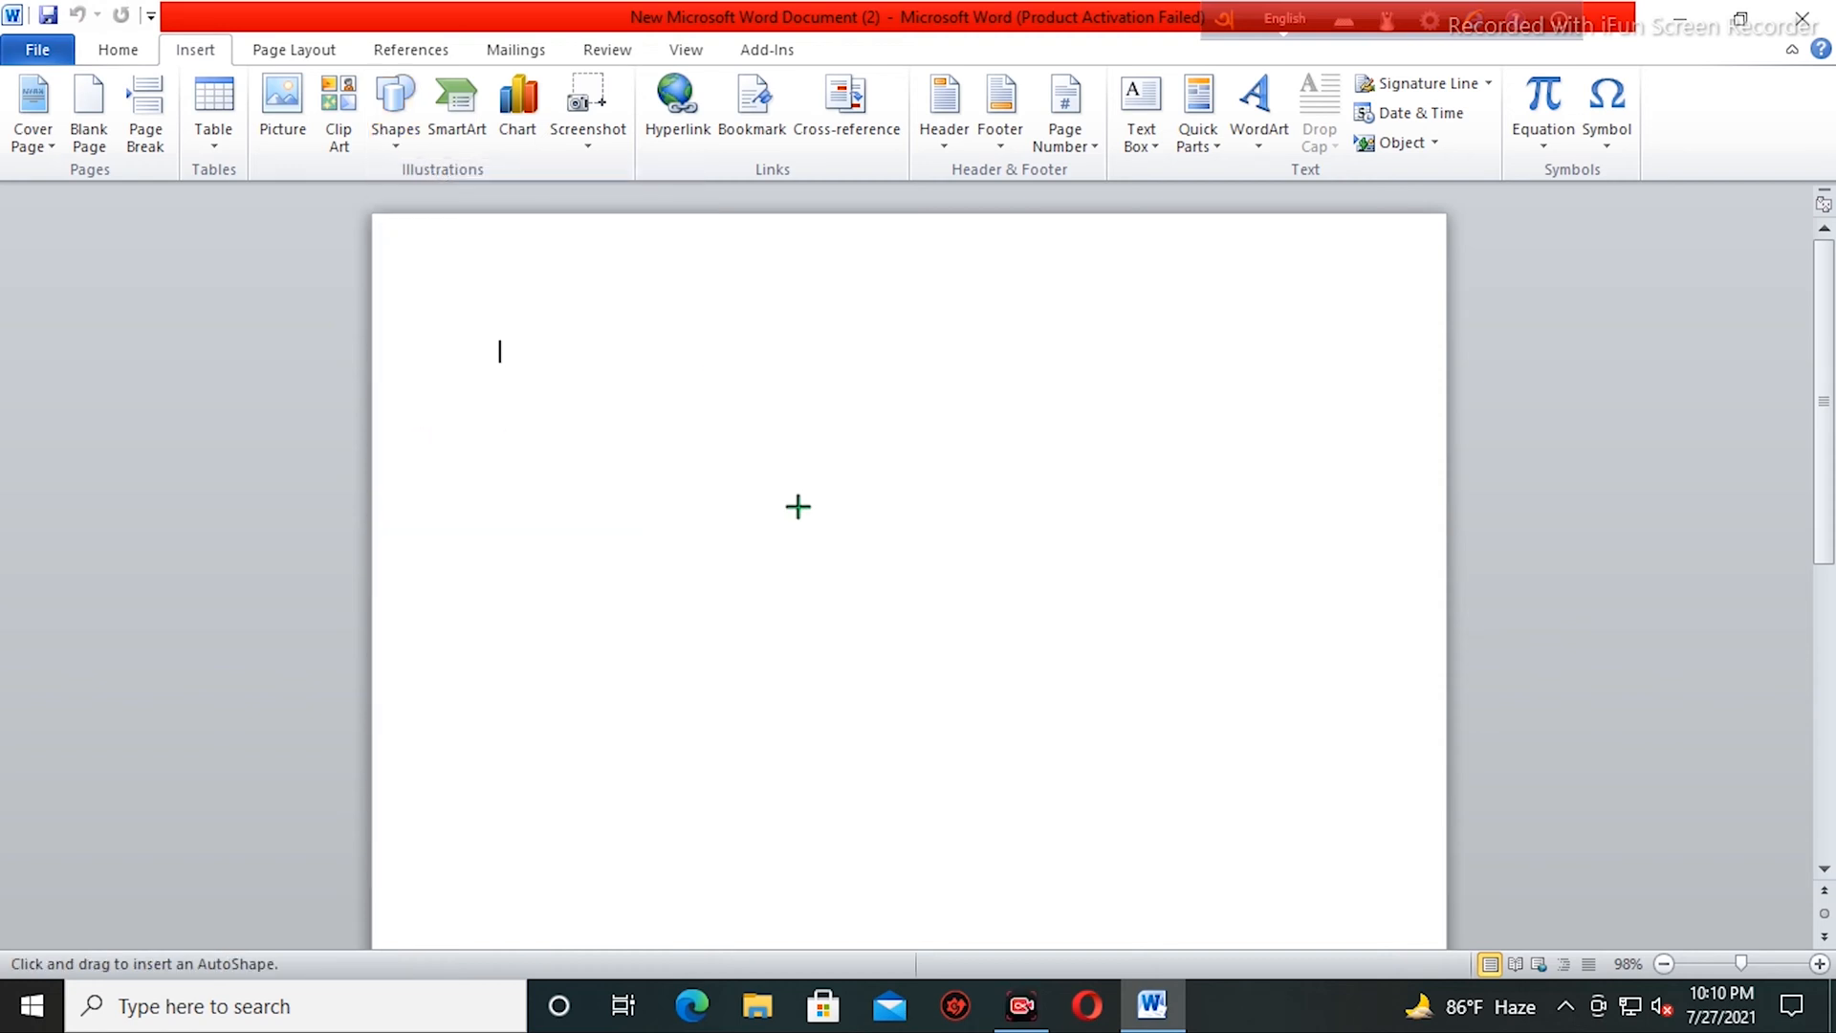
drag(689, 330, 1009, 664)
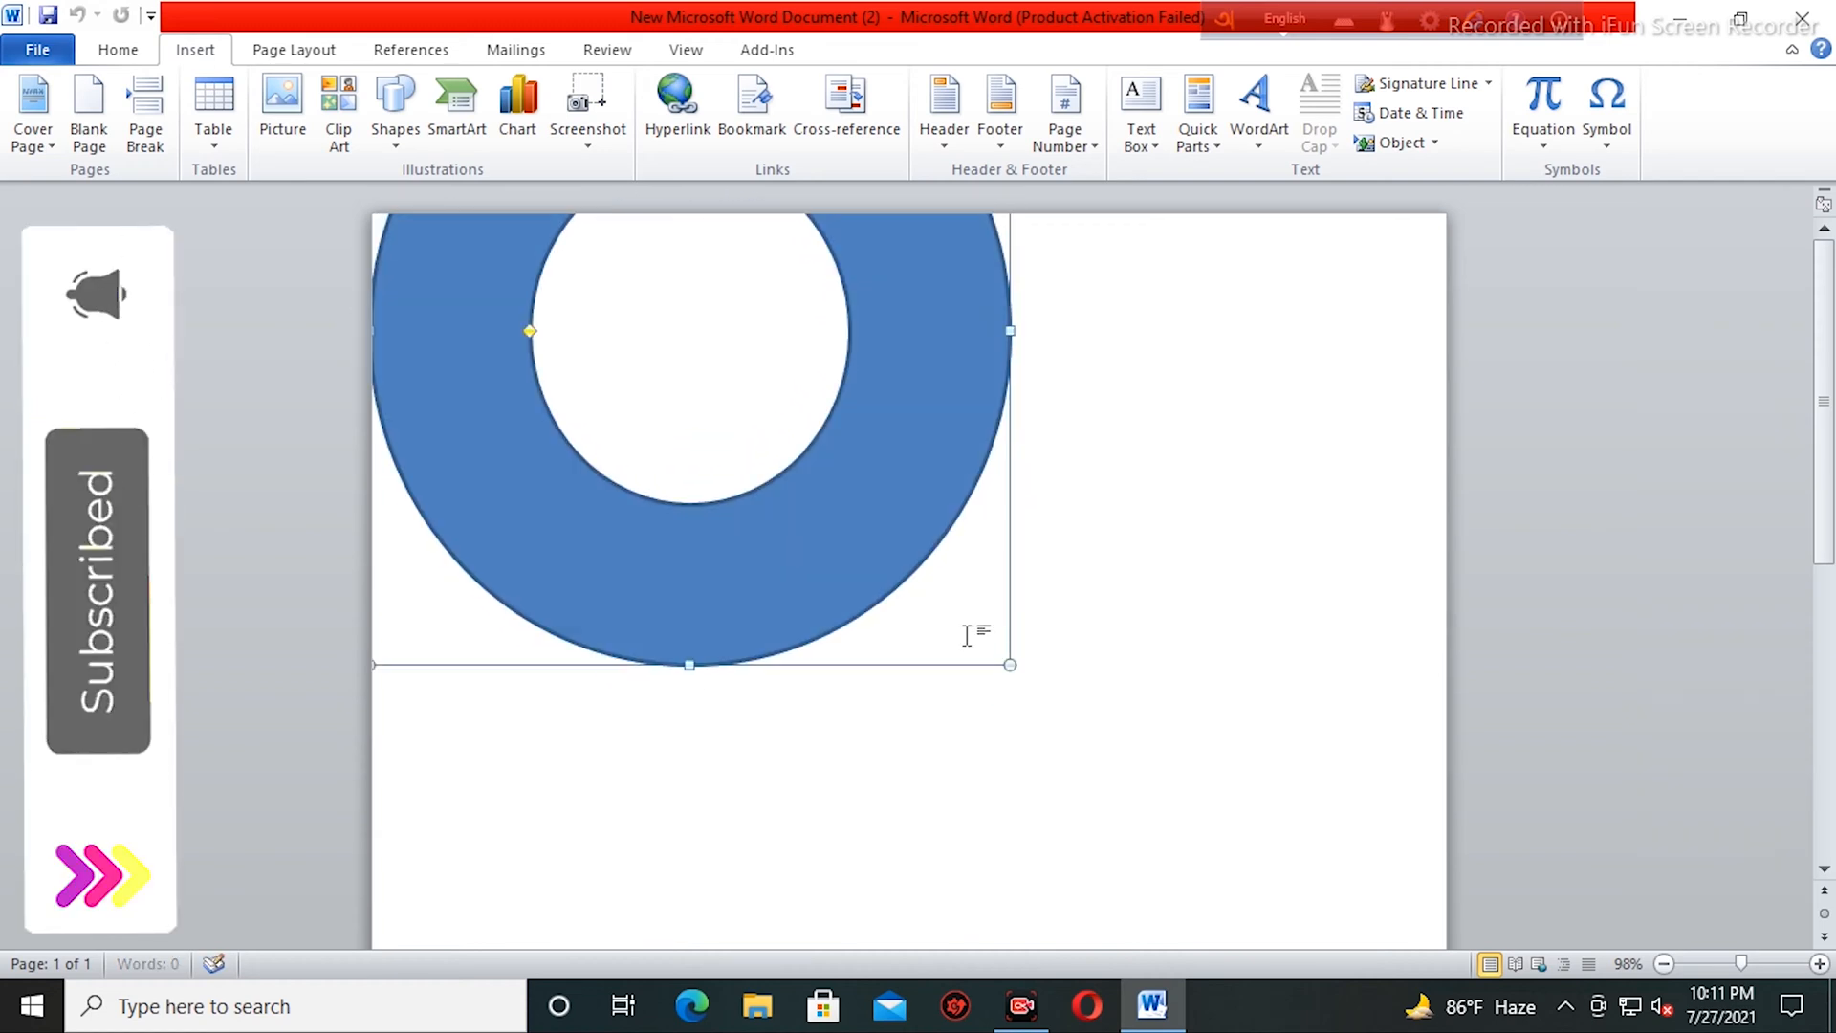
mouse_move(879, 541)
mouse_down()
mouse_move(1057, 784)
mouse_move(1066, 760)
mouse_move(1094, 779)
mouse_move(1061, 812)
mouse_move(1078, 834)
mouse_up()
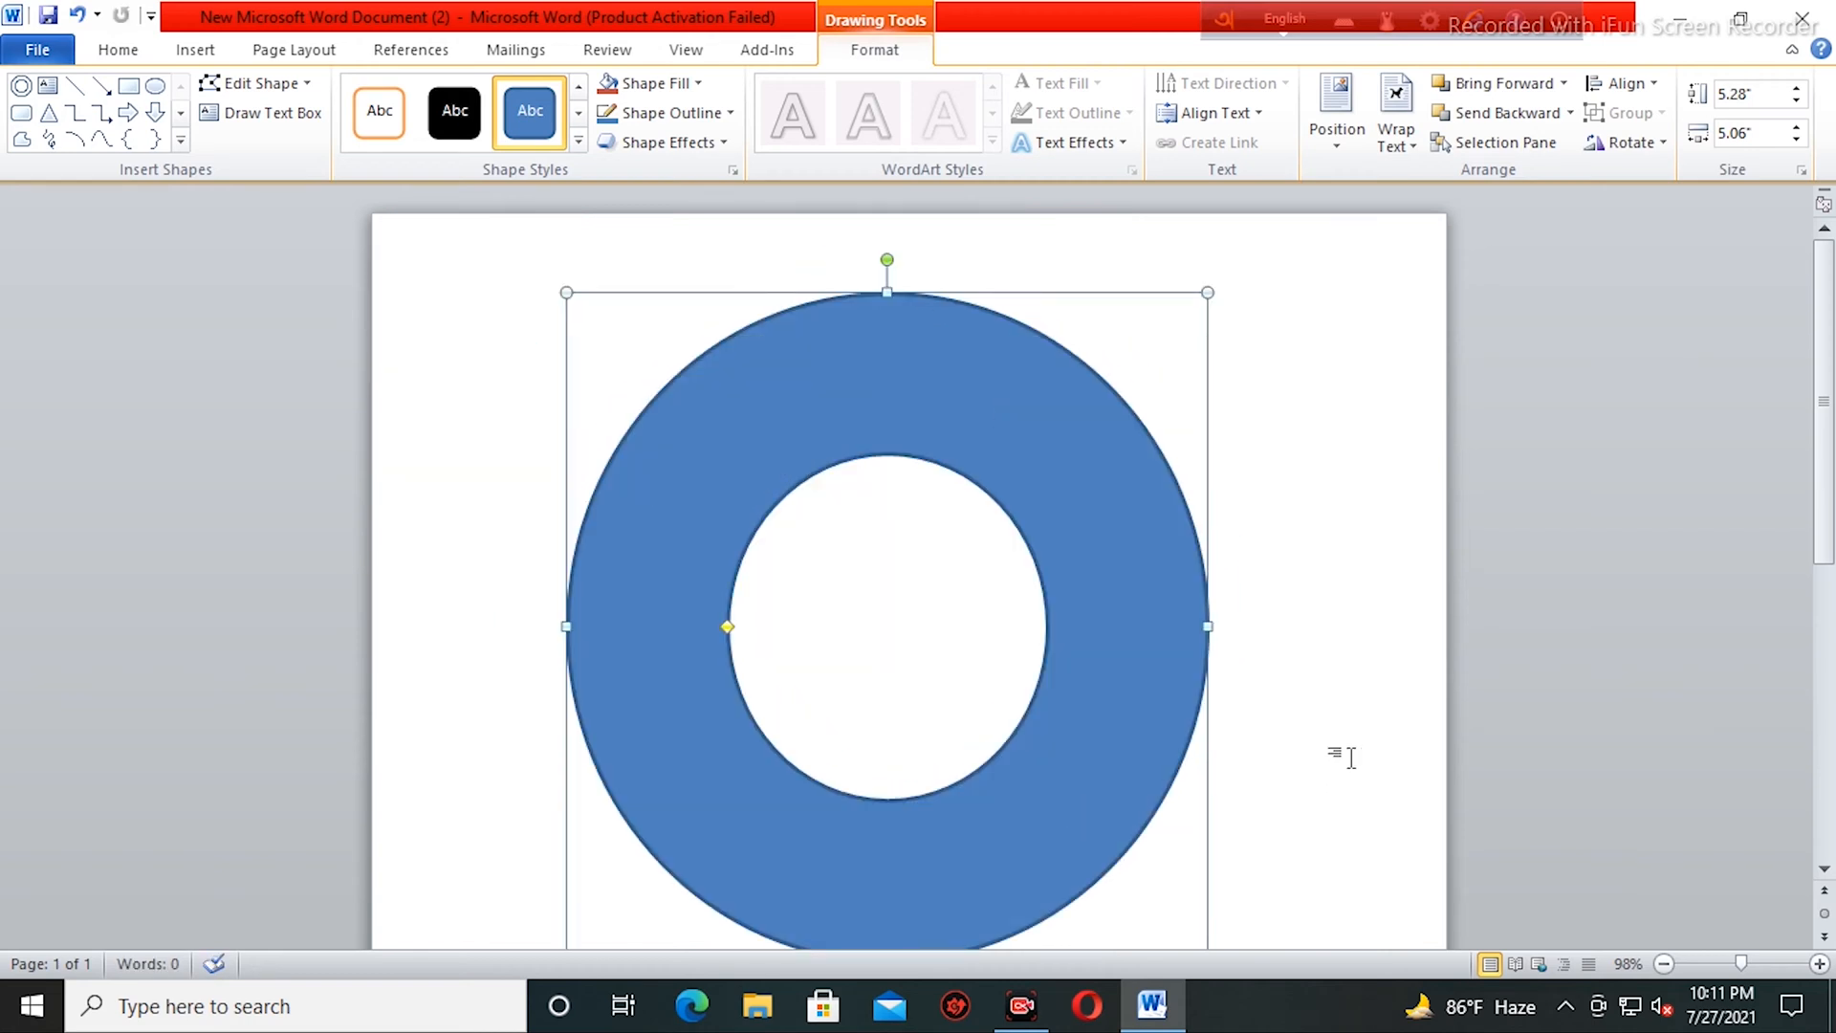
- Thin the donut's ring by enlarging its inner hole
scroll(1350, 757, down, 3)
scroll(1350, 757, up, 2)
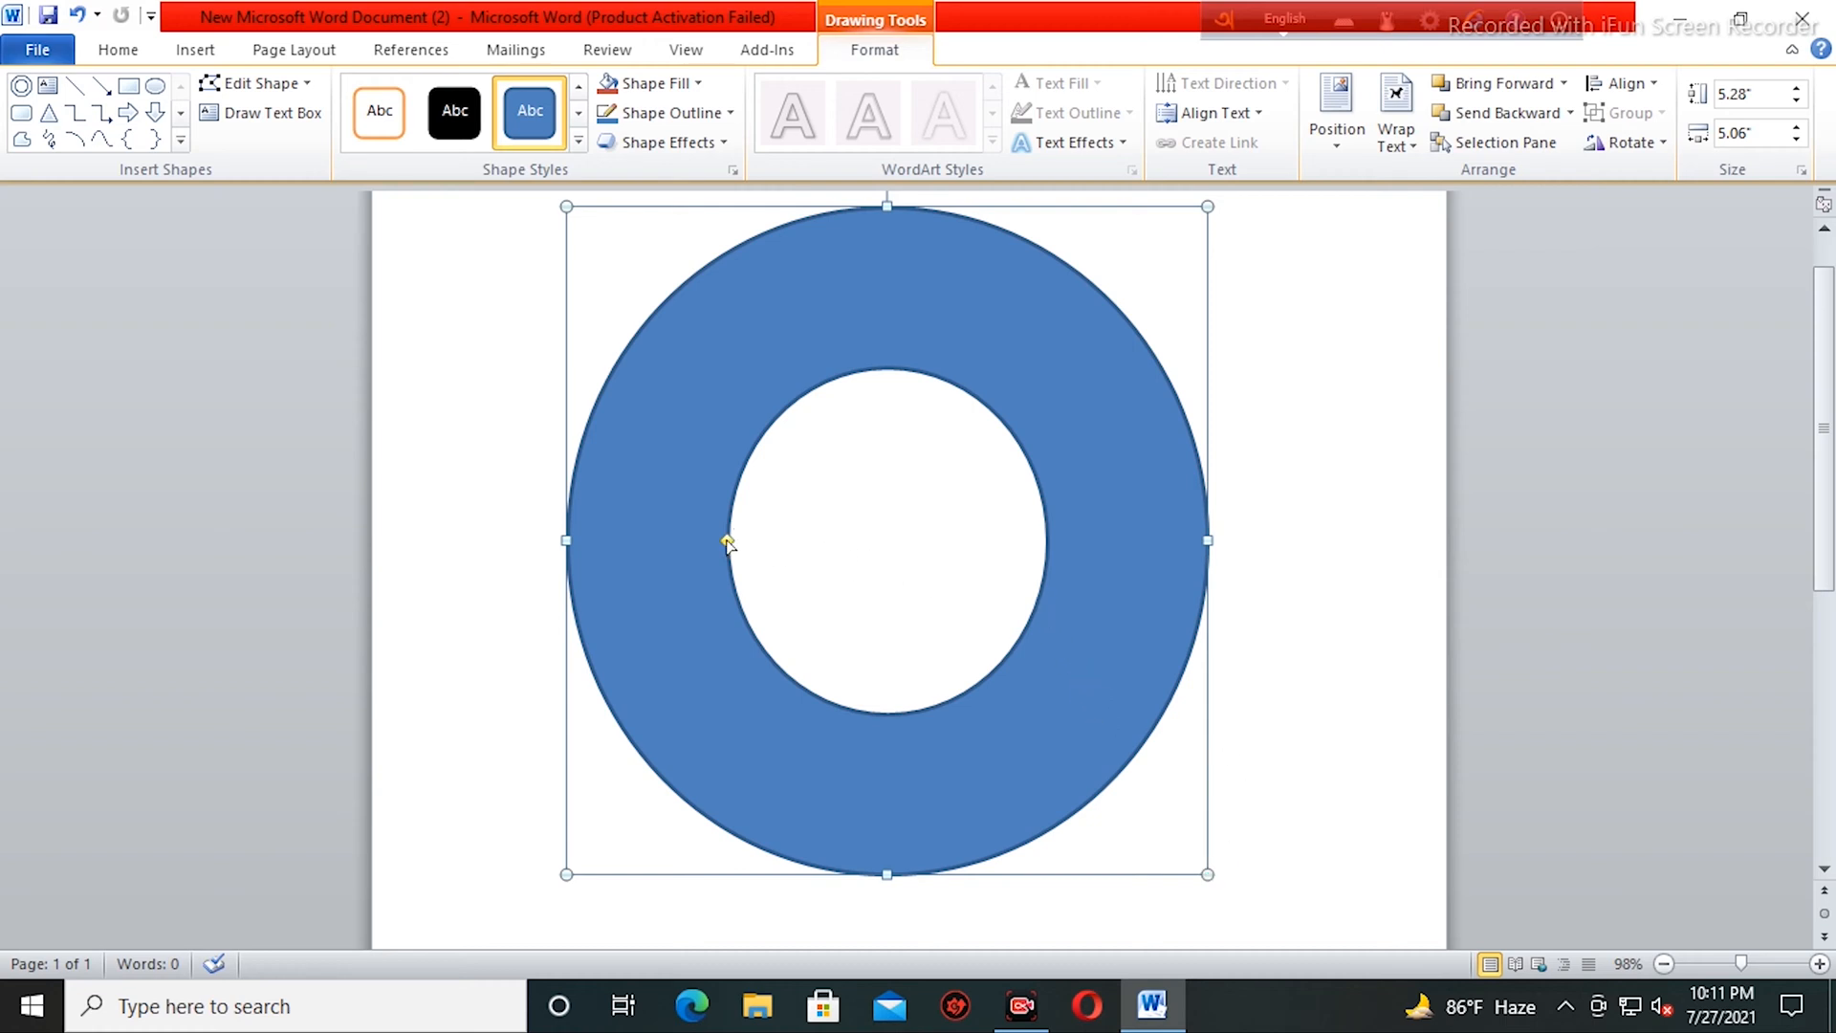
drag(727, 540, 654, 549)
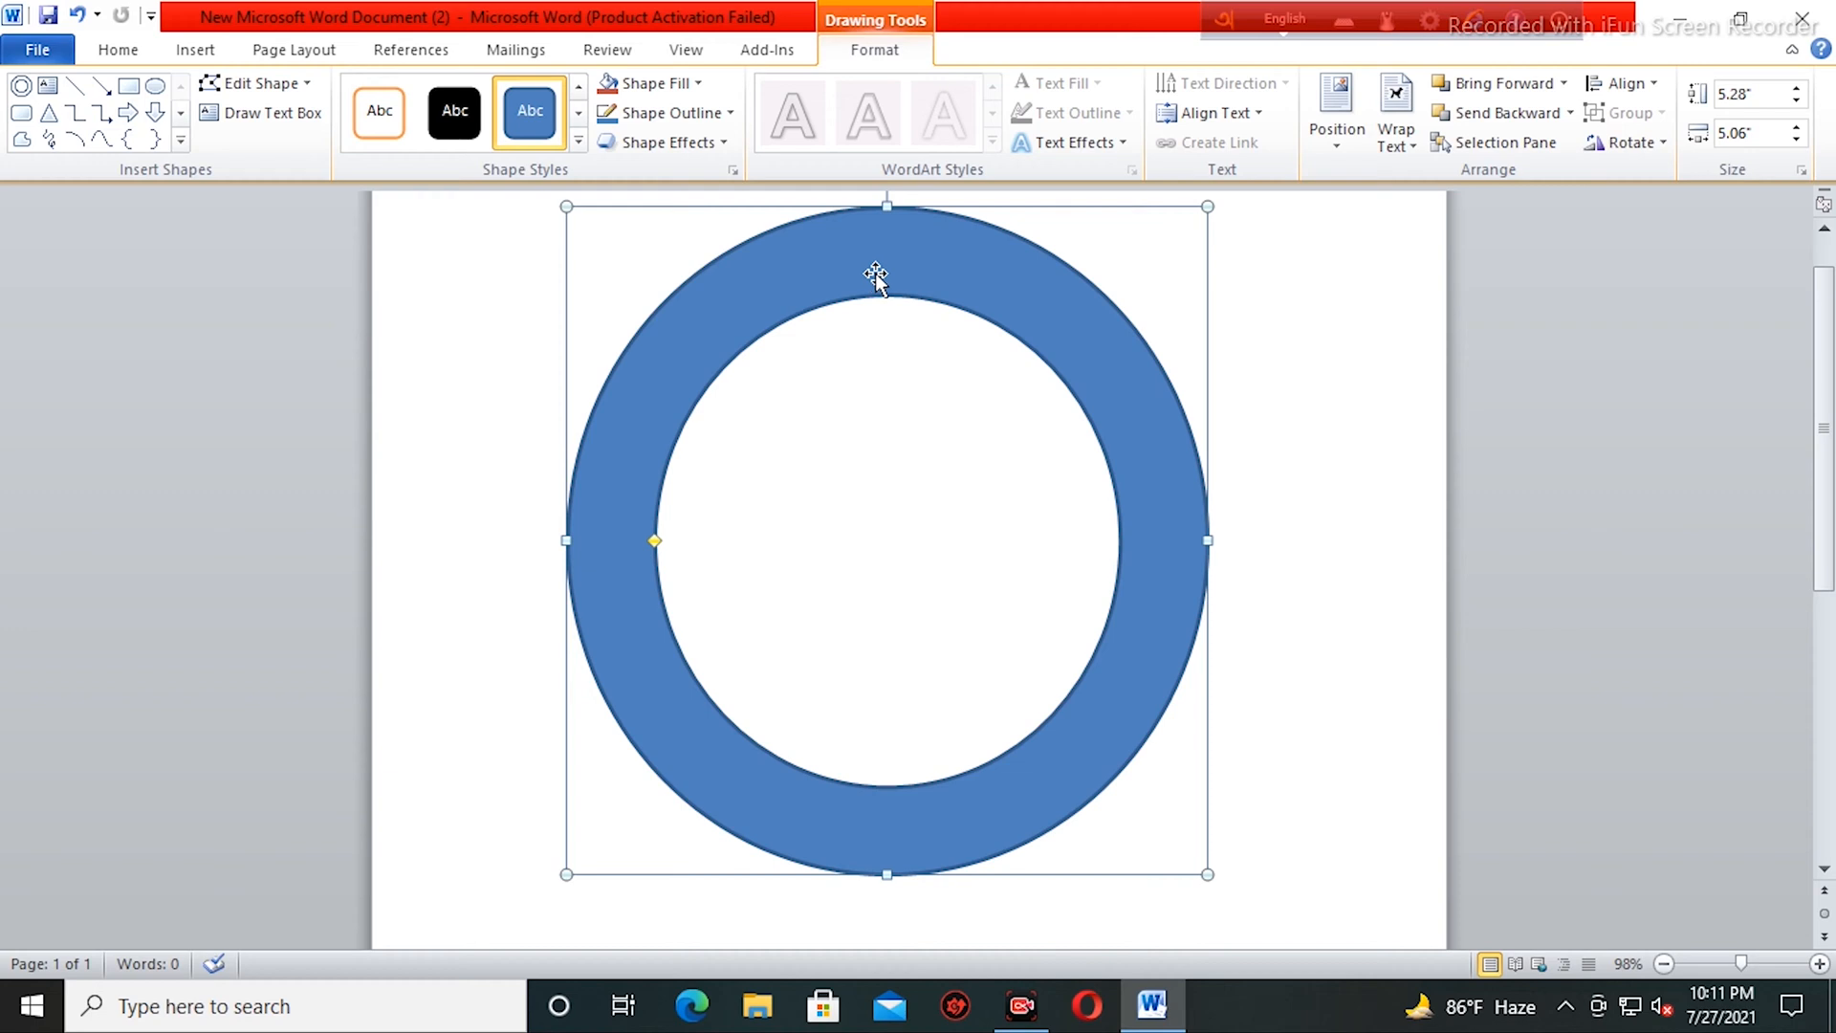
- Apply the orange outlined, white-filled shape style to the donut and change its outline colour to red
click(380, 116)
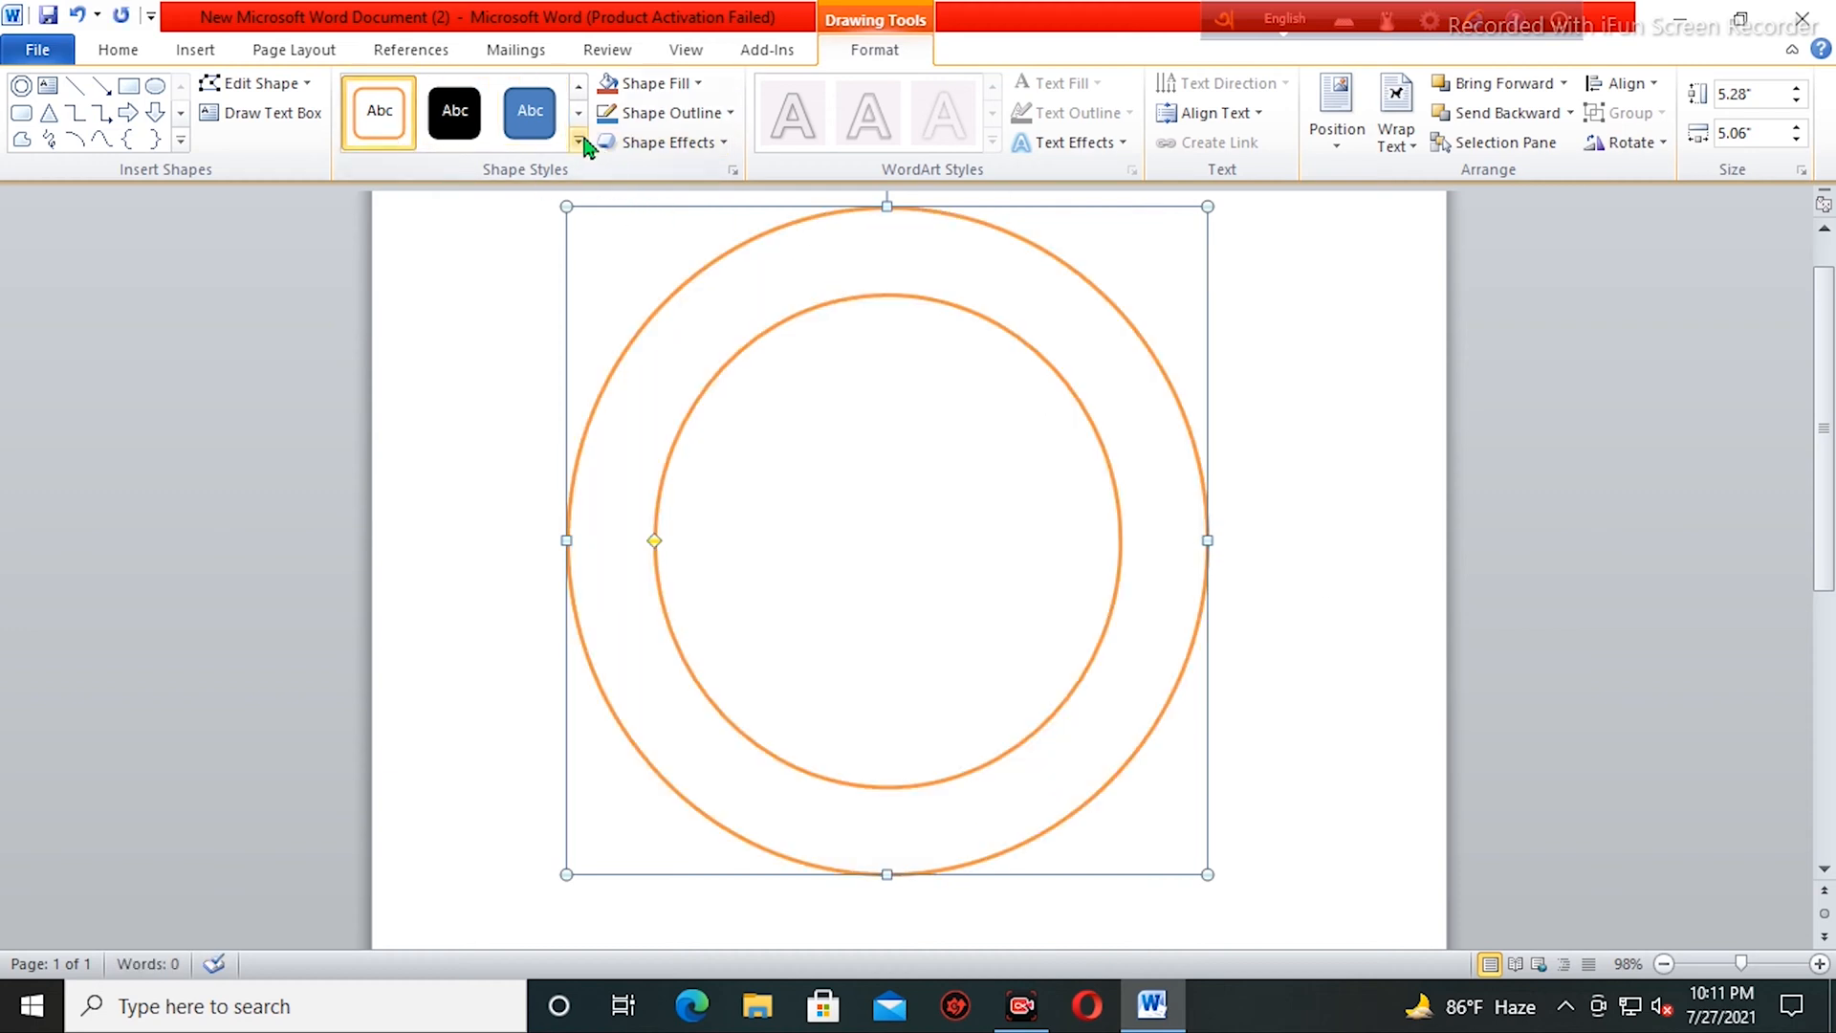
click(727, 115)
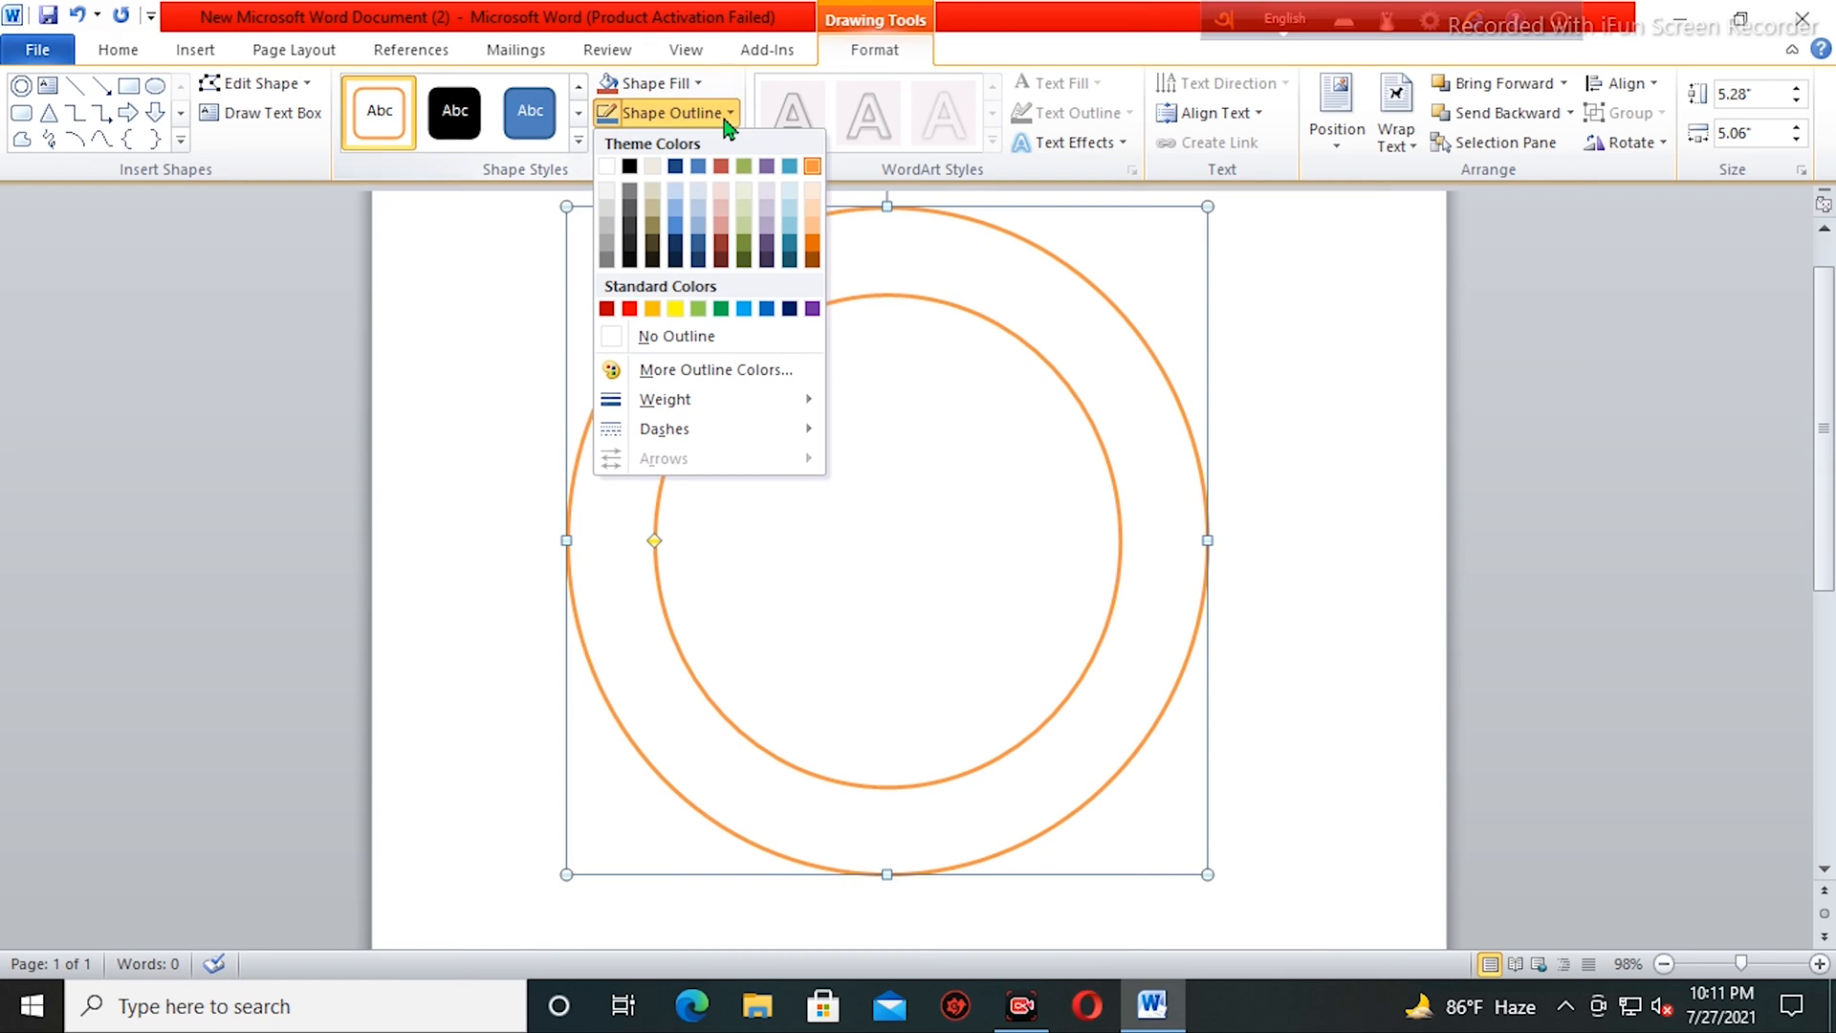
click(629, 309)
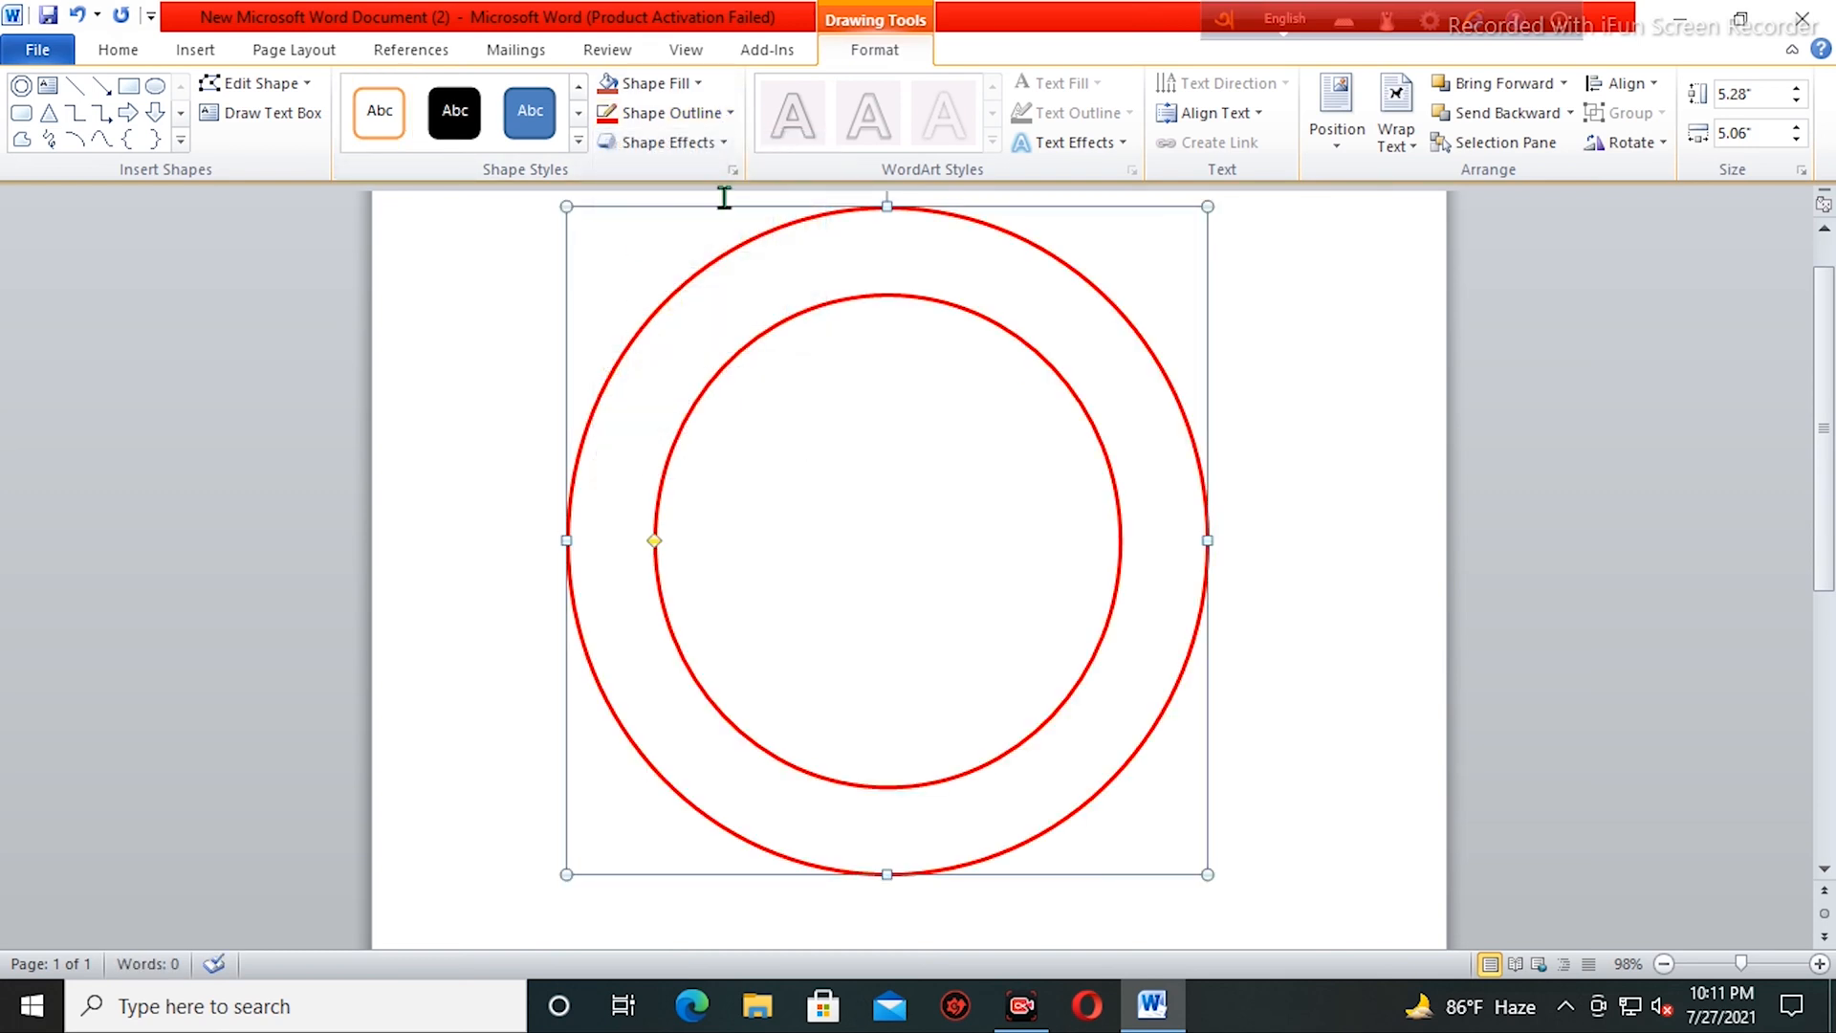
- Set the donut's outline weight to 6 pt
click(729, 114)
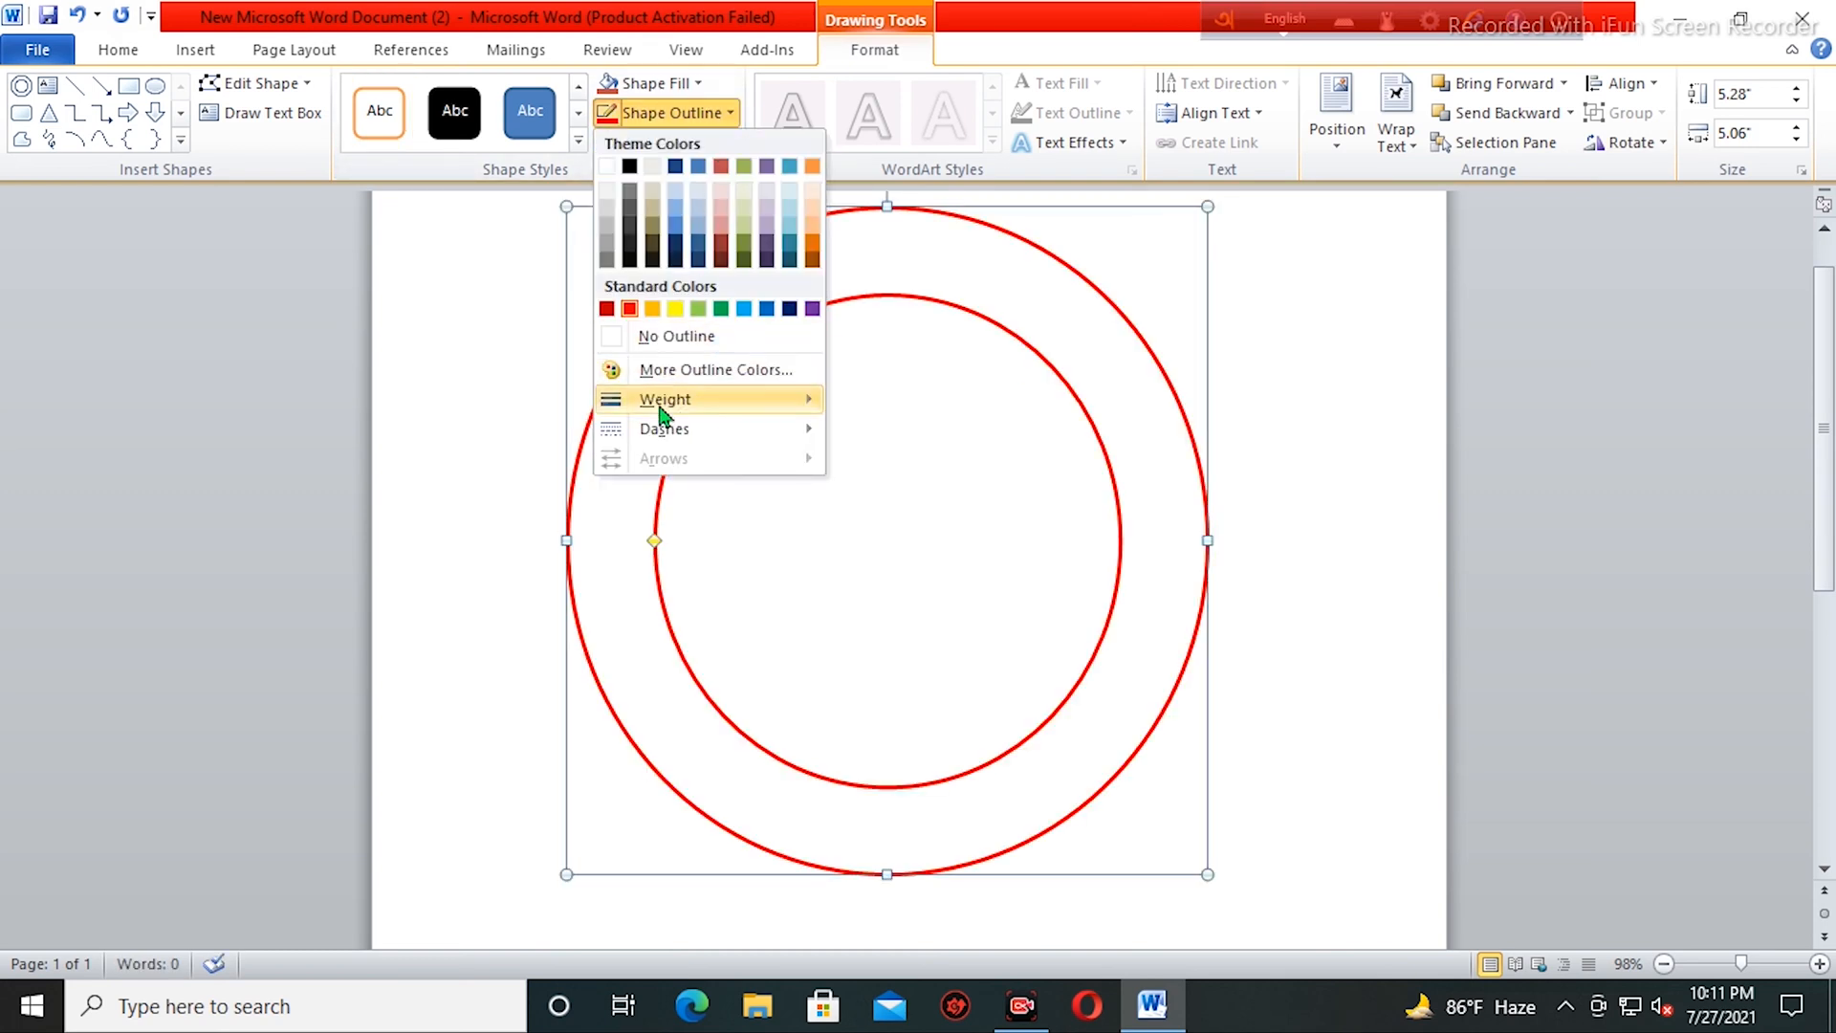
mouse_move(659, 407)
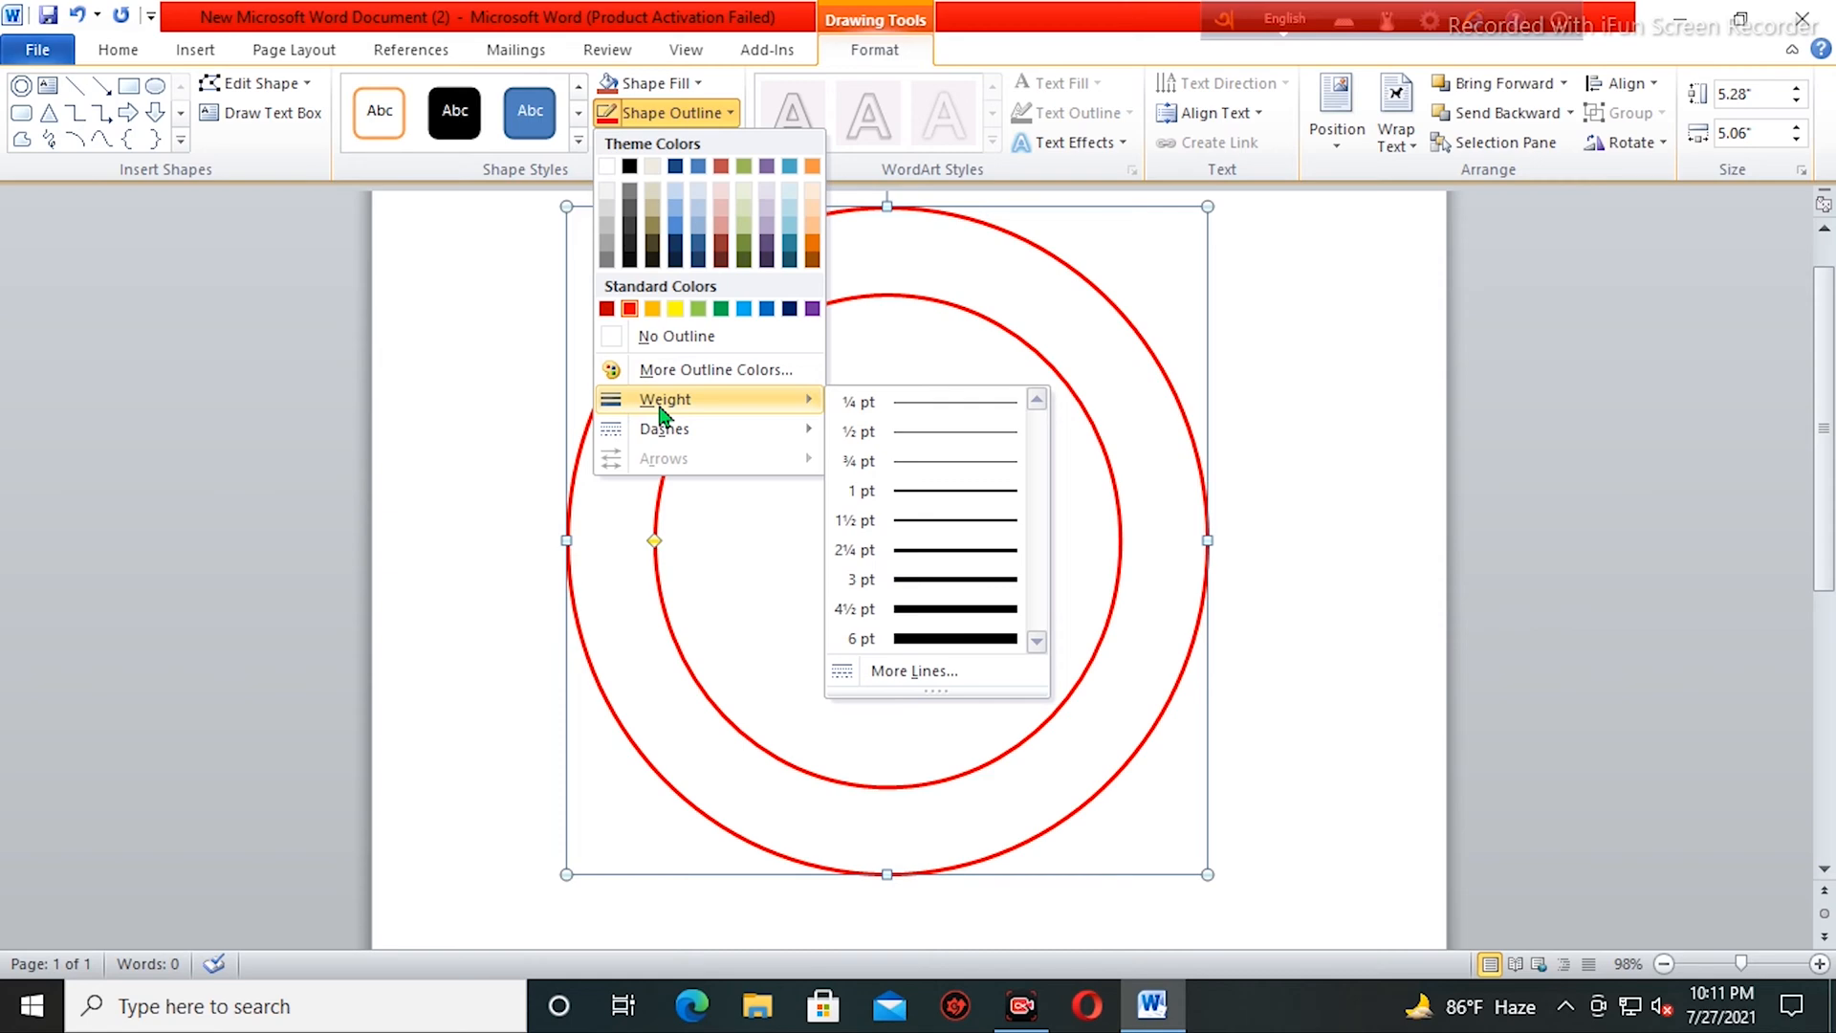
click(975, 653)
click(985, 607)
click(1134, 626)
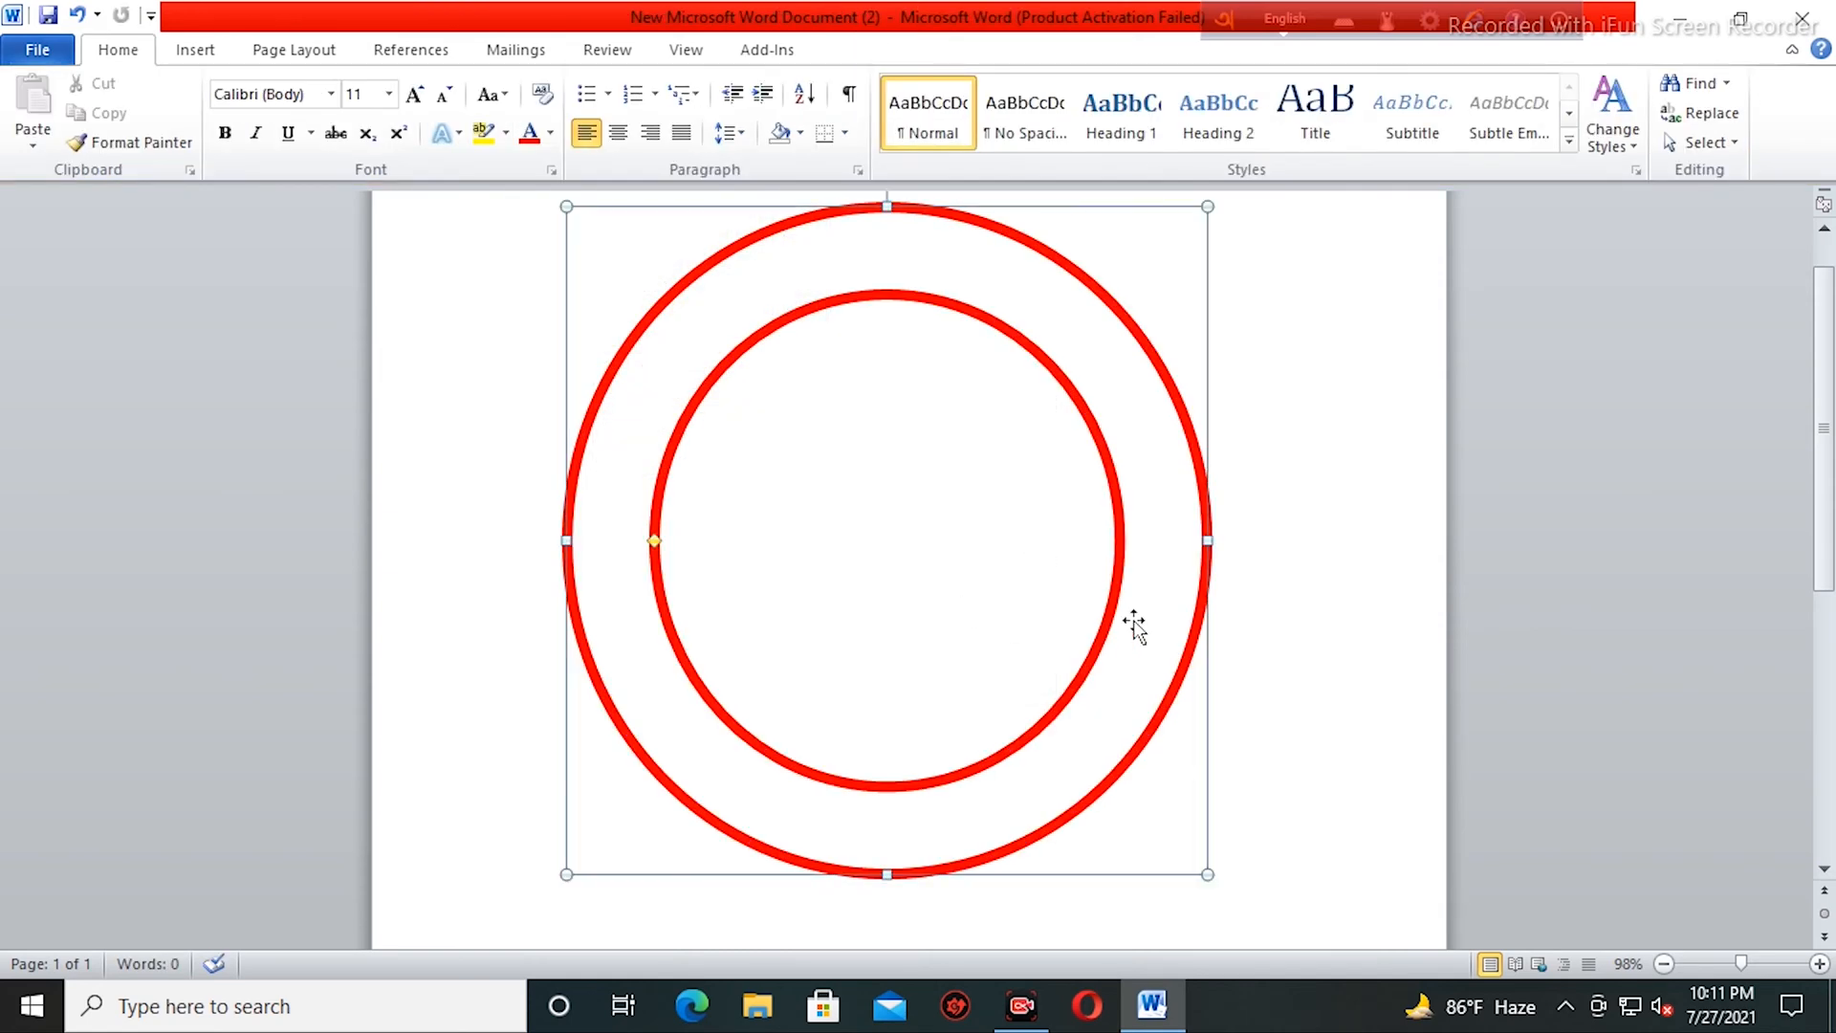
- Set the donut's text wrapping to In Front of Text and move it slightly down the page
click(1395, 115)
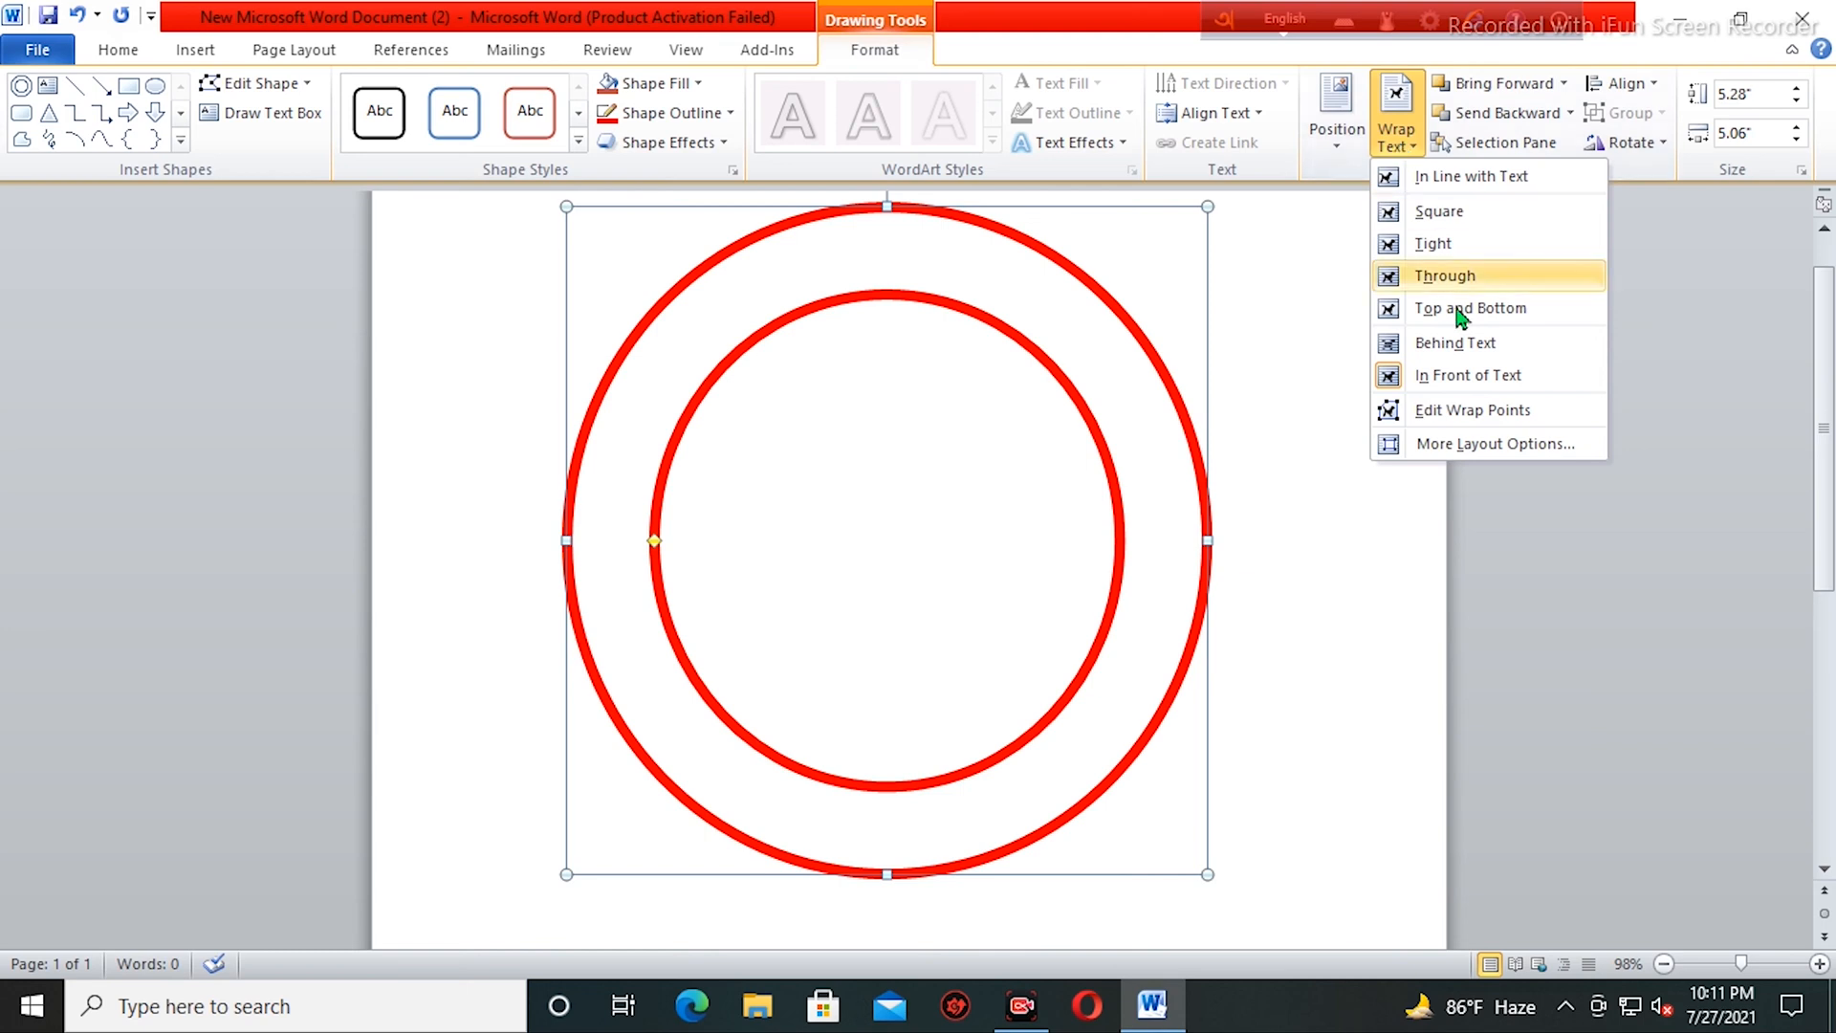
click(1413, 375)
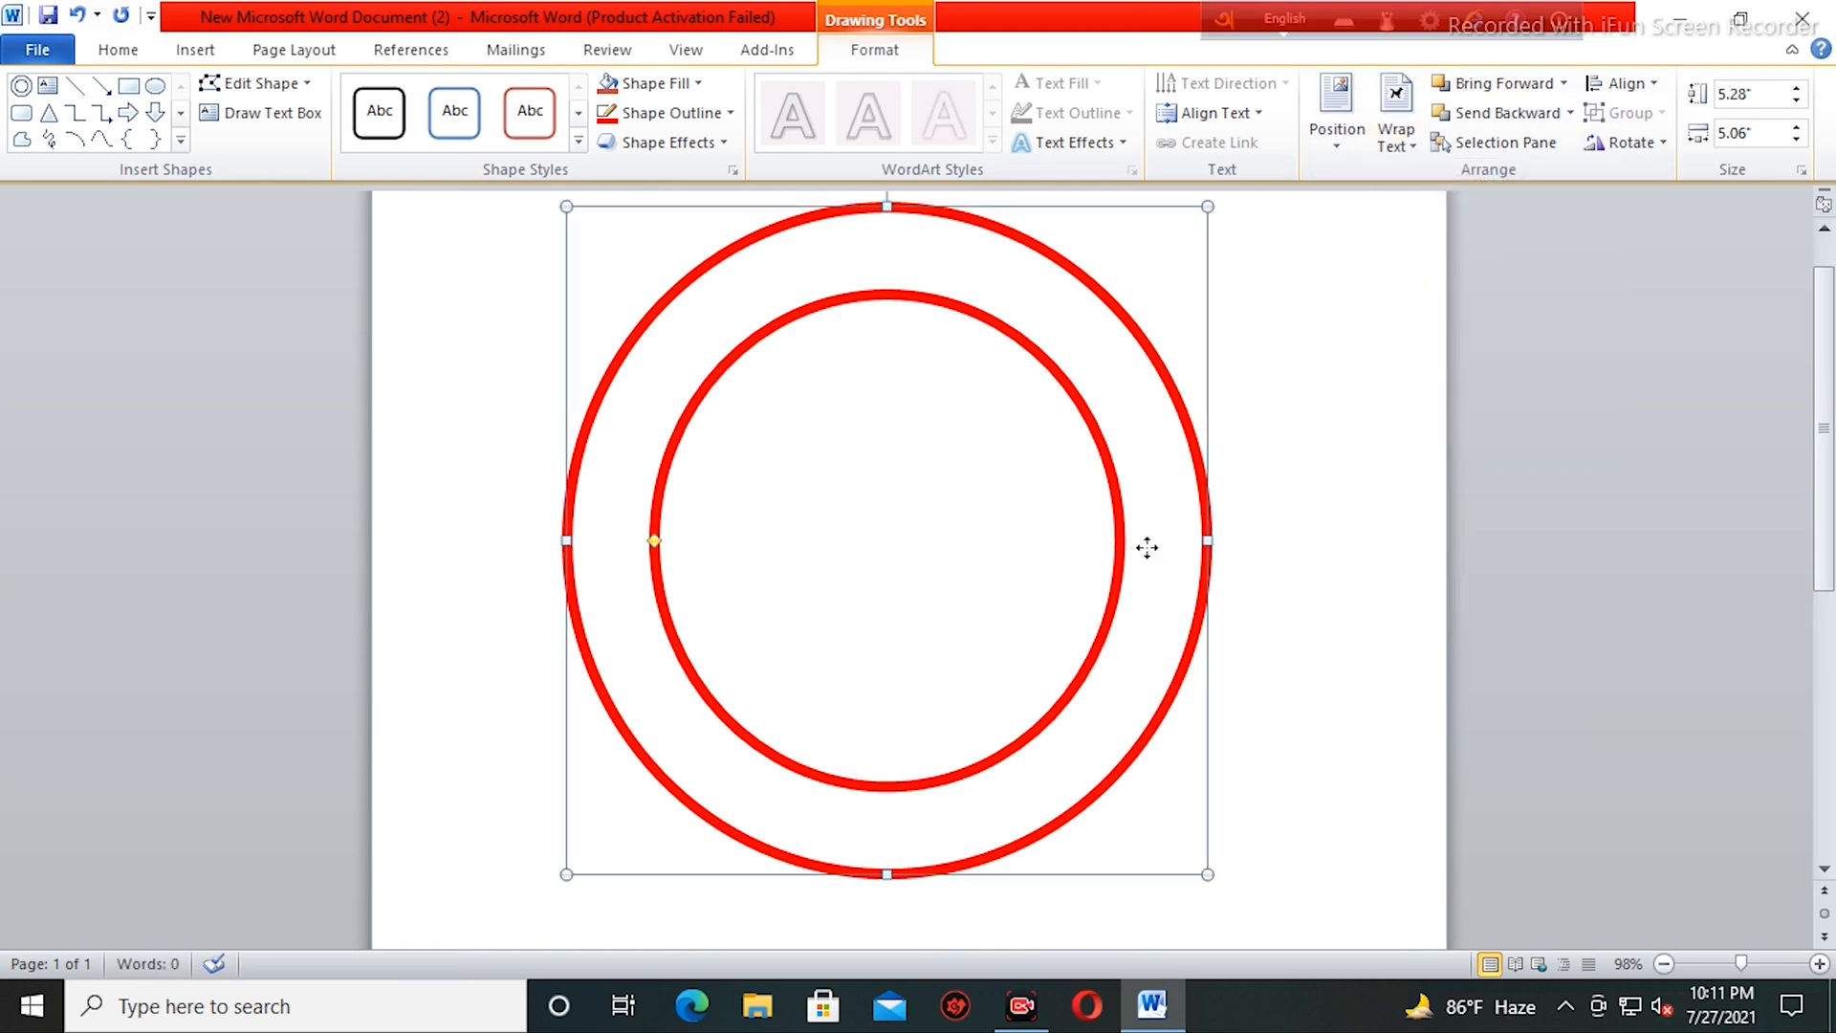
drag(1147, 547, 1147, 605)
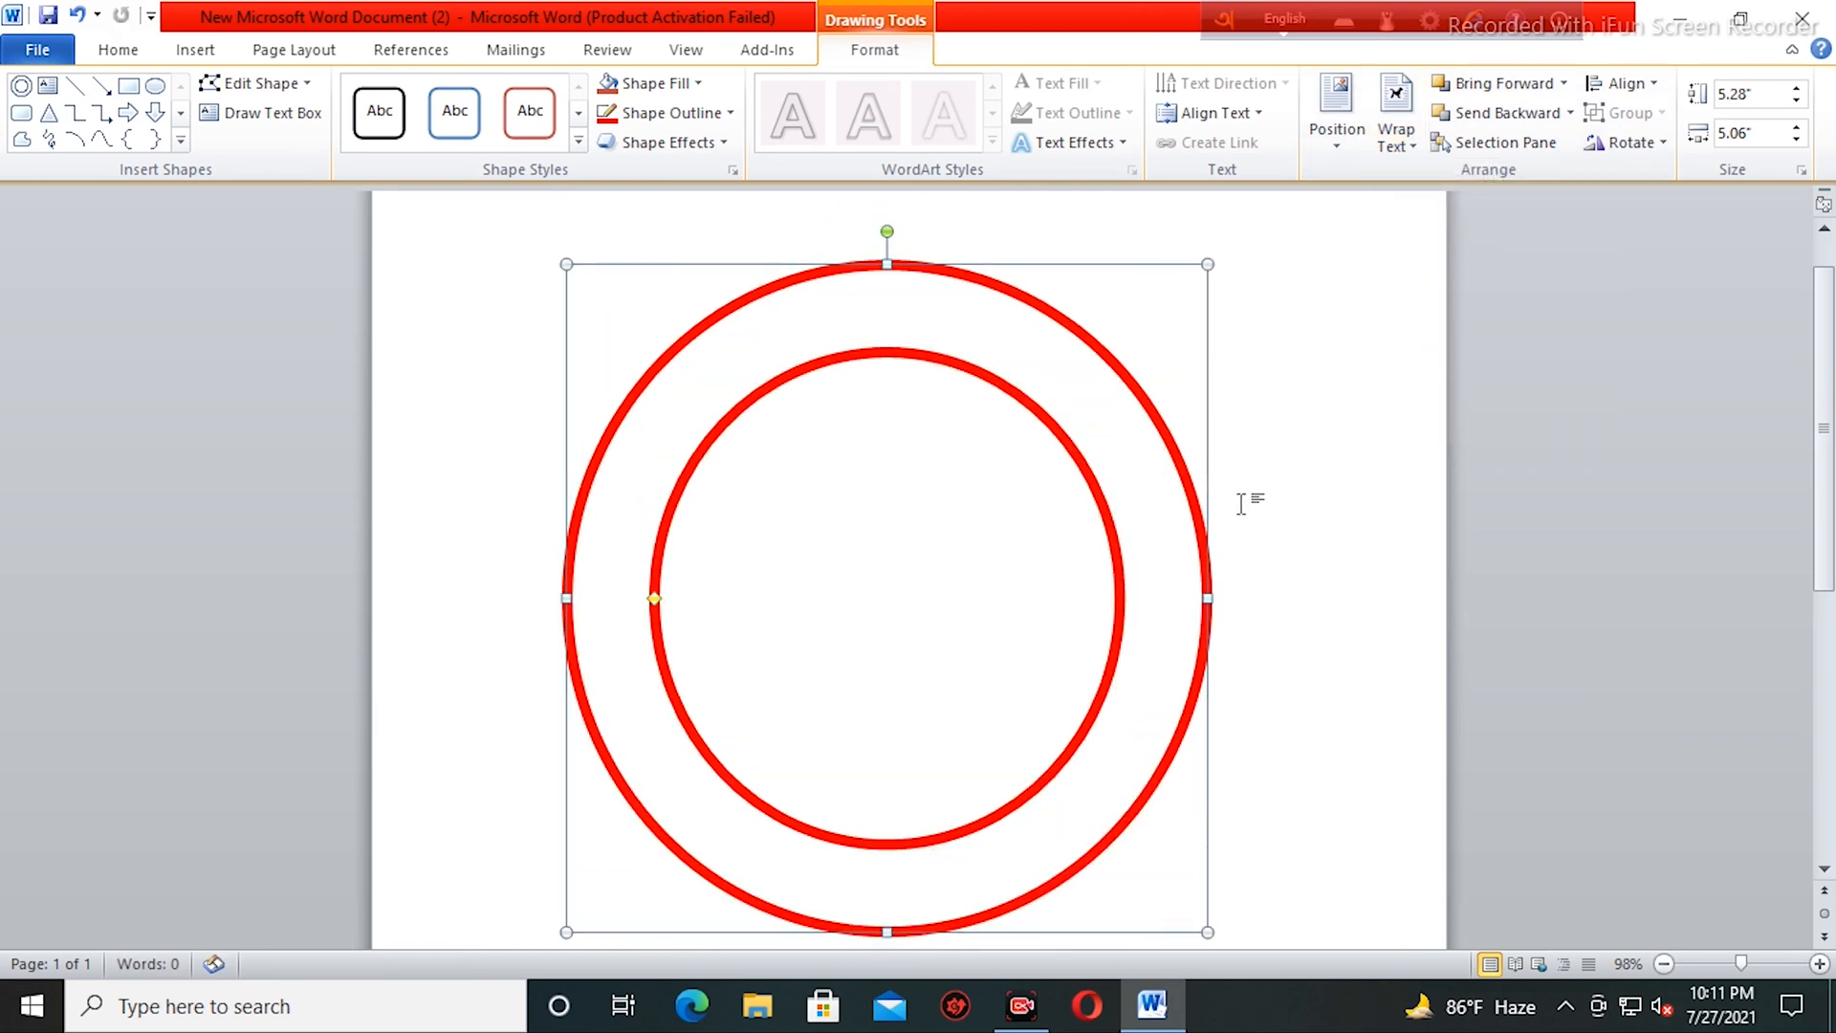
scroll(1291, 545, down, 5)
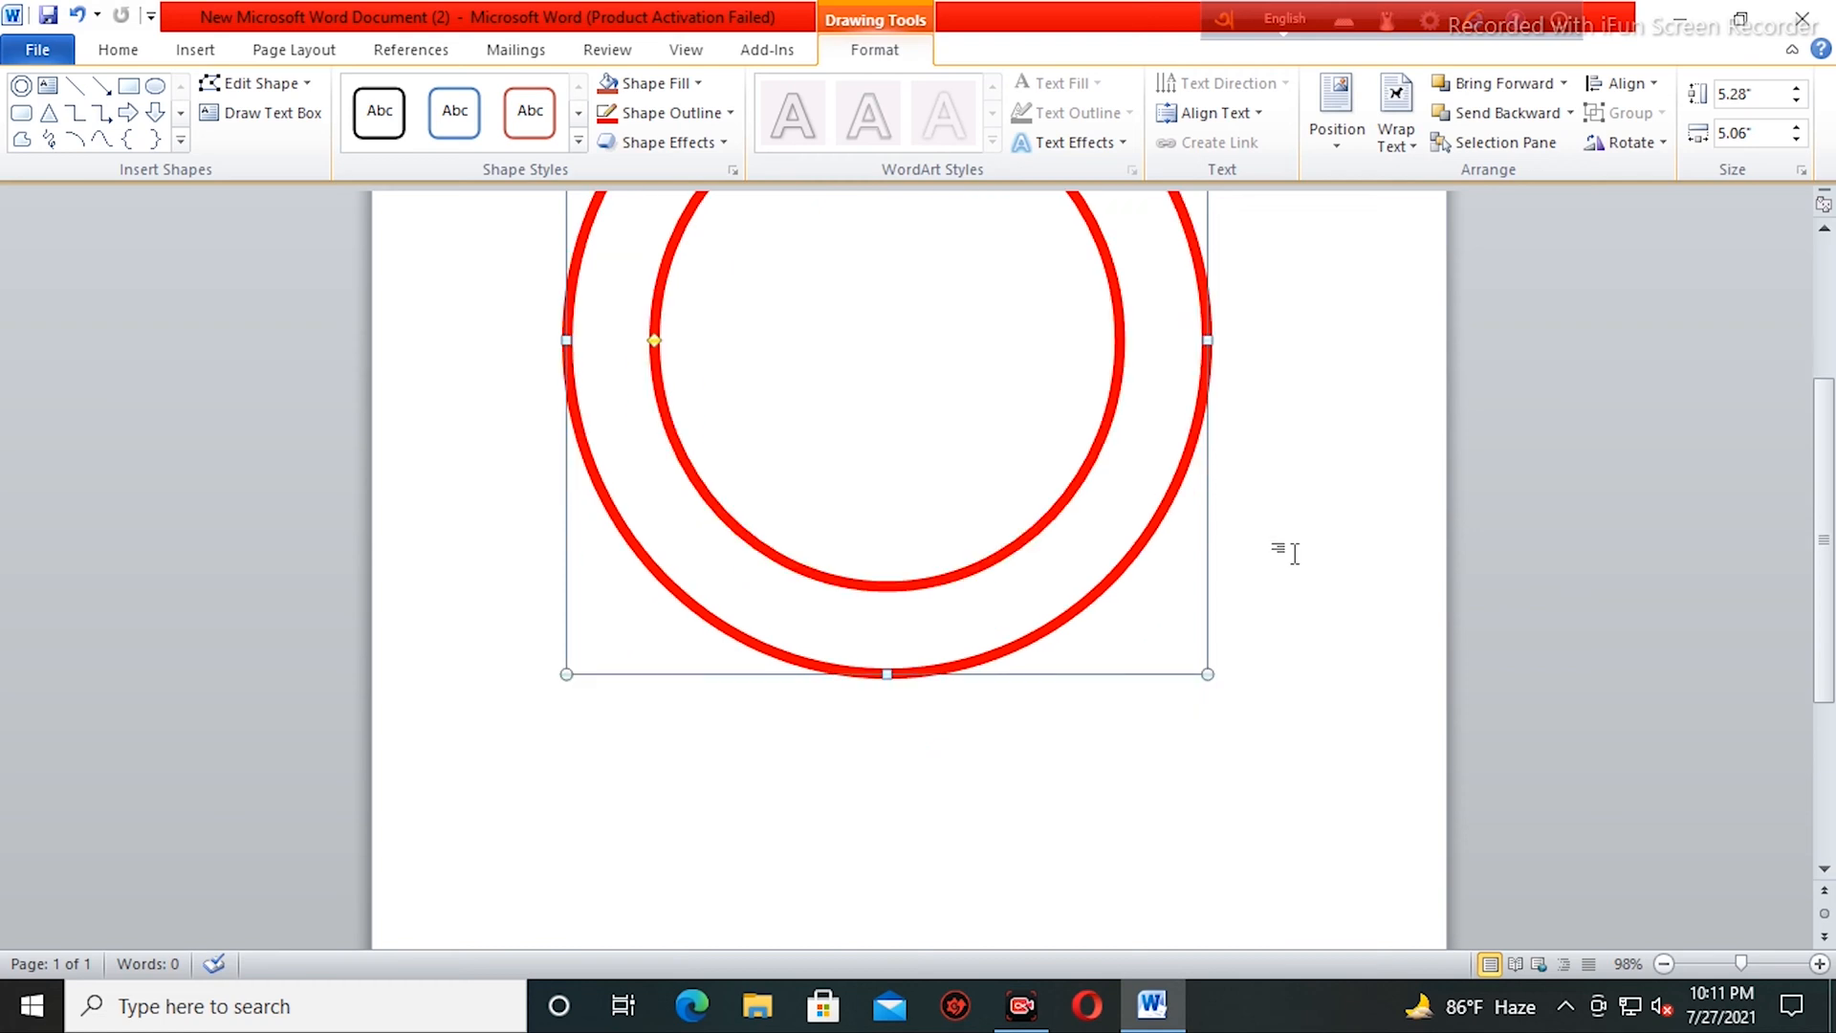
click(1355, 476)
scroll(1234, 483, up, 4)
click(1152, 492)
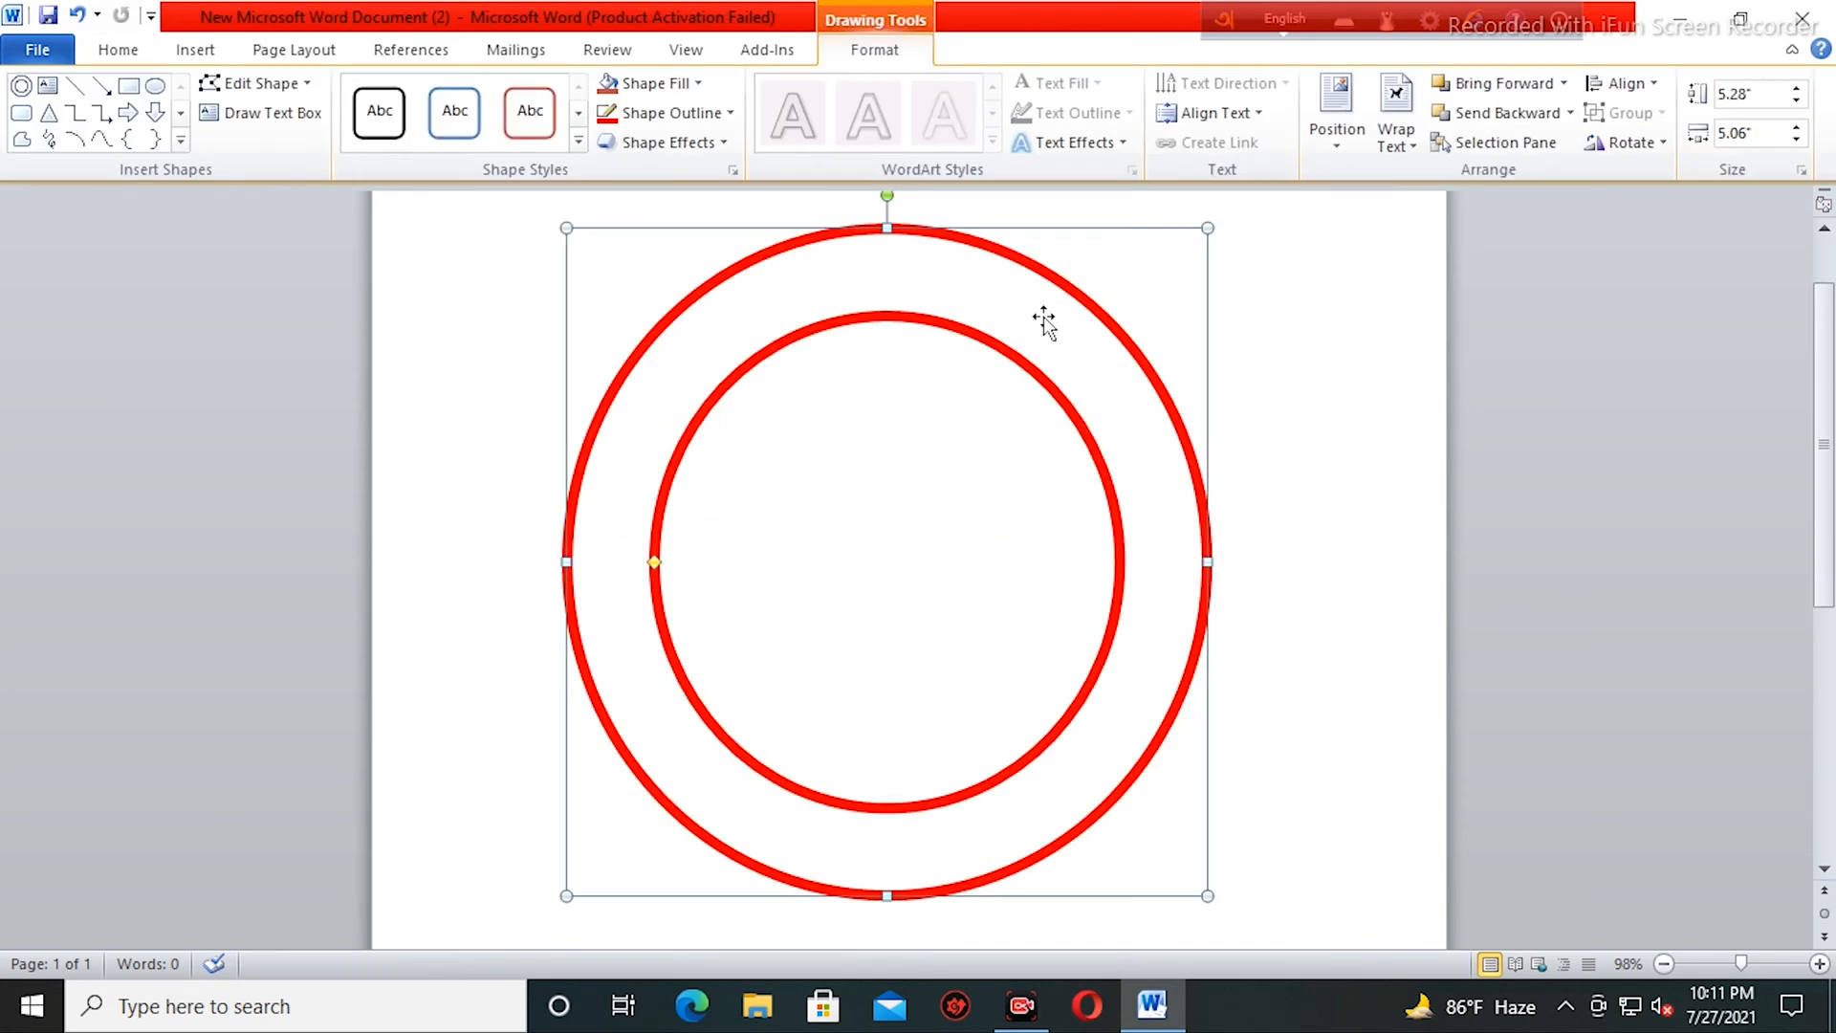
click(691, 84)
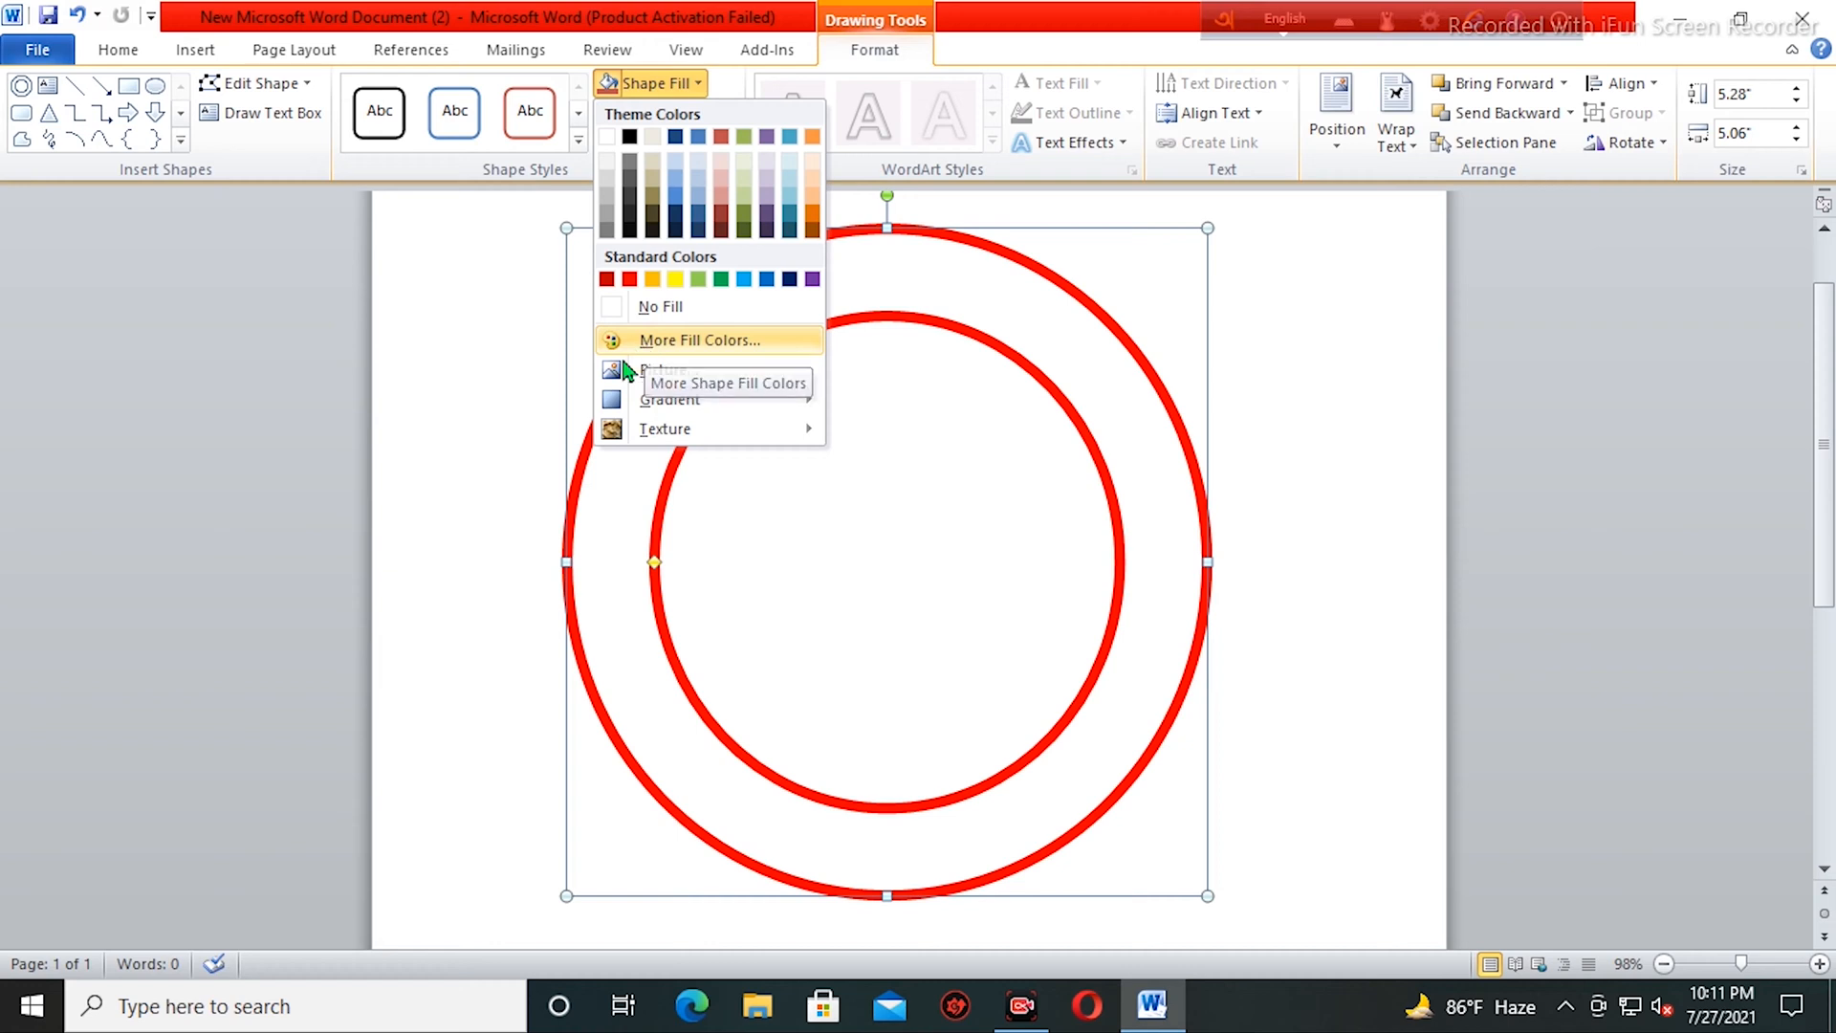
mouse_move(638, 412)
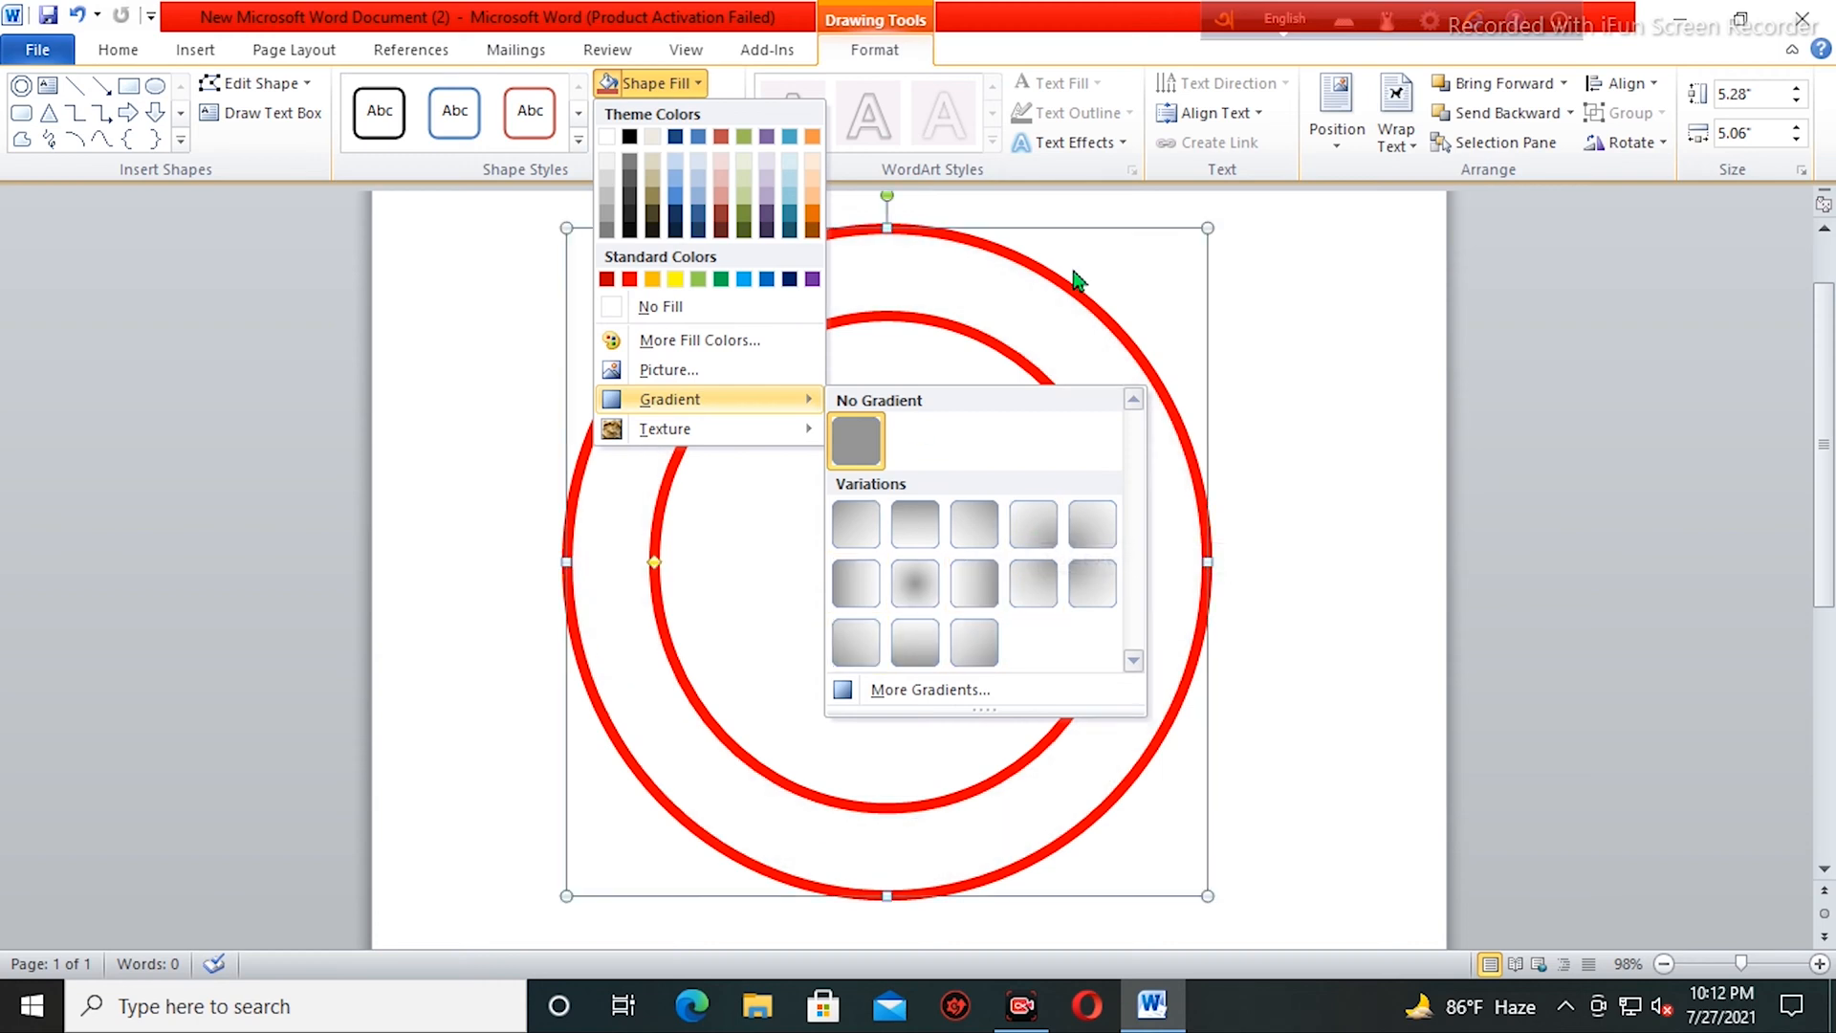
click(1126, 318)
click(1267, 293)
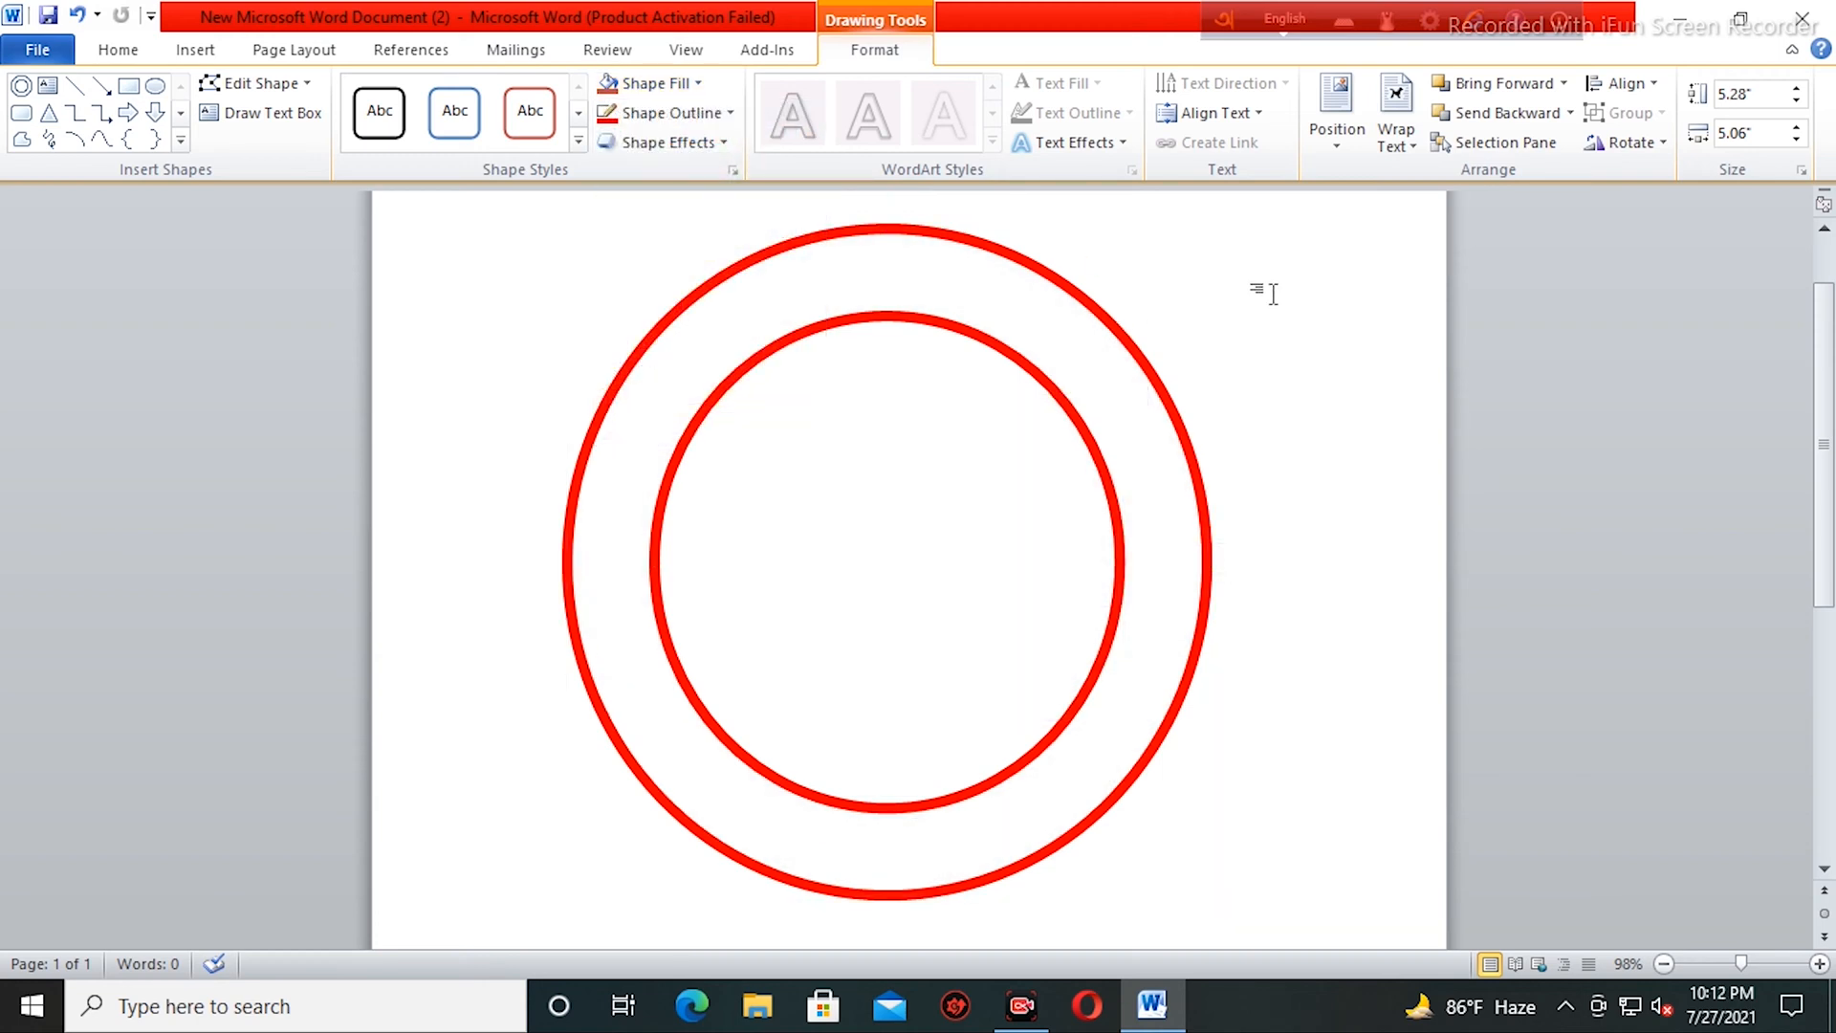
click(1115, 414)
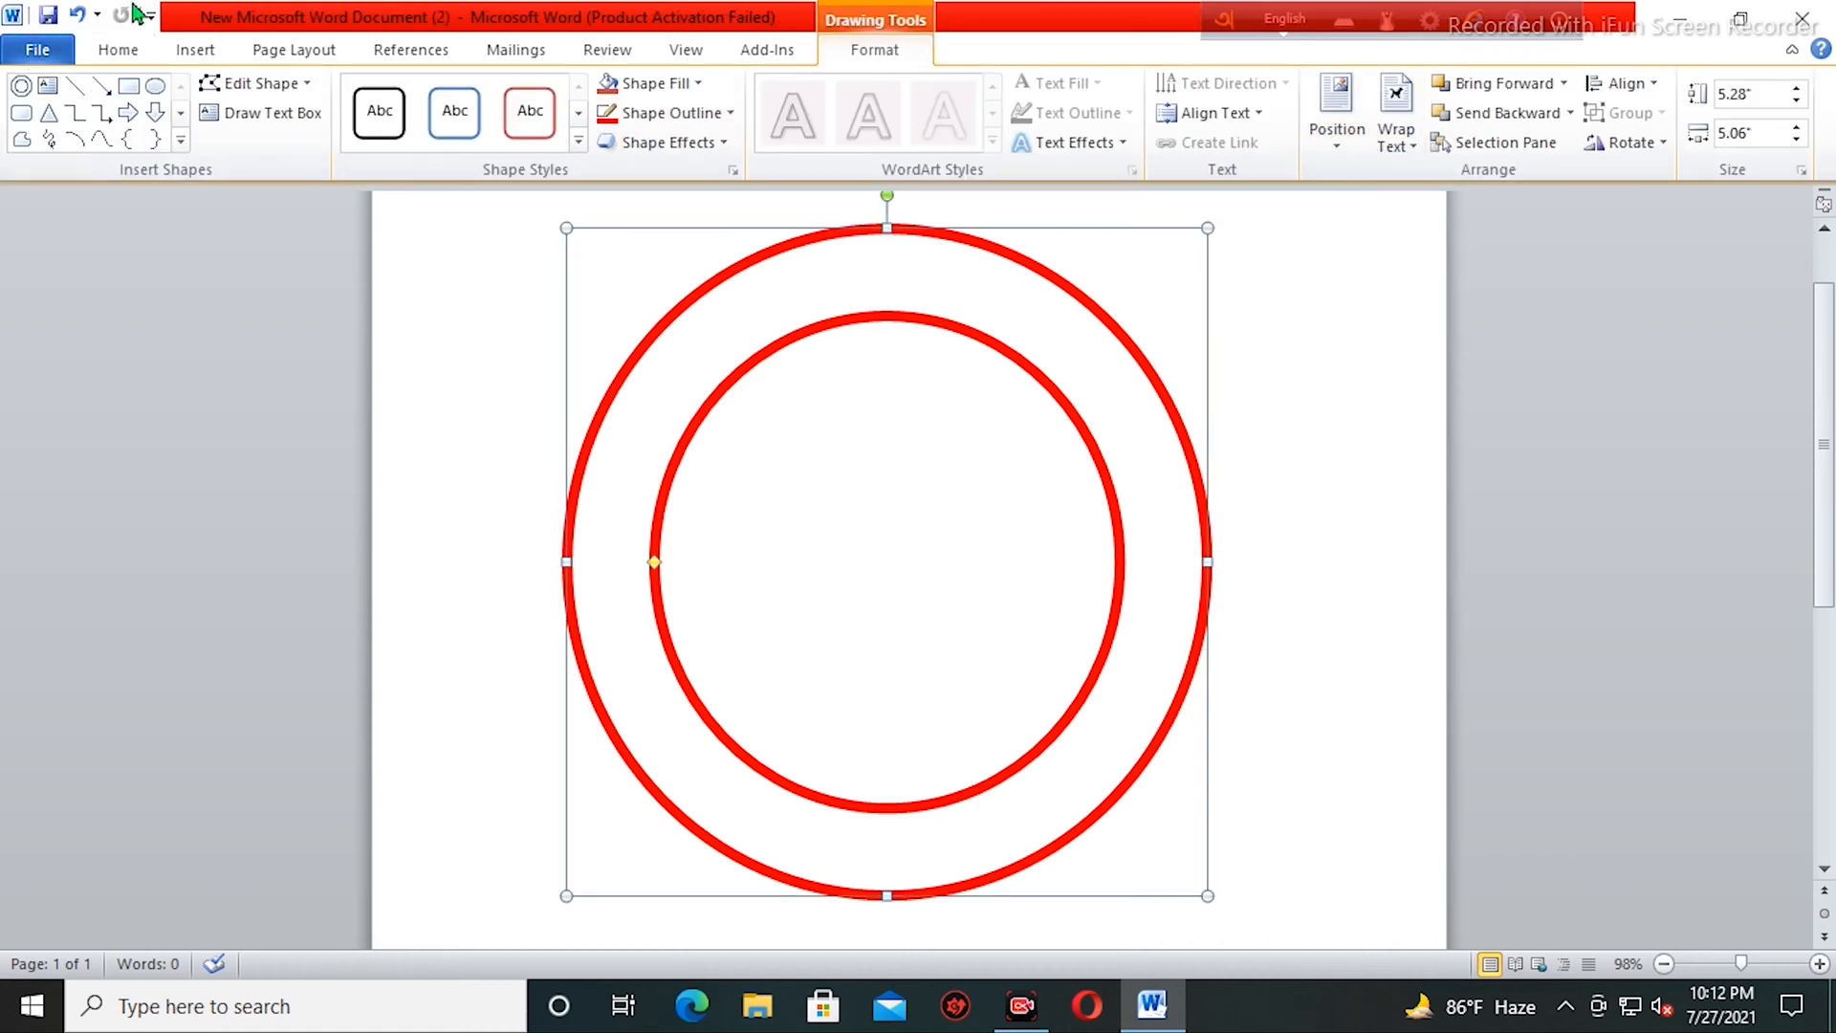
- Save the document to the Desktop as a Word 97-2003 Template named New Microsoft Word Document (2), accepting the compatibility changes
click(34, 48)
click(107, 143)
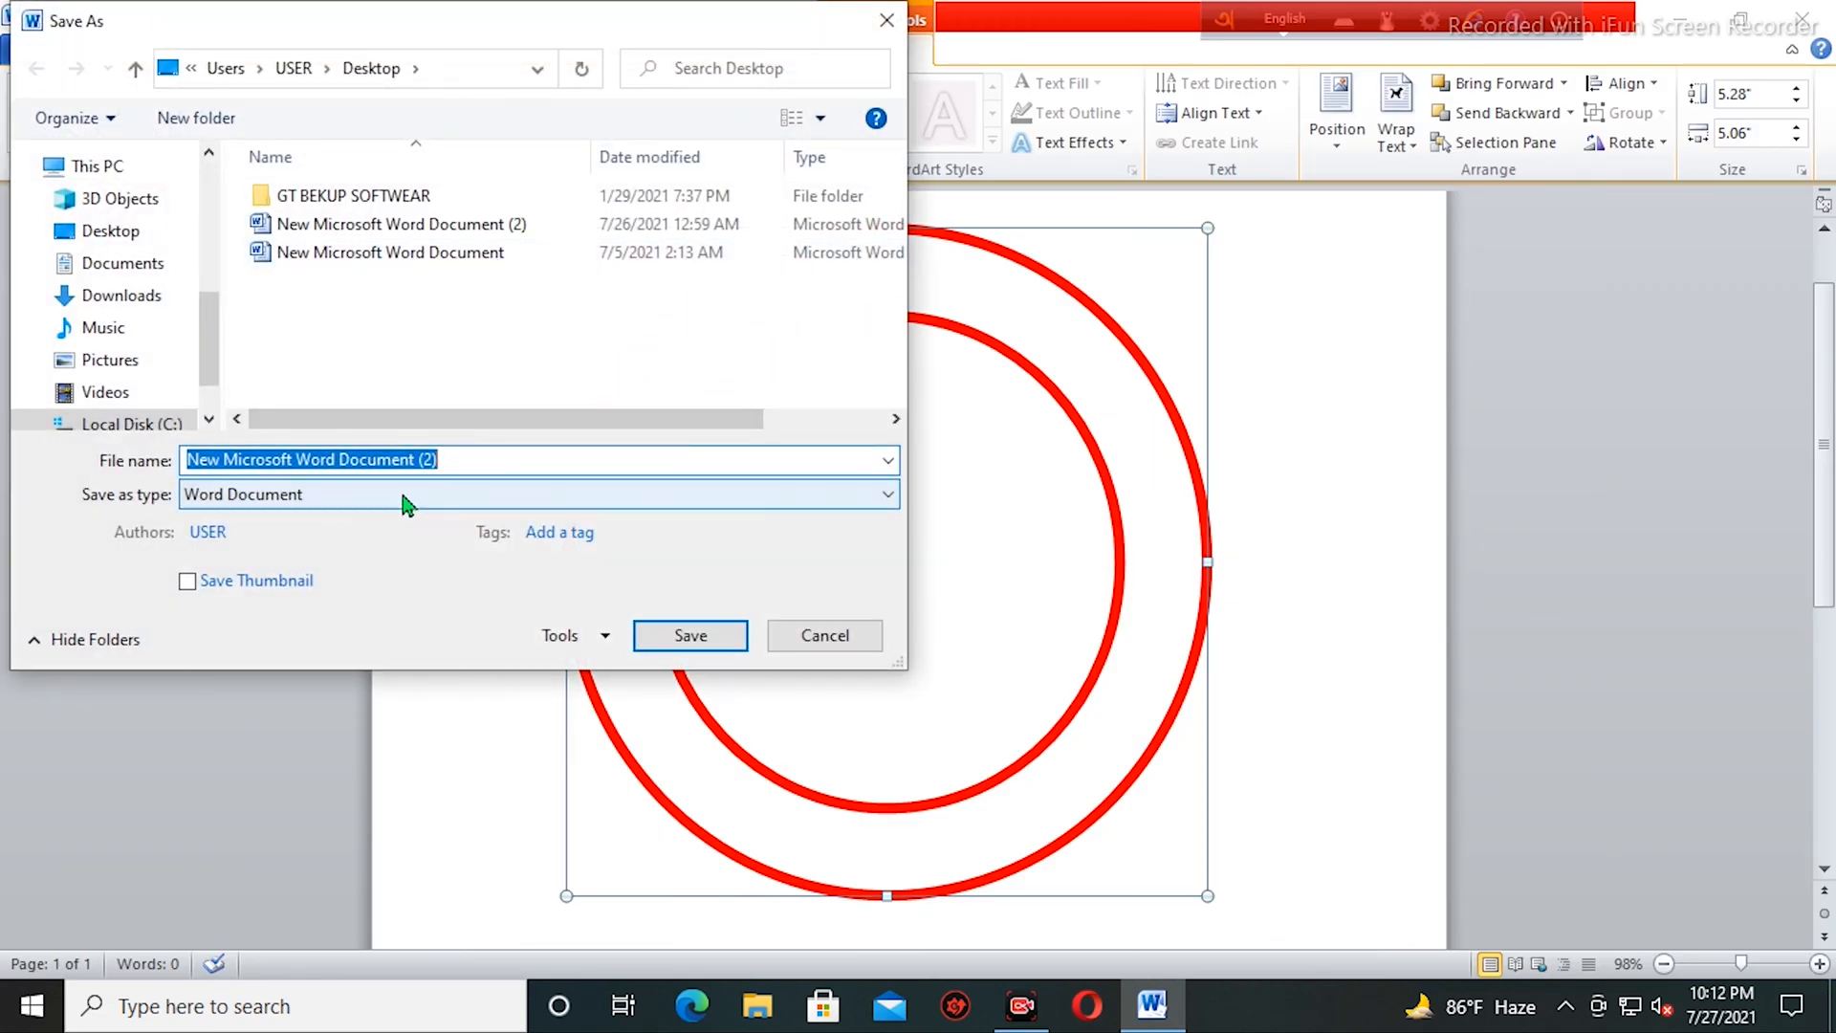
click(356, 501)
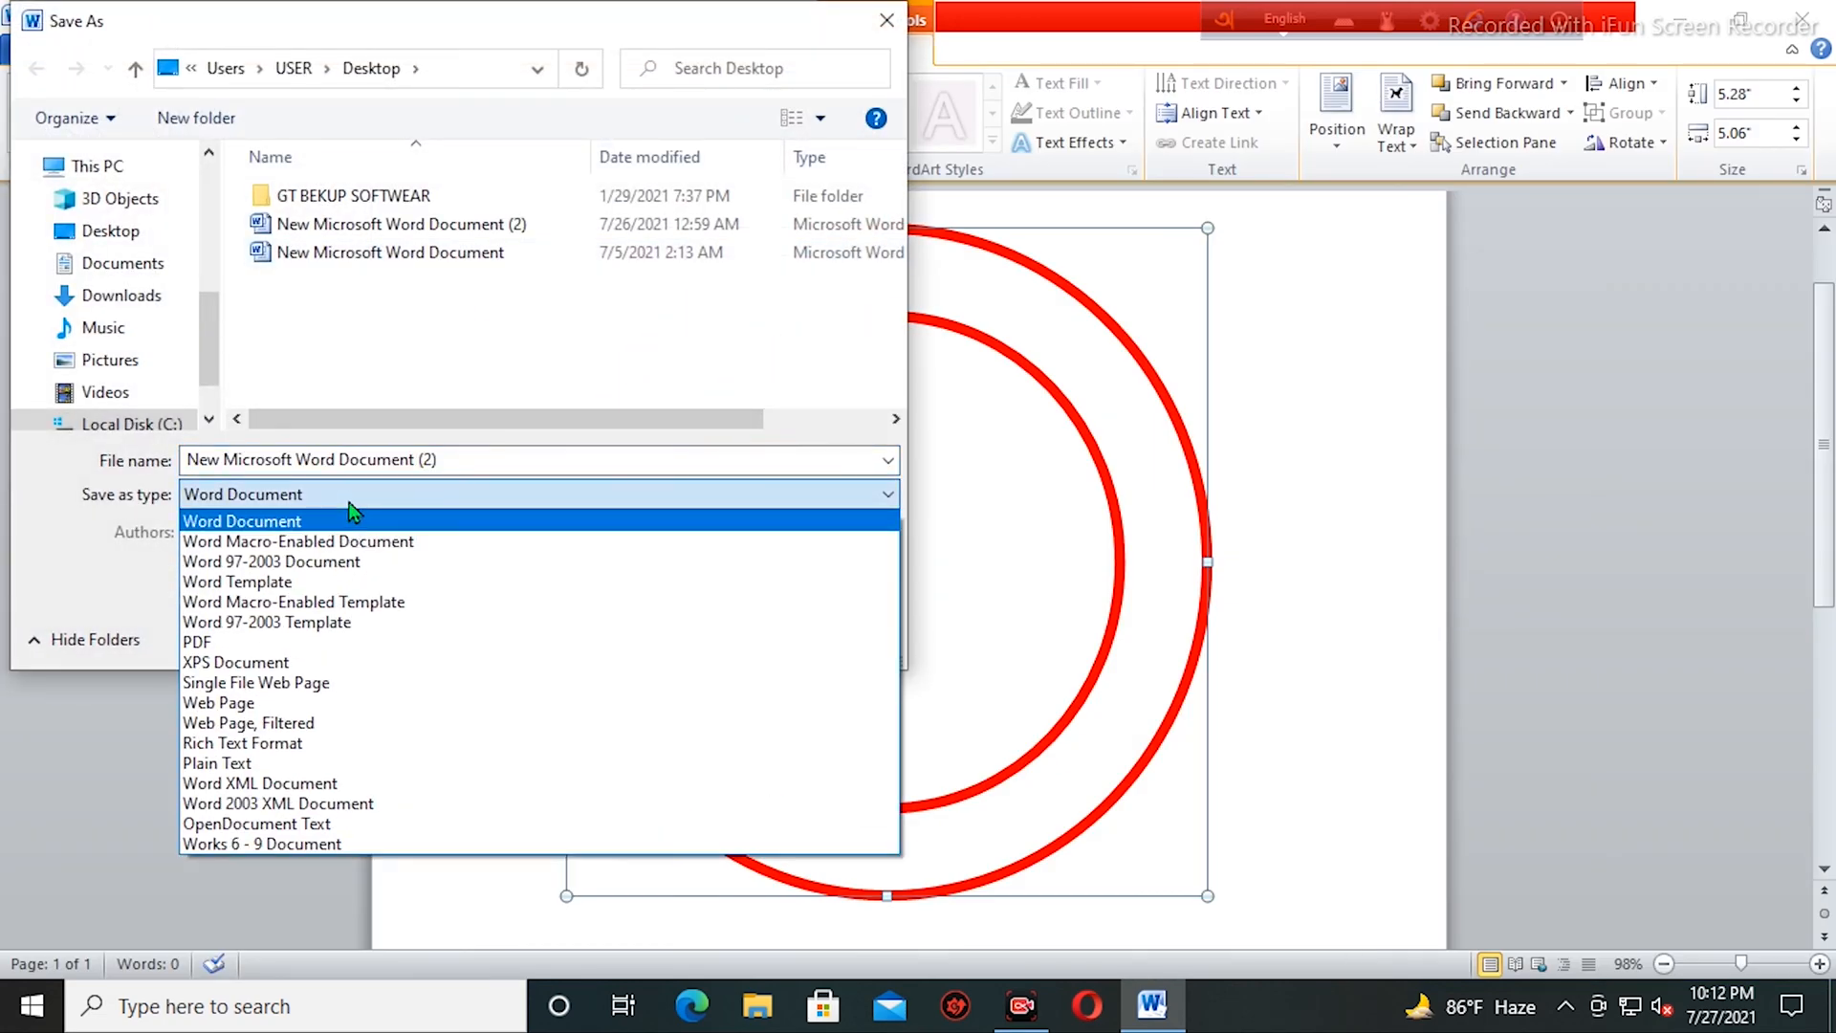
click(331, 622)
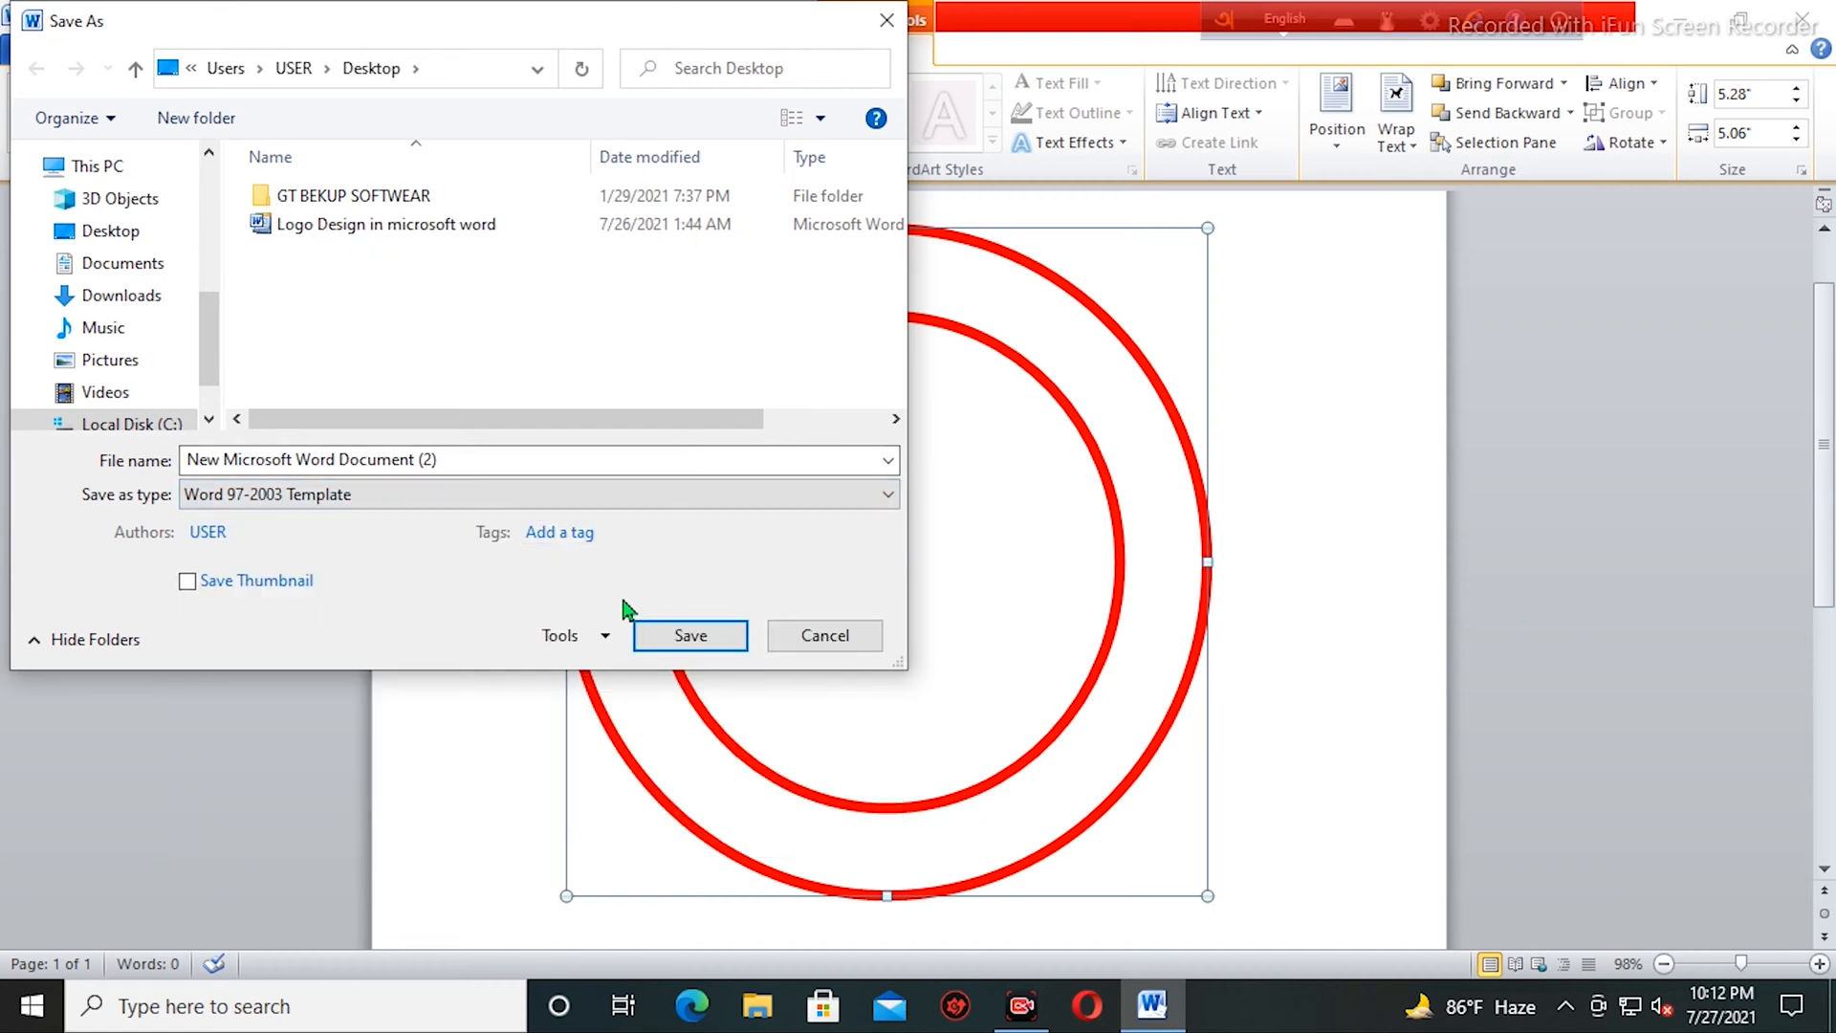
click(660, 634)
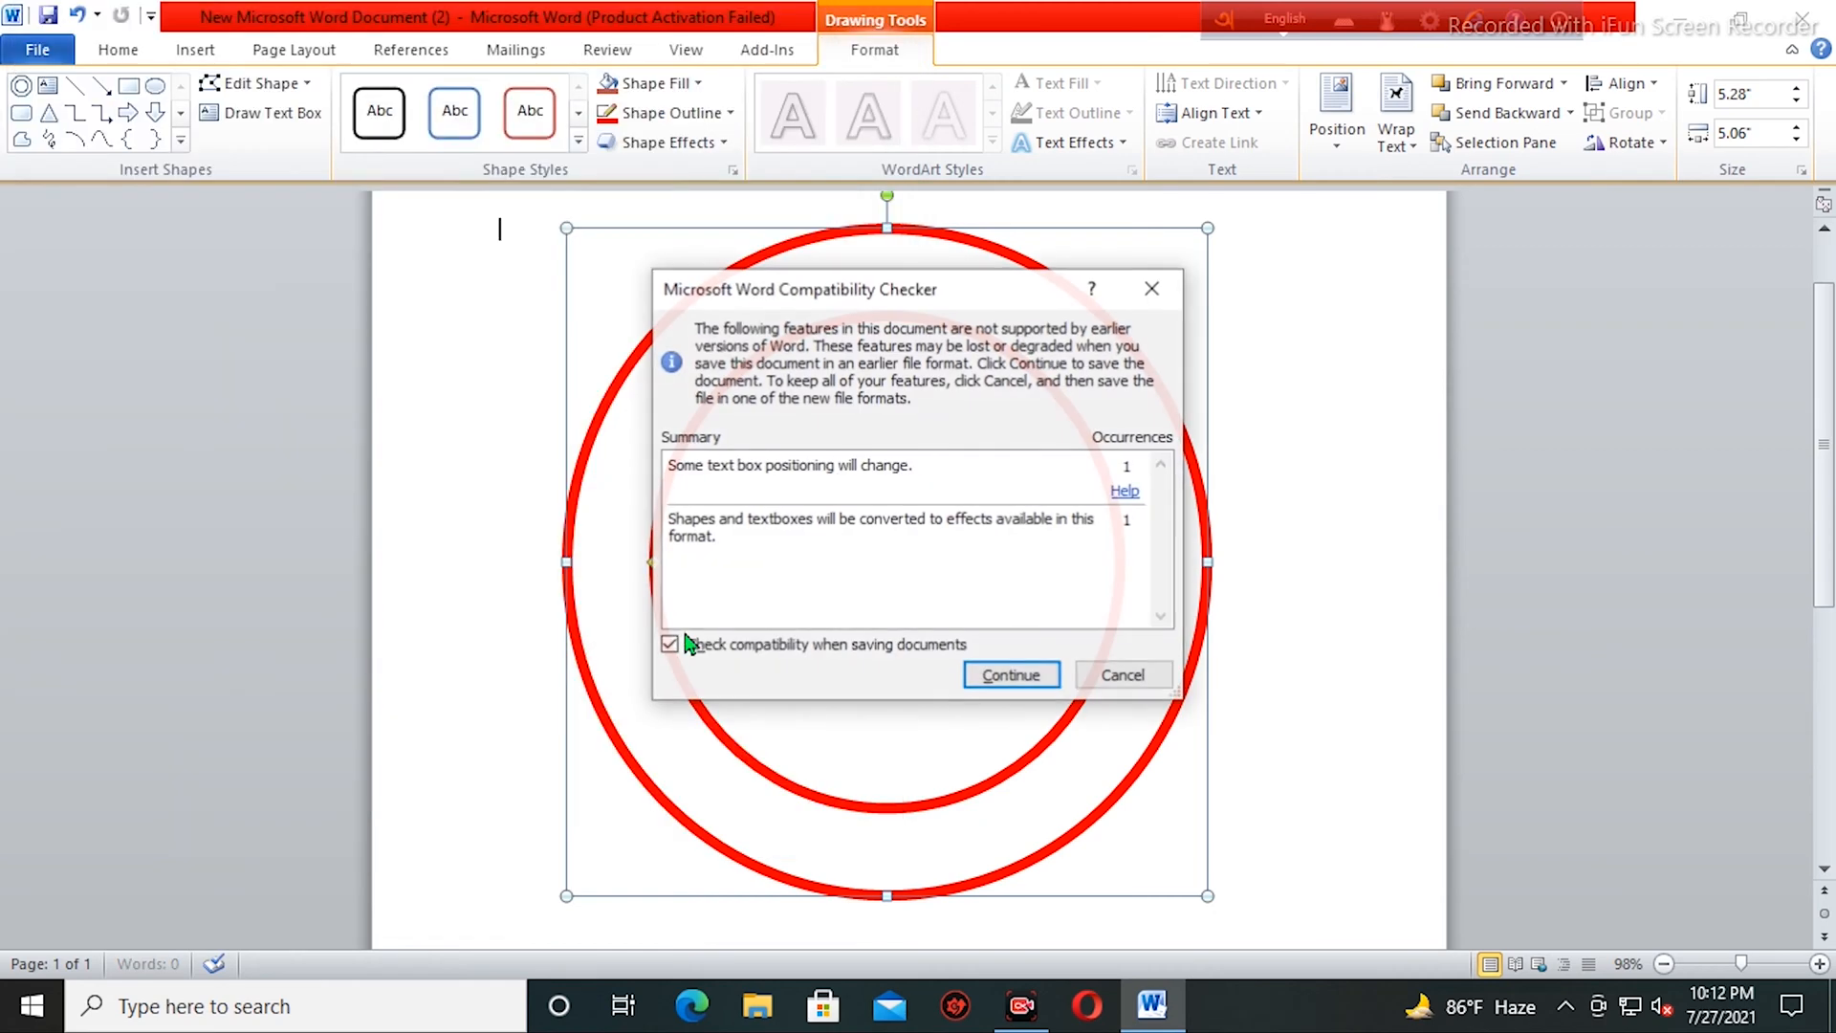
click(1009, 677)
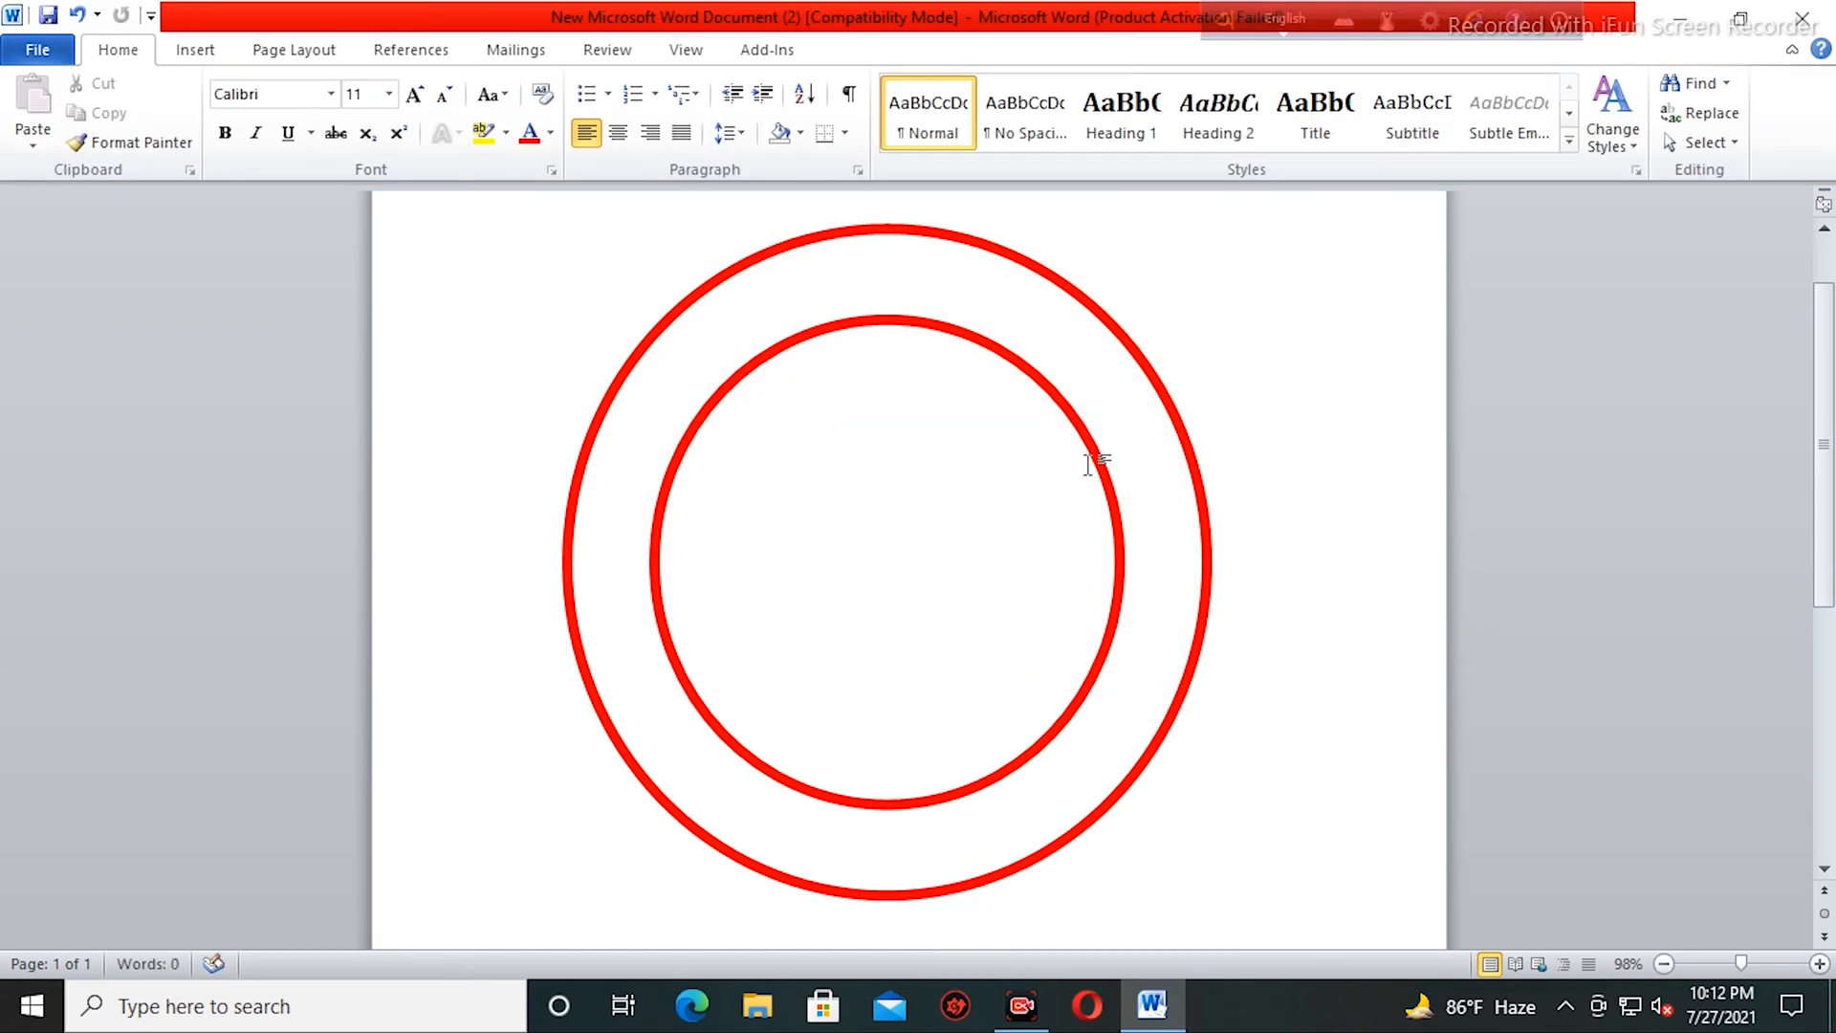
- Insert arched WordArt reading "DESIGN TIPS" in Arial Black, size 36
click(1152, 485)
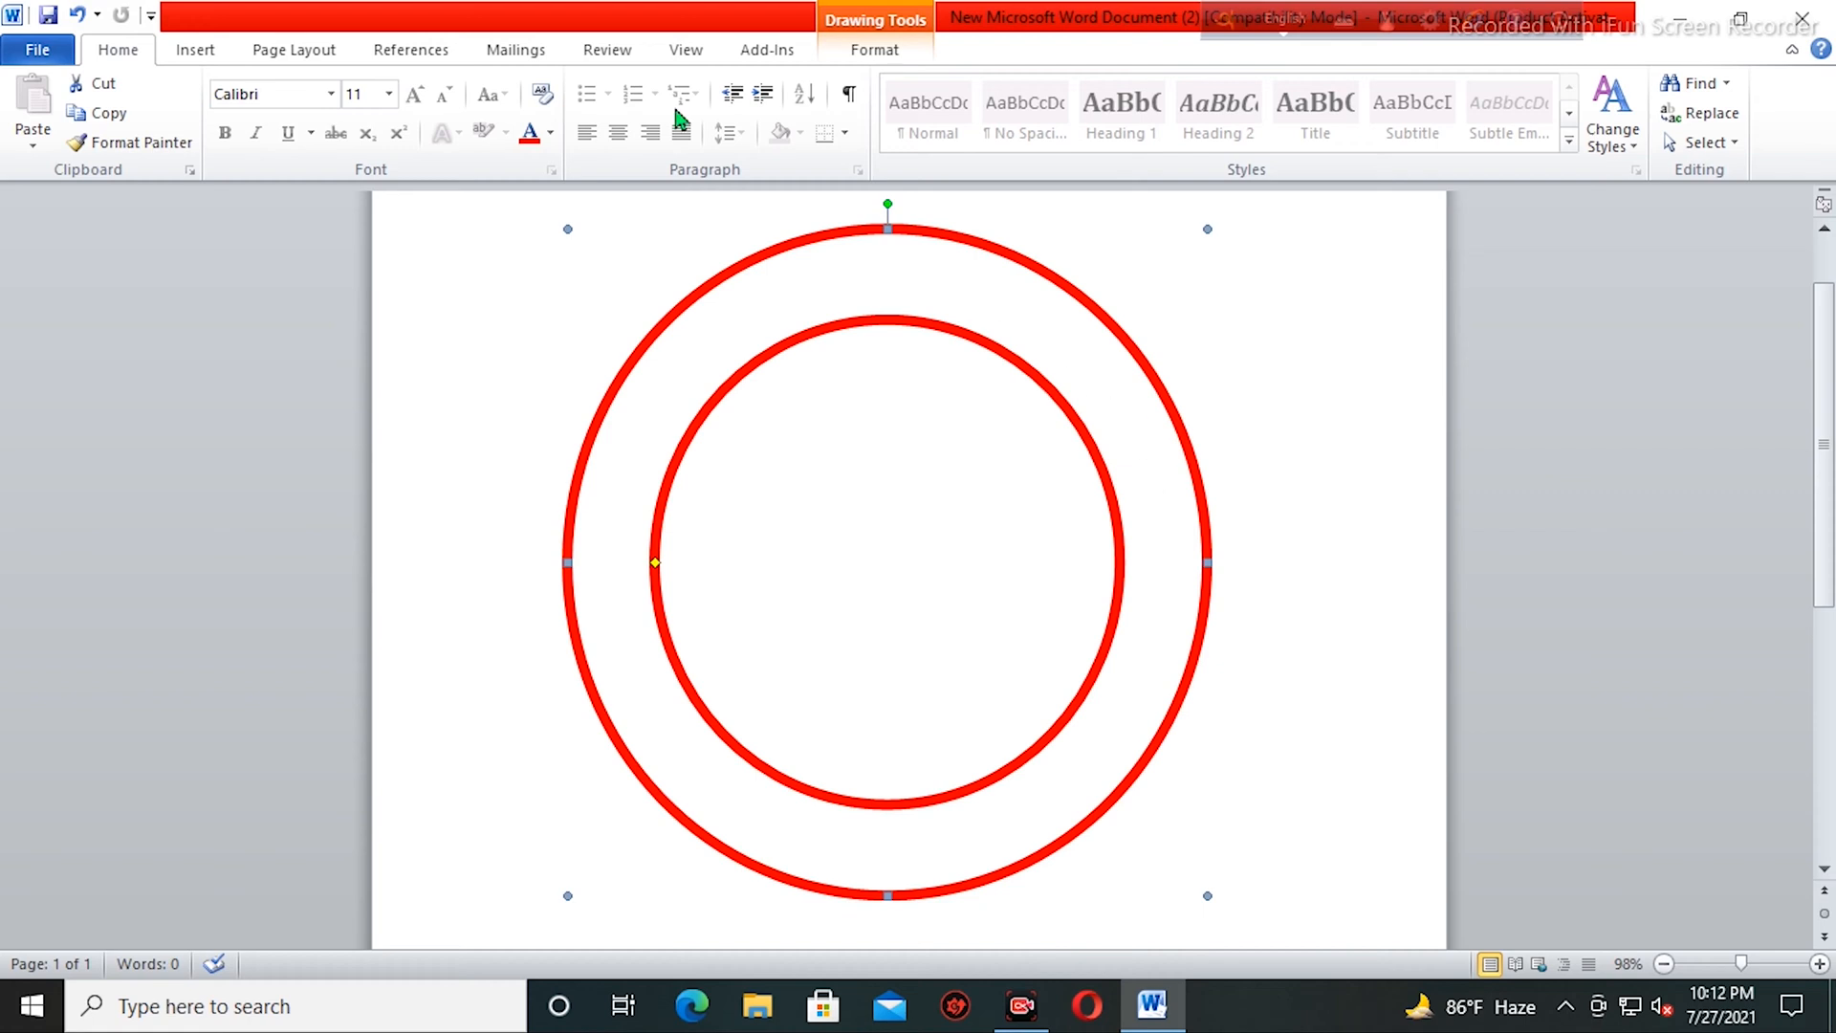
click(194, 53)
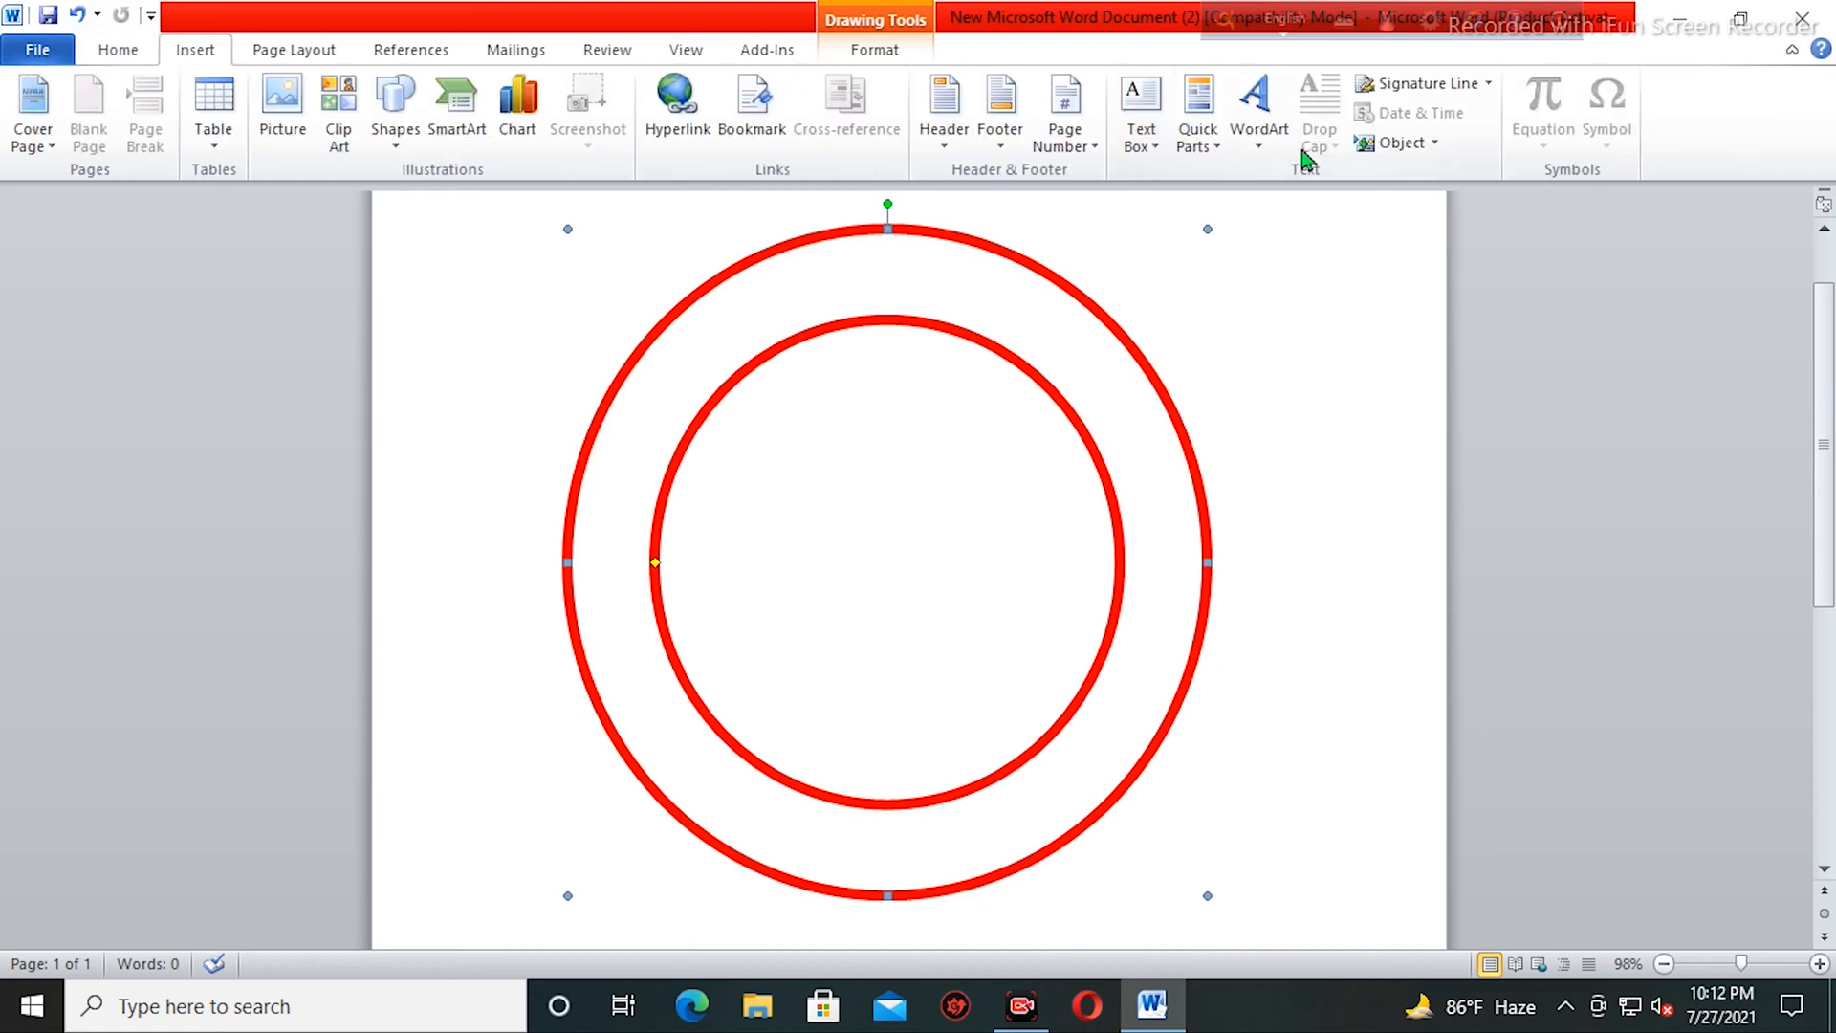
click(1259, 113)
click(1460, 207)
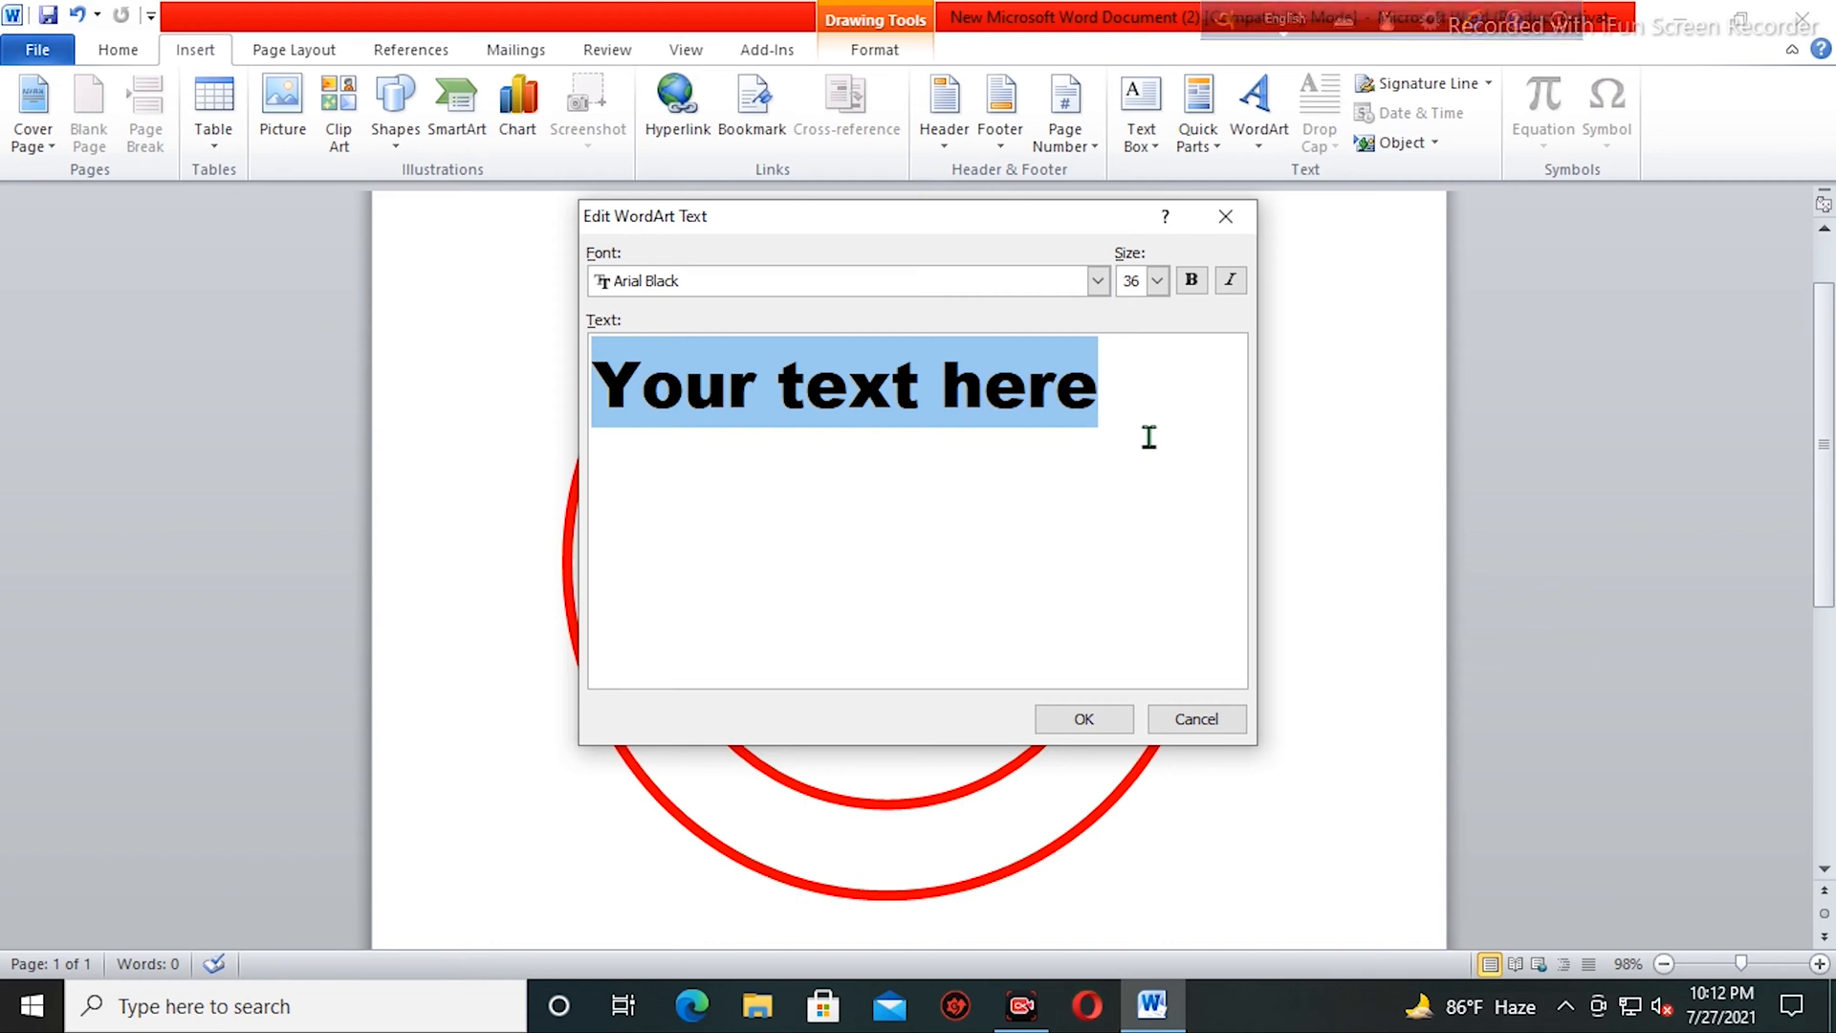
text(De)
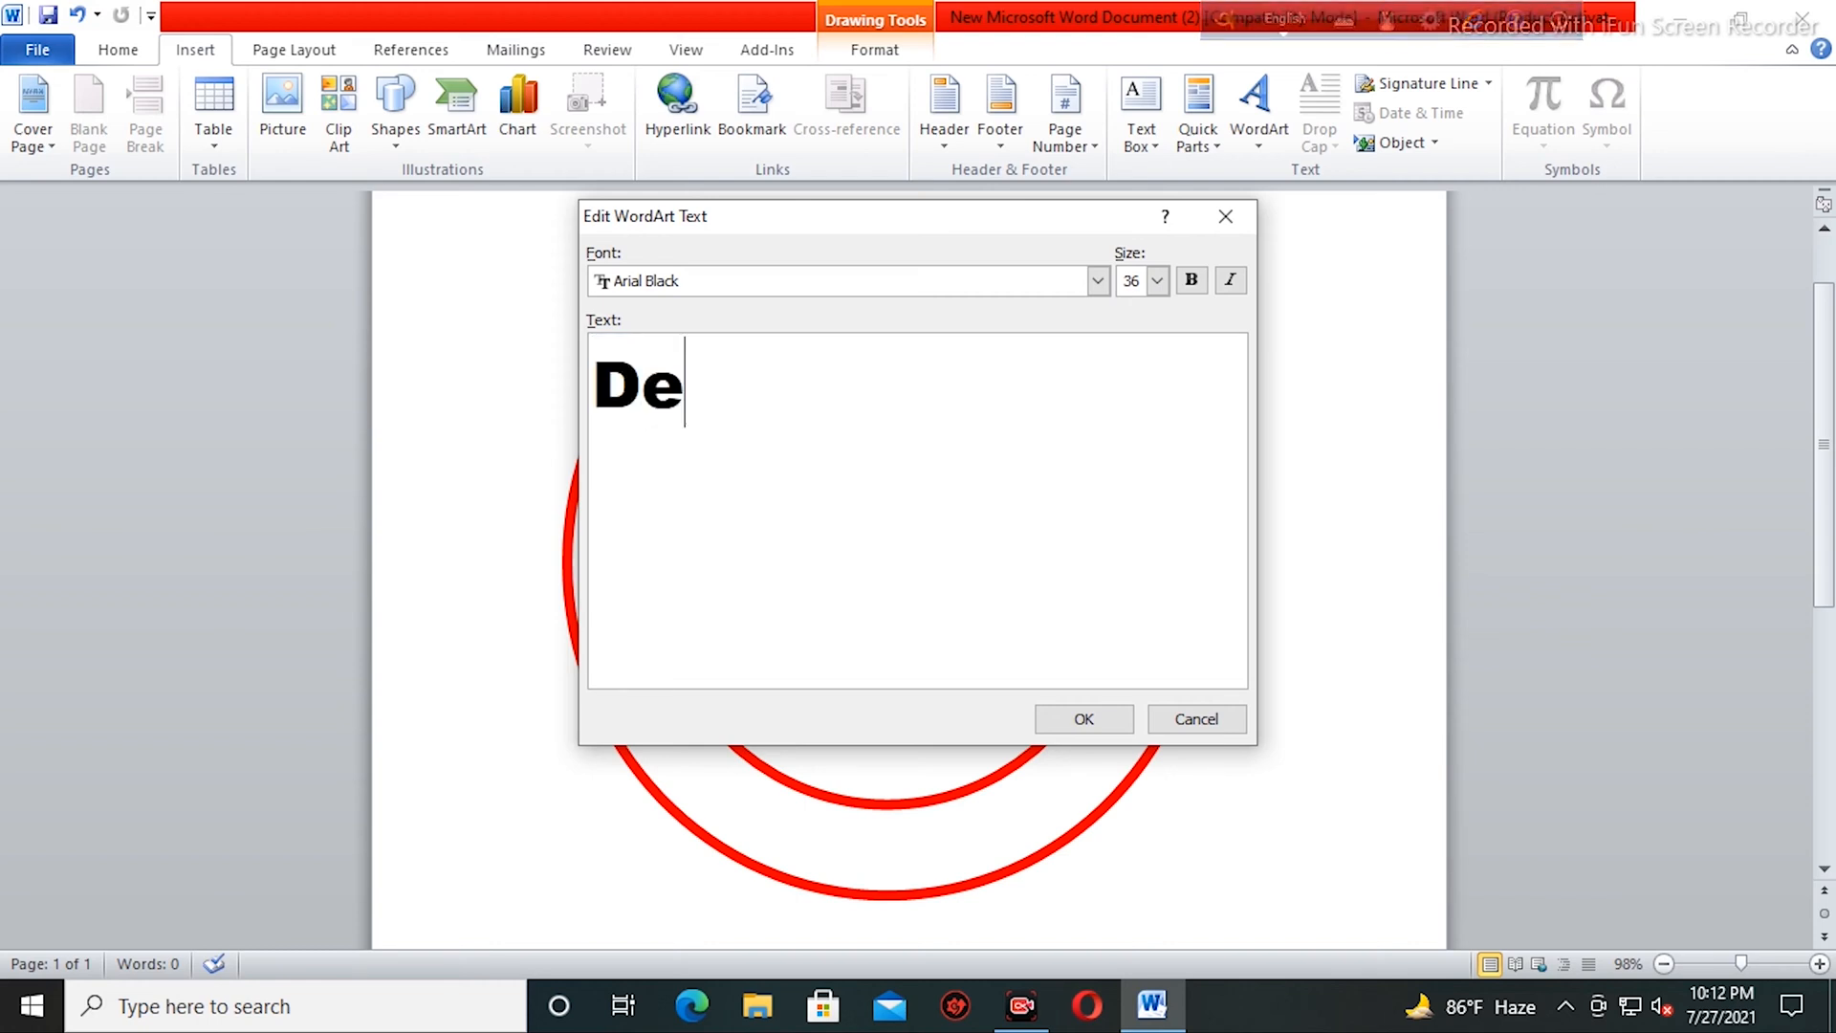
key(BackSpace)
text(ESIGN T)
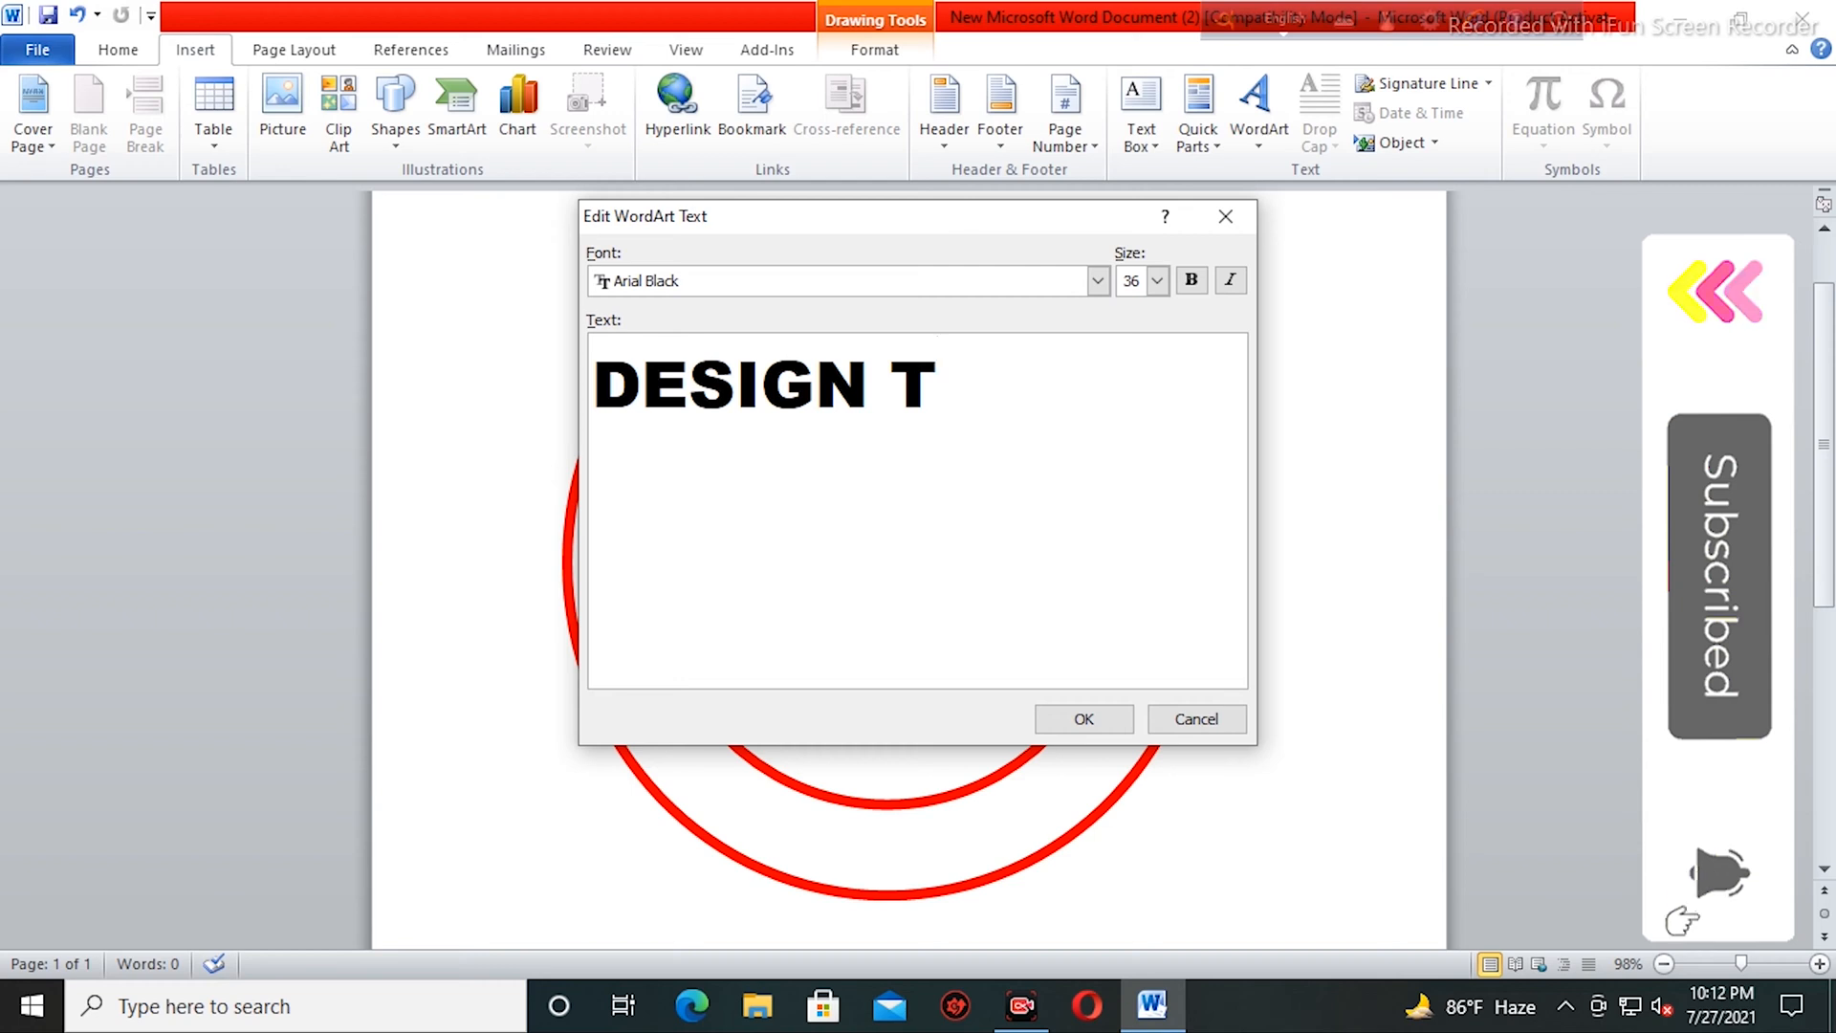
text(IPS)
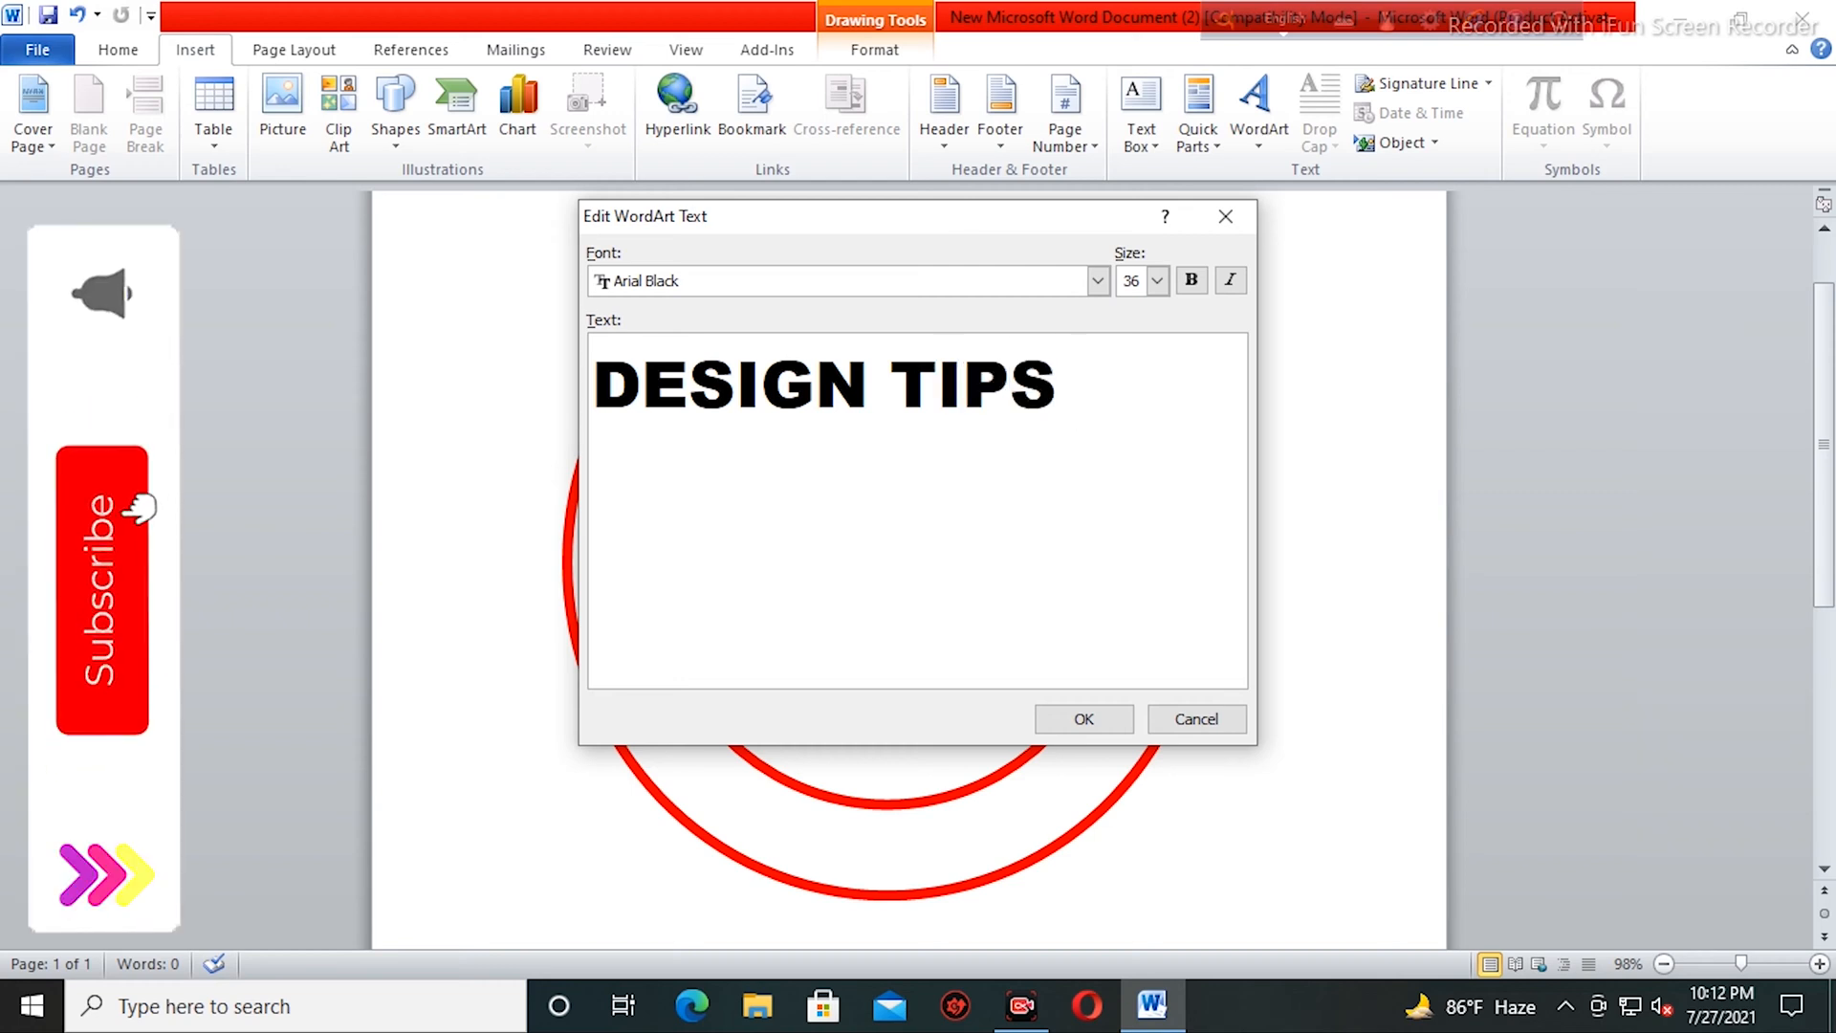
click(1084, 719)
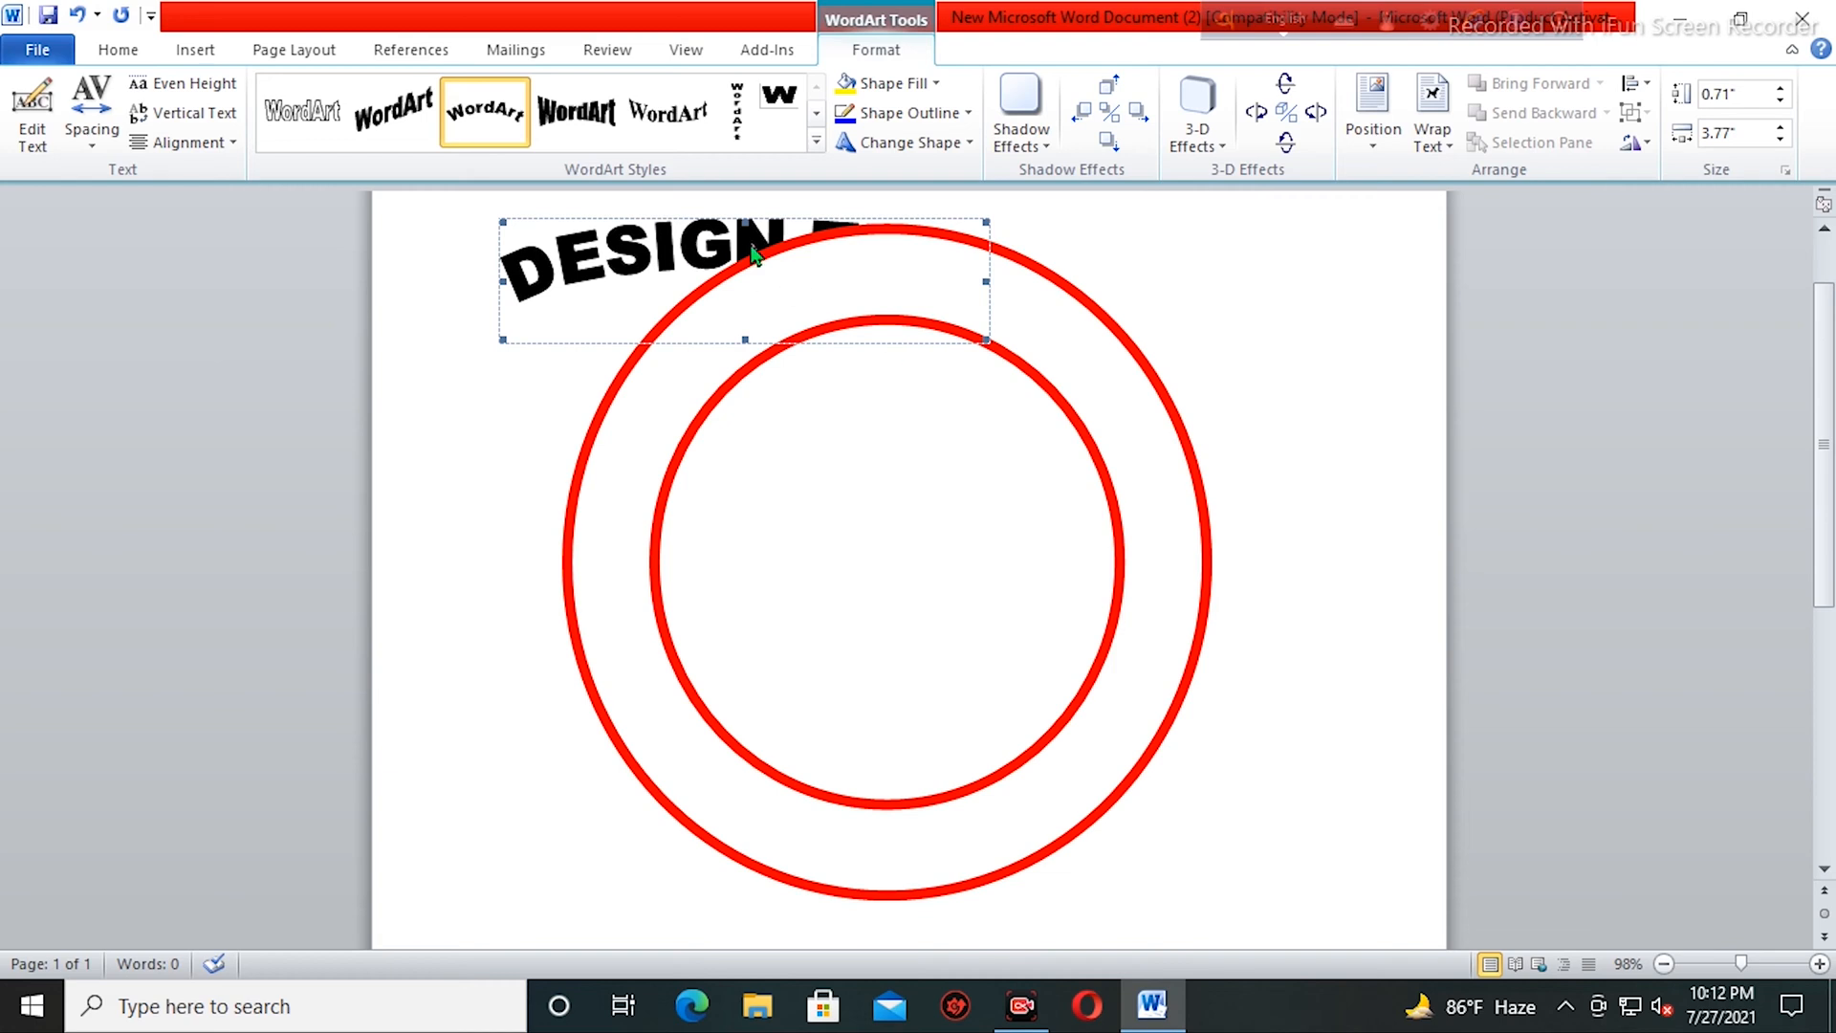
- Set the "DESIGN TIPS" WordArt's text wrapping to In Front of Text
click(992, 323)
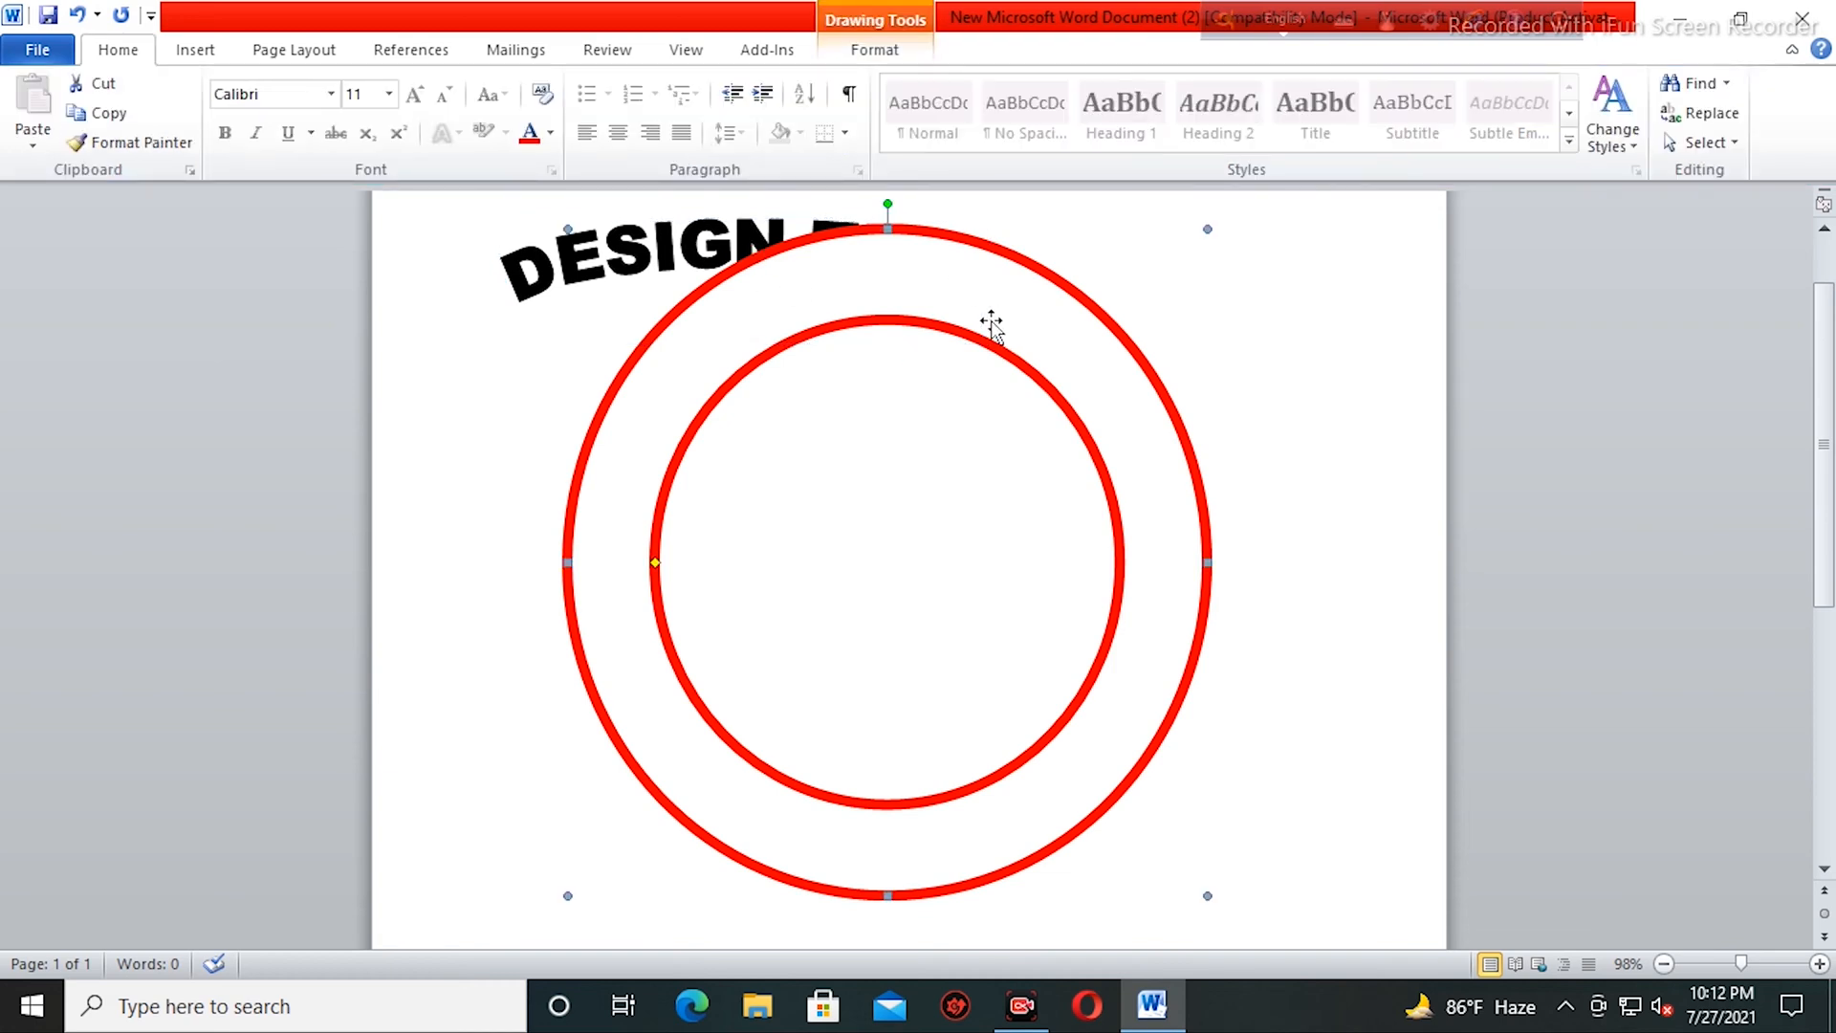
click(736, 251)
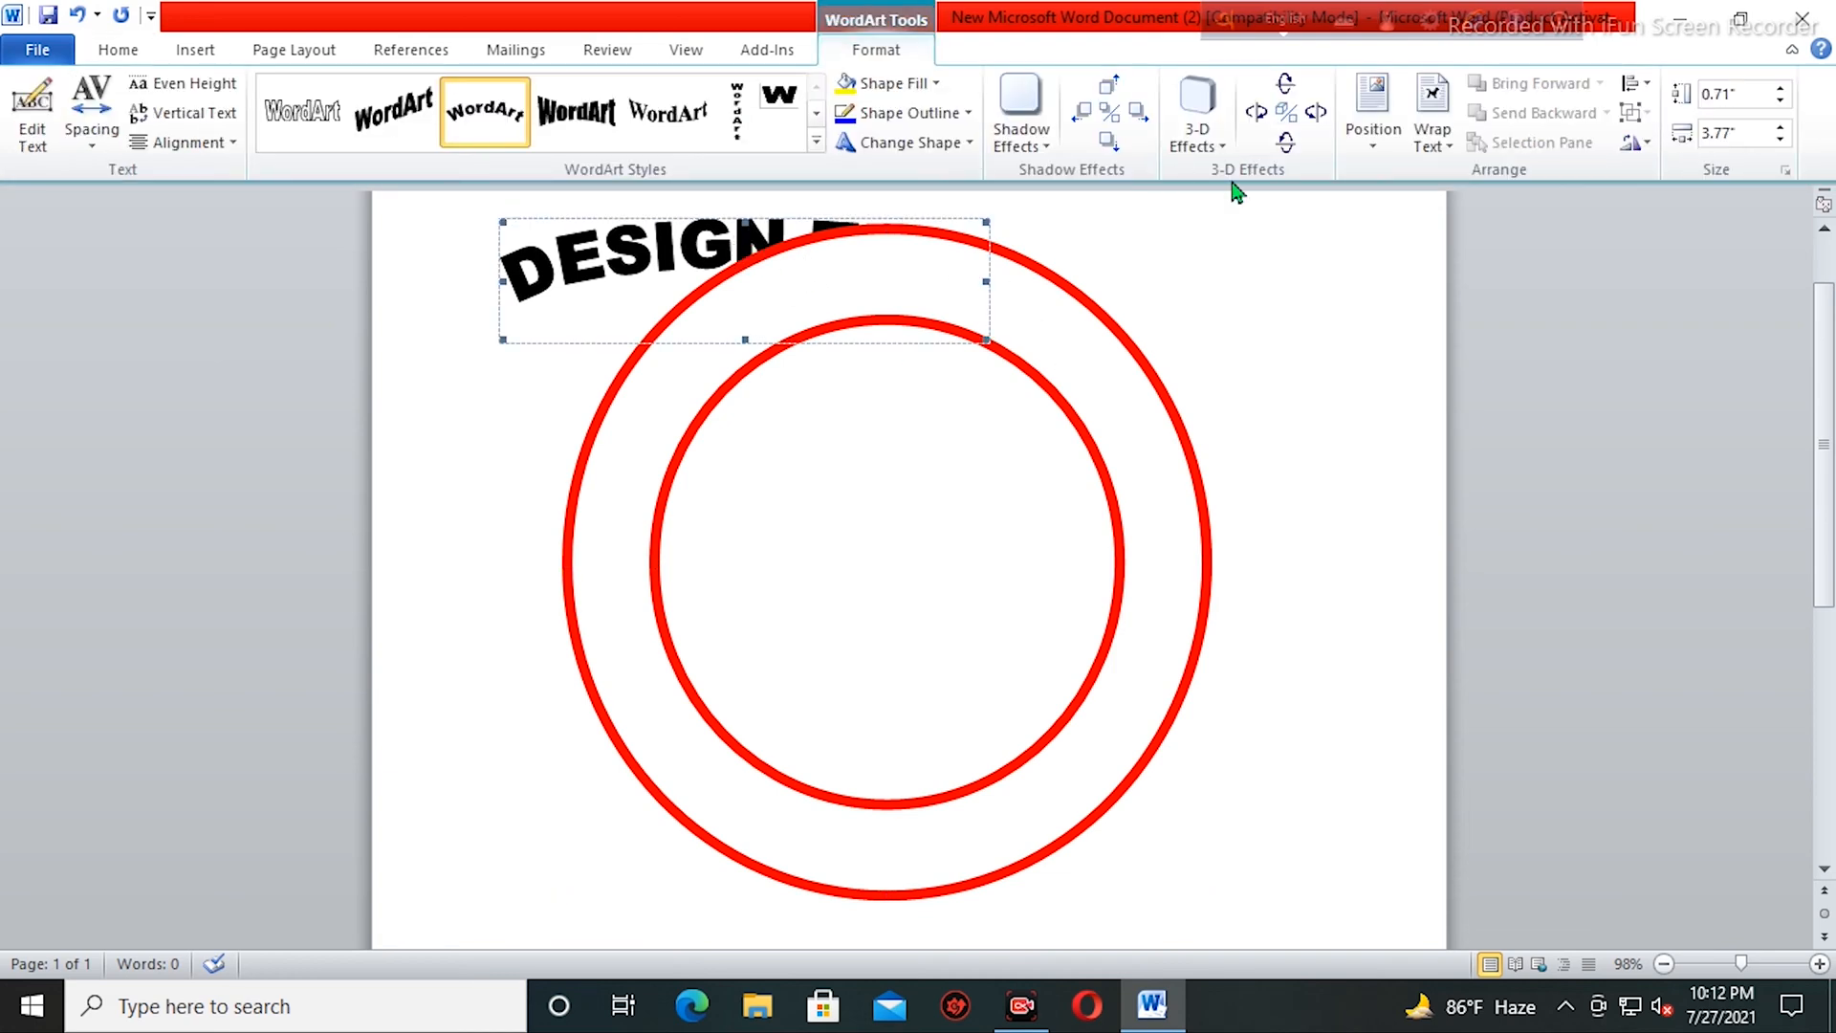
click(1432, 129)
click(1501, 370)
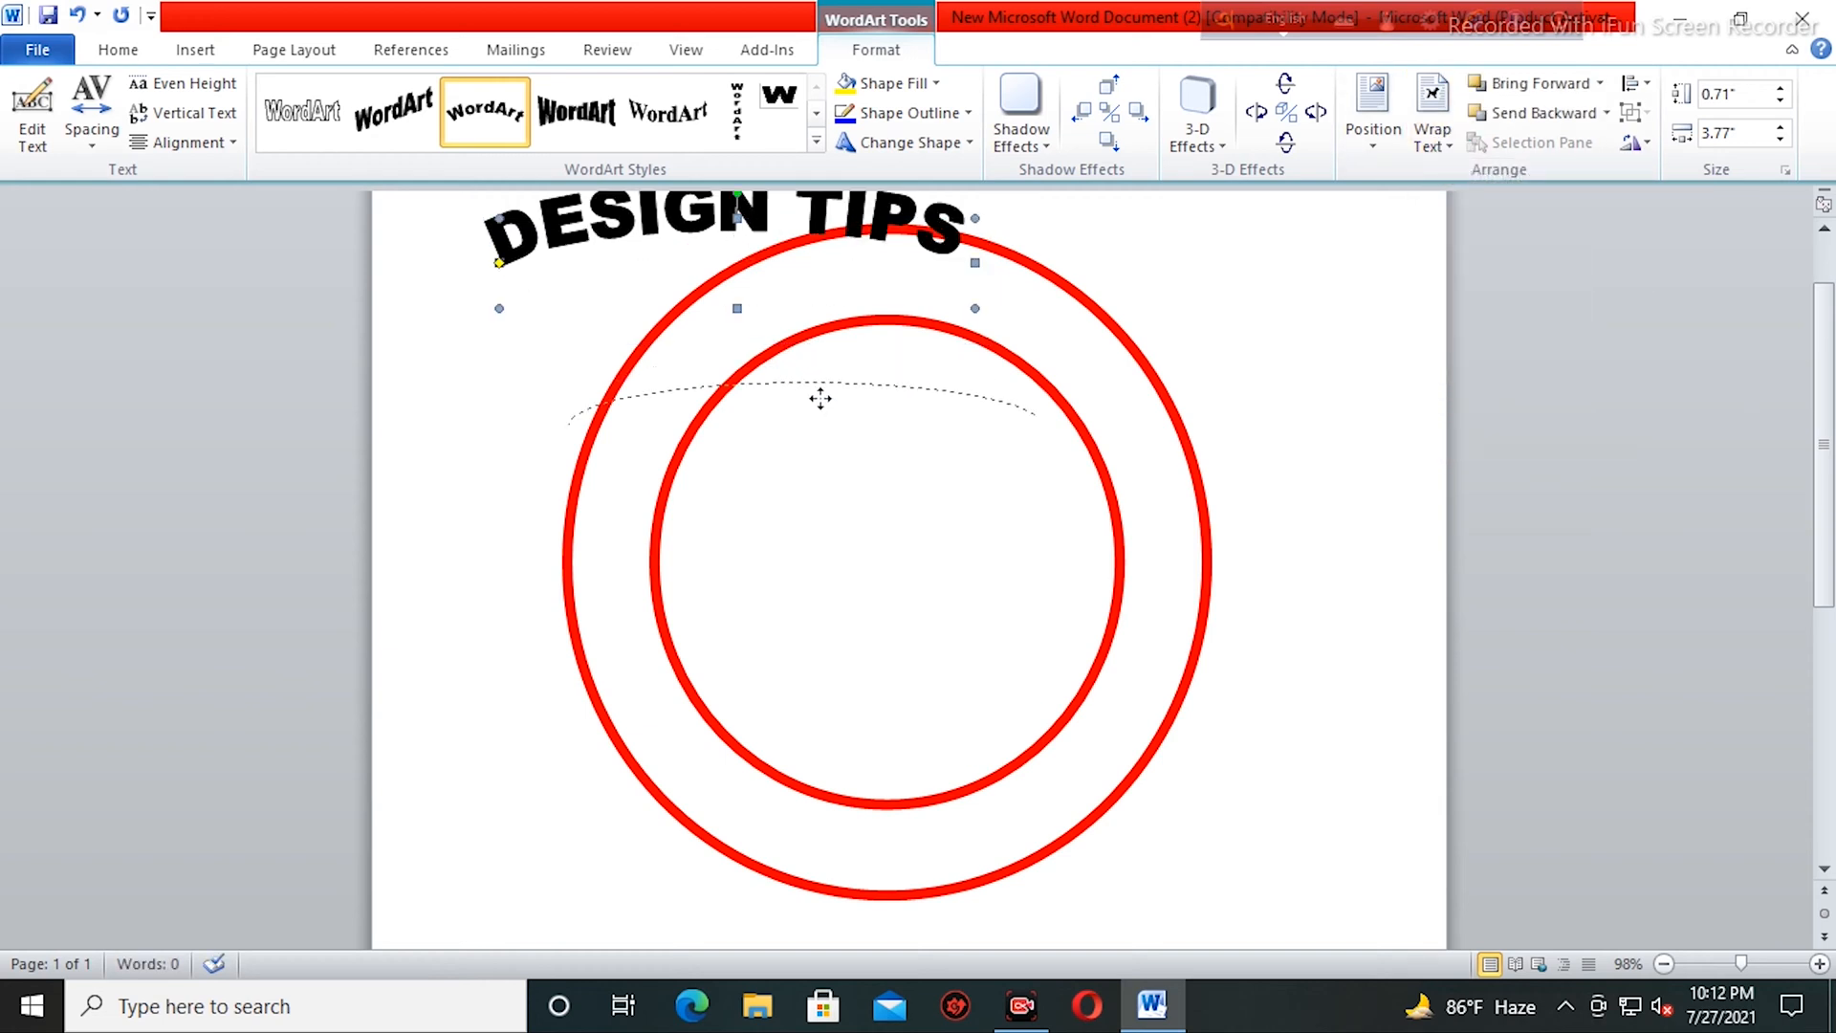
- Move the "DESIGN TIPS" WordArt inside the donut, centred over the top of its inner circle
drag(820, 398, 897, 390)
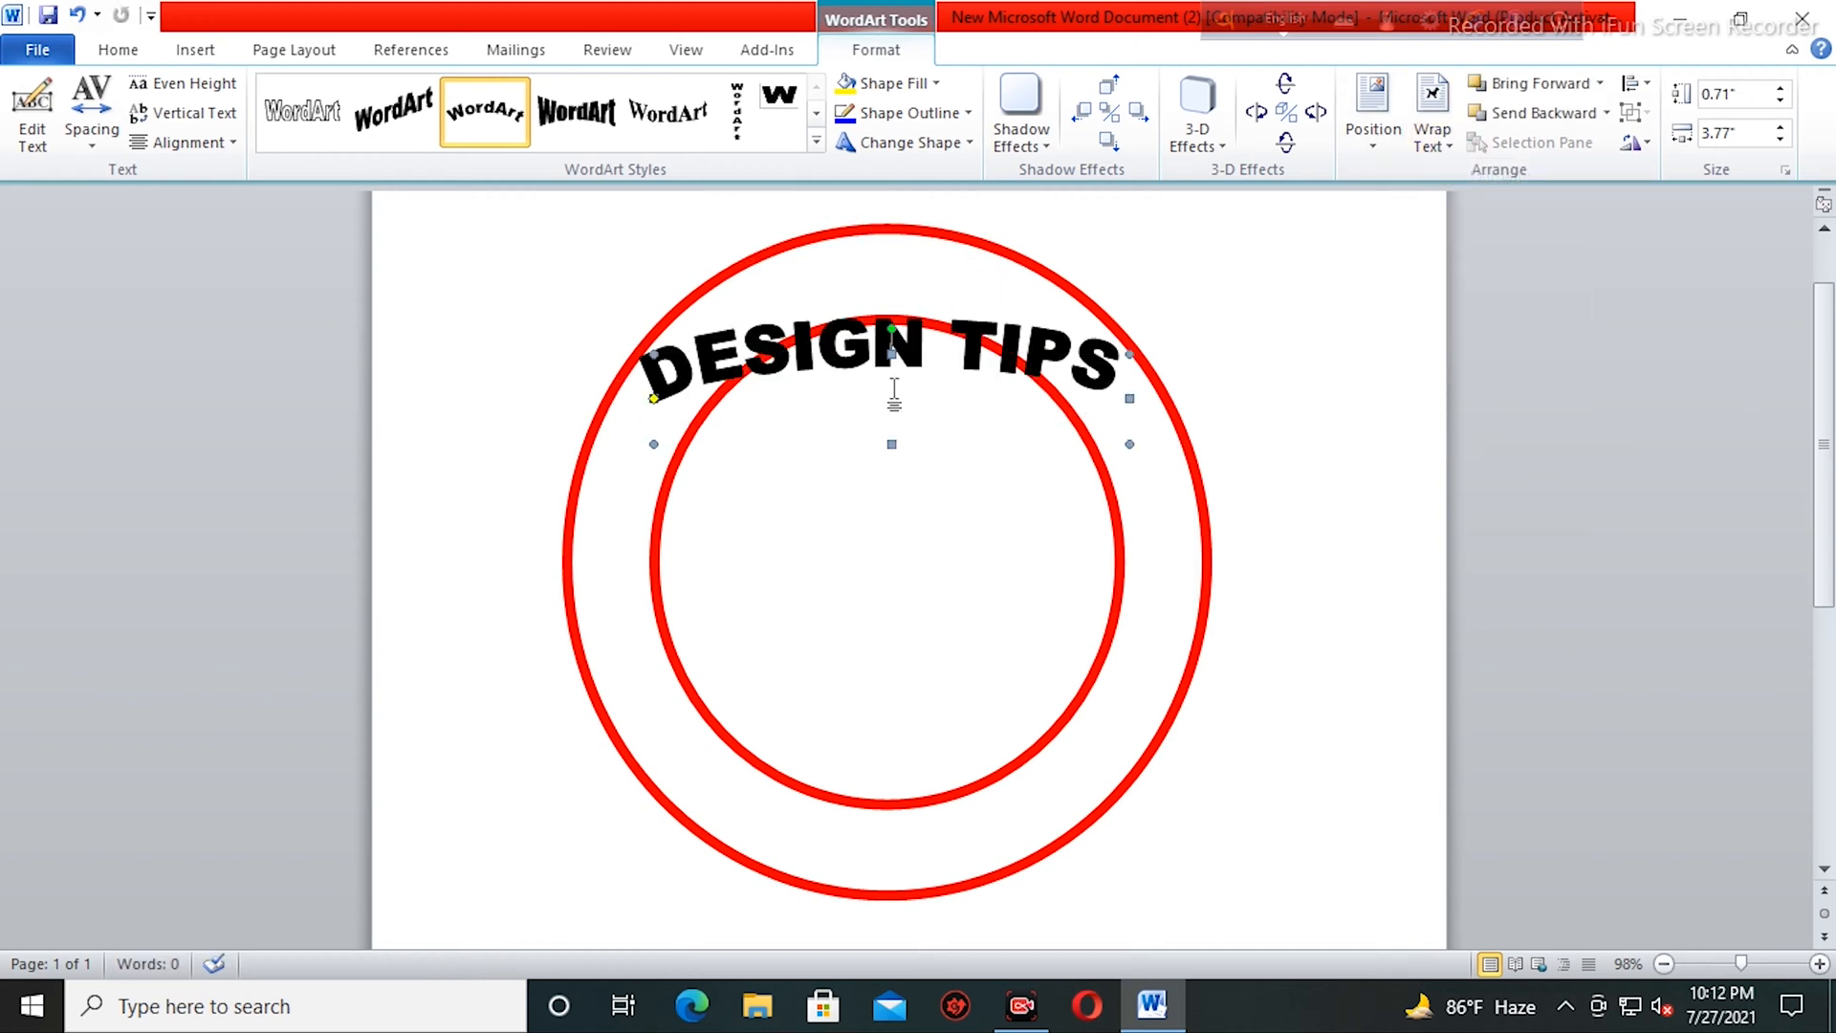
click(1296, 505)
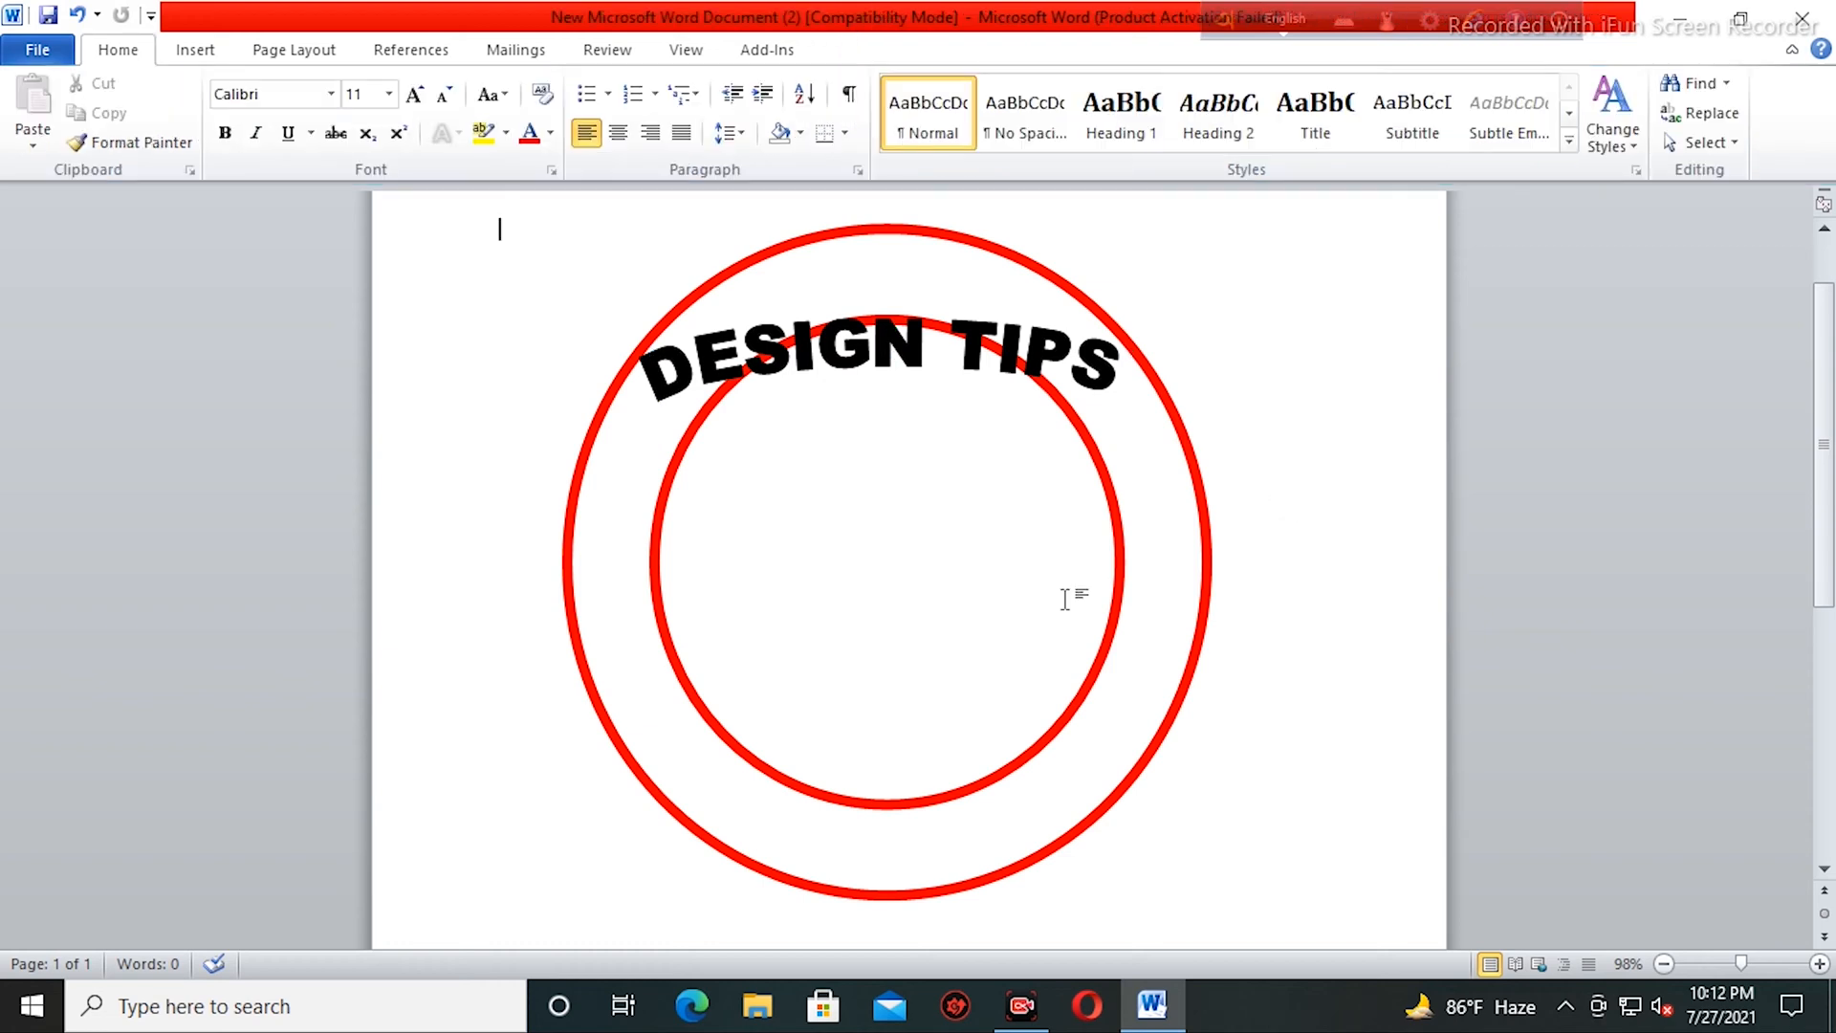
- Insert a second arched WordArt reading "TUTORIAL" in Arial Black, size 36
click(195, 52)
click(1256, 114)
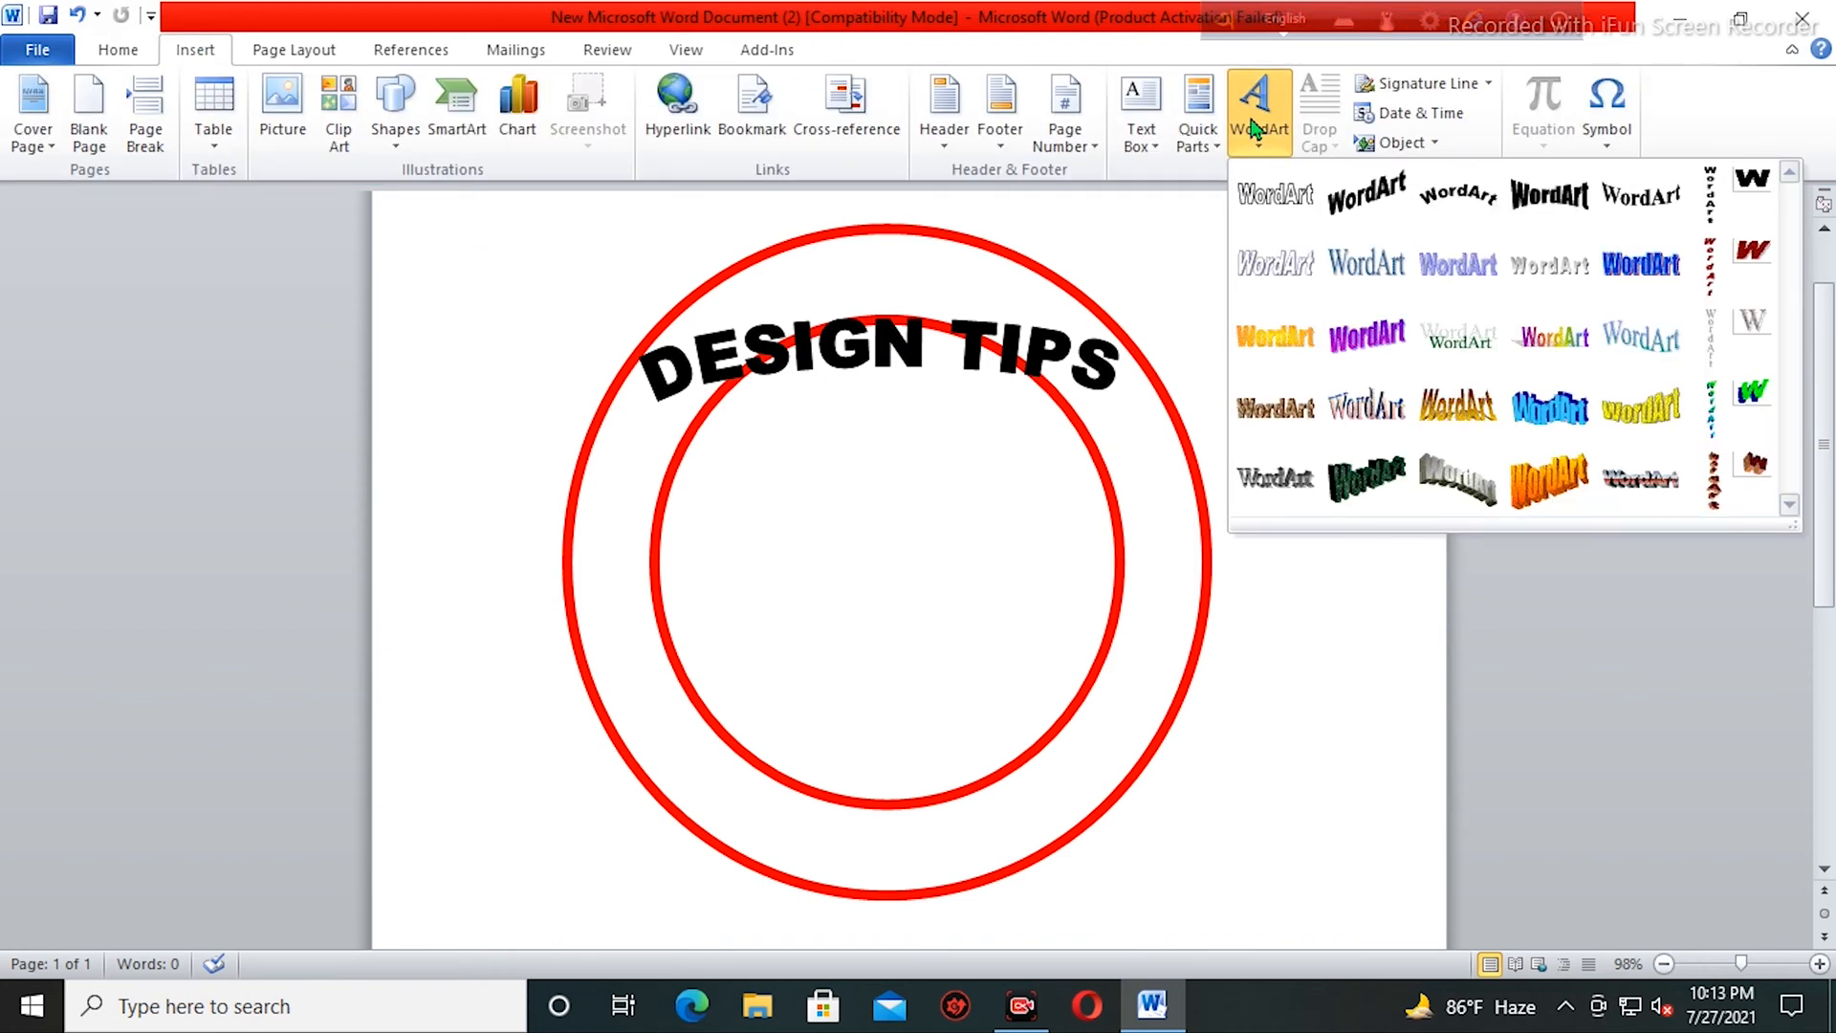
click(1458, 195)
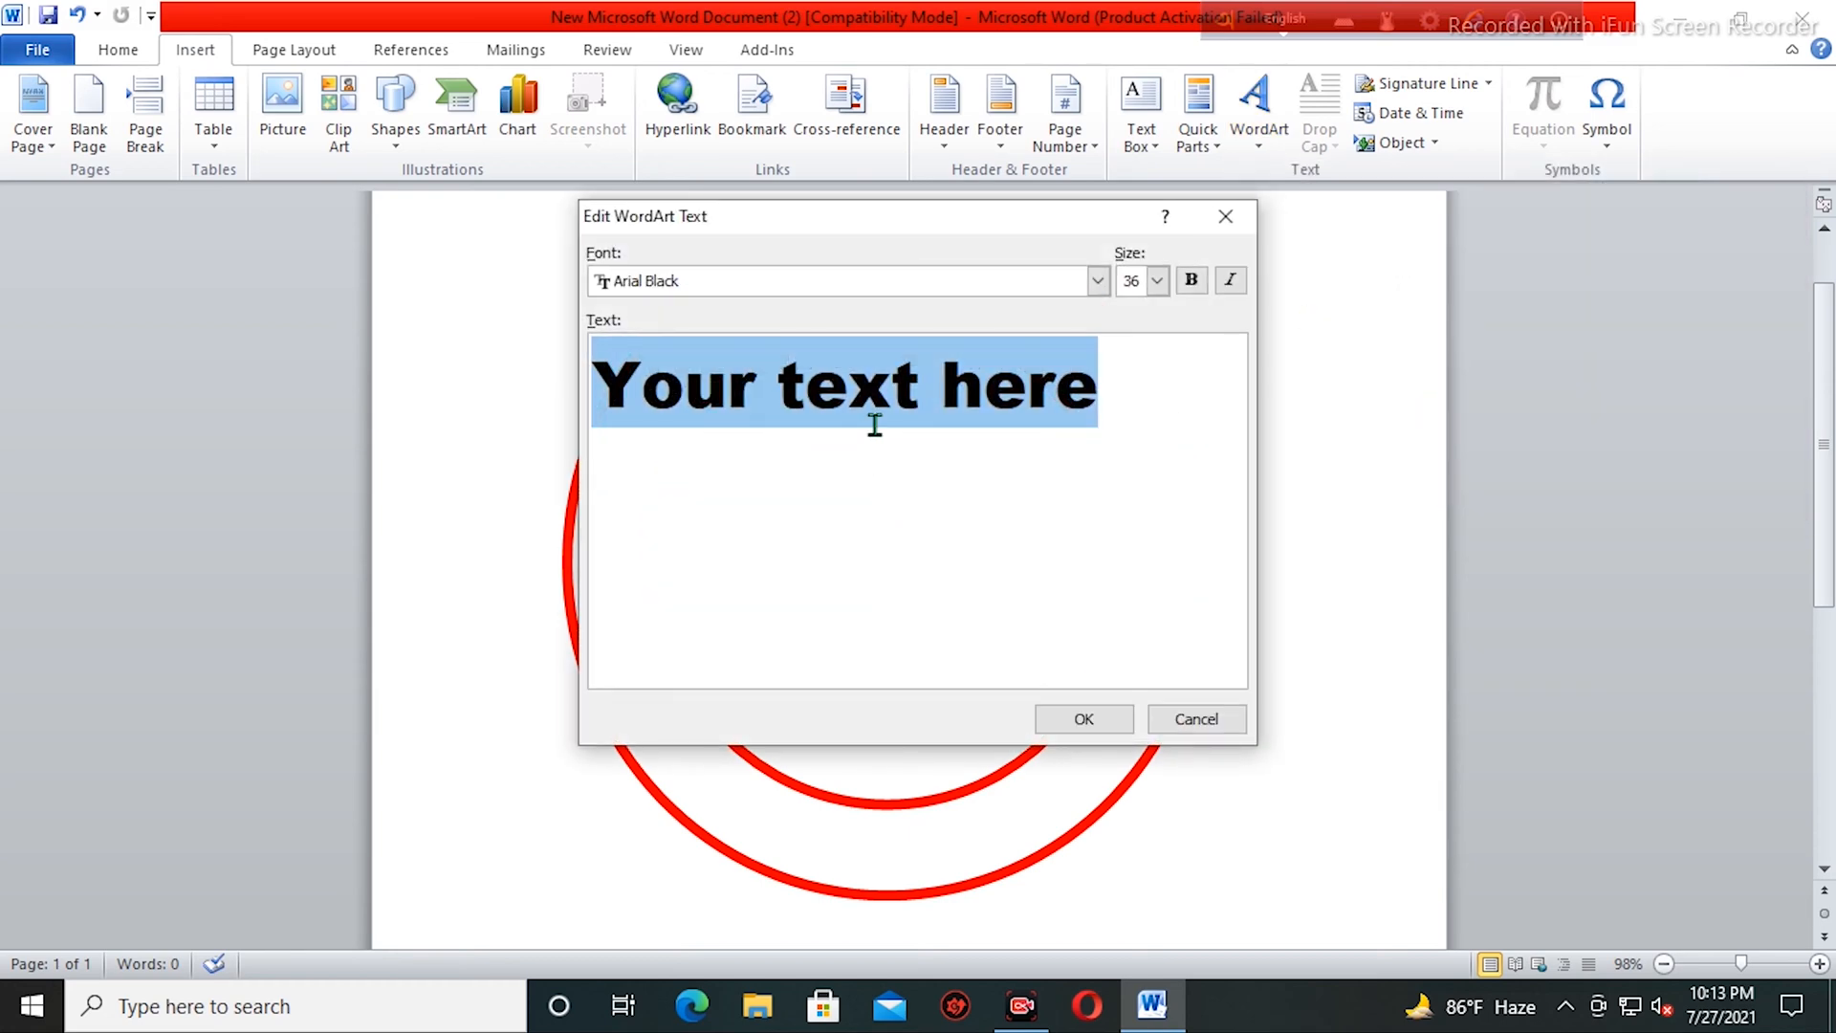
text(TUTO)
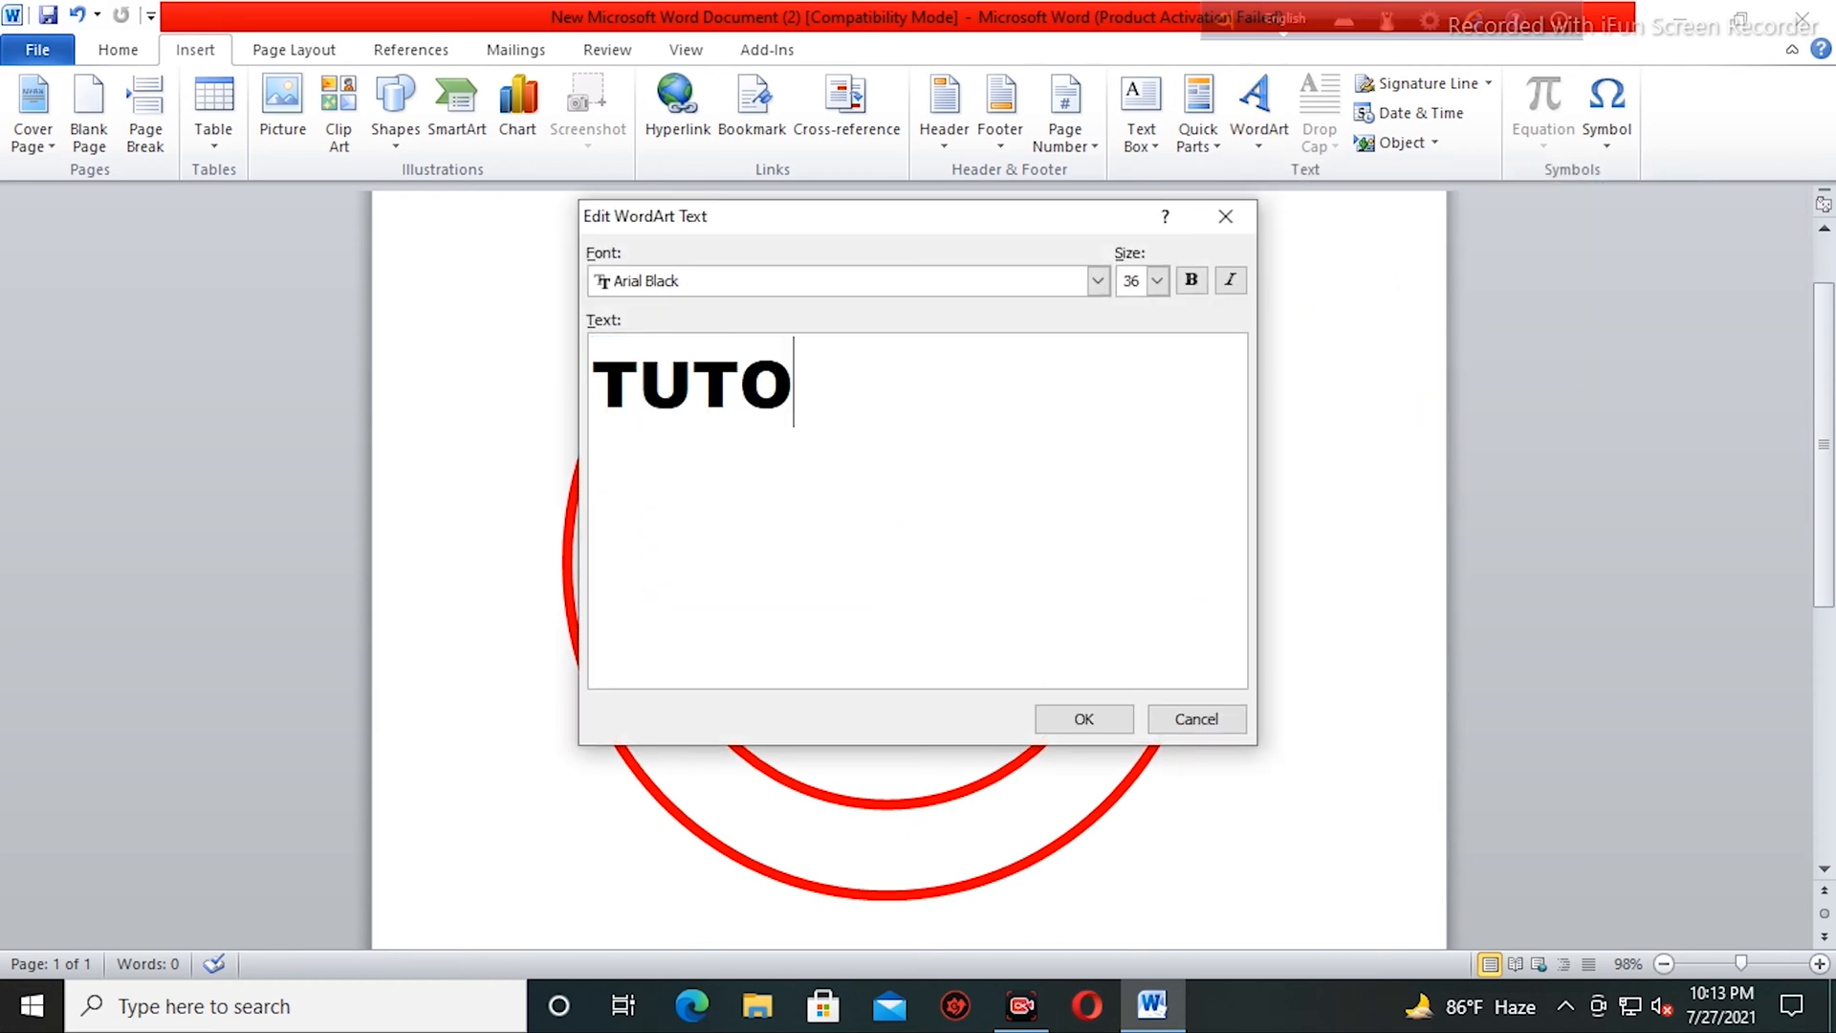
text(RIAL)
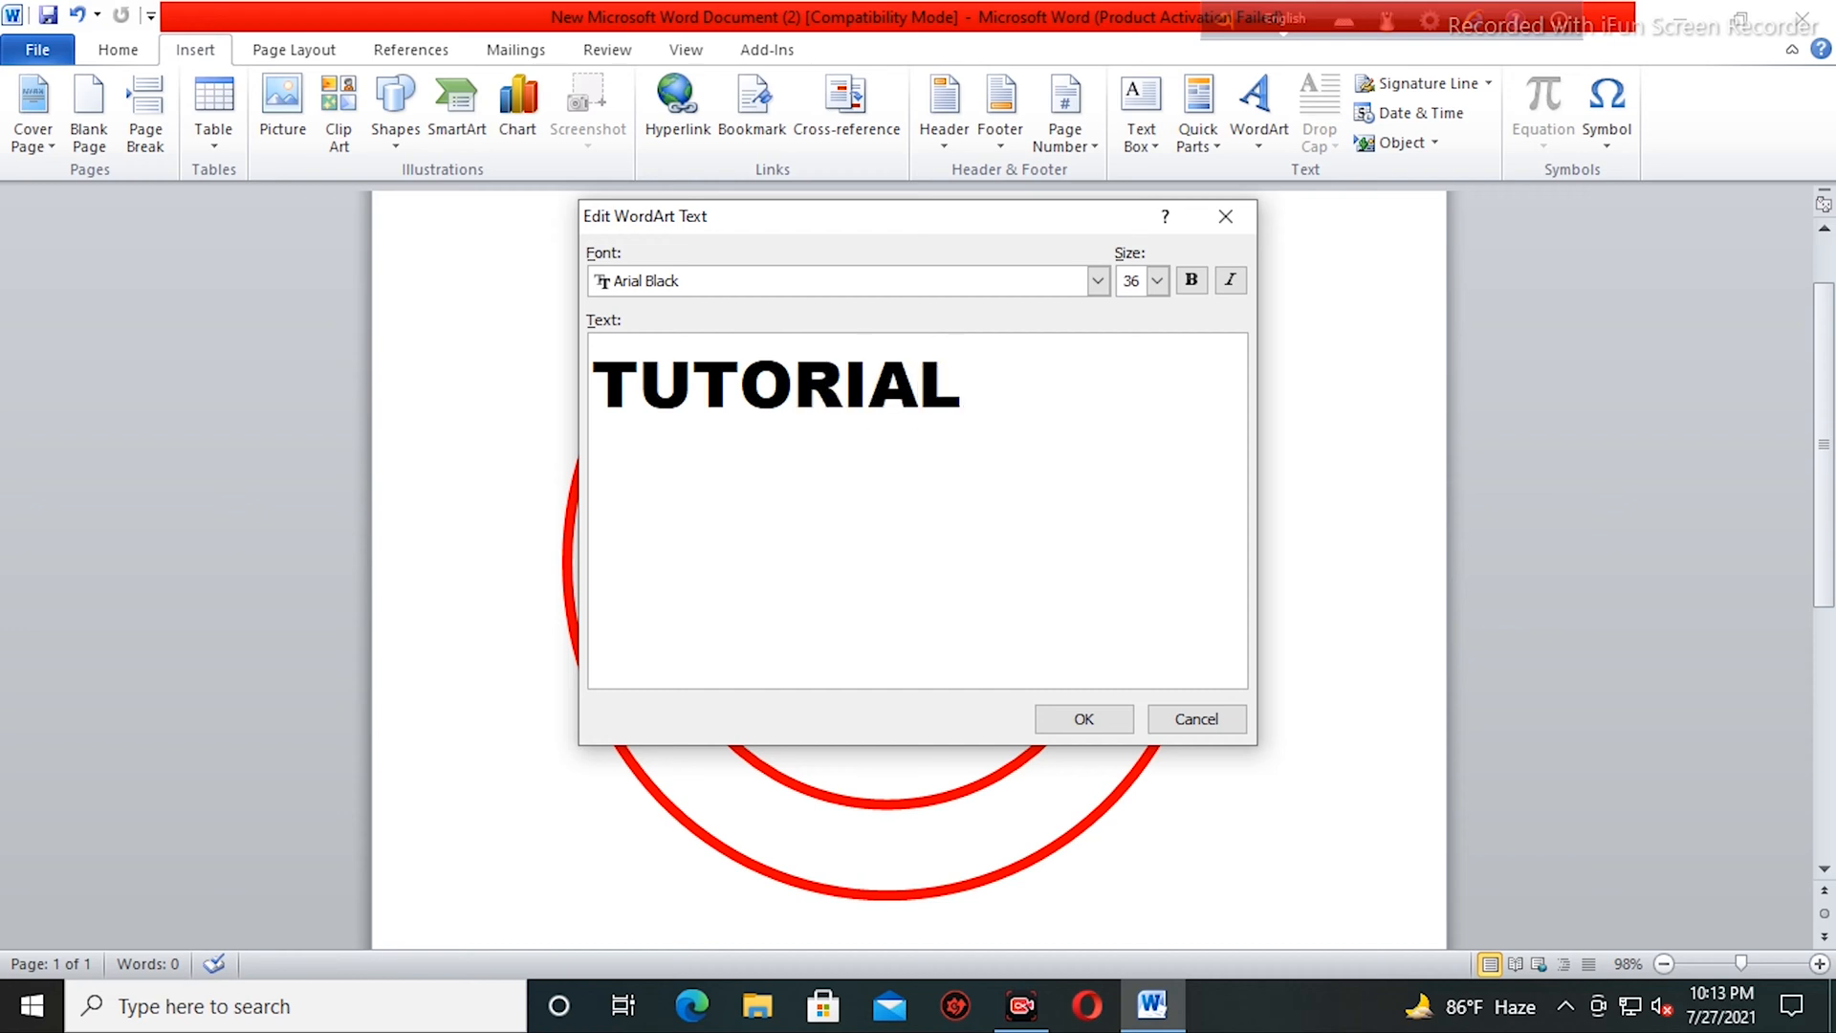
click(1084, 718)
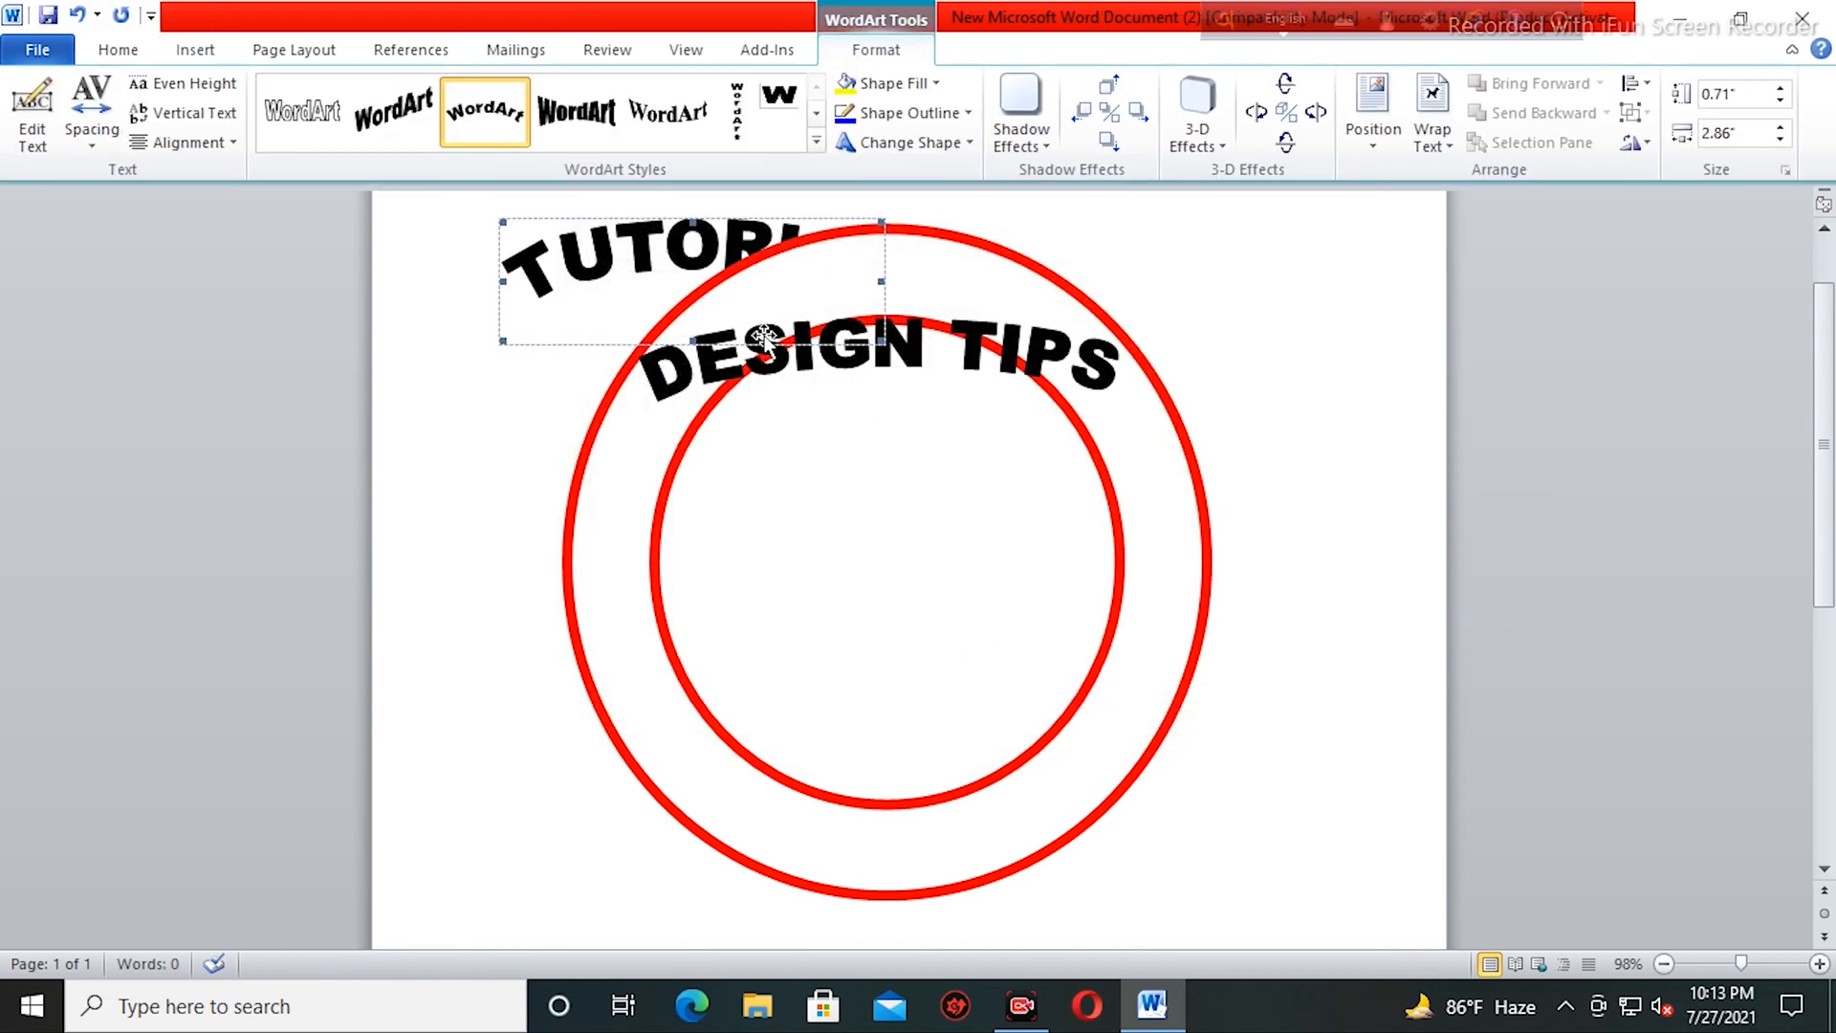
- Set the "TUTORIAL" WordArt's text wrapping to In Front of Text and move it to the lower part of the donut
click(1431, 113)
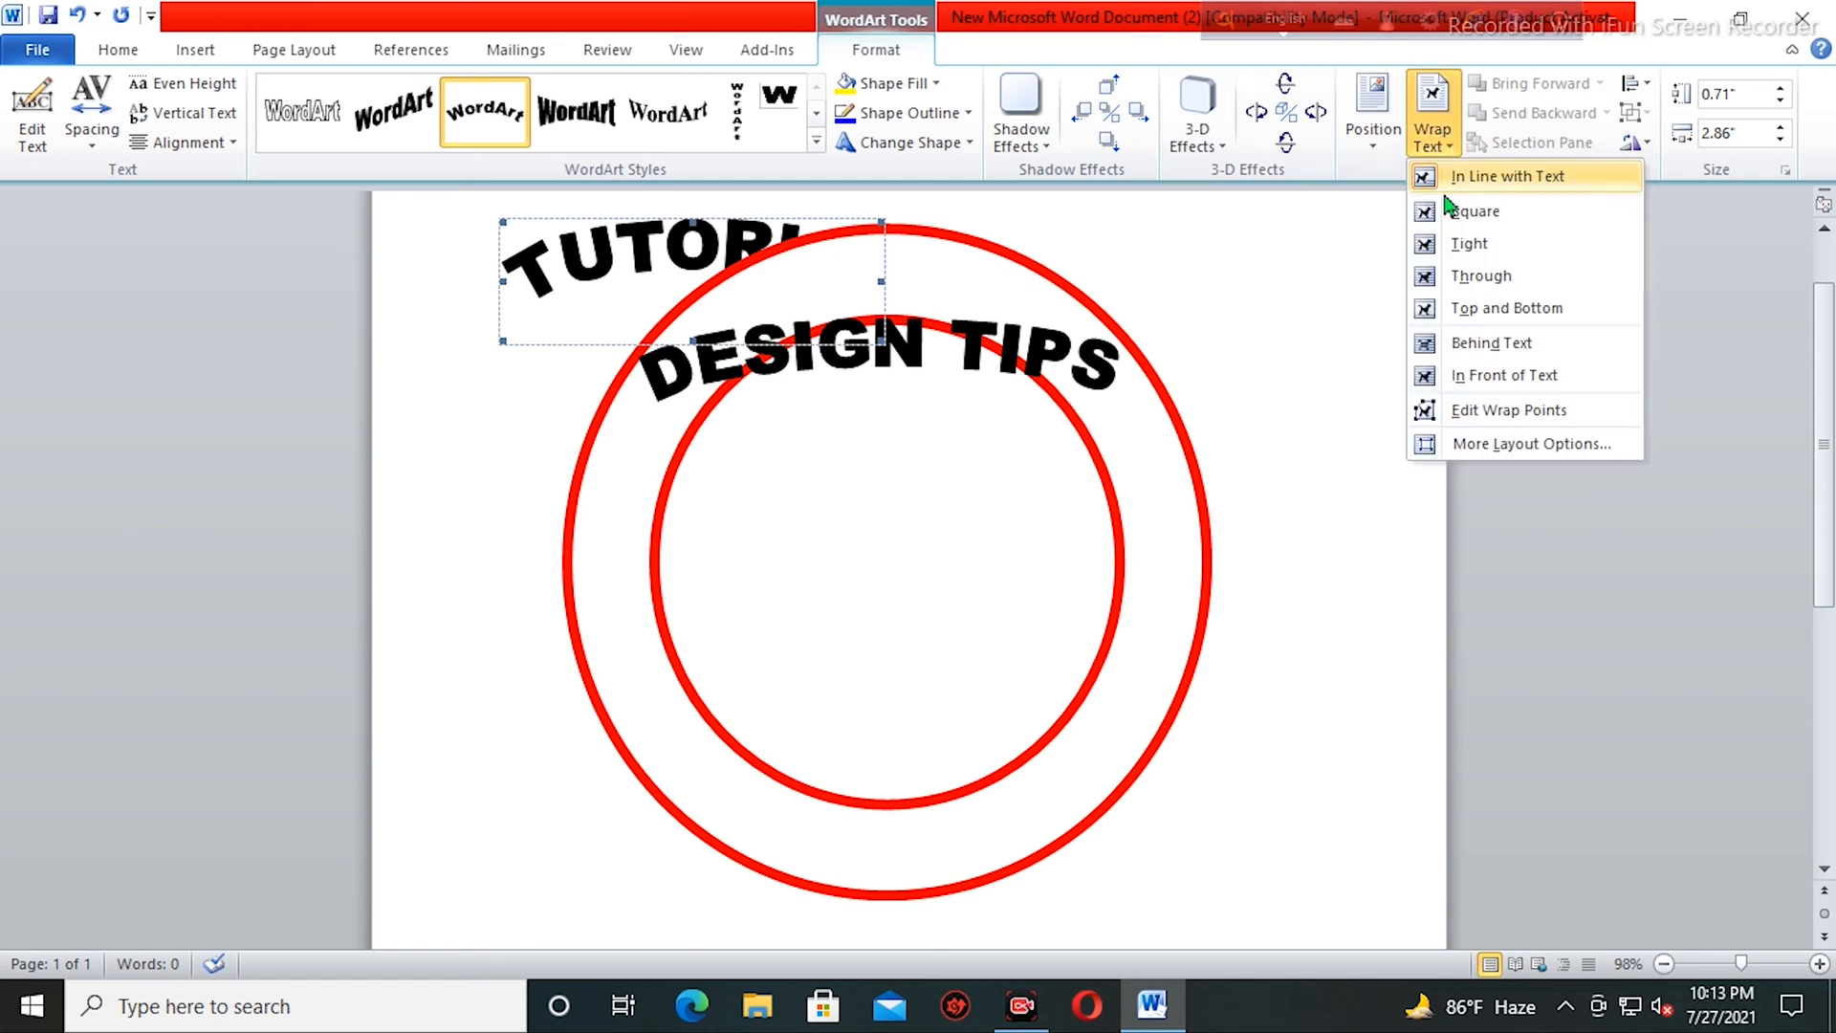
click(1501, 377)
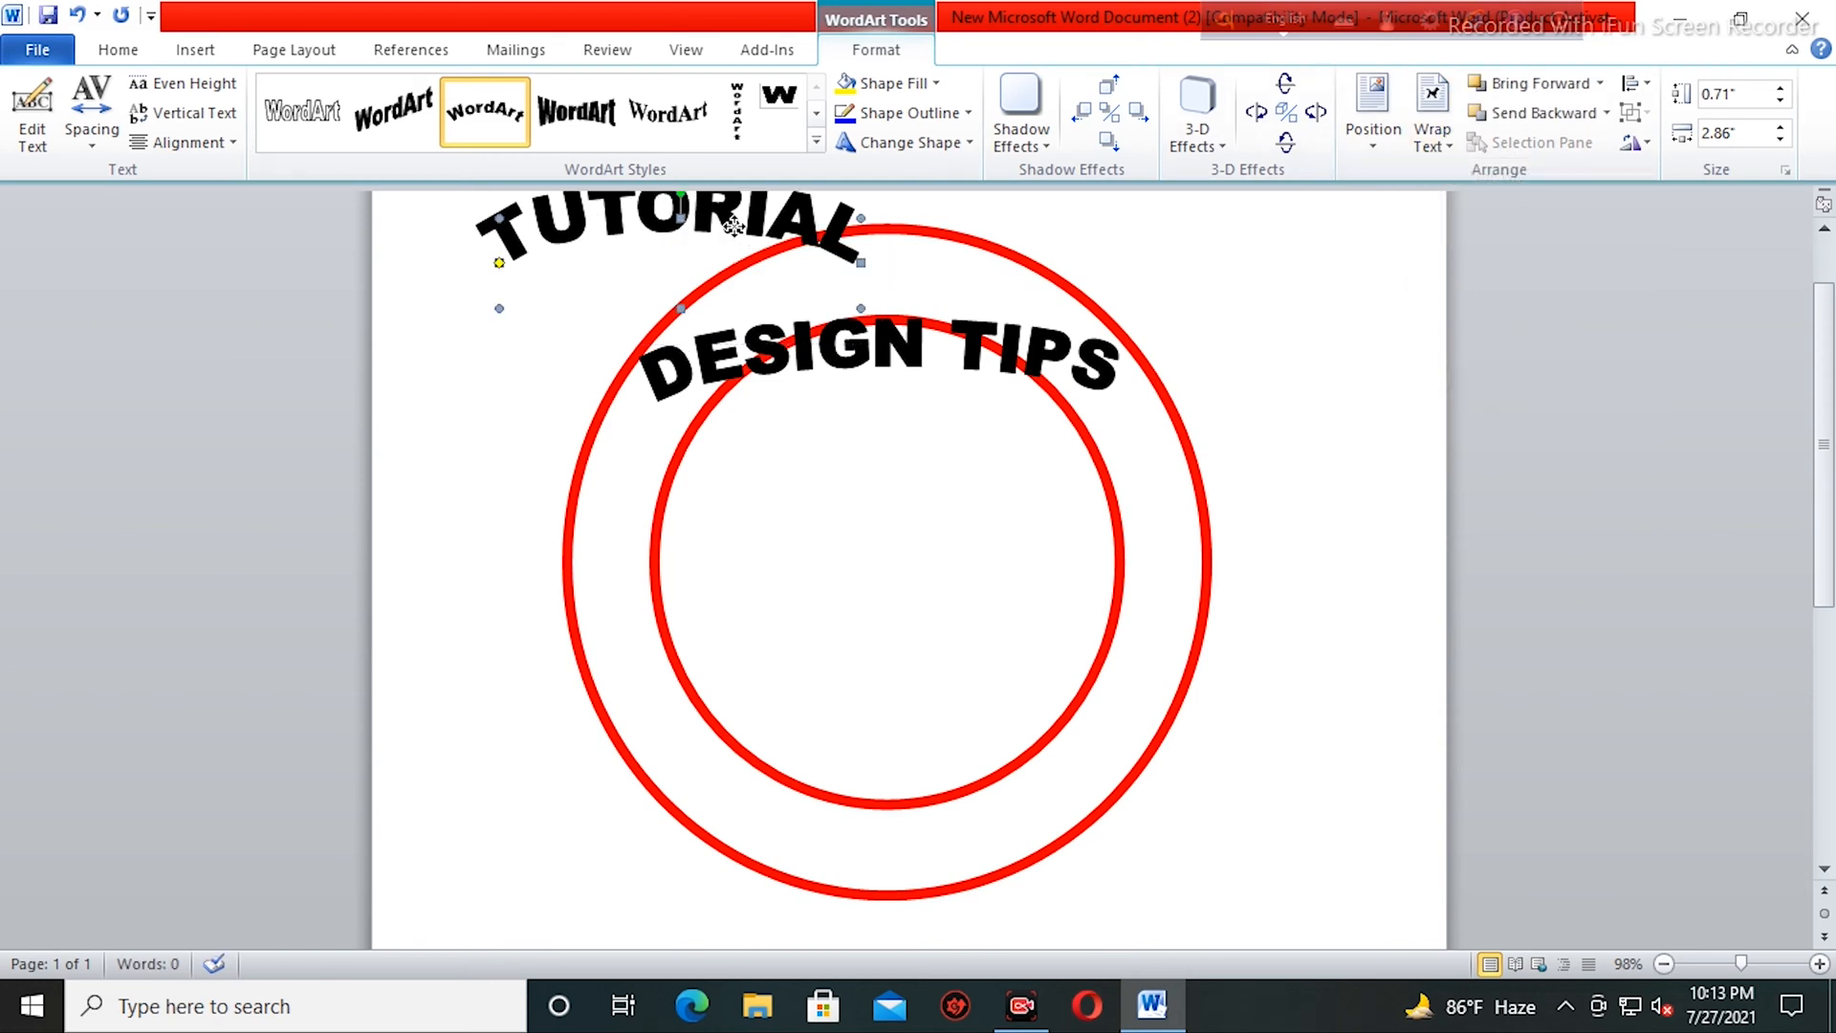
drag(903, 712, 904, 714)
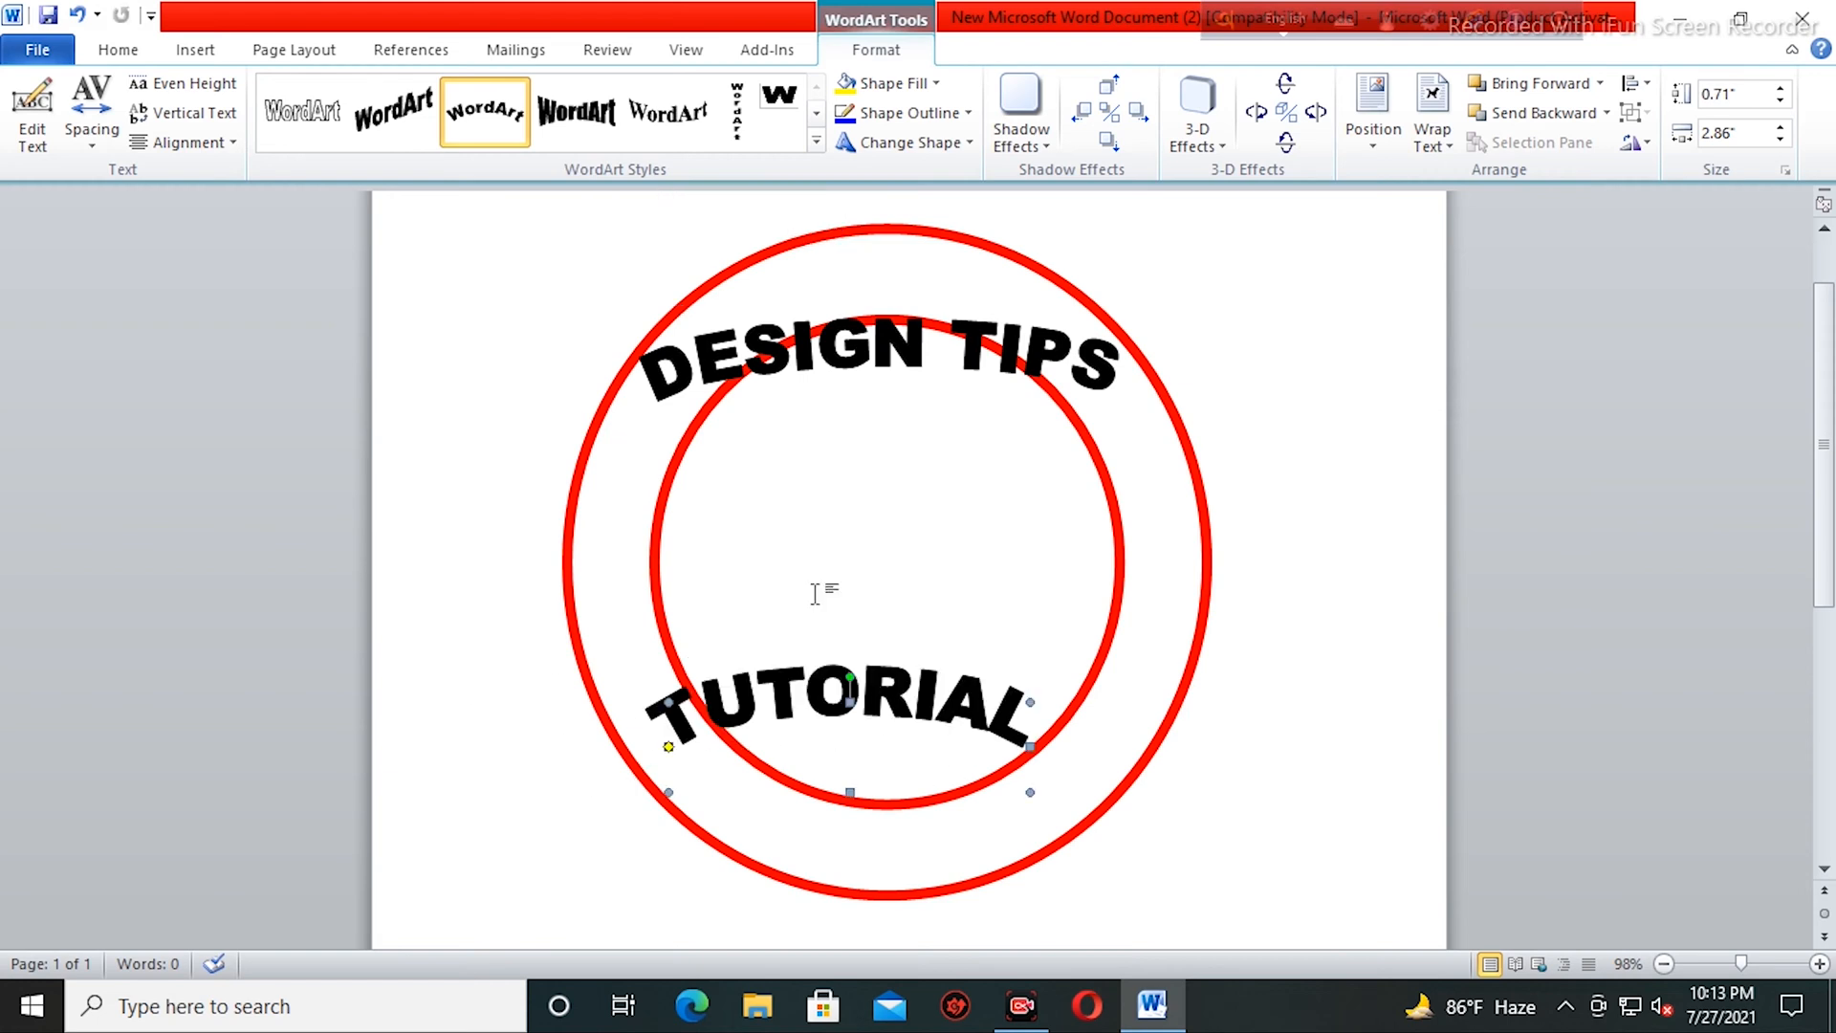
- Change the "TUTORIAL" WordArt to the downward-curving Follow Path shape and move it into the lower band of the ring
click(904, 141)
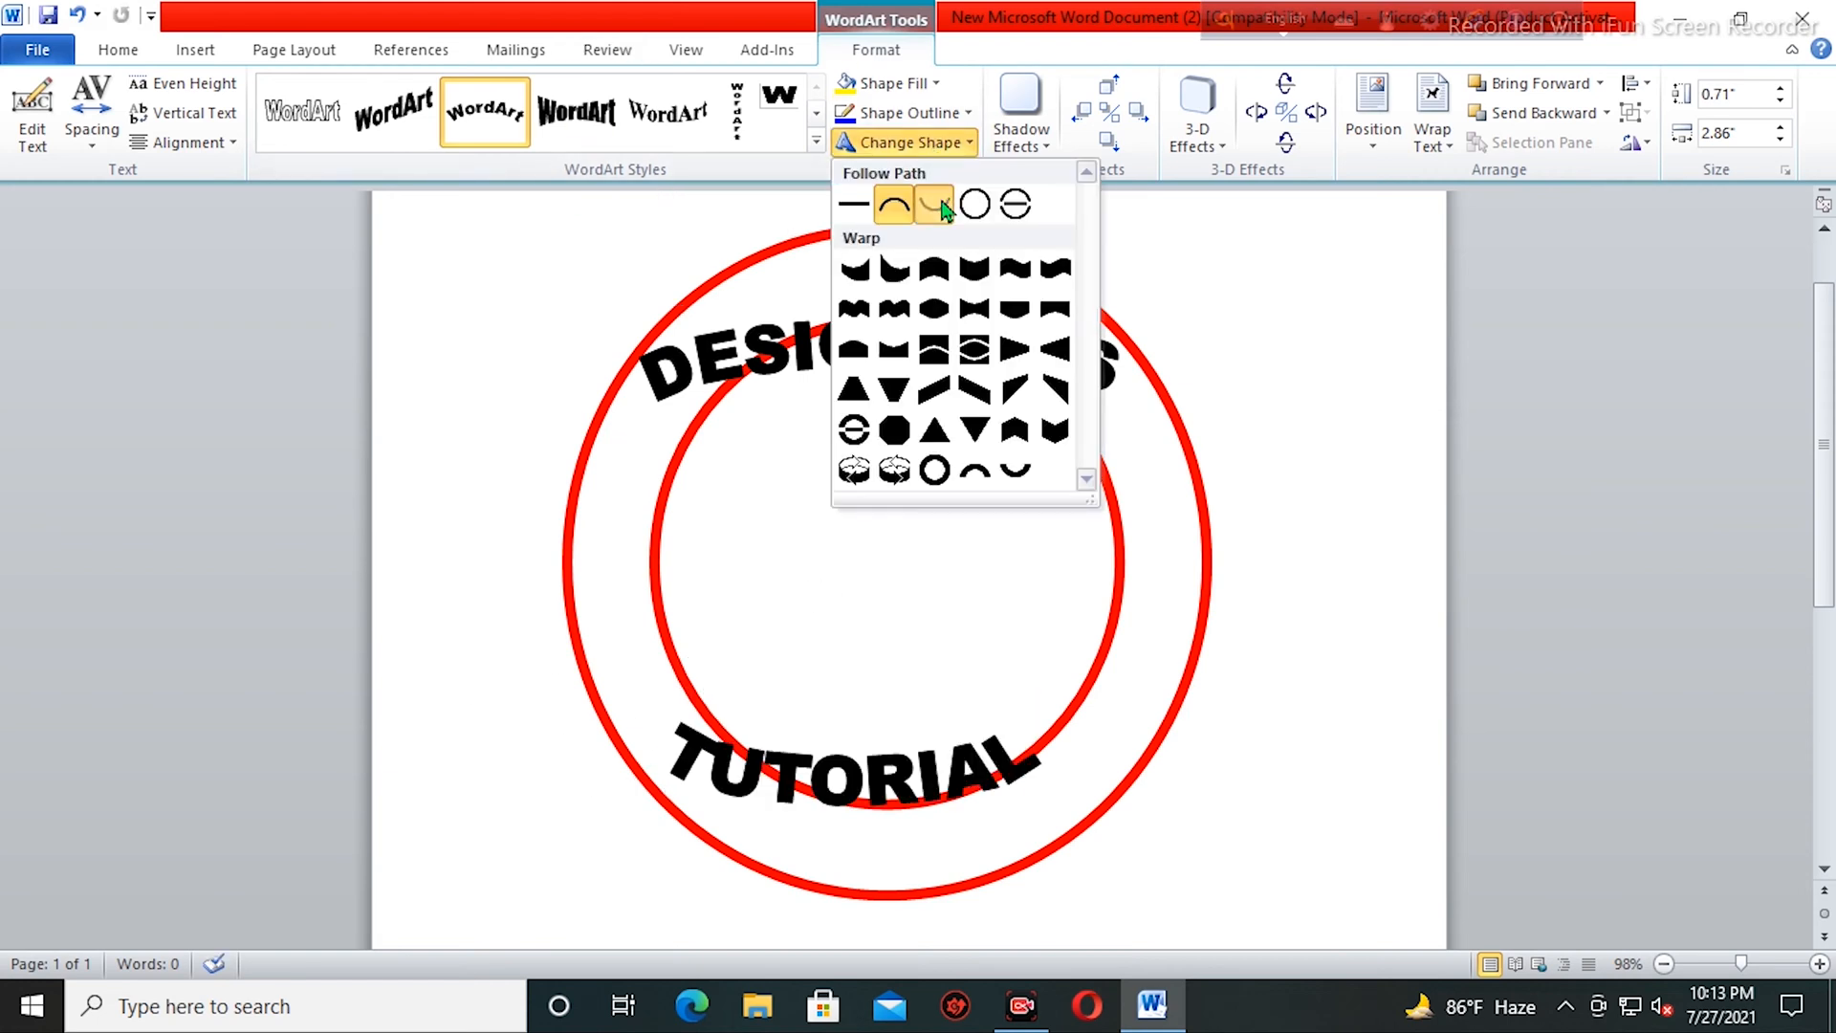
click(934, 202)
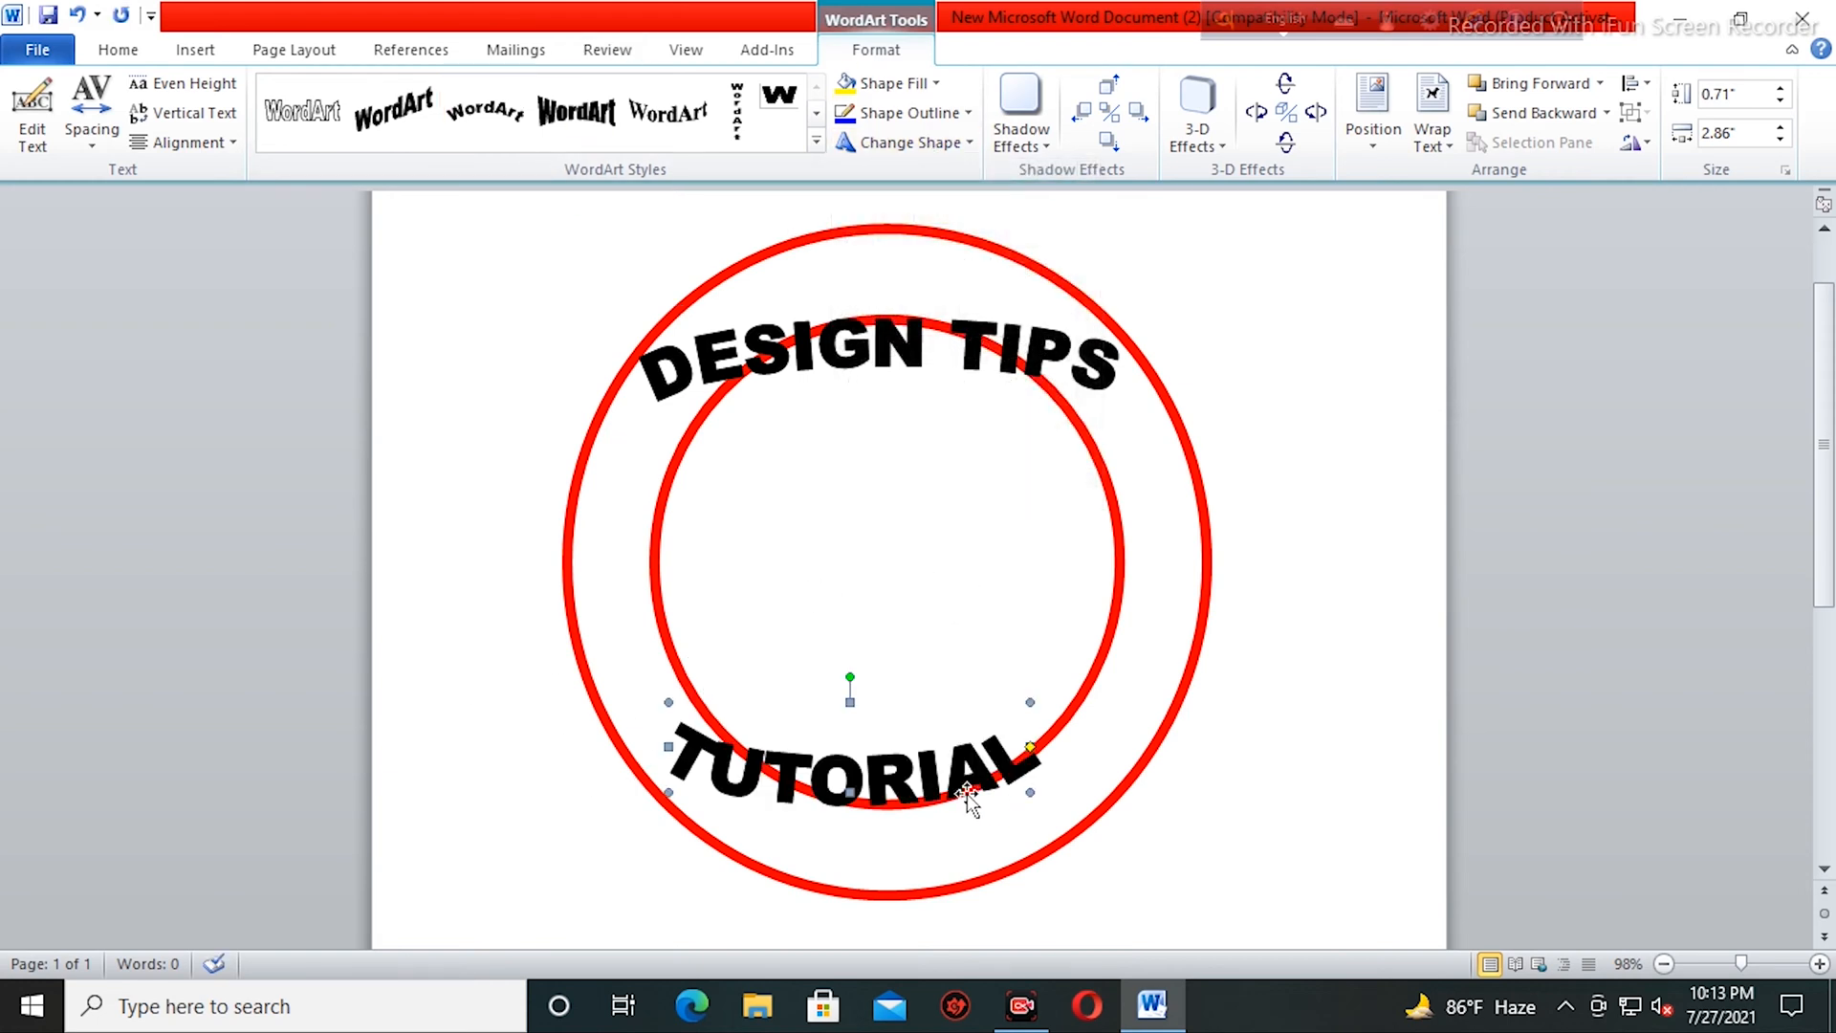
scroll(968, 802, down, 1)
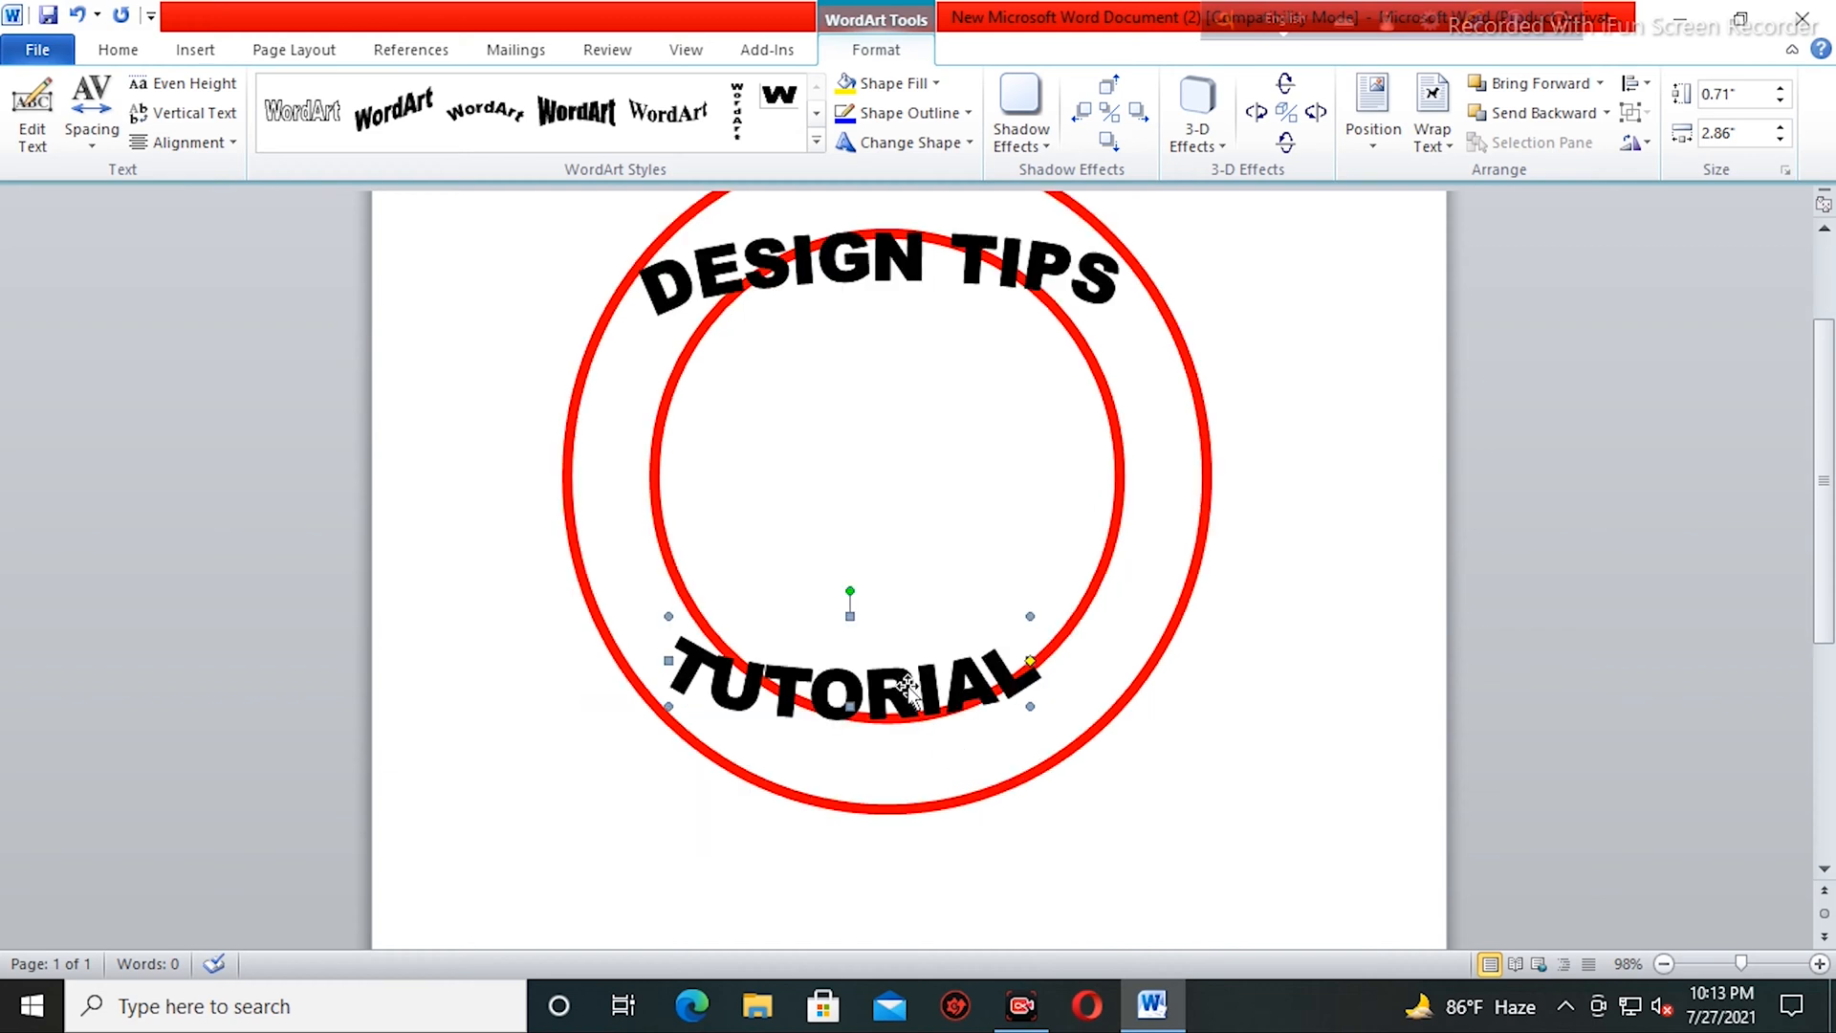
drag(943, 761, 942, 755)
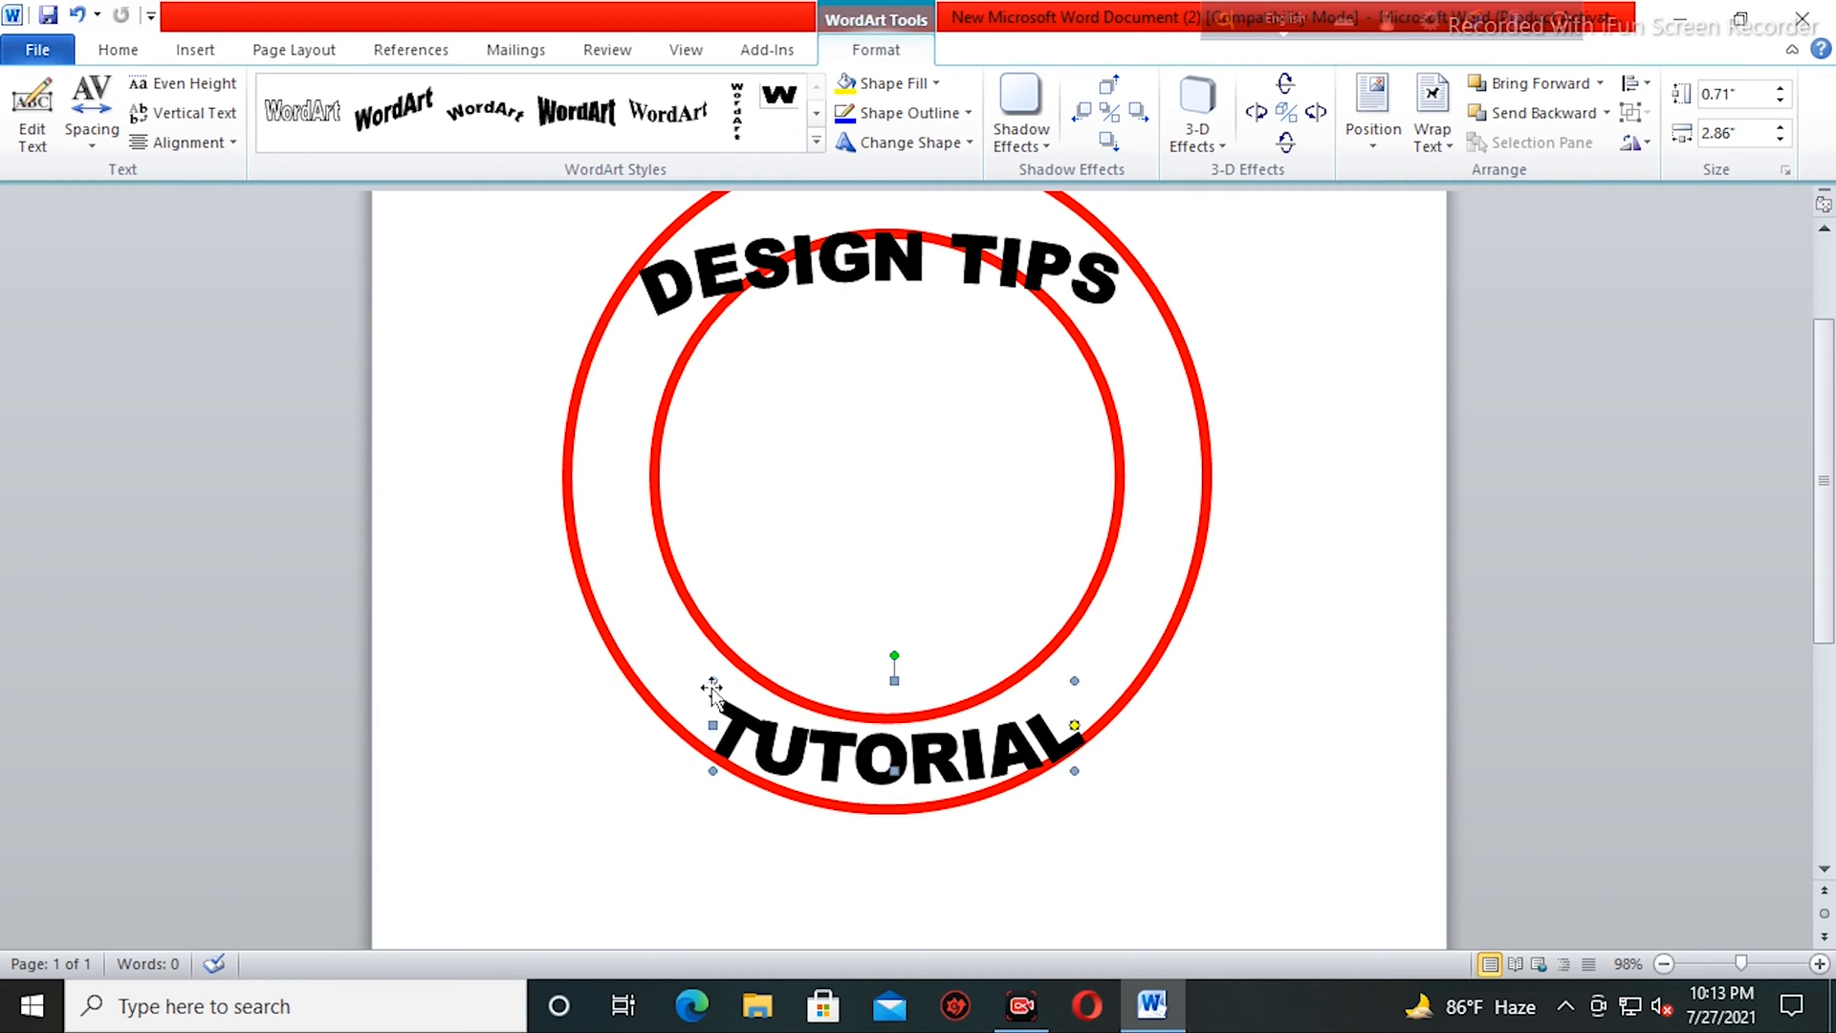
- Stretch the "TUTORIAL" WordArt to about 2.27" high and 3.2" wide so it curves along the lower band
drag(695, 712, 644, 615)
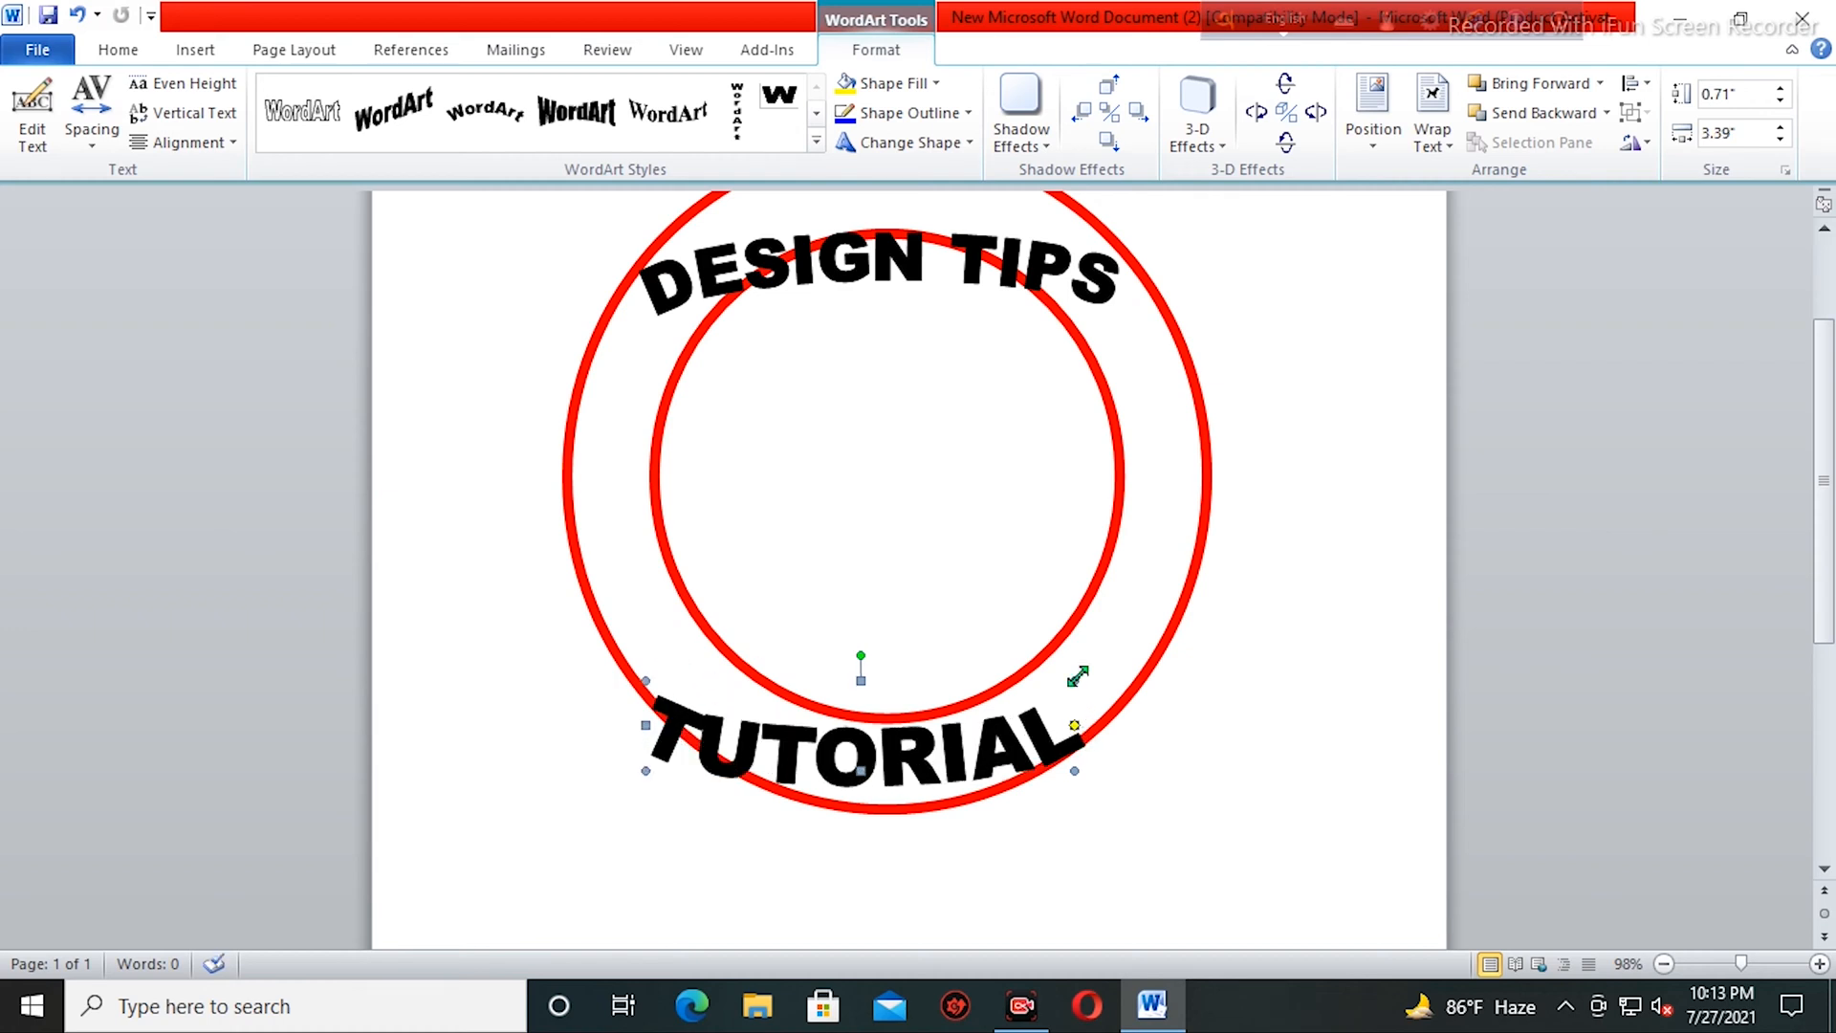
drag(1078, 680, 1075, 554)
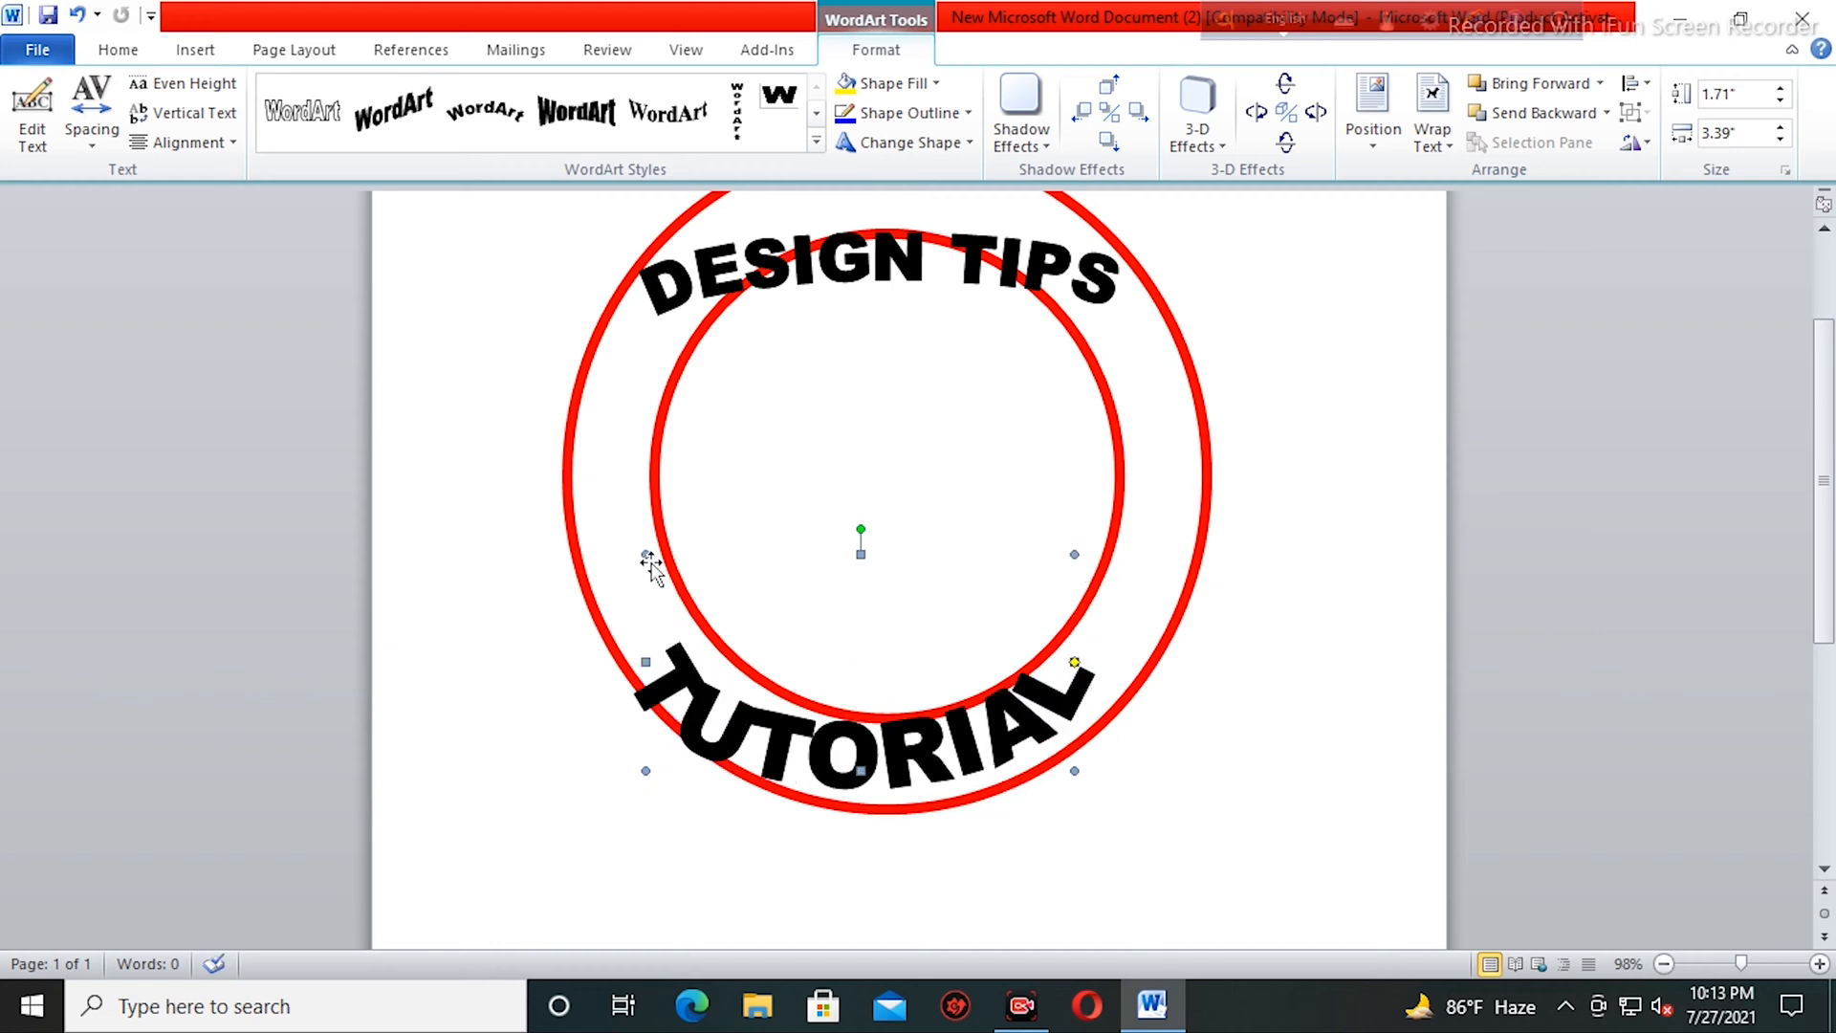
drag(646, 550, 642, 466)
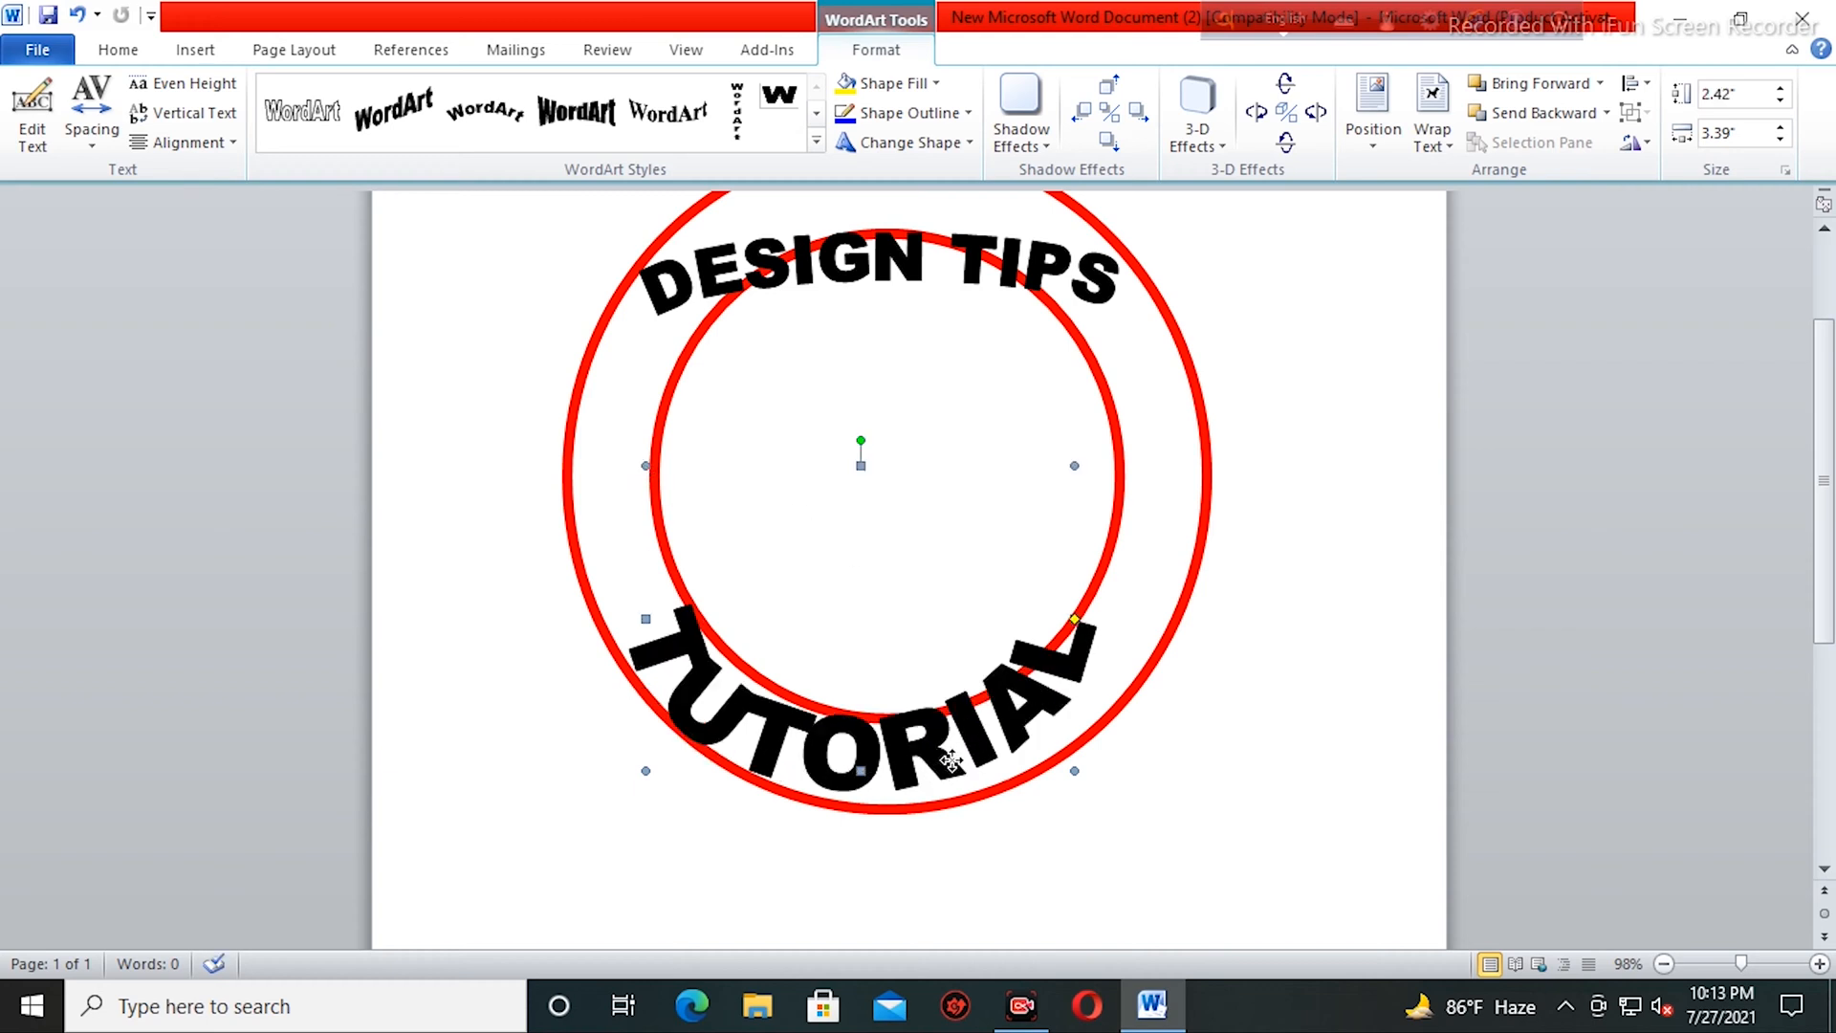
drag(950, 760, 976, 772)
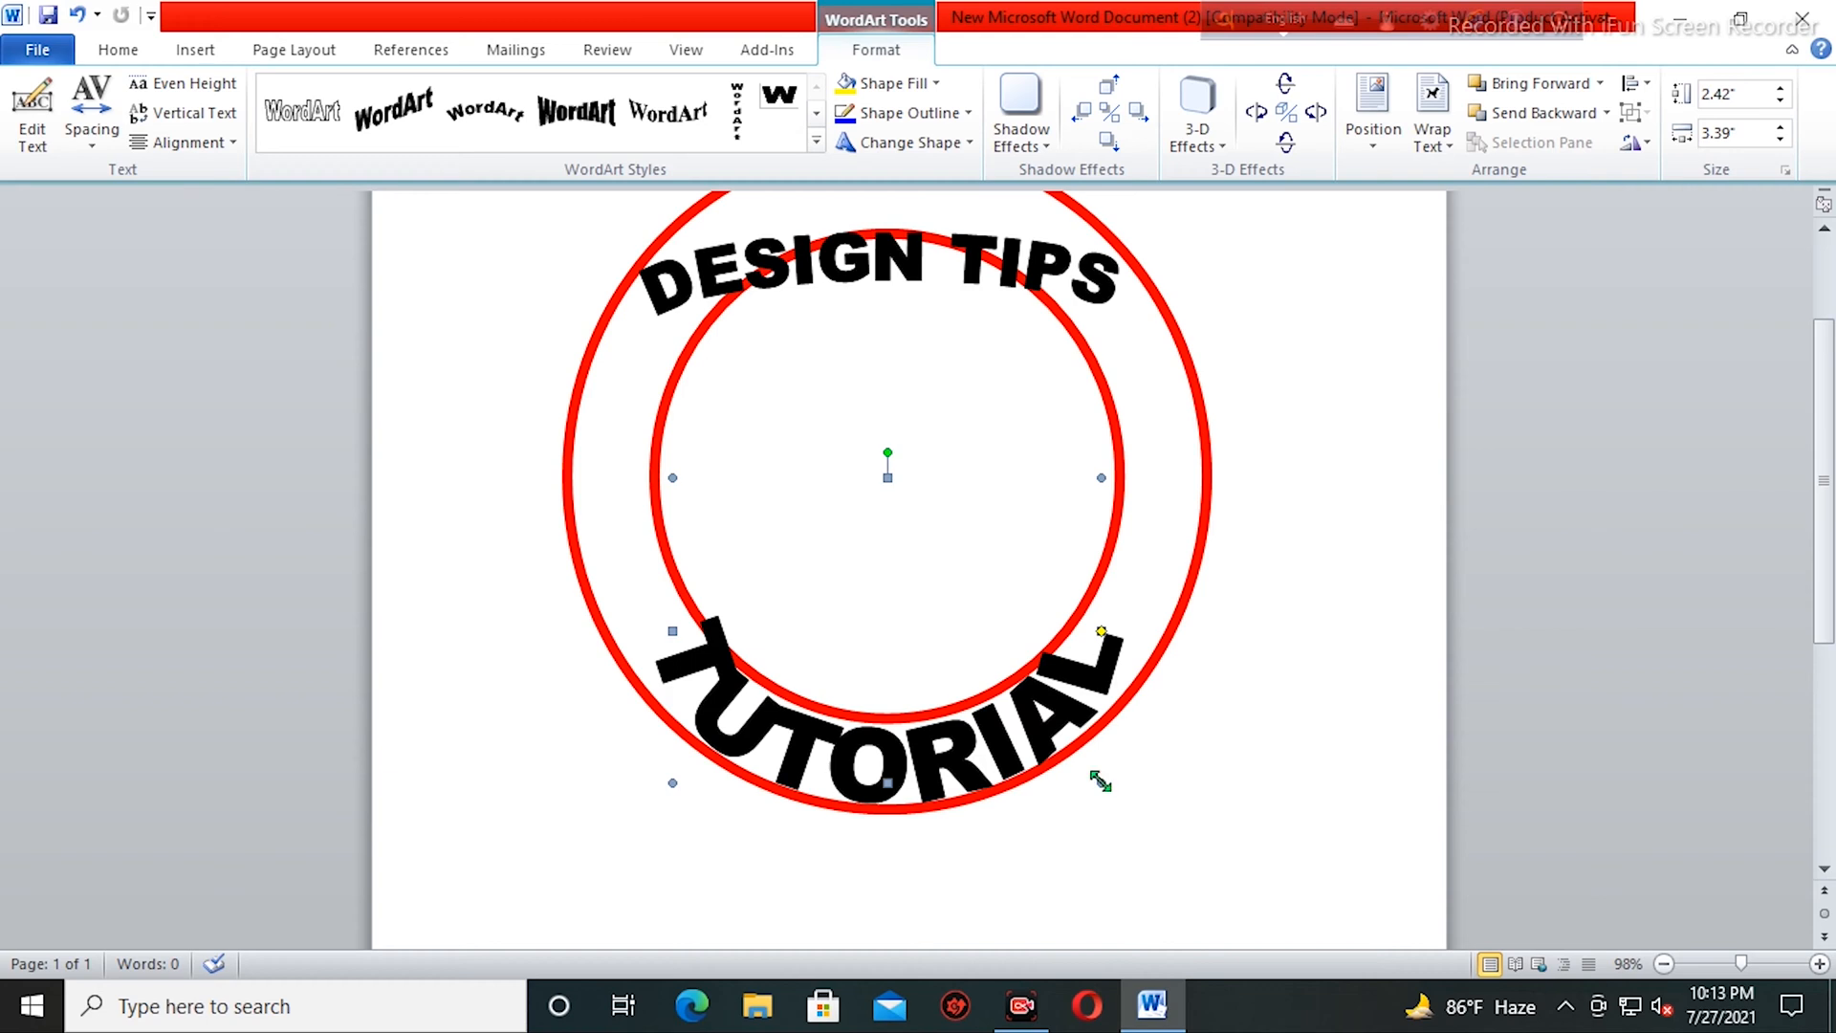
drag(1099, 776, 1076, 764)
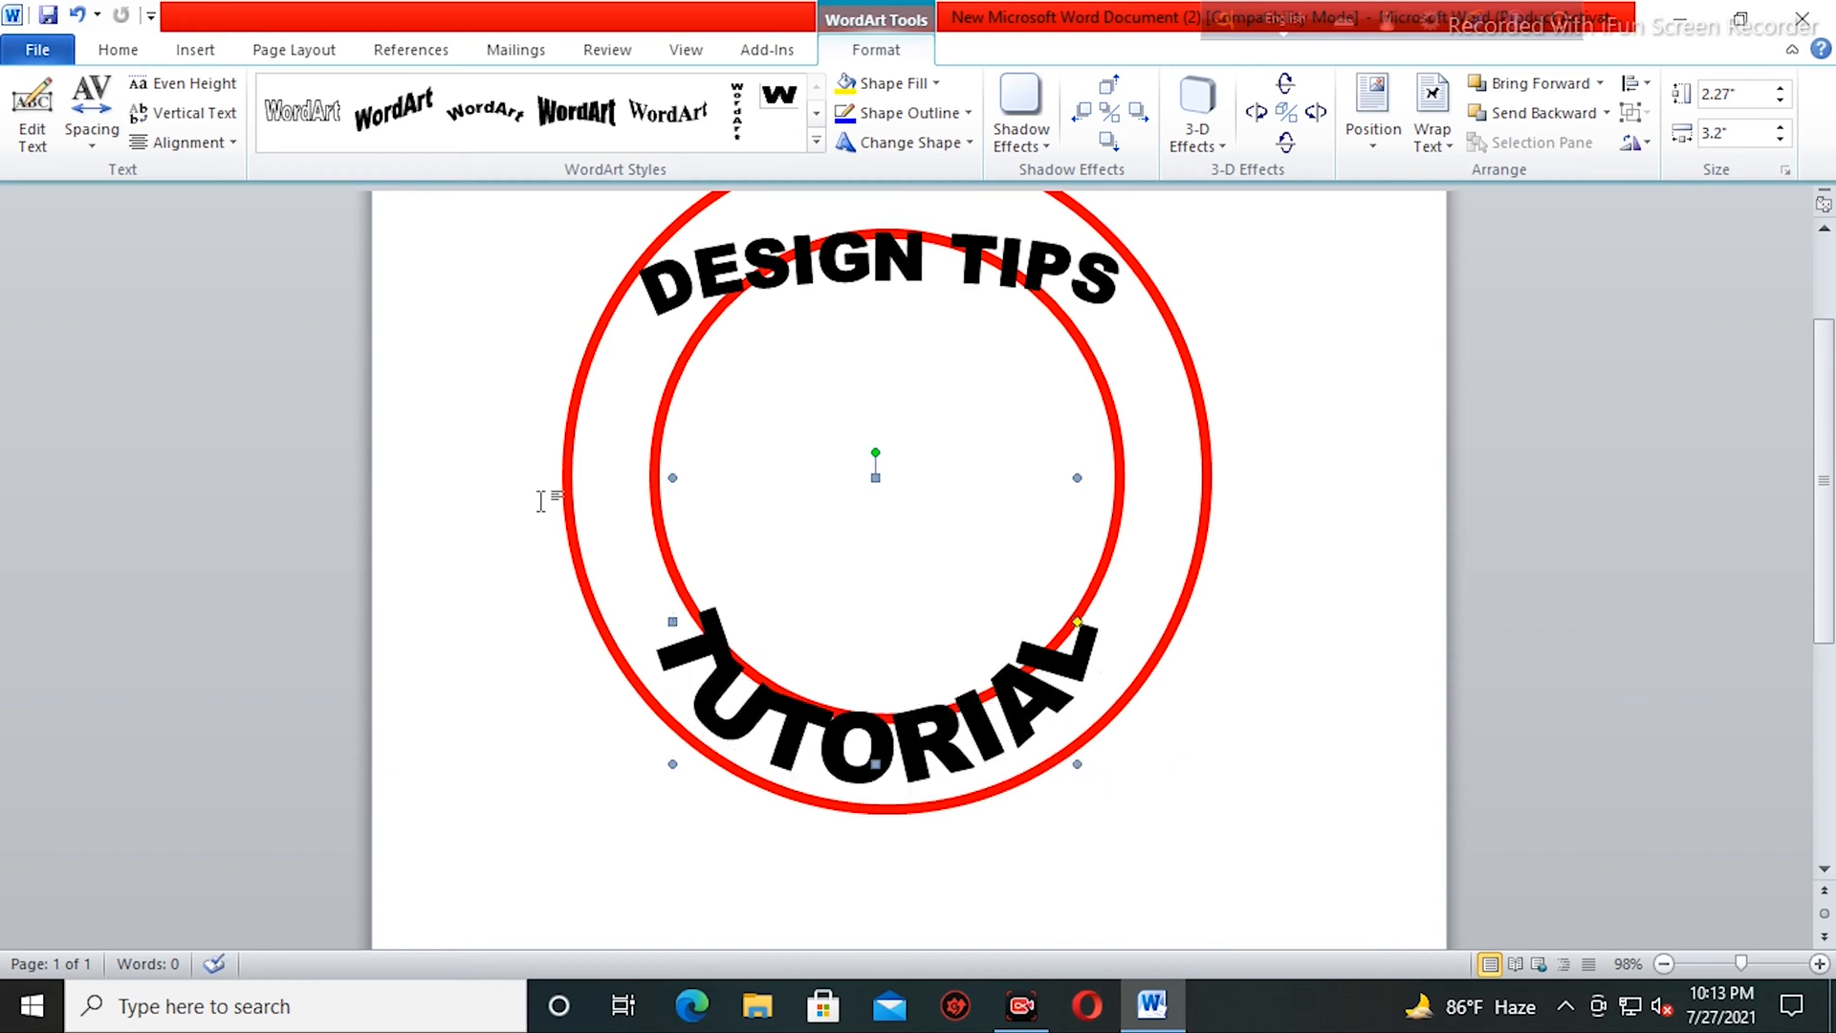
- Set the "TUTORIAL" text size to 28 and move it back into the ring's lower band, undoing the trial curve adjustment
click(32, 134)
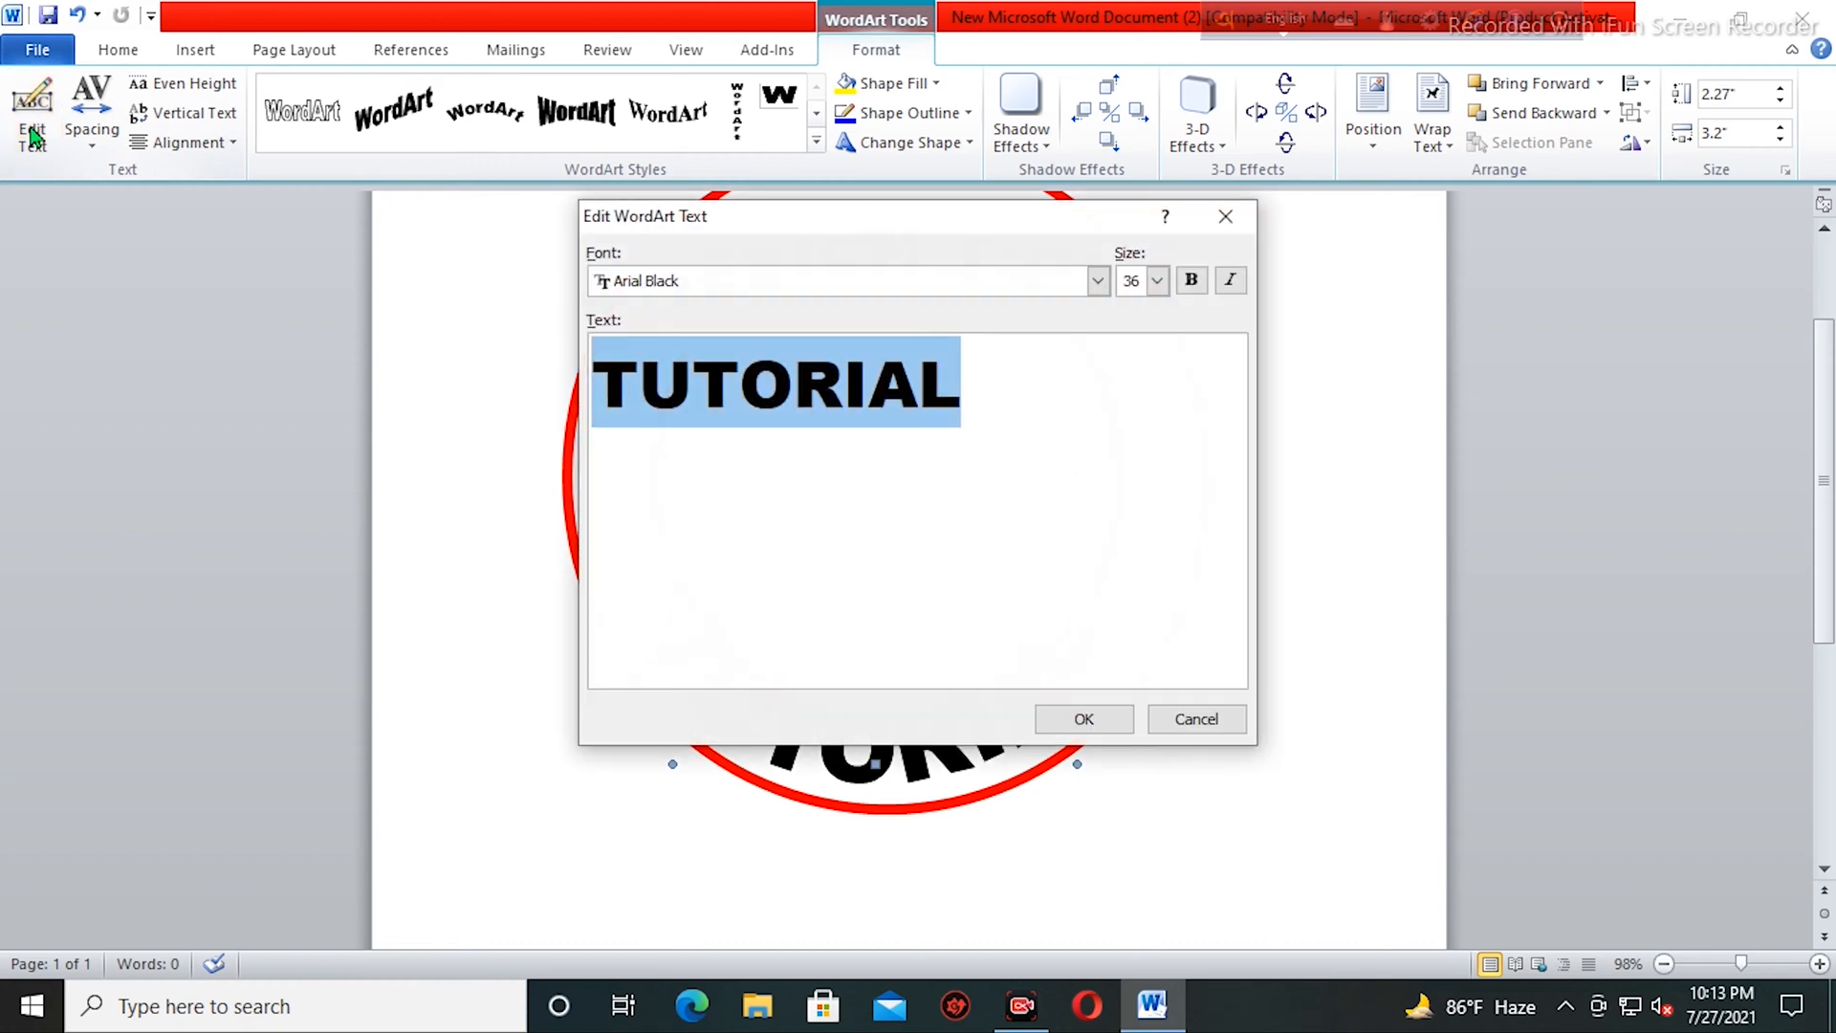
click(1157, 280)
click(1131, 357)
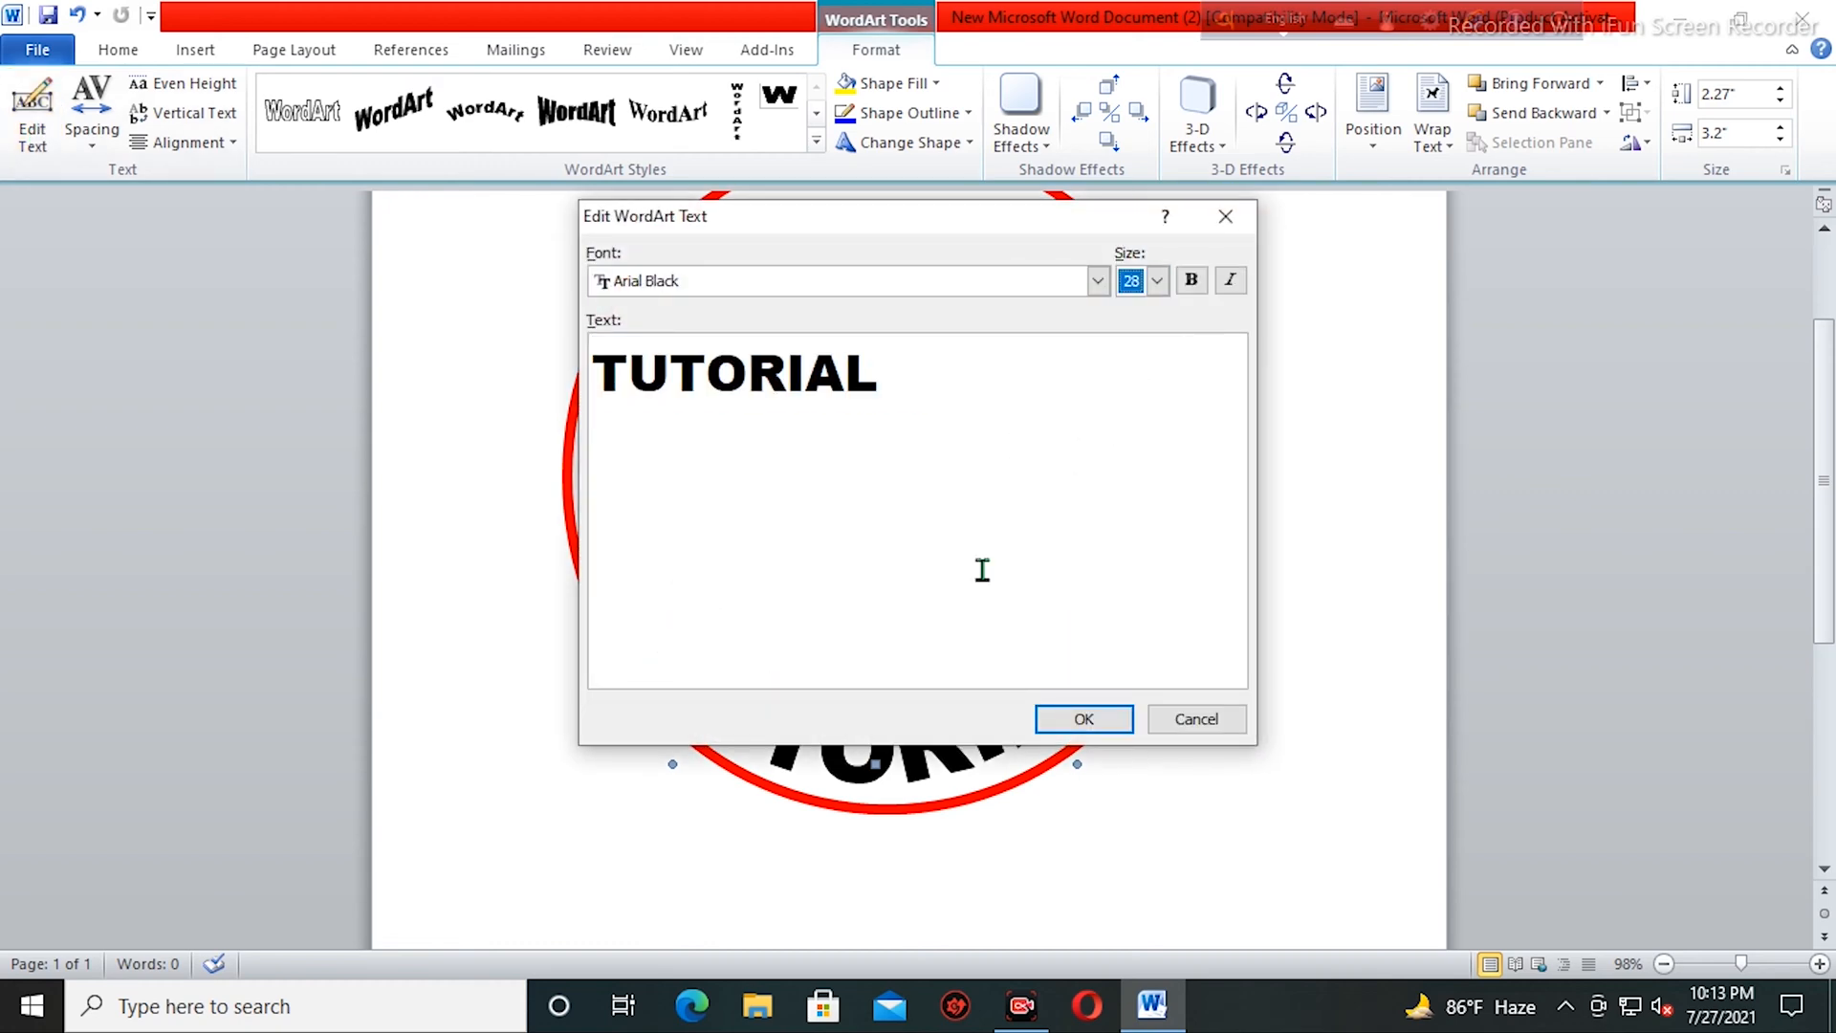
click(1084, 718)
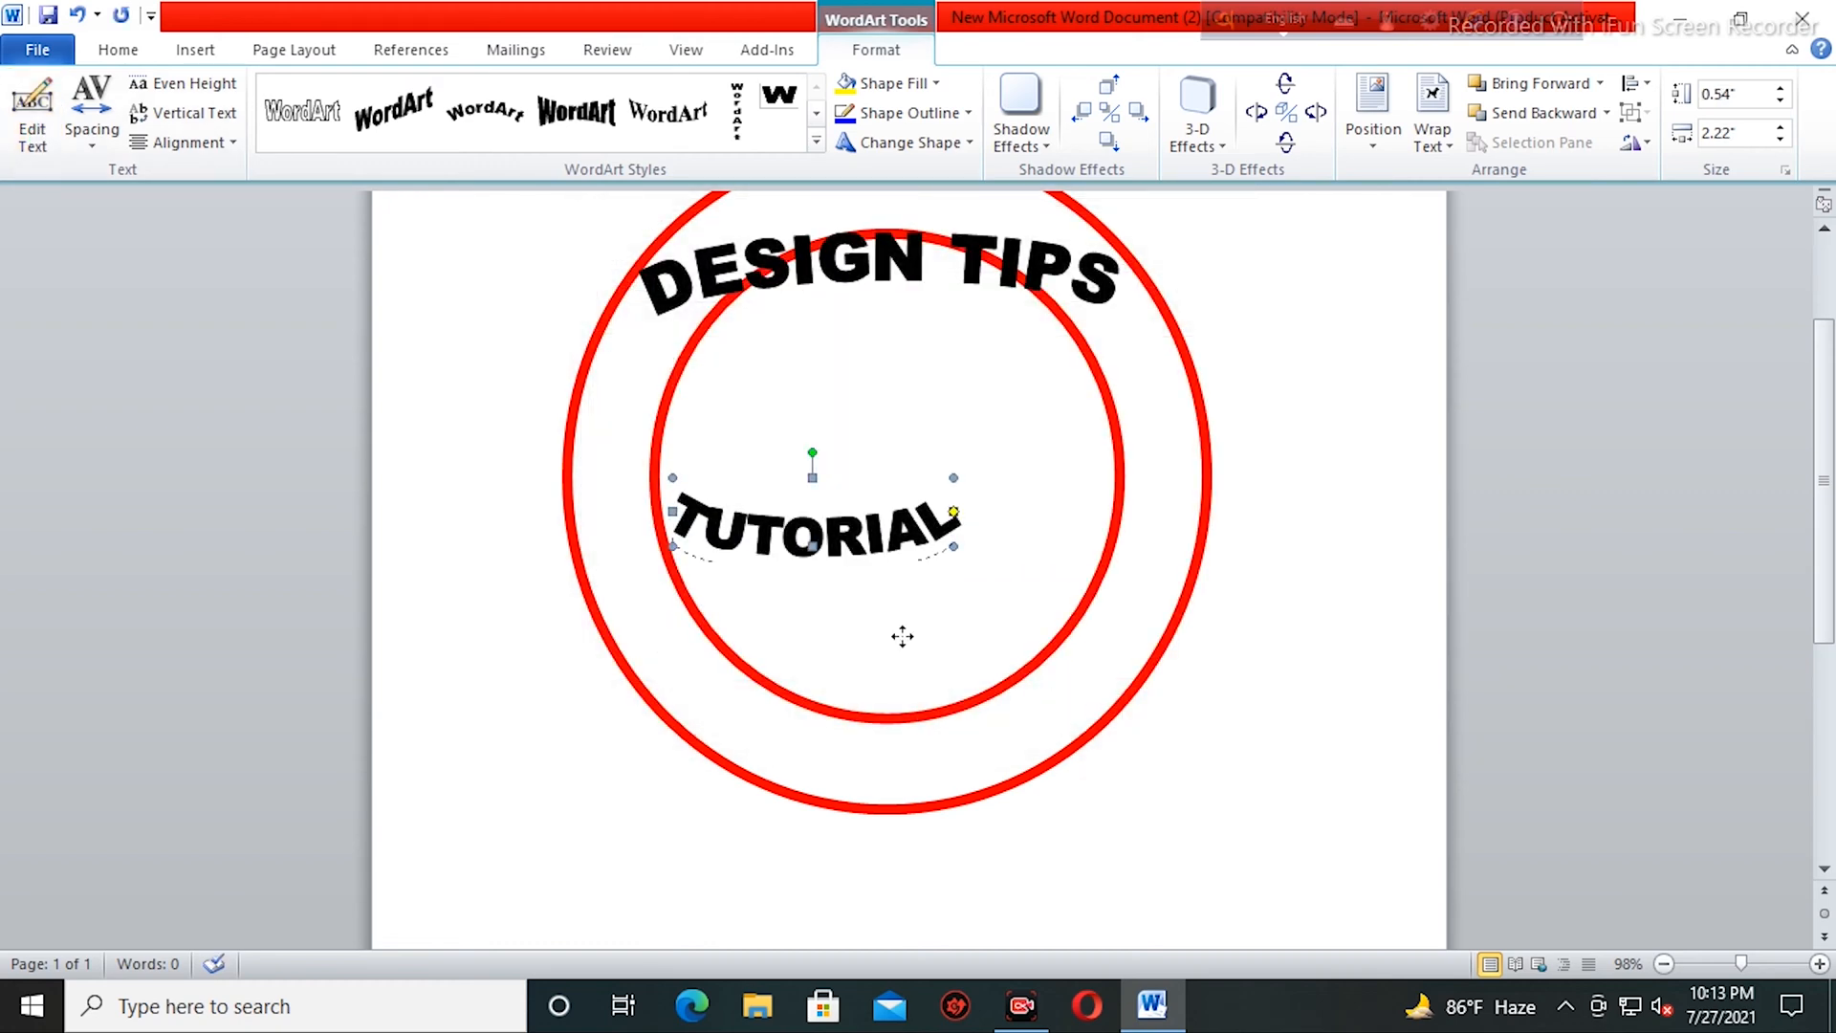
drag(926, 771, 1057, 730)
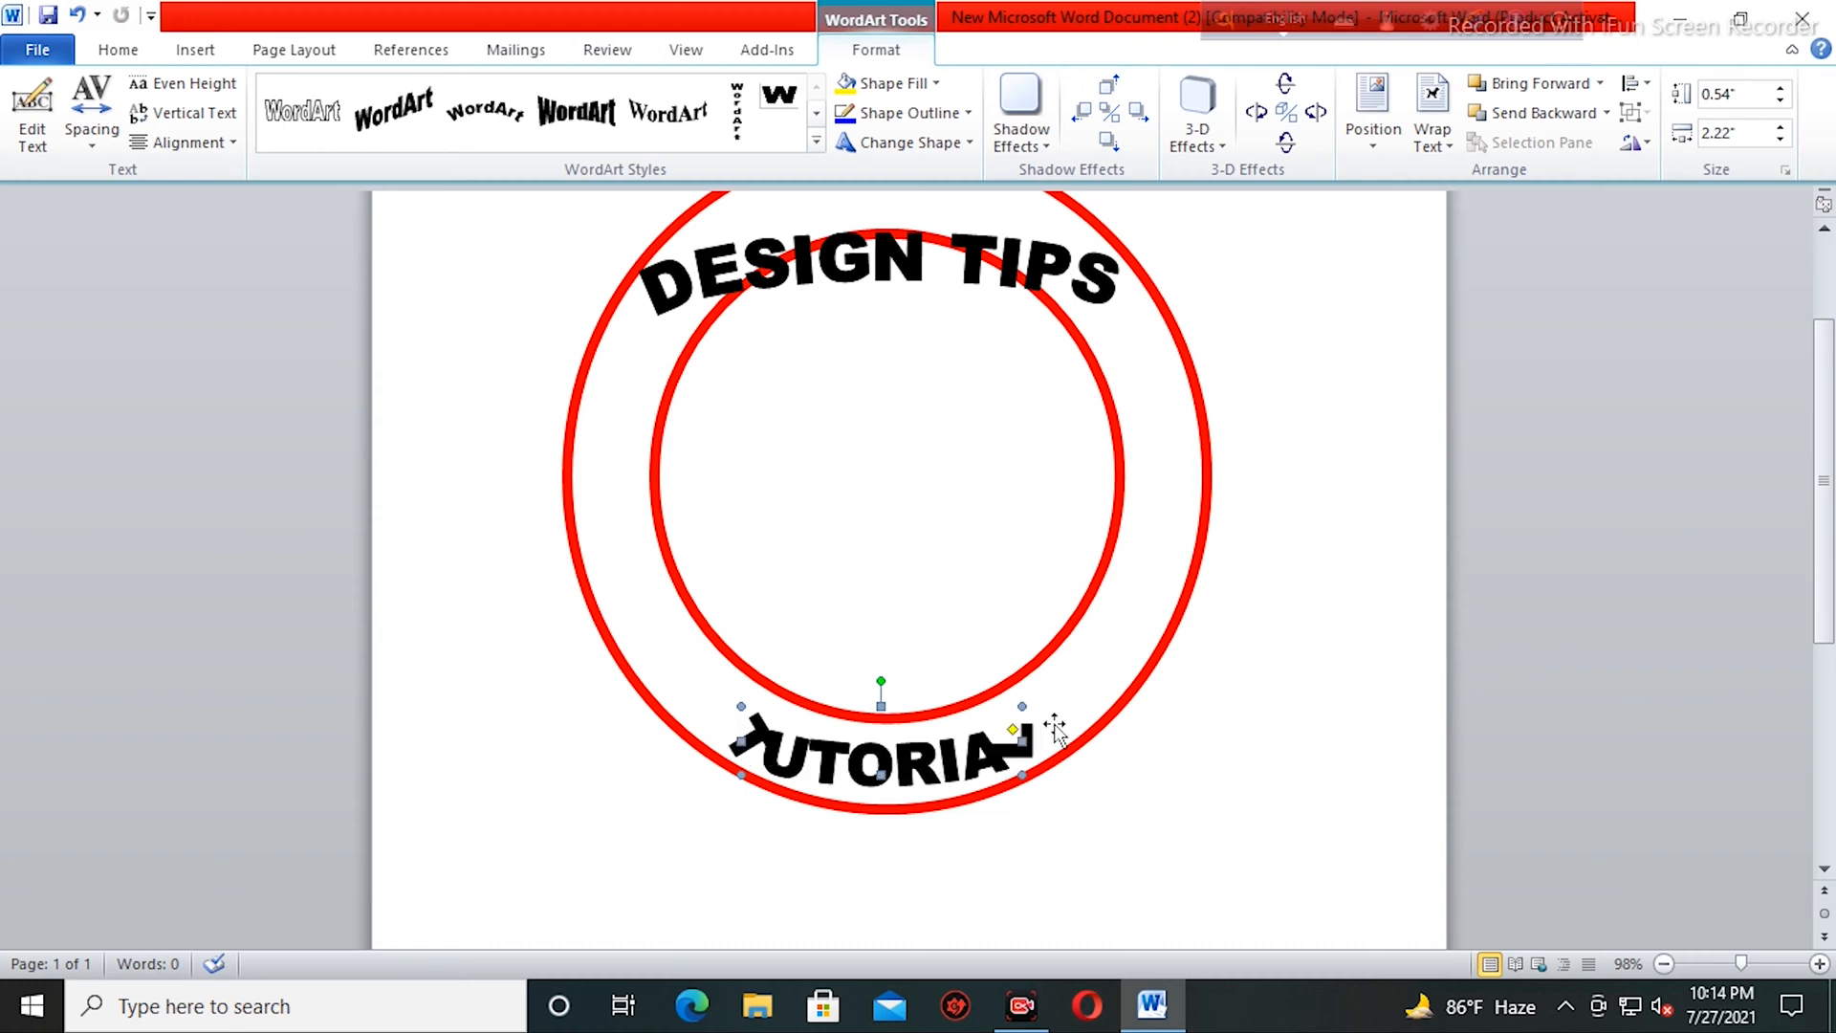
key(ctrl+z)
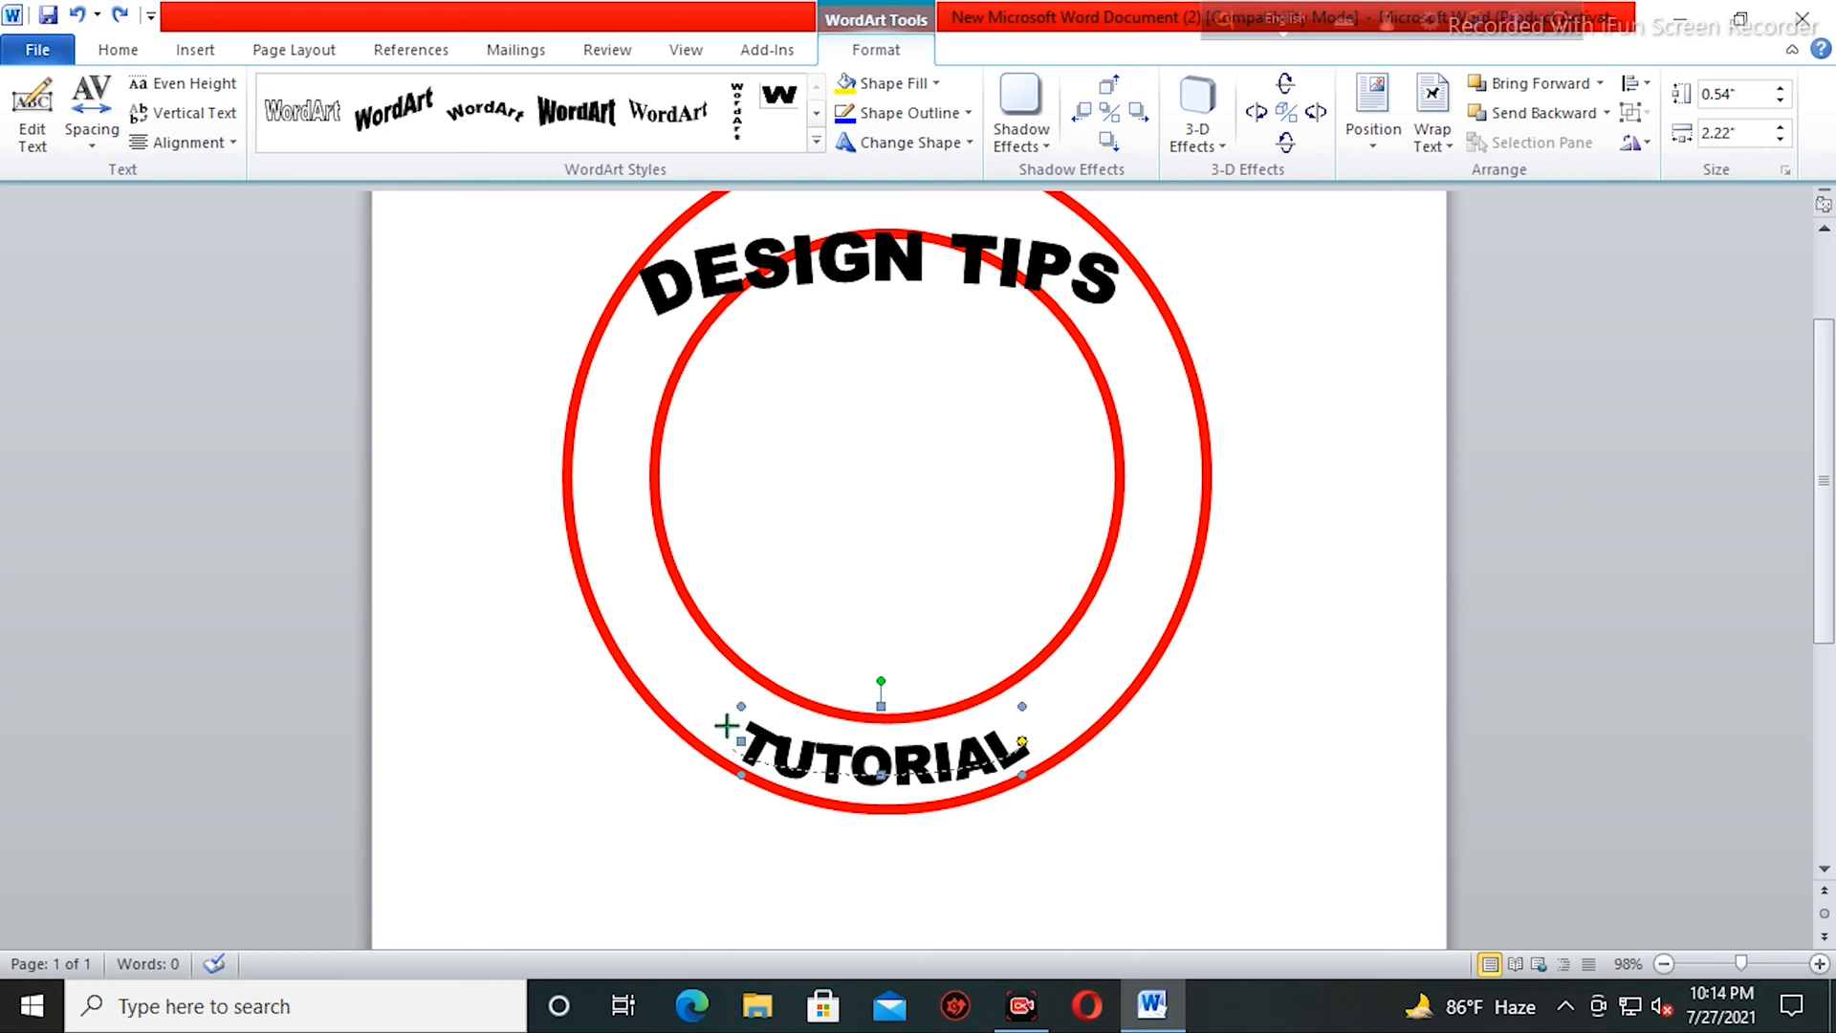
- Resize the "TUTORIAL" WordArt to about 1.62" high and 2.72" wide and centre it in the lower band
drag(726, 726, 687, 726)
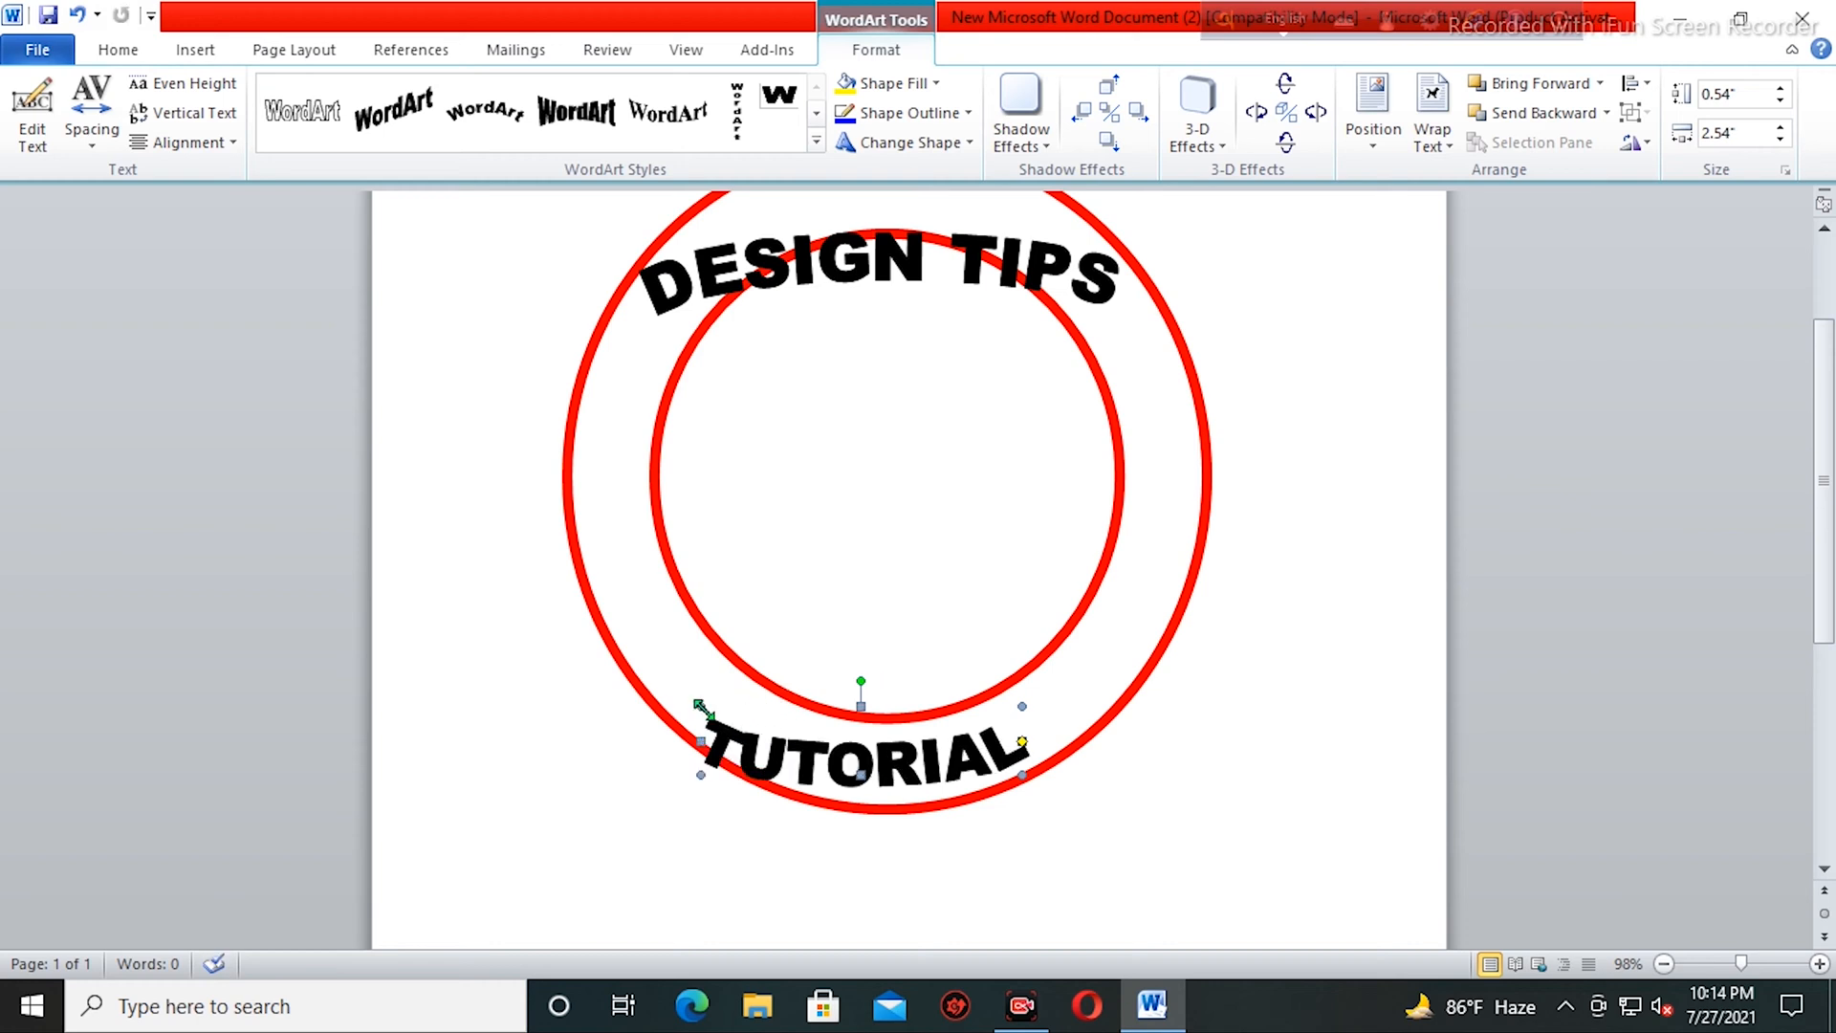
drag(696, 678, 677, 572)
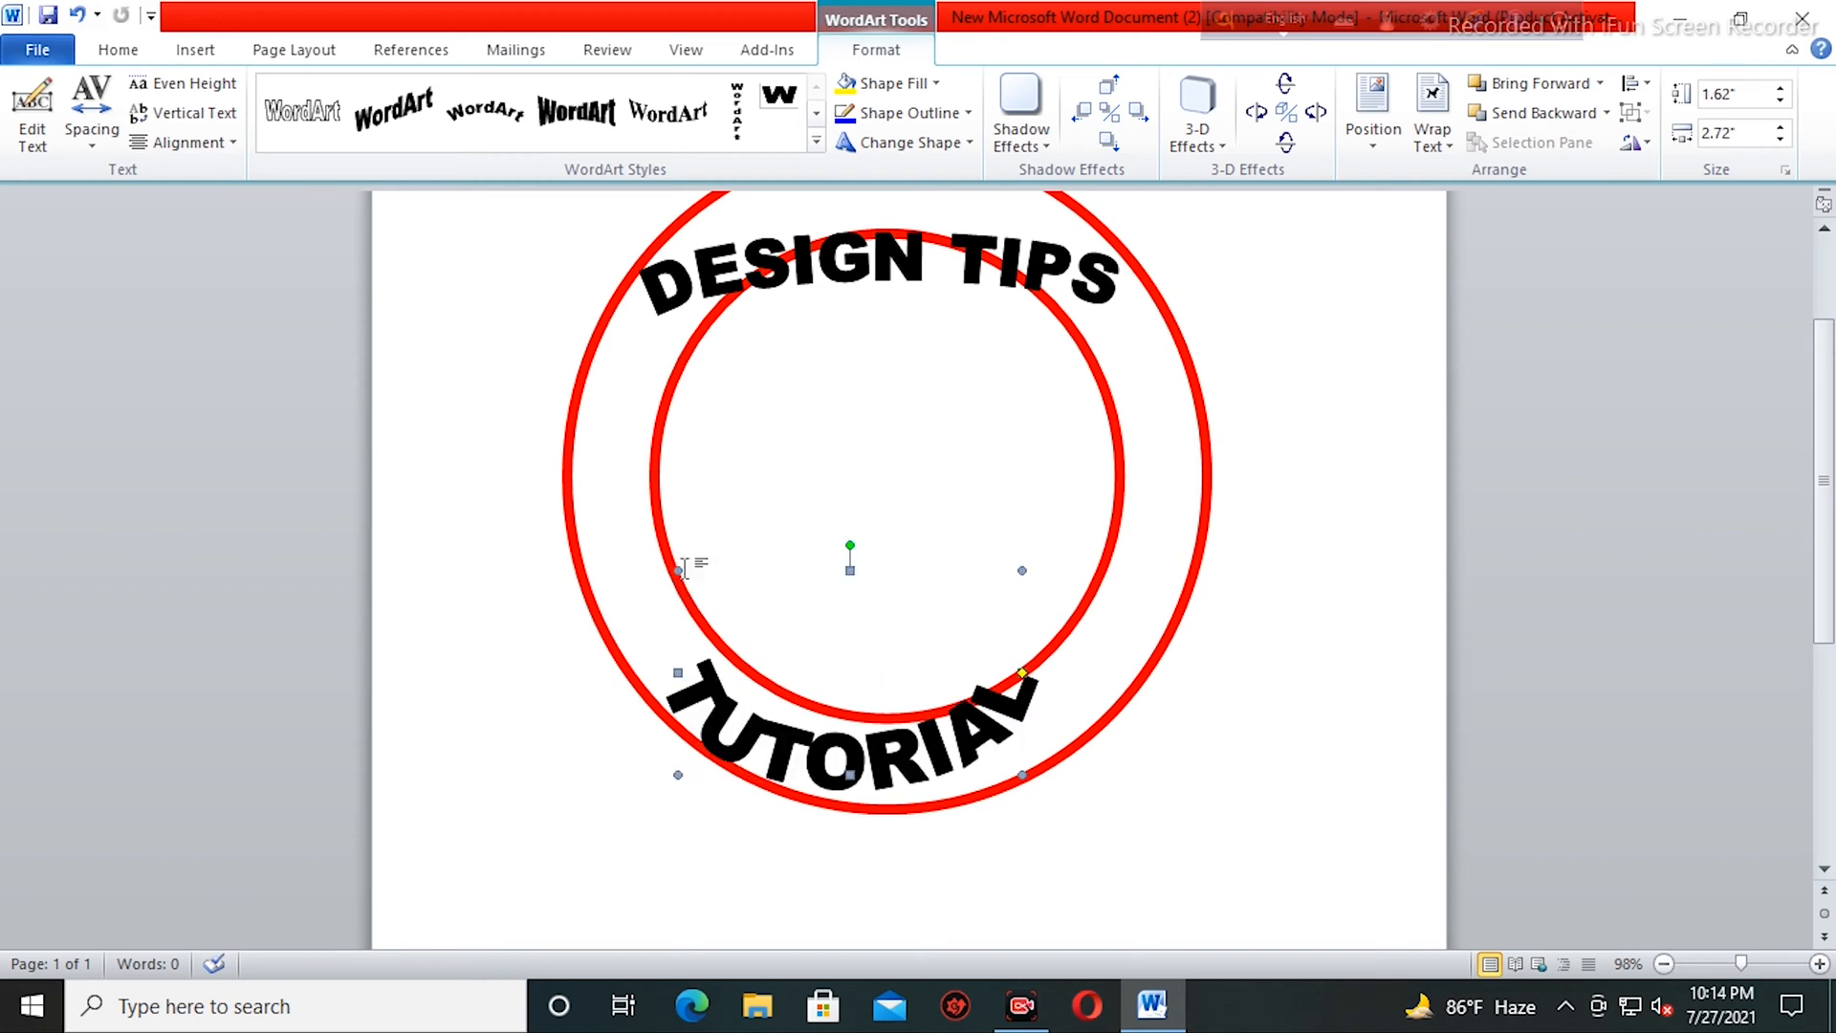
drag(913, 779, 960, 779)
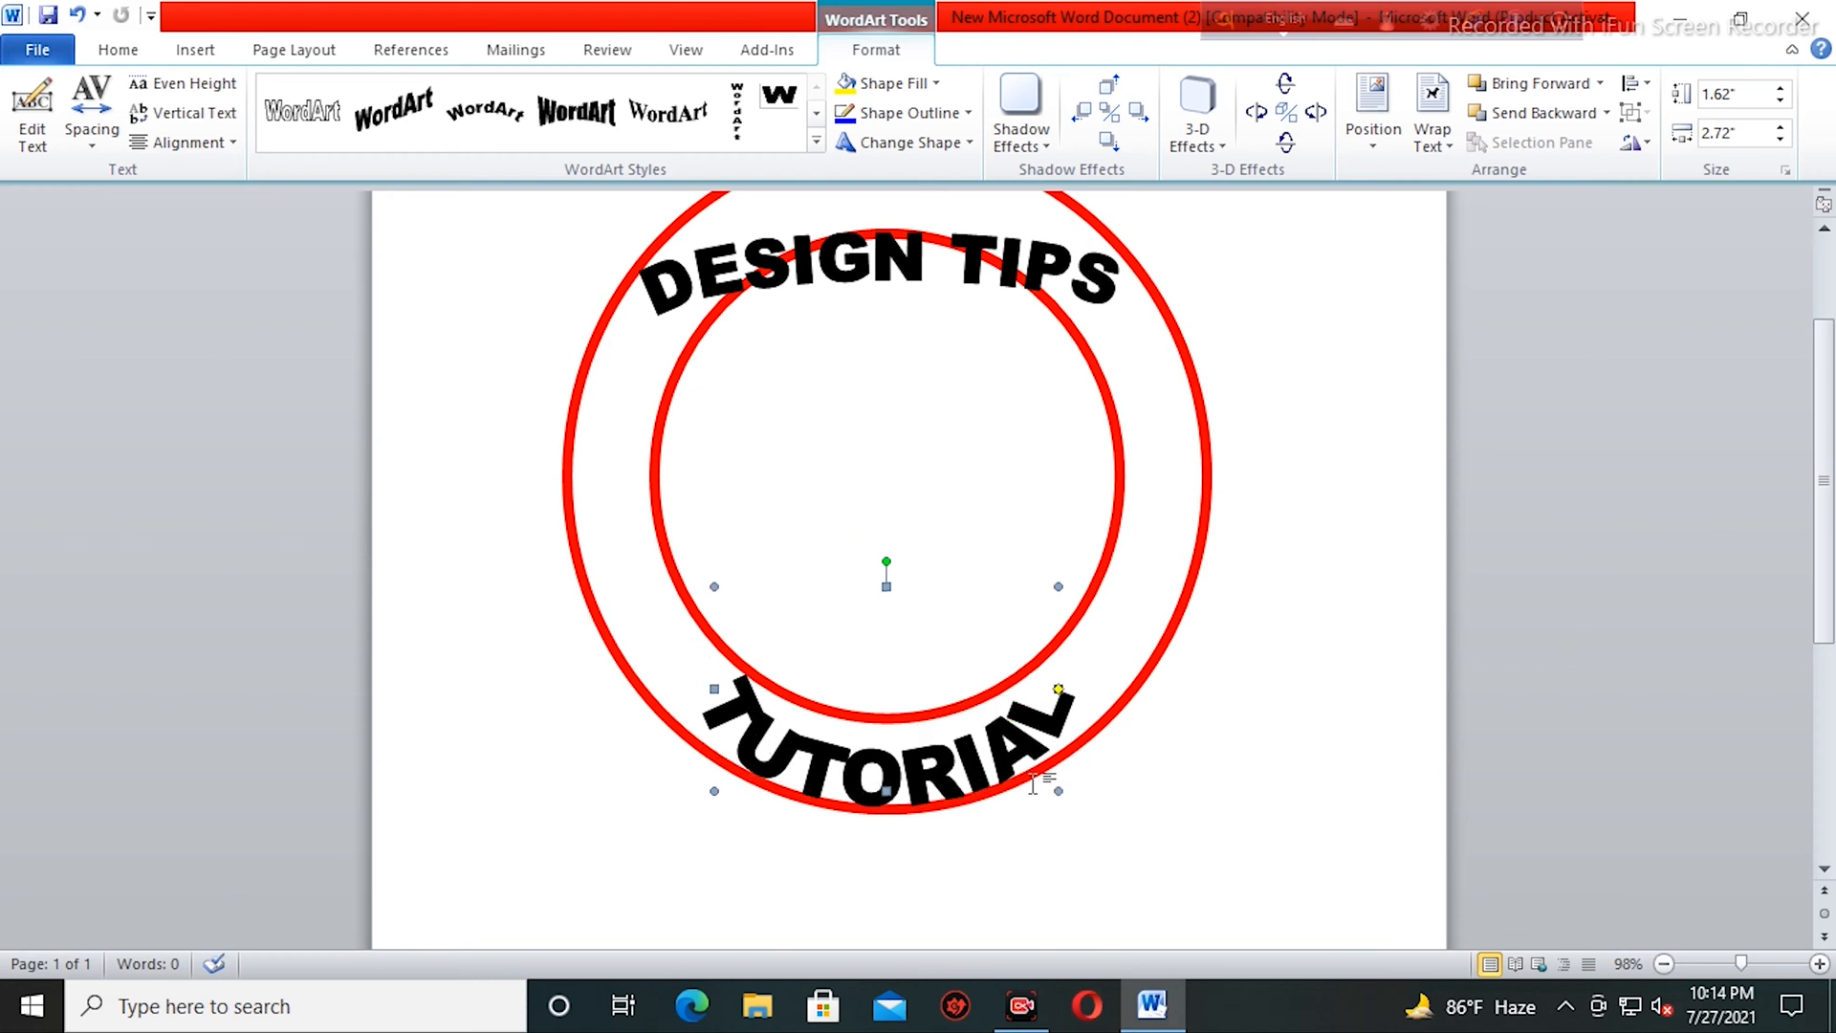
- Enlarge the donut evenly around its centre, and move and enlarge the "TUTORIAL" WordArt to fit the lower band
click(1150, 638)
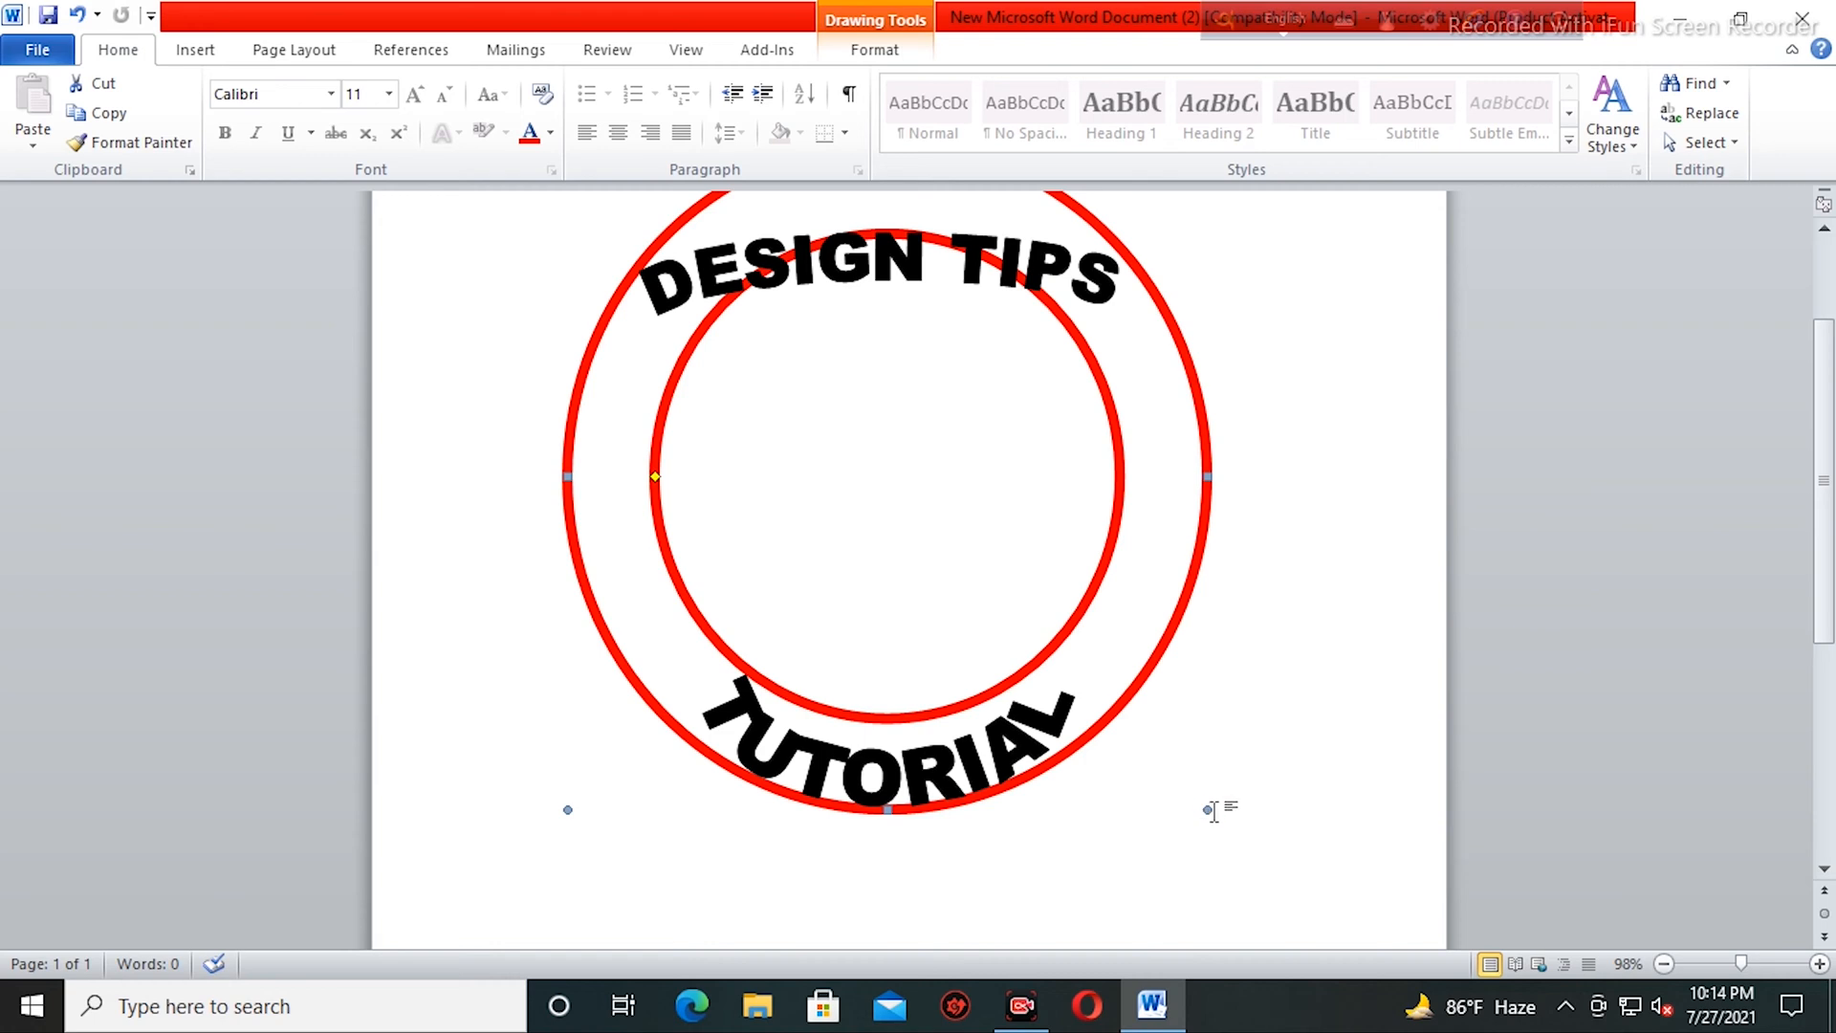
drag(1211, 813, 1254, 867)
click(1007, 755)
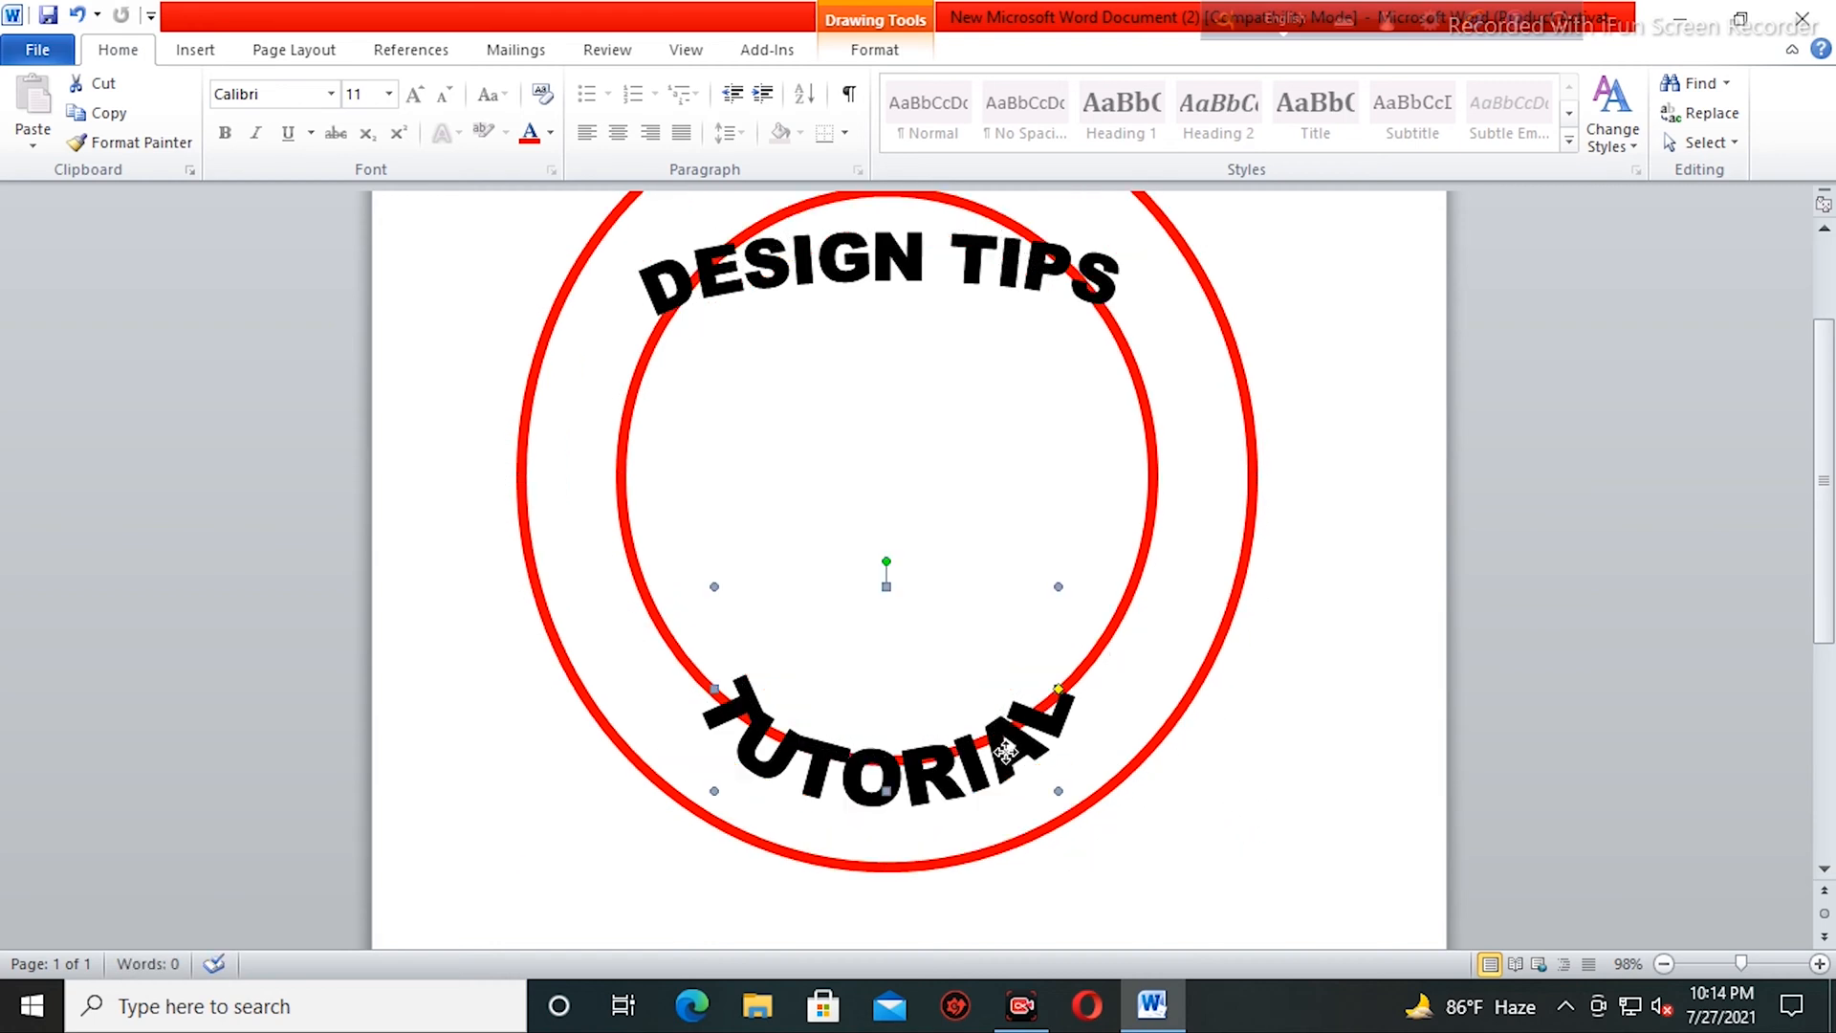
drag(997, 824, 988, 809)
drag(1042, 640, 1141, 573)
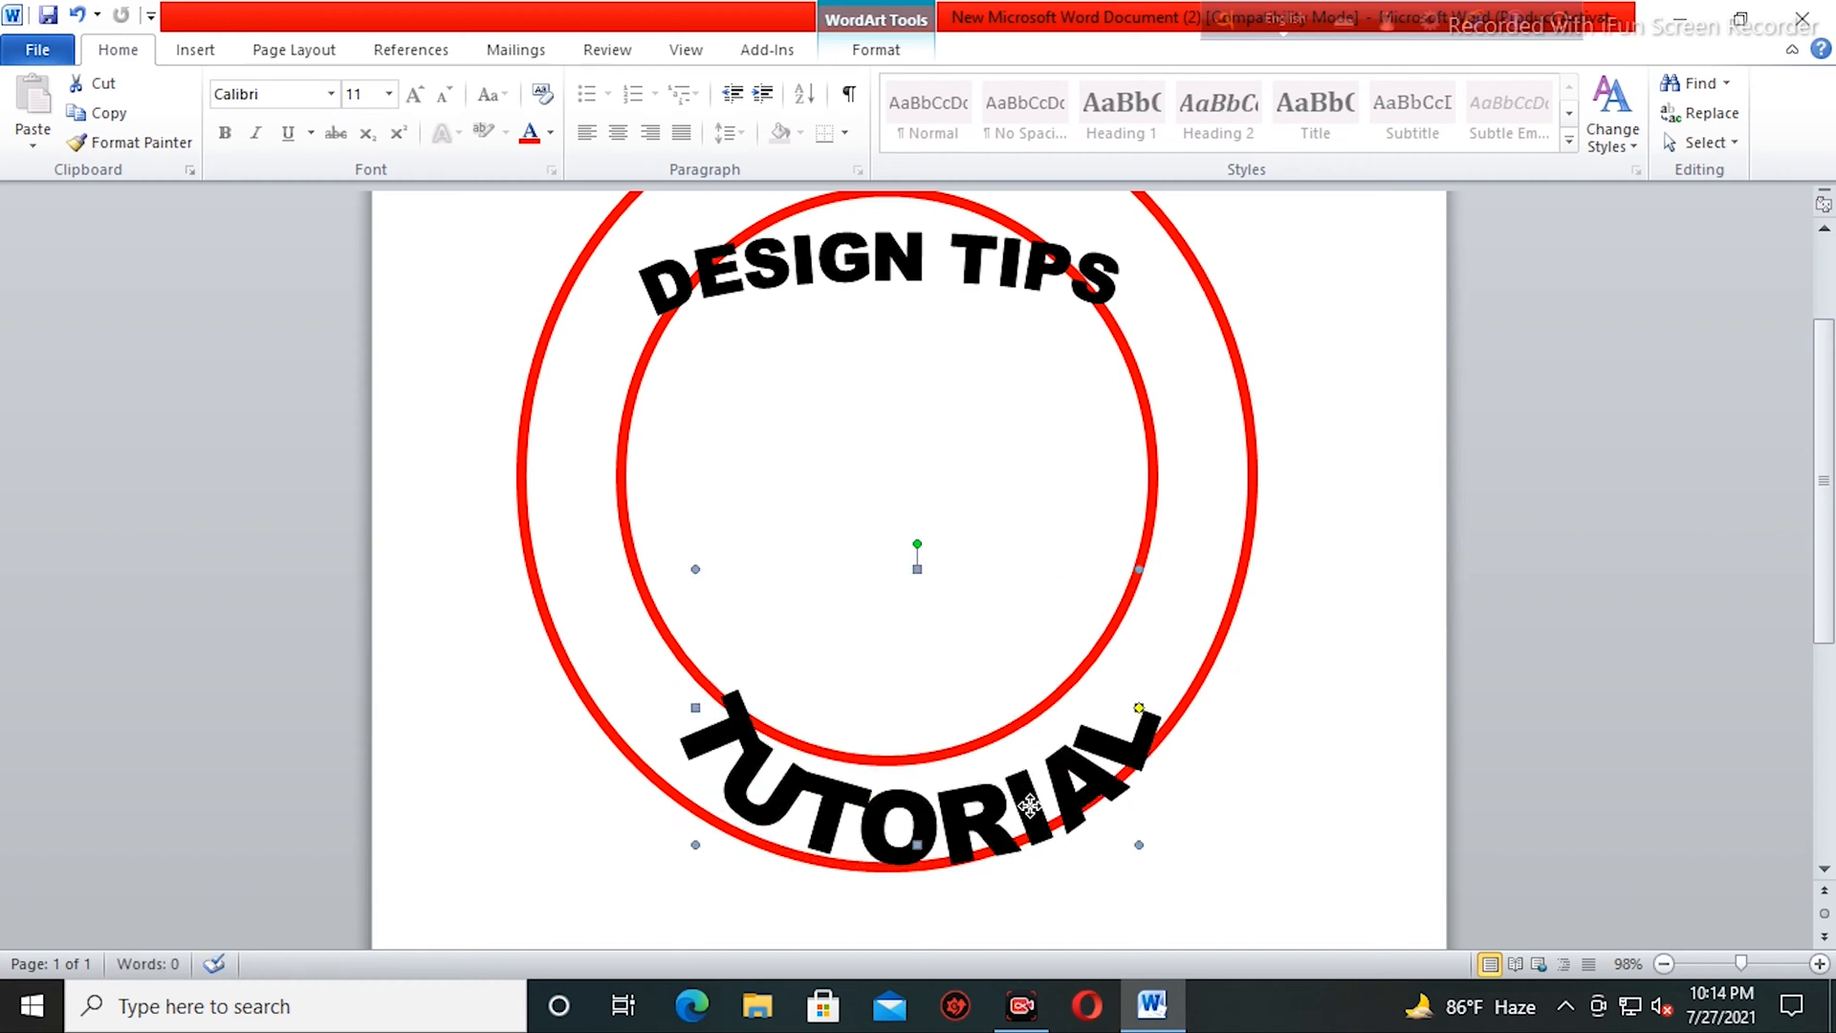
drag(990, 786, 948, 778)
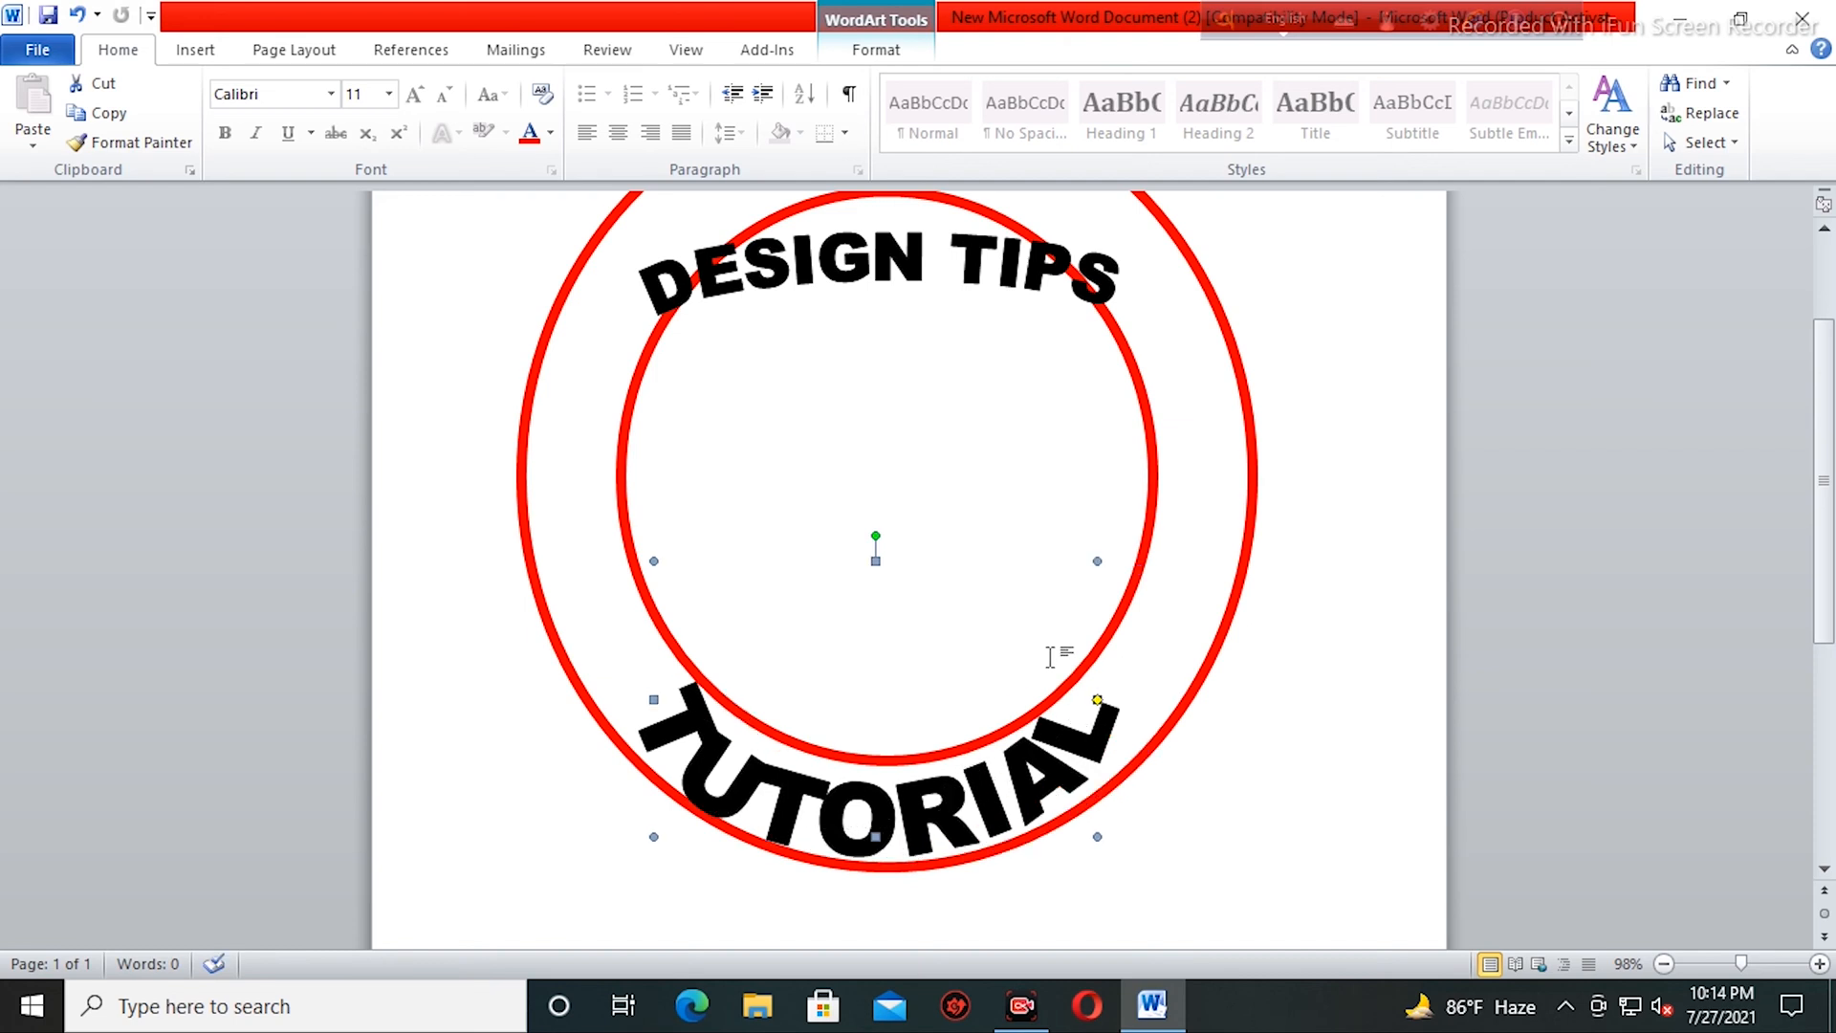
- Shrink the donut's hole slightly to thicken the ring, and widen and re-centre the "TUTORIAL" WordArt within the lower band
click(1165, 638)
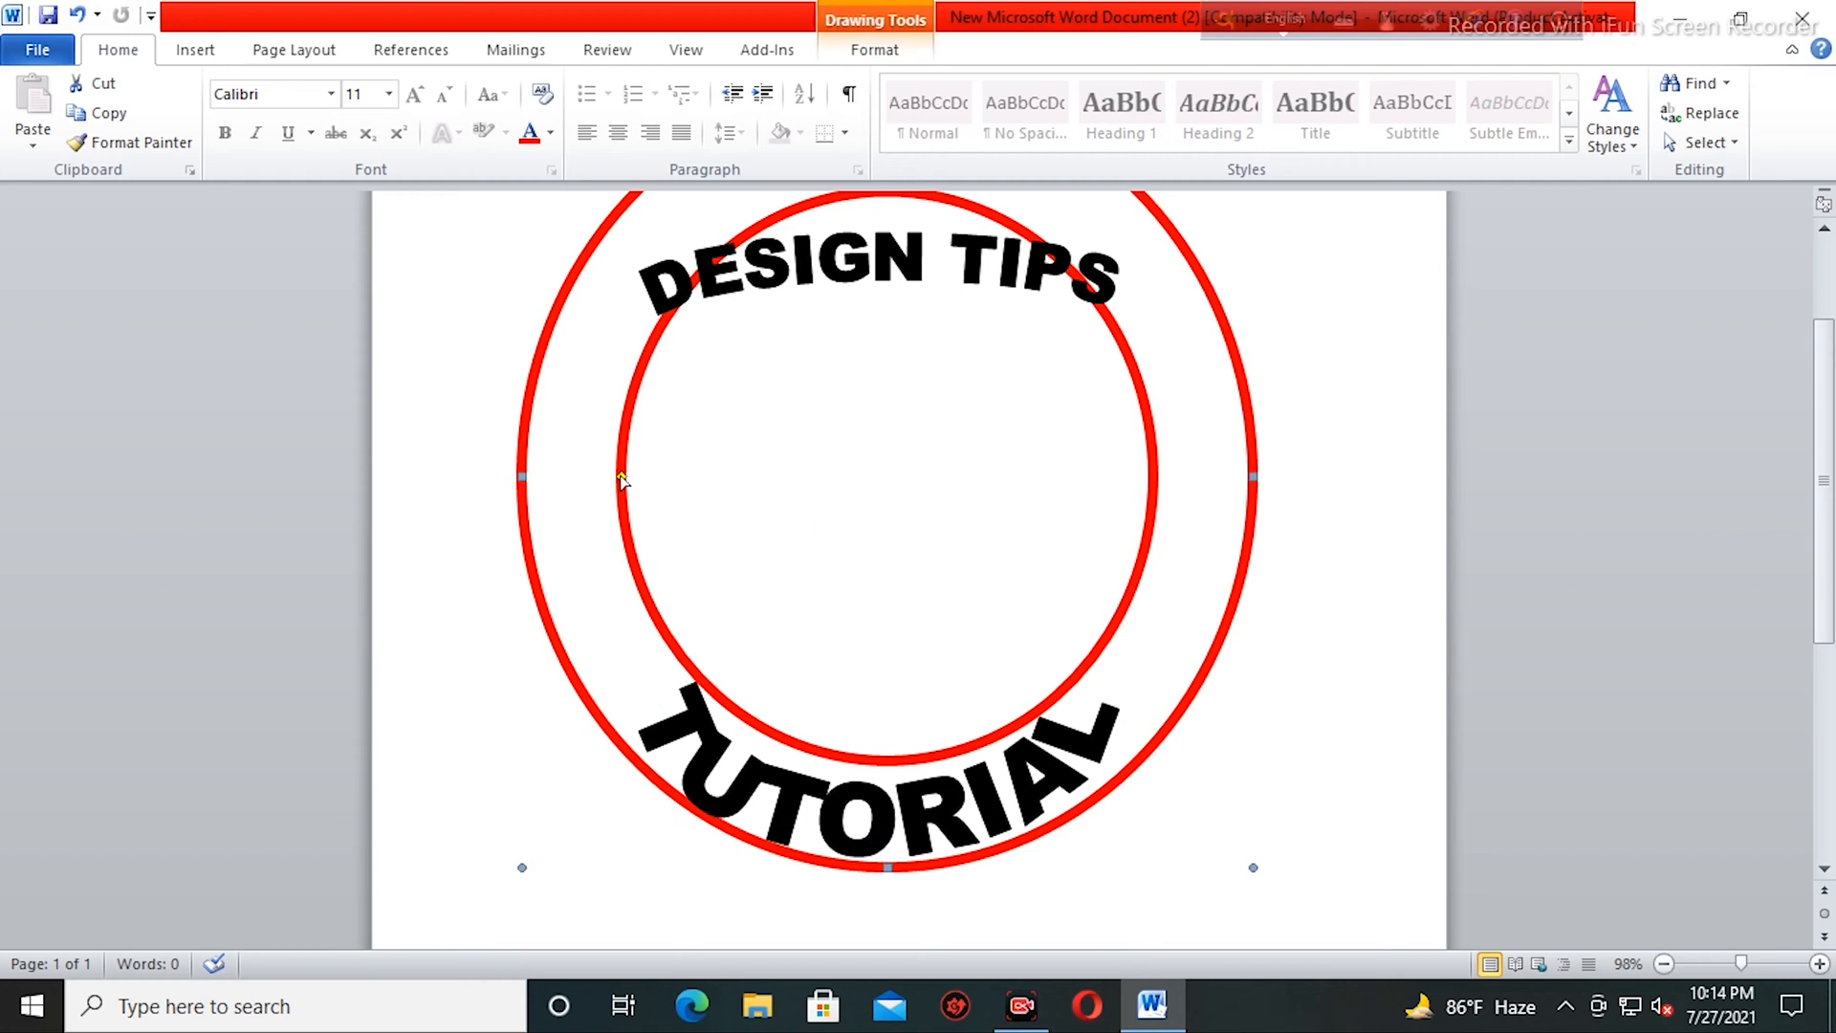
drag(632, 481, 637, 478)
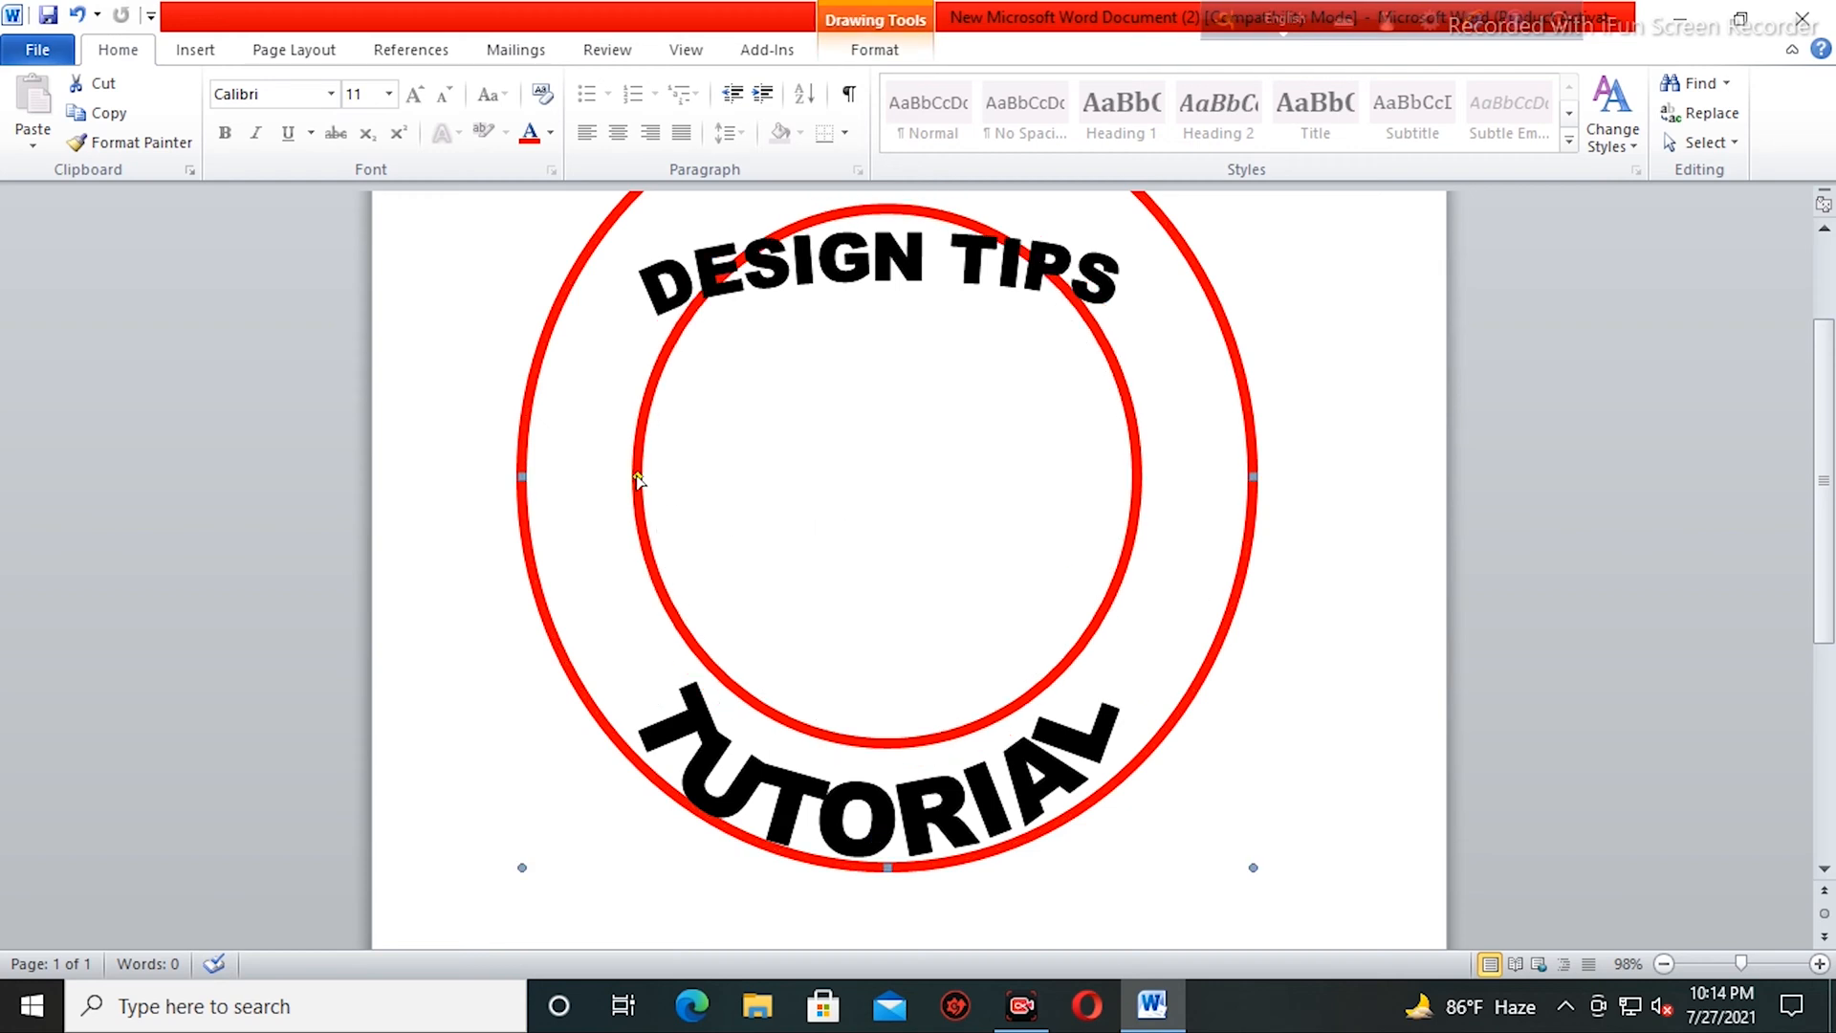
click(1036, 786)
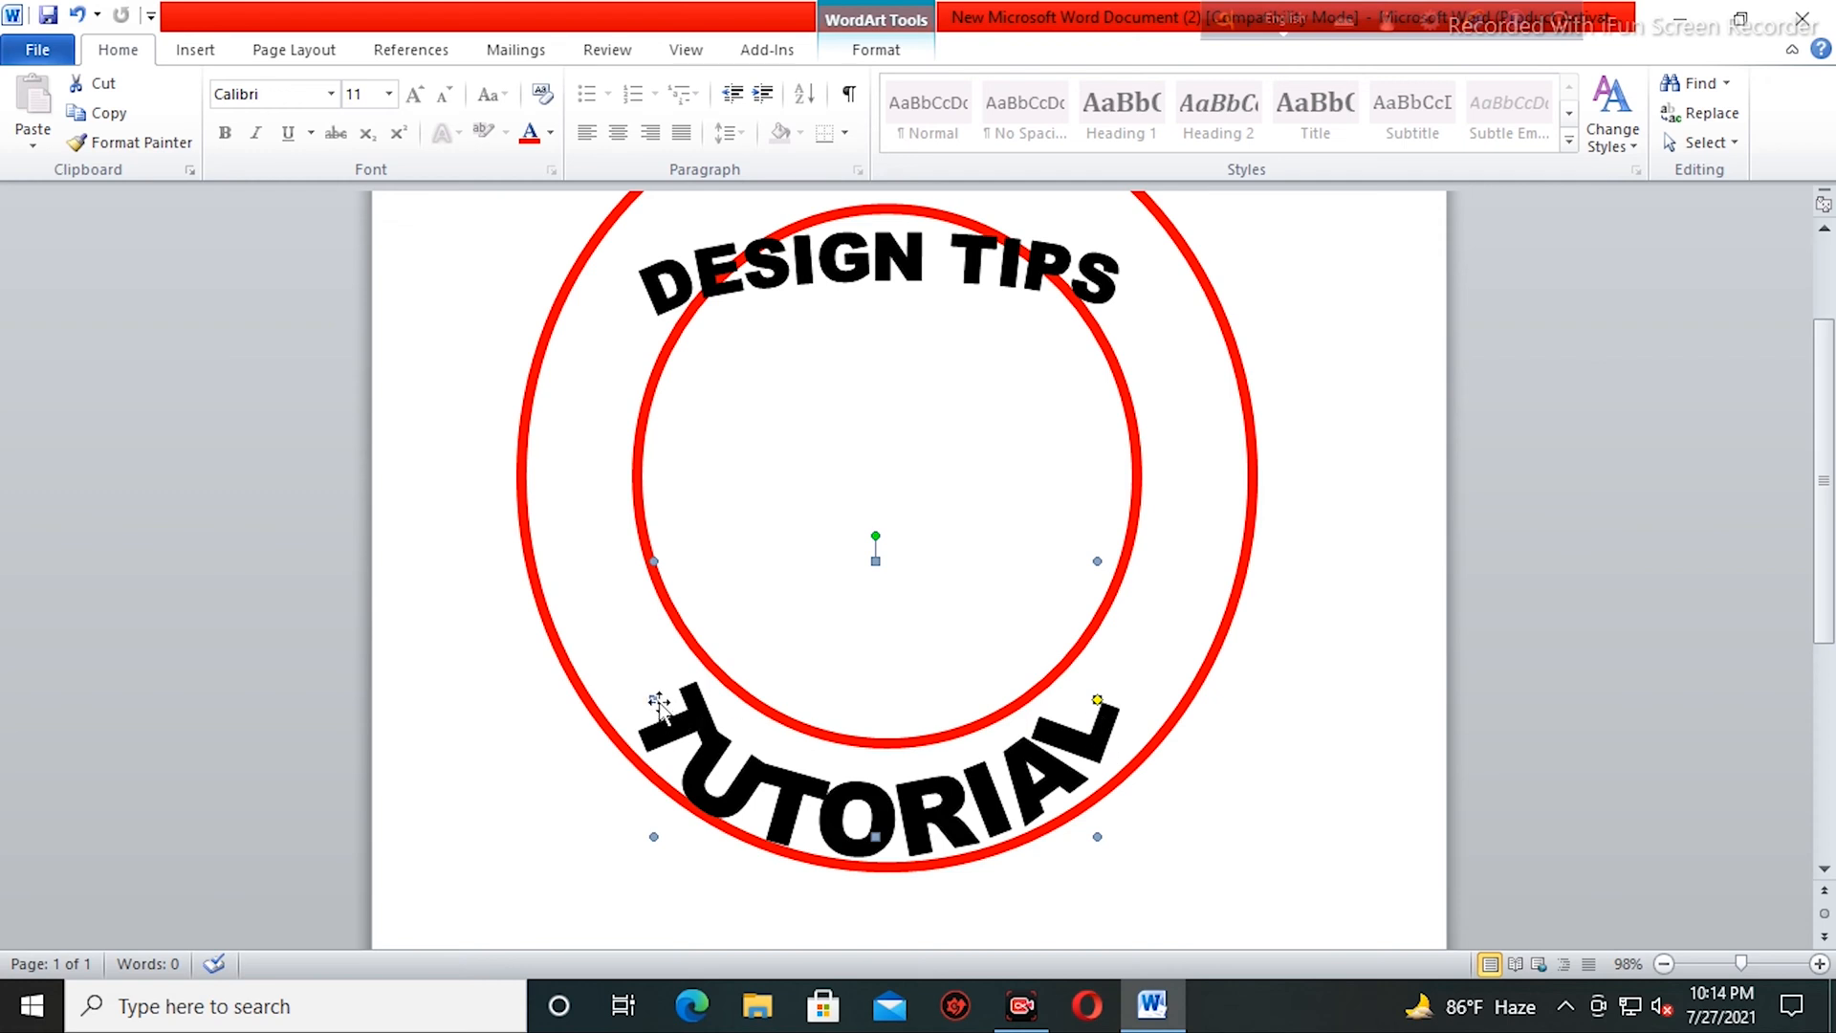
drag(658, 700, 633, 624)
mouse_move(938, 826)
mouse_down()
mouse_move(995, 802)
mouse_move(955, 815)
mouse_up()
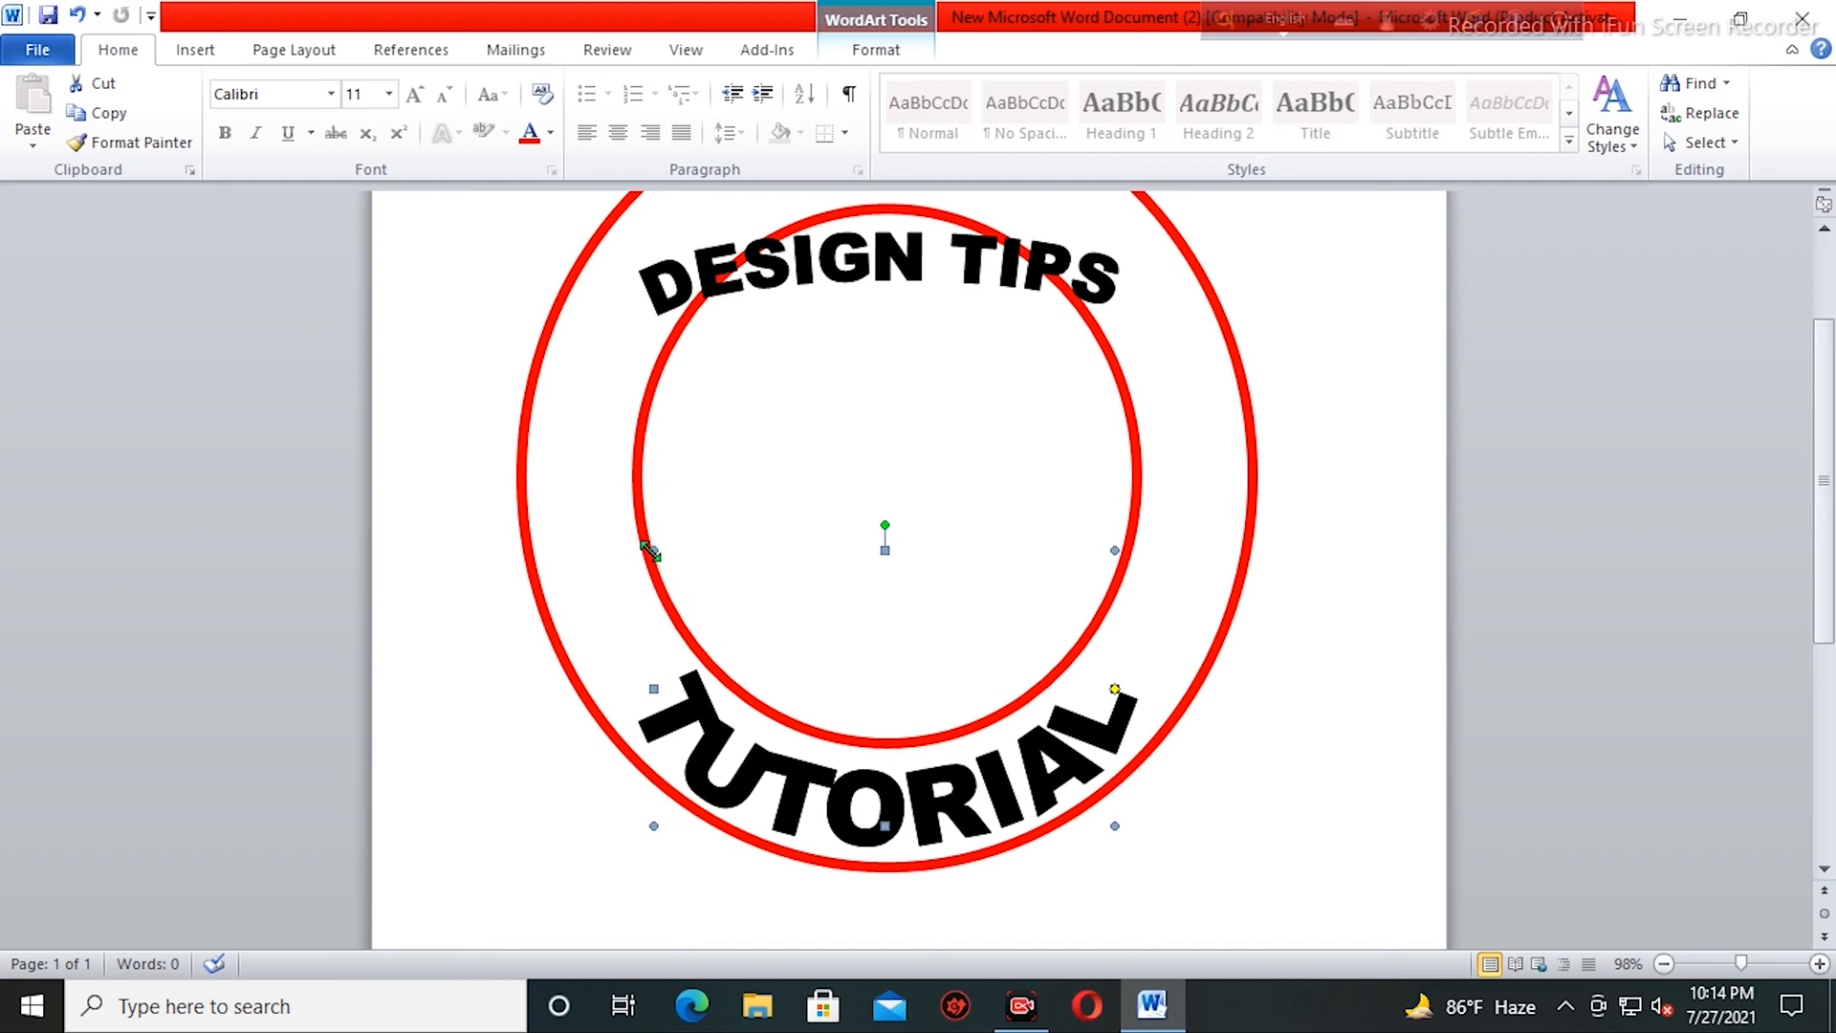
- Enlarge the "TUTORIAL" WordArt upward and outward on both sides so it spans more of the ring's lower band
drag(651, 547, 635, 502)
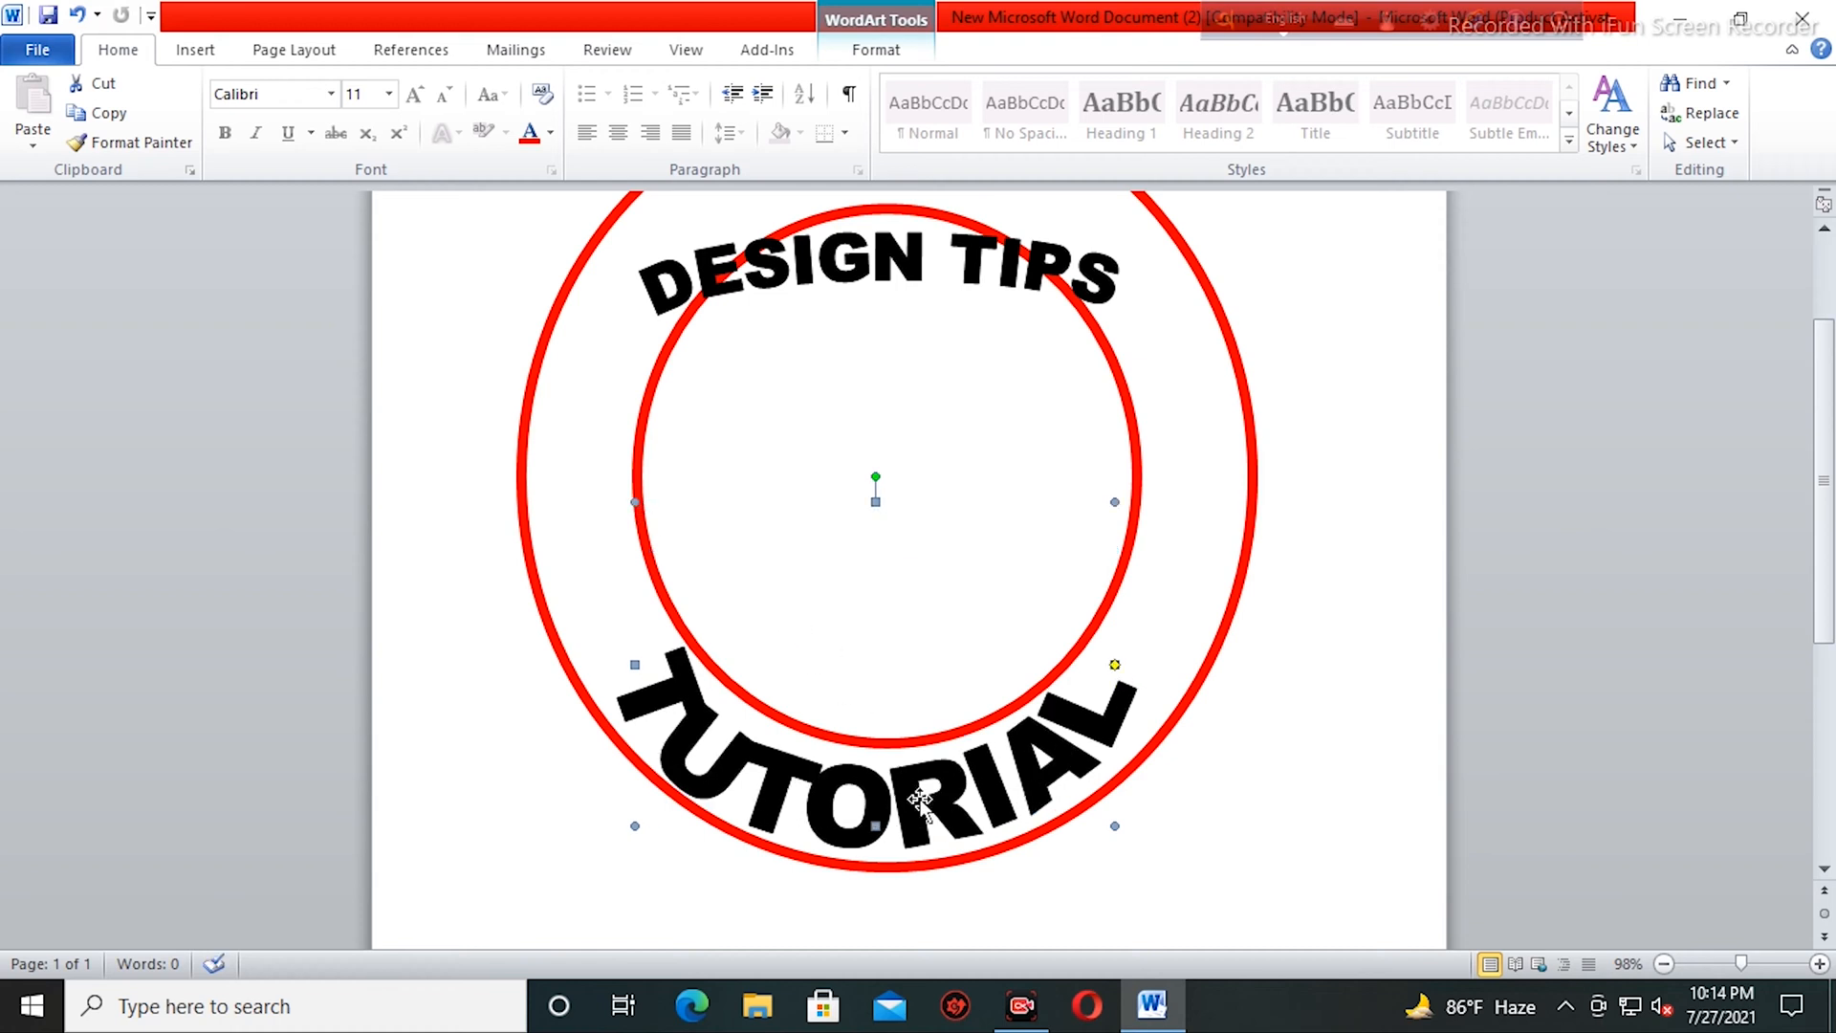
drag(1116, 499, 1163, 457)
drag(1053, 766, 1038, 766)
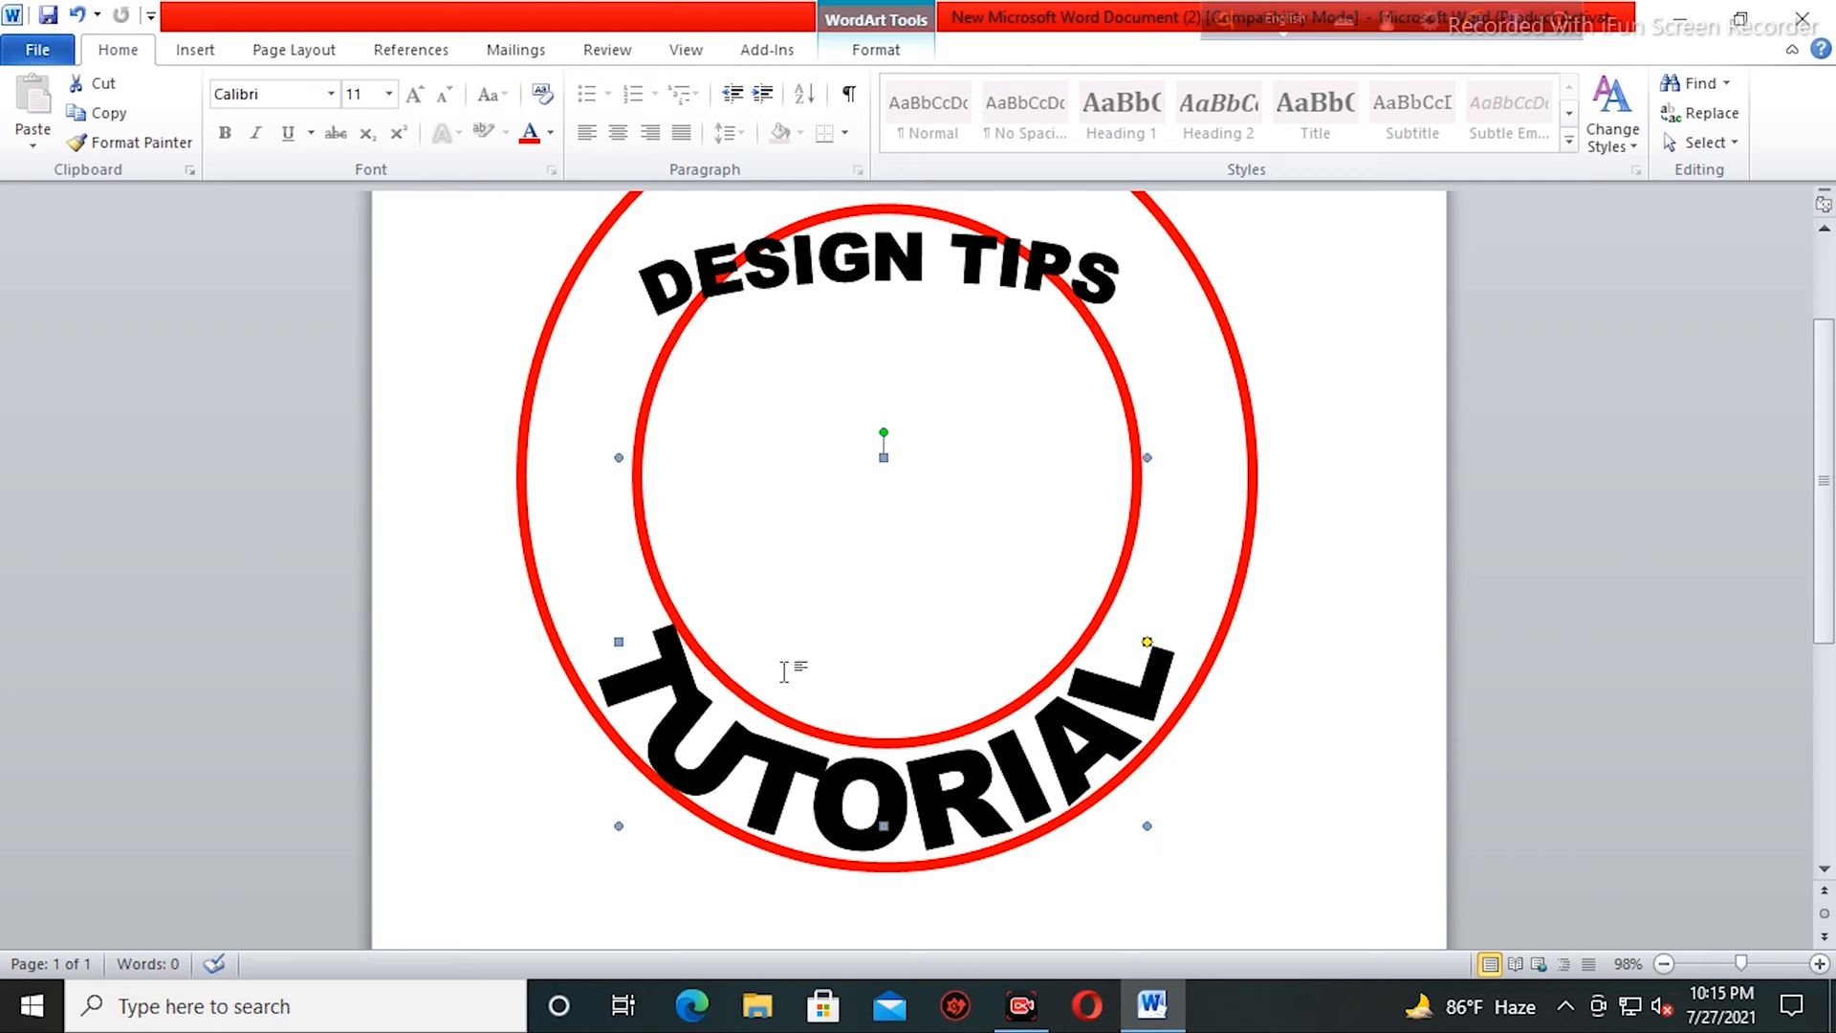
- Move the "DESIGN TIPS" WordArt up into the ring's upper band and enlarge it so its curve follows the band
click(1039, 275)
scroll(1144, 494, up, 3)
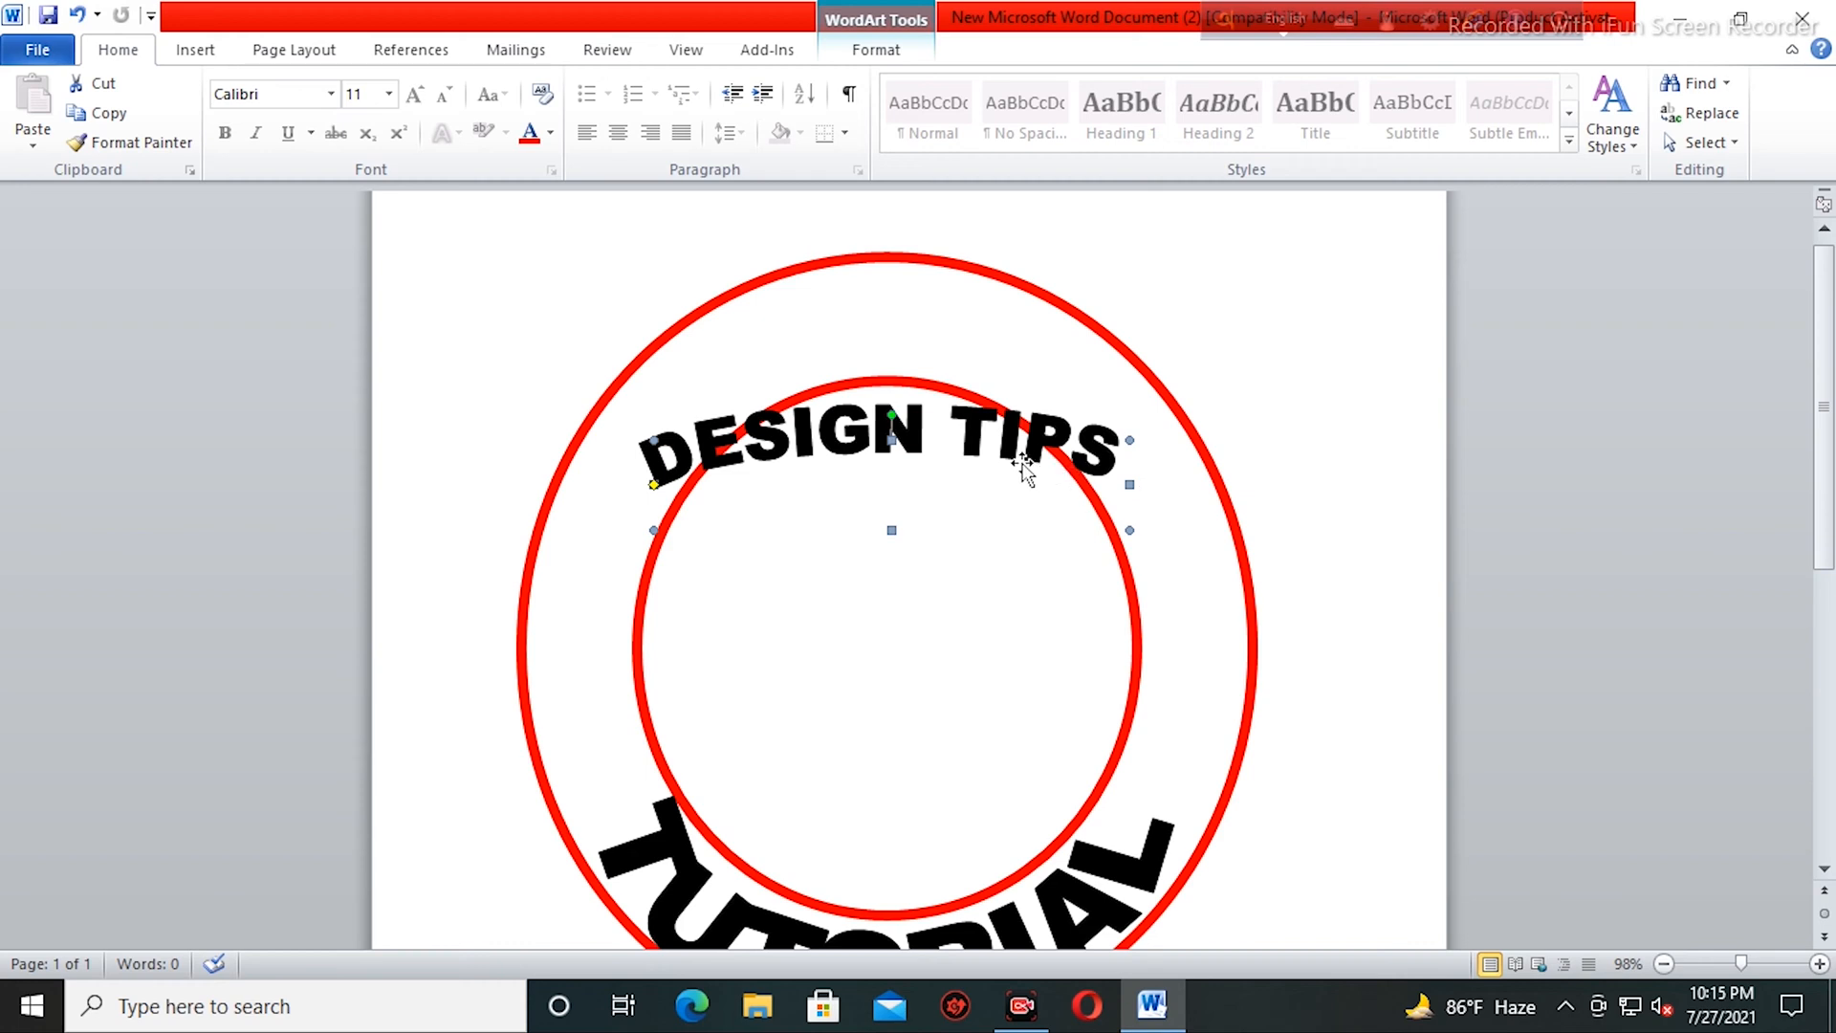
drag(984, 334, 971, 218)
drag(1139, 502, 1186, 682)
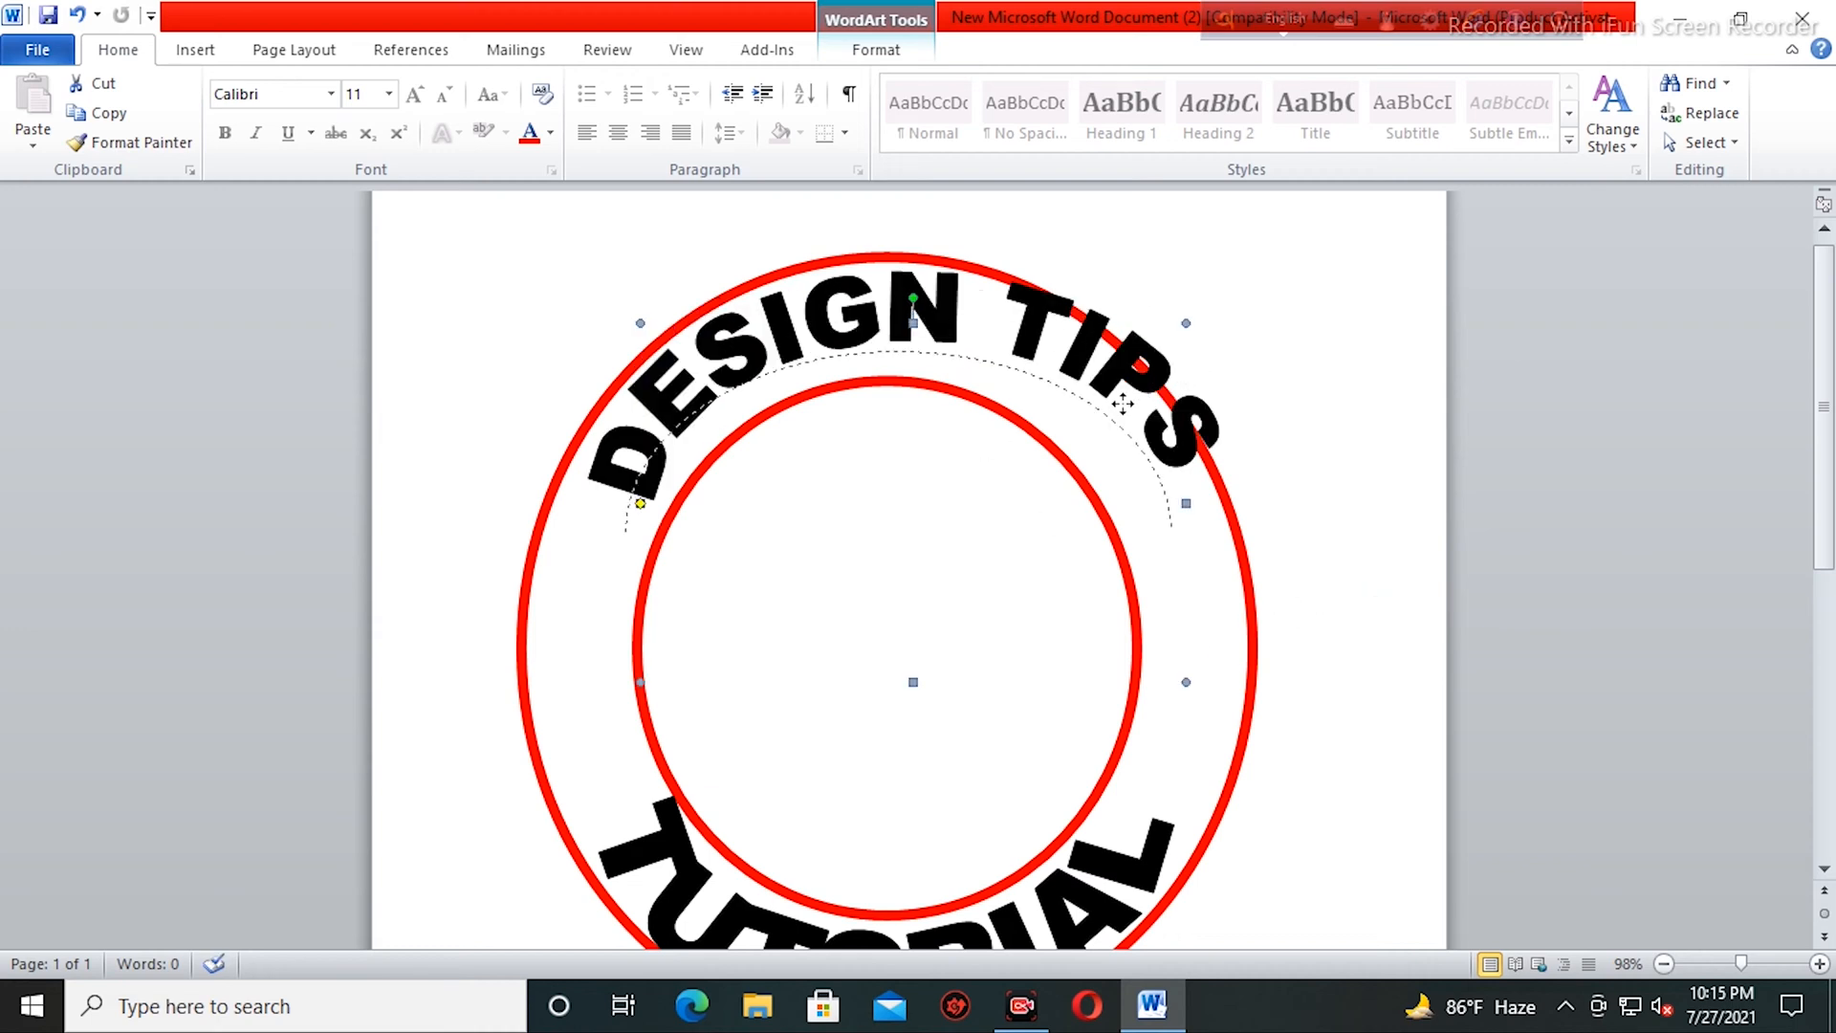
drag(1199, 467, 1179, 488)
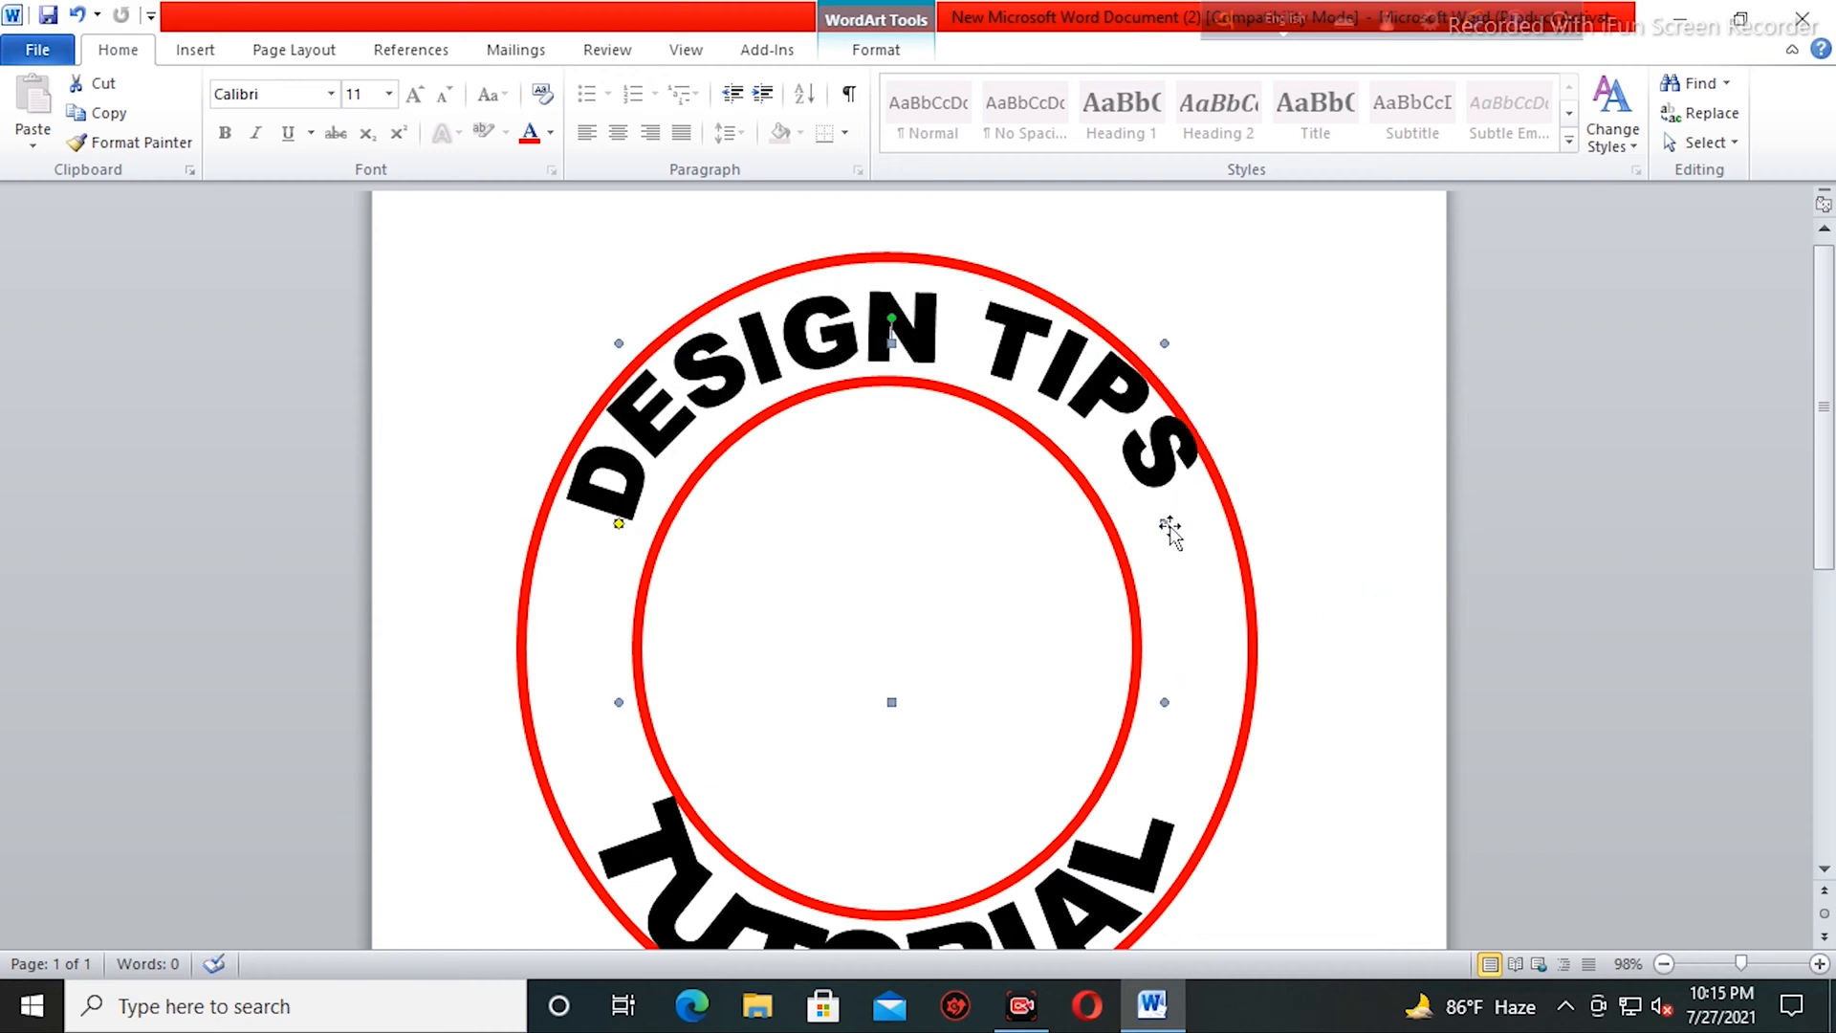
drag(1164, 521, 1149, 627)
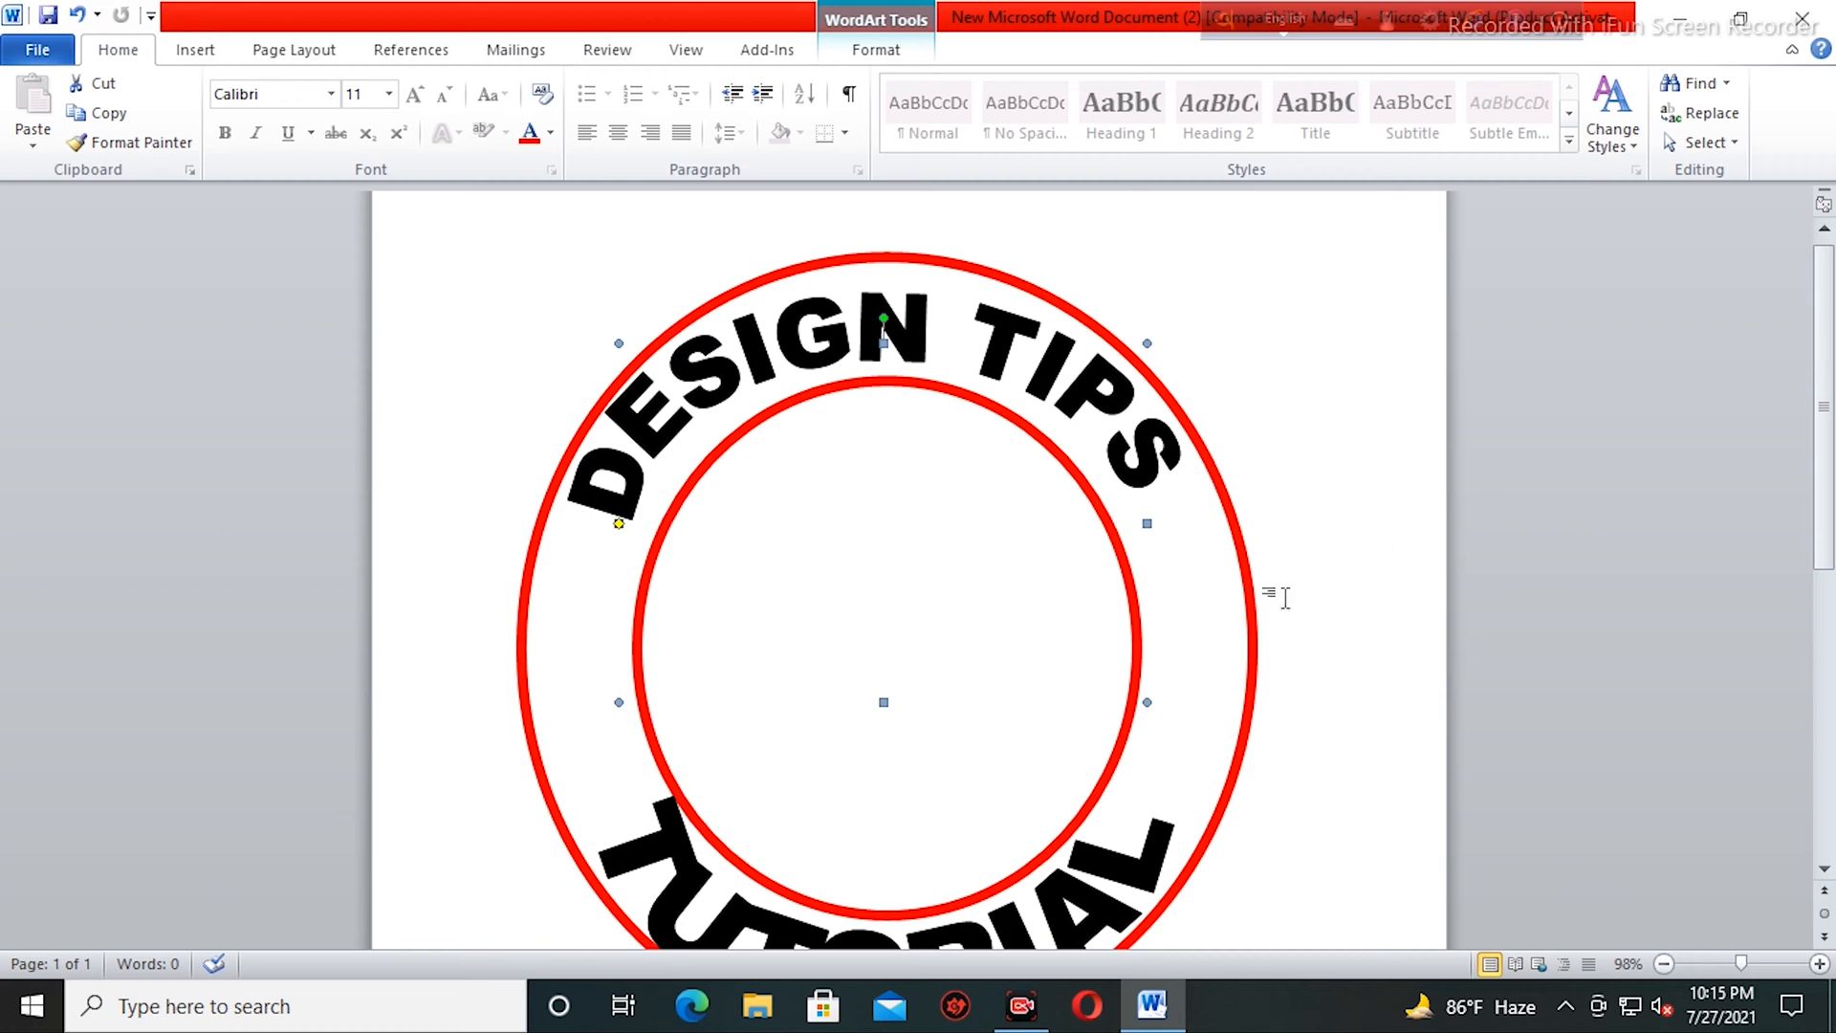
scroll(1209, 601, down, 3)
click(1057, 736)
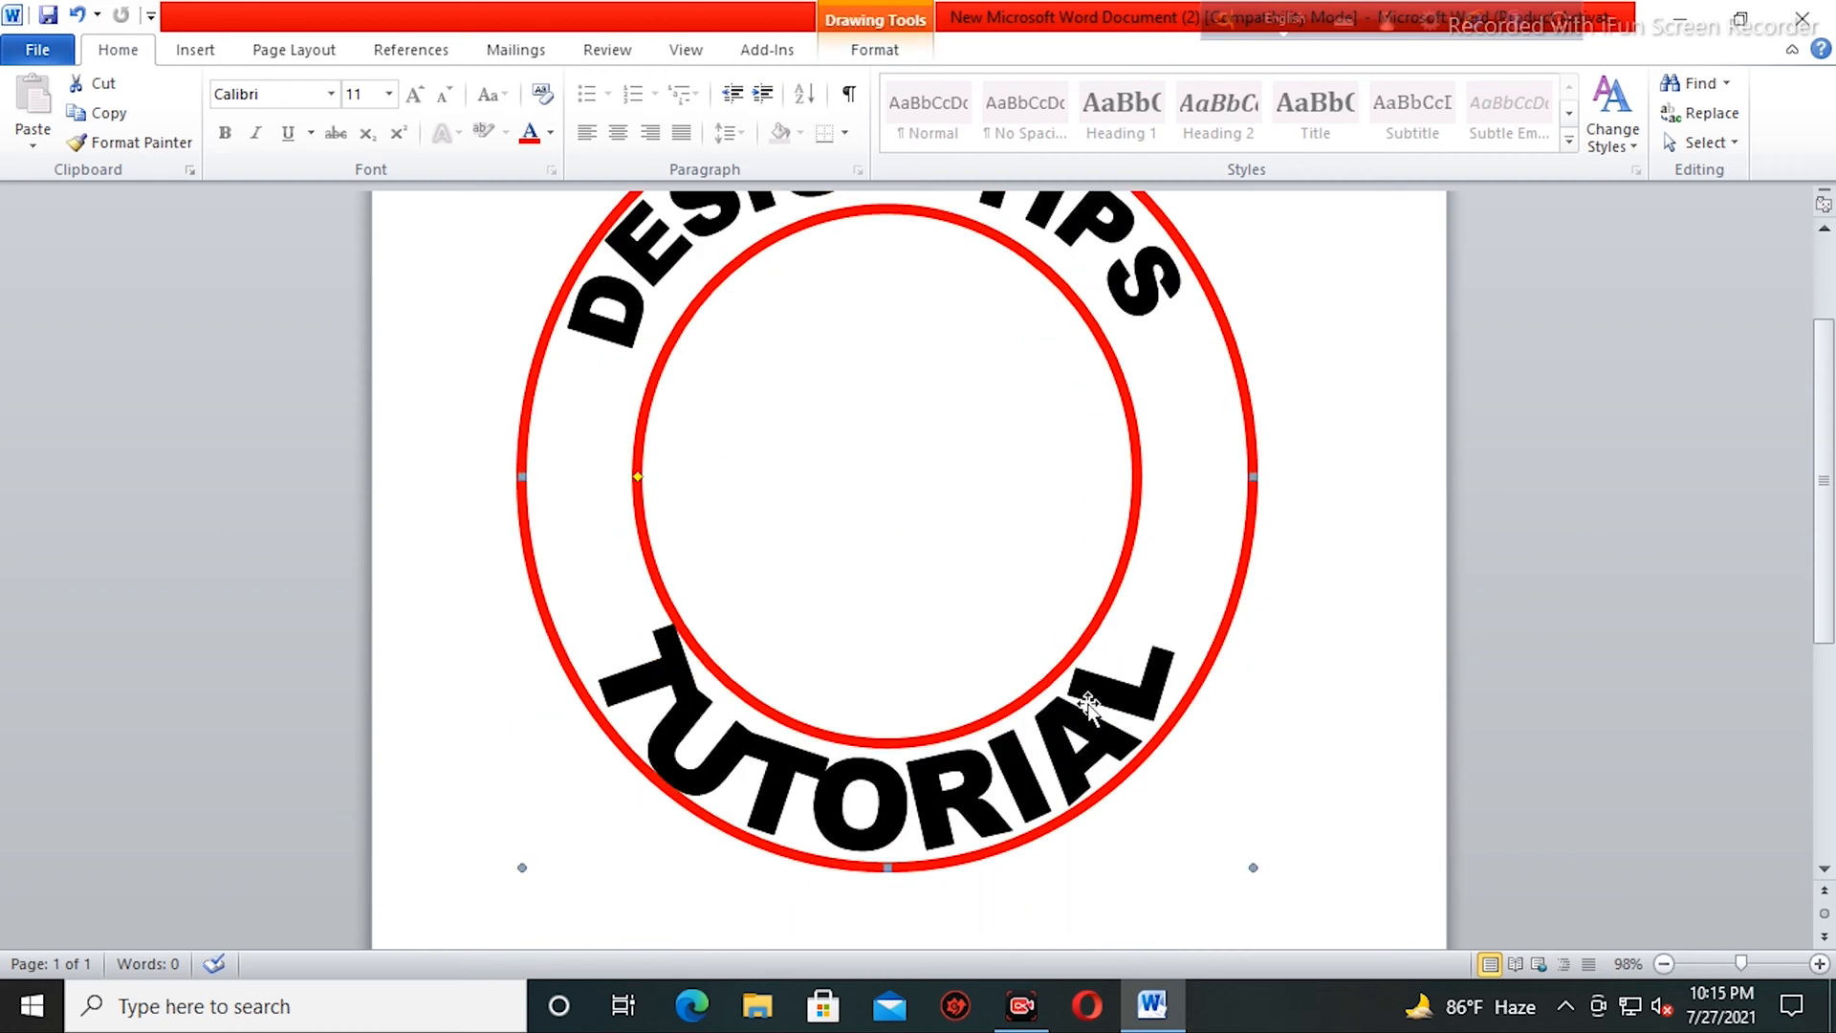
click(1078, 727)
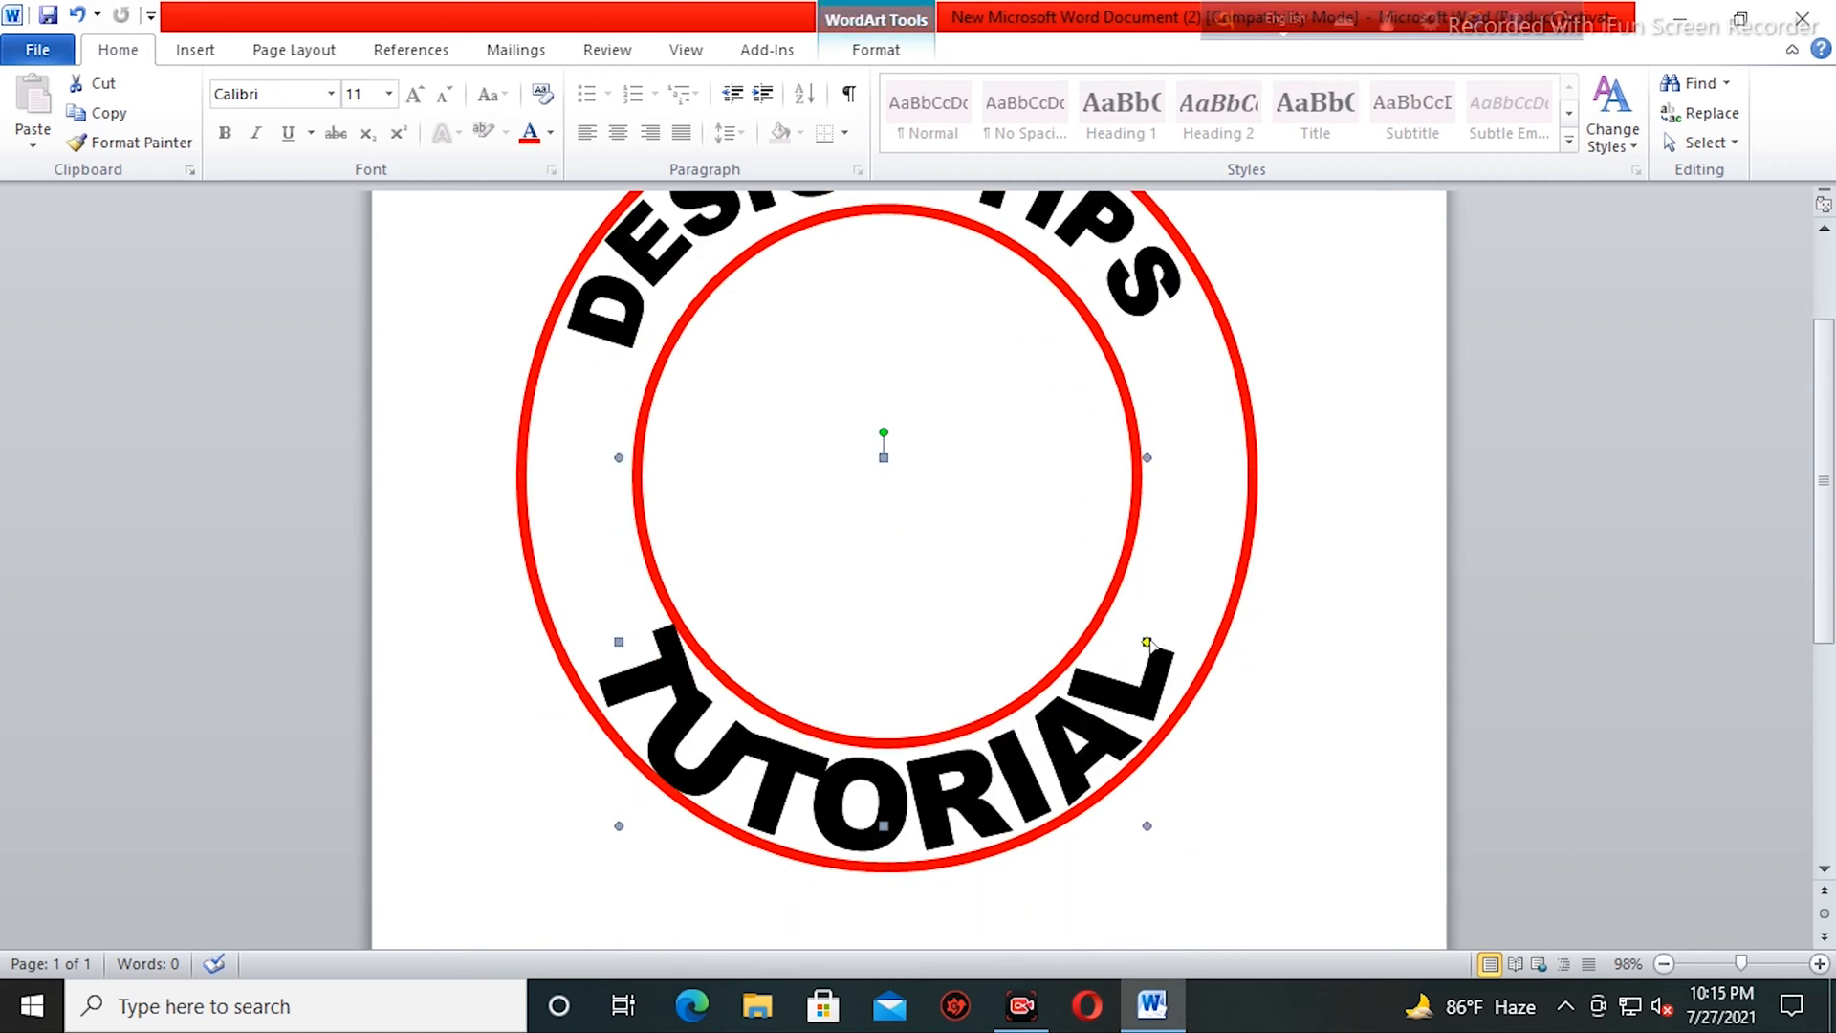
drag(618, 643, 613, 548)
scroll(1165, 368, up, 2)
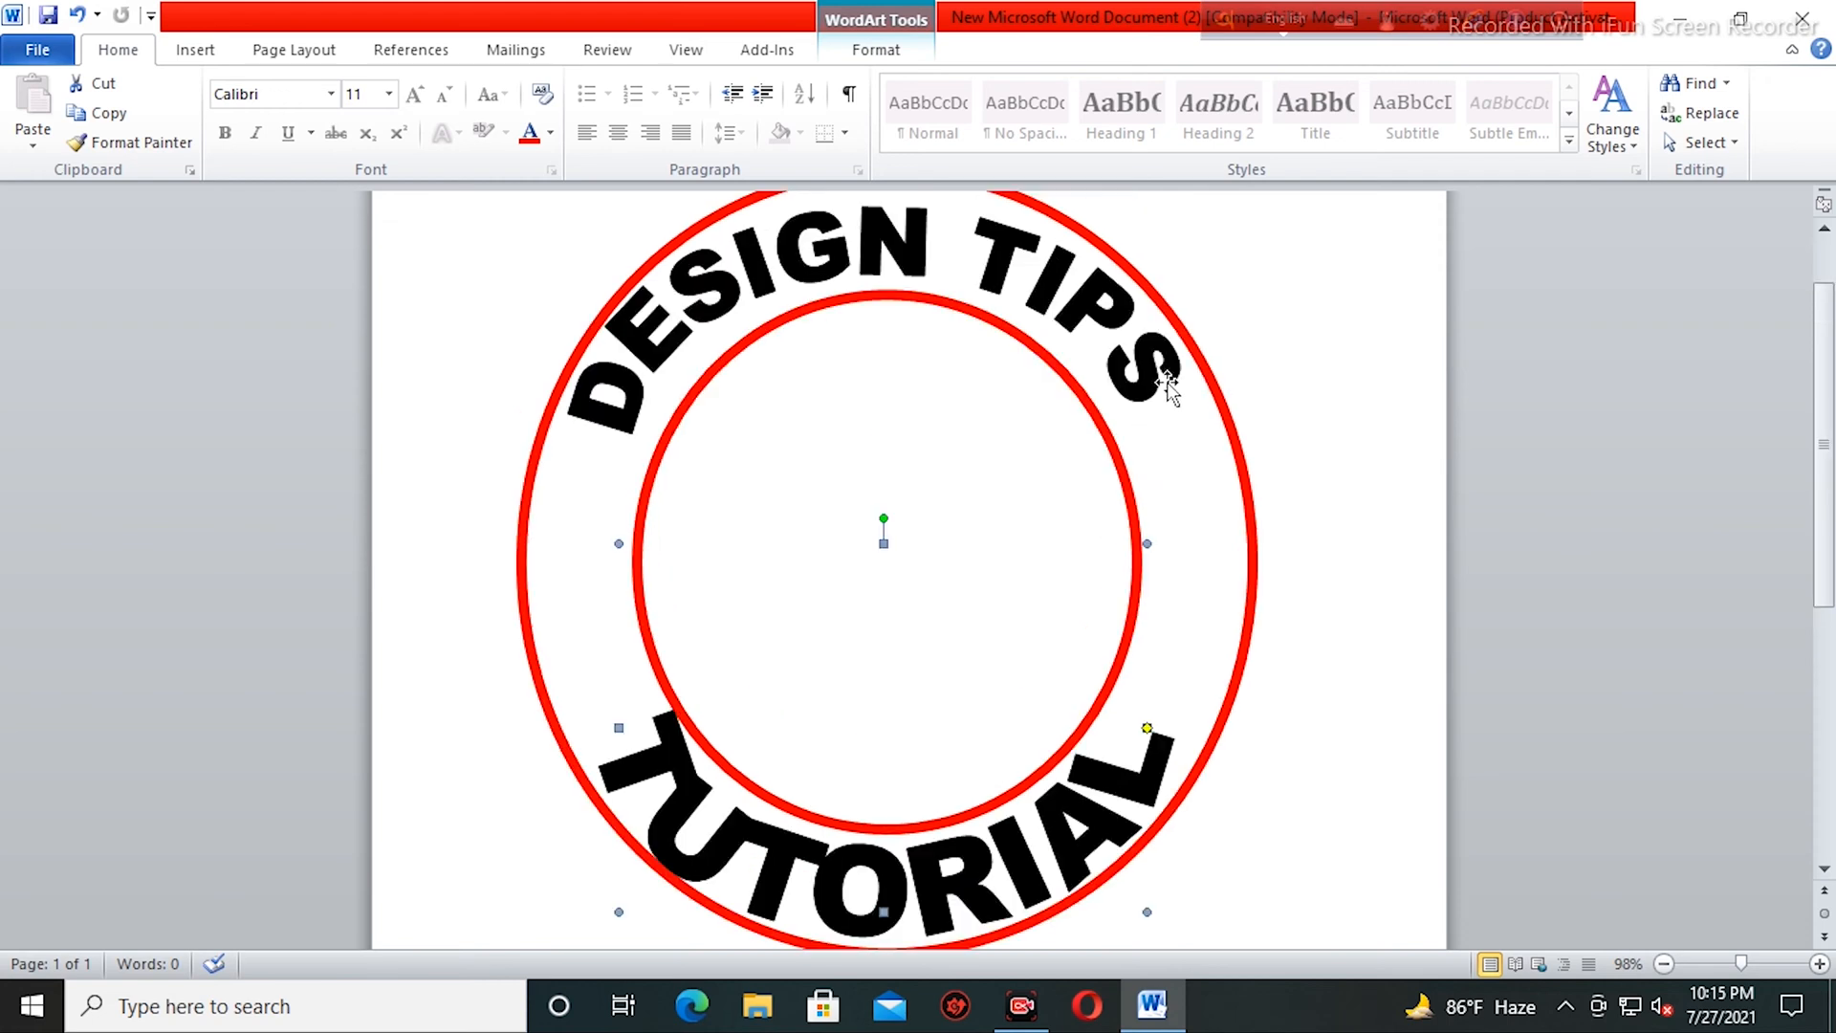
- Enlarge the "DESIGN TIPS" WordArt downward and outward on both sides so its letters fill the ring's upper band
click(1161, 370)
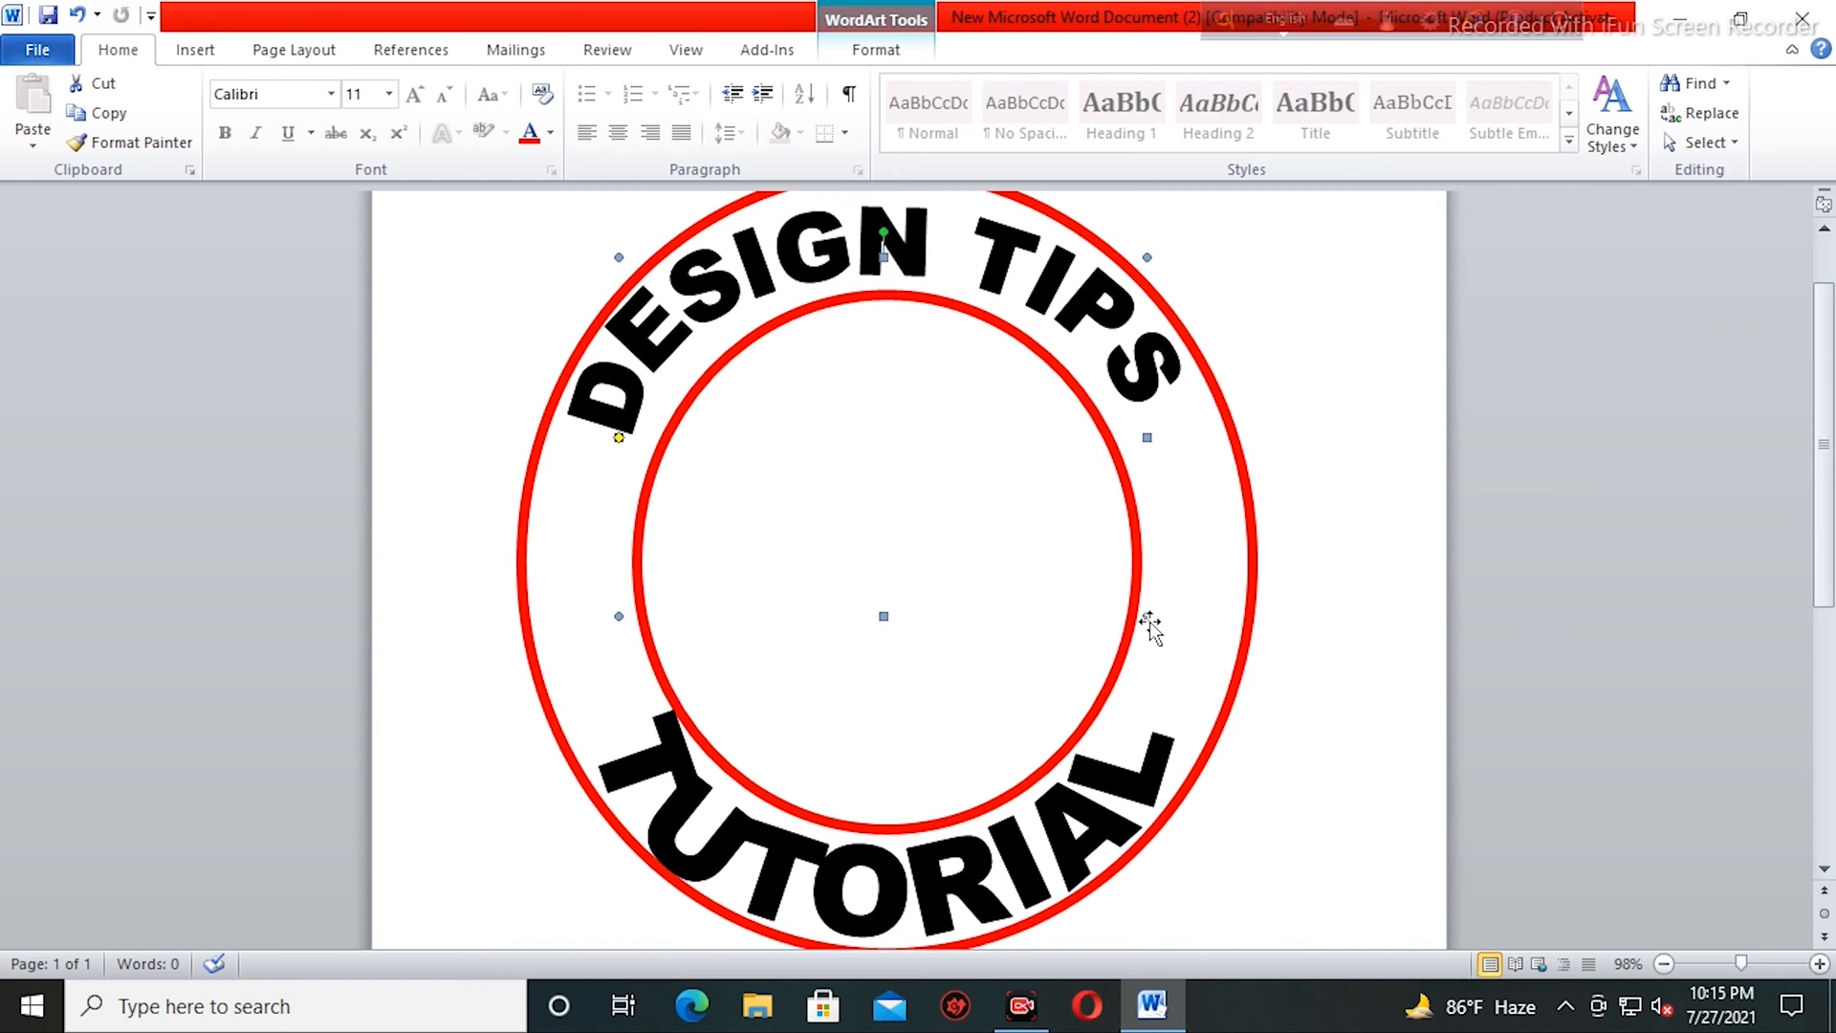
click(1172, 470)
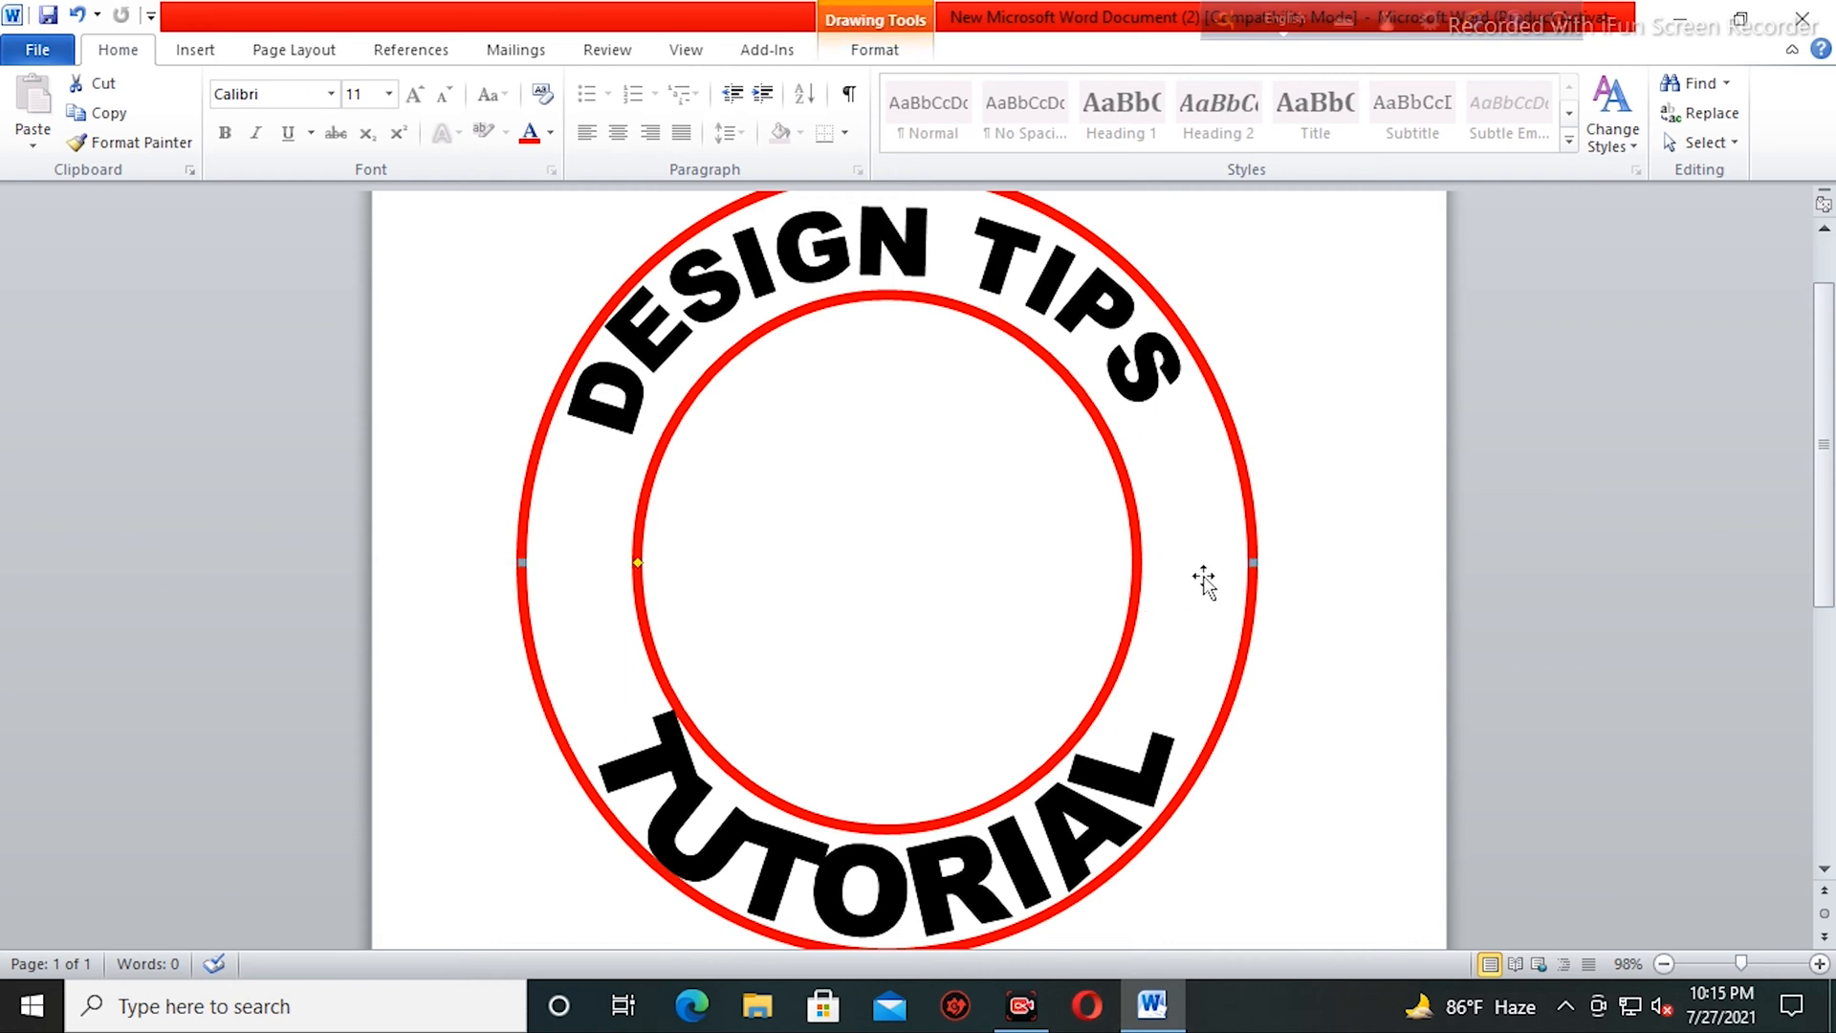
click(1138, 388)
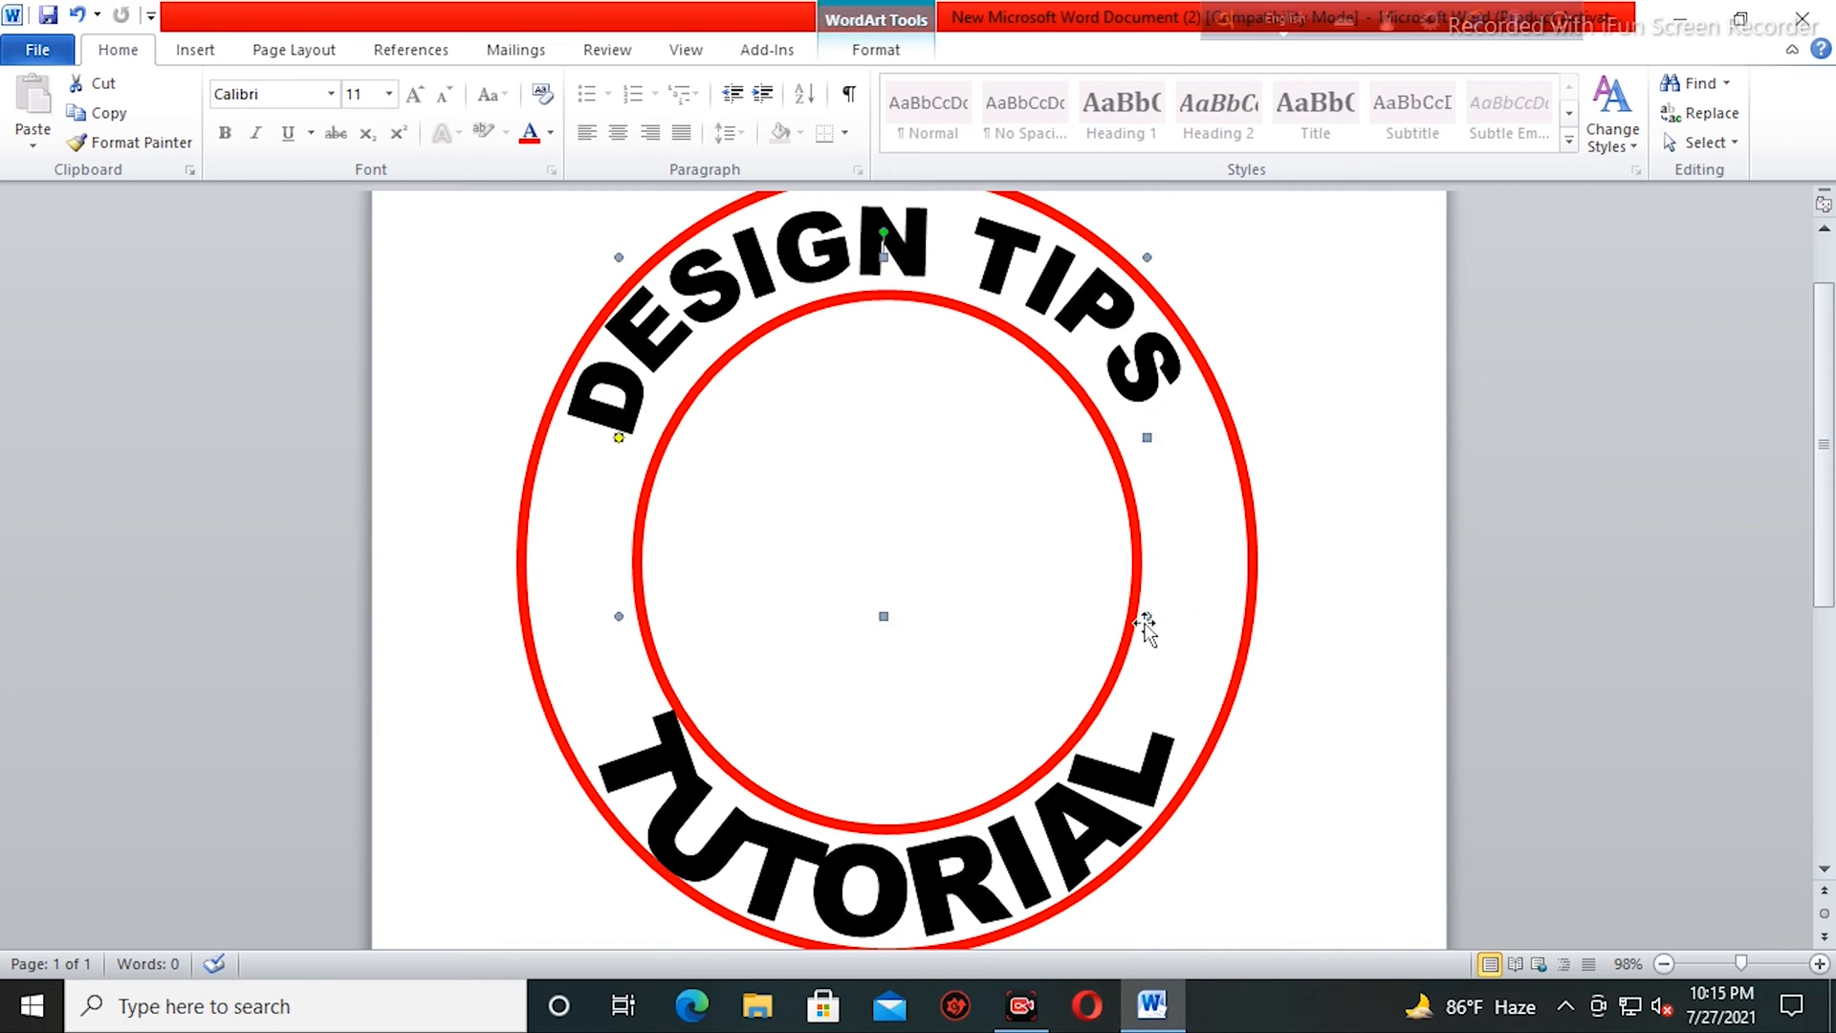
drag(1150, 621, 1160, 731)
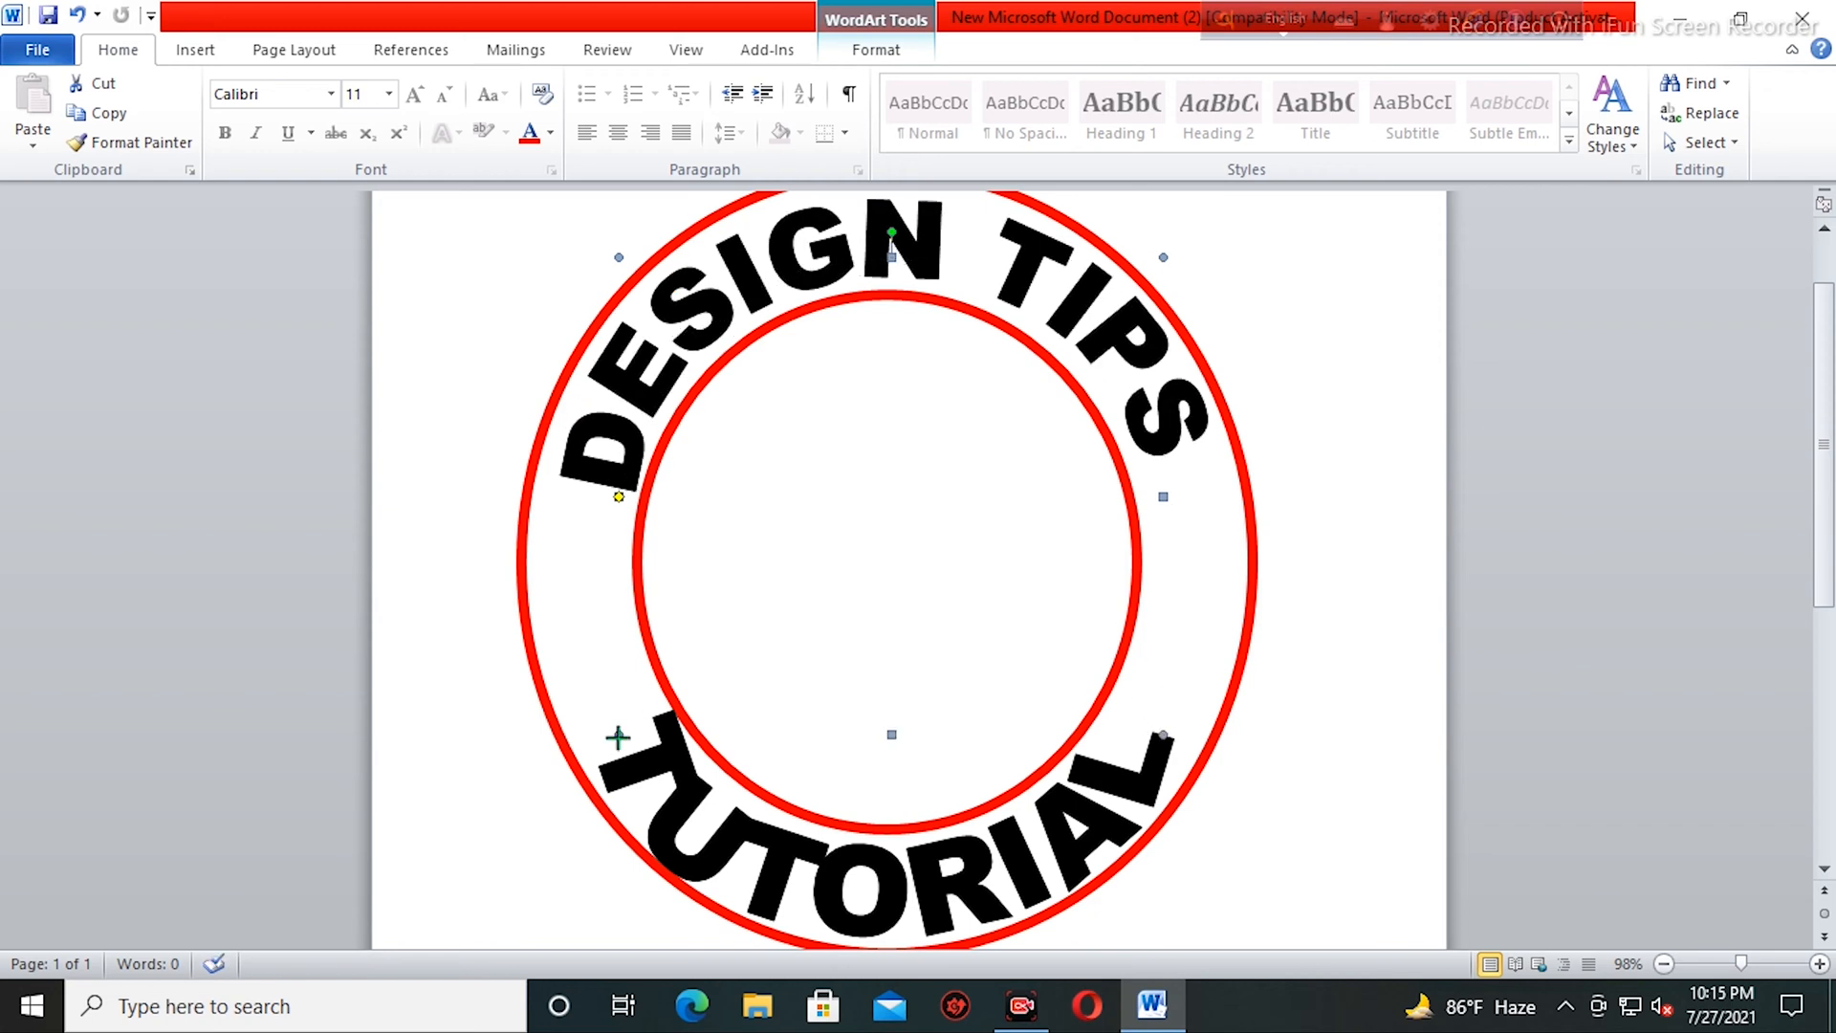
drag(617, 736, 592, 810)
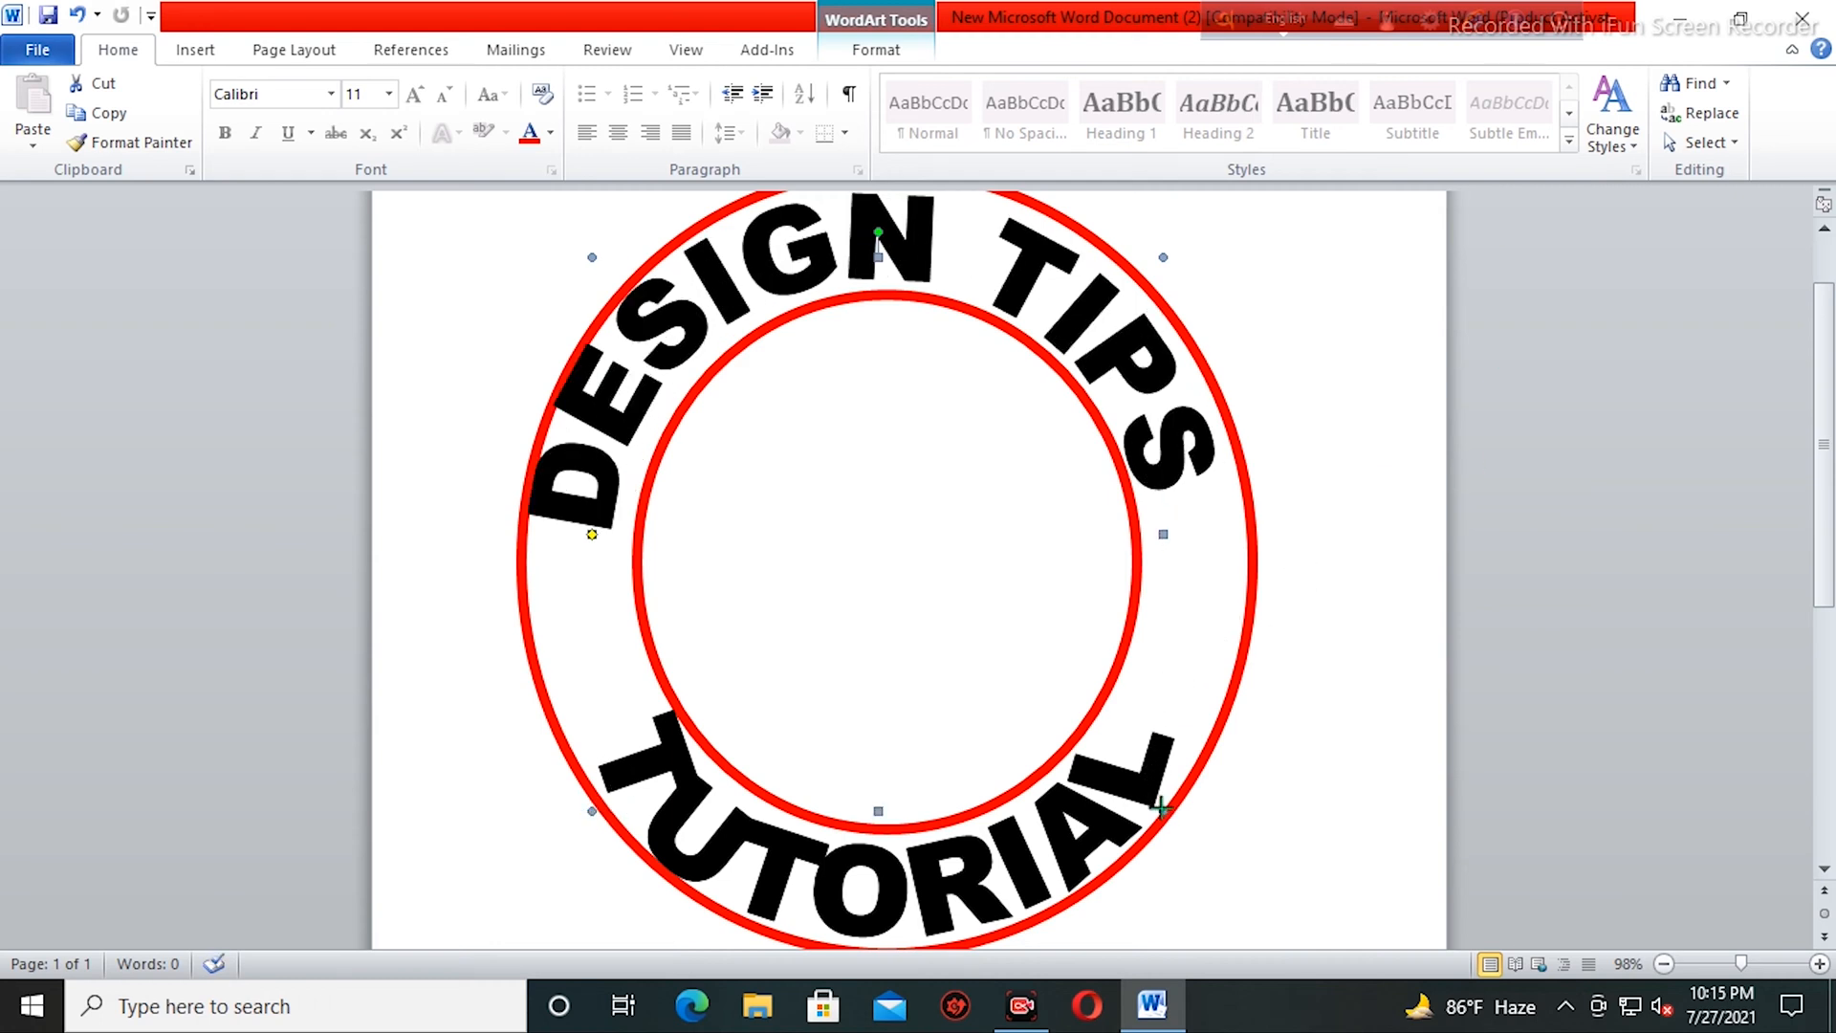
drag(1160, 808, 1176, 851)
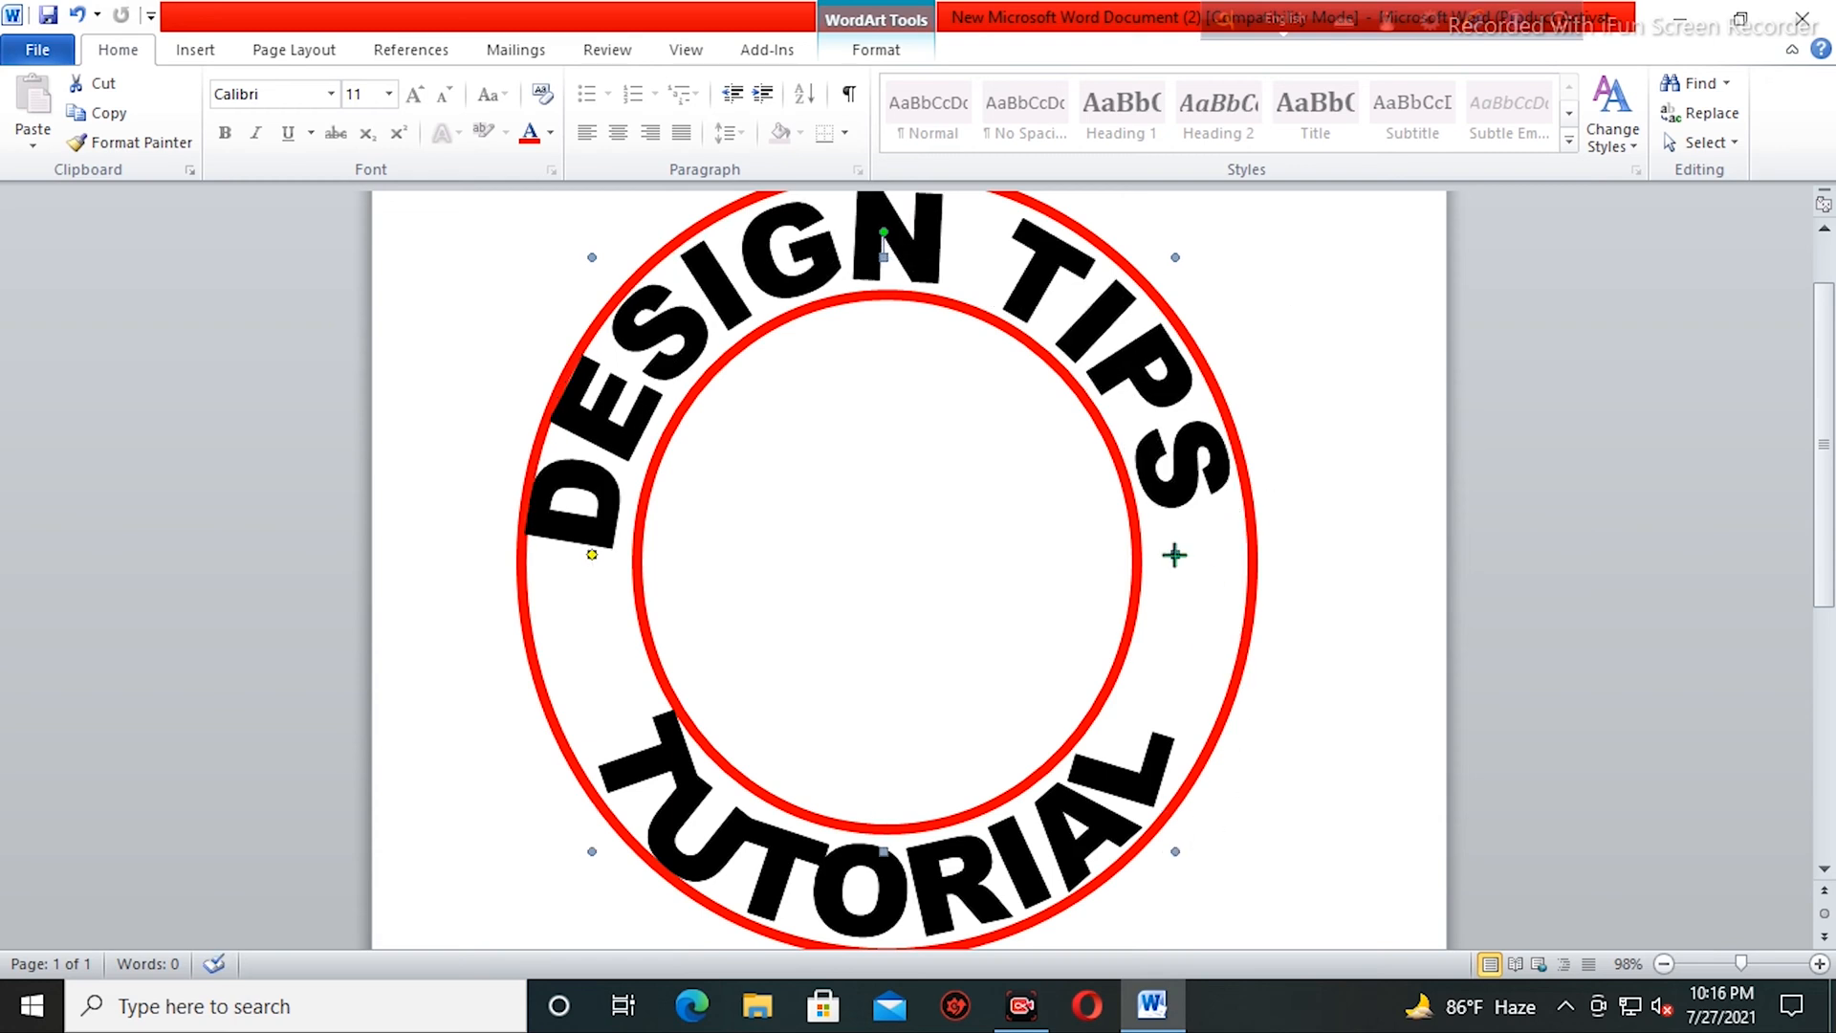
drag(1175, 554, 1185, 610)
- Nudge the "DESIGN TIPS" WordArt slightly to the right to centre it in the upper band, and deselect it
scroll(1109, 559, up, 2)
scroll(1124, 545, down, 4)
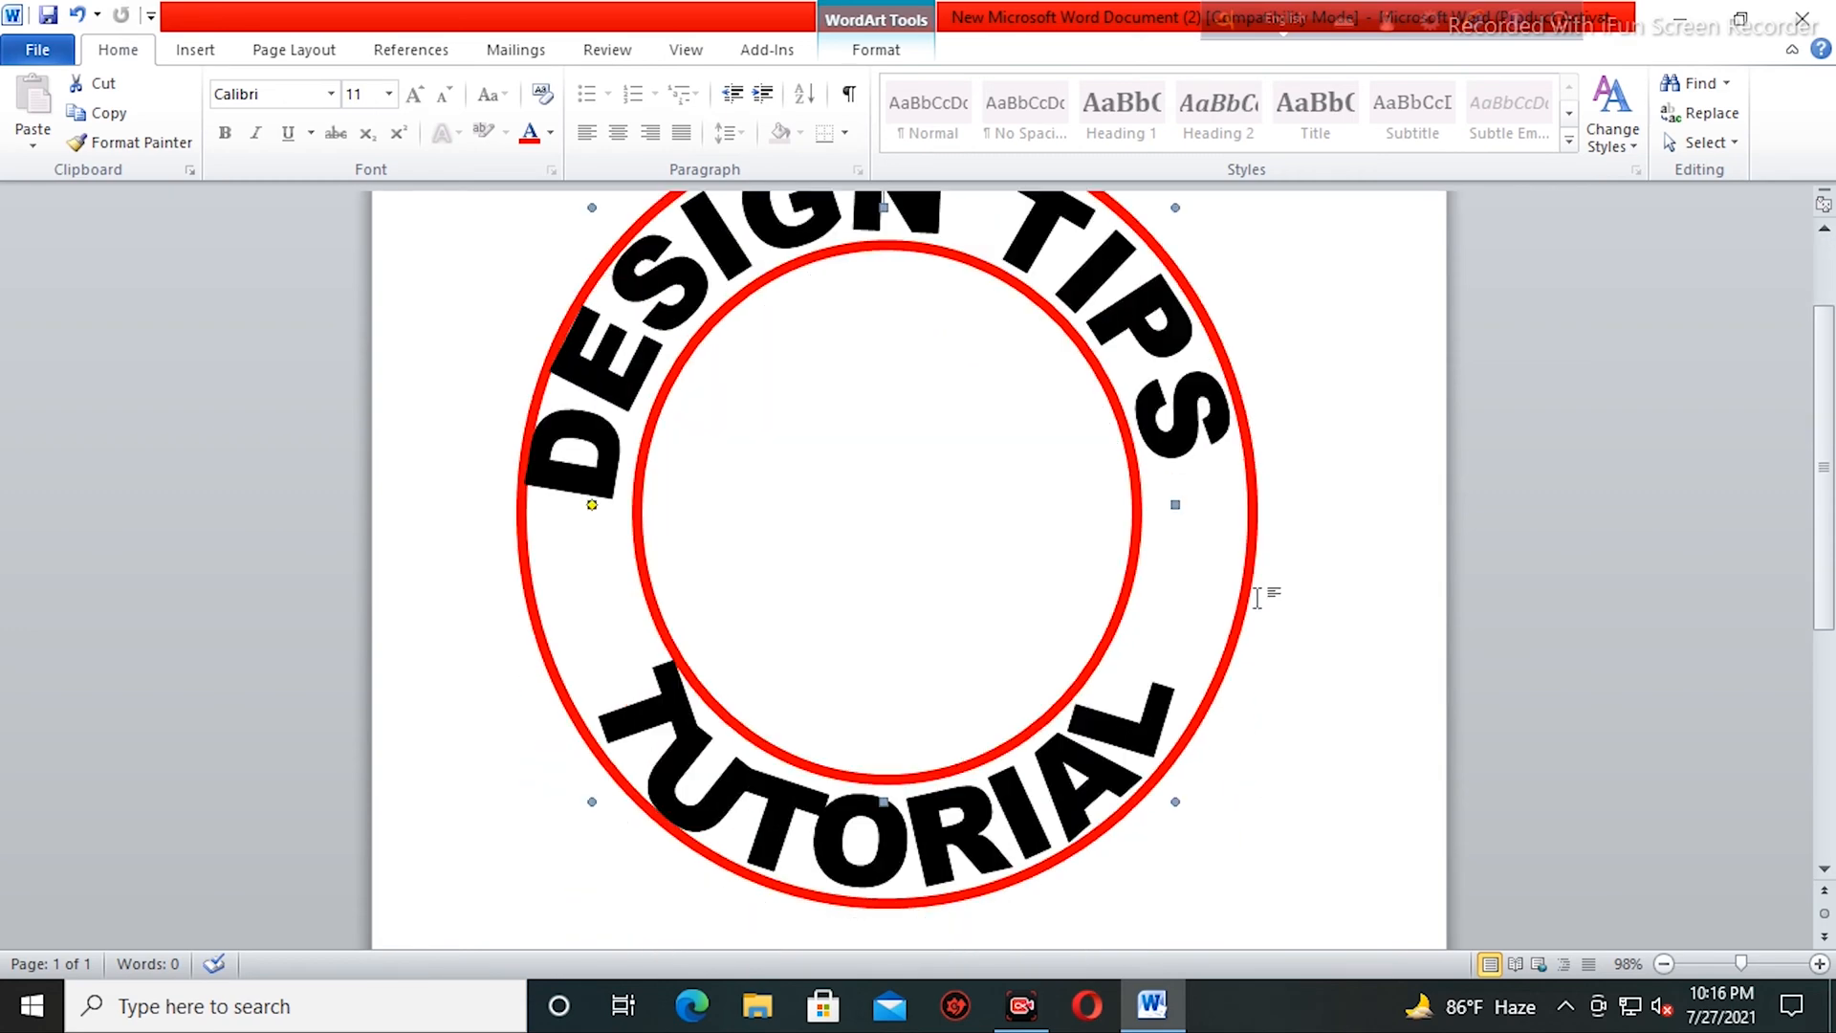
scroll(1195, 459, up, 1)
scroll(1239, 459, up, 3)
key(Right)
key(Right)
key(Right)
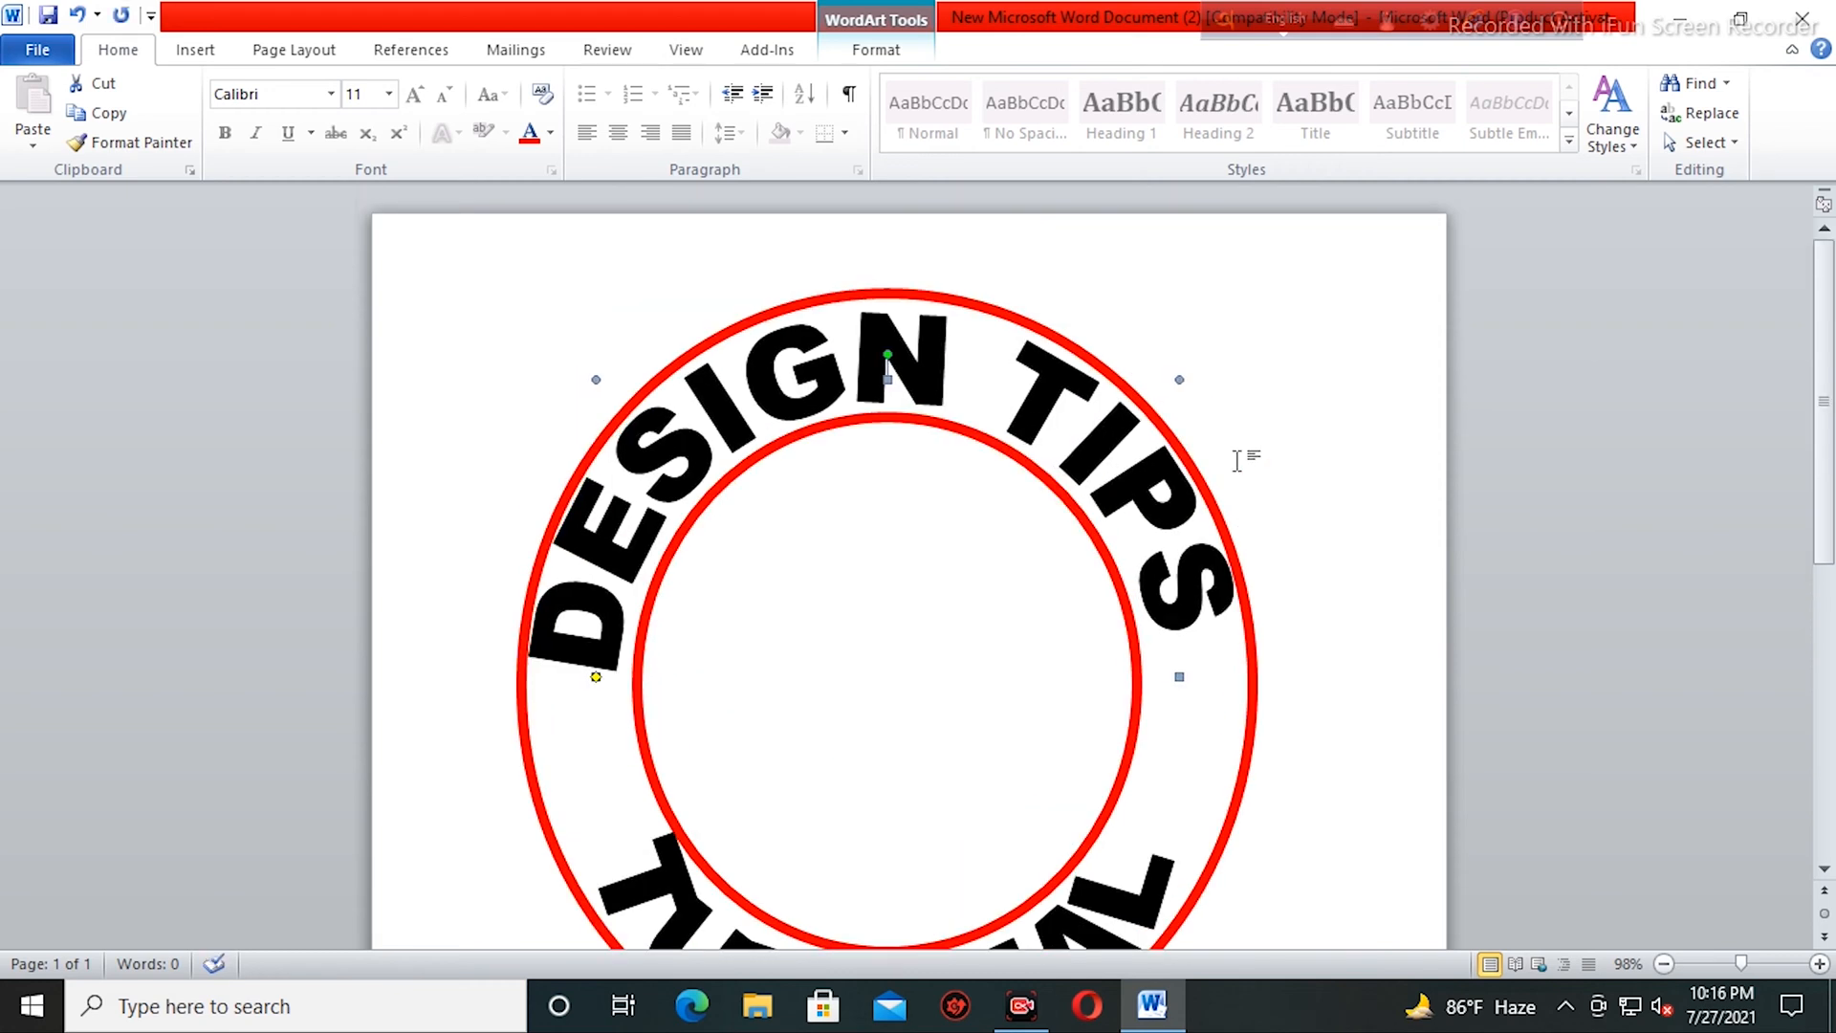
key(Right)
click(1383, 262)
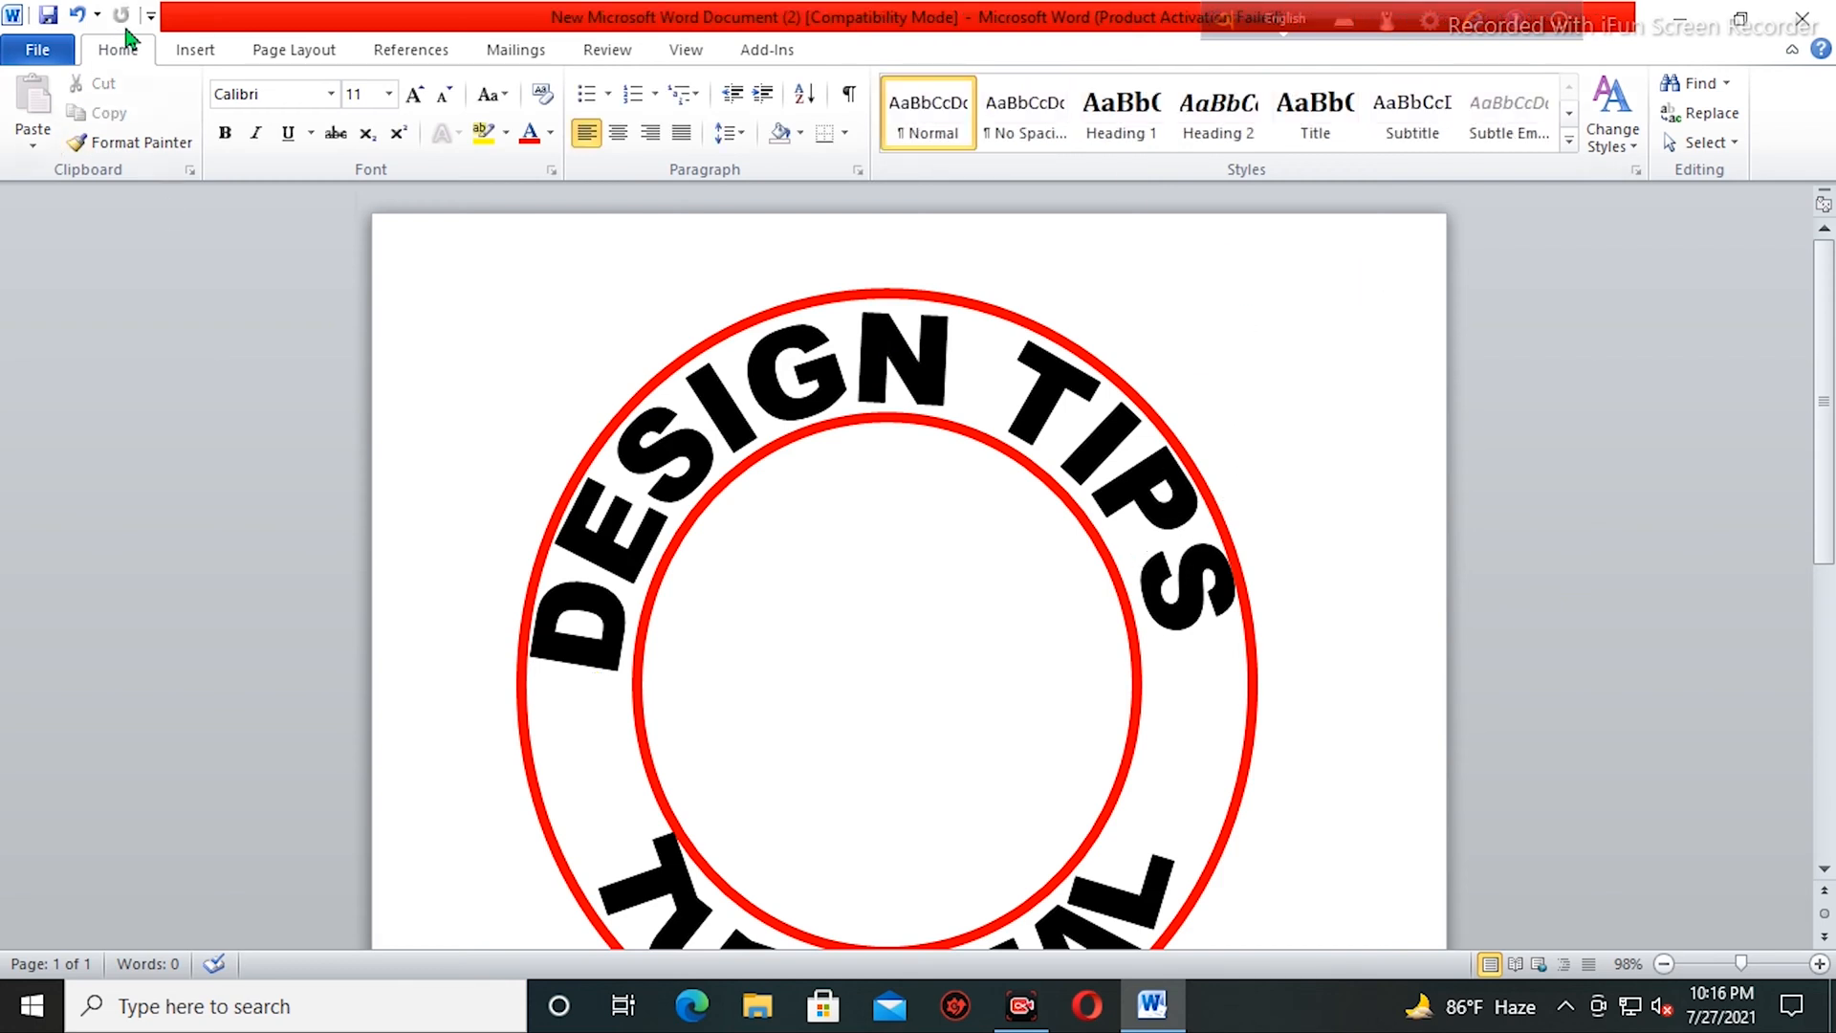
- Draw a five-point star about 1.01" high and 0.8" wide in the ring's left band, between the two texts
click(294, 53)
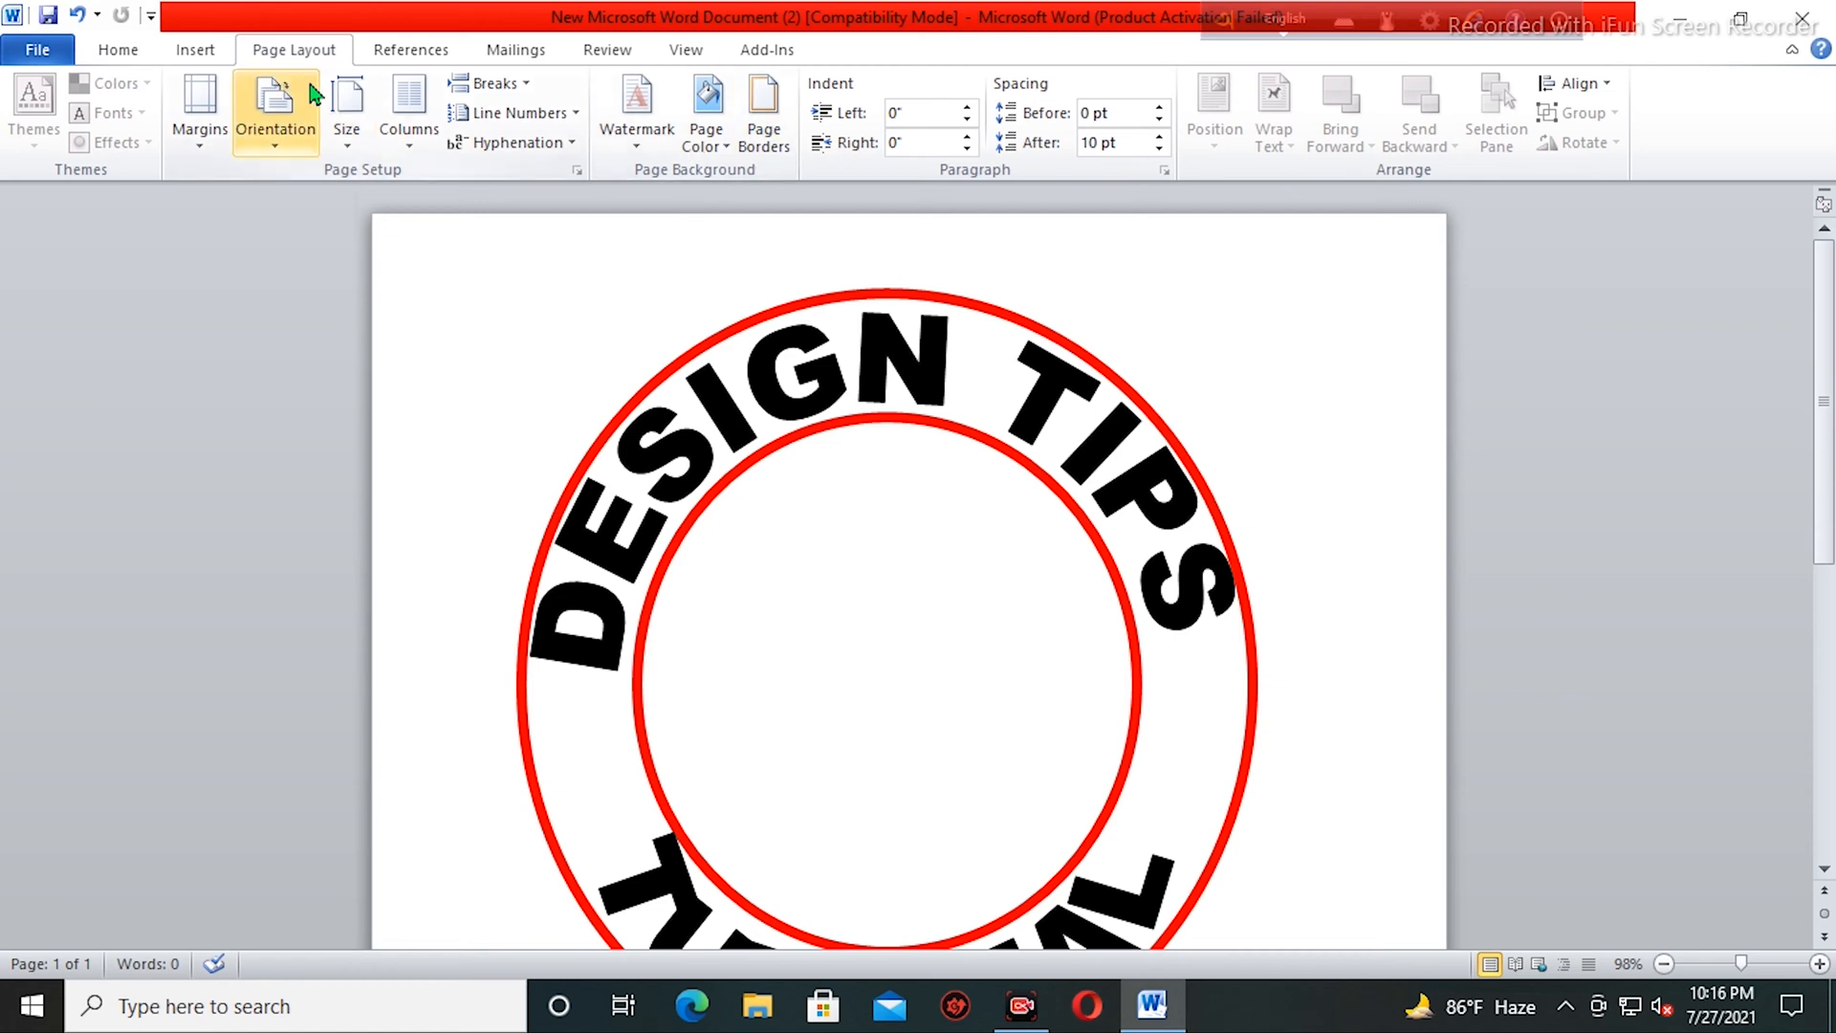
click(195, 50)
click(393, 119)
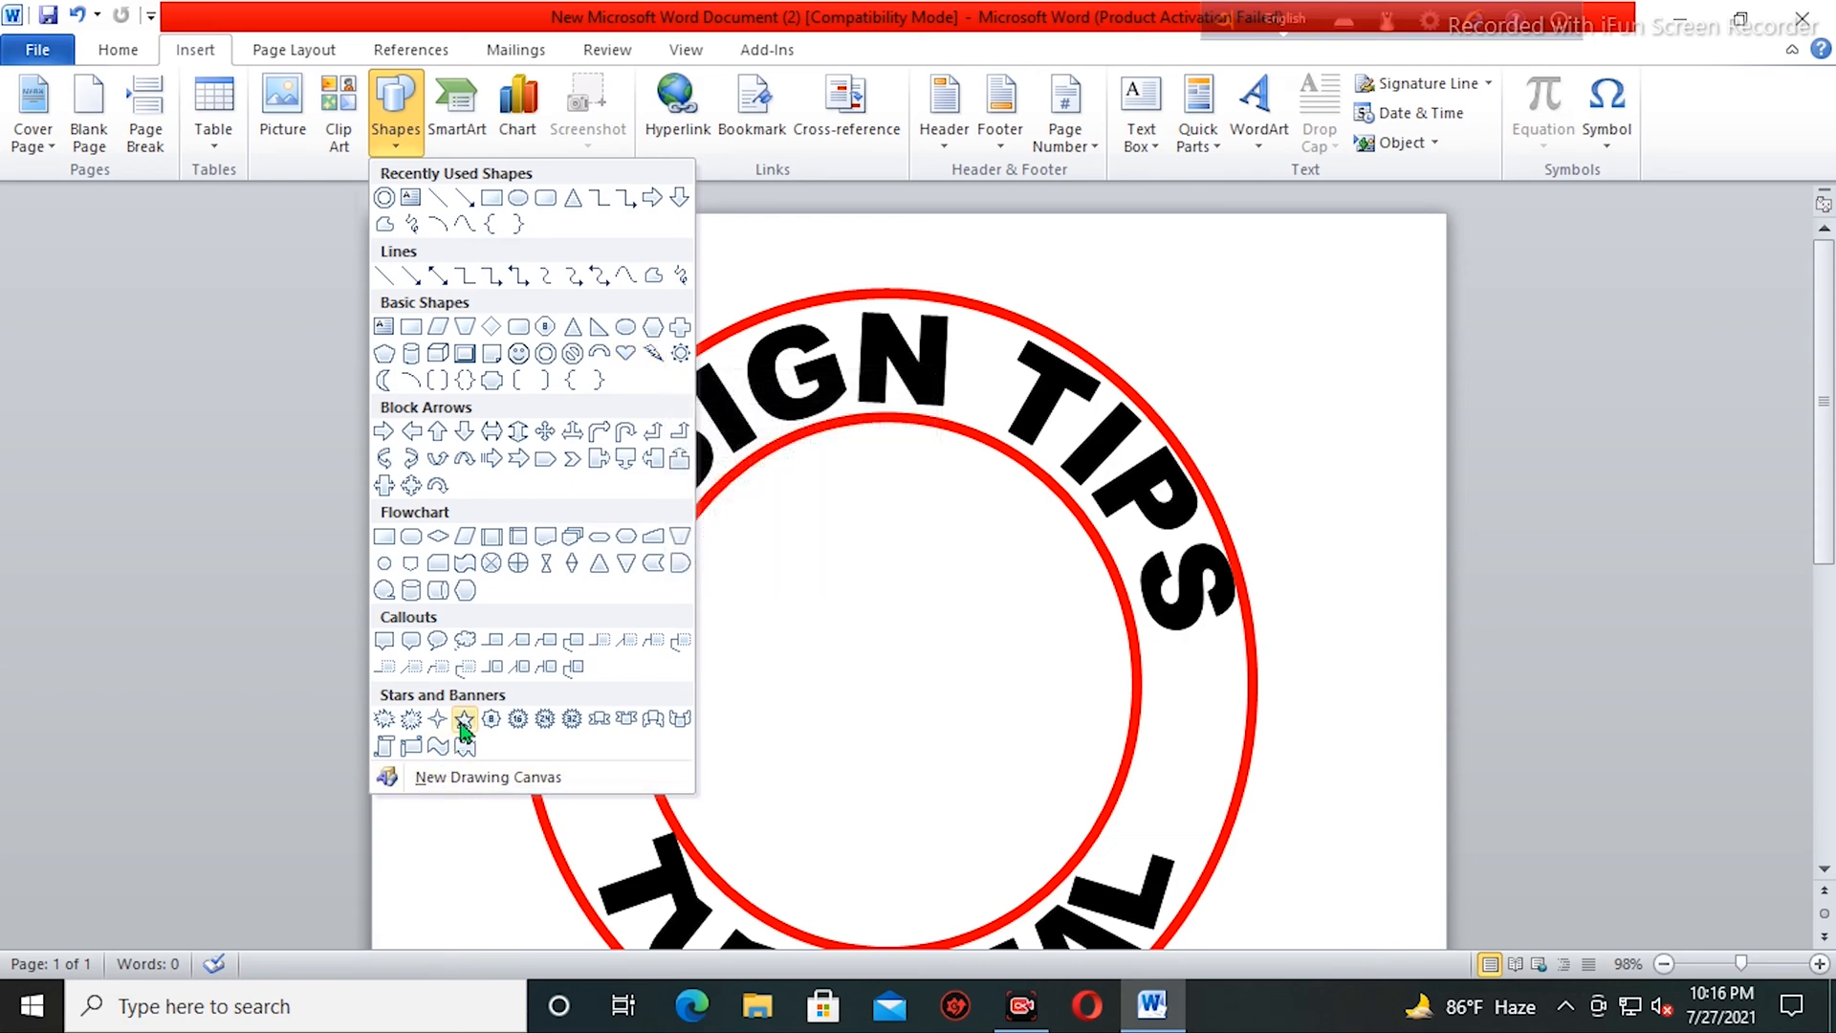
click(465, 719)
scroll(691, 823, down, 3)
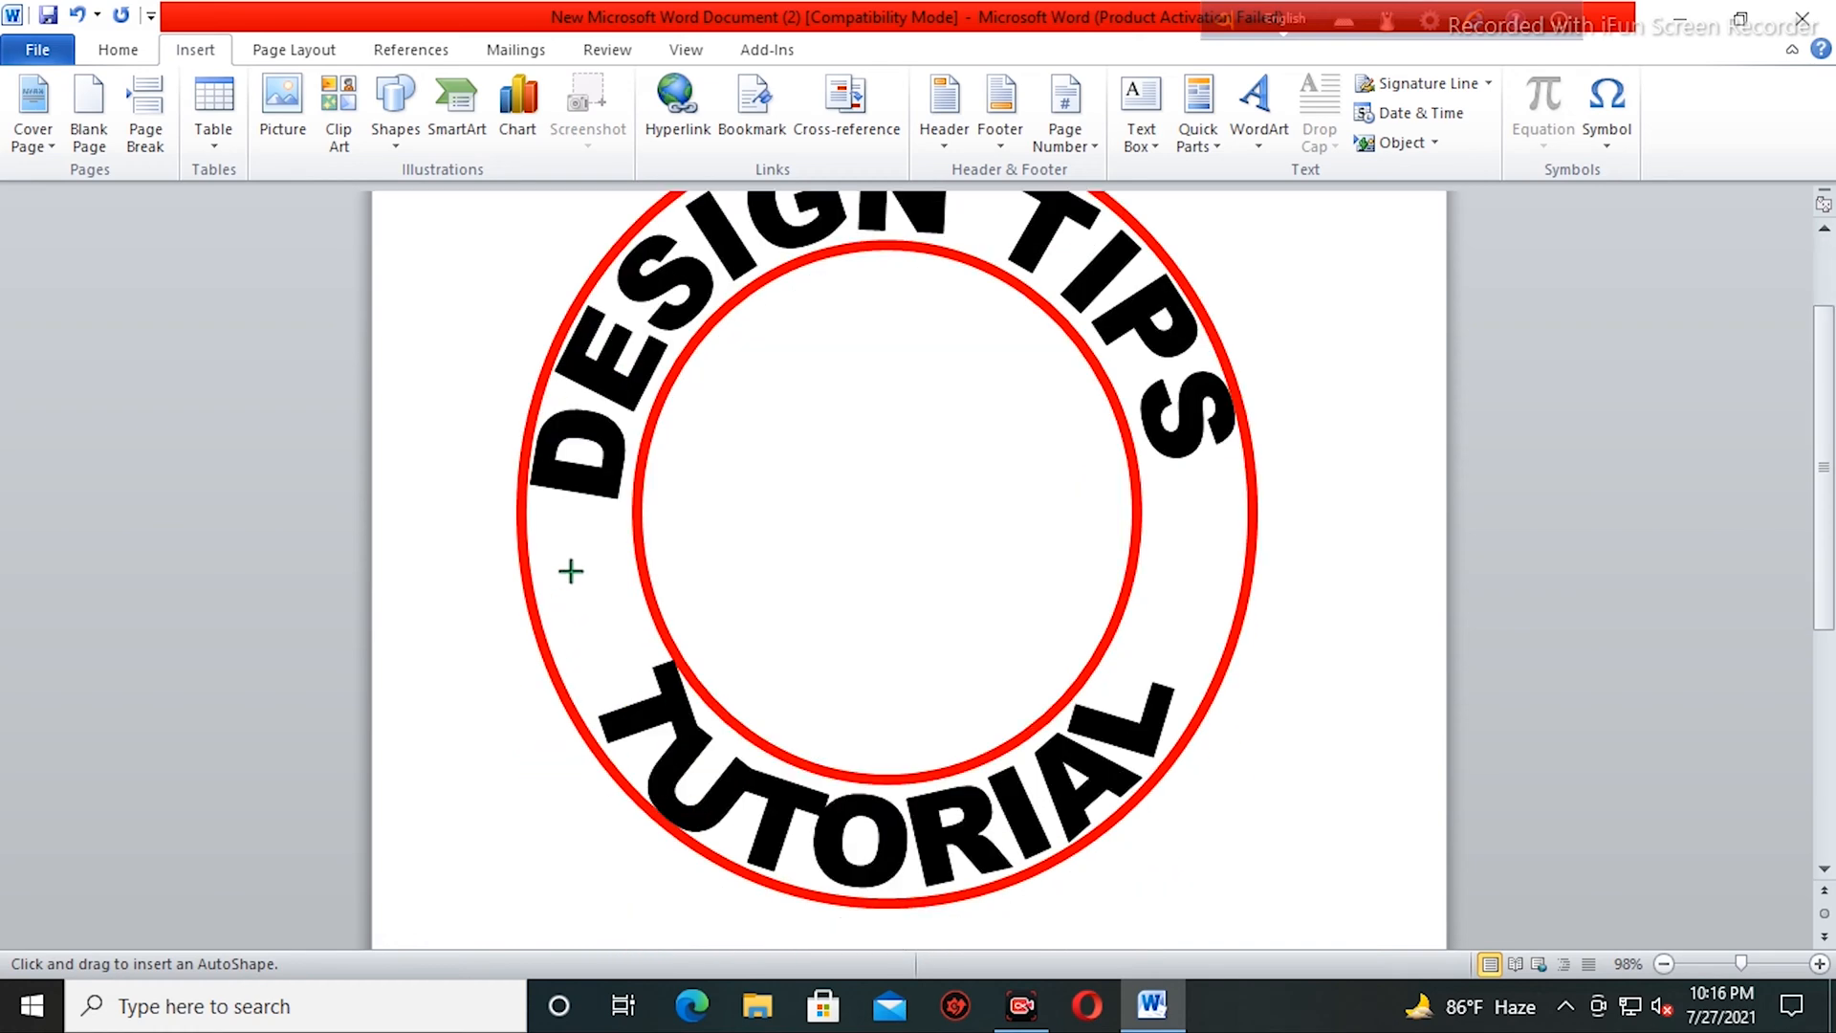
drag(561, 554, 662, 681)
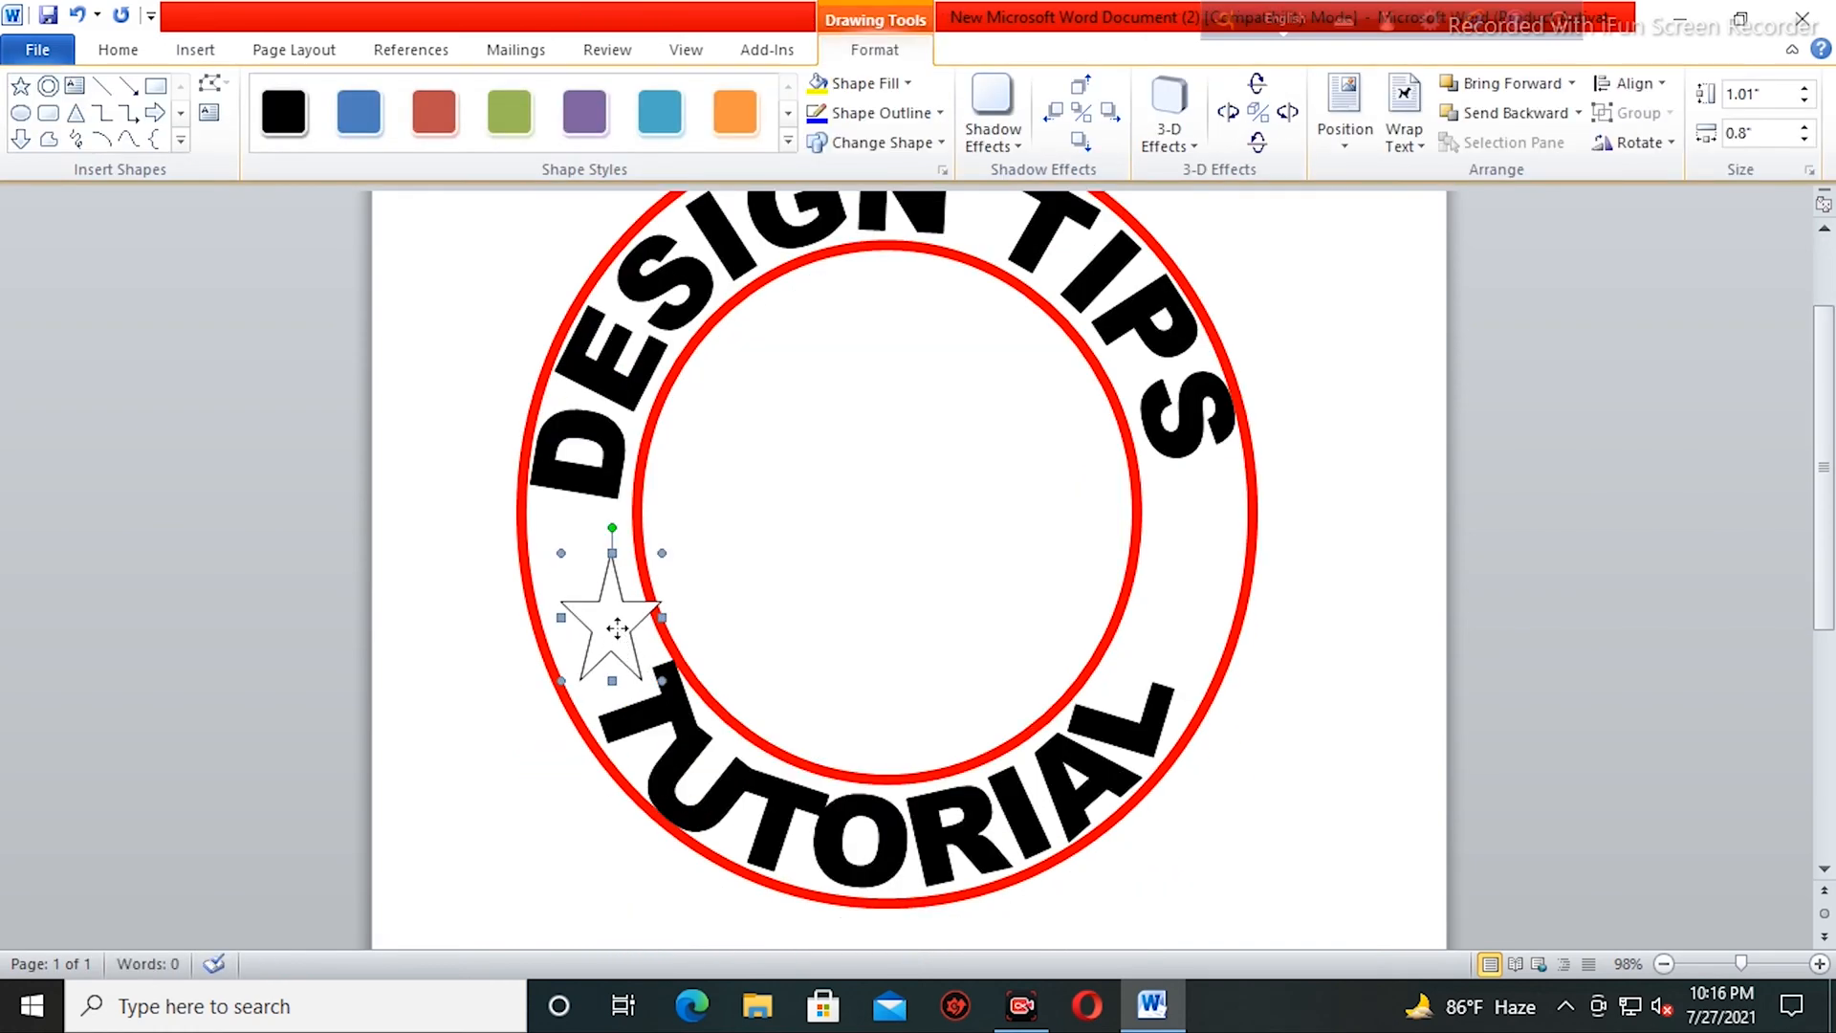
drag(596, 600, 599, 603)
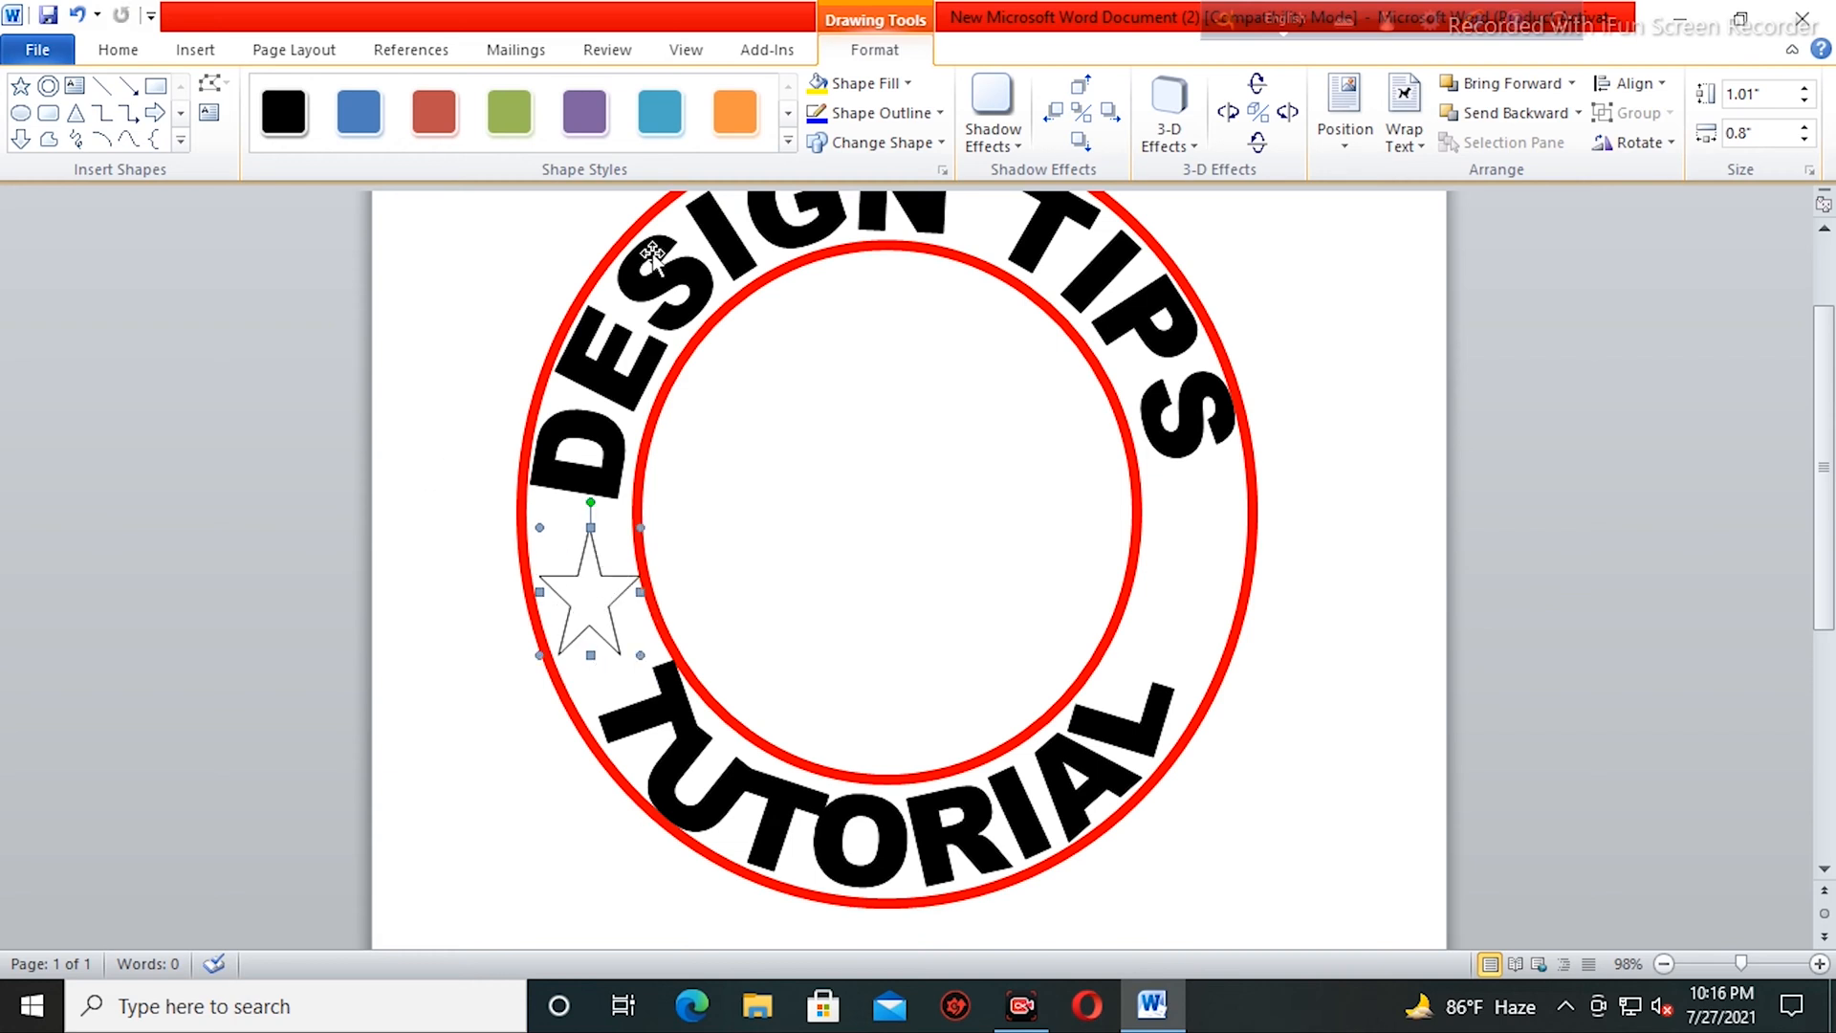
- Set the star's text wrapping to In Front of Text and place a copy of it in the ring's right band
click(1408, 144)
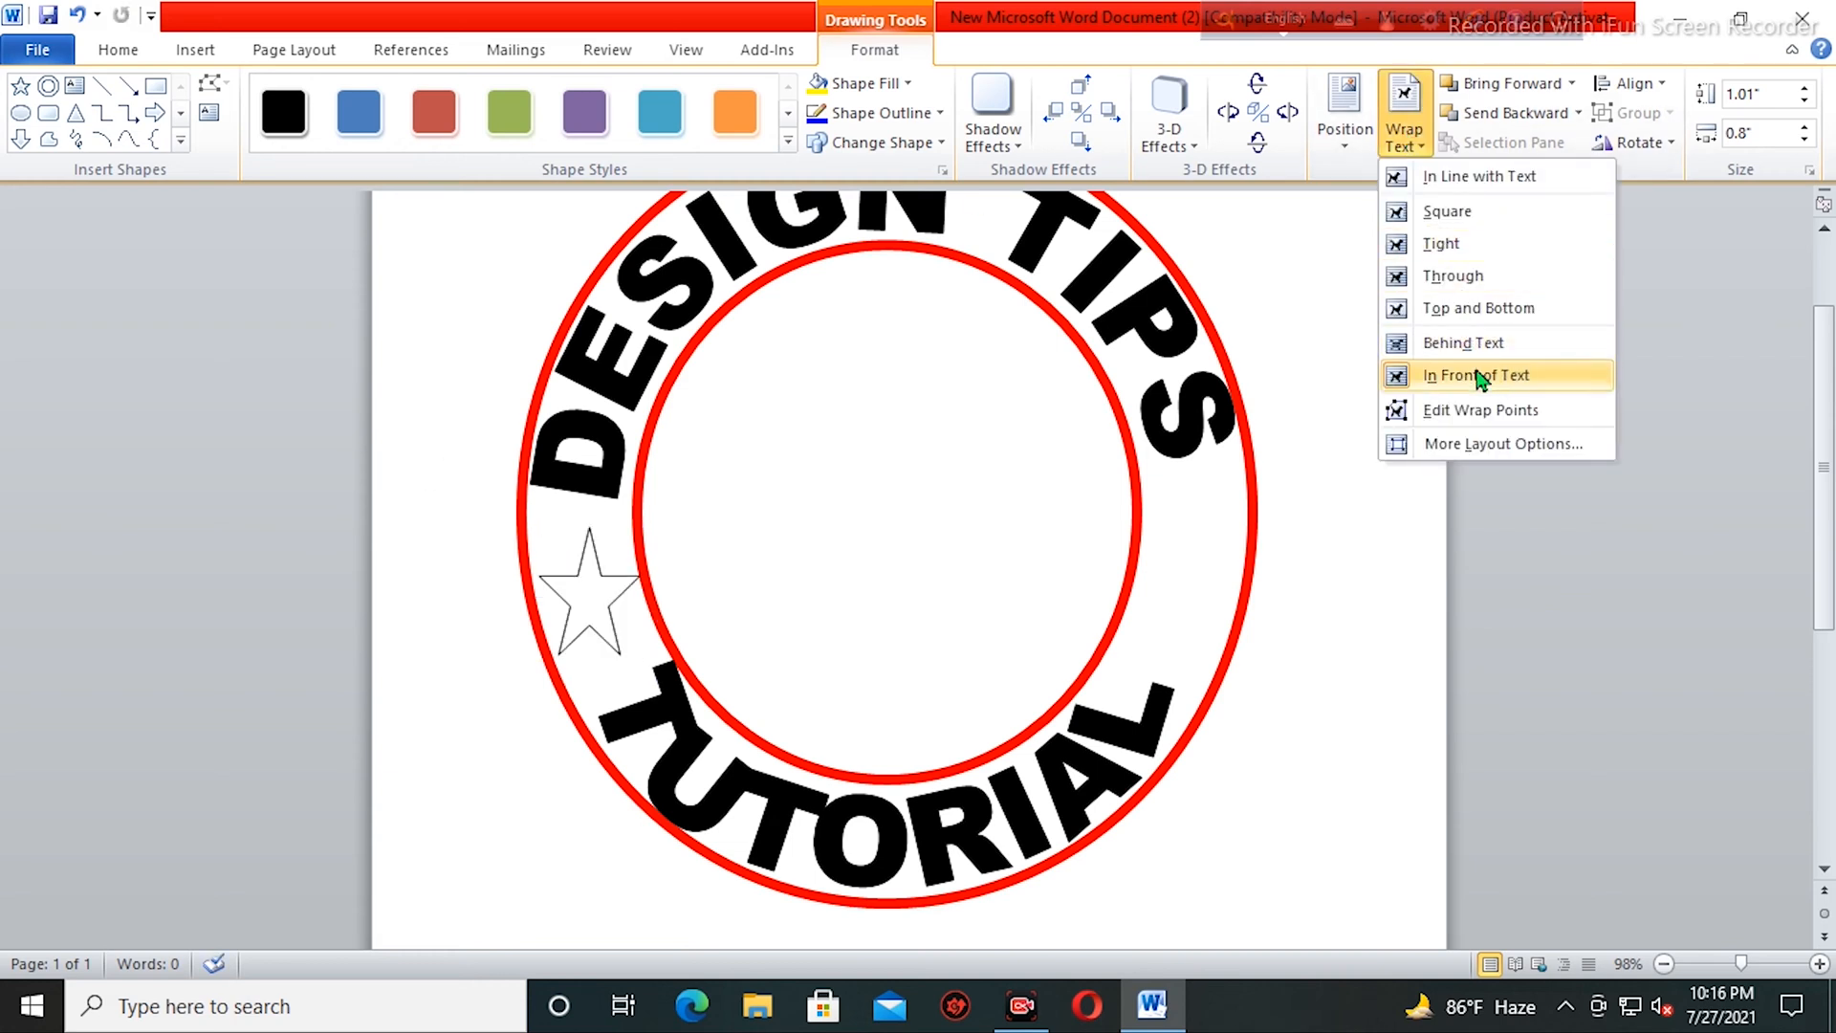
click(1435, 374)
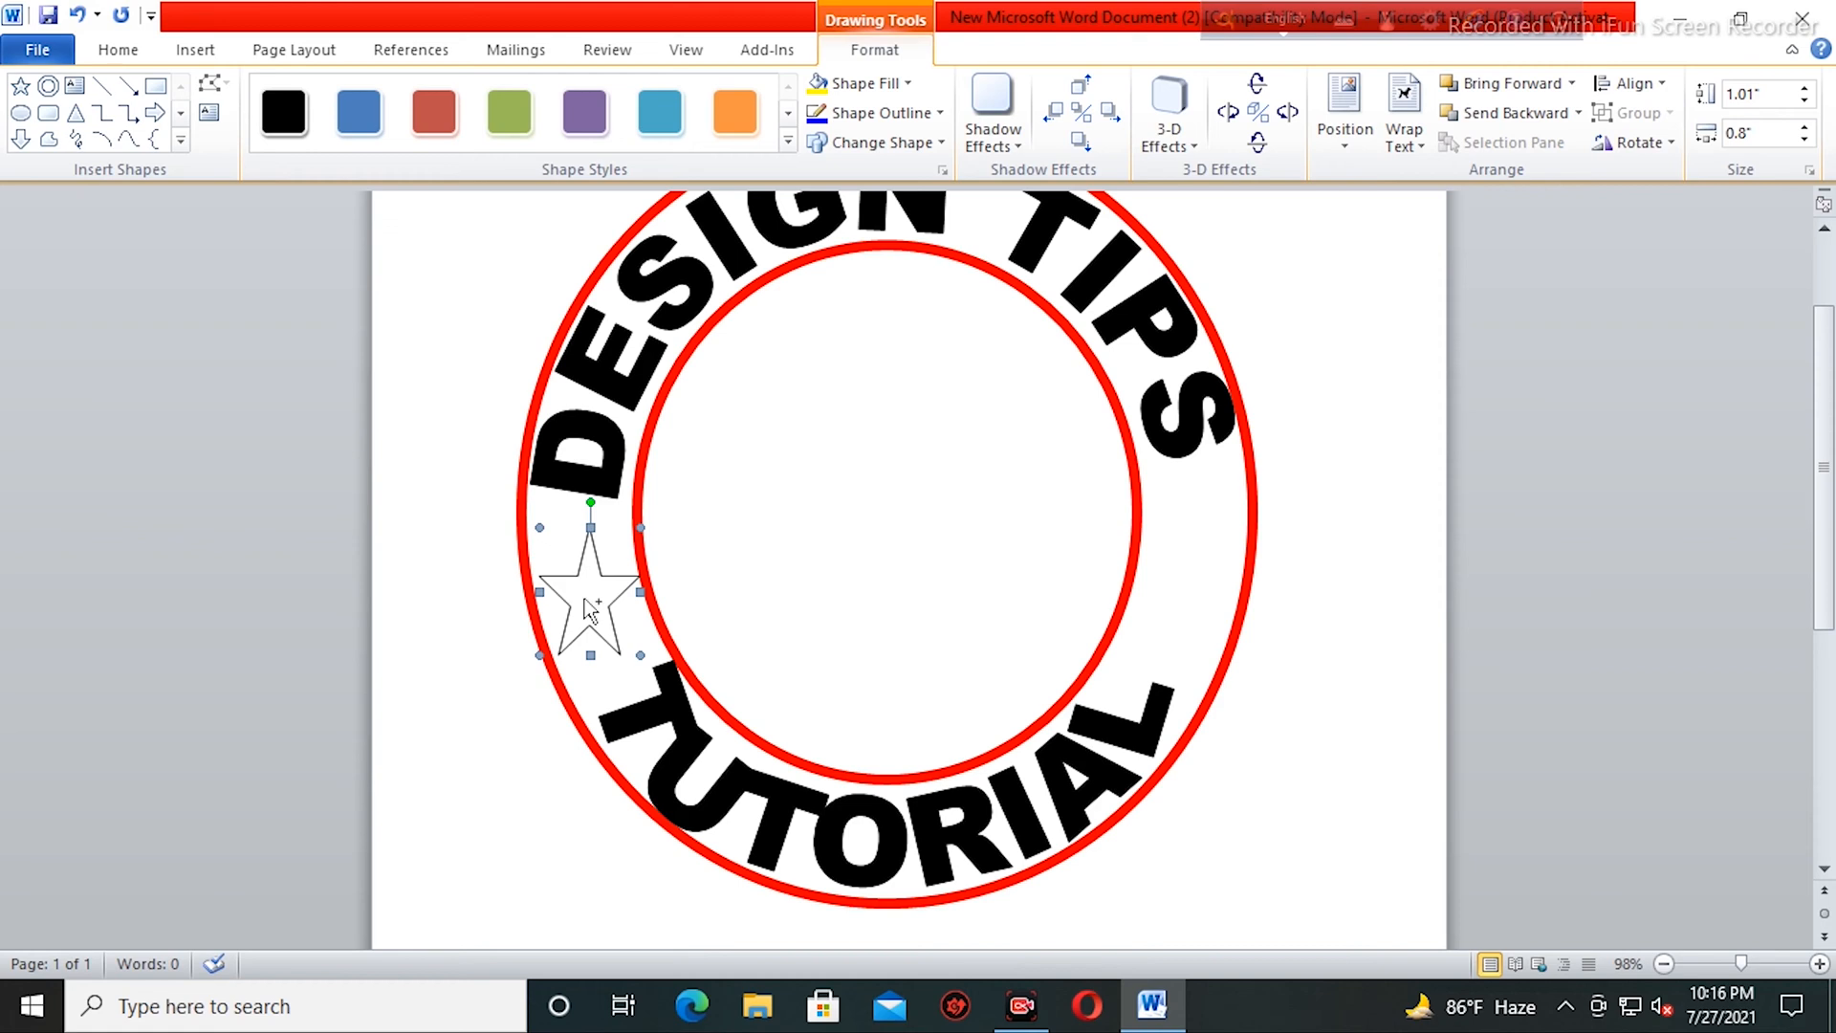
drag(595, 600, 1198, 561)
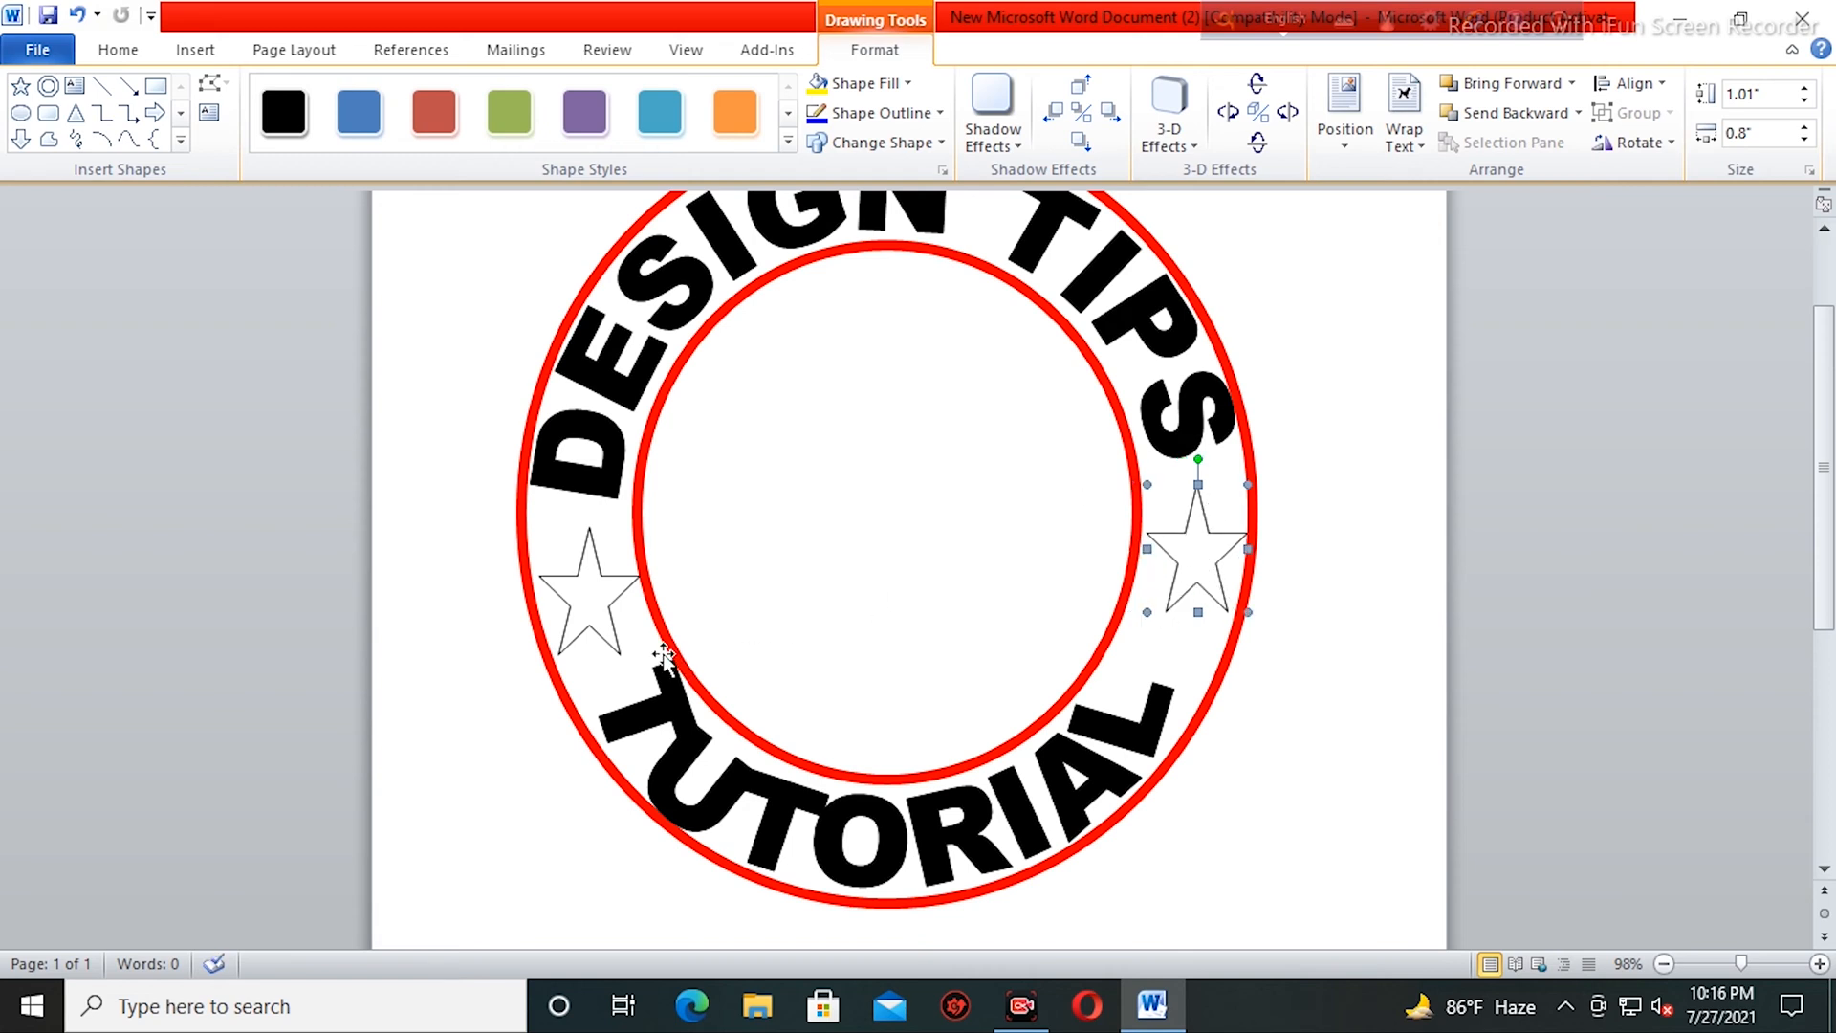
- Shrink the left star to about 0.93" high and 0.73" wide and nudge it to sit centred between the ring's edges
click(588, 607)
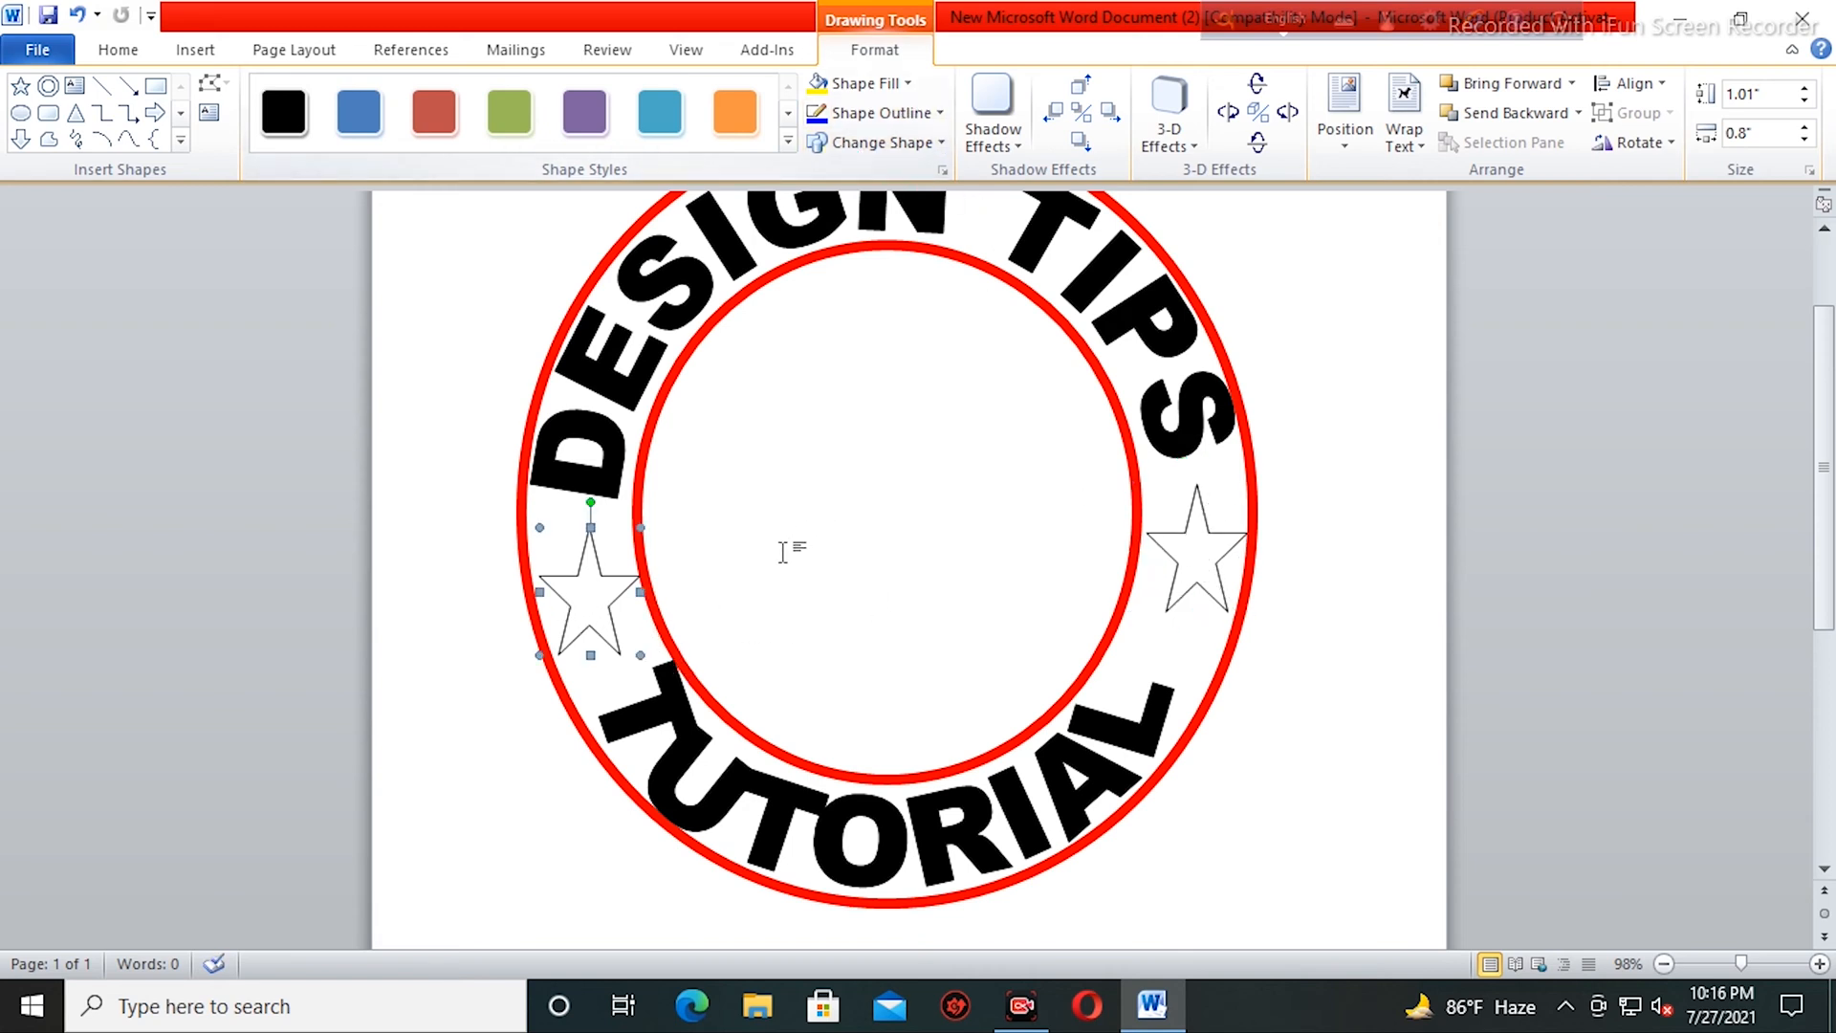
drag(638, 528, 632, 539)
key(ctrl+Right)
key(ctrl+Right)
key(ctrl+Right)
key(ctrl+Right)
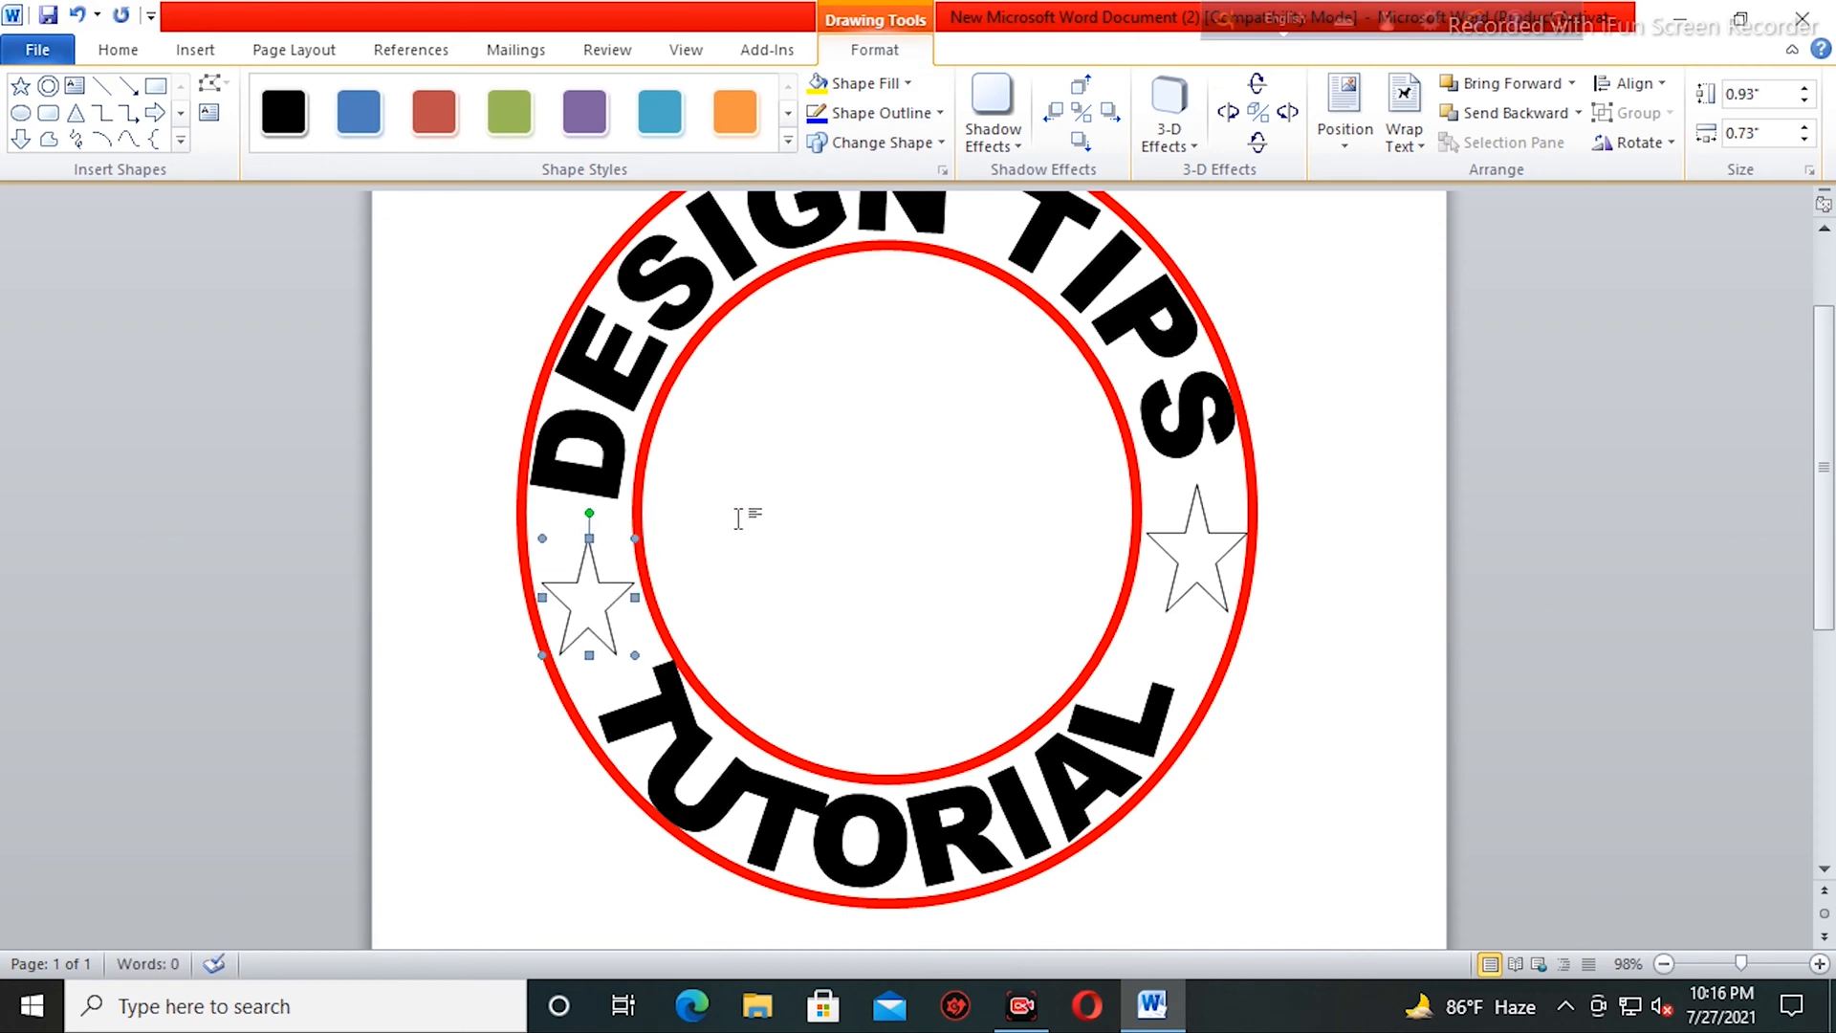
key(ctrl+Up)
key(ctrl+Up)
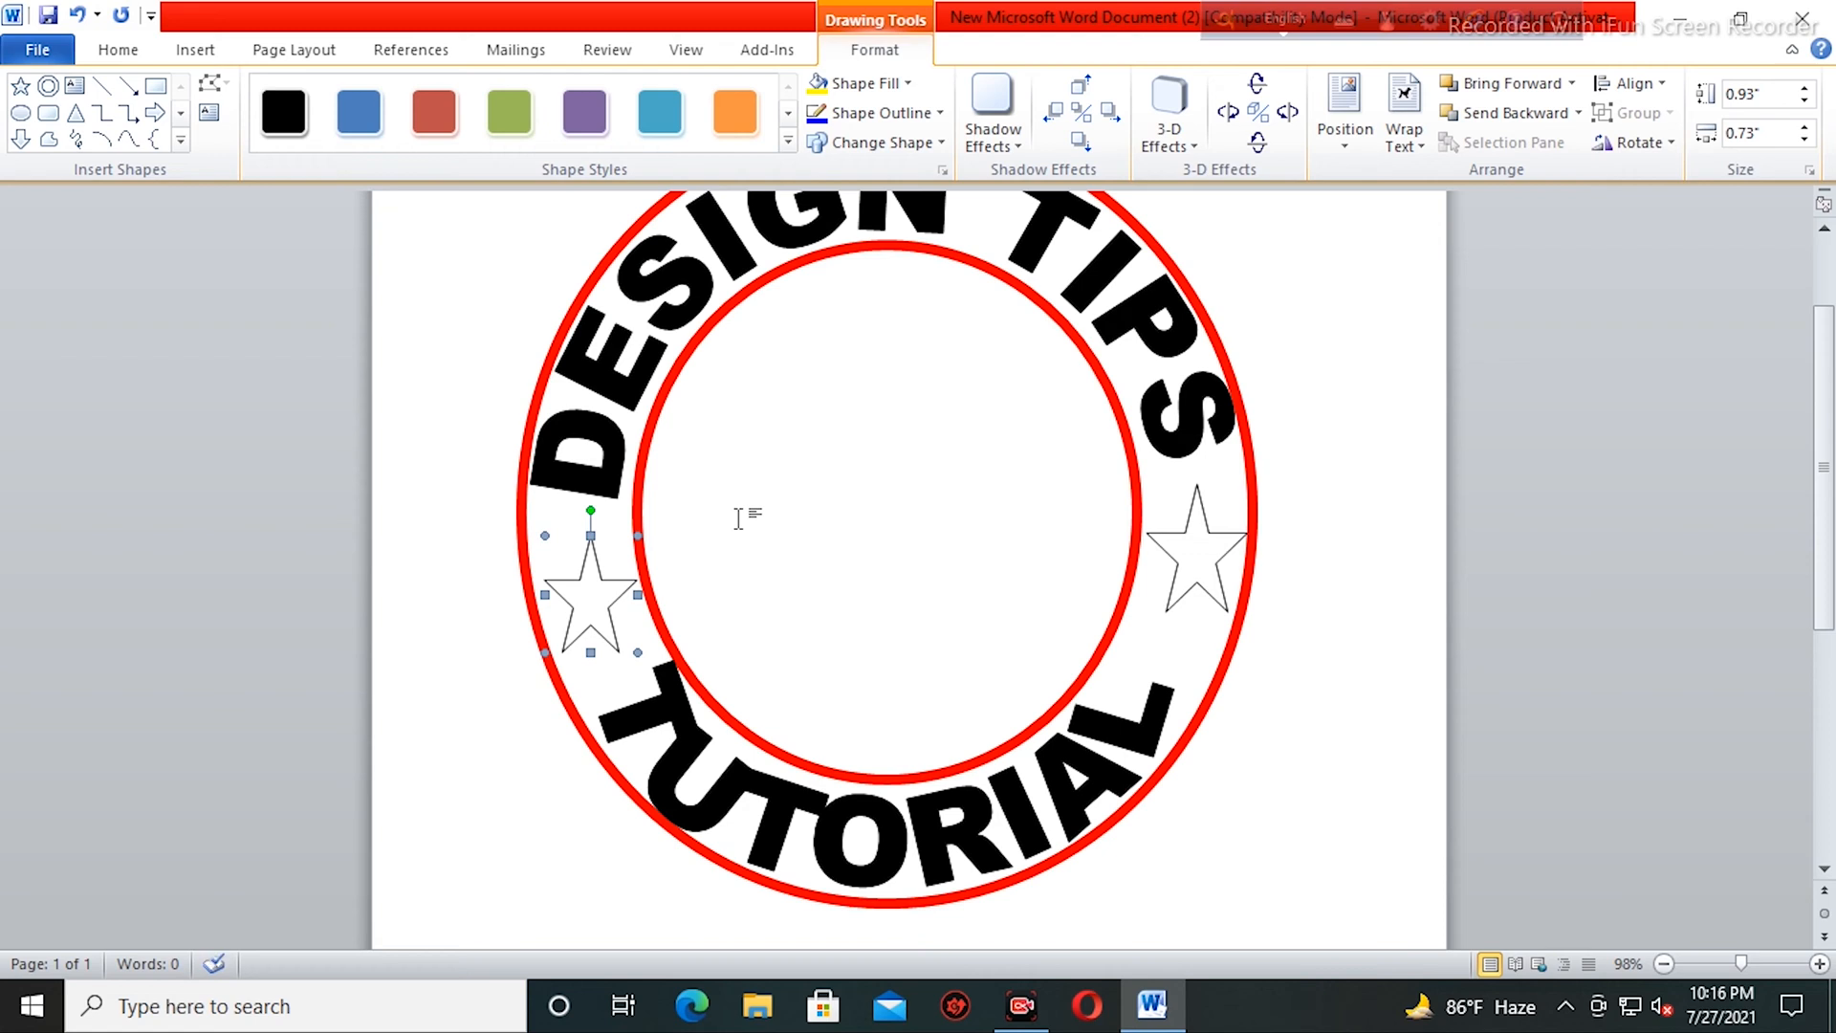
key(ctrl+Down)
key(ctrl+Down)
key(ctrl+Down)
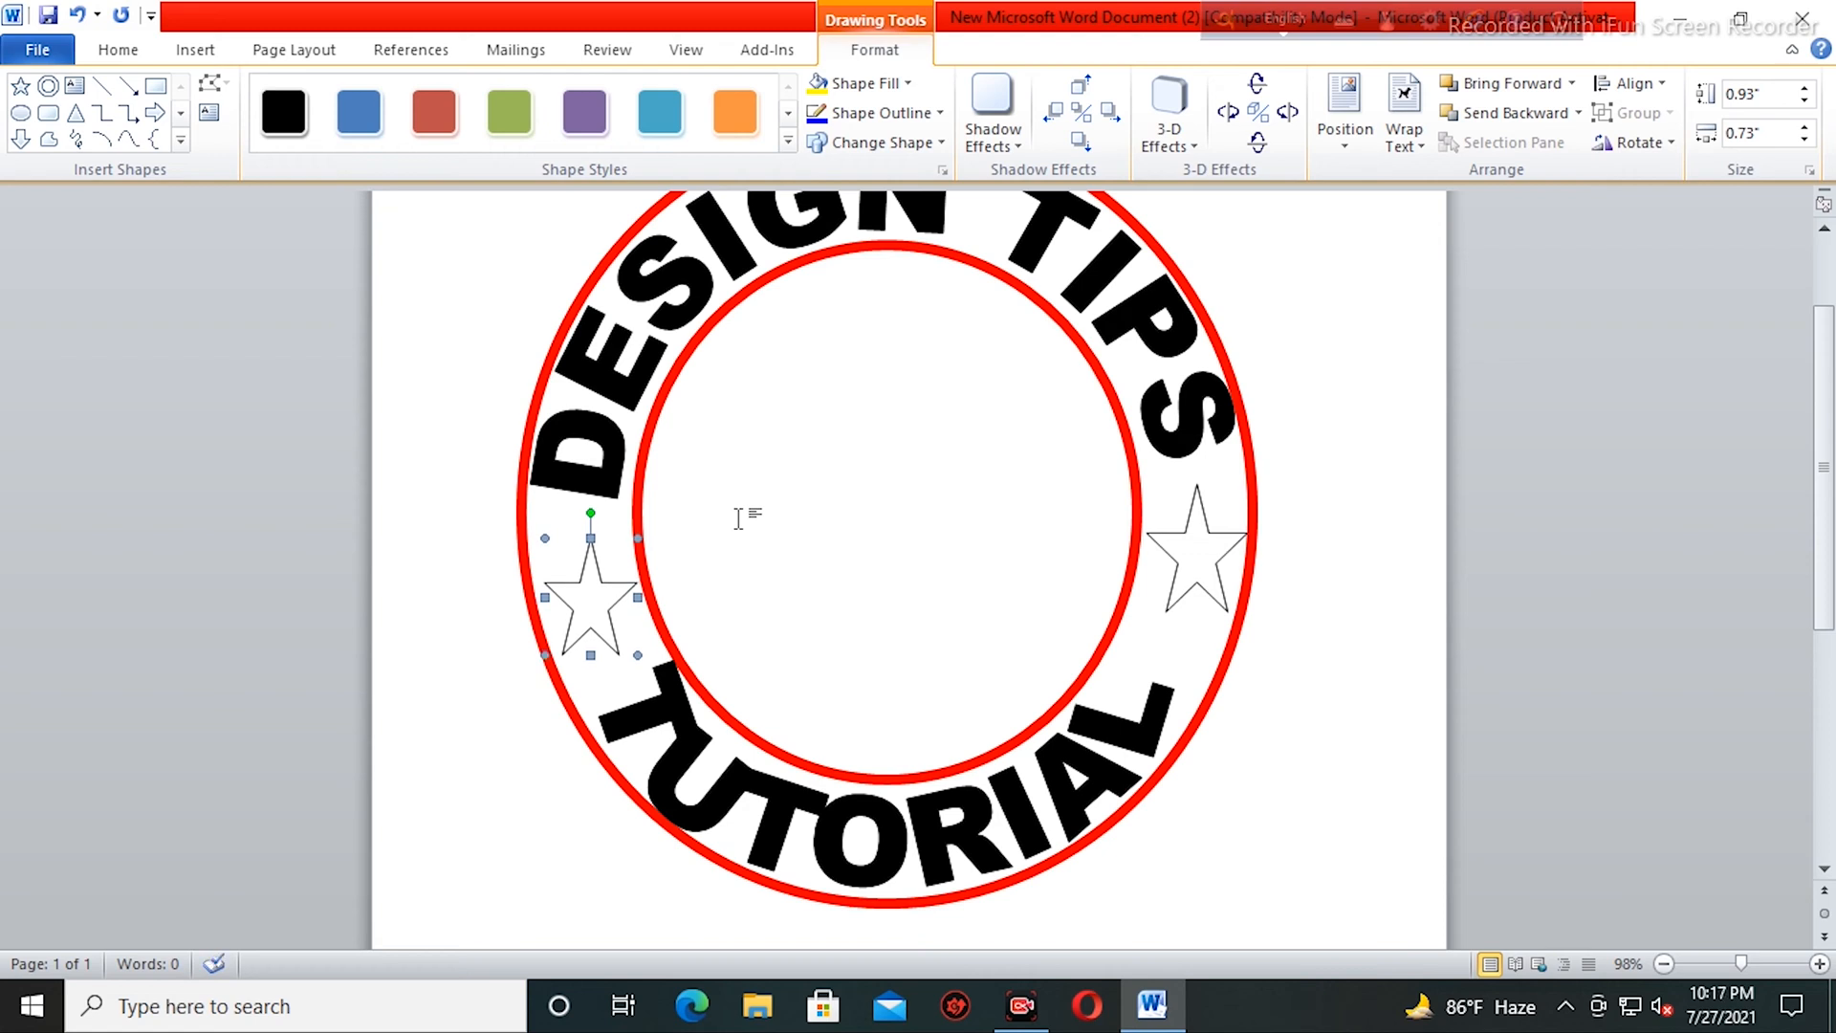
- Apply the white-filled shape style with a red outline to the left star
click(788, 141)
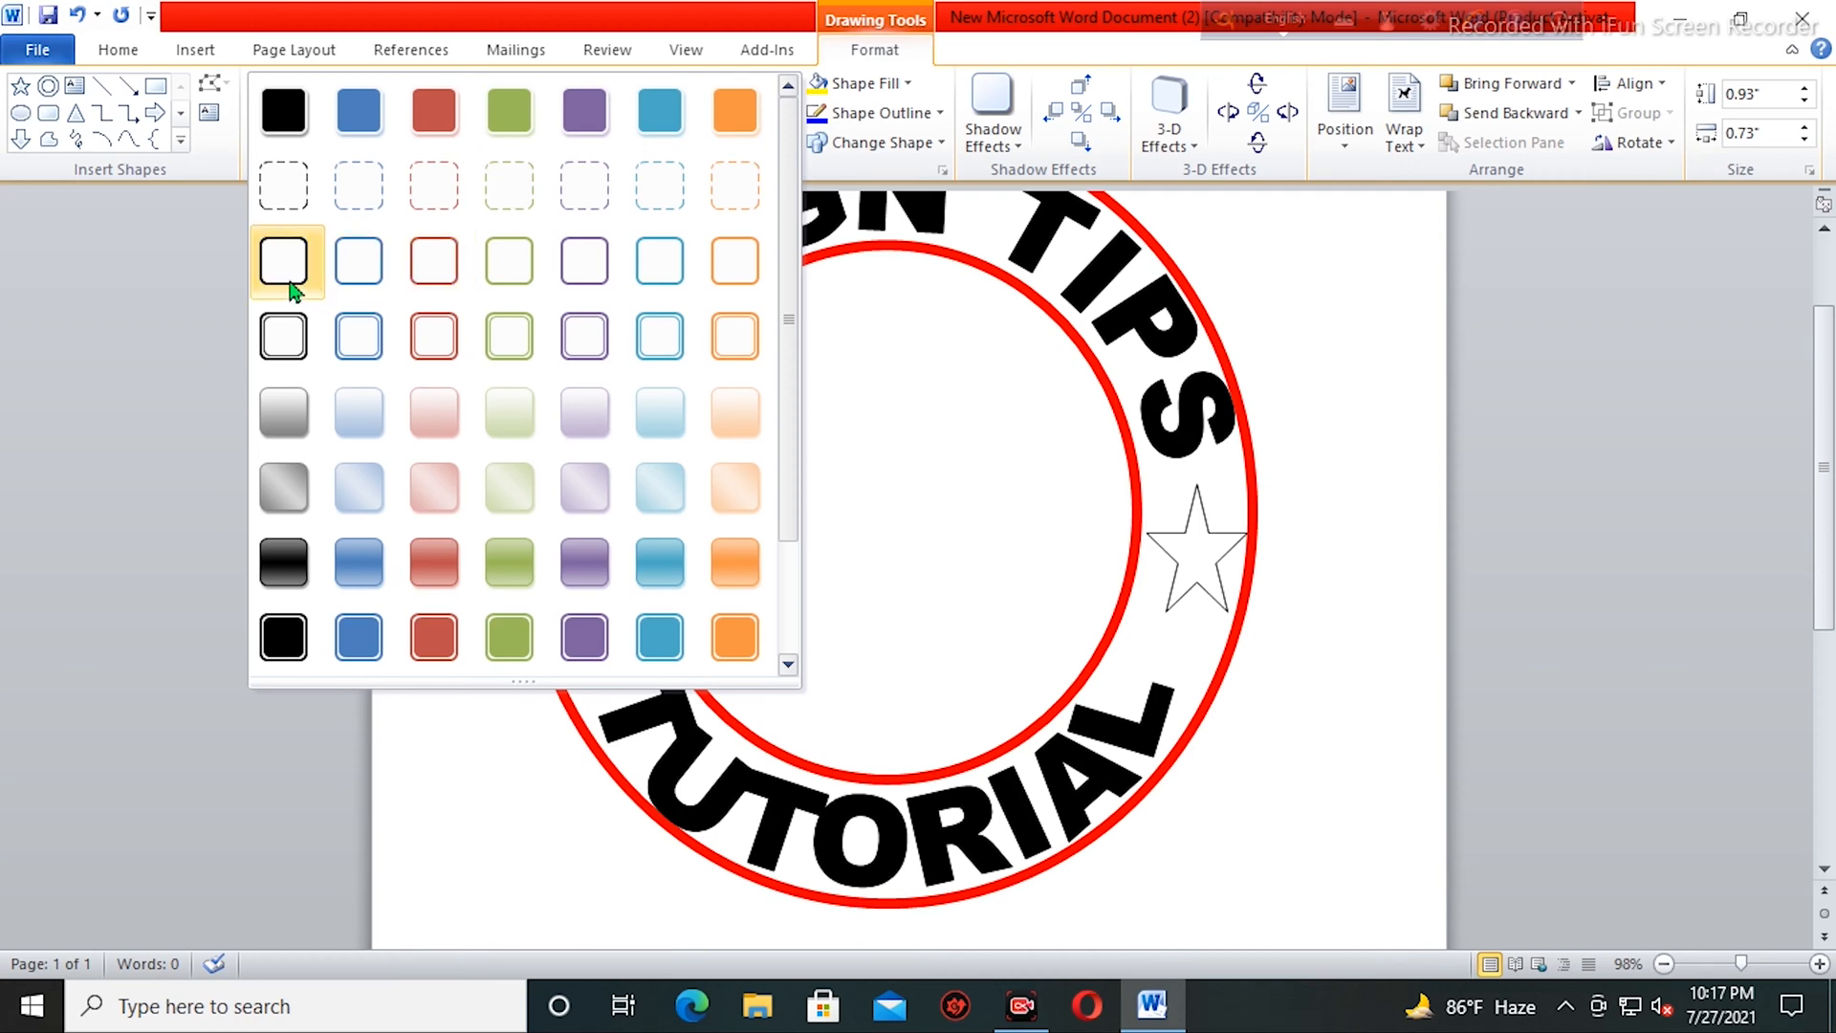
click(441, 287)
- Shrink the right star to about 0.9" high and 0.73" wide and nudge it down to about the left star's level
click(1208, 573)
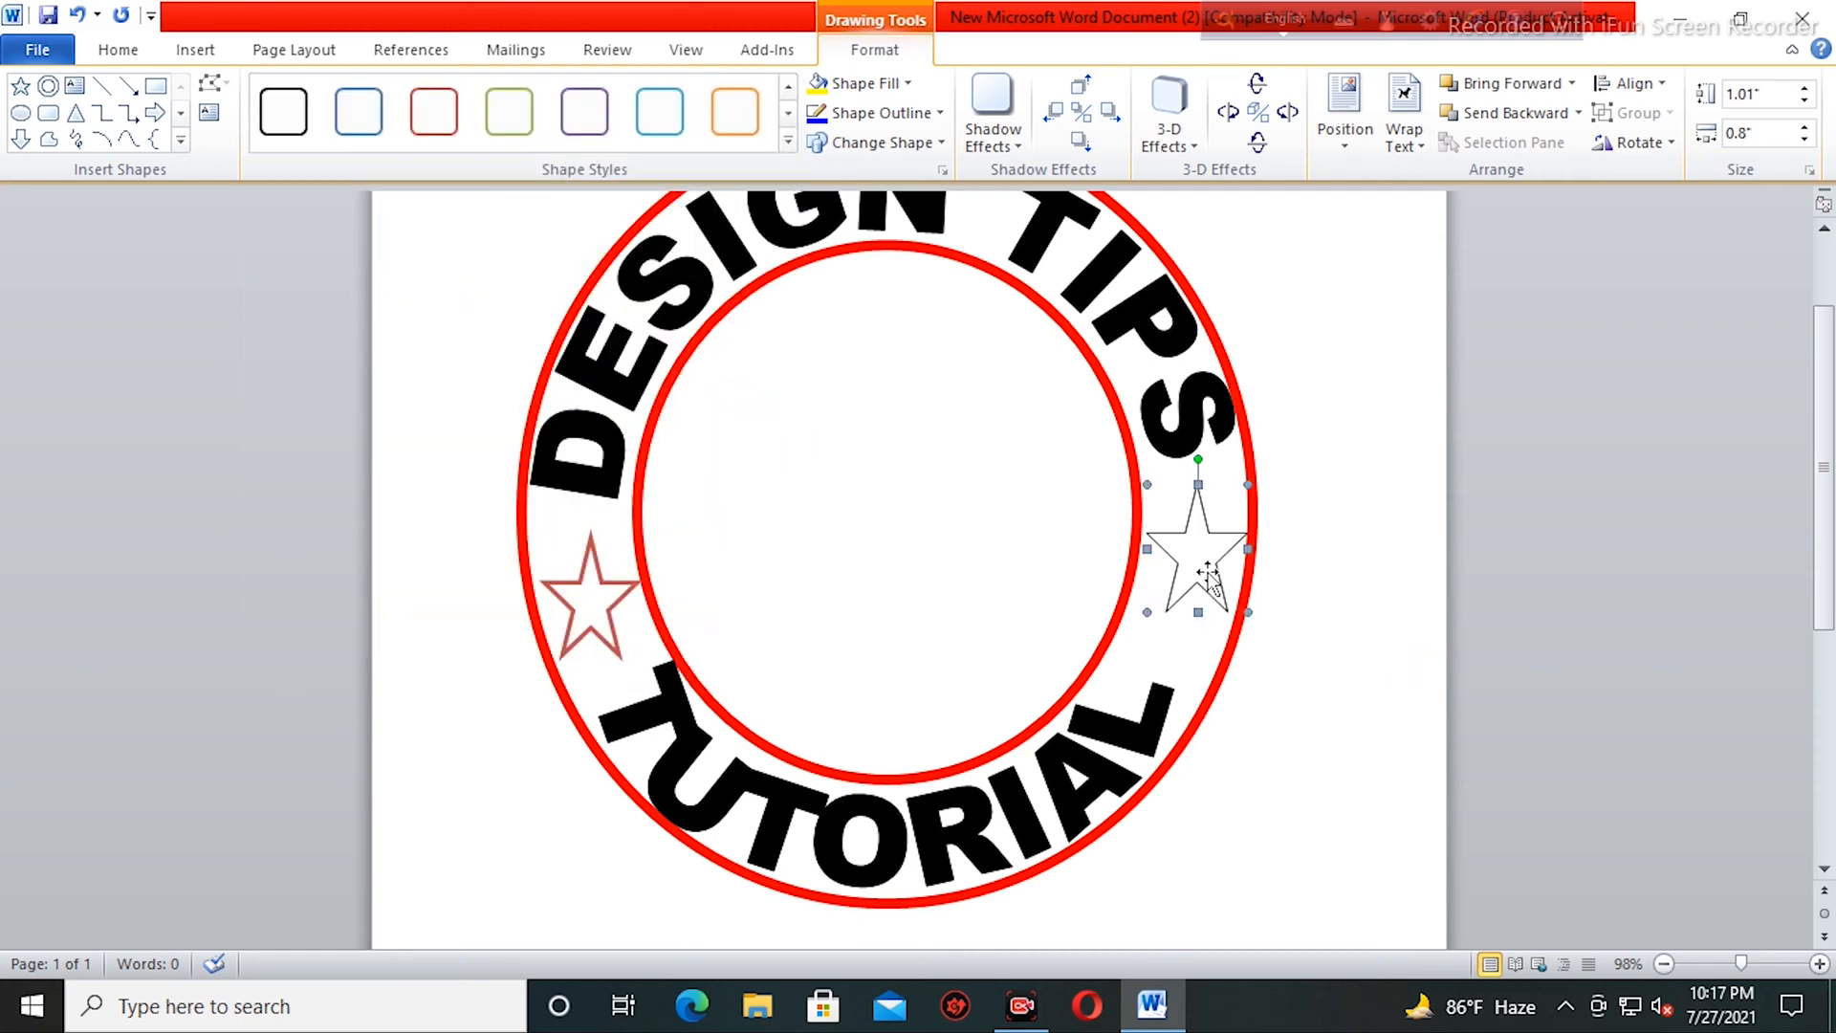
key(Down)
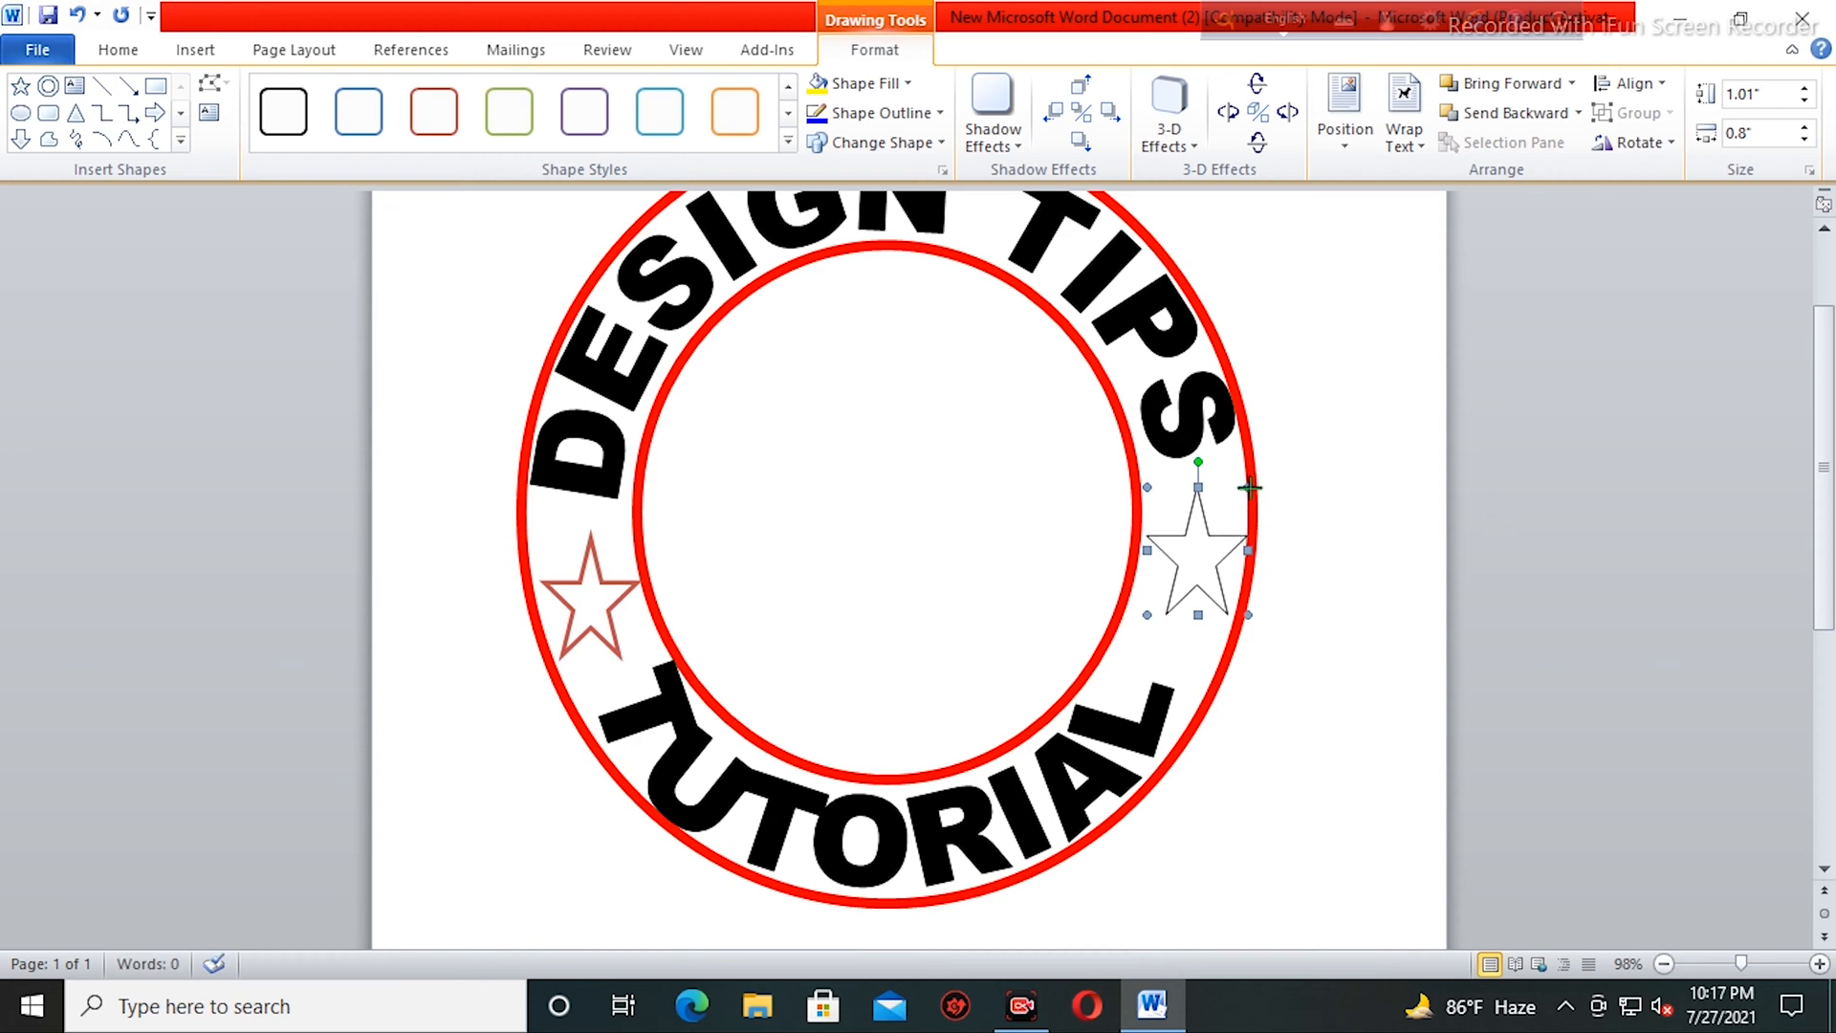
drag(1249, 487, 1240, 500)
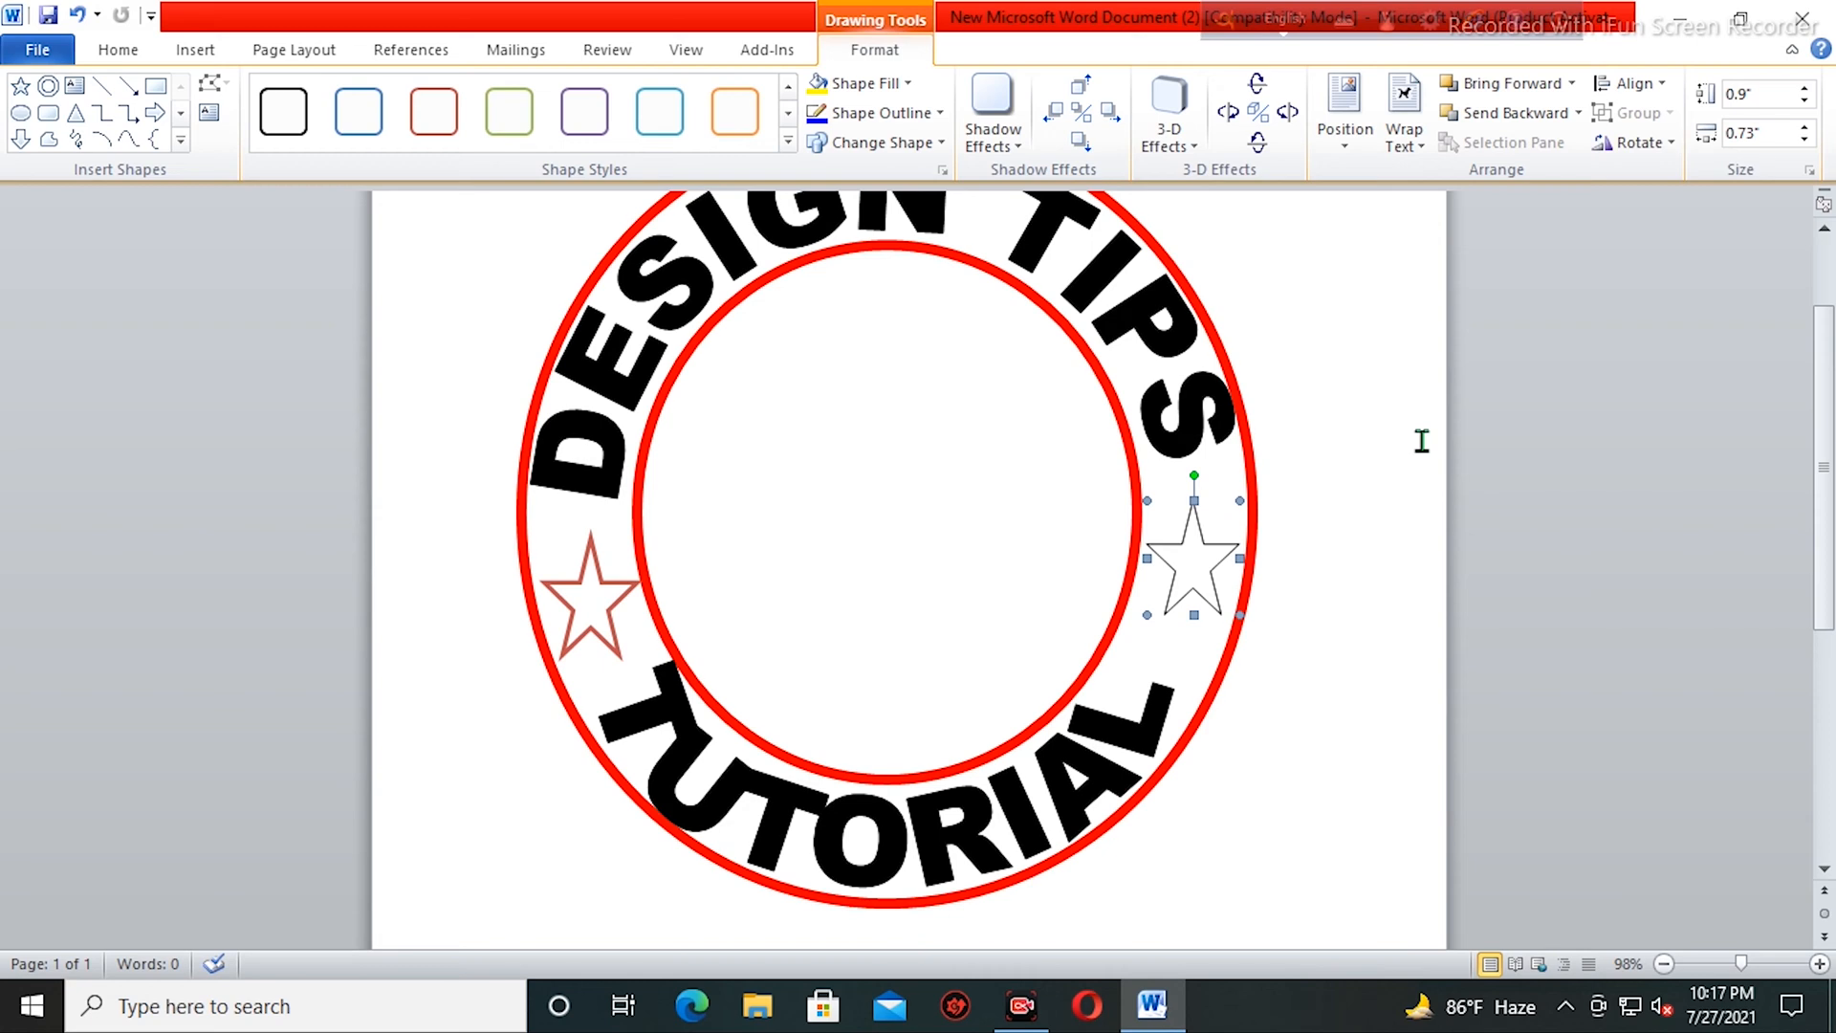
key(Down)
key(Down)
key(Down)
key(Down)
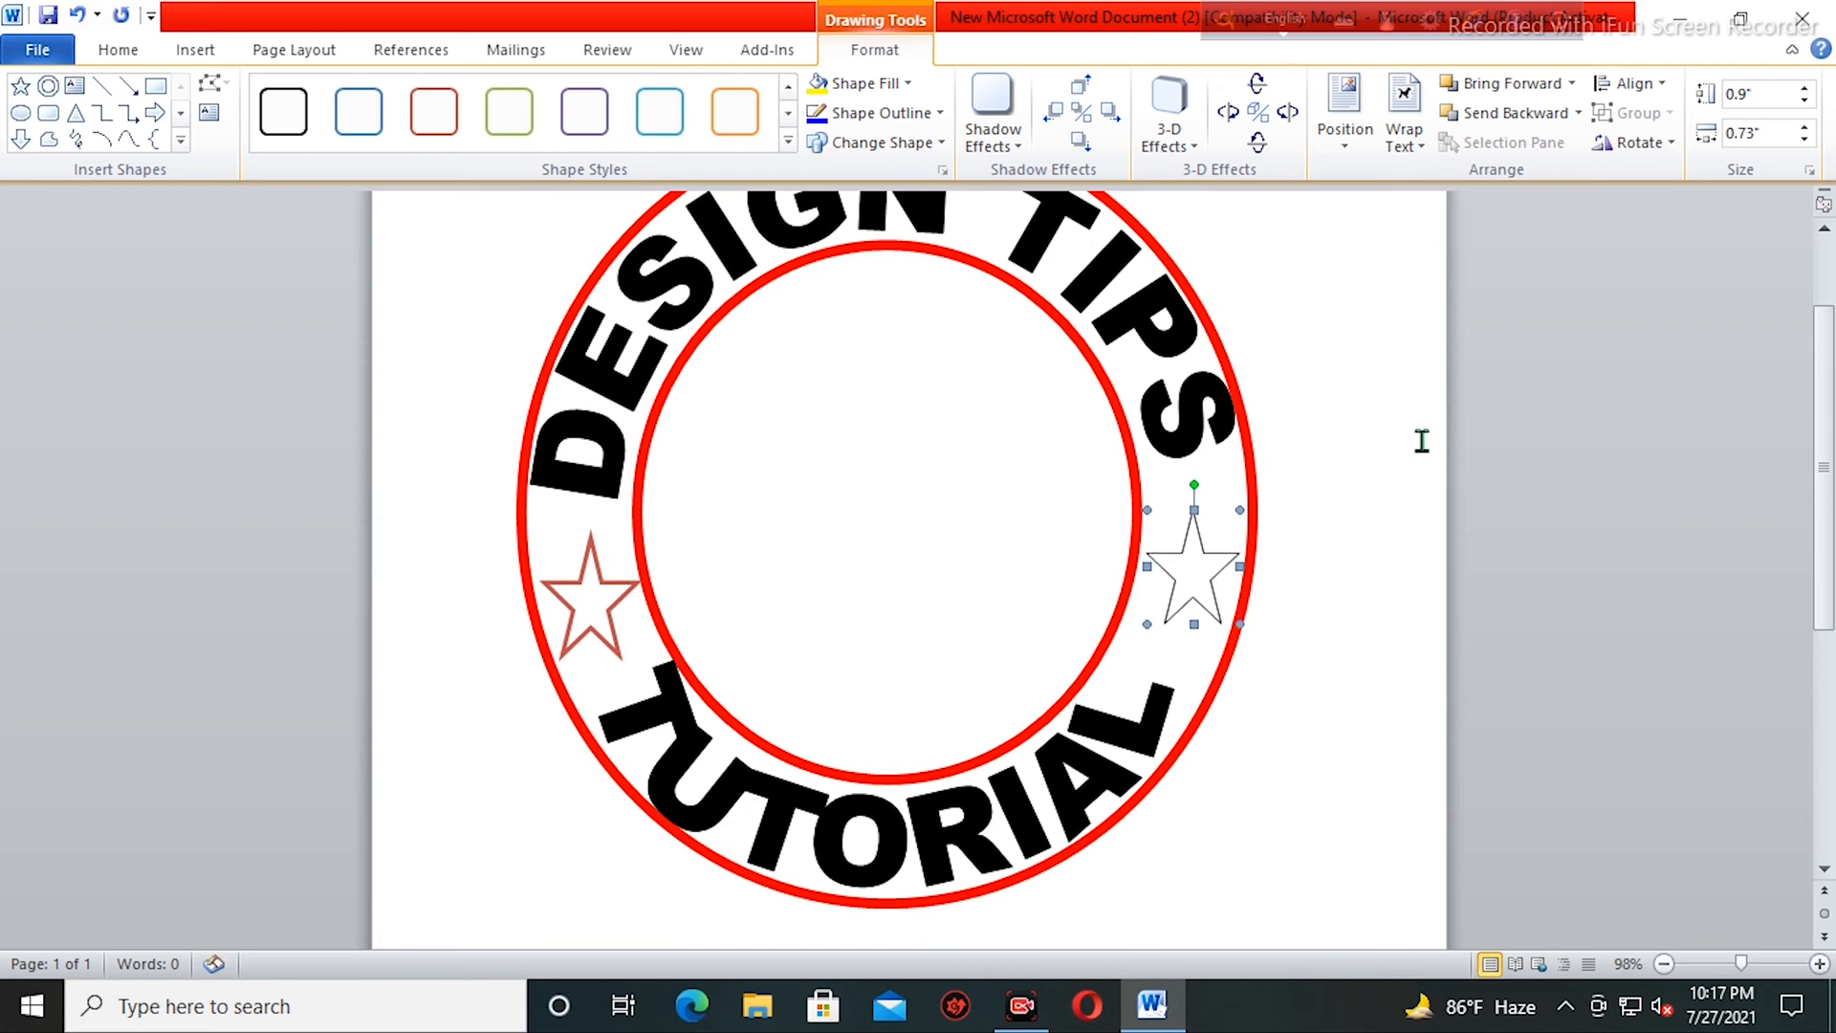
key(Down)
- Try nudging the curved "TUTORIAL" WordArt slightly to the right and return it to its place
click(1090, 784)
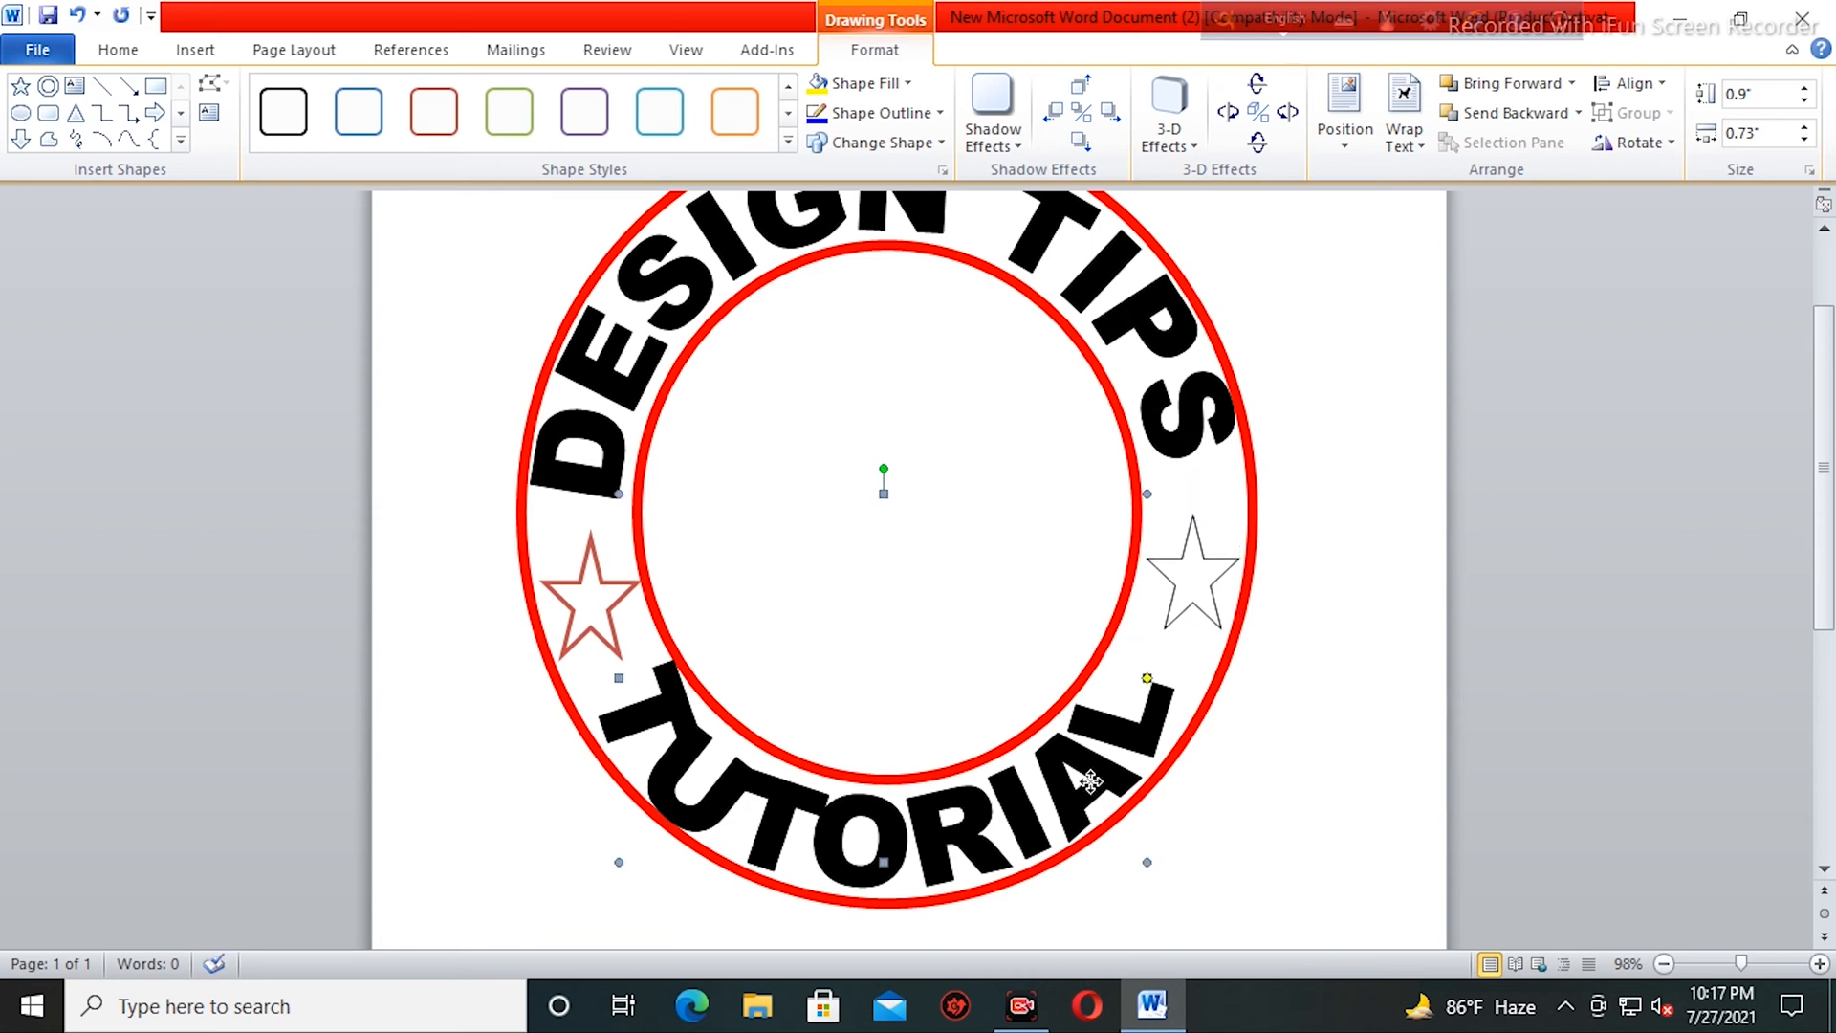
key(Right)
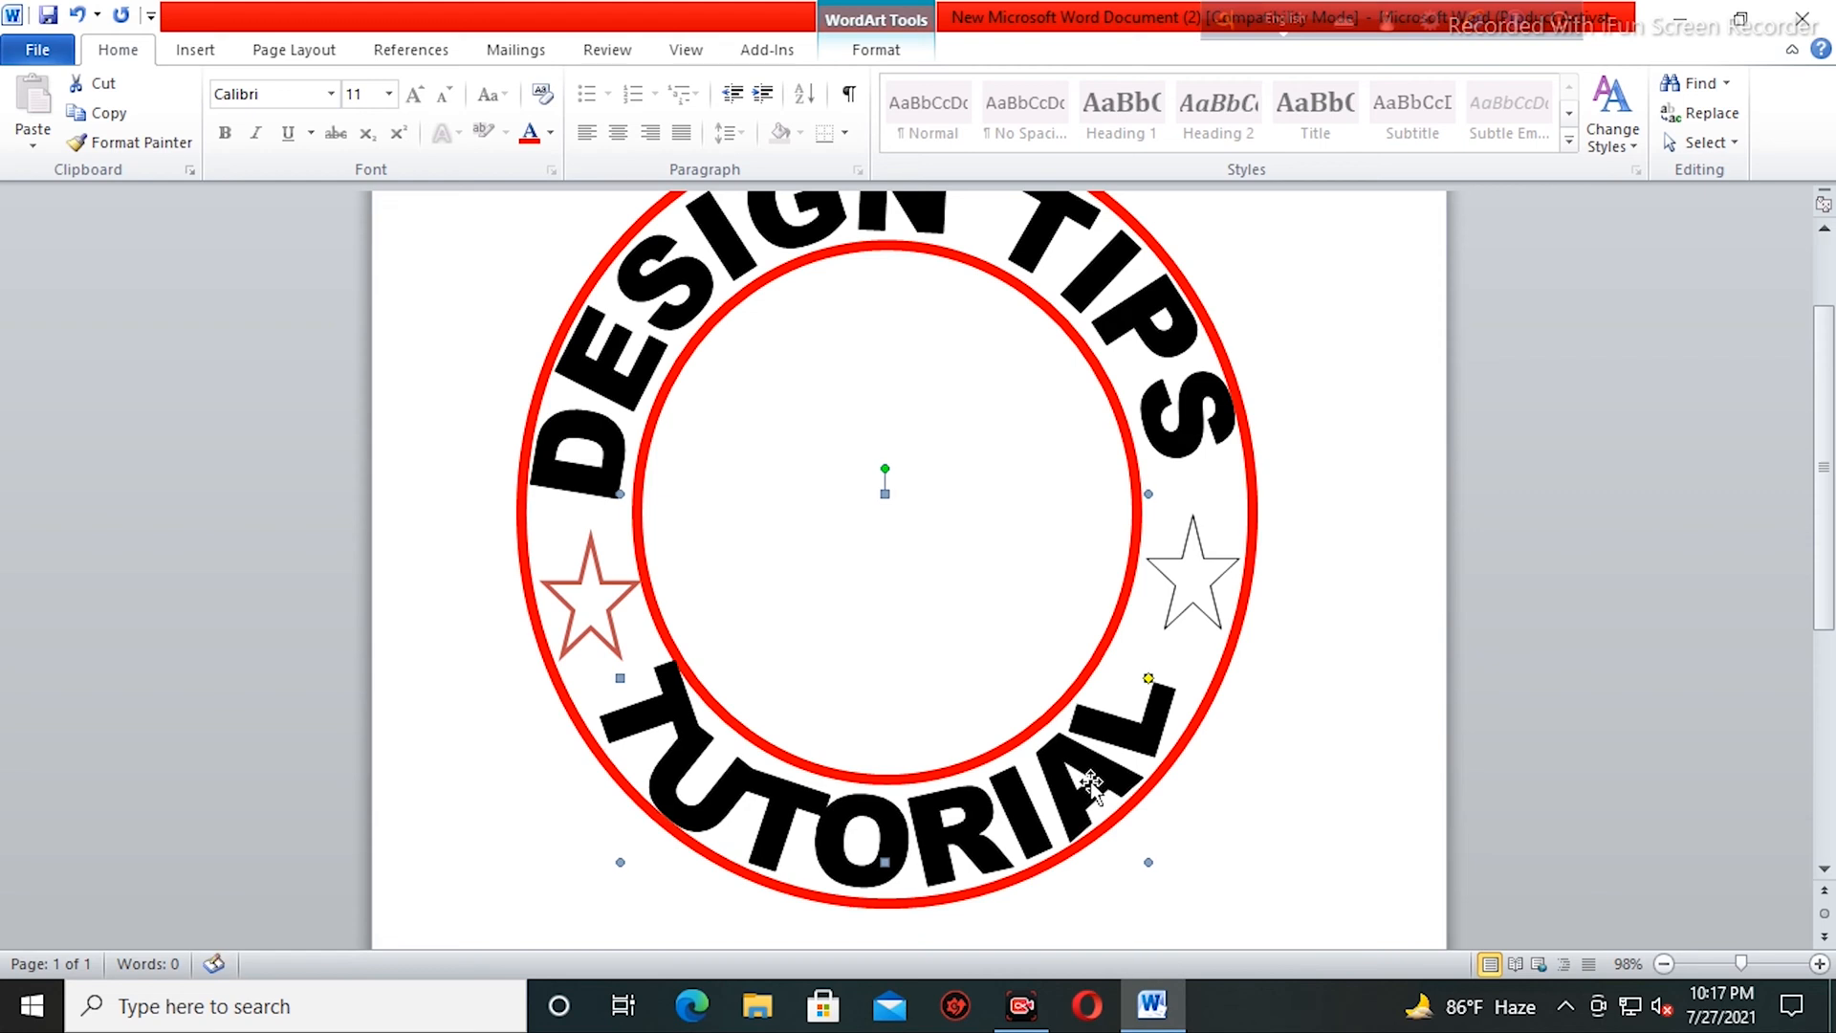
key(Left)
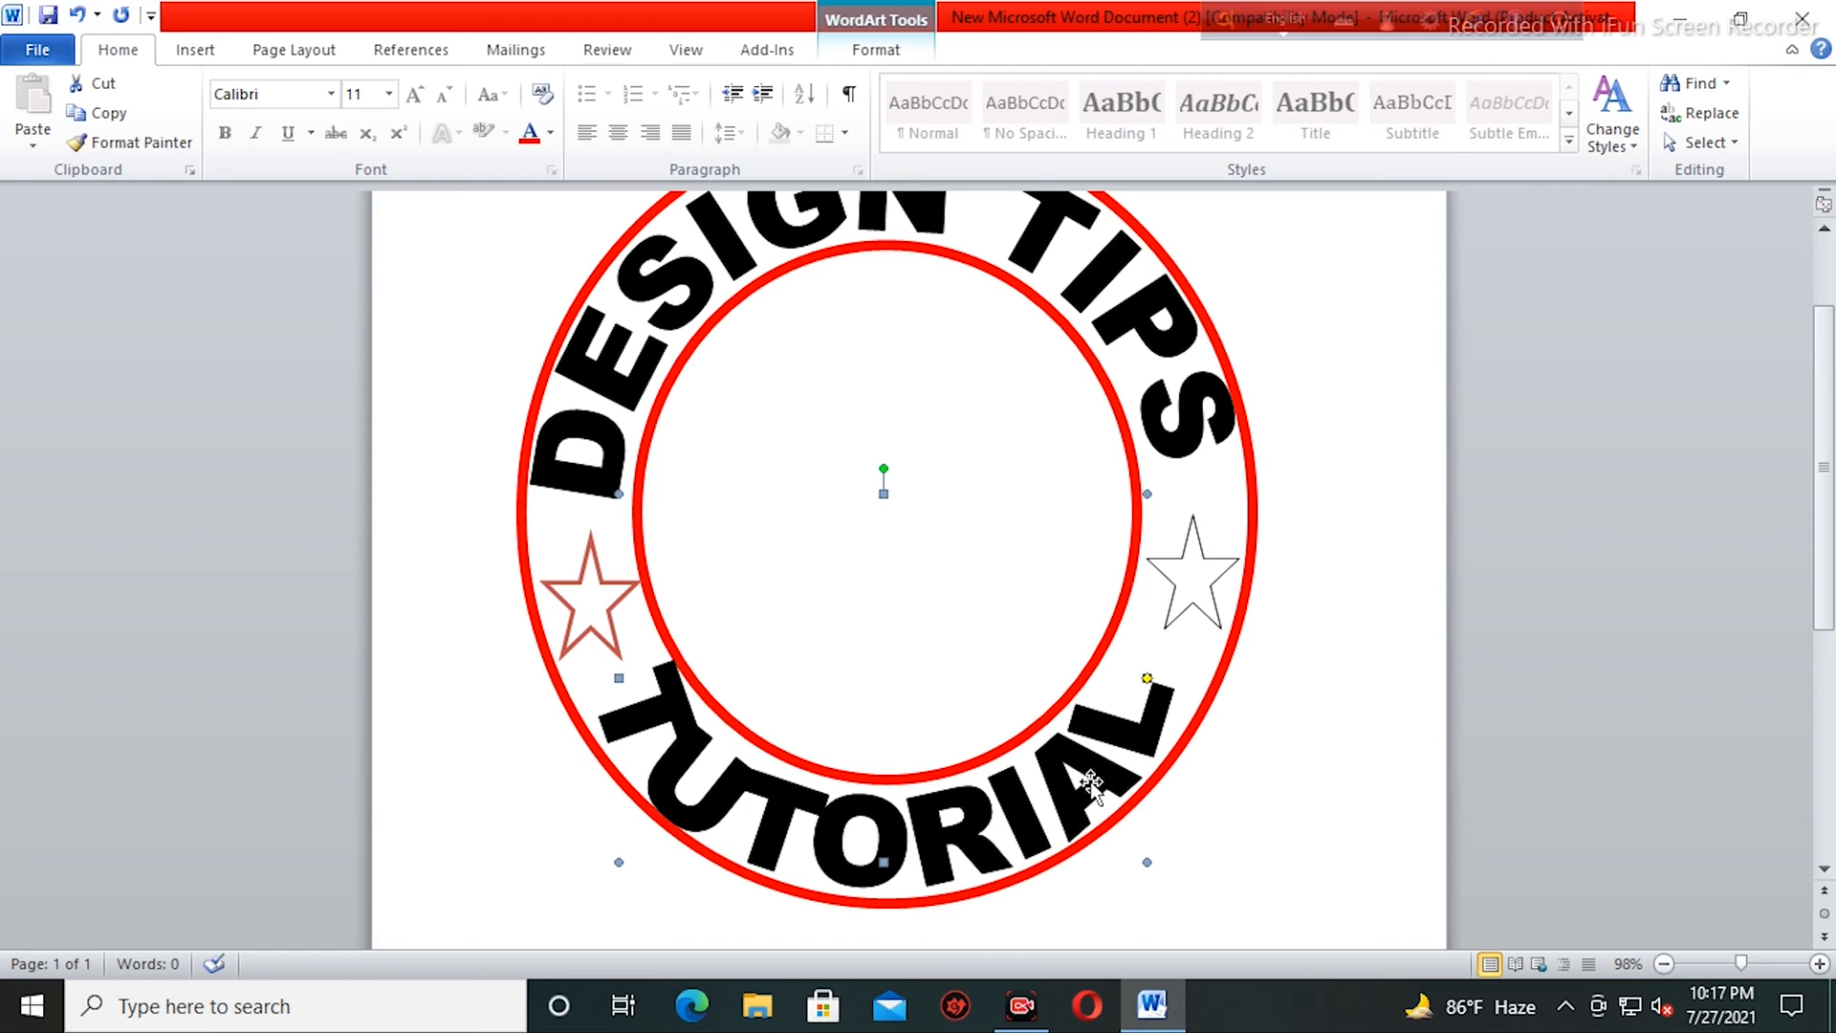
- Nudge the right star slightly left and up, and apply the white-filled shape style with a red outline to it
click(1203, 582)
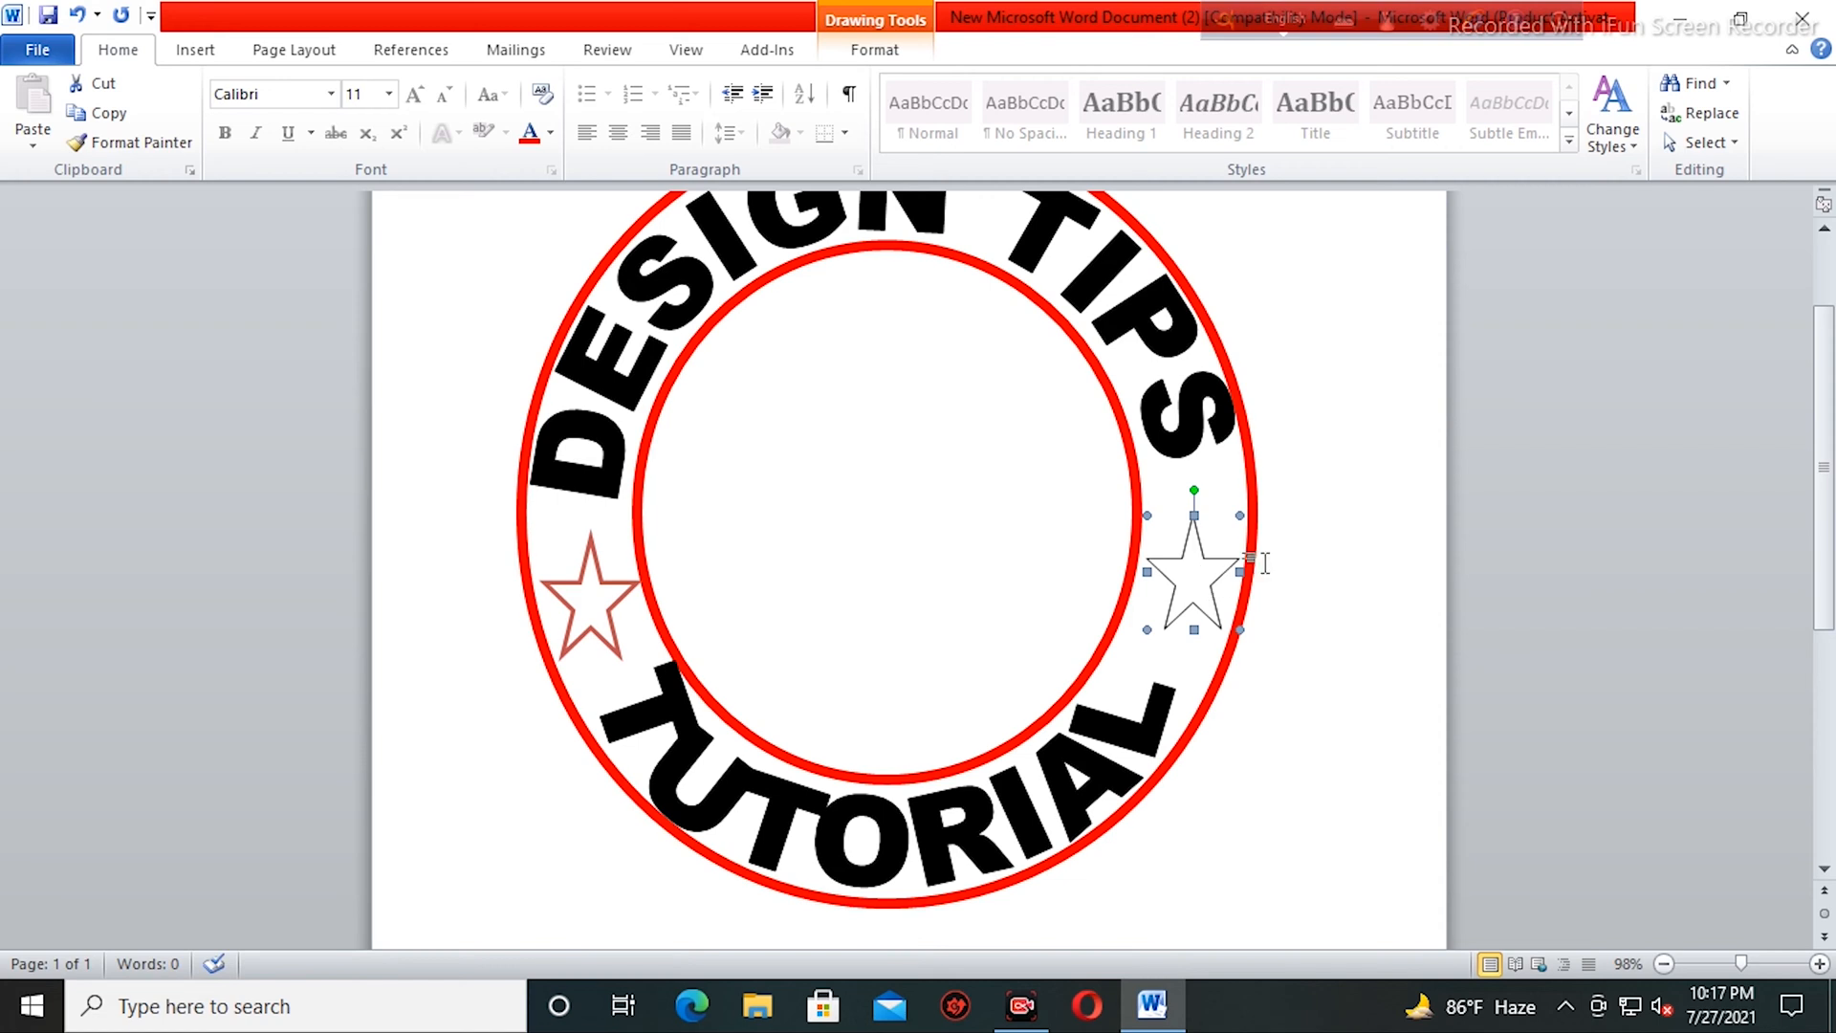
key(Left)
key(Up)
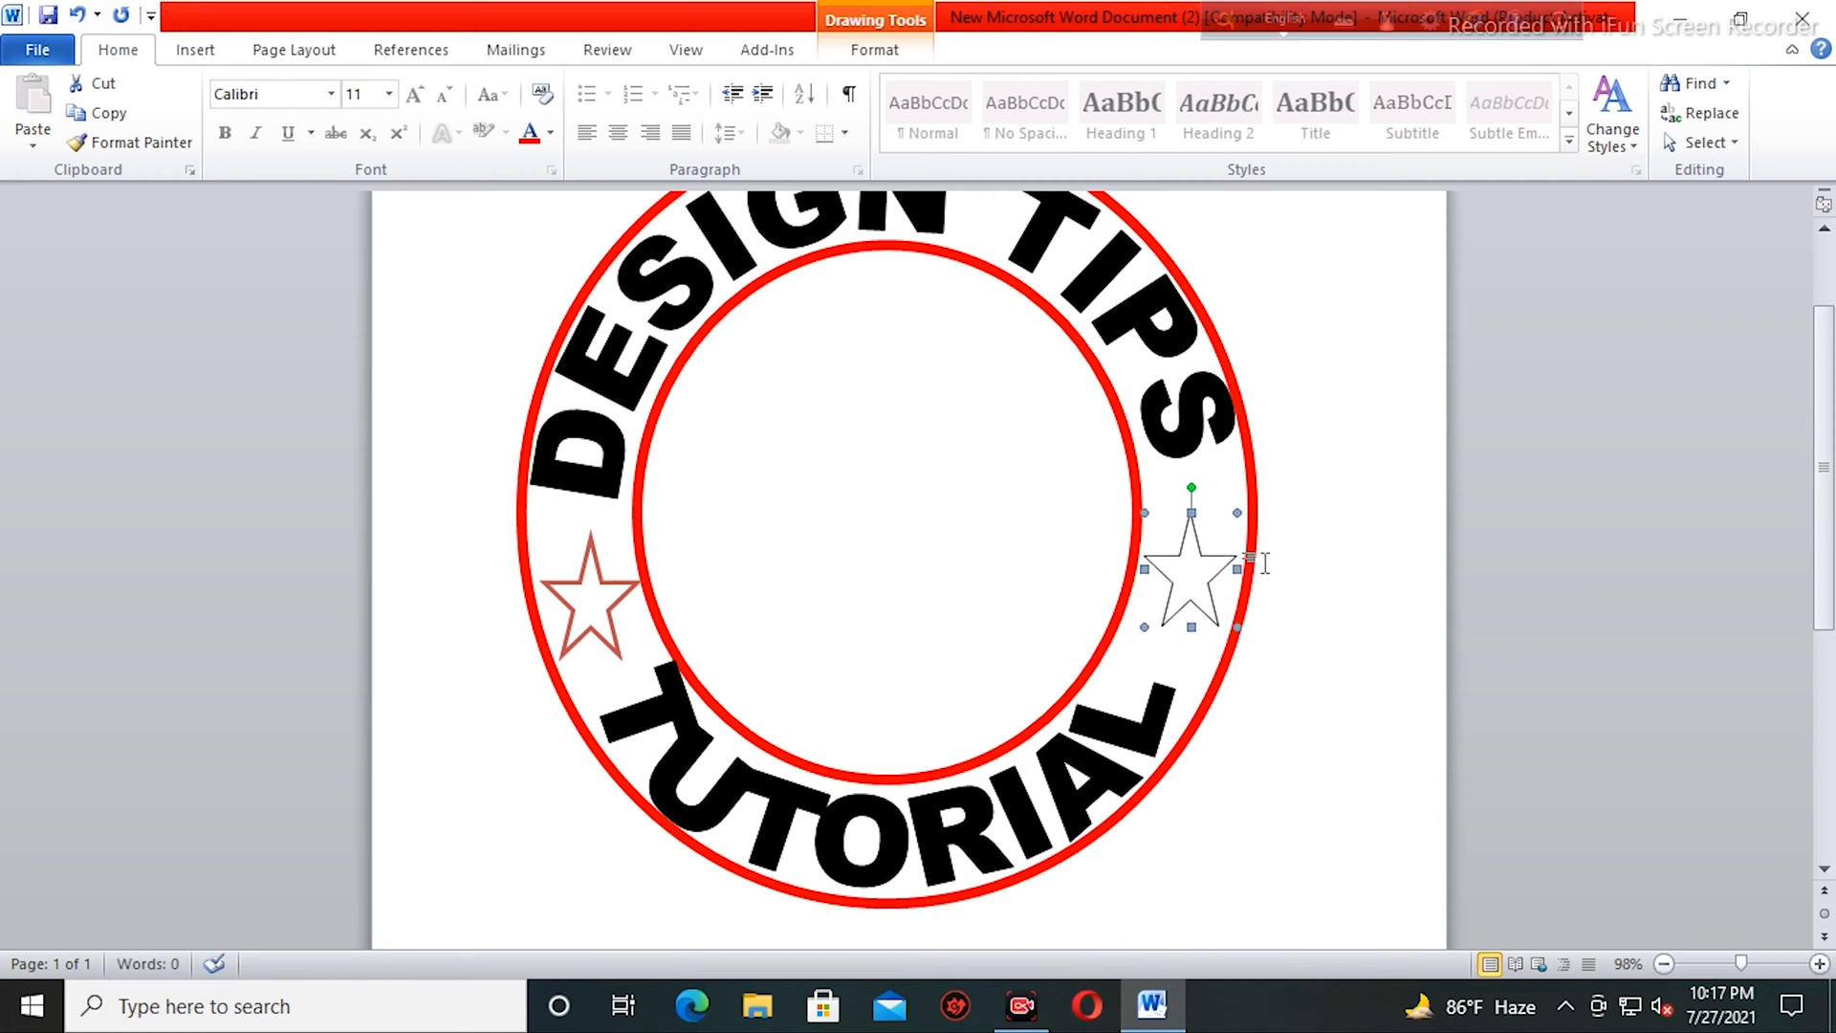
click(201, 49)
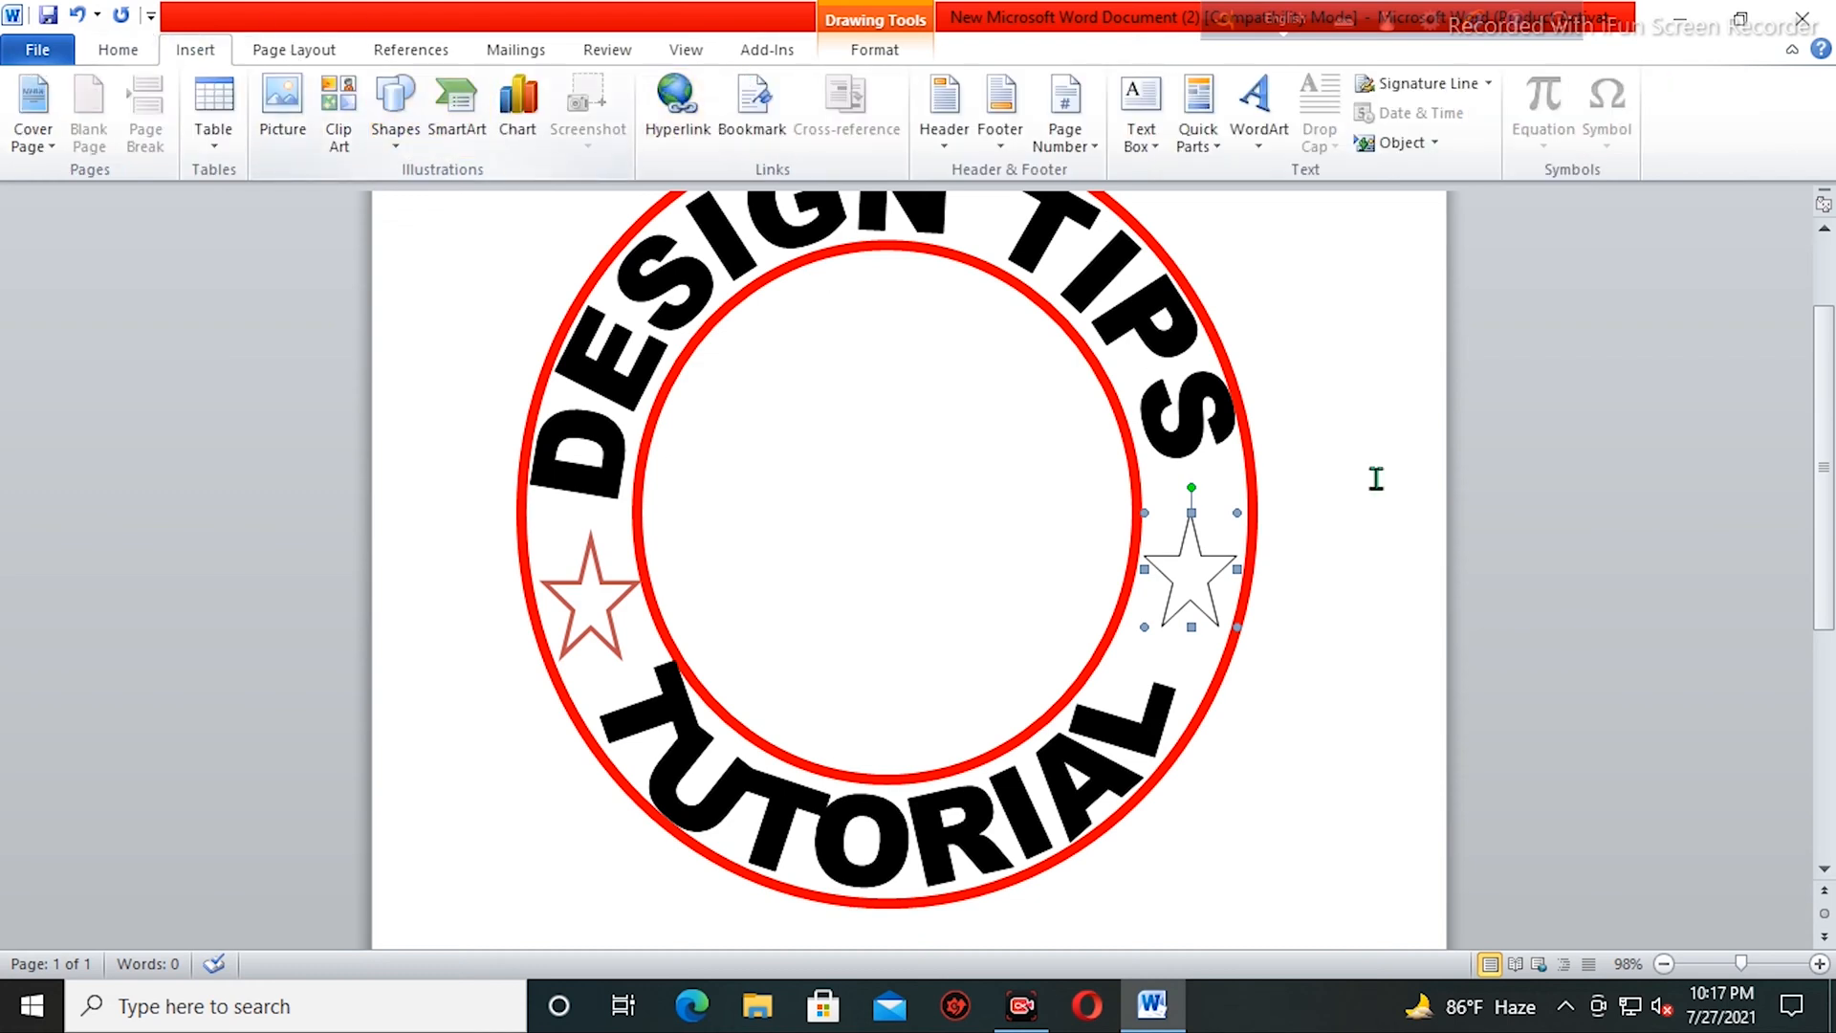
click(875, 50)
click(788, 141)
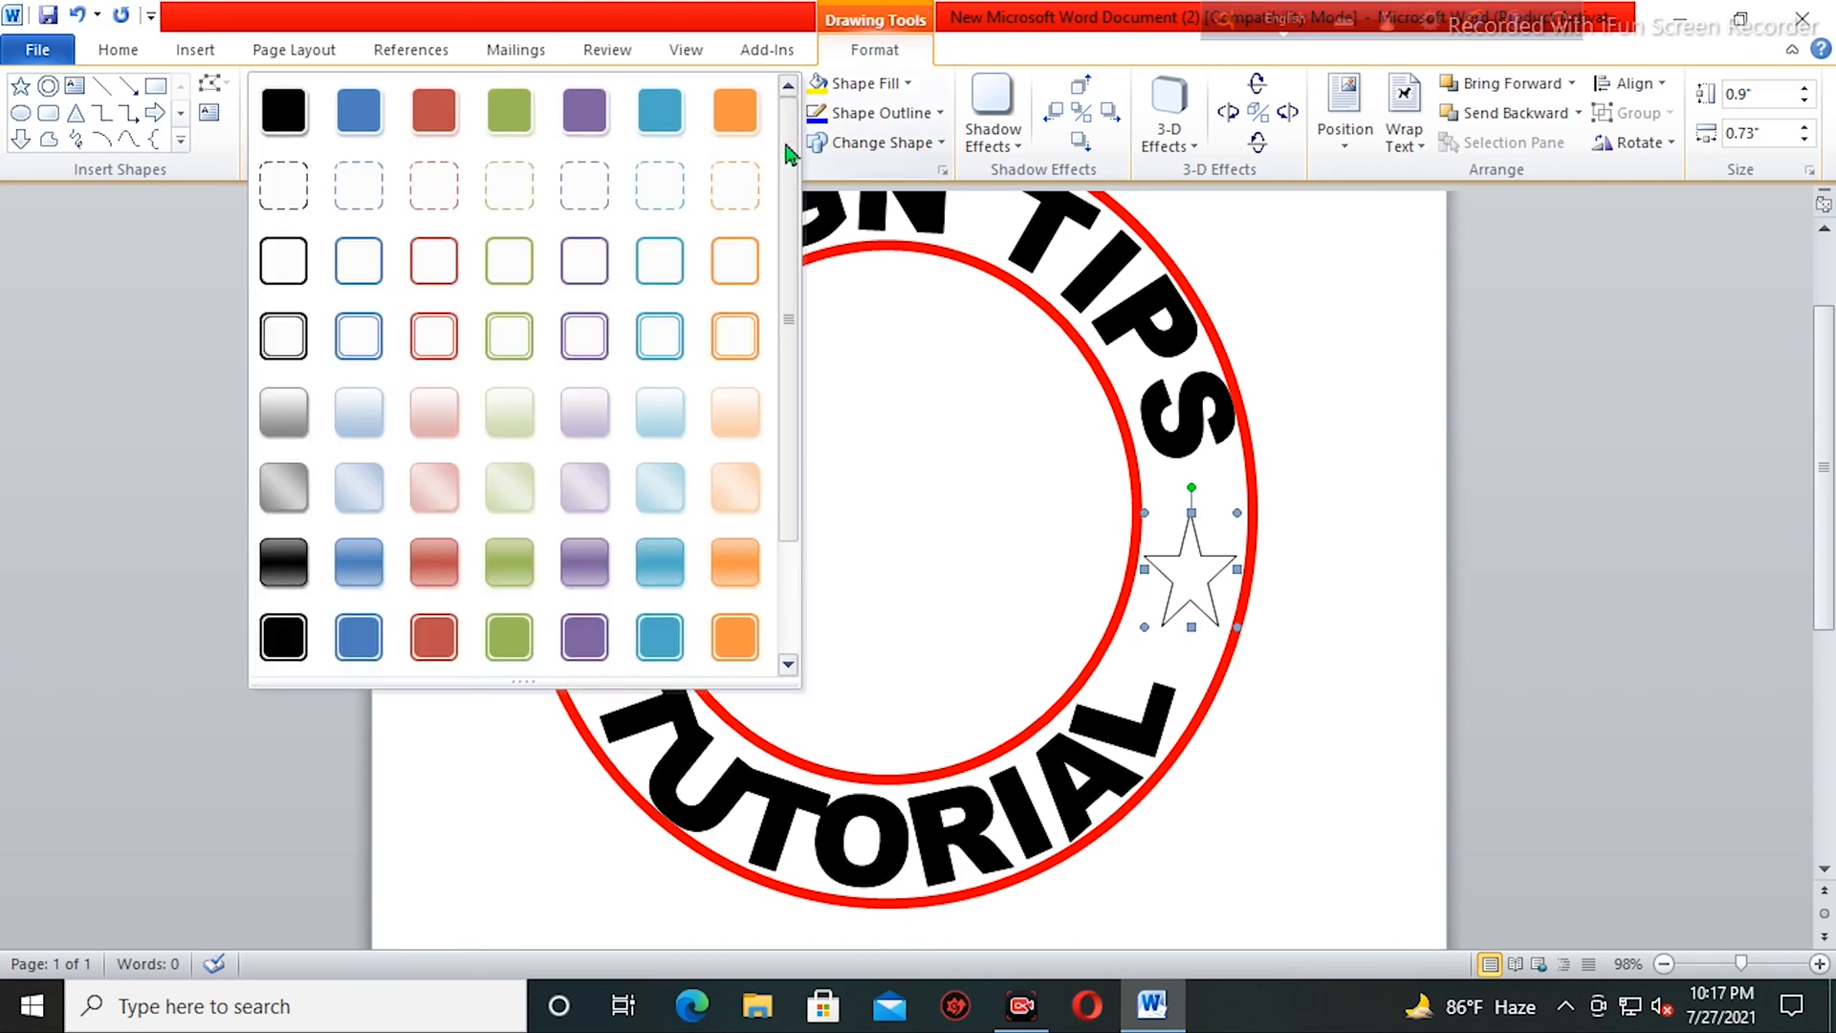
click(442, 278)
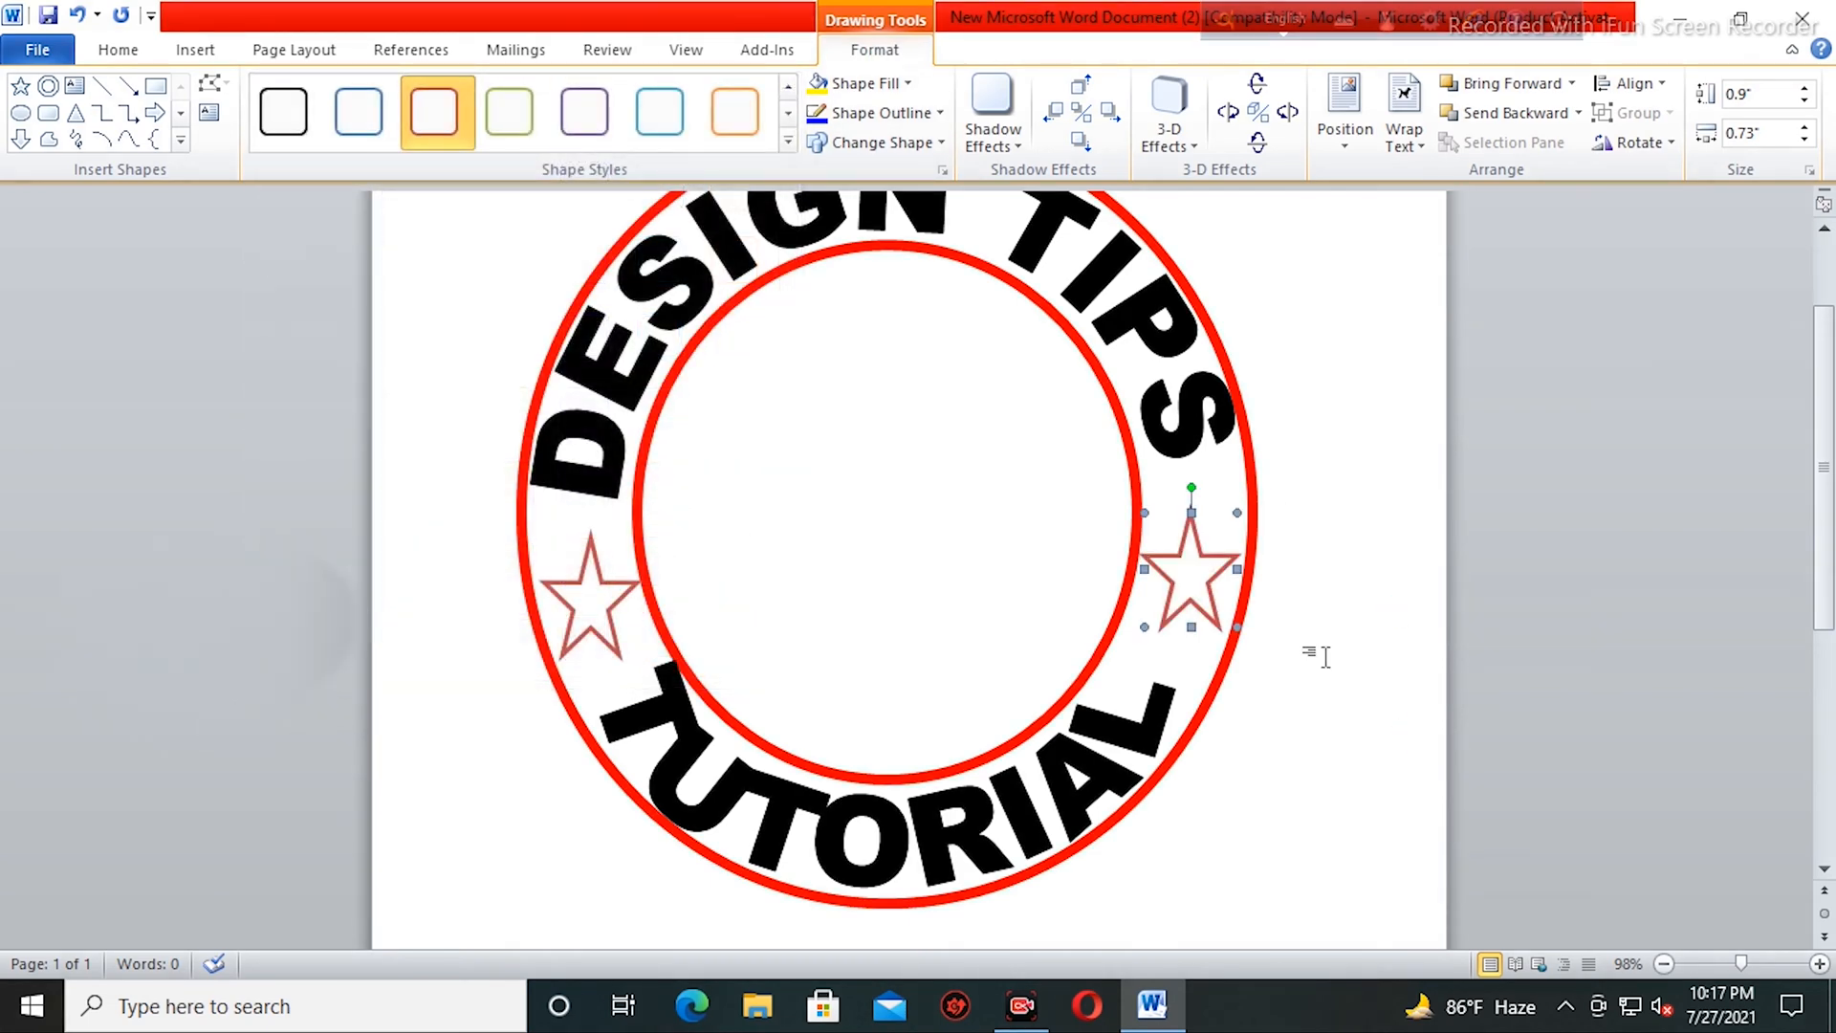
click(1307, 624)
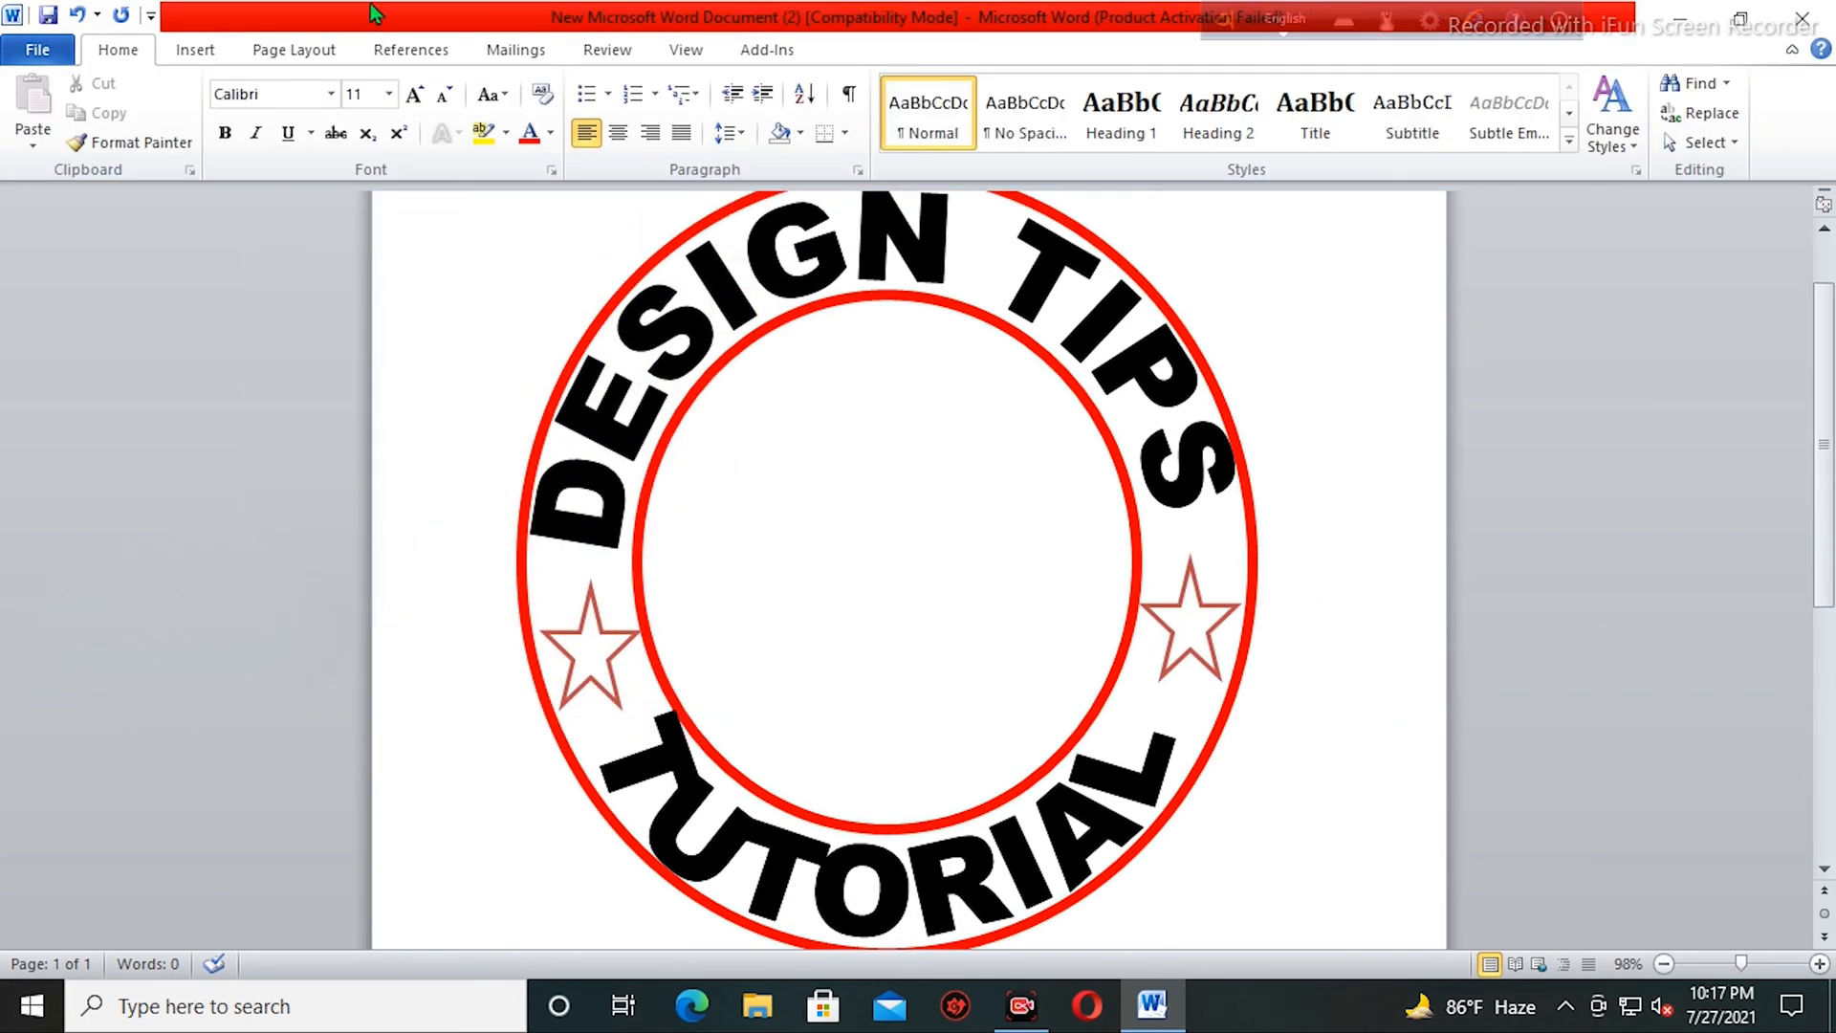
- Search the clip art for "Computer" and insert the picture of a woman working at a computer
click(195, 49)
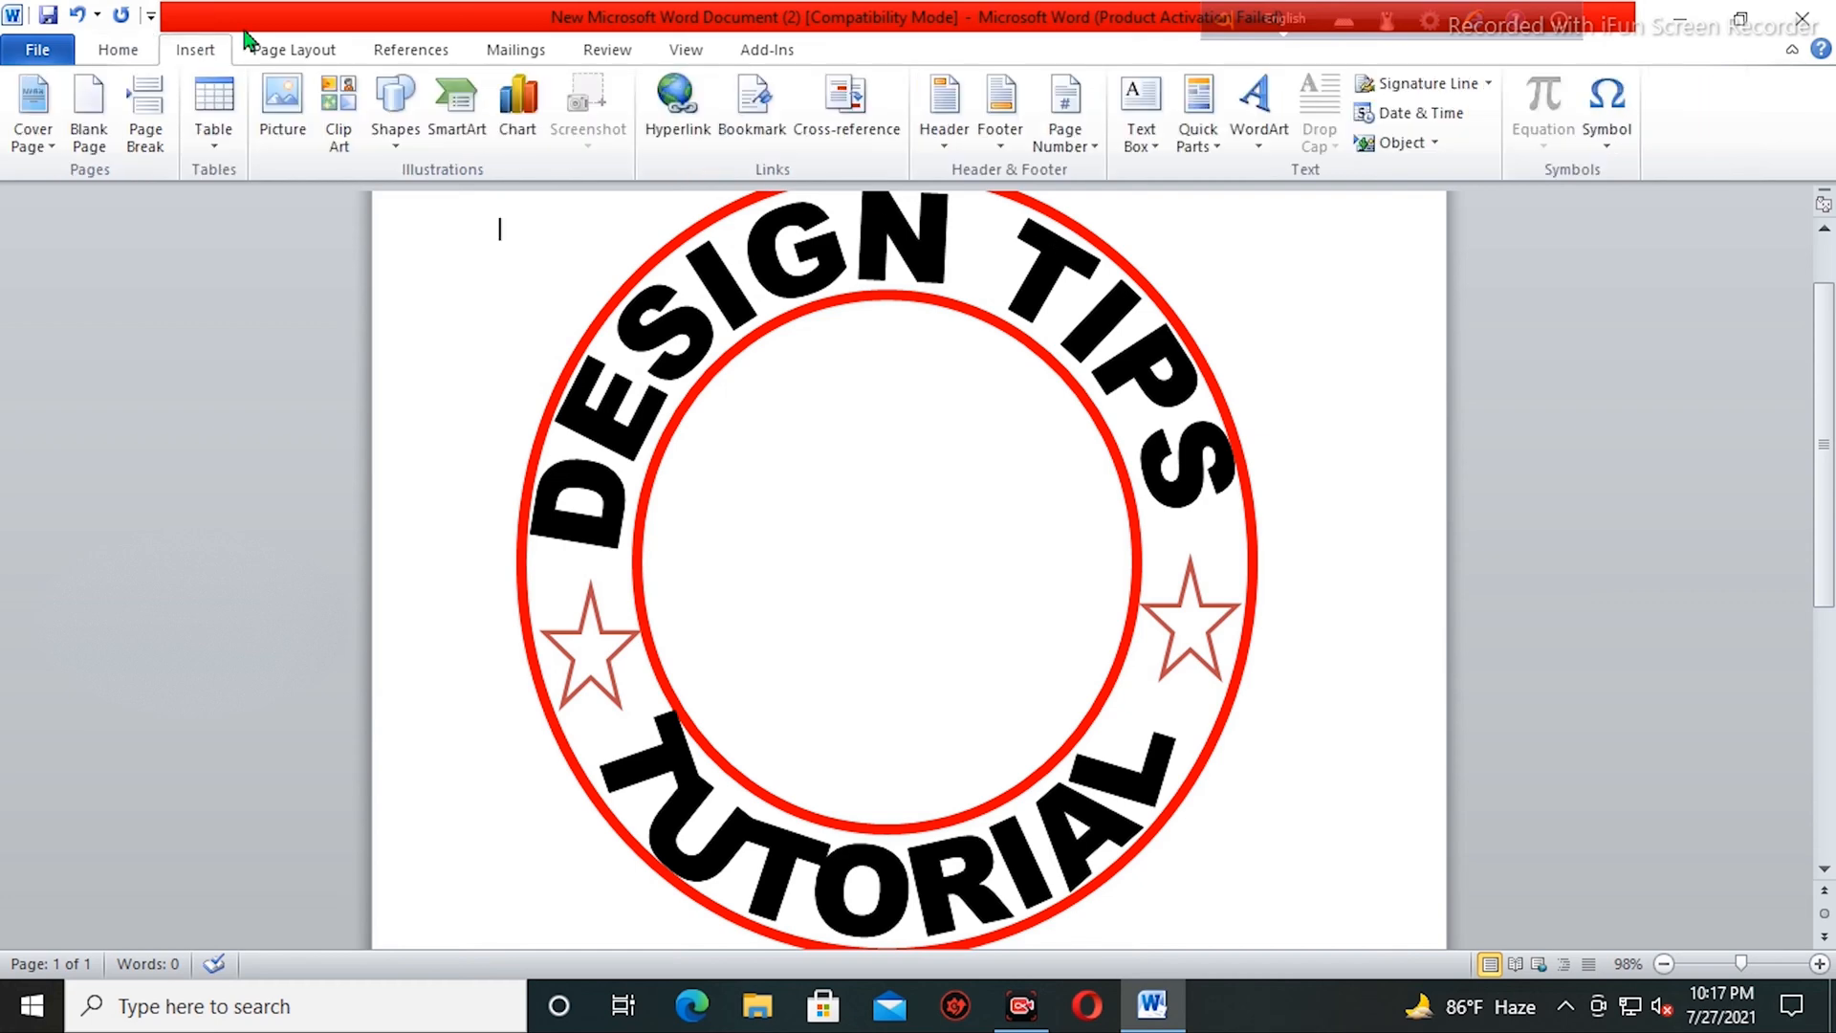
click(338, 113)
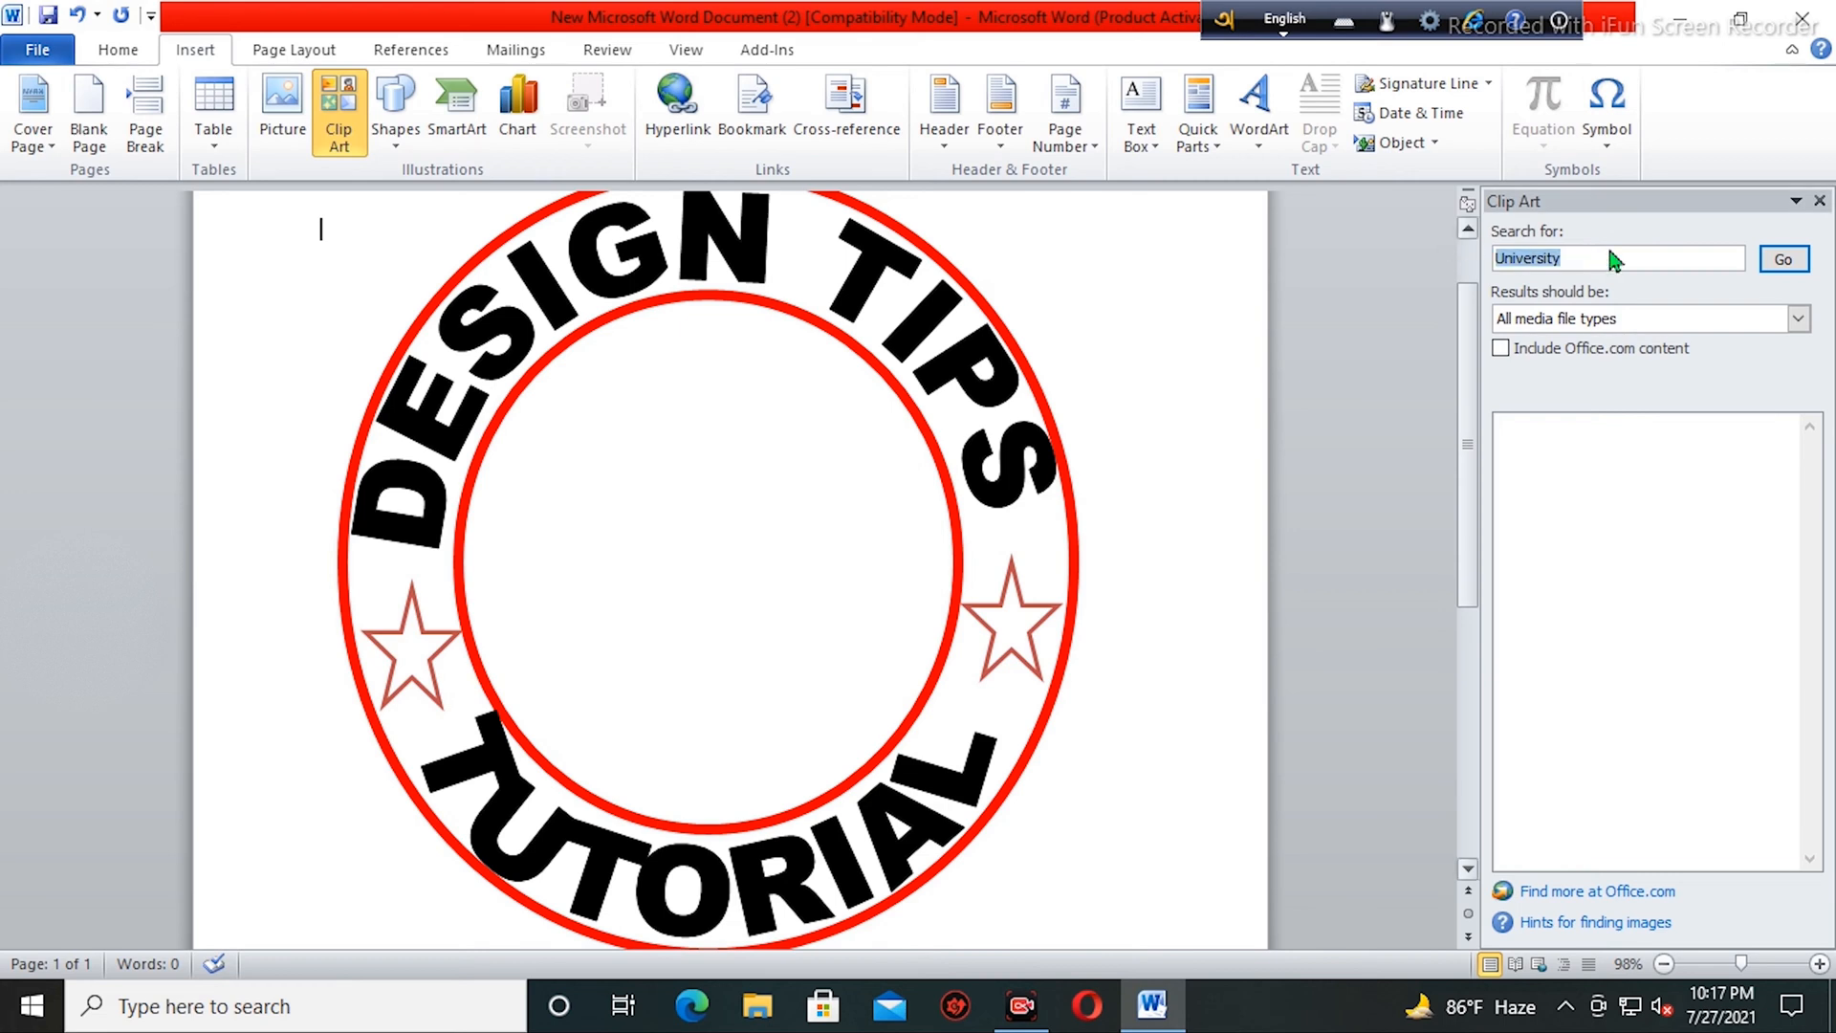
text(Computer)
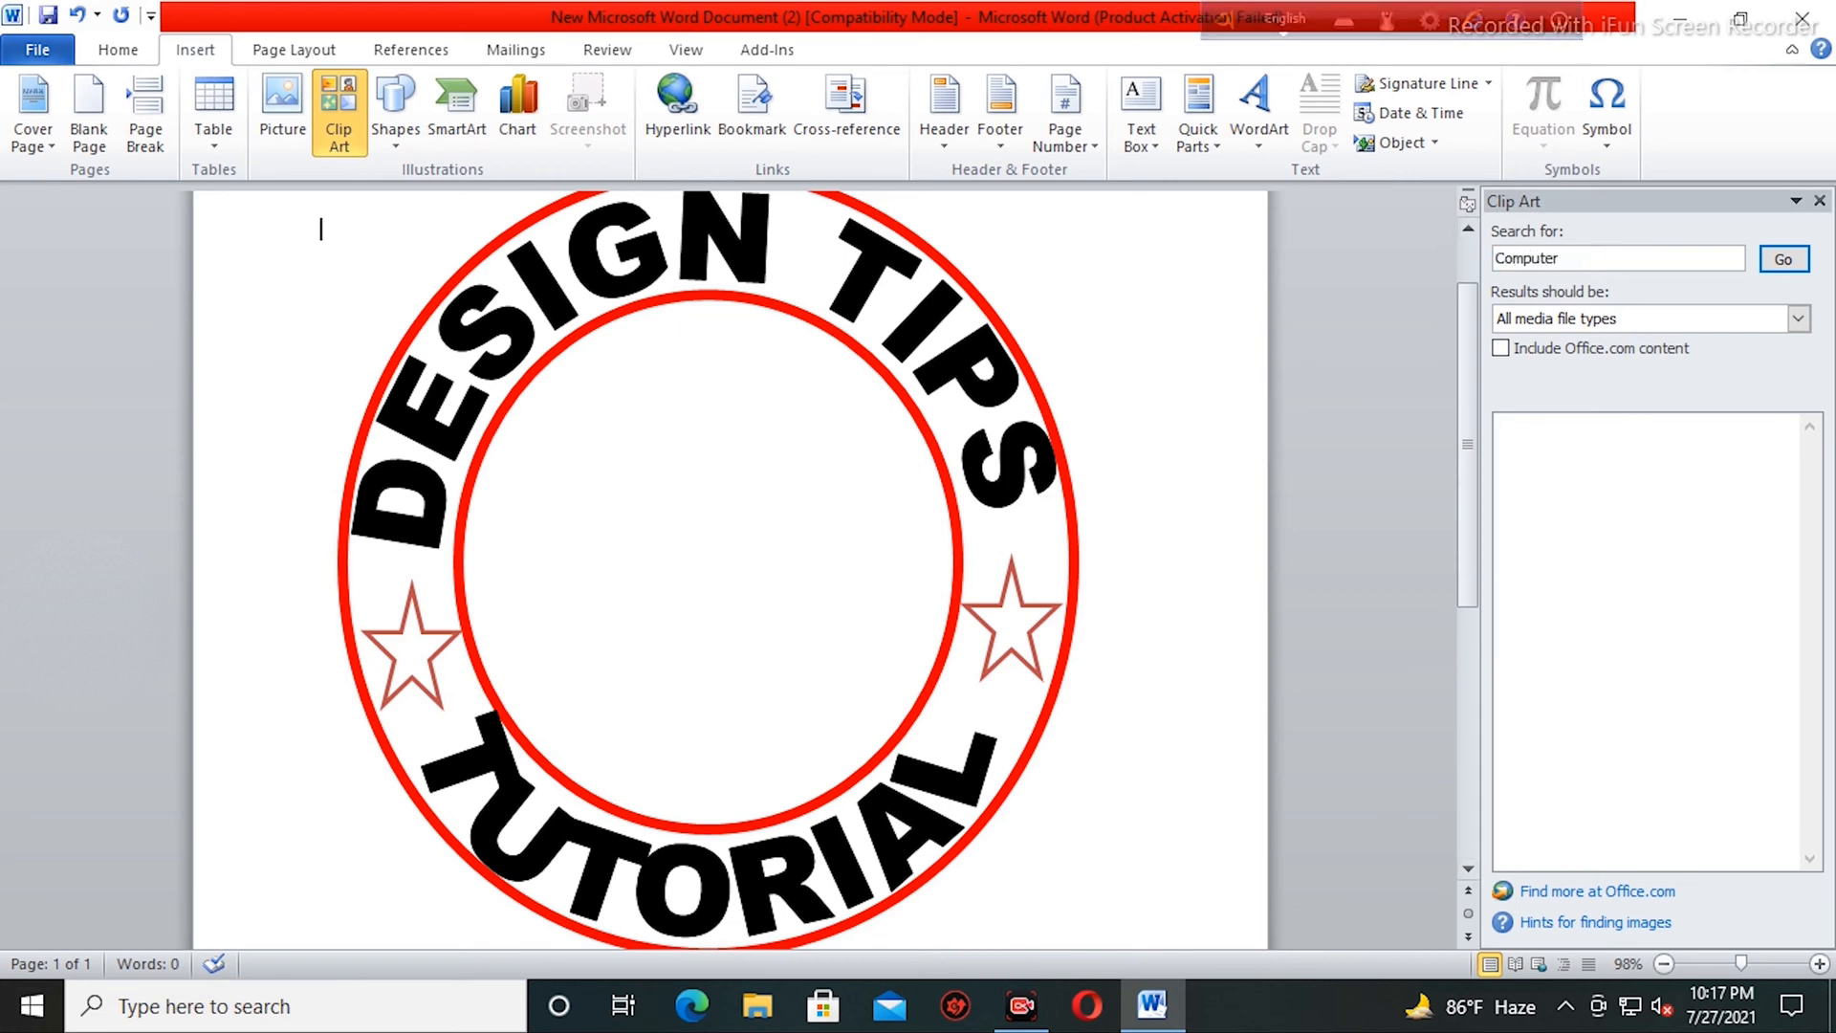
key(Return)
click(1569, 489)
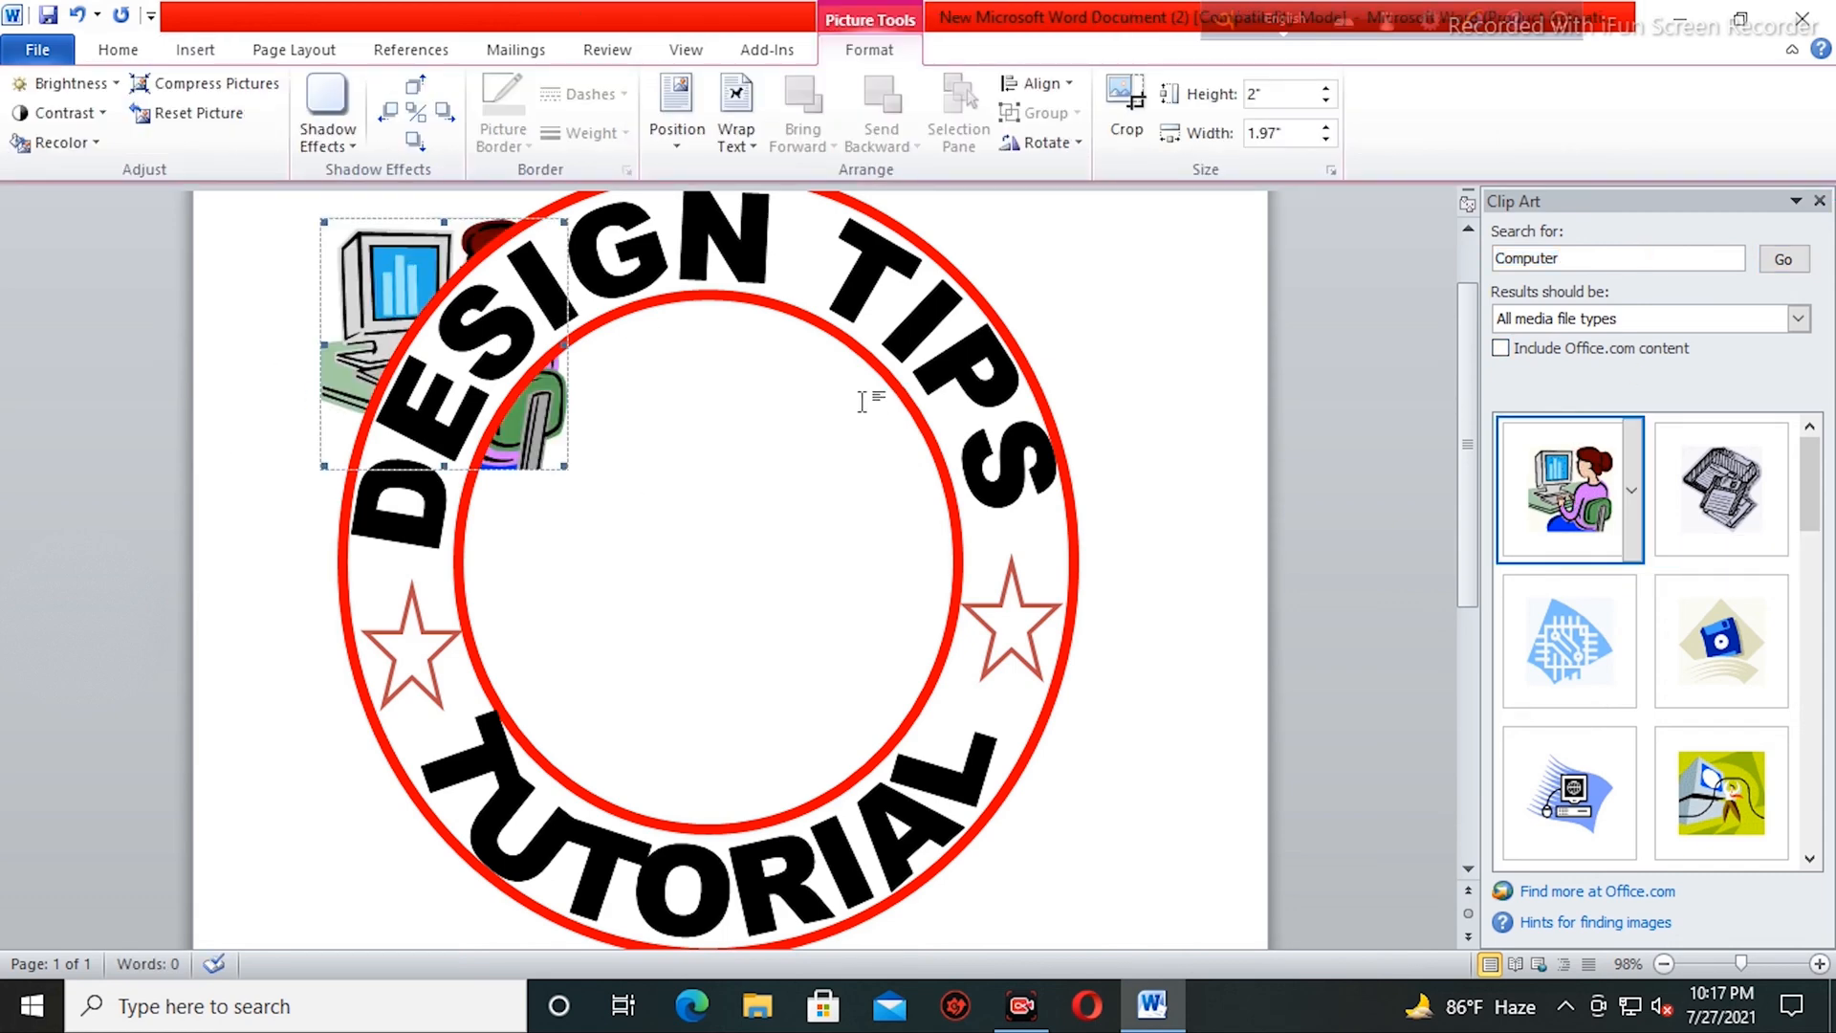
- Set the clip art's text wrapping to In Front of Text and move it to the middle of the inner circle
click(736, 110)
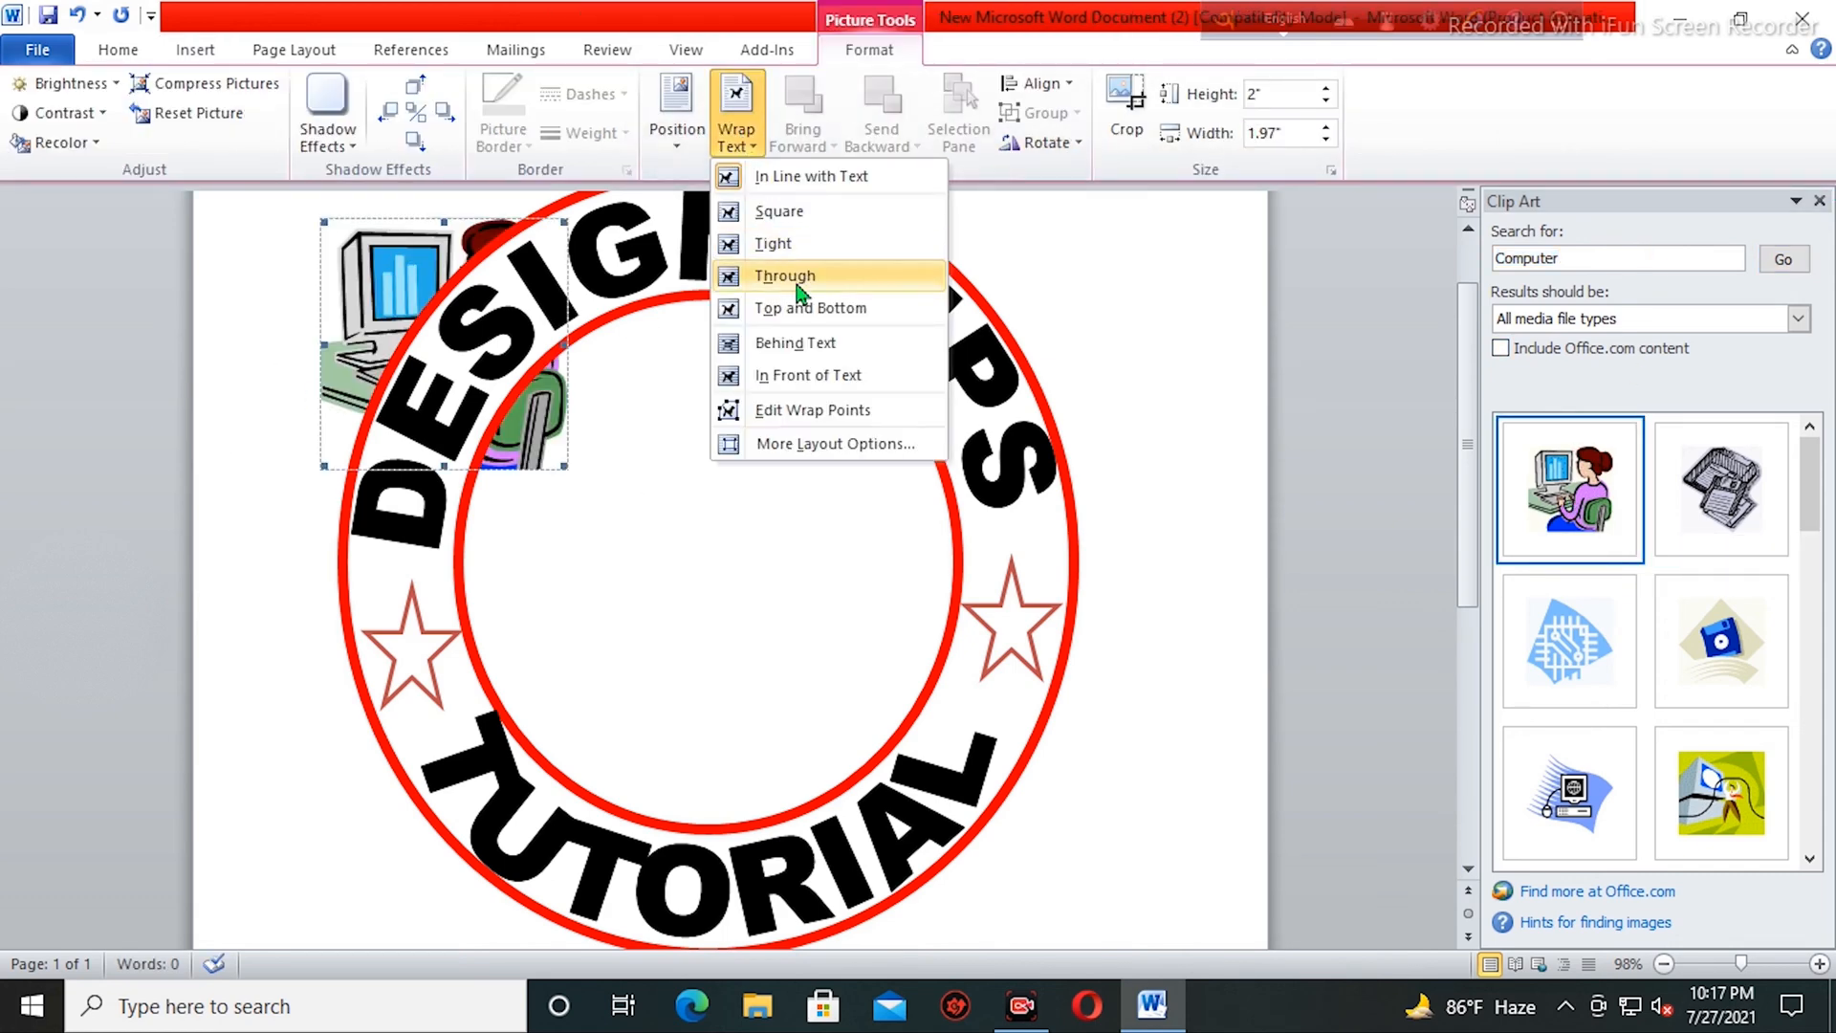
click(802, 378)
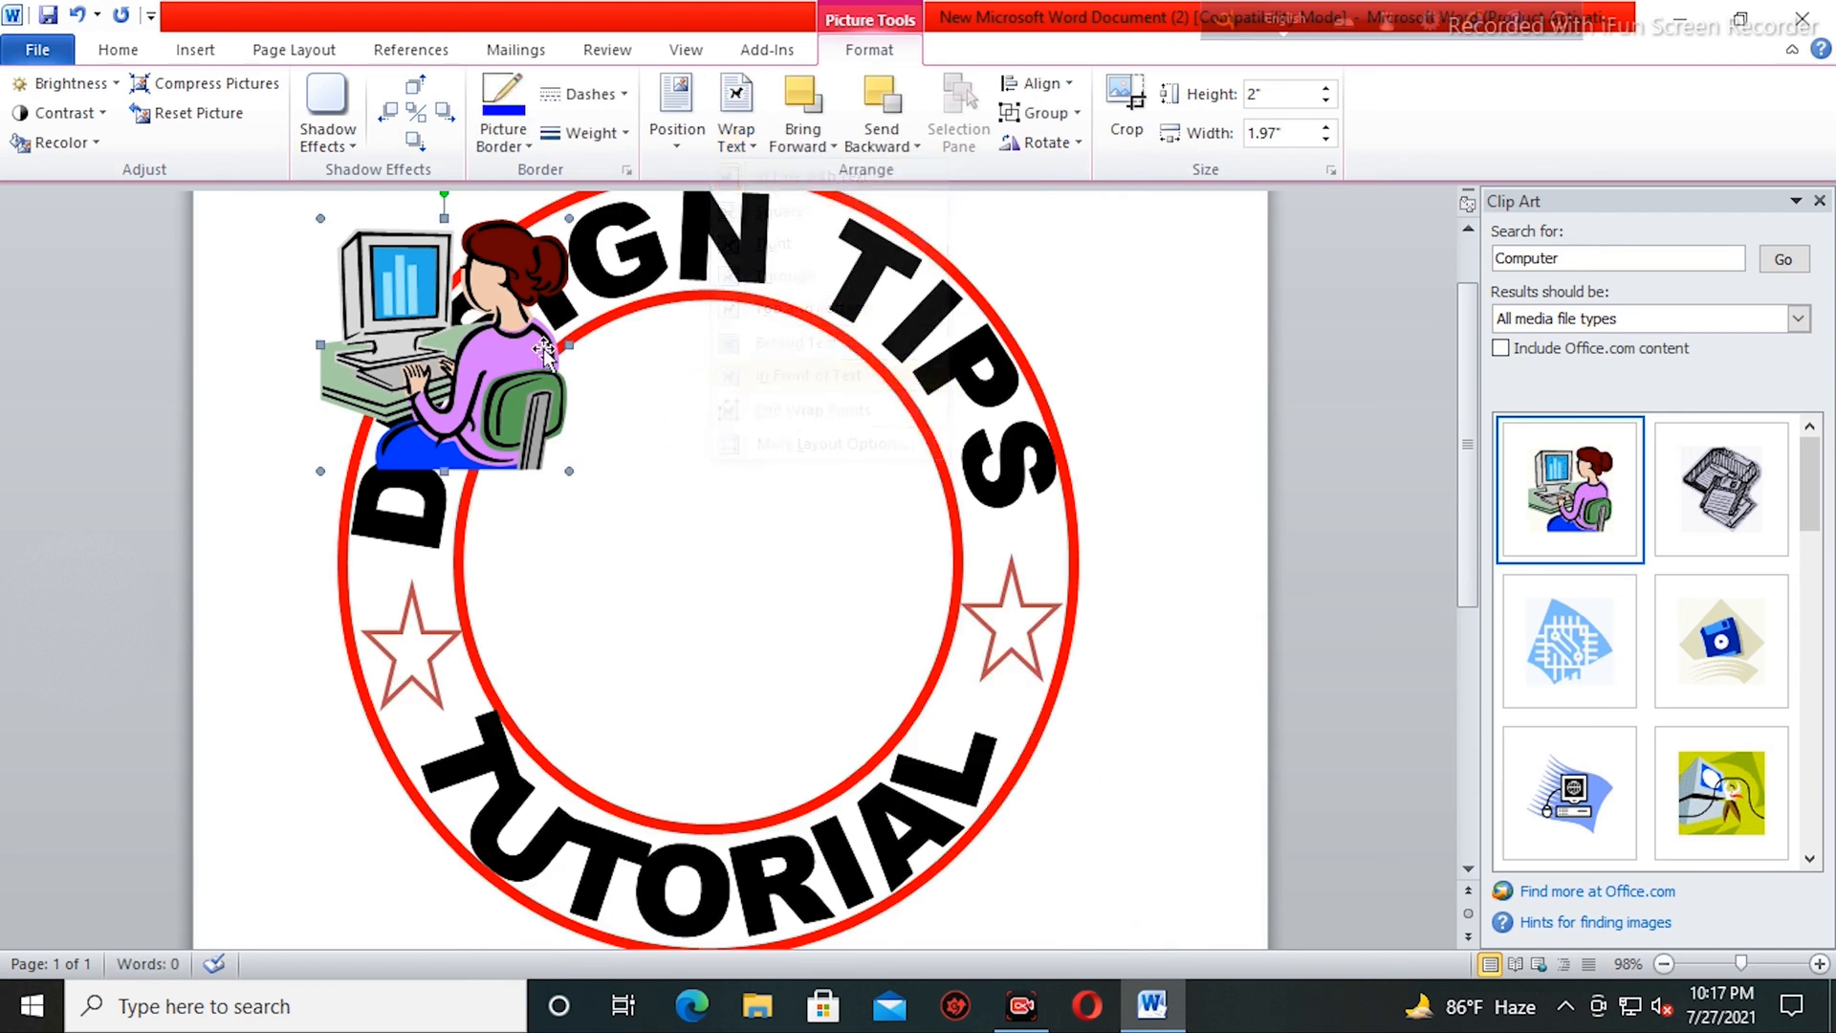
drag(394, 304, 649, 492)
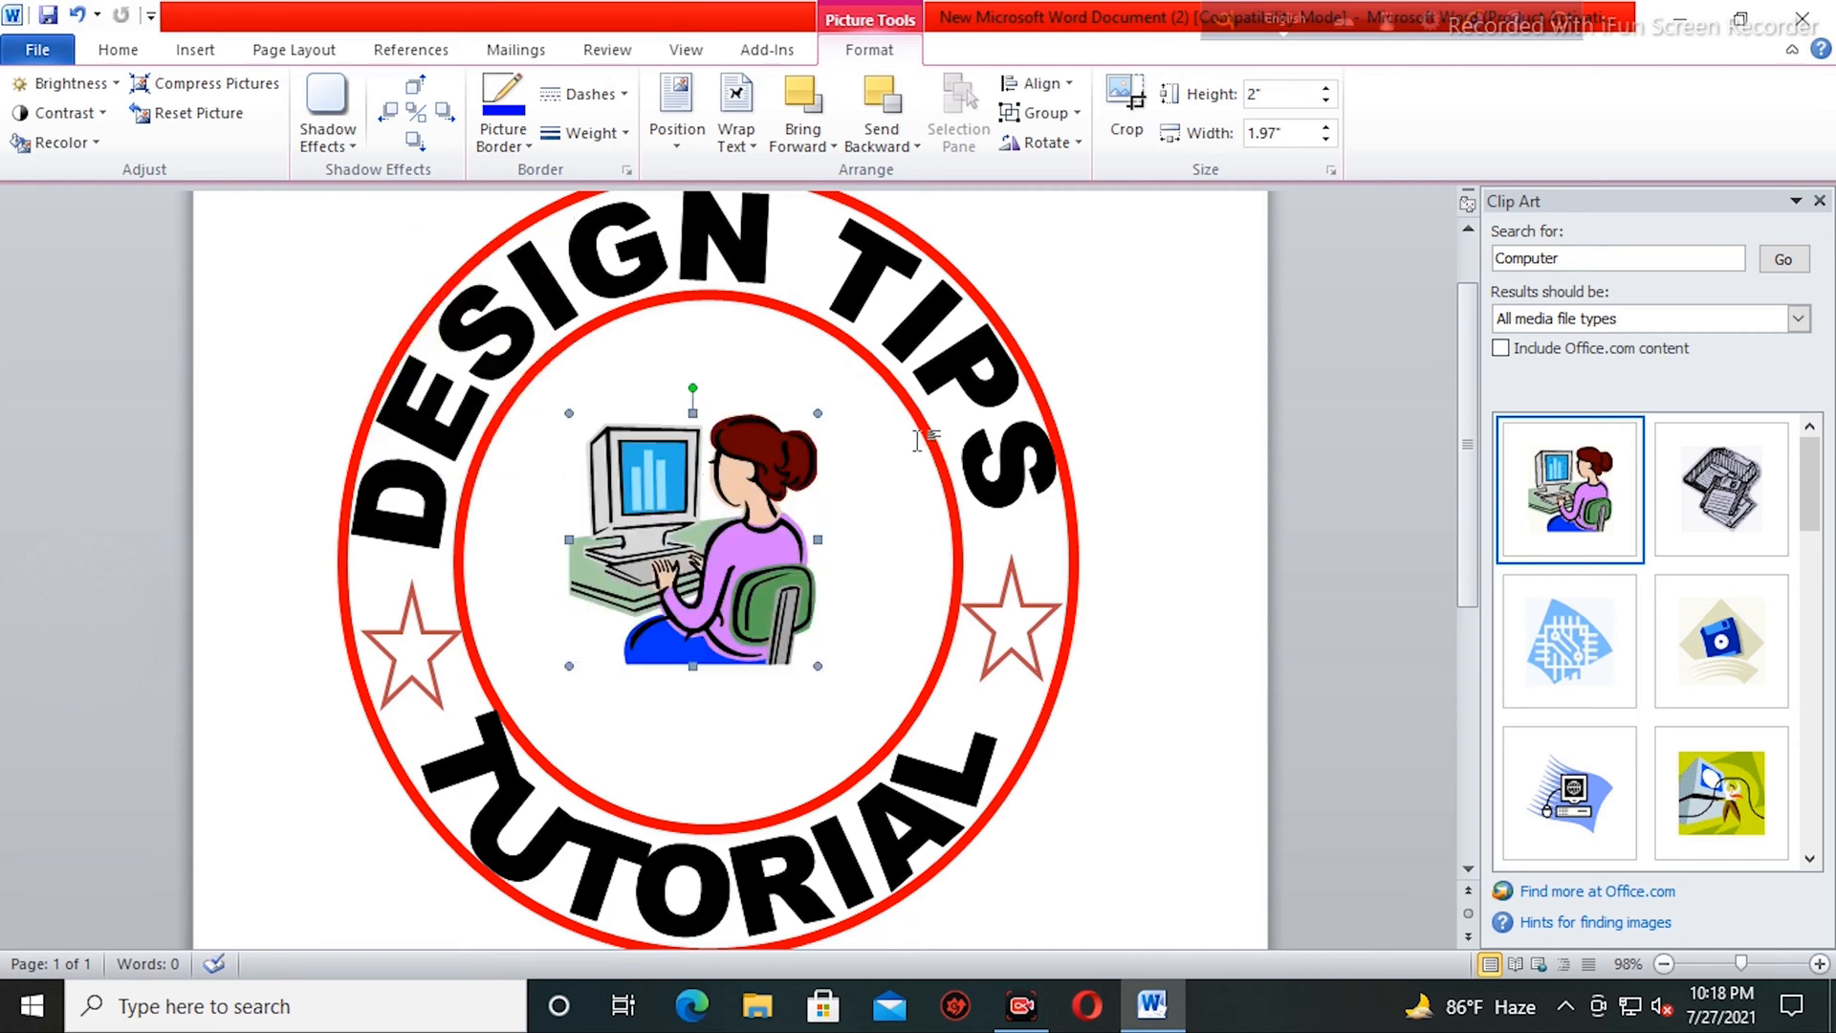
click(864, 480)
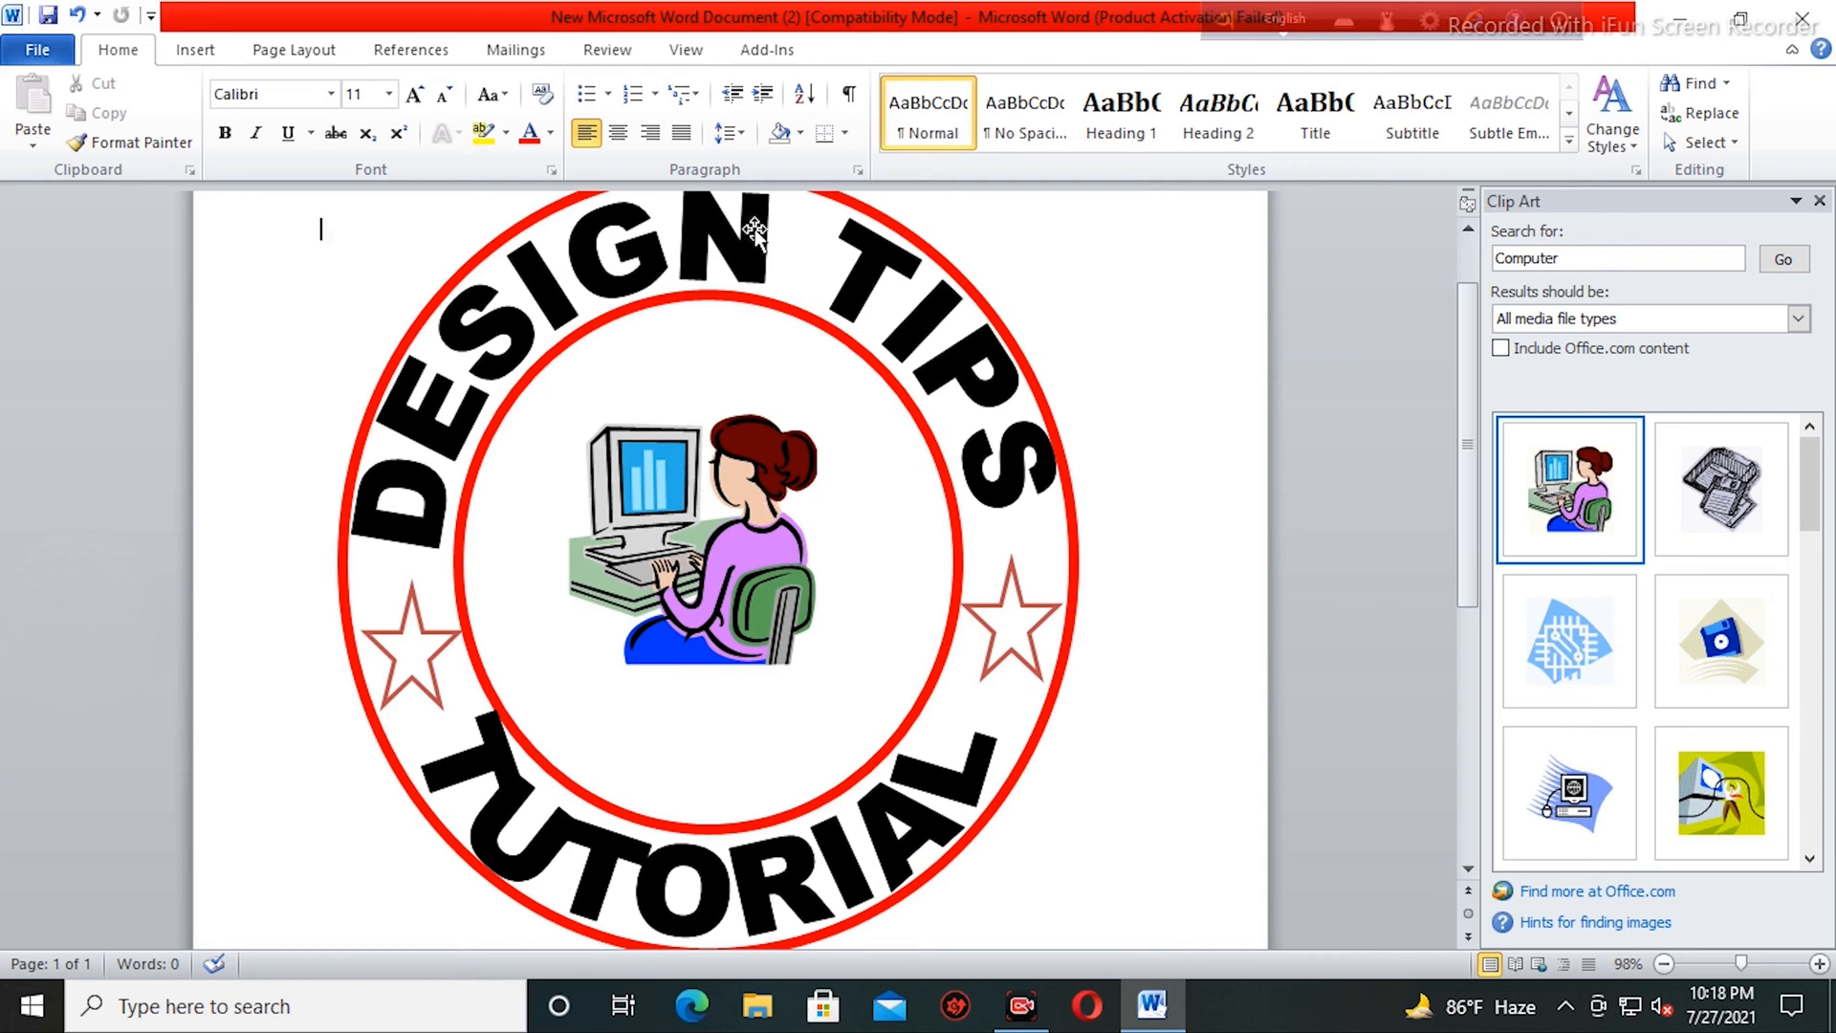
- Start the Donut shape for drawing around the clip art inside the inner circle
click(199, 54)
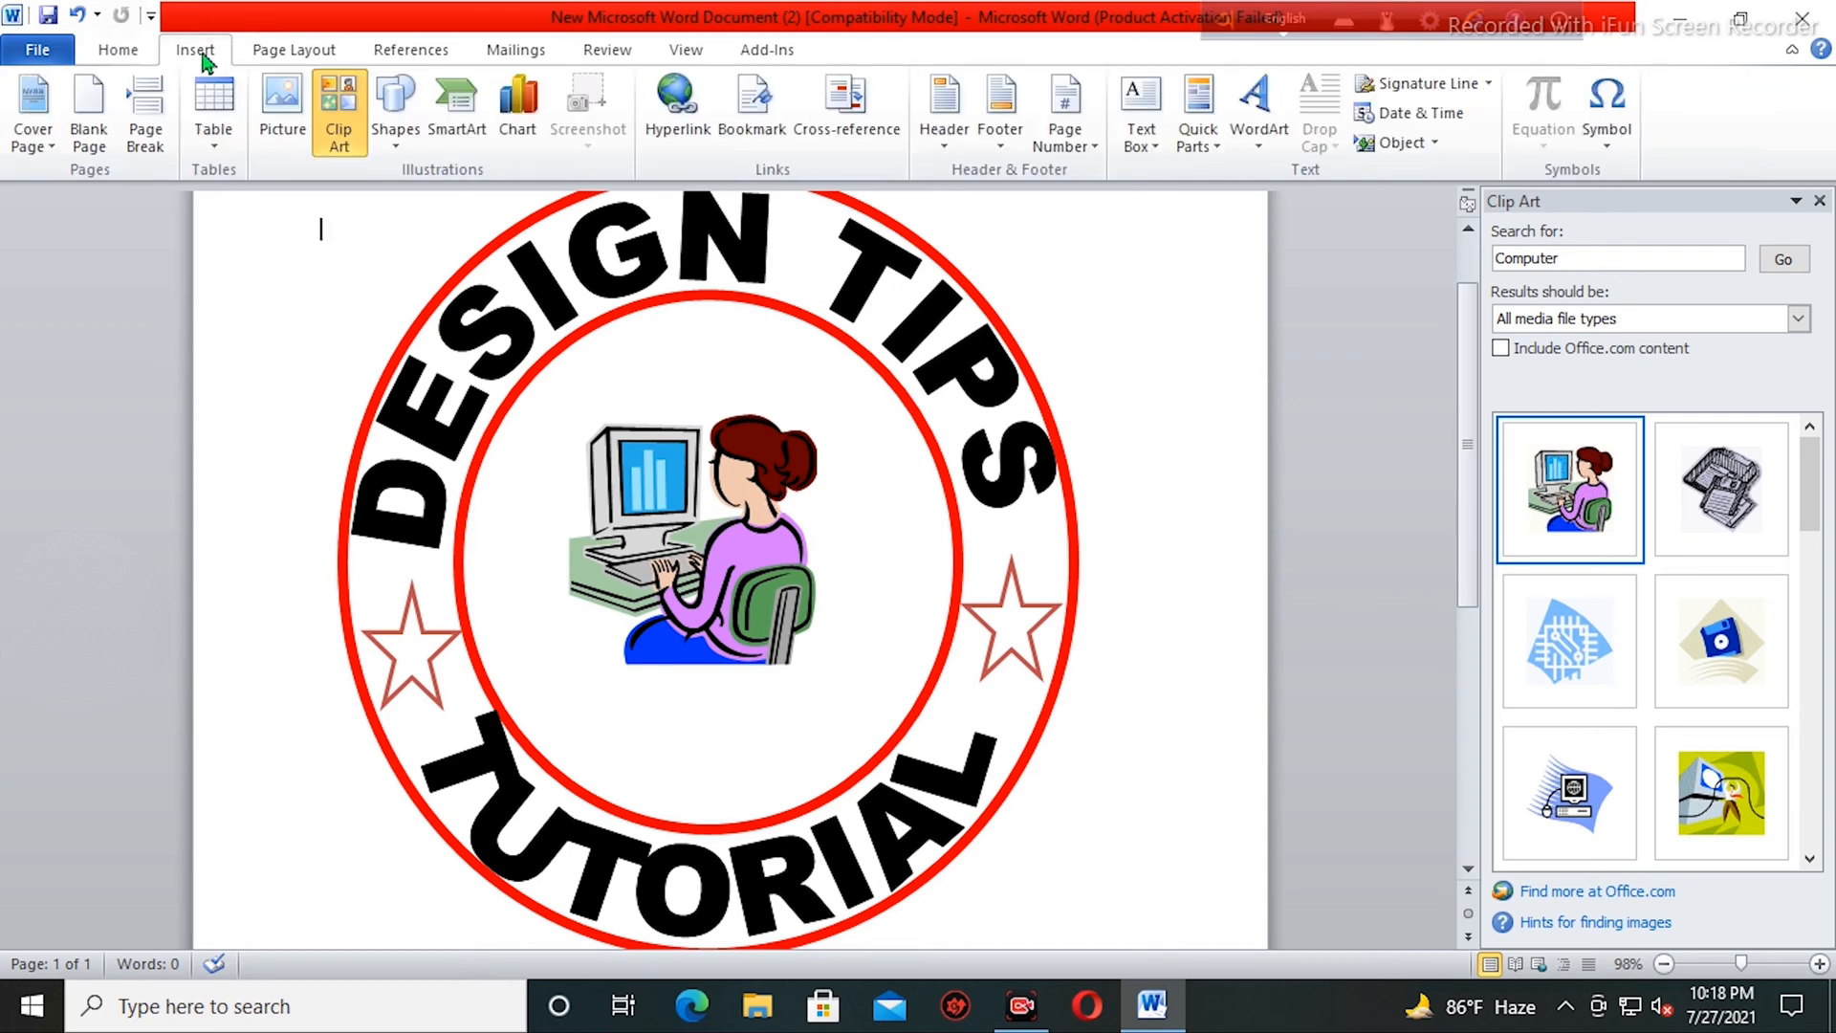
click(392, 113)
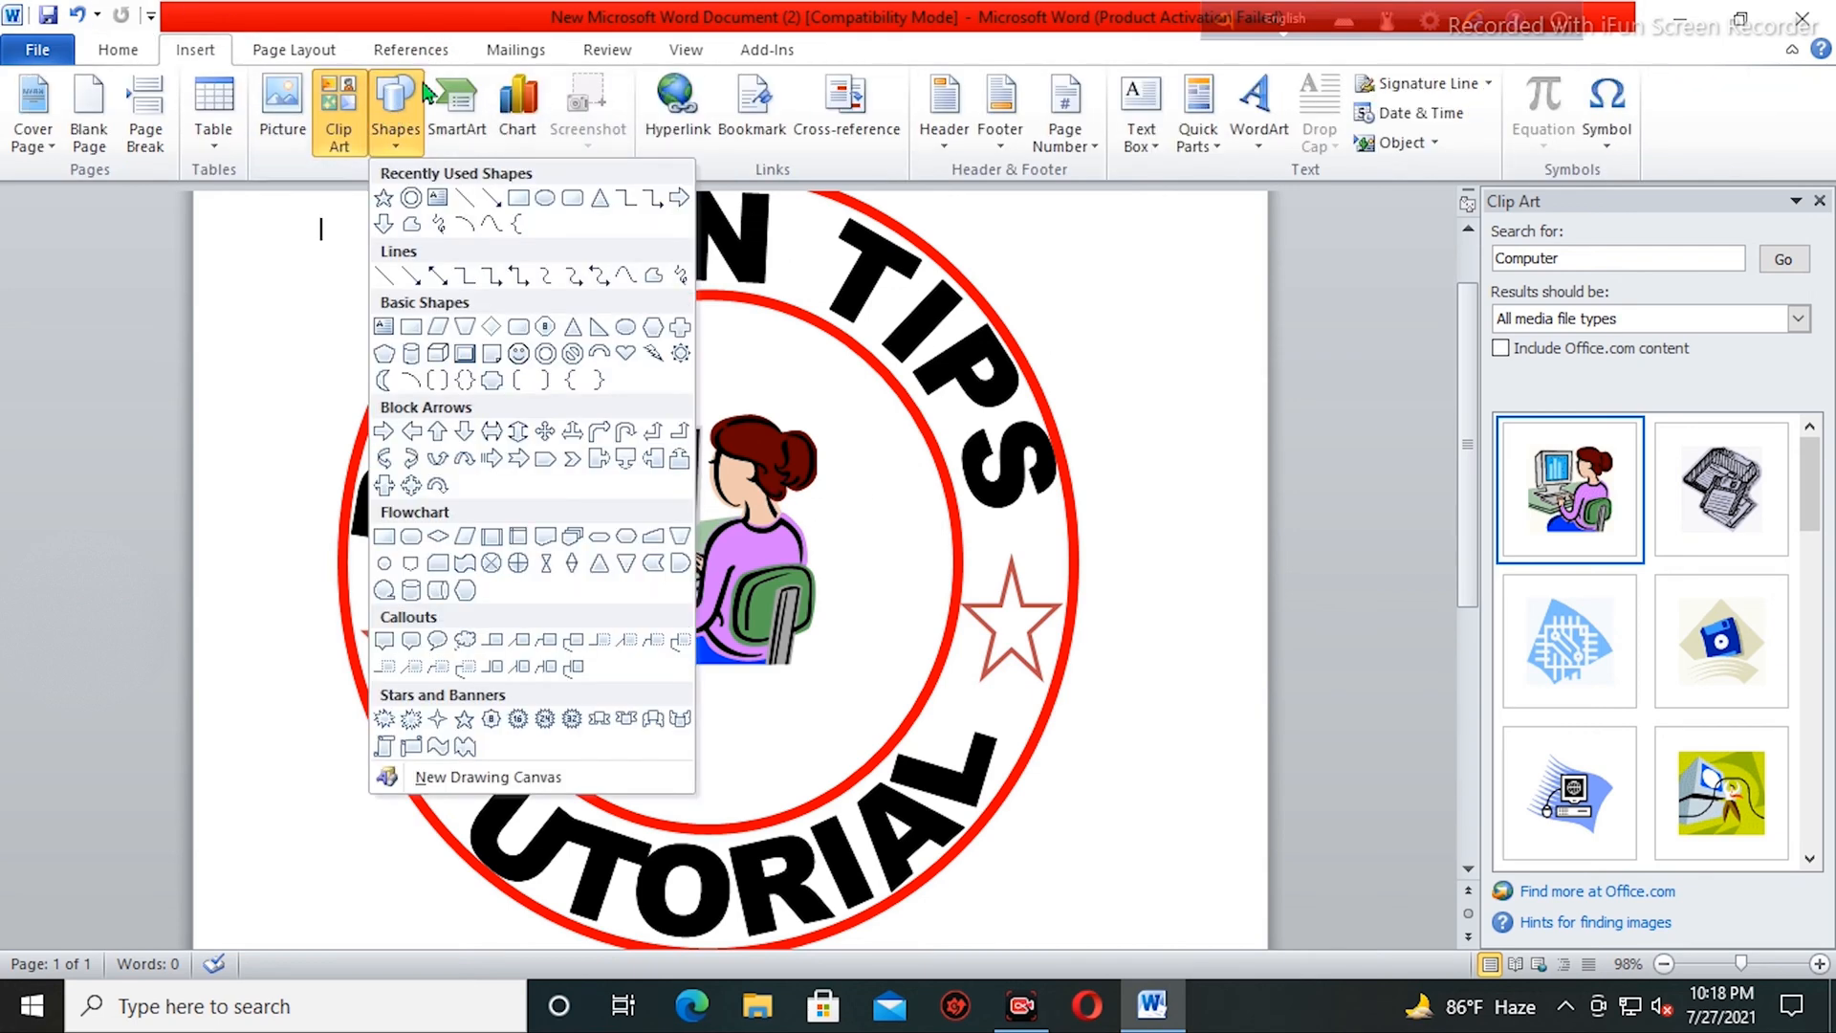
click(409, 196)
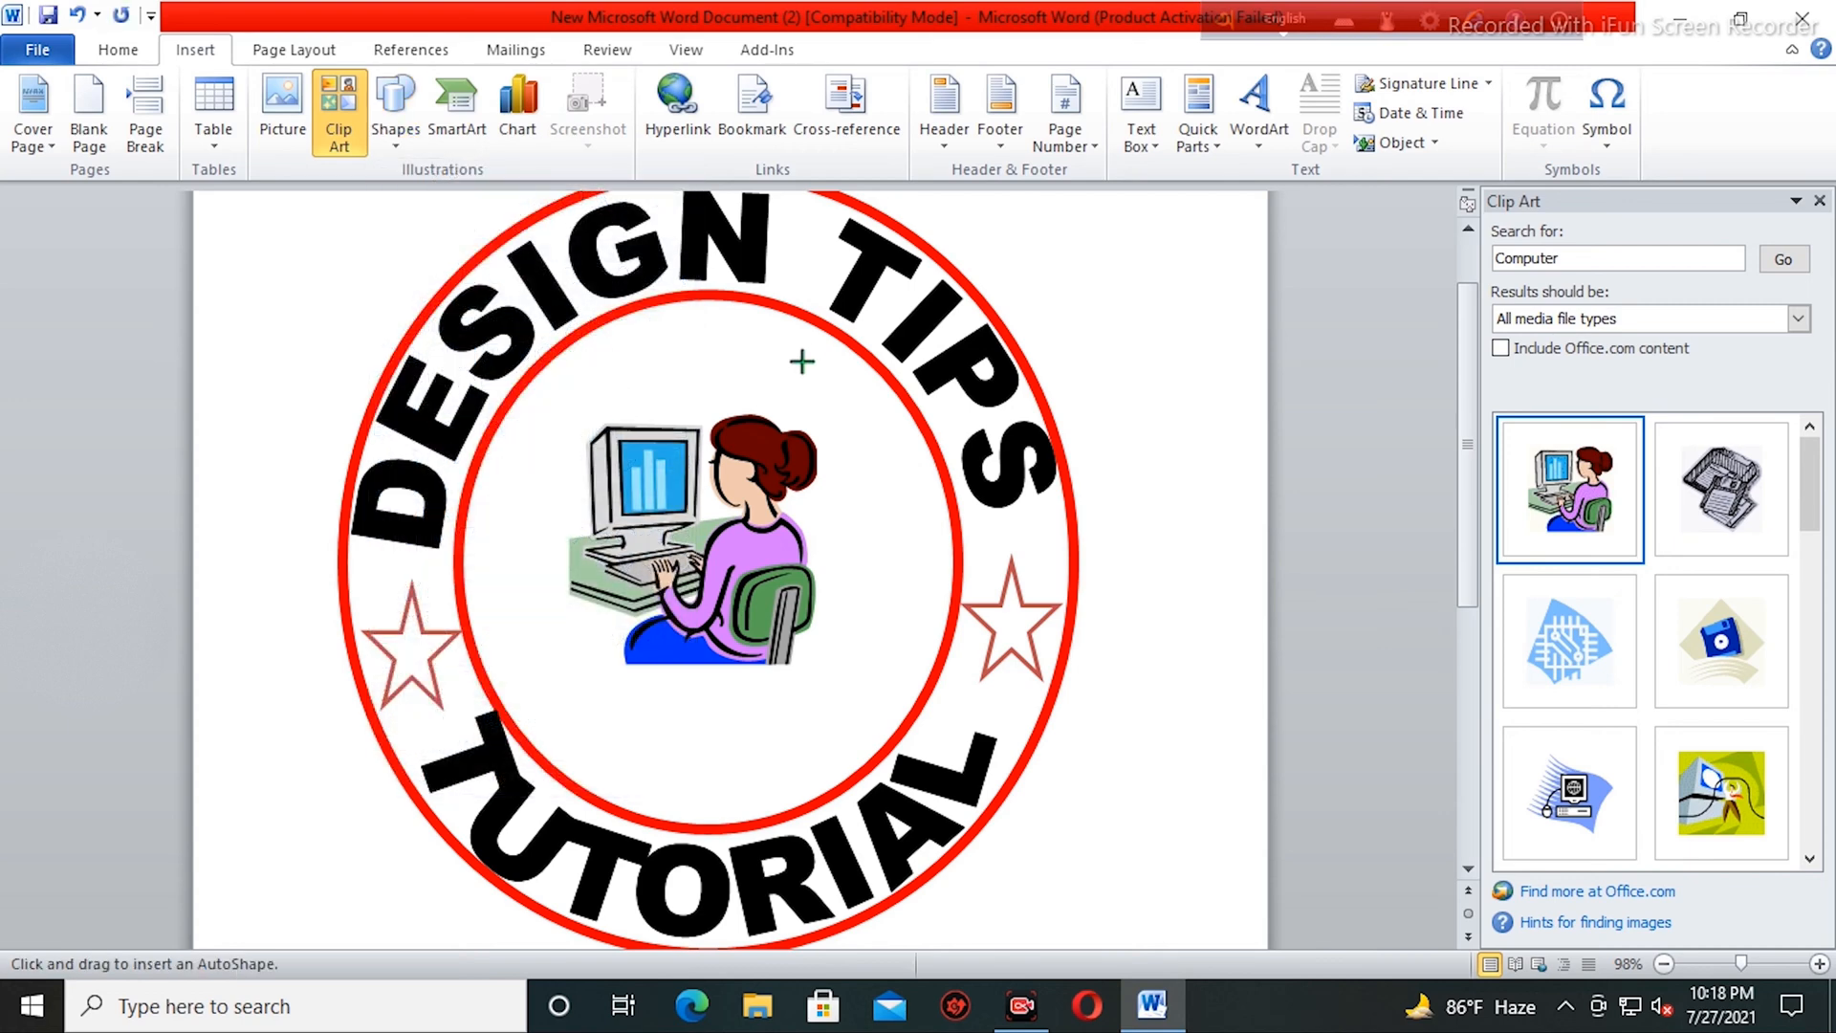
scroll(802, 362, down, 2)
scroll(778, 319, up, 2)
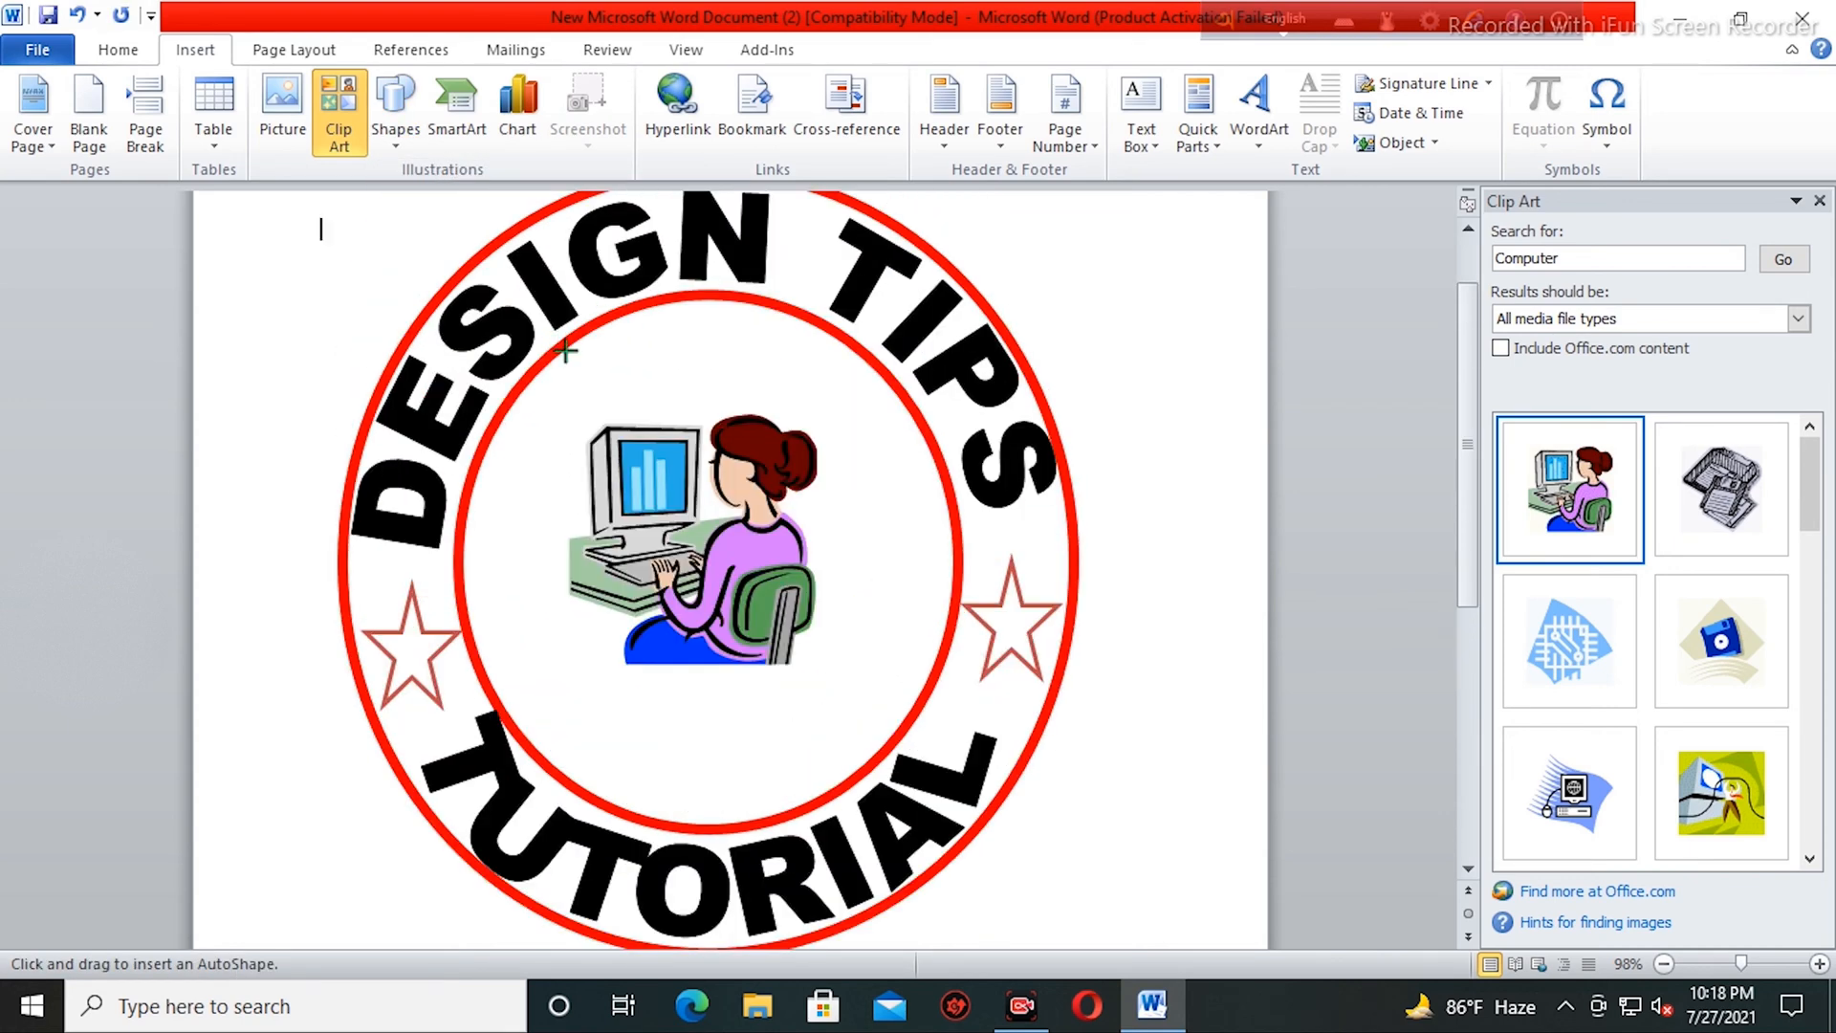
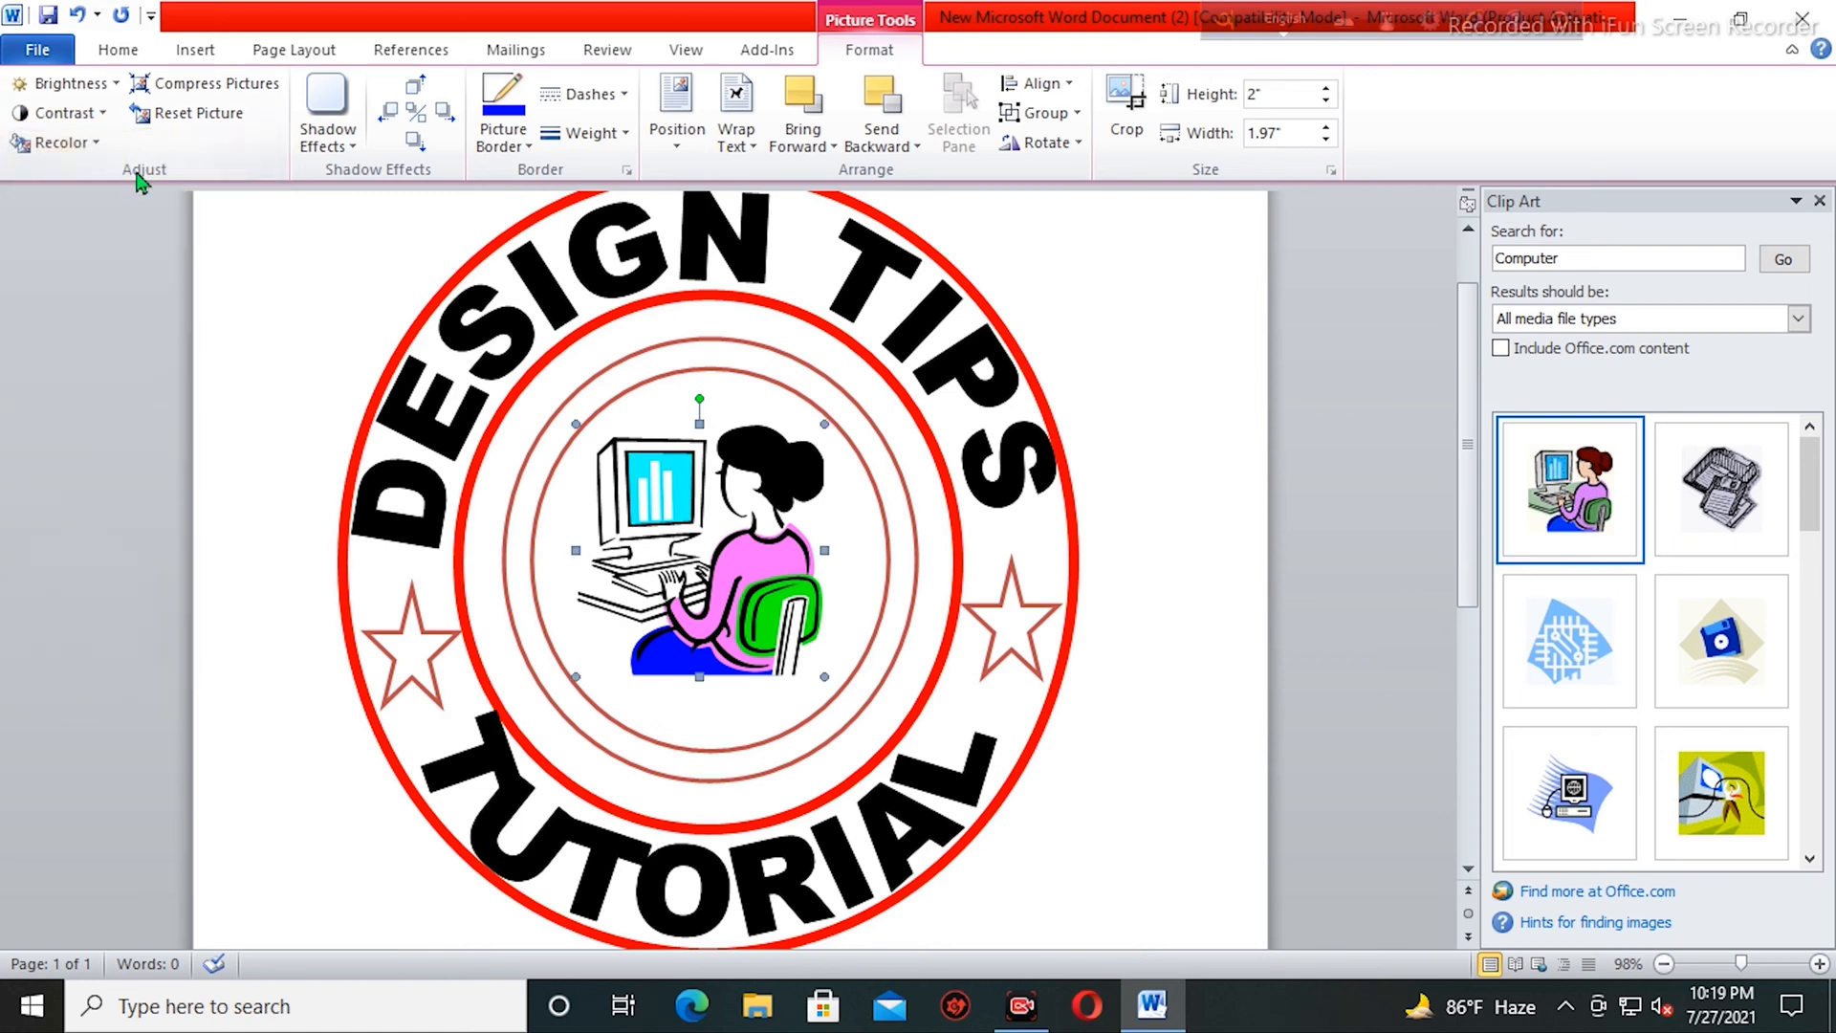
- Set the clip art's brightness to -30% and nudge it slightly down and right within the thin inner rings
click(67, 84)
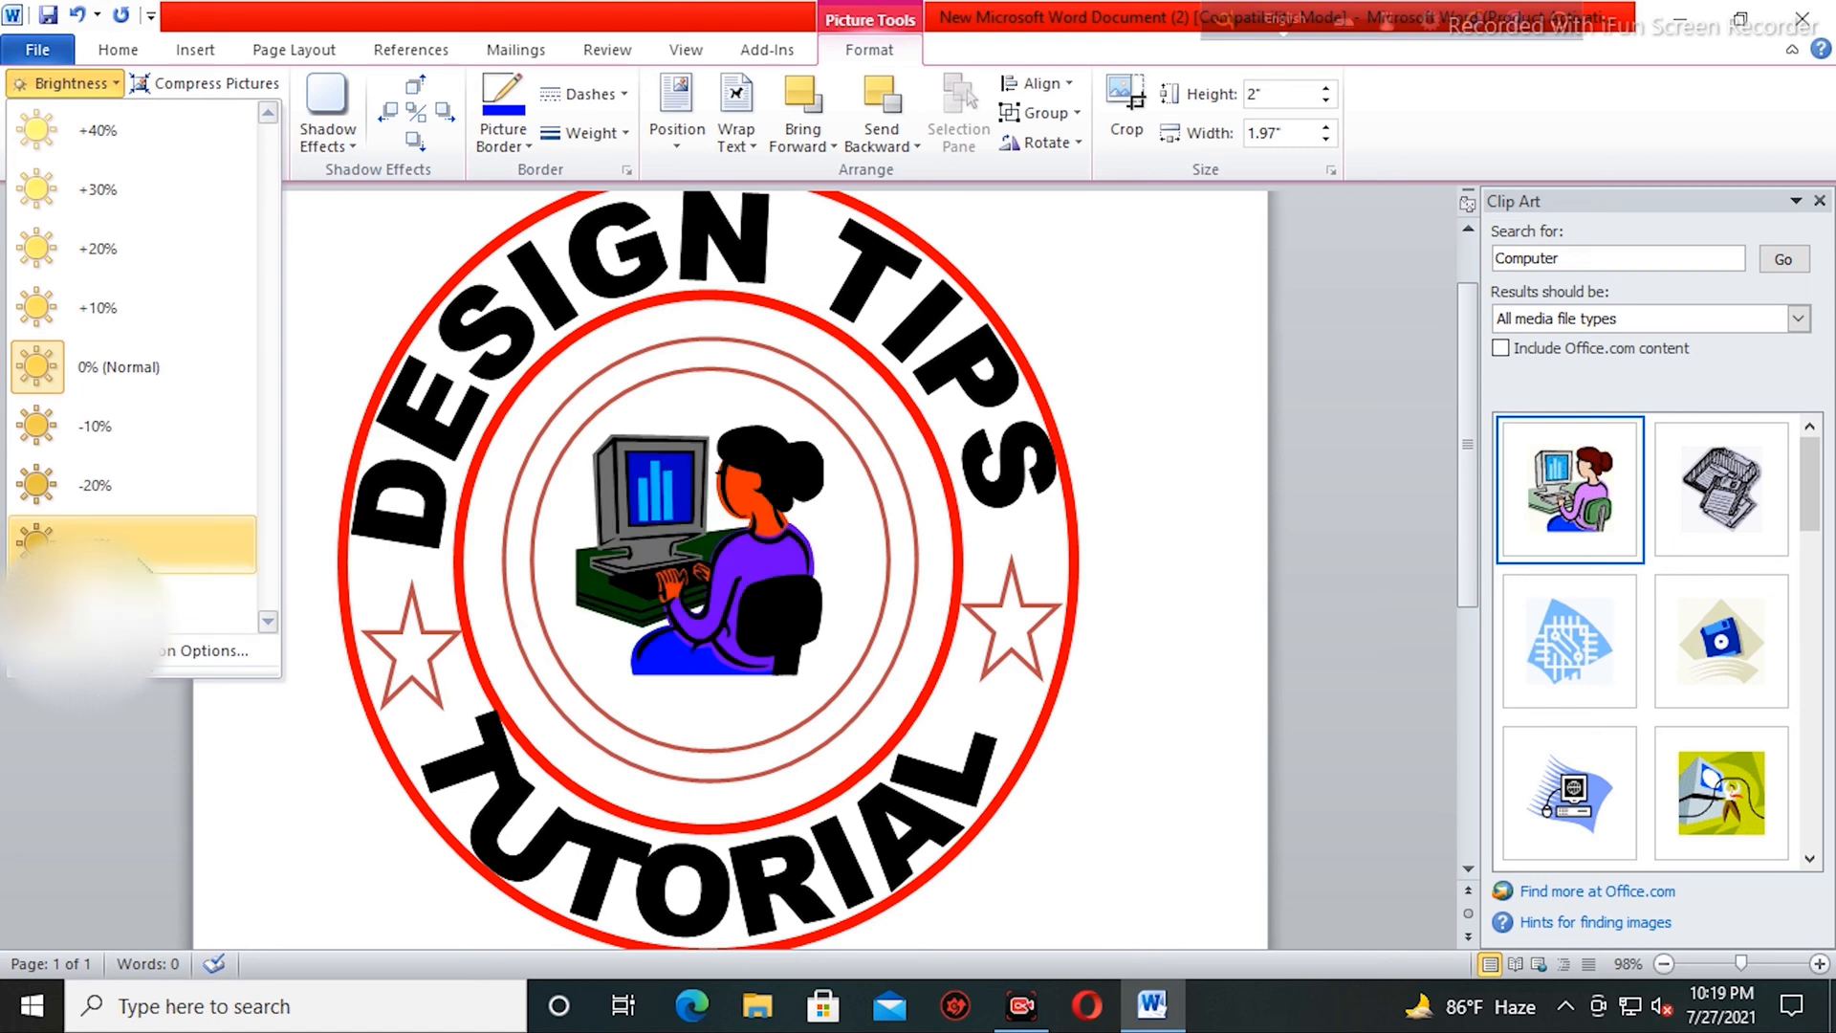
click(146, 534)
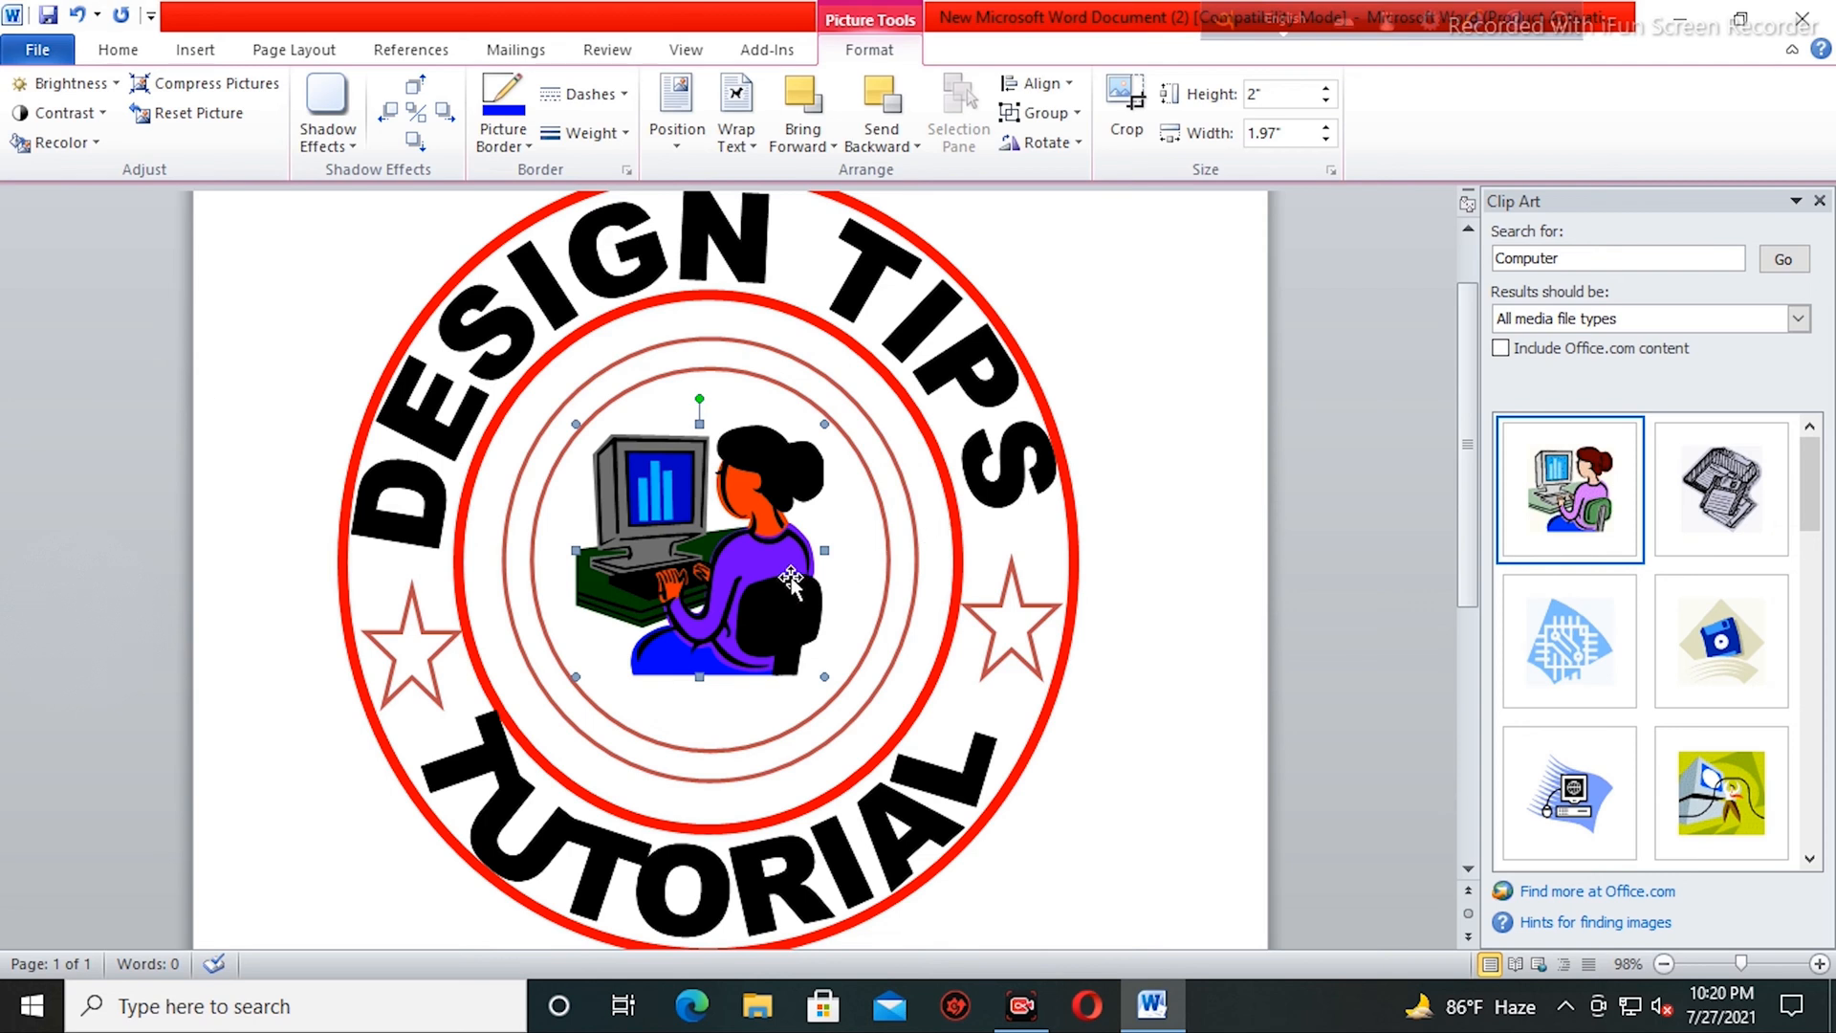
key(ctrl+Down)
key(ctrl+Down)
key(ctrl+Down)
key(ctrl+Right)
key(ctrl+Right)
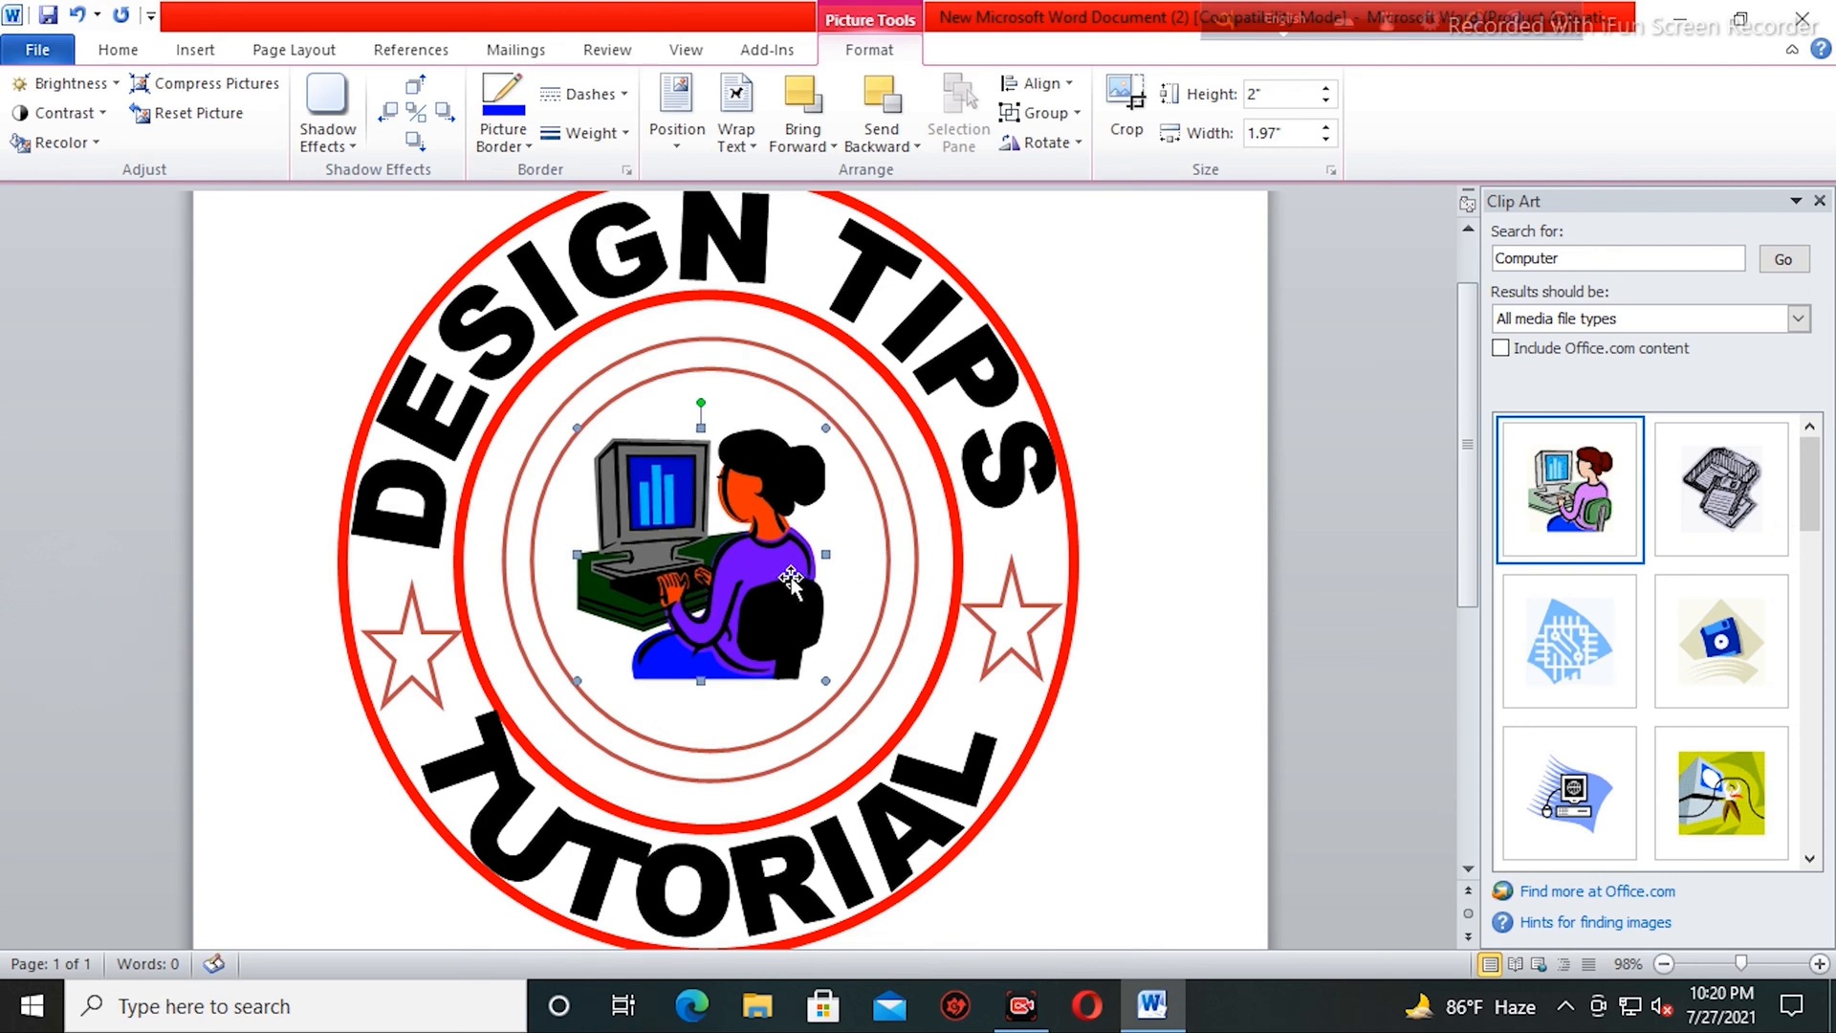
click(1168, 360)
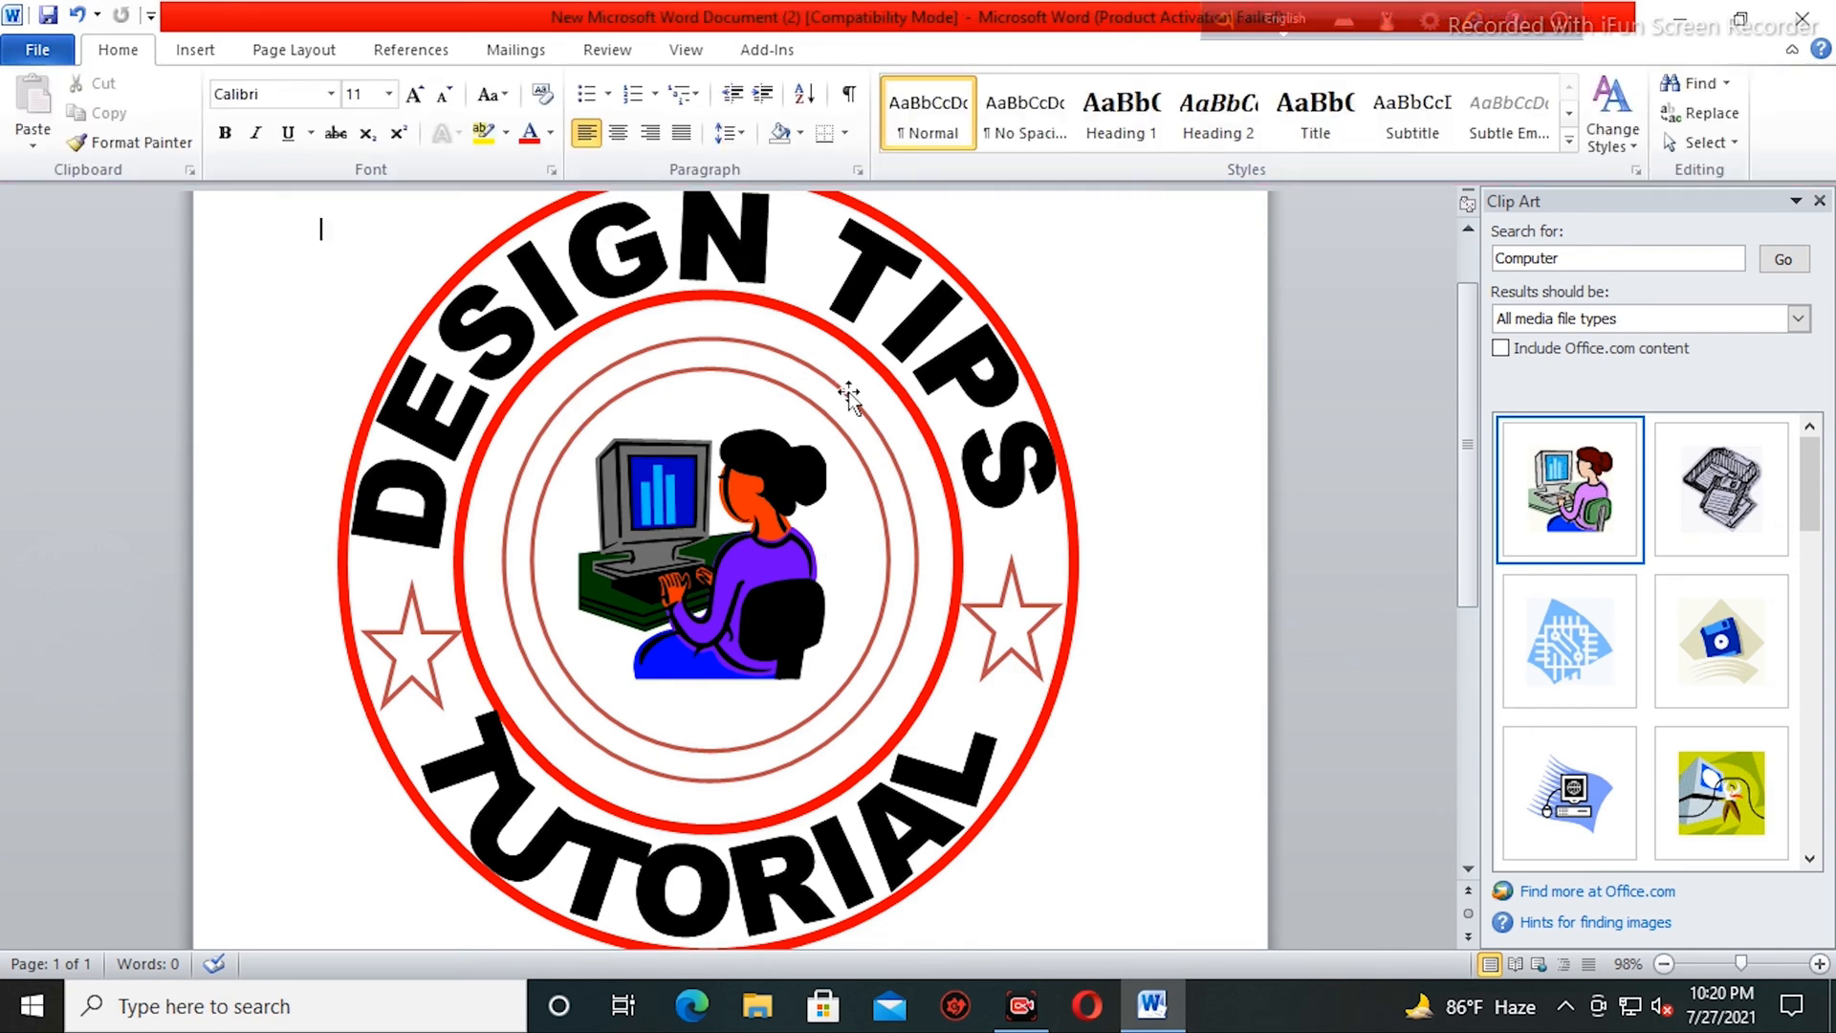
- Close the Clip Art pane and bring the blank area below the logo into view
scroll(850, 418, down, 2)
scroll(1069, 585, down, 4)
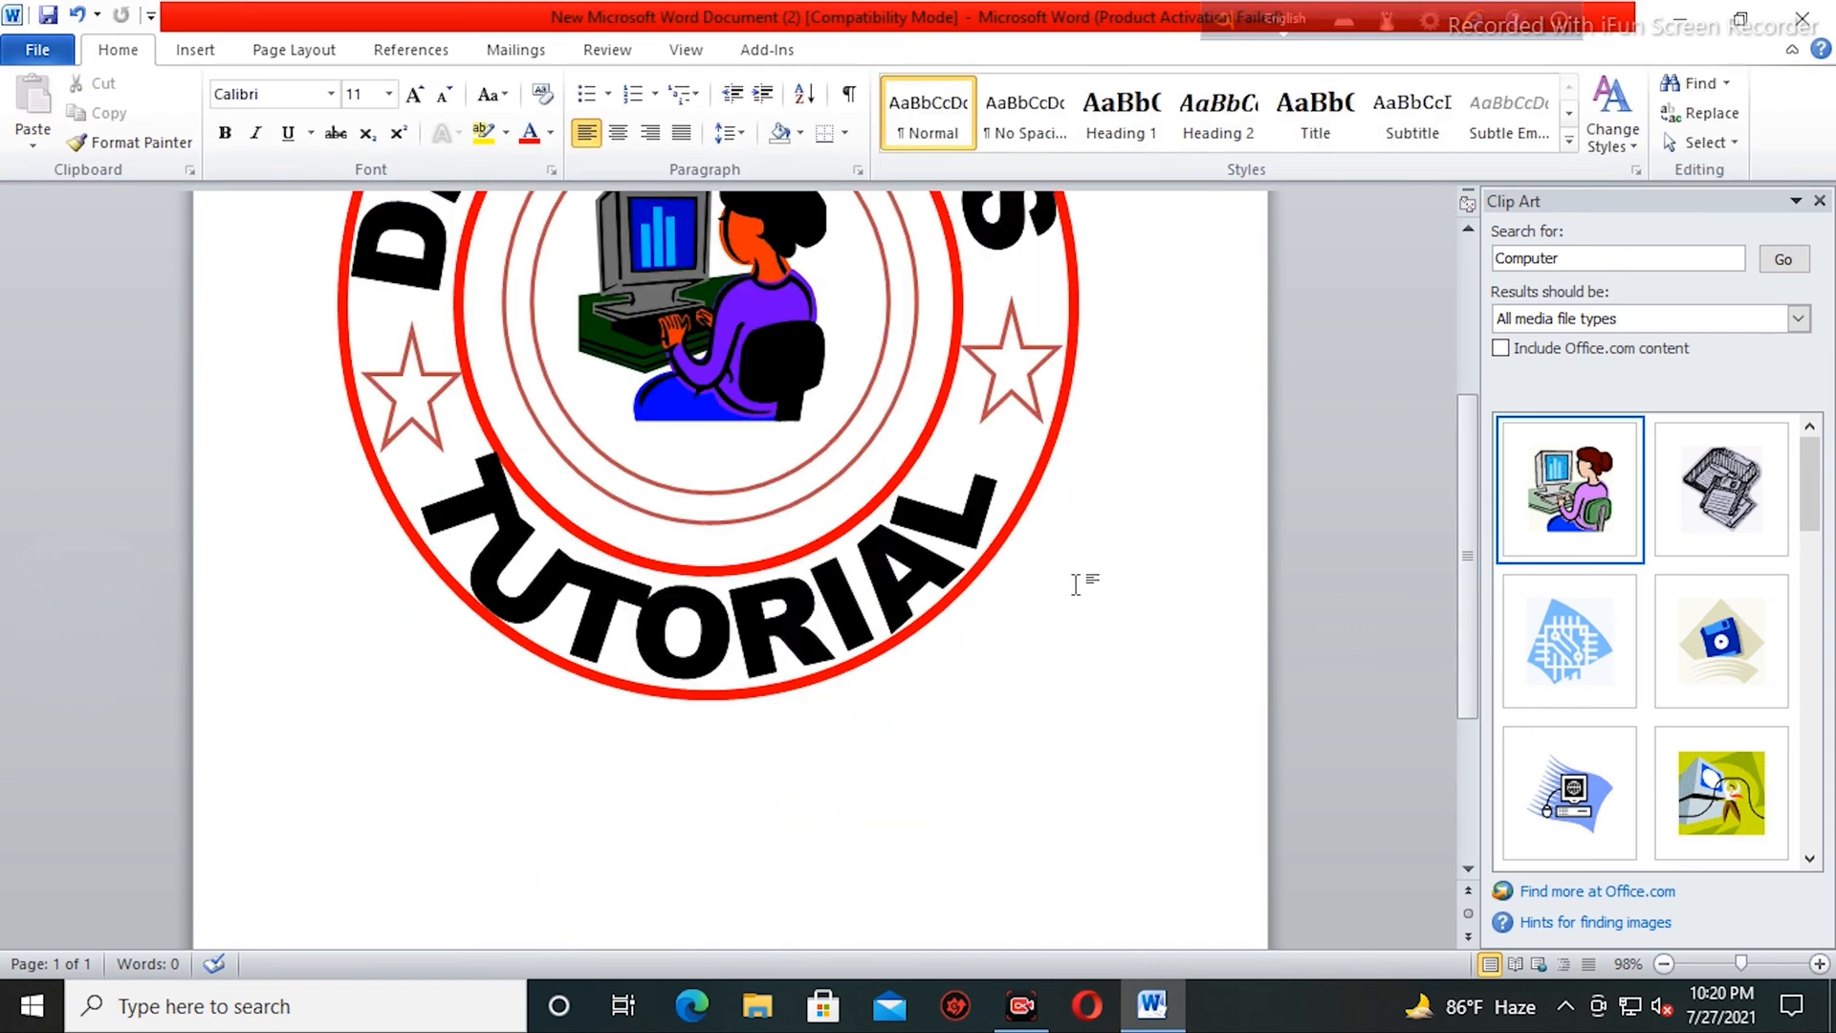
click(195, 49)
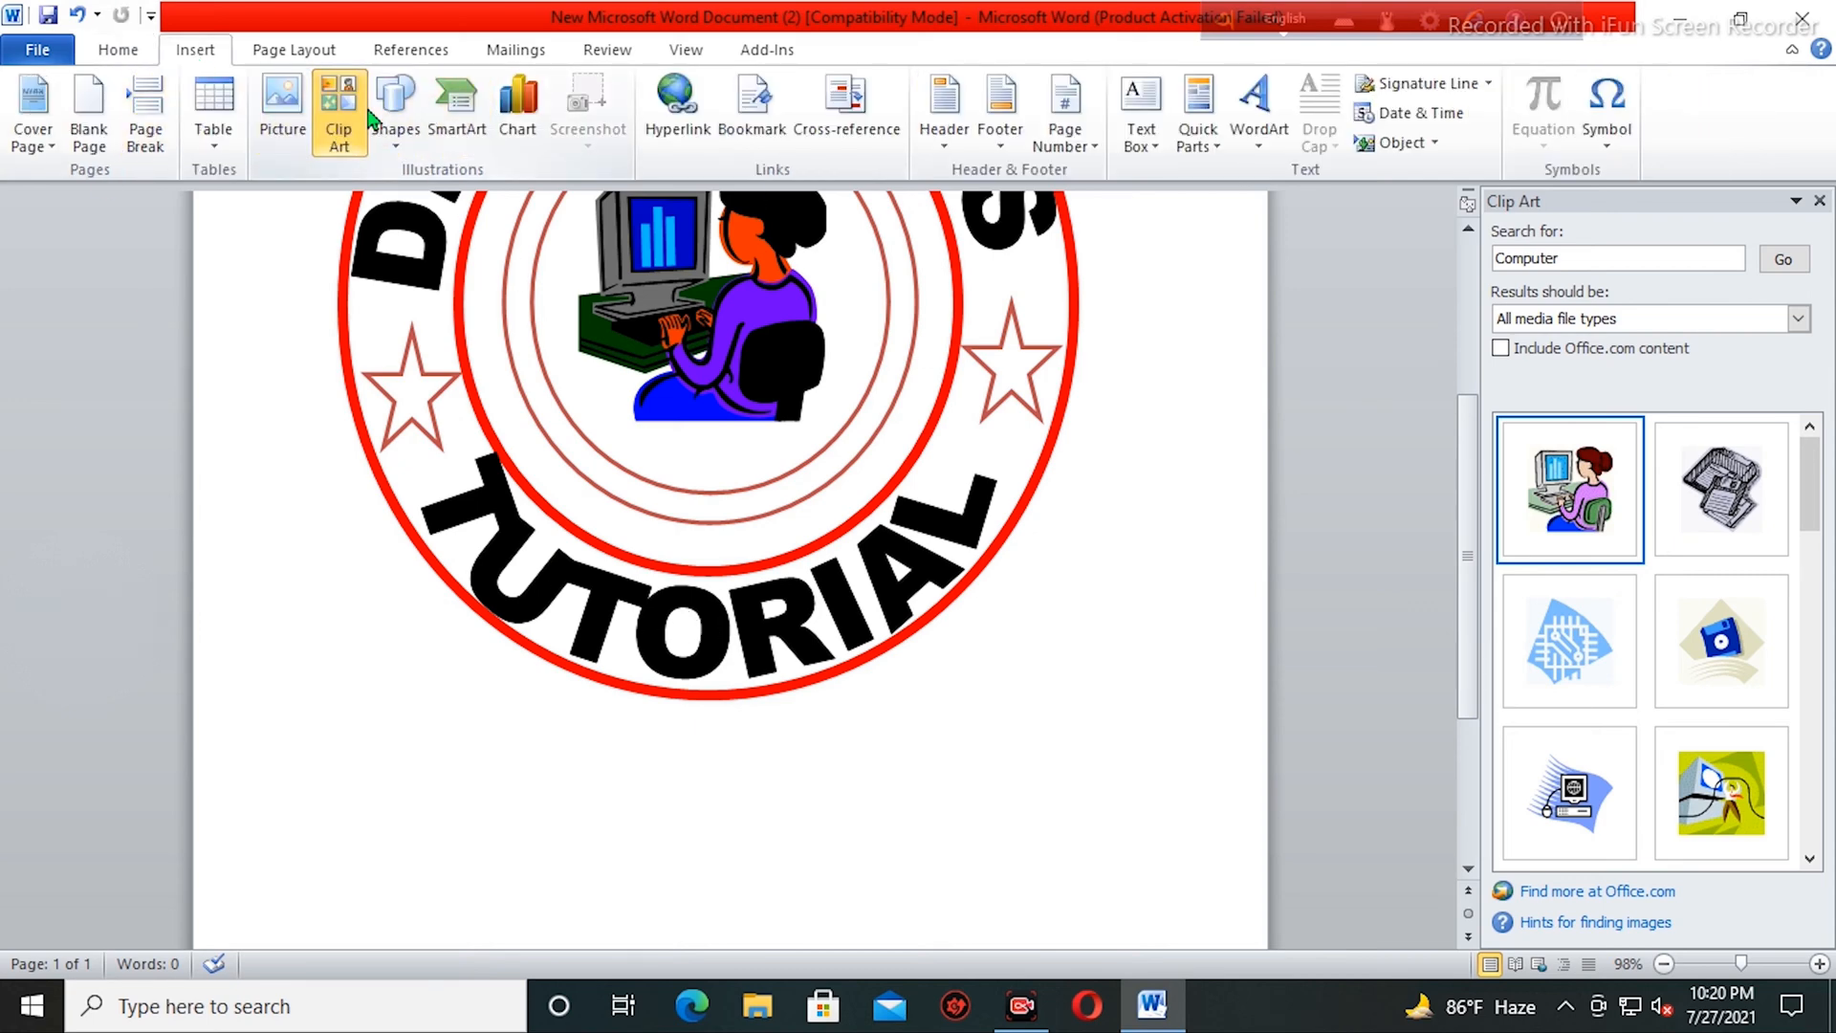
click(339, 112)
- Look through the available shapes without inserting one, and undo the last nudge of the clip art
click(400, 113)
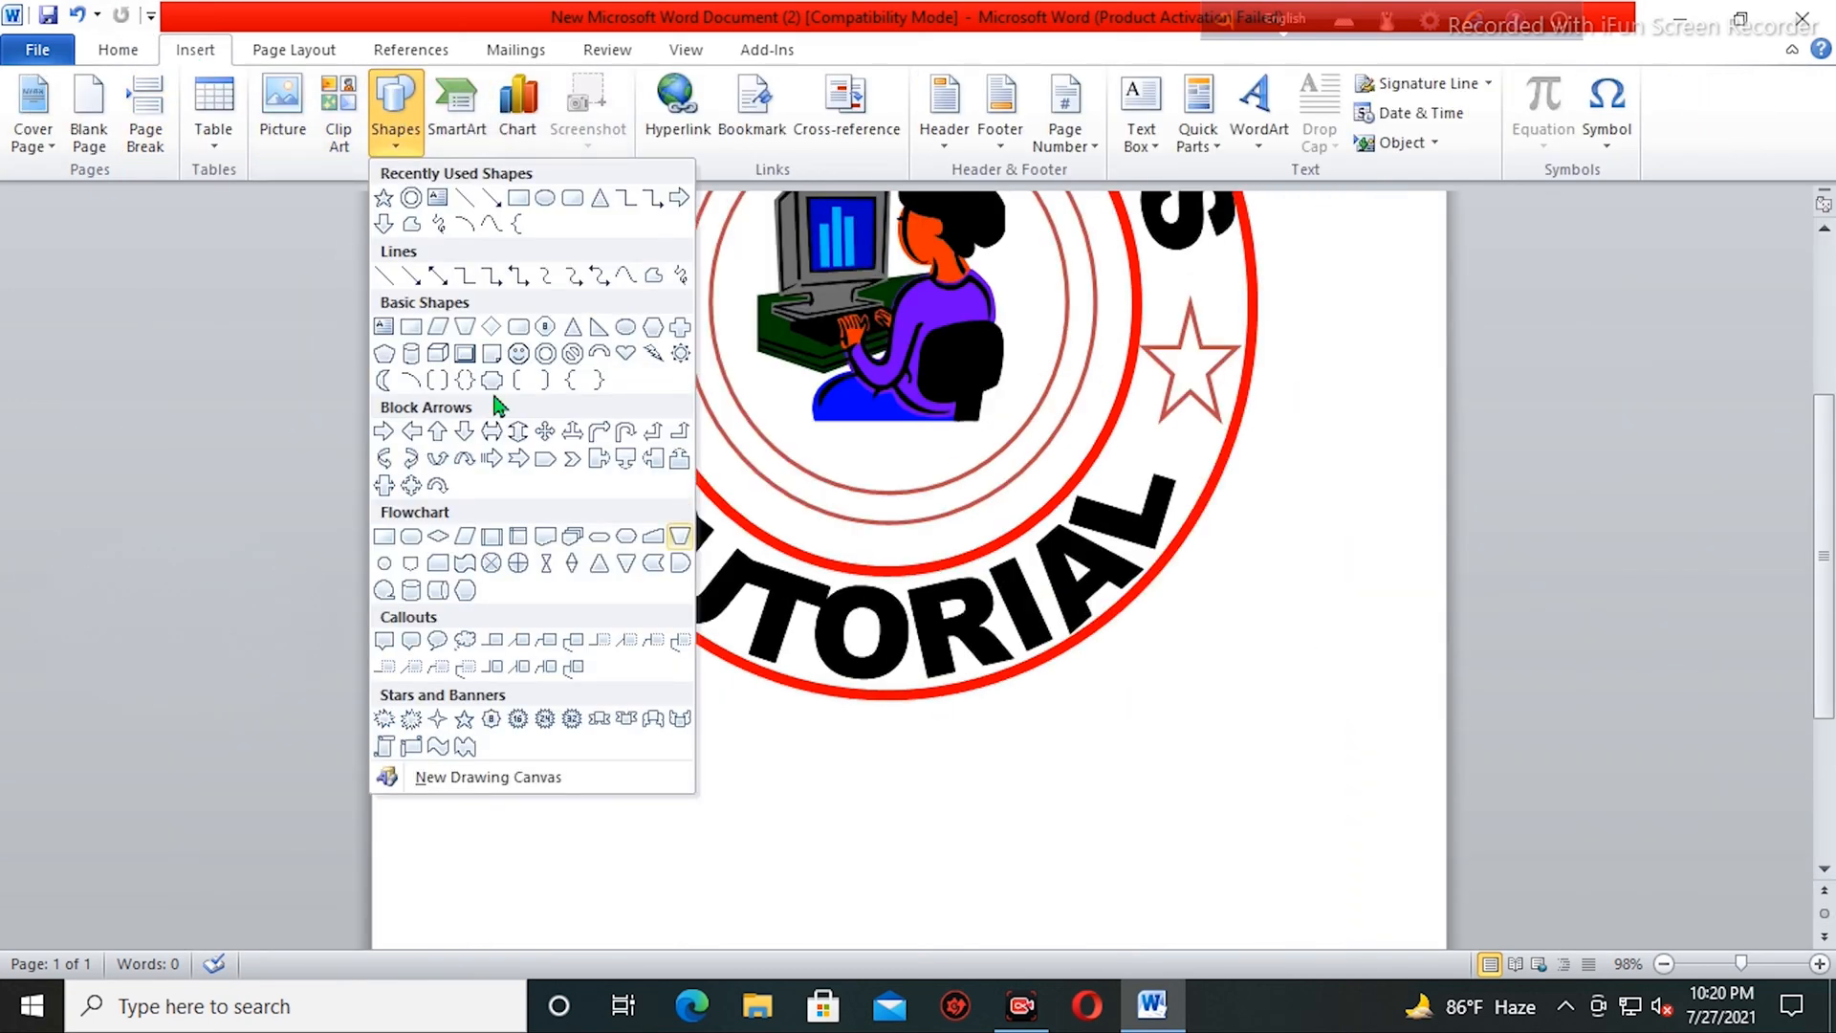
click(392, 124)
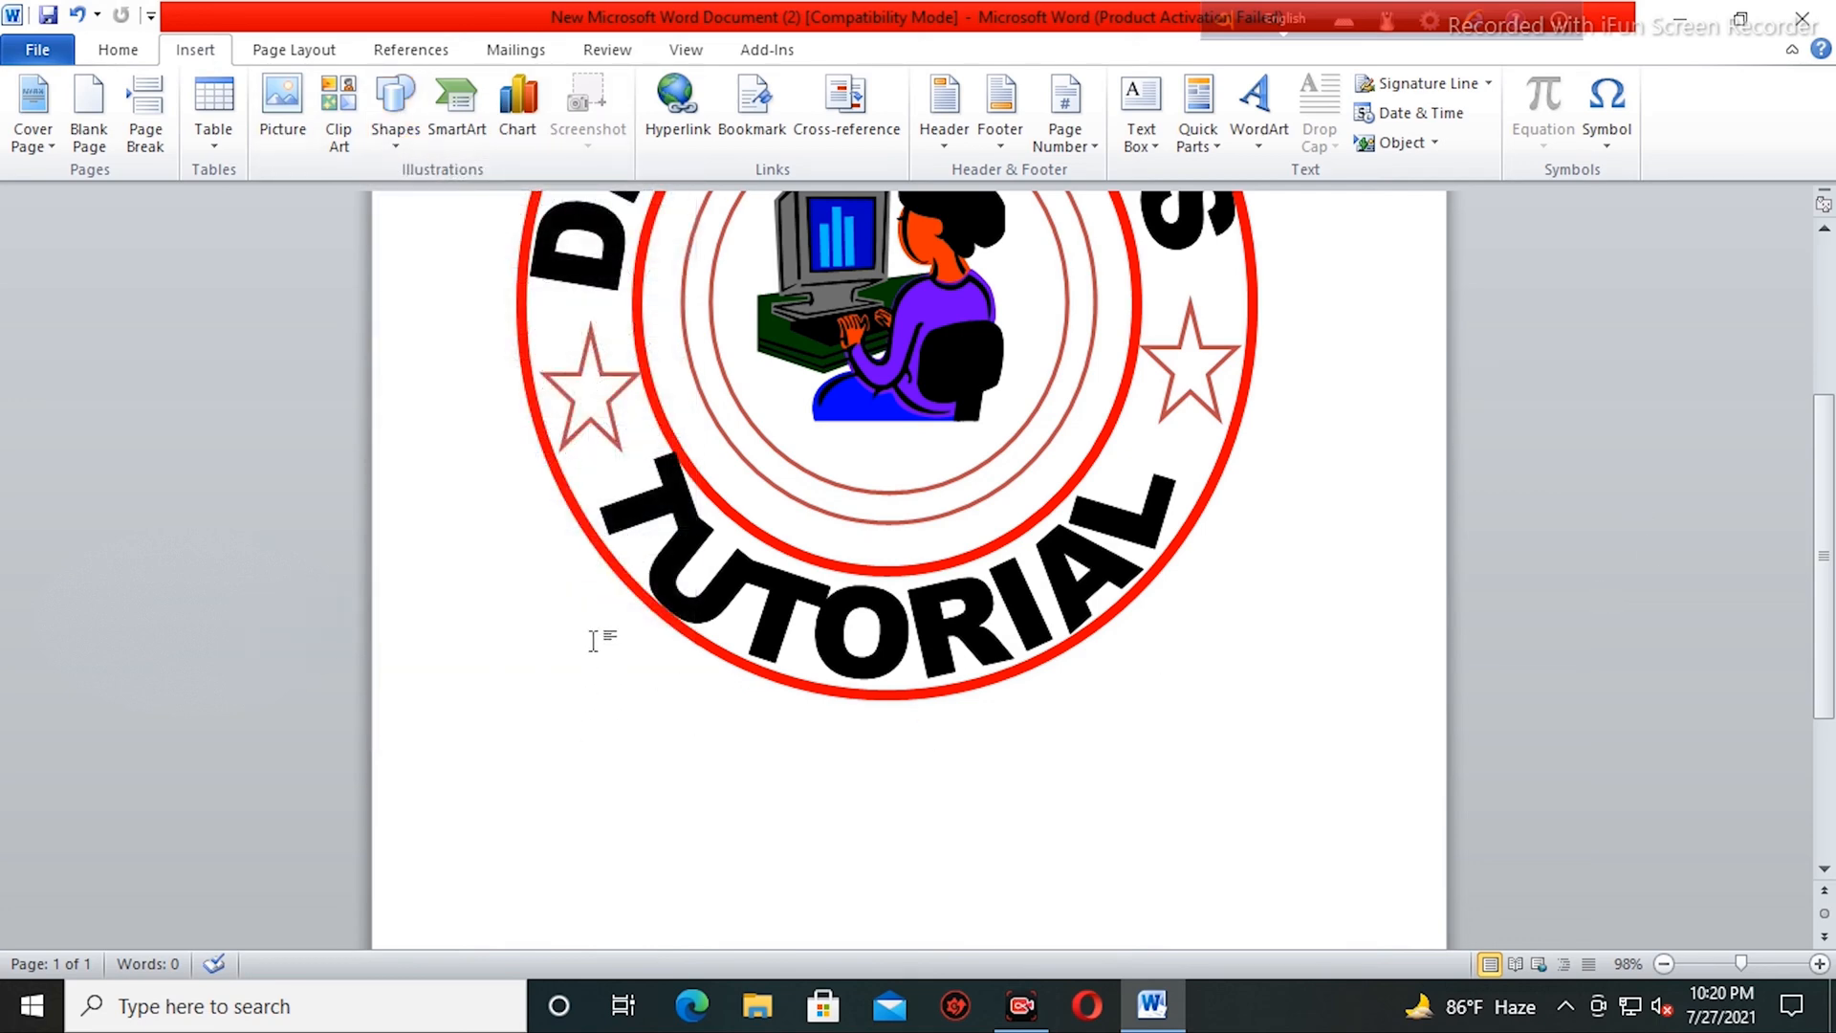
key(ctrl+z)
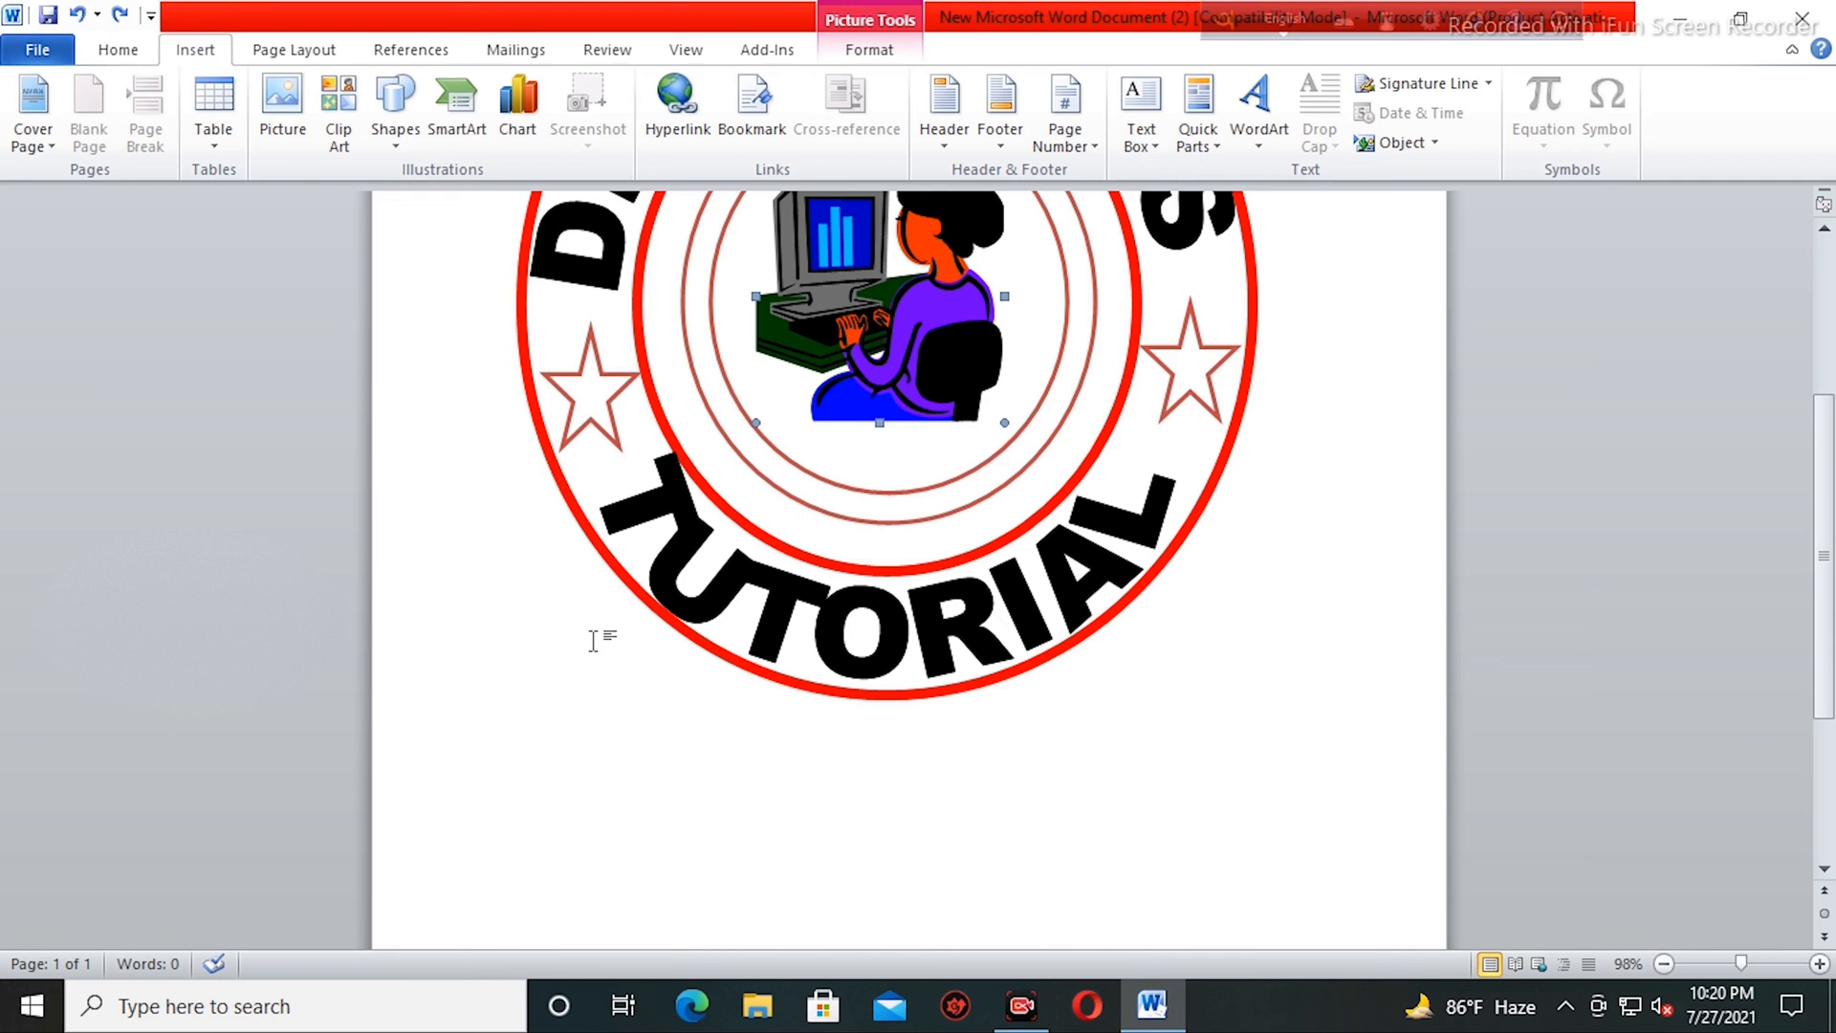
- Nudge the computer clip art slightly right and down inside the thin inner rings
key(ctrl+Right)
key(ctrl+Right)
key(ctrl+Down)
key(ctrl+Down)
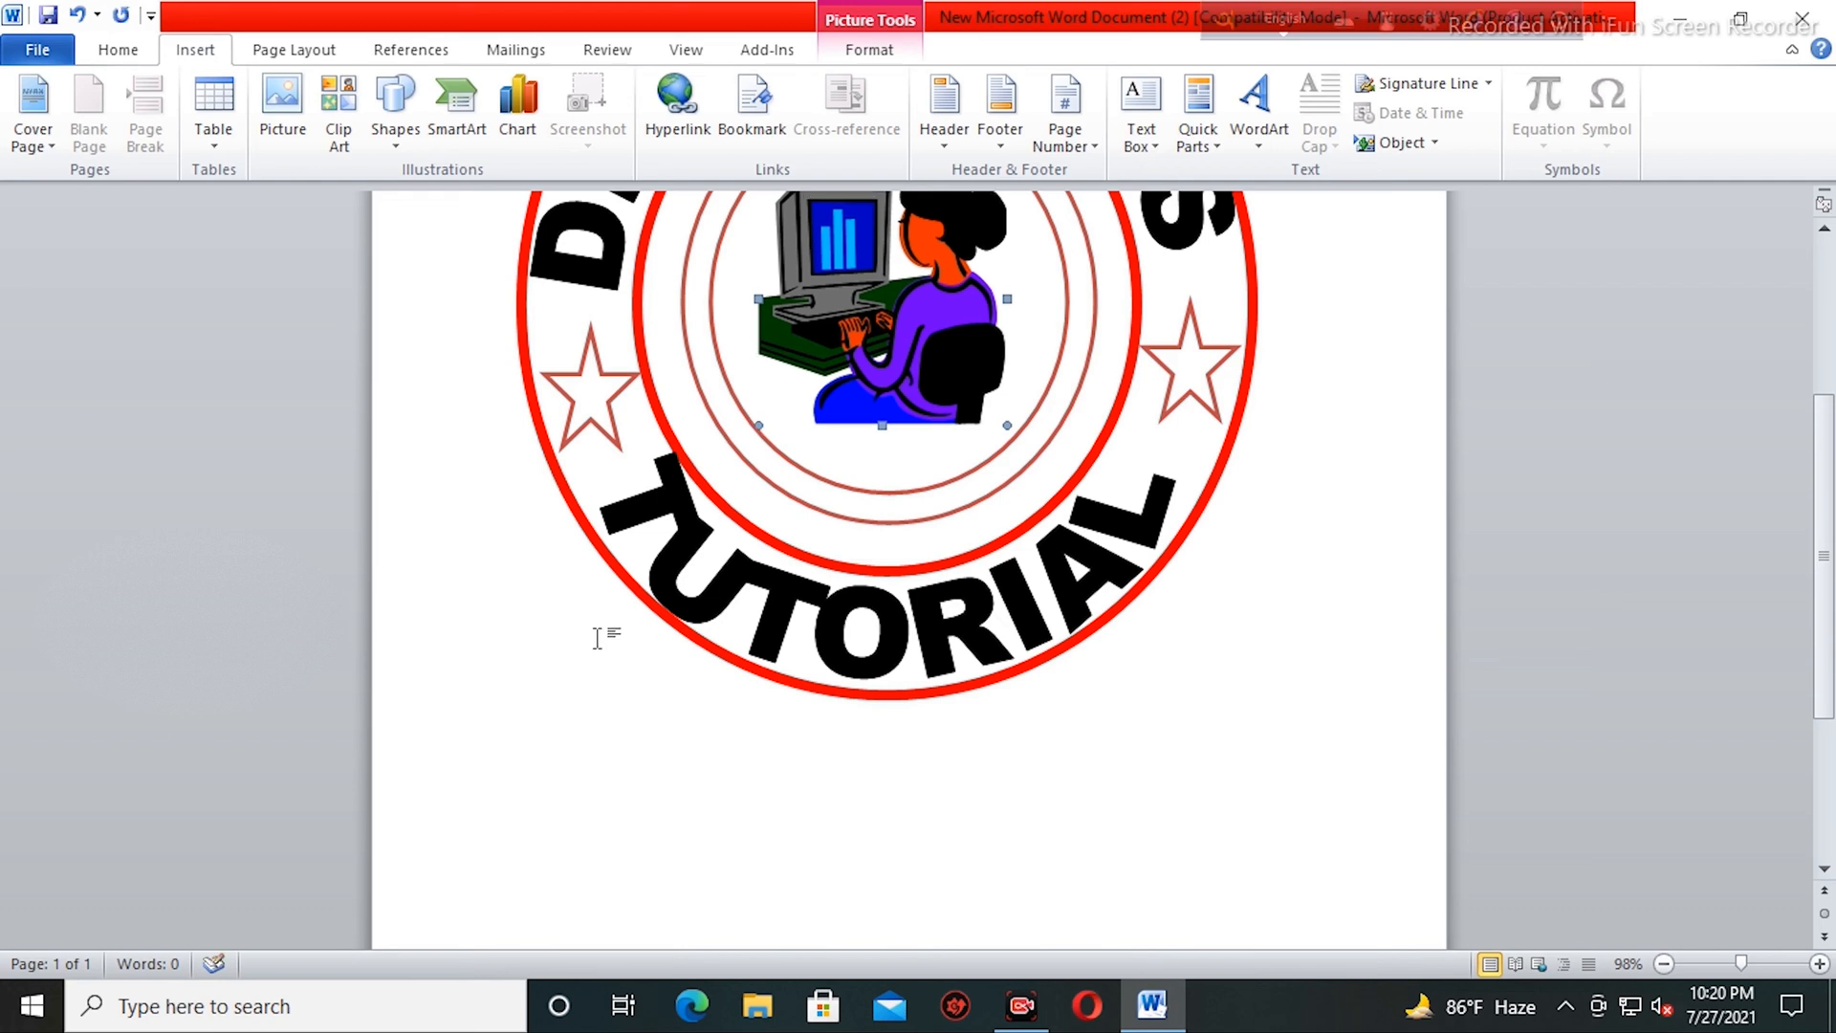
- Draw a ribbon banner with folded tails about 6.86" wide and 1.05" tall in the blank area below the logo
click(391, 113)
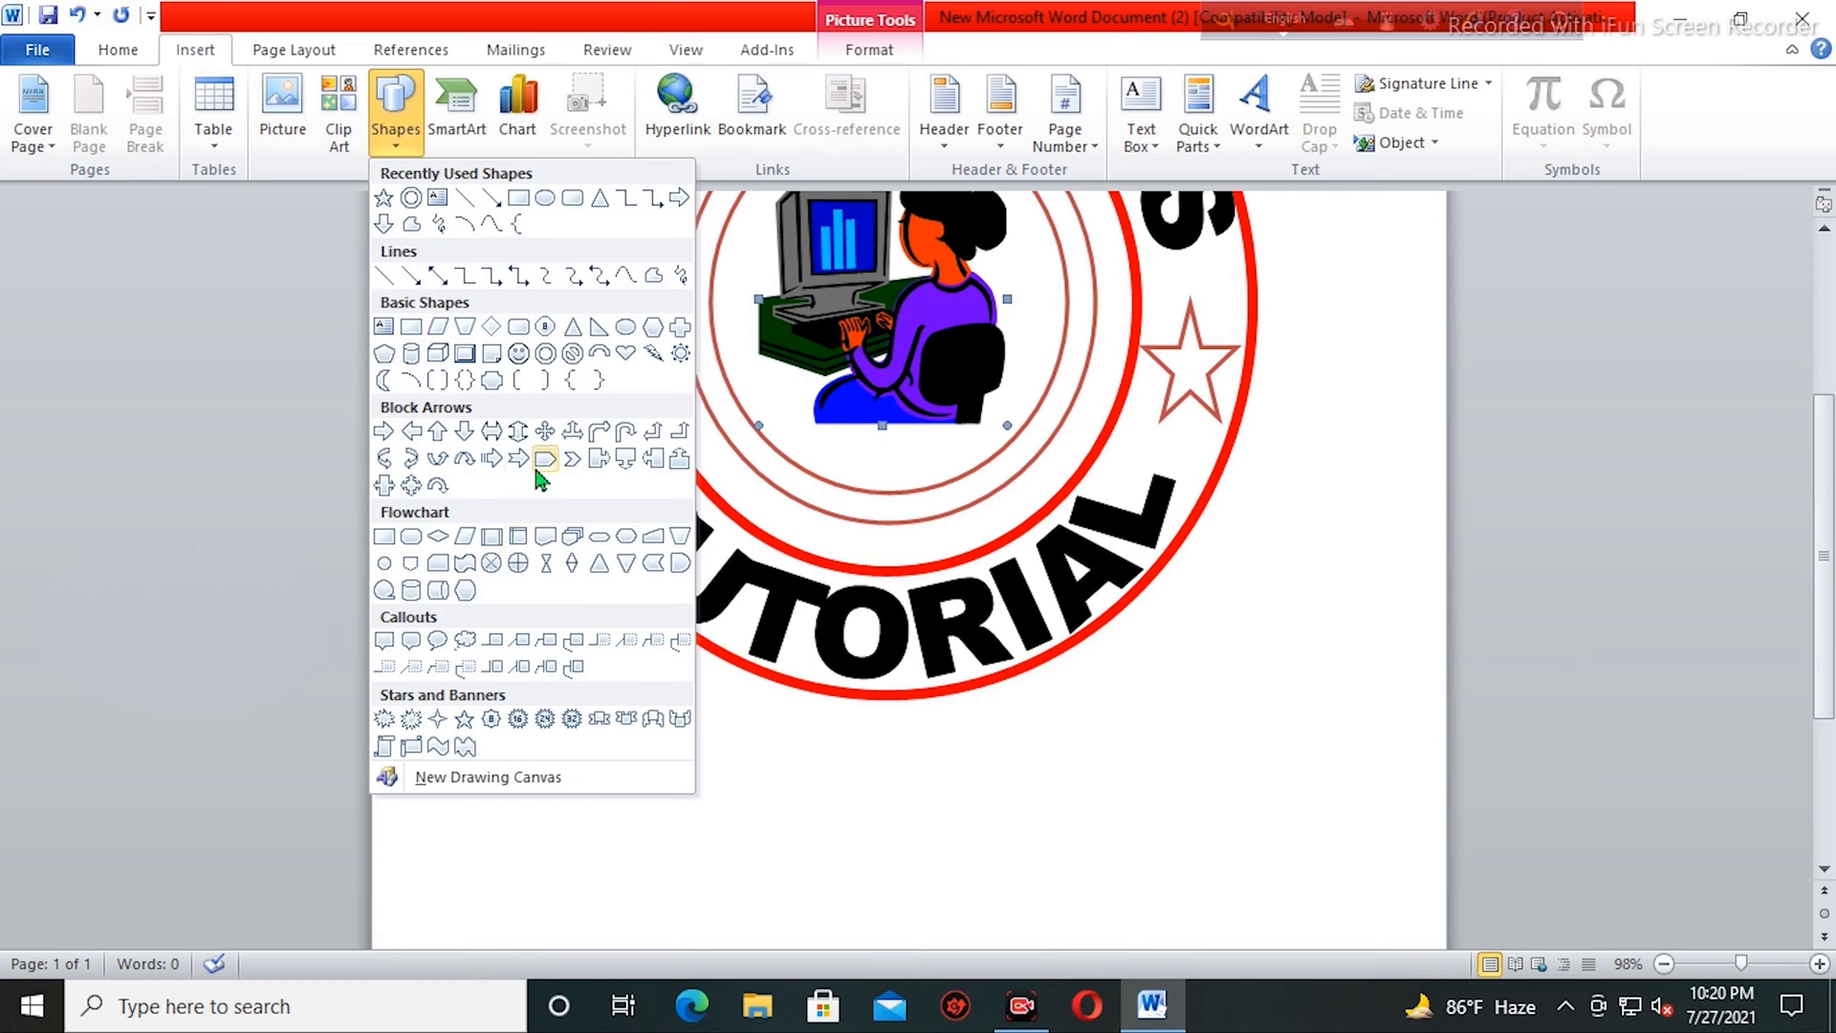
click(597, 724)
mouse_move(494, 756)
mouse_down()
mouse_move(1232, 904)
mouse_move(1358, 888)
mouse_up()
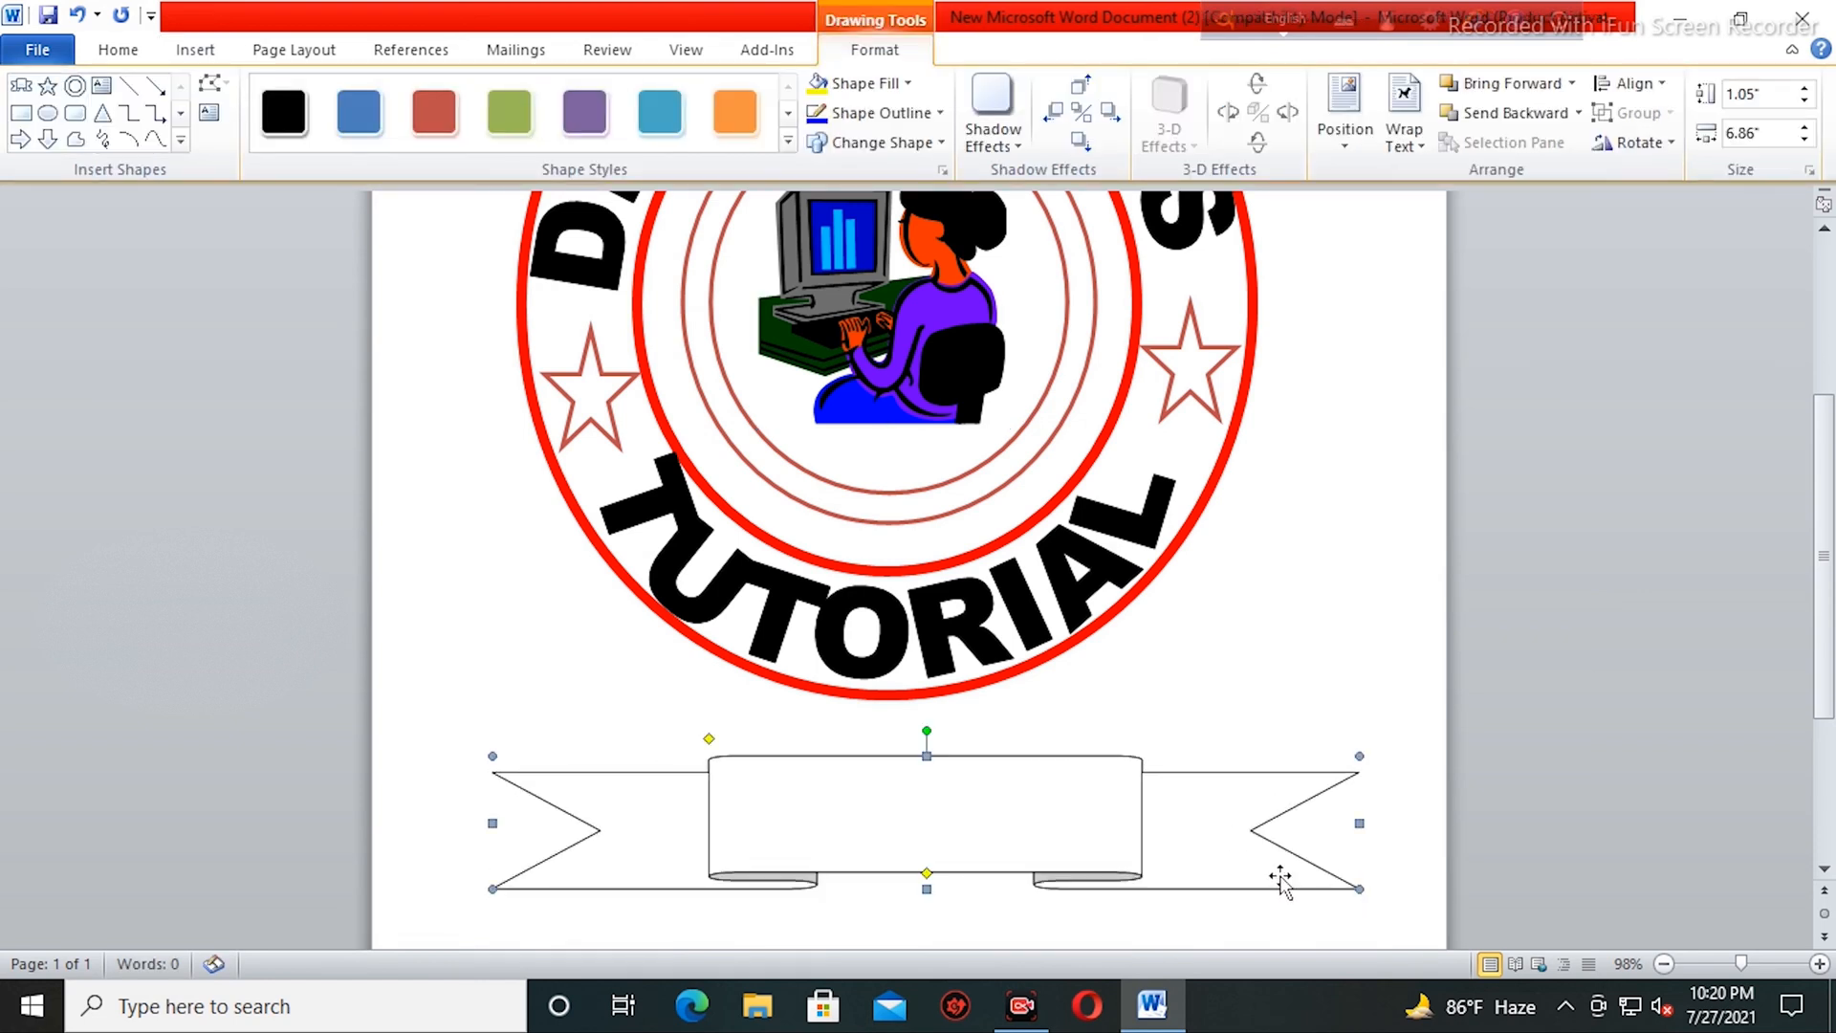
- Move the ribbon up just beneath the logo, widen both ends to about 7.96" overall and place it in front of text
drag(1081, 842, 1050, 797)
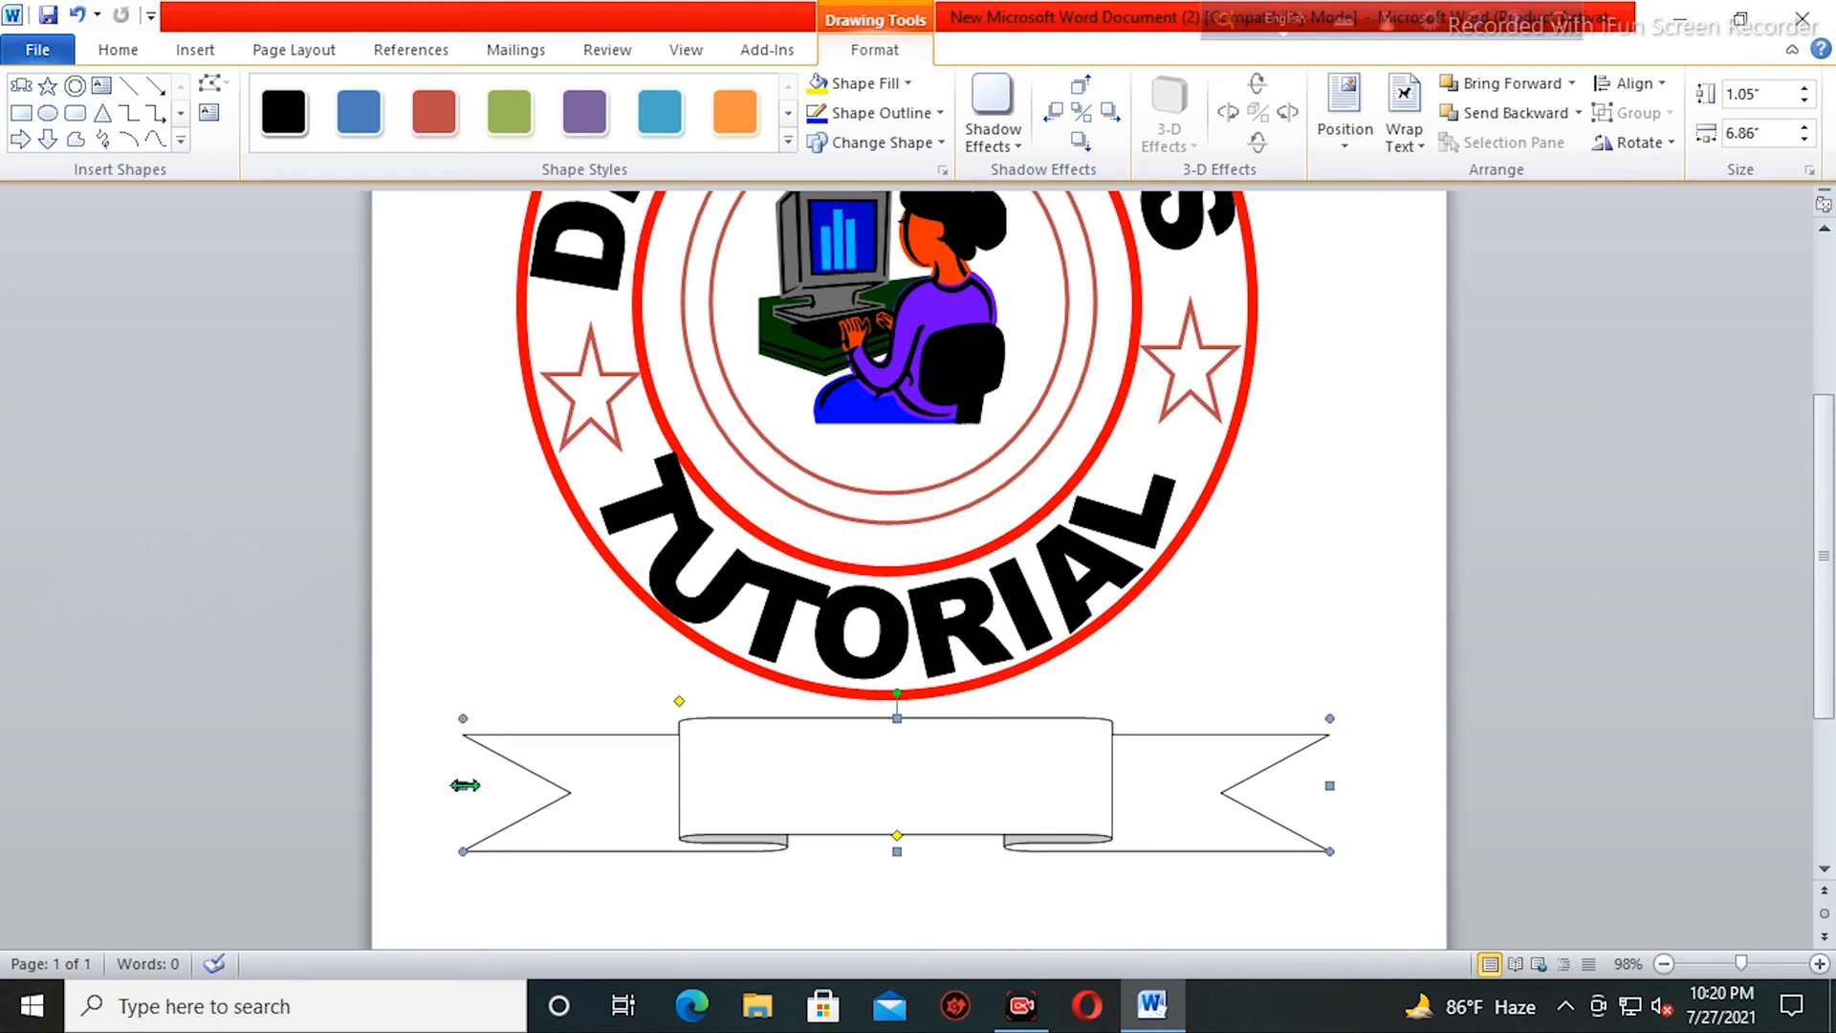
drag(462, 786, 408, 785)
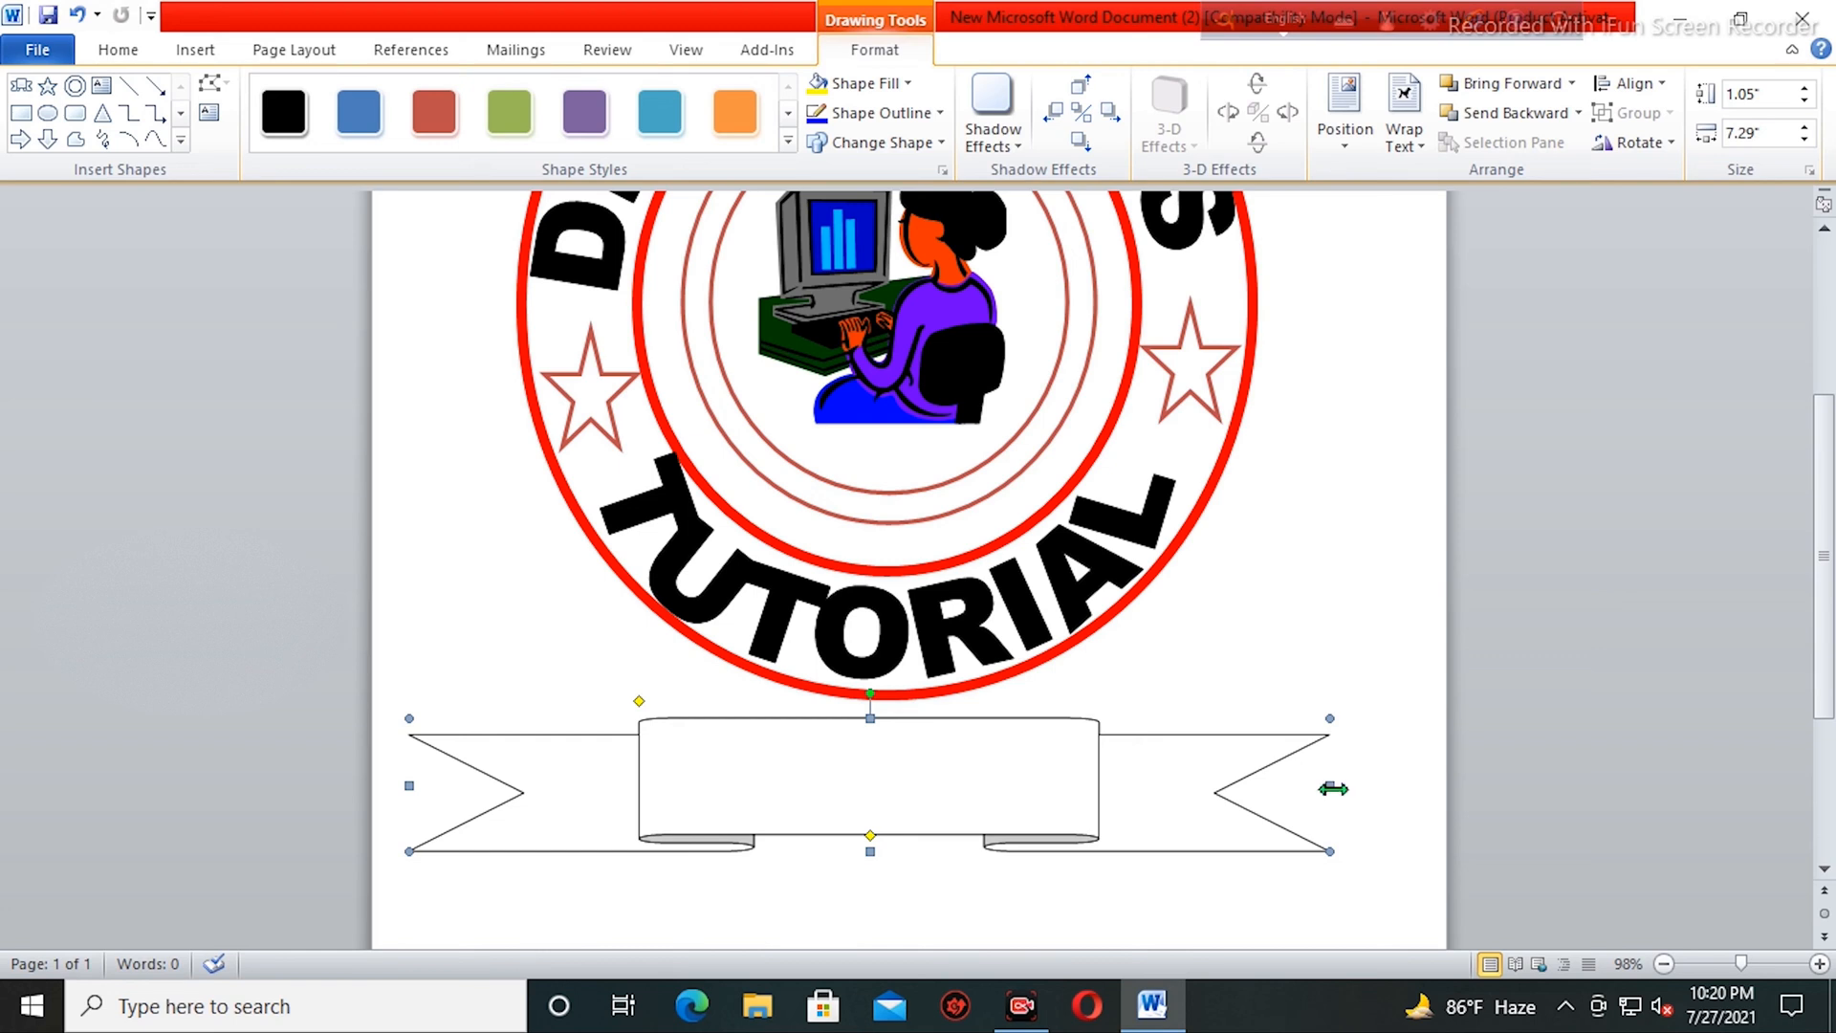
drag(1334, 787, 1414, 784)
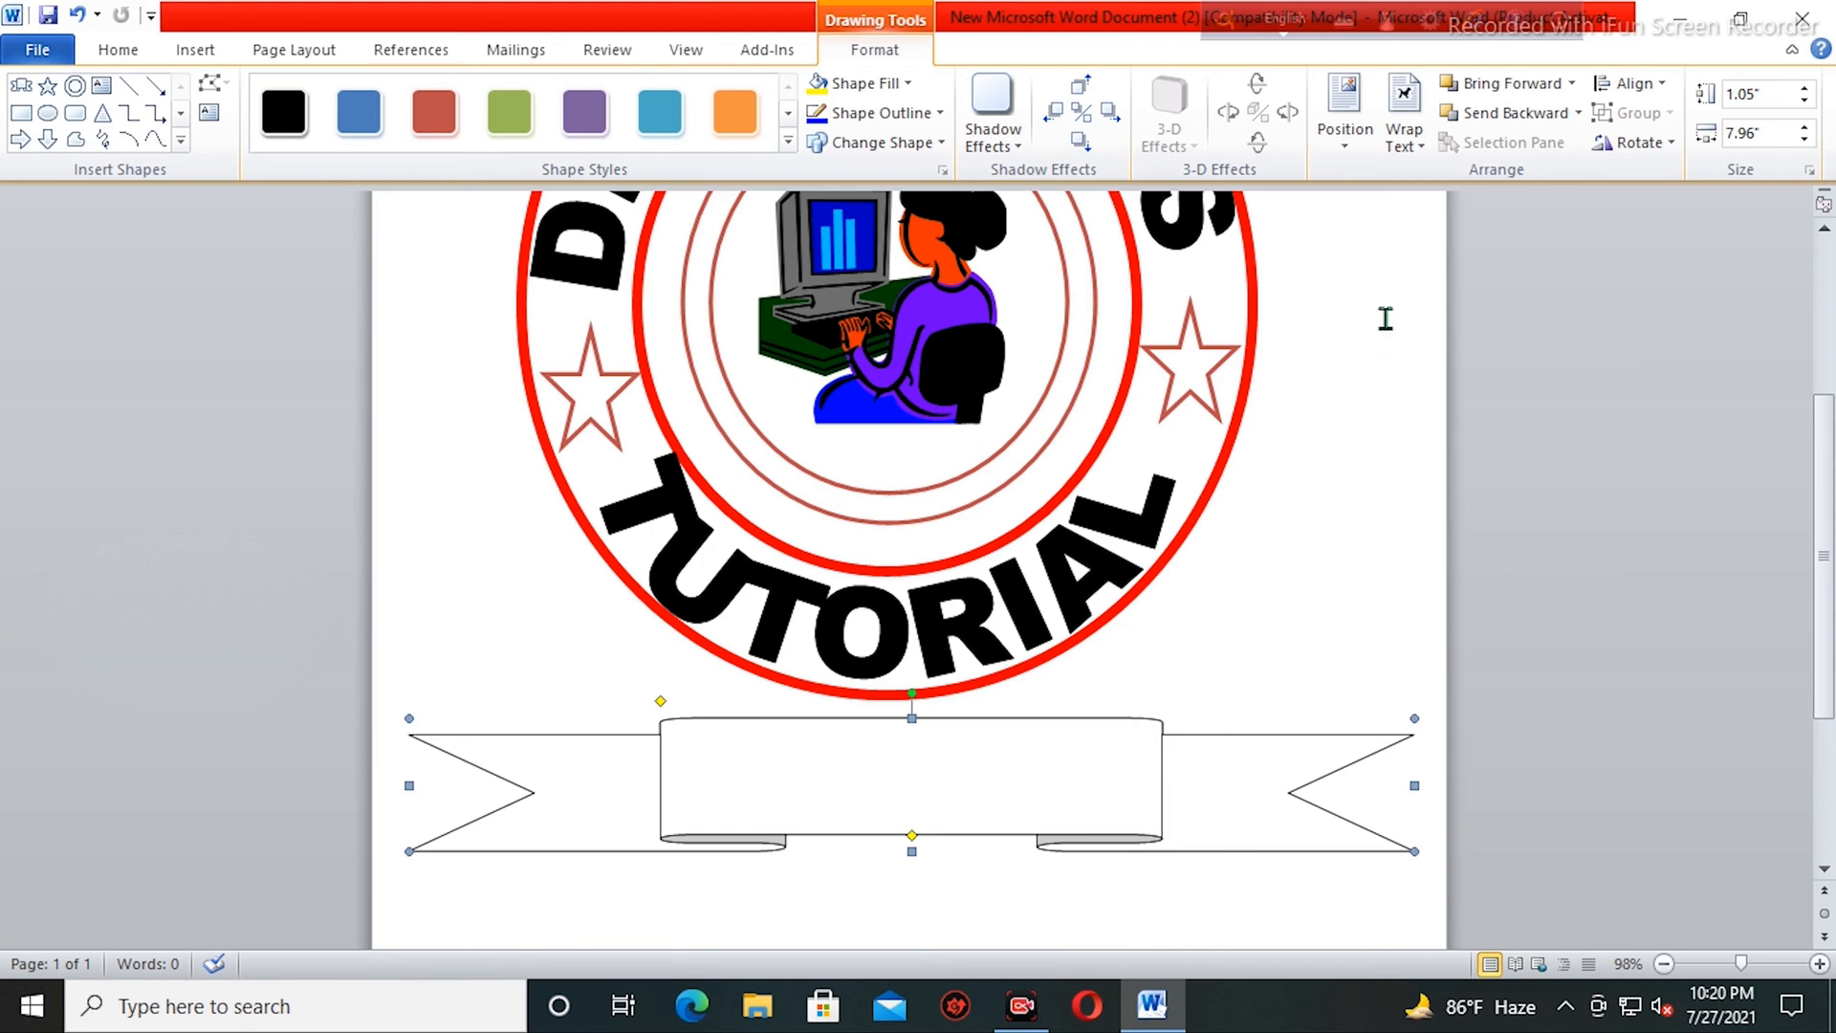
click(1408, 141)
click(1469, 376)
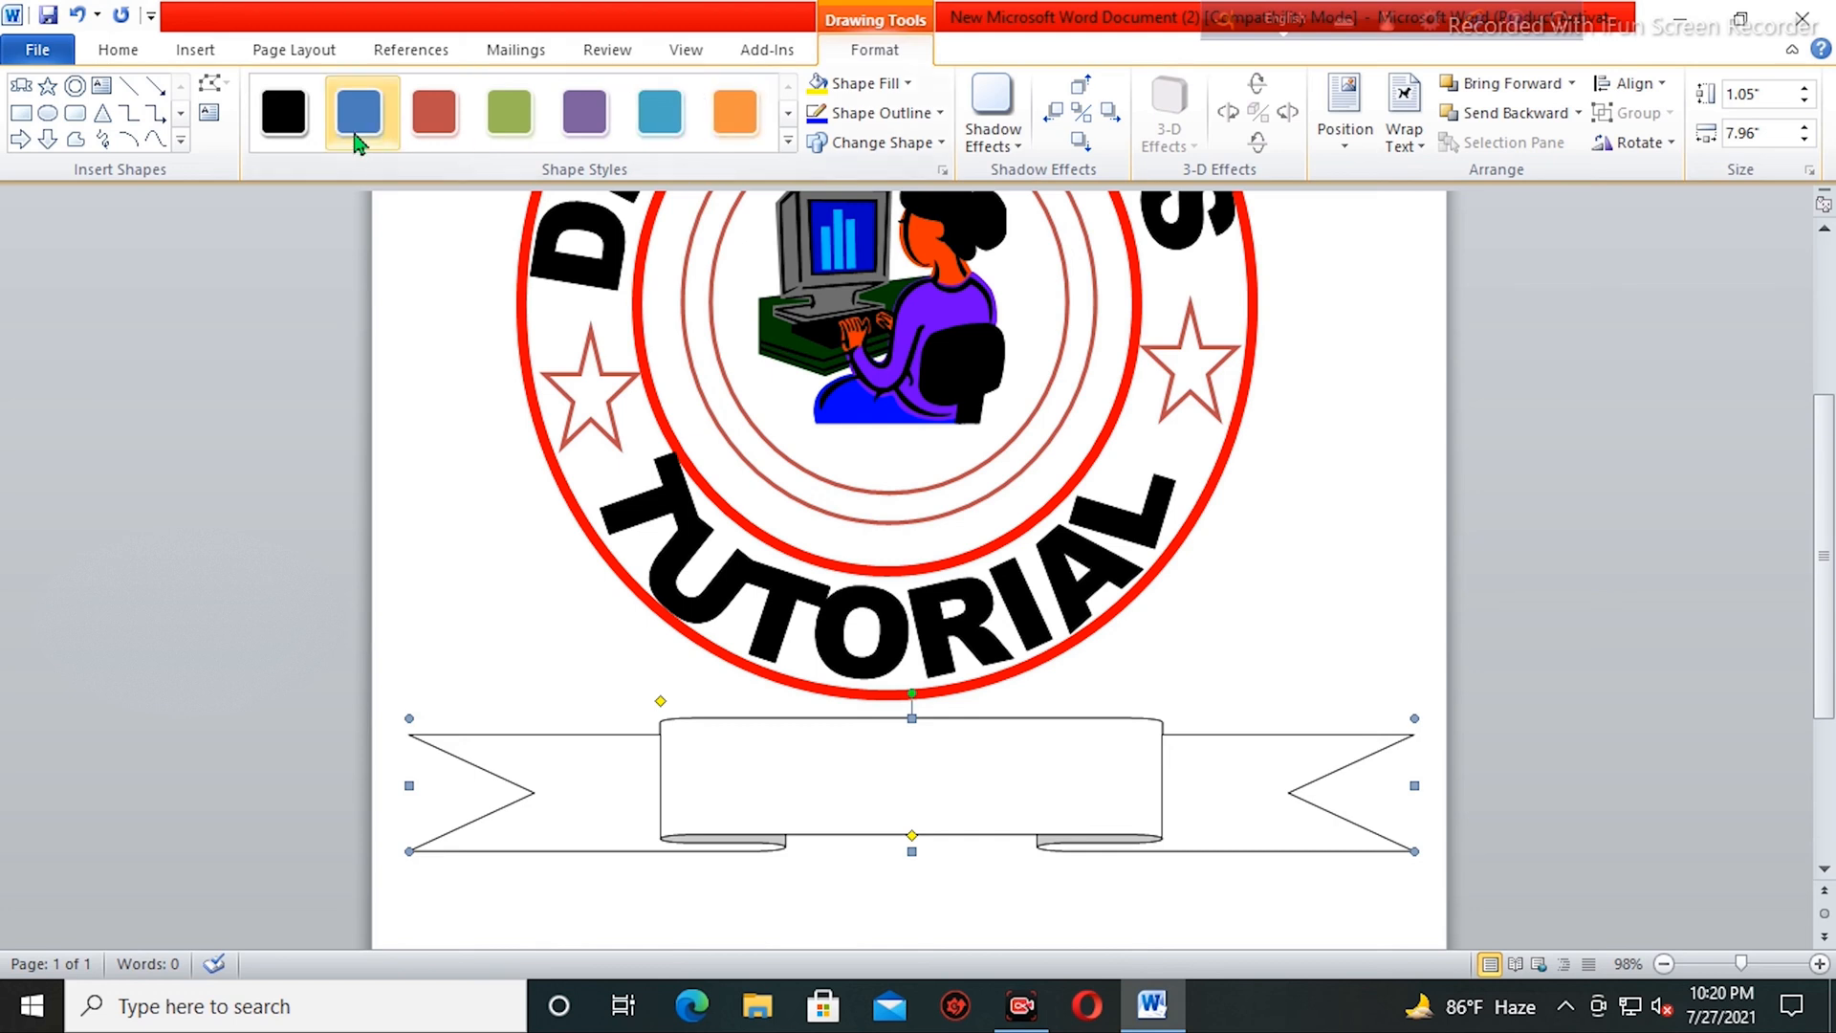
- Insert WordArt in the plain outlined style with the text "DESIGN TIPS TUTORIAL" in Arial Black, size 36
click(195, 53)
click(1258, 113)
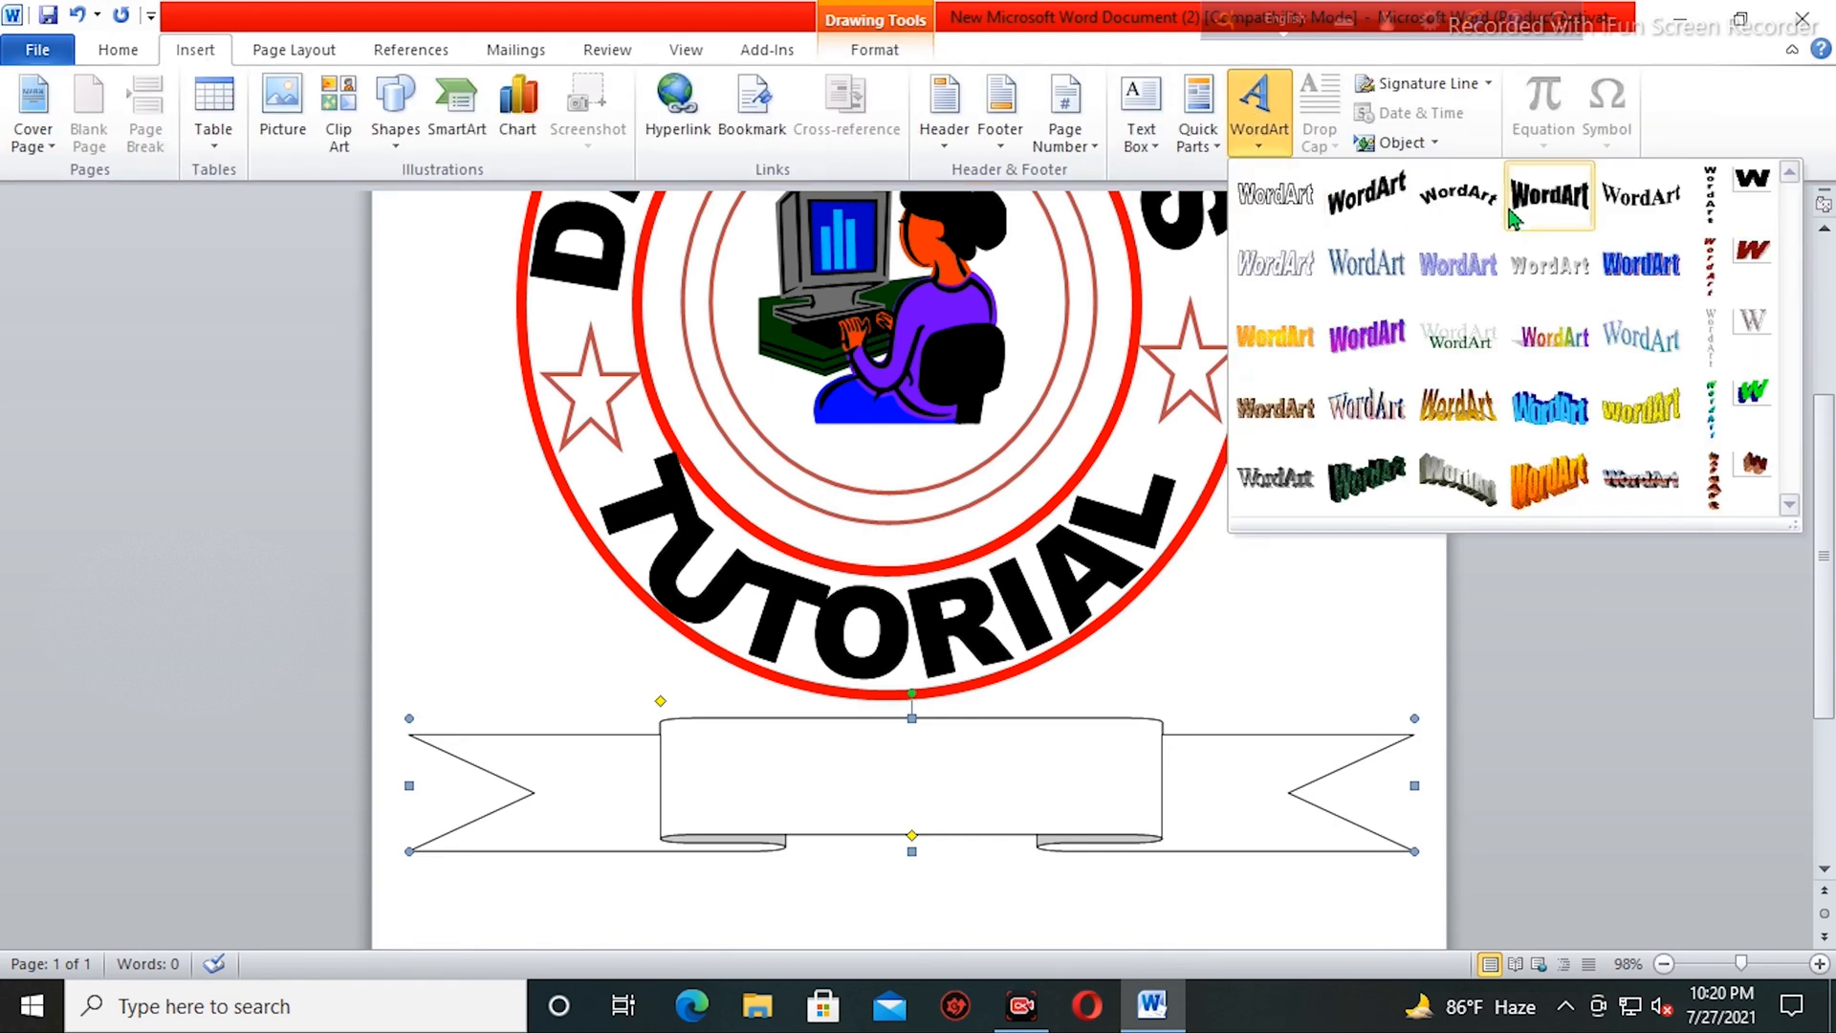
click(1301, 212)
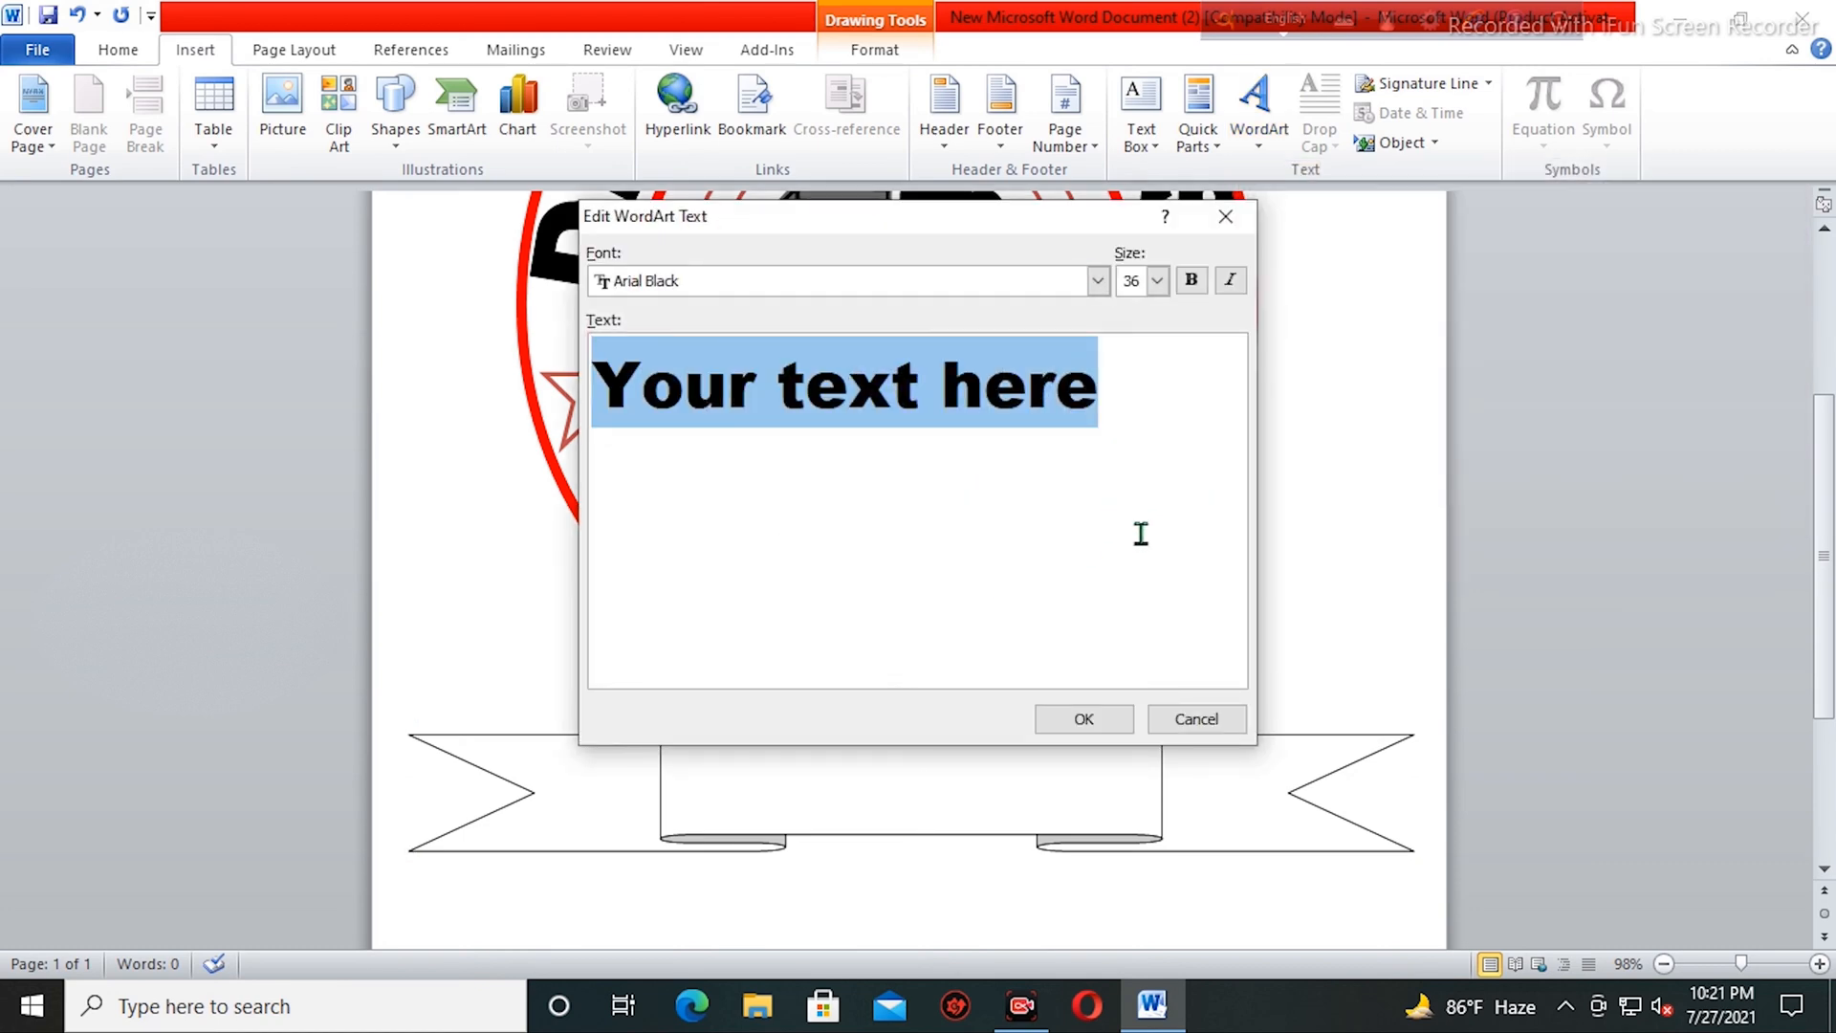
text(DESI)
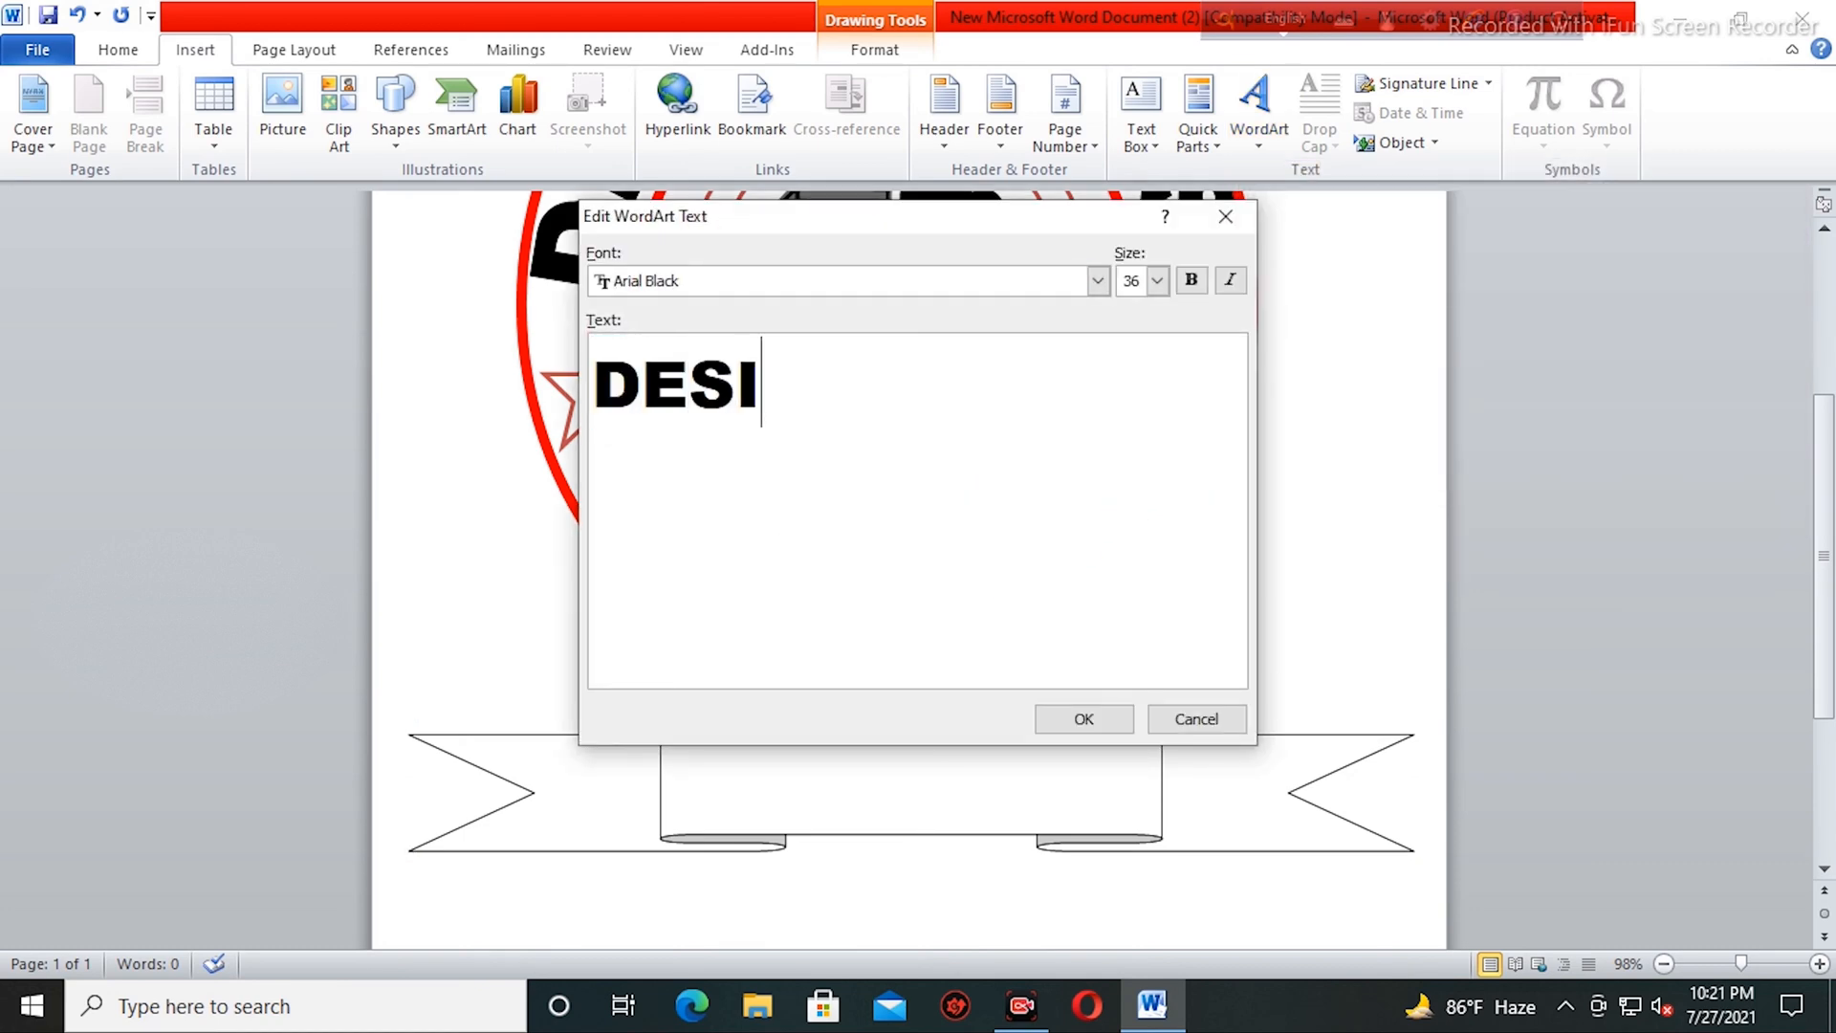
text(GN T)
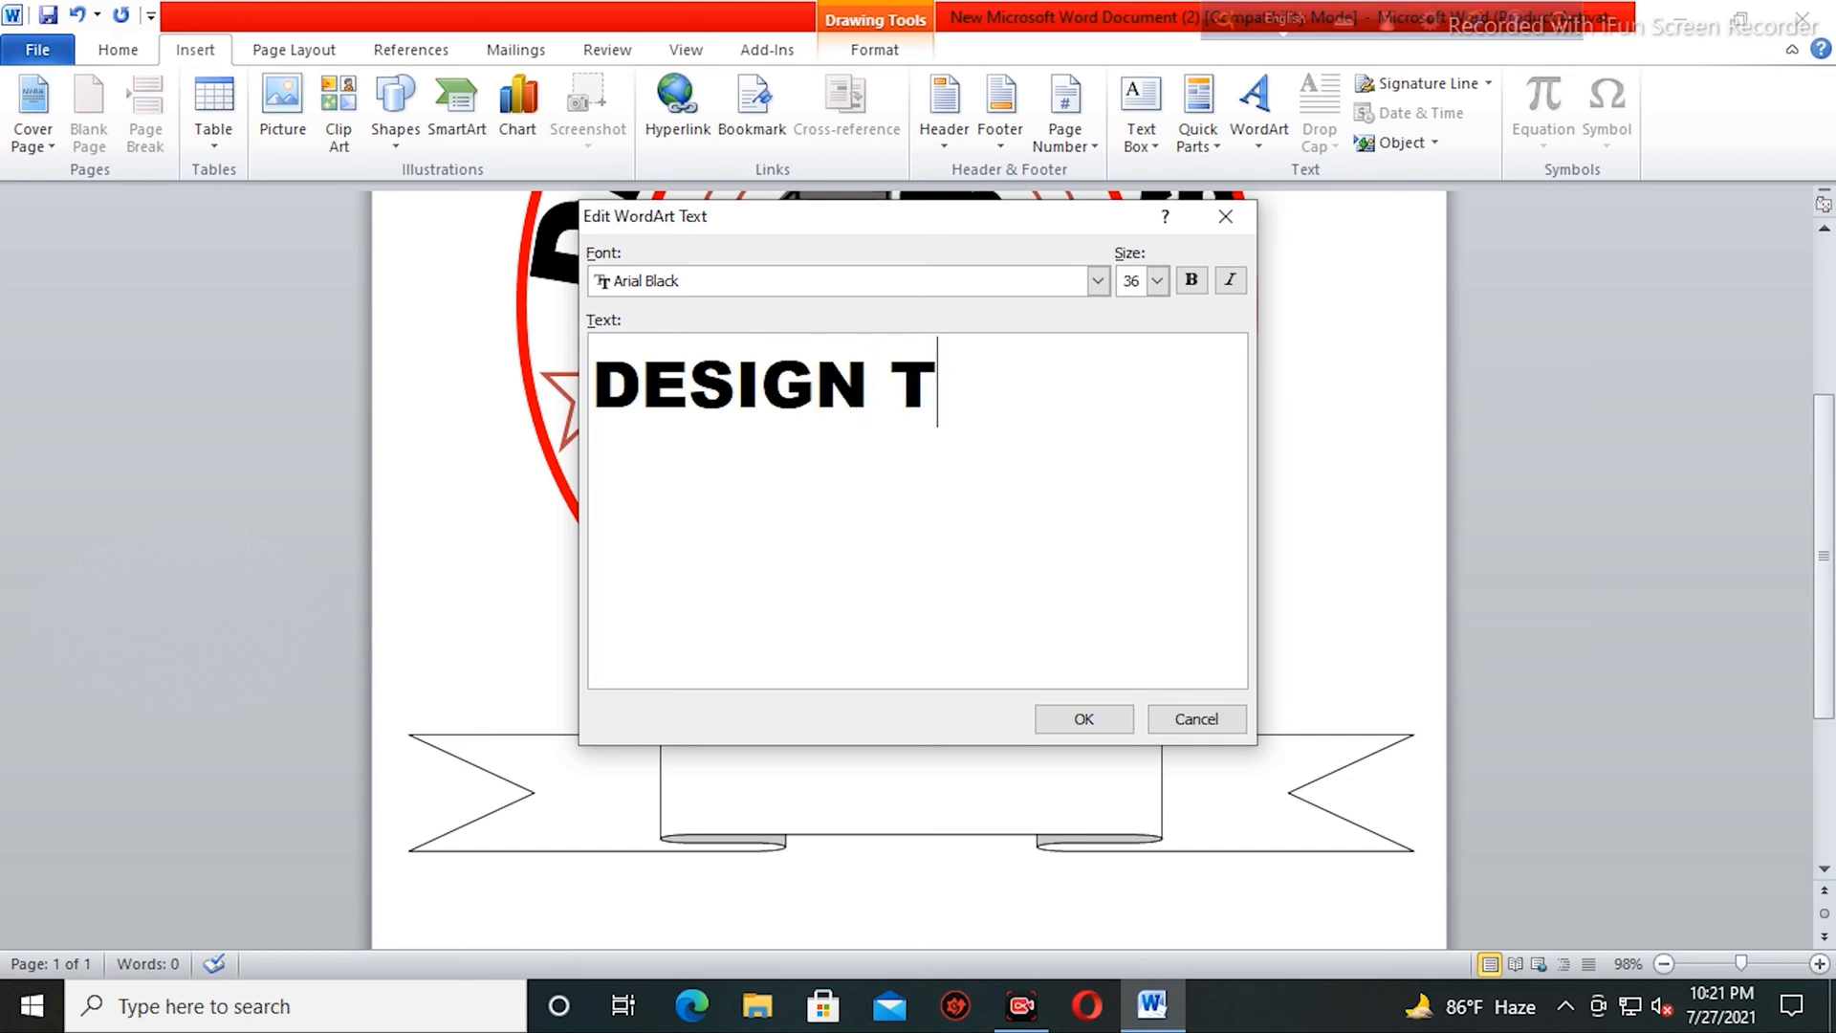
text(IPS T)
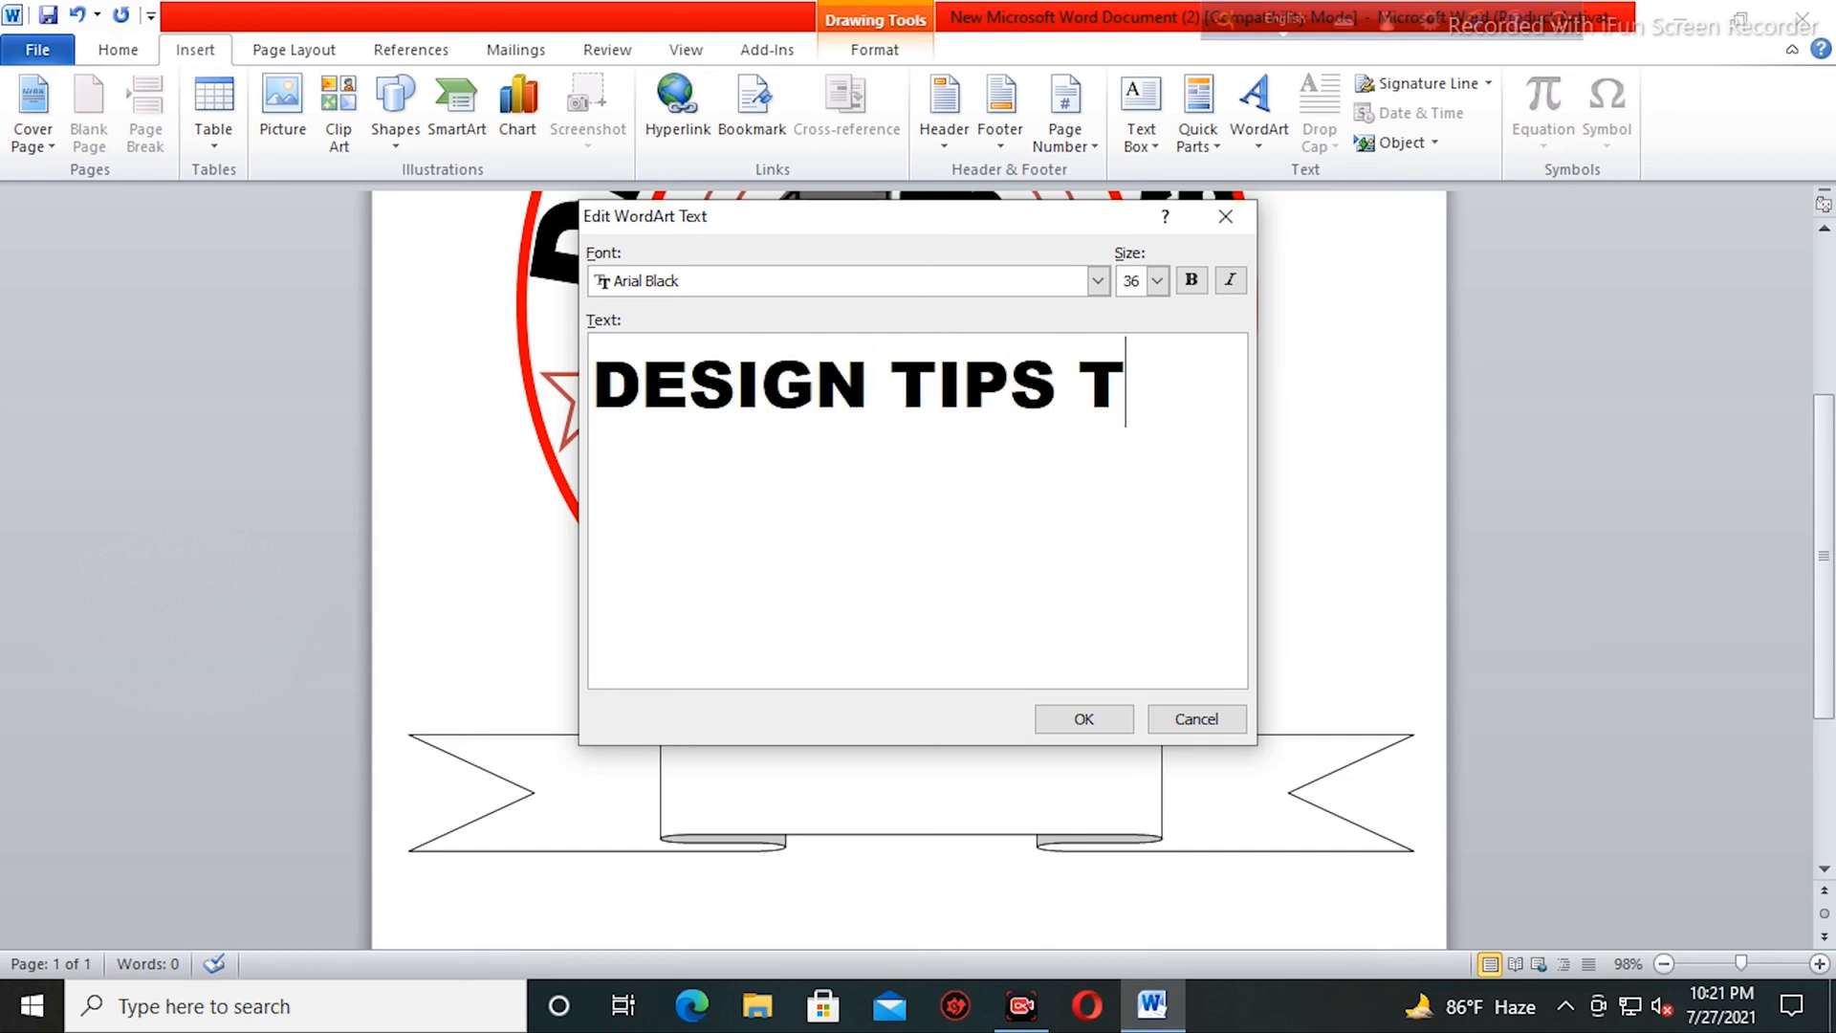
text(UTORIAL)
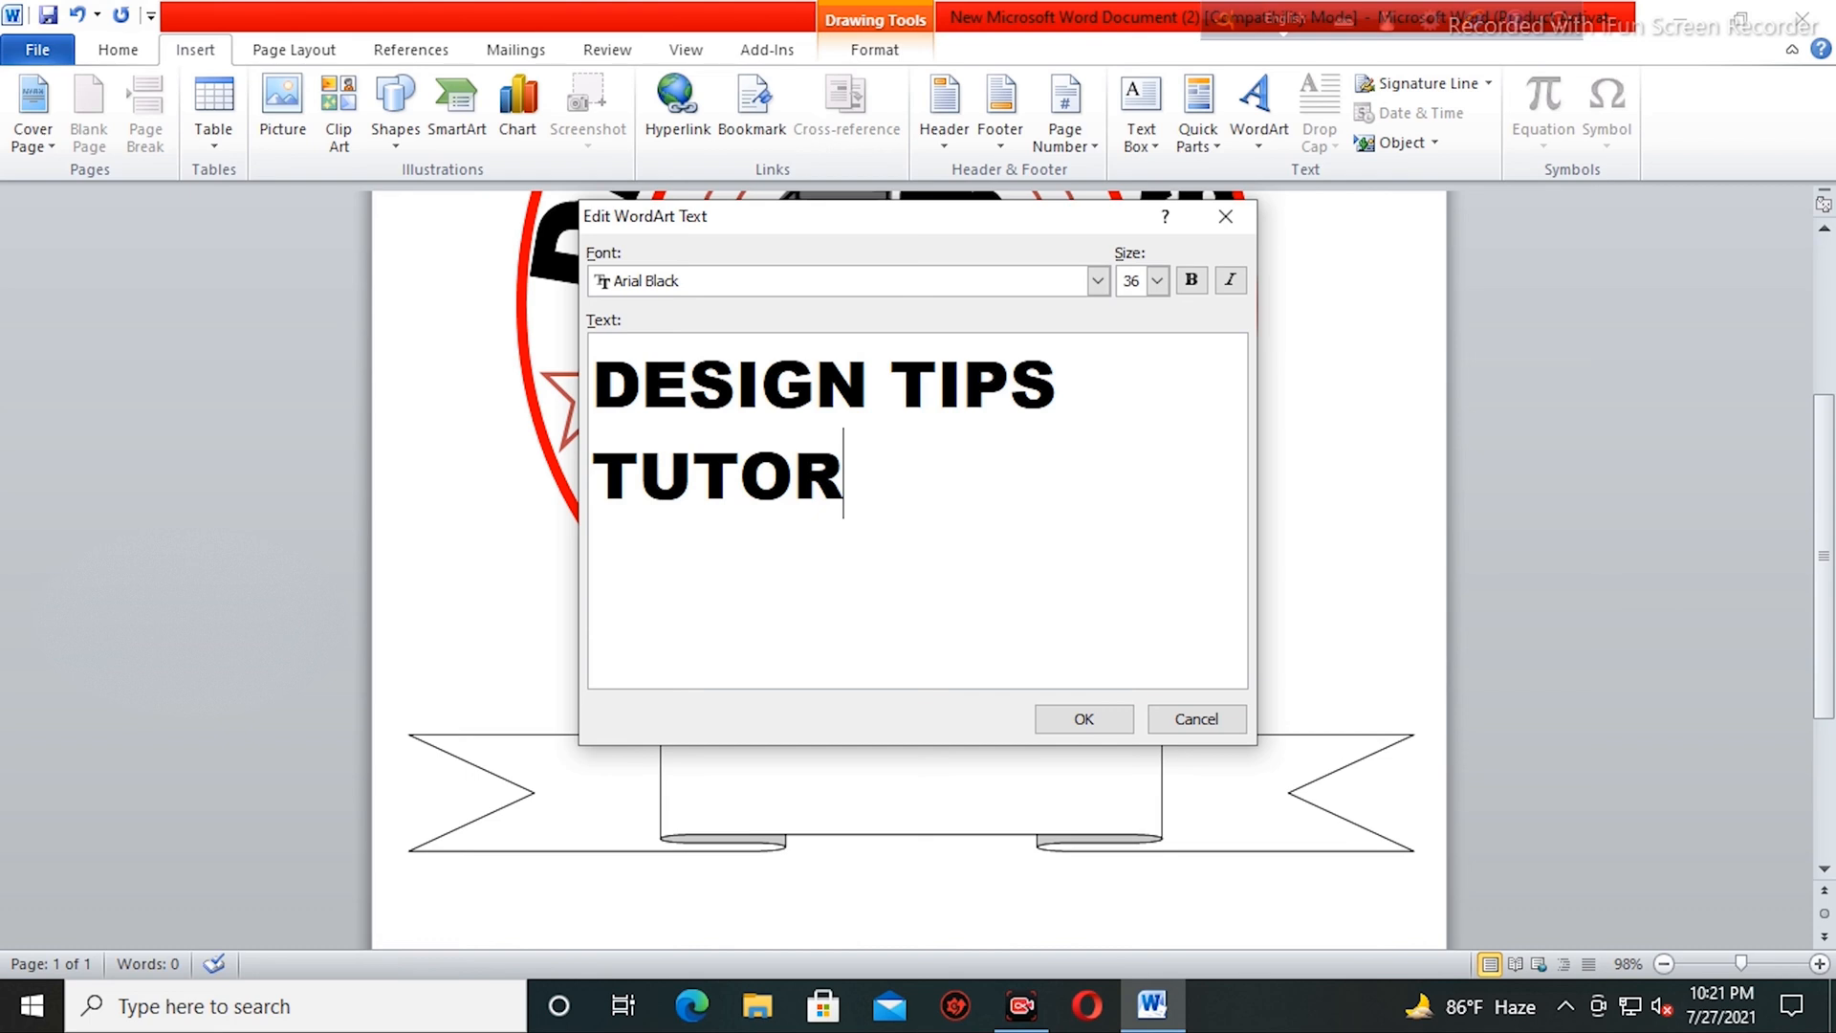
click(1090, 726)
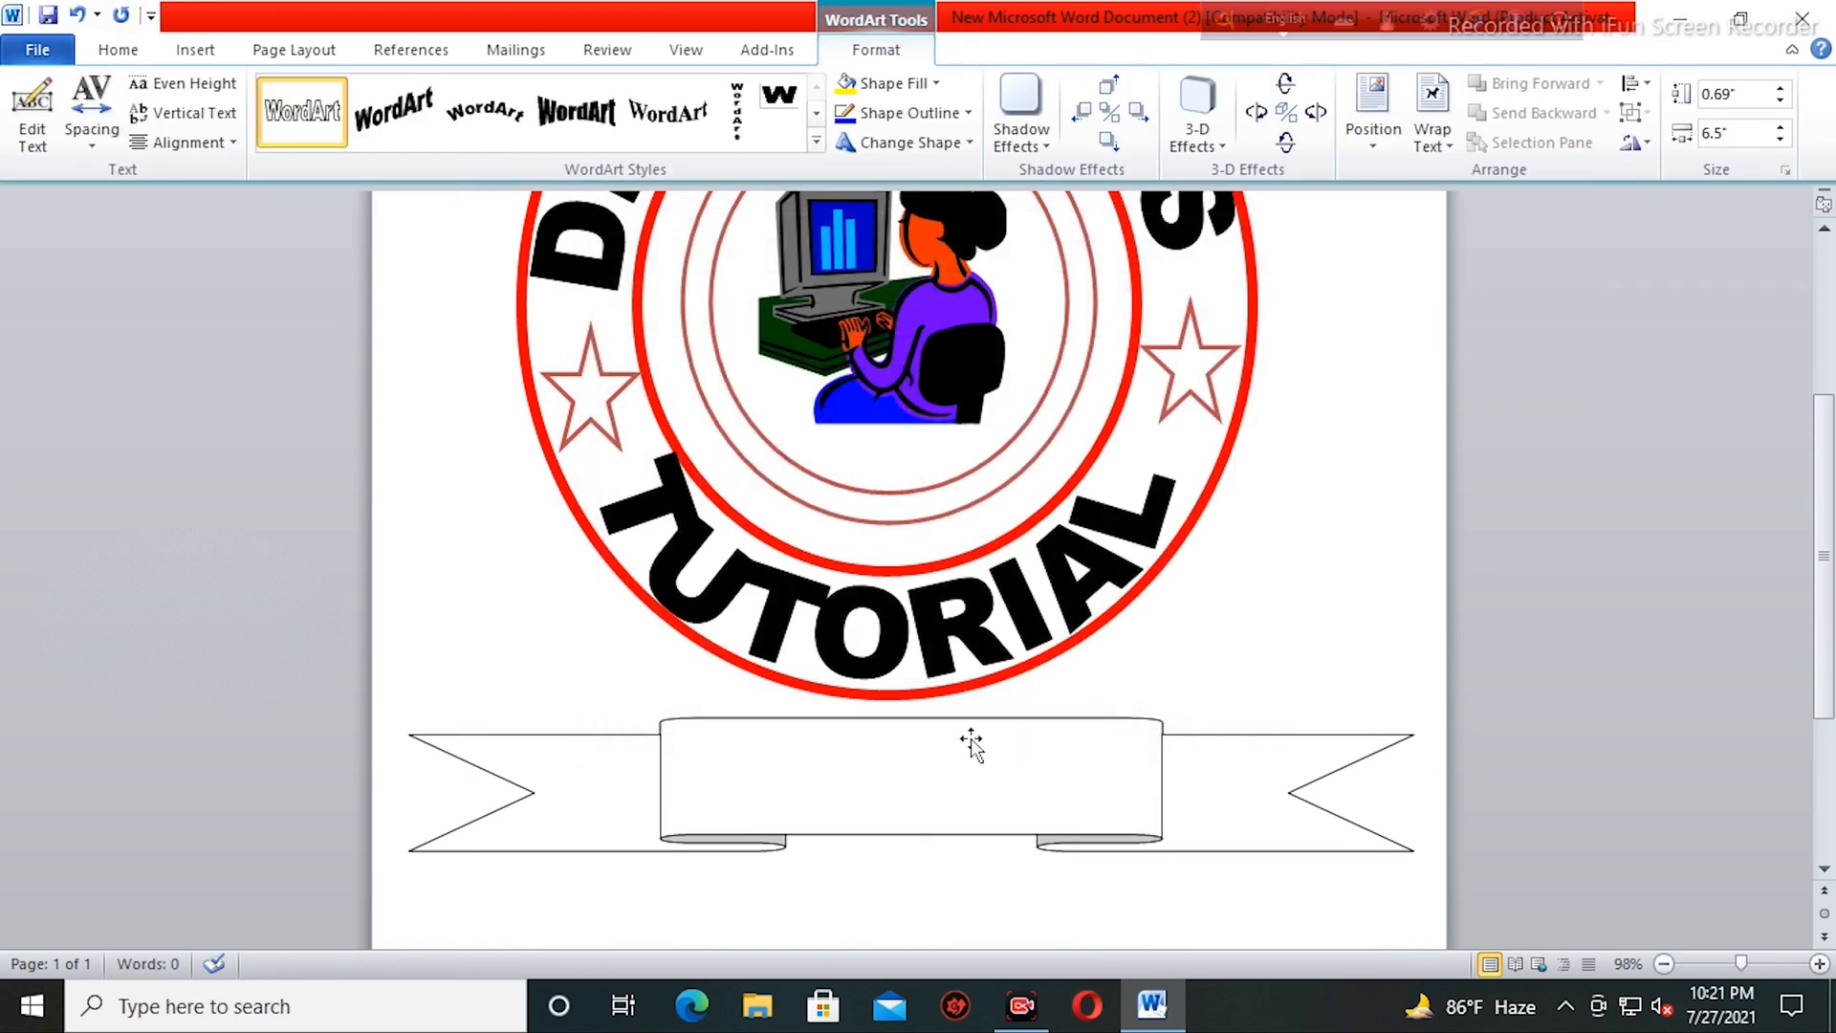
- Set the new "DESIGN TIPS TUTORIAL" WordArt in front of text and move it down onto the ribbon
scroll(1158, 593, up, 2)
scroll(1158, 593, up, 4)
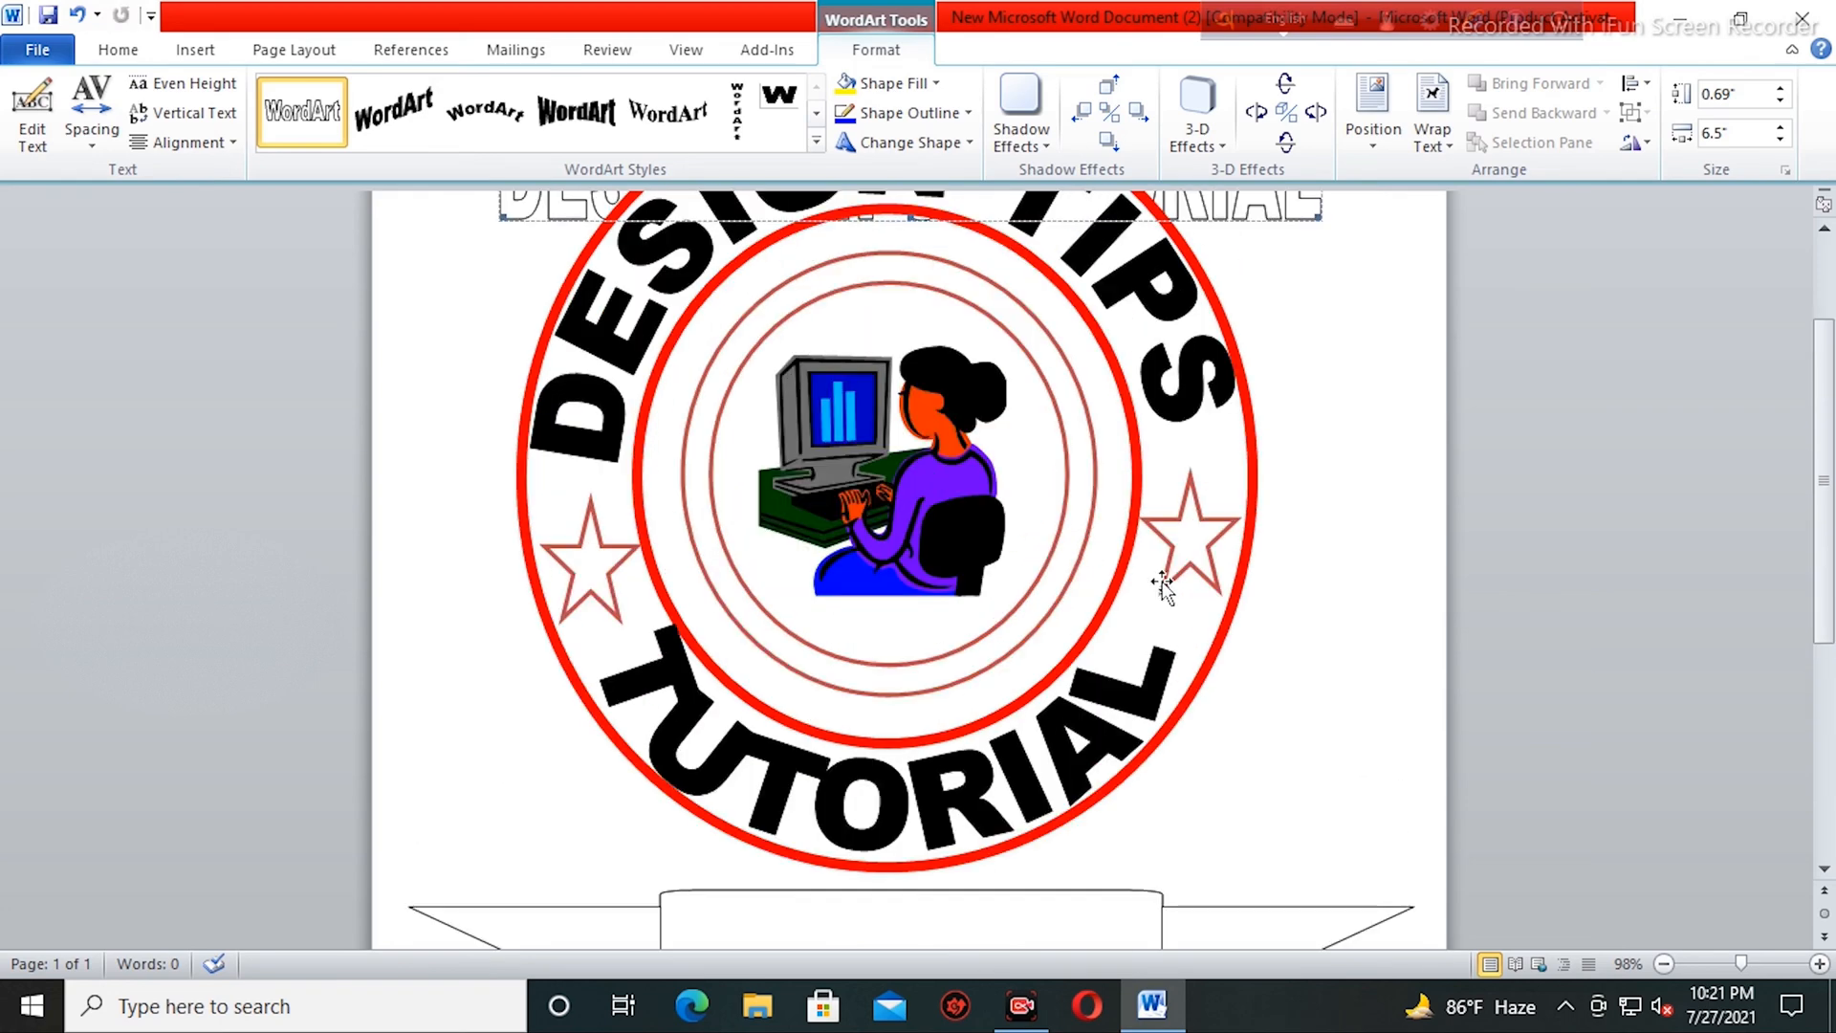
click(1432, 129)
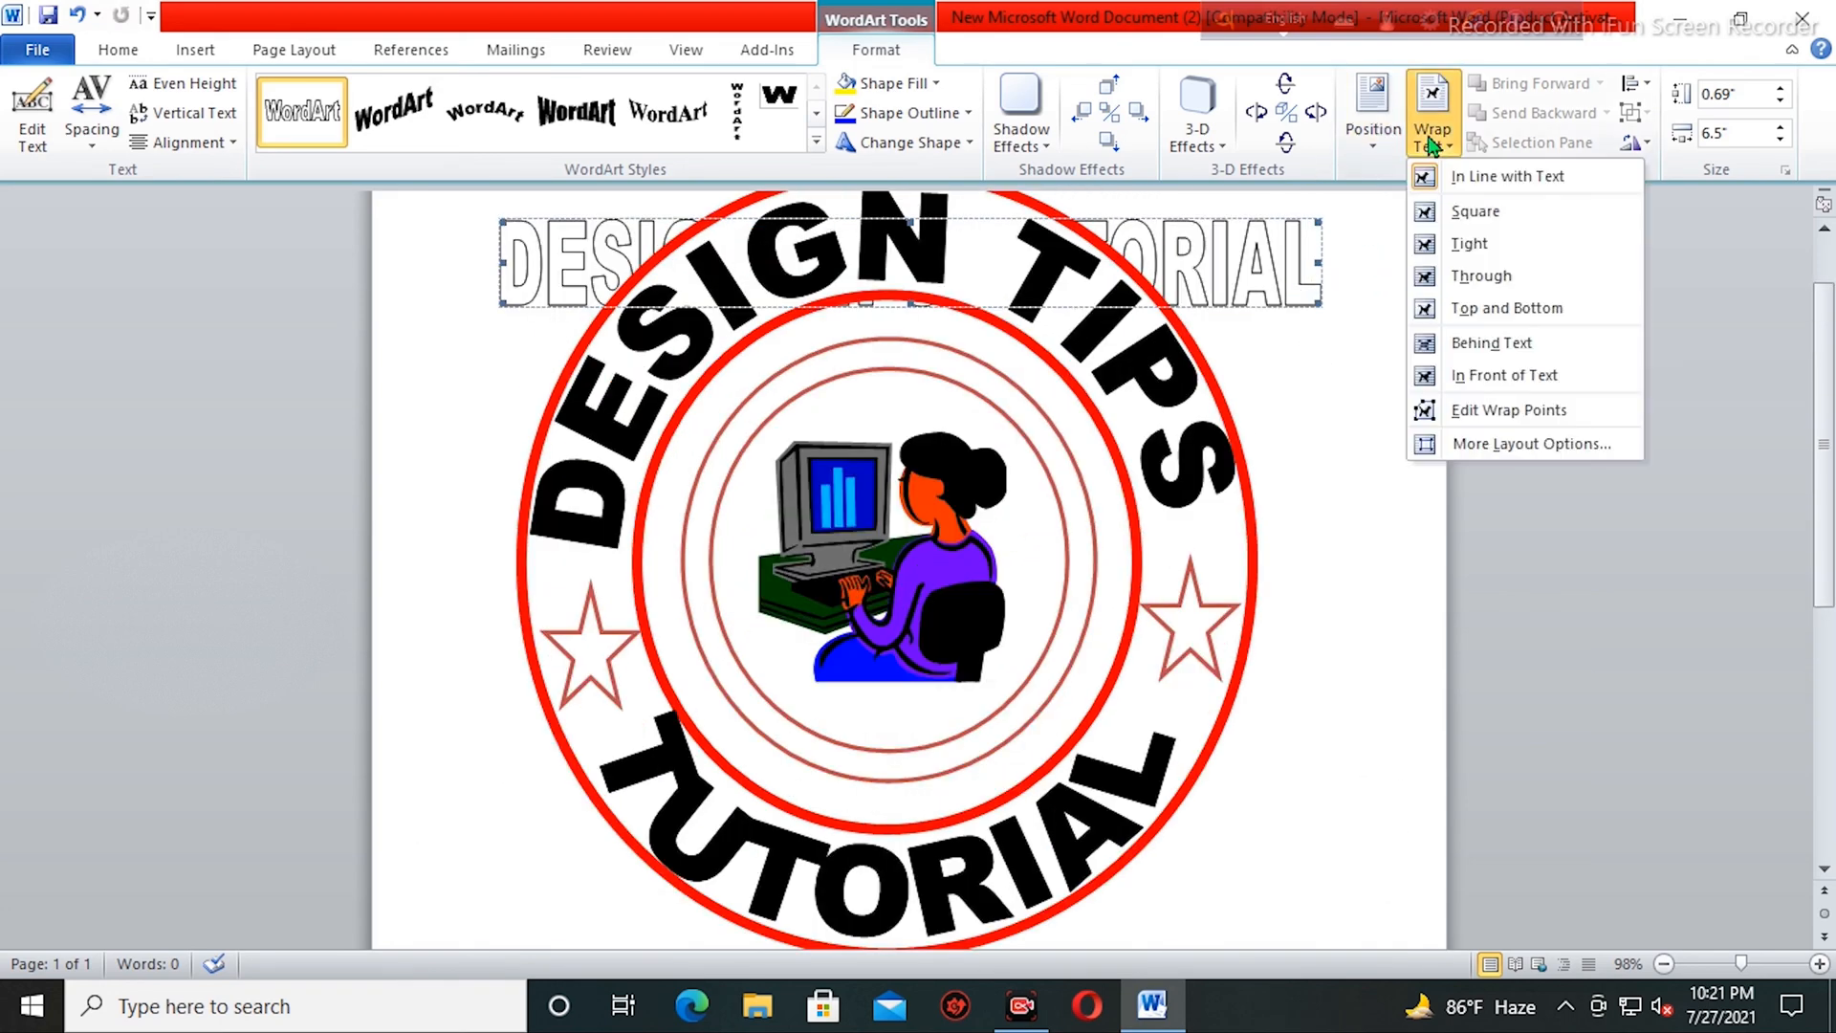
click(1501, 374)
drag(1296, 279, 1279, 790)
scroll(1351, 711, down, 5)
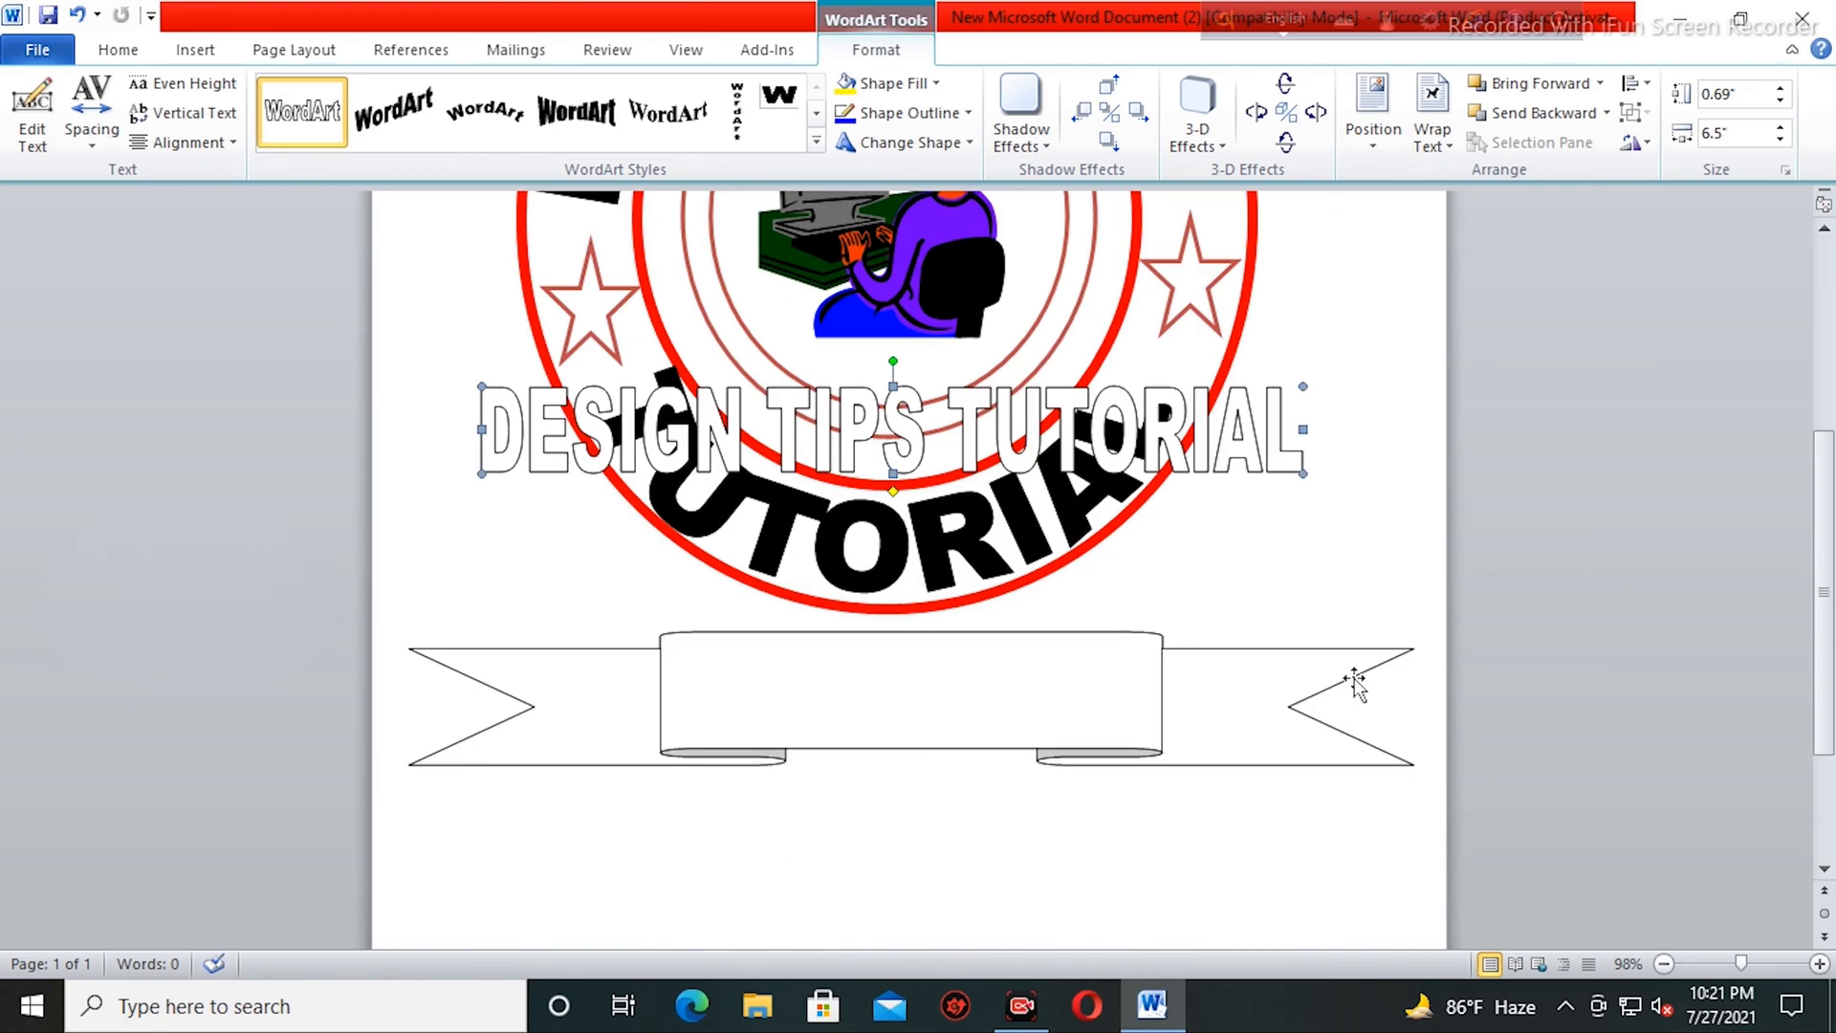
drag(1270, 438, 1287, 709)
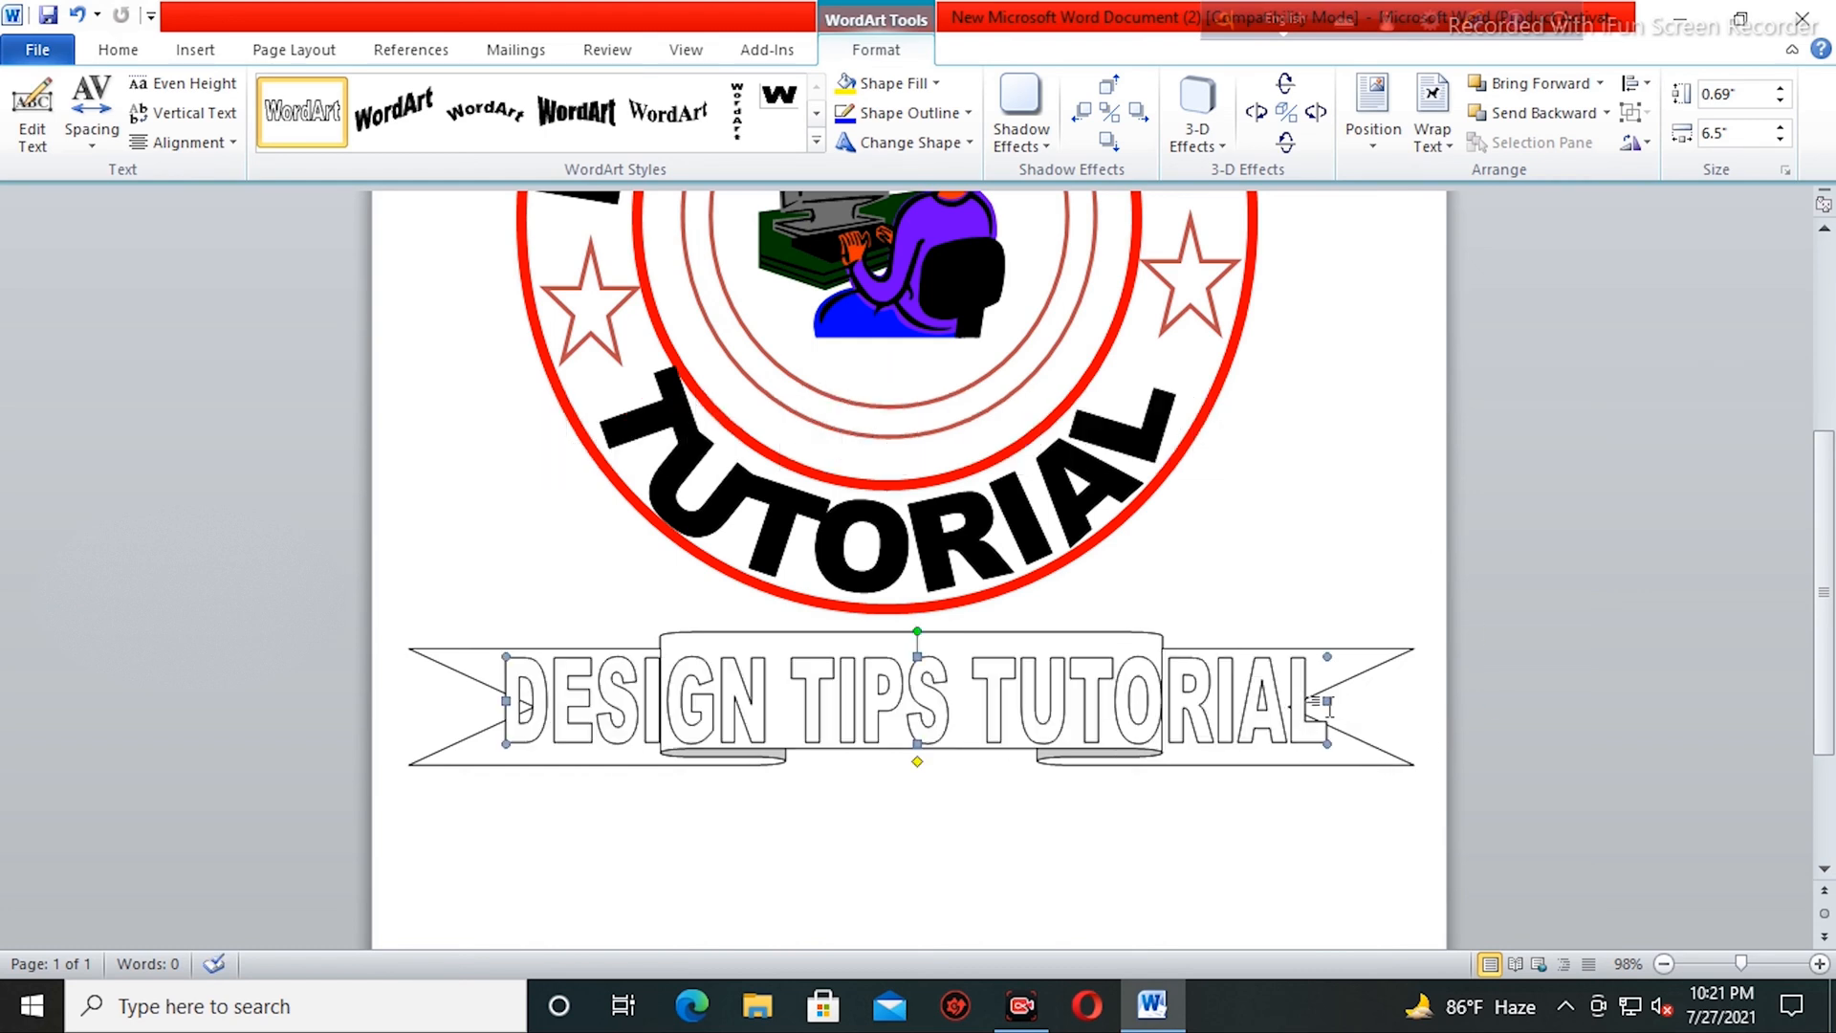
- Narrow the ribbon WordArt to about 3.72" wide and position it inside the ribbon's central panel
drag(1327, 703, 1023, 708)
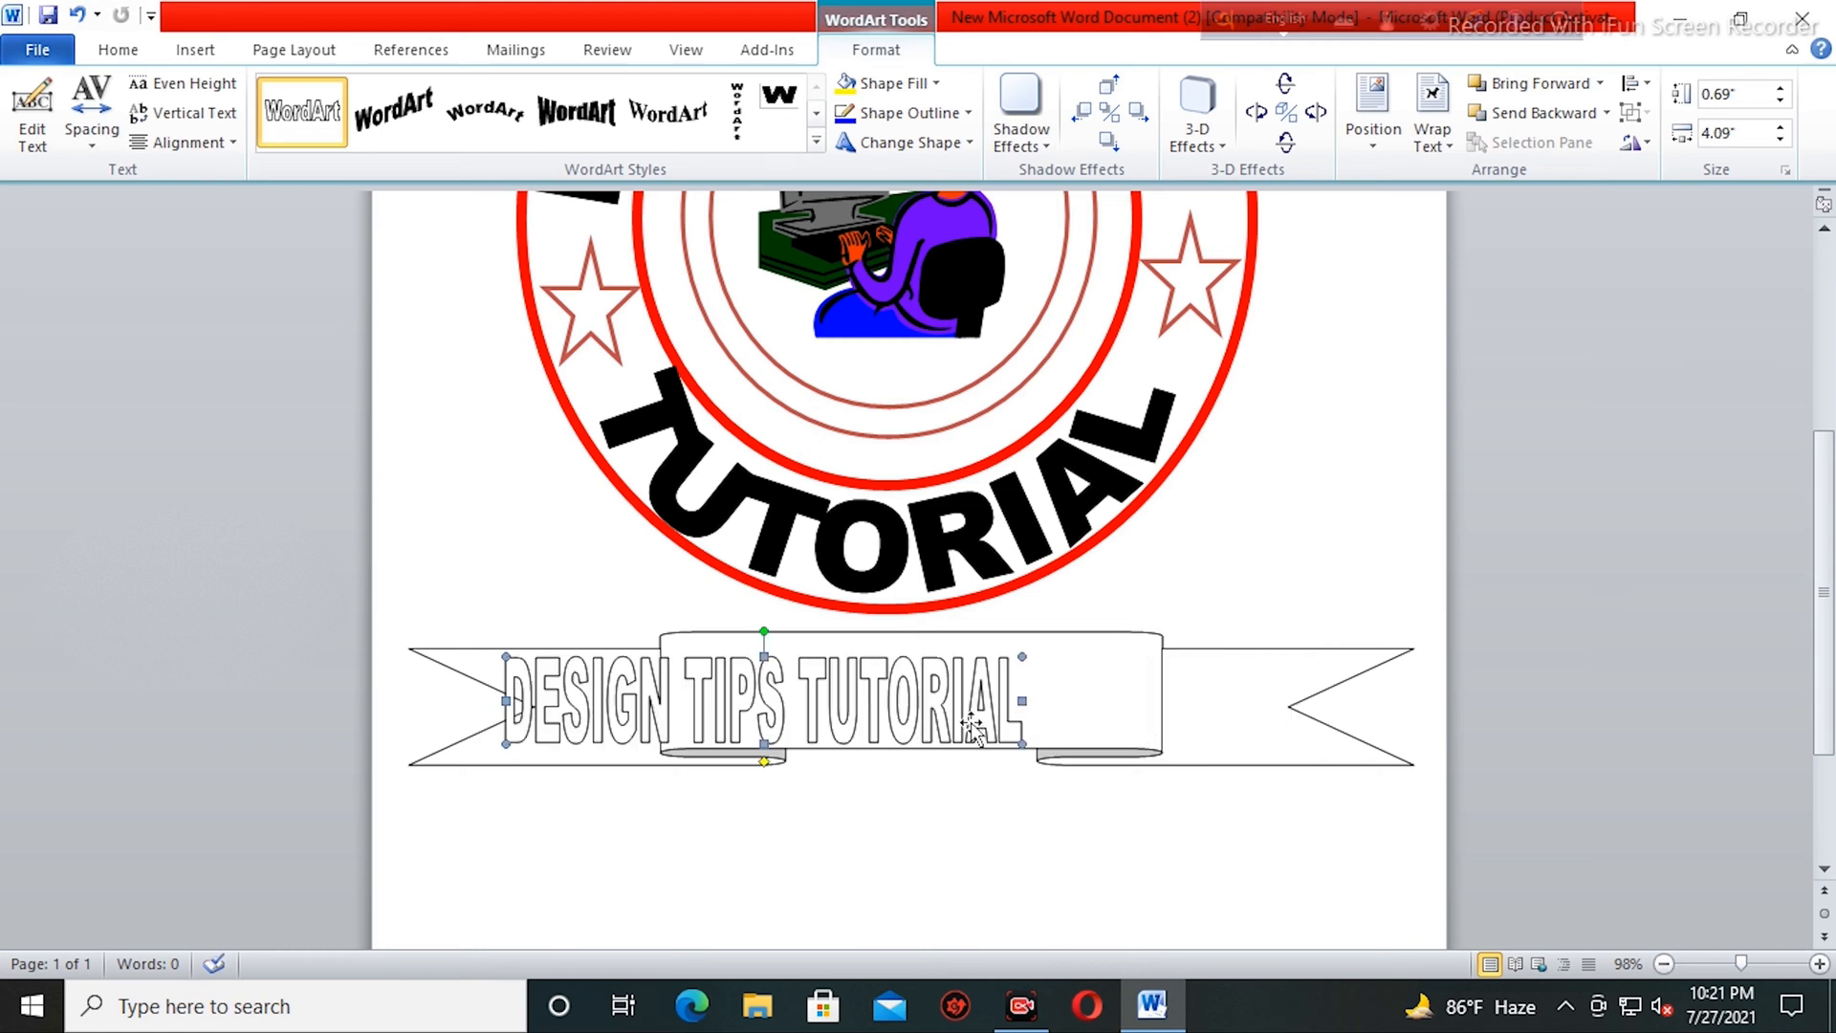
drag(1071, 702, 1082, 705)
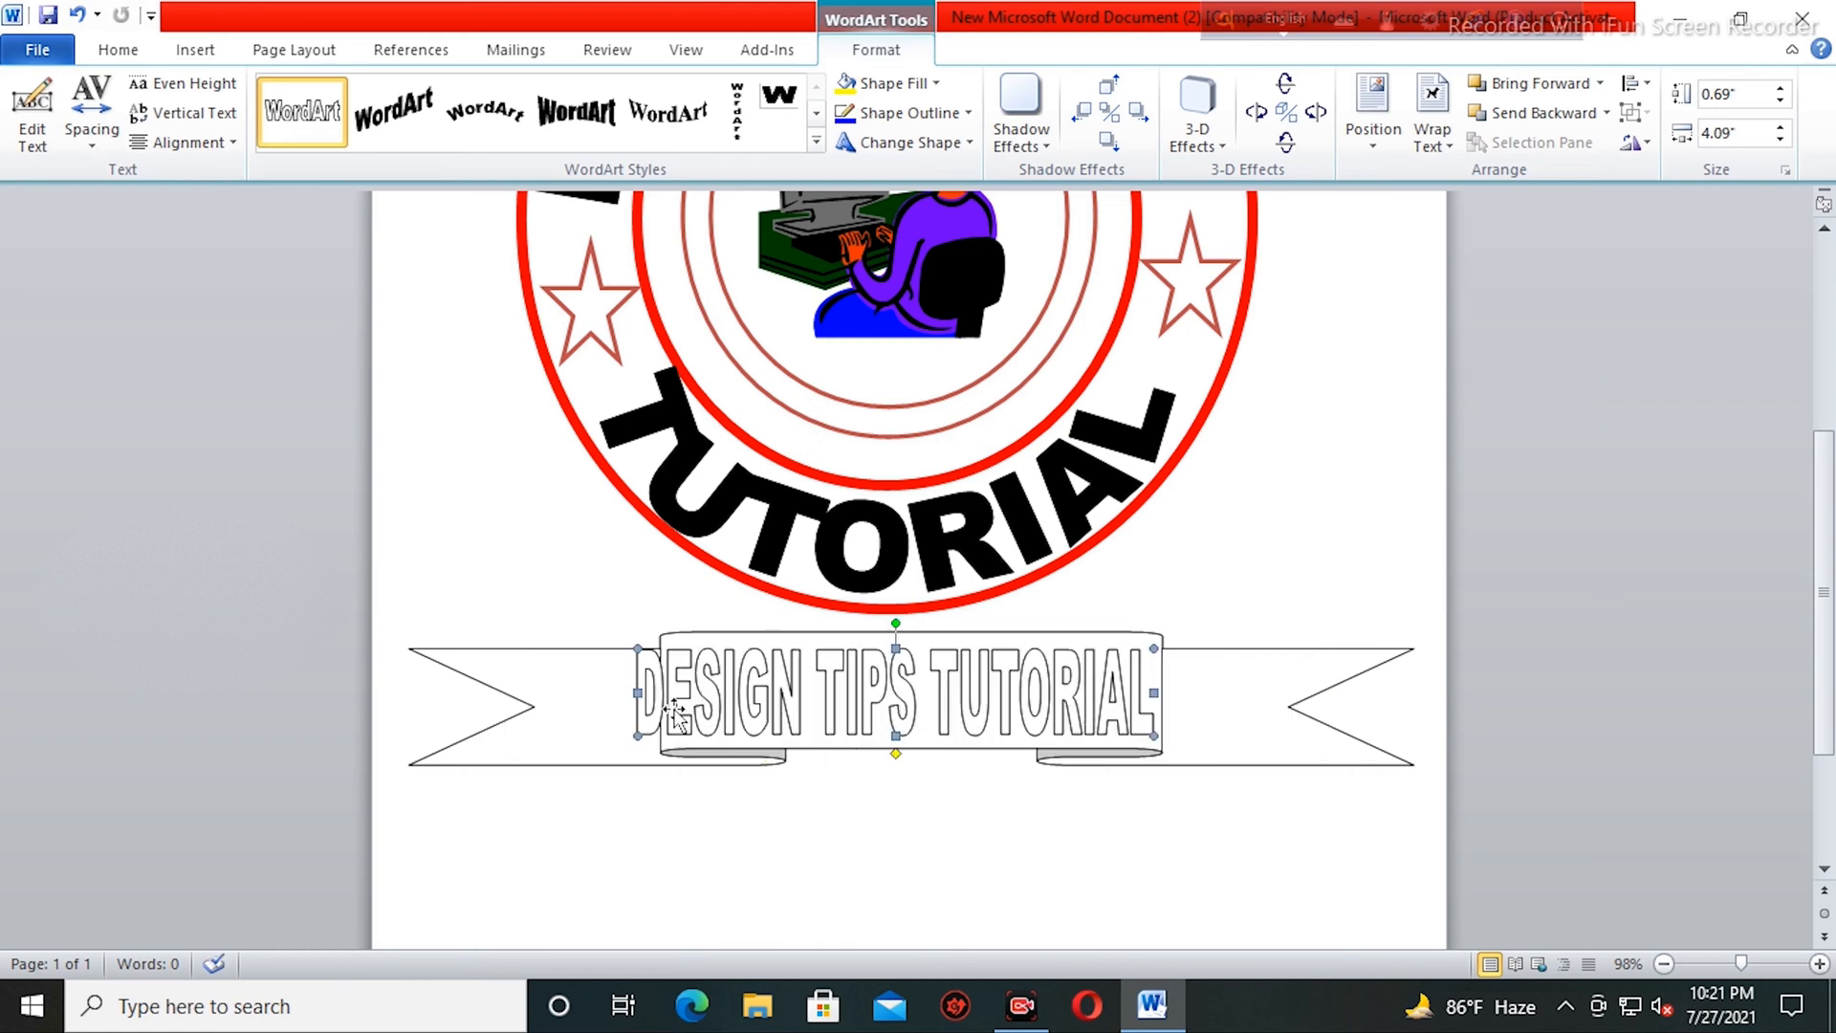
drag(662, 691, 683, 692)
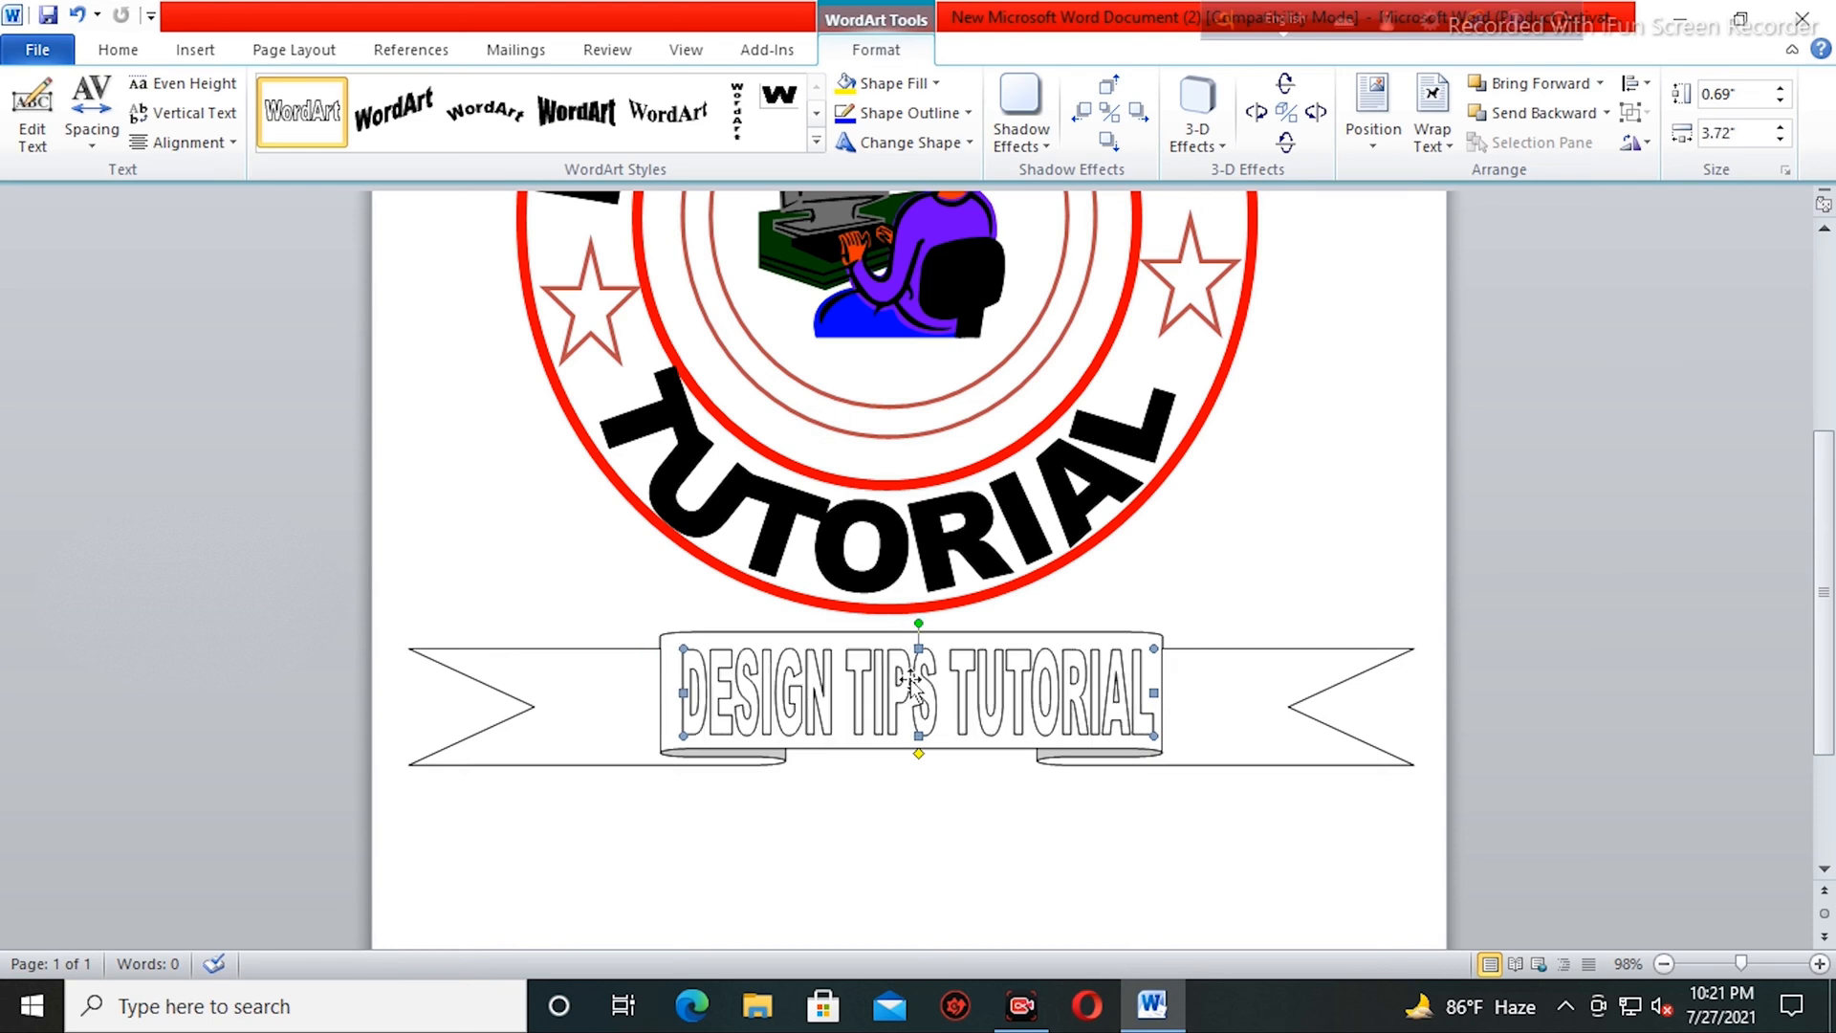
- Nudge the ribbon WordArt left, enlarge it to about 3.78" by 0.76" and shift it slightly down within the central panel
key(ctrl+Left)
key(ctrl+Left)
key(ctrl+Left)
key(ctrl+Left)
key(ctrl+Left)
key(ctrl+Left)
key(ctrl+Left)
key(ctrl+Left)
key(ctrl+Left)
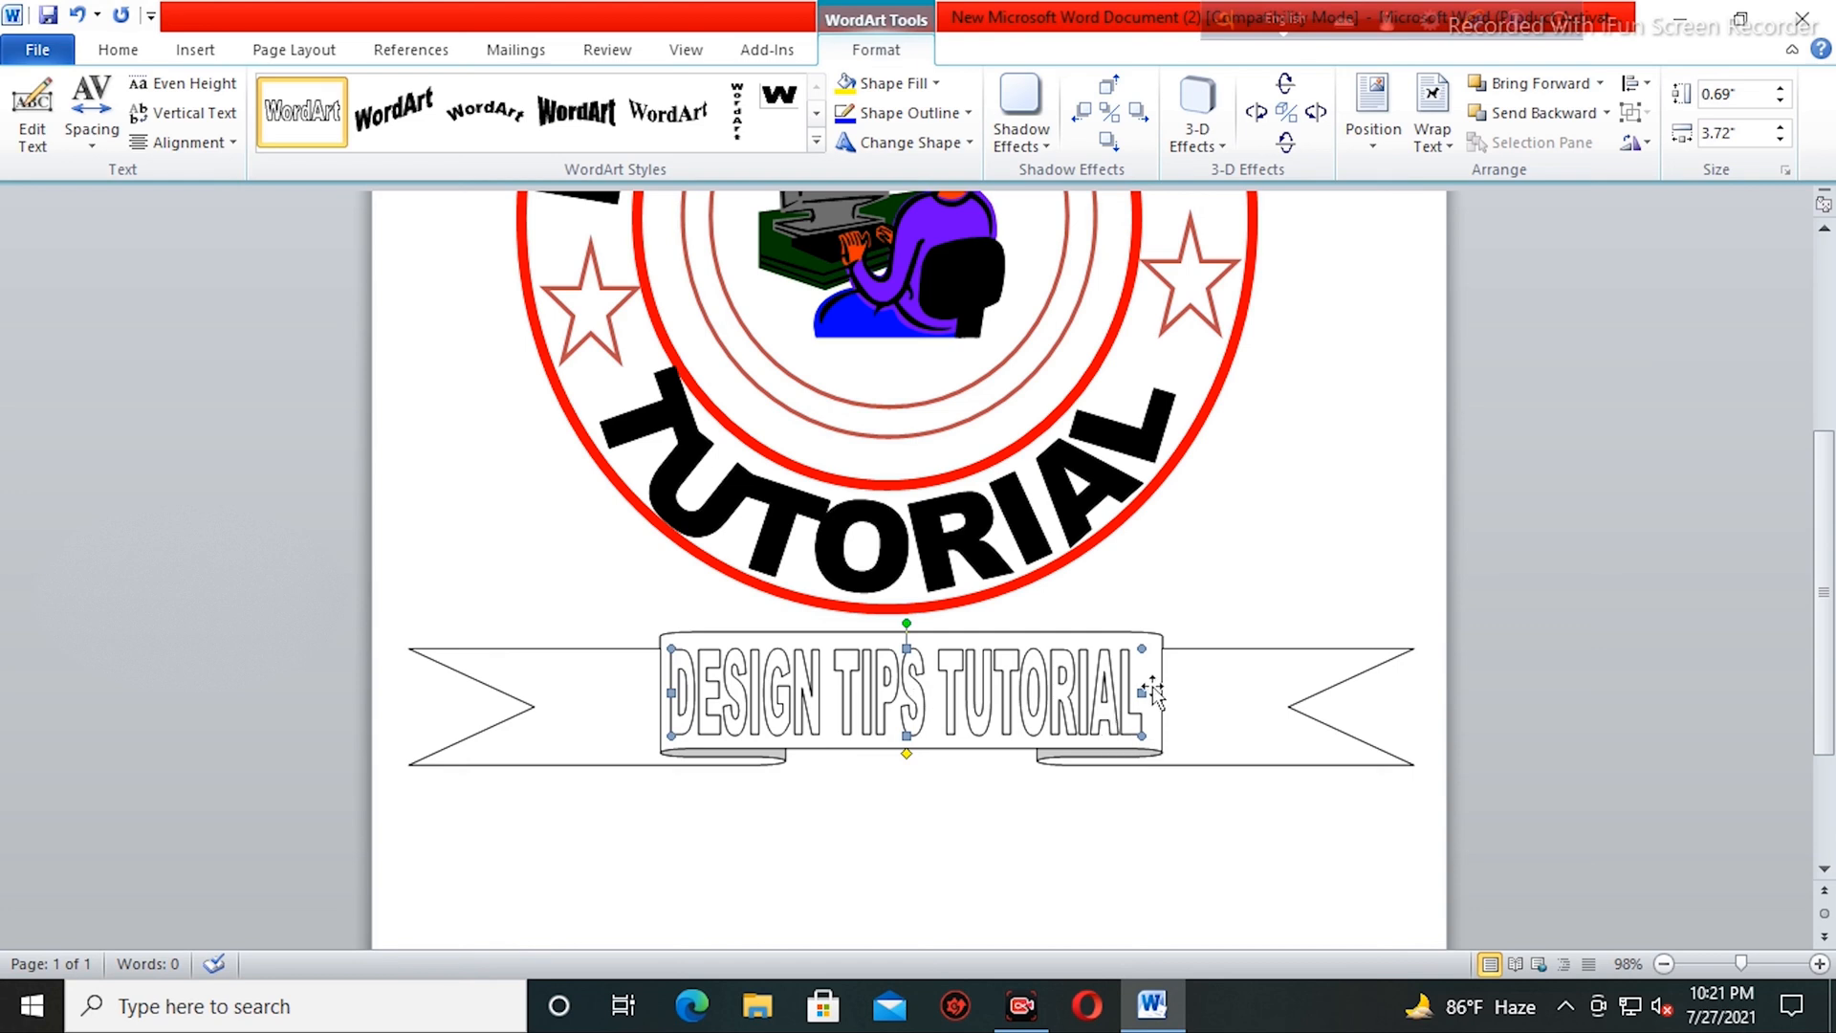
drag(1153, 698, 1159, 697)
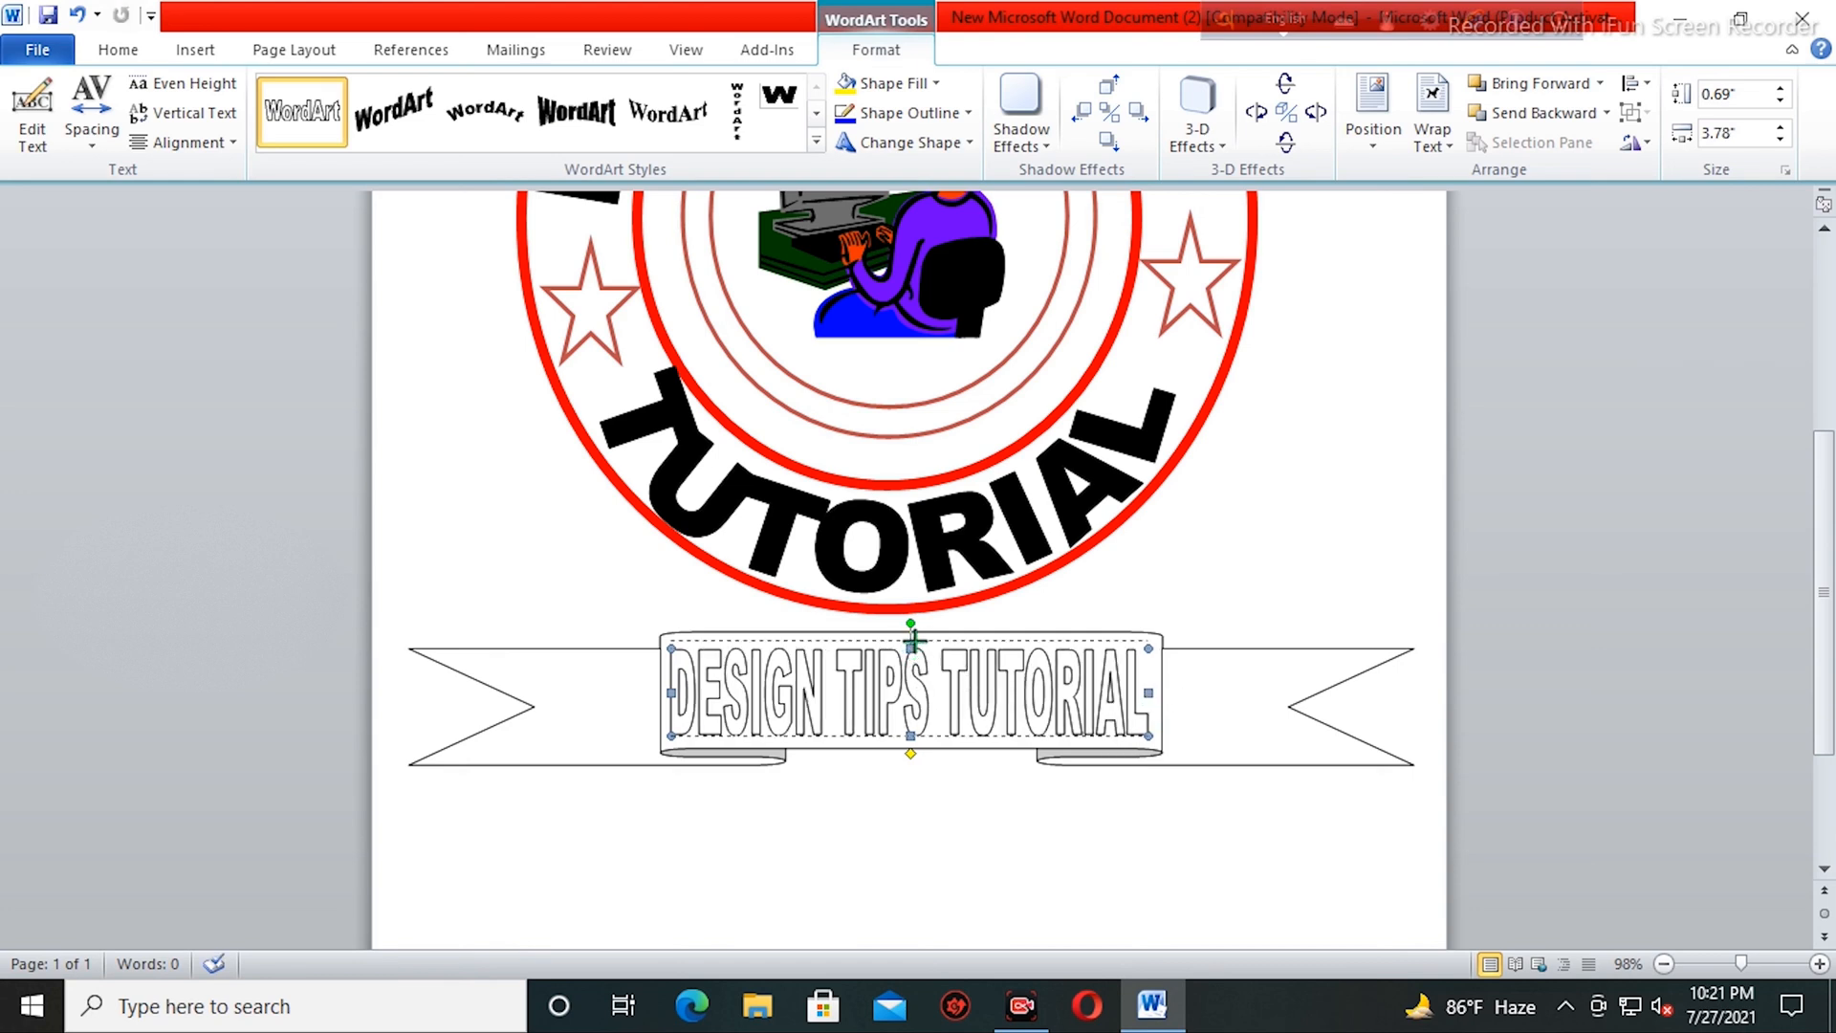
drag(914, 641, 913, 634)
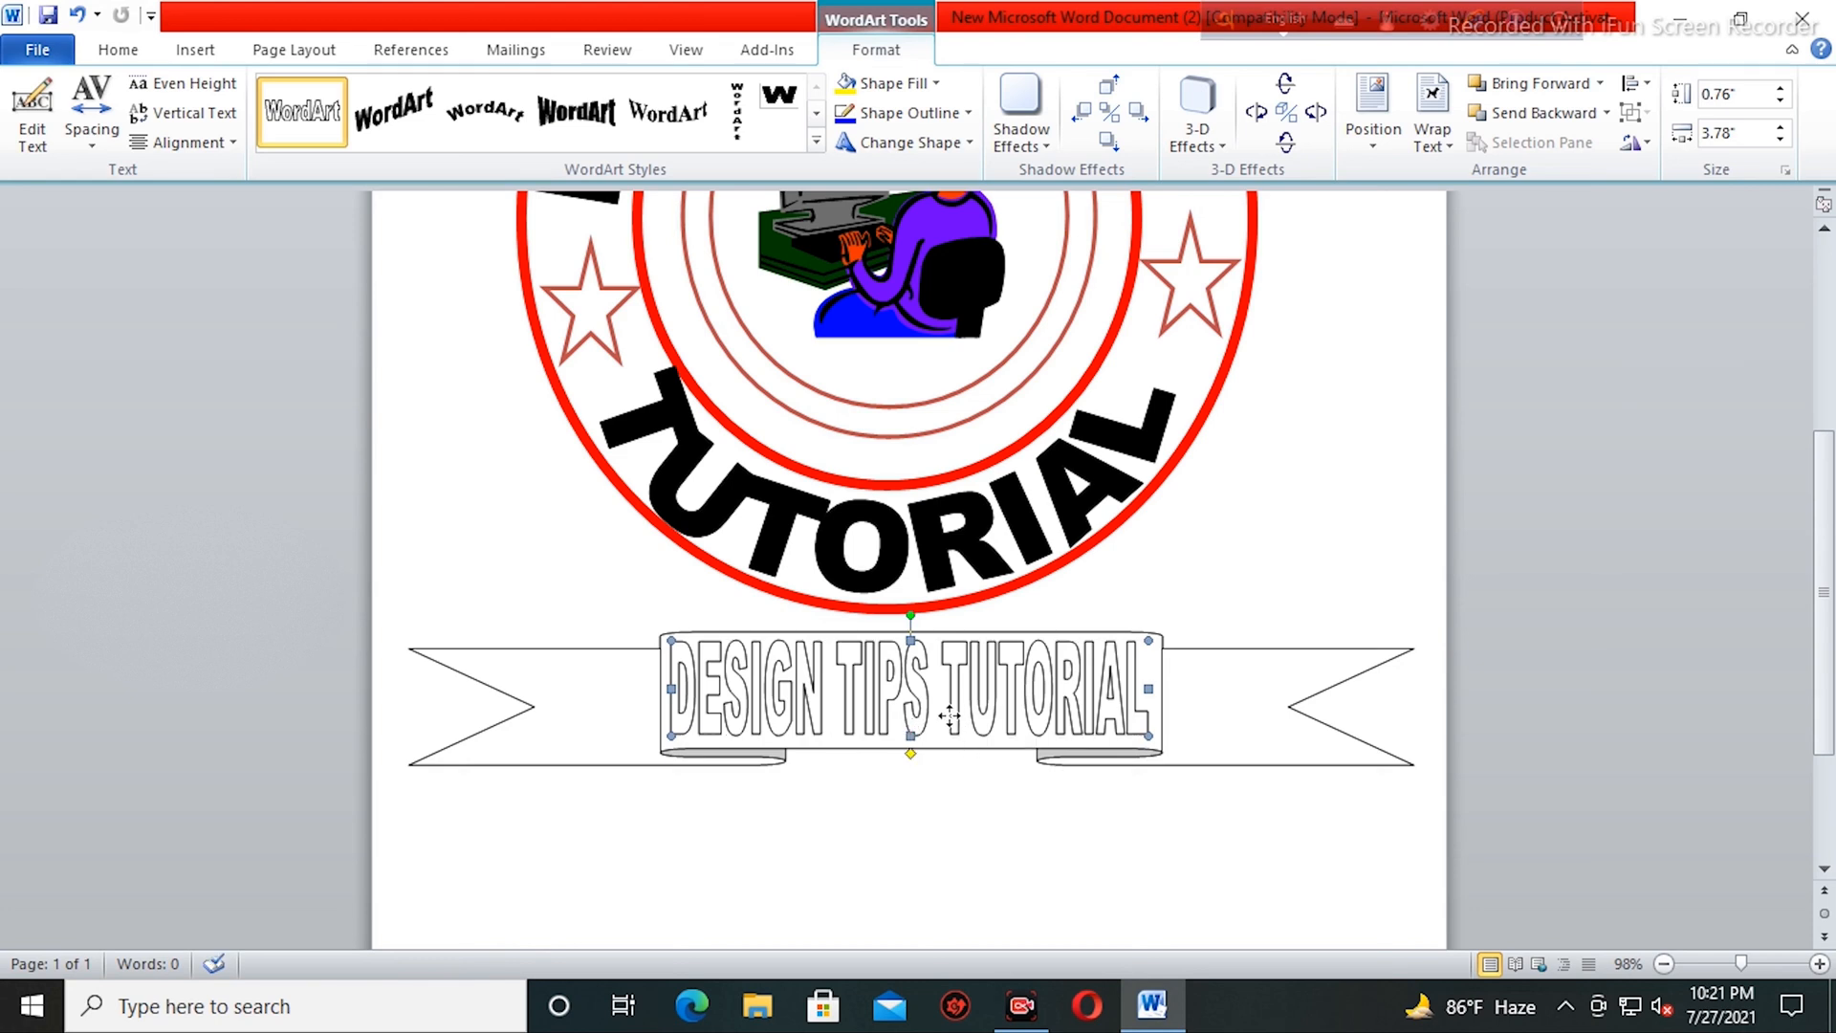
drag(949, 715, 949, 718)
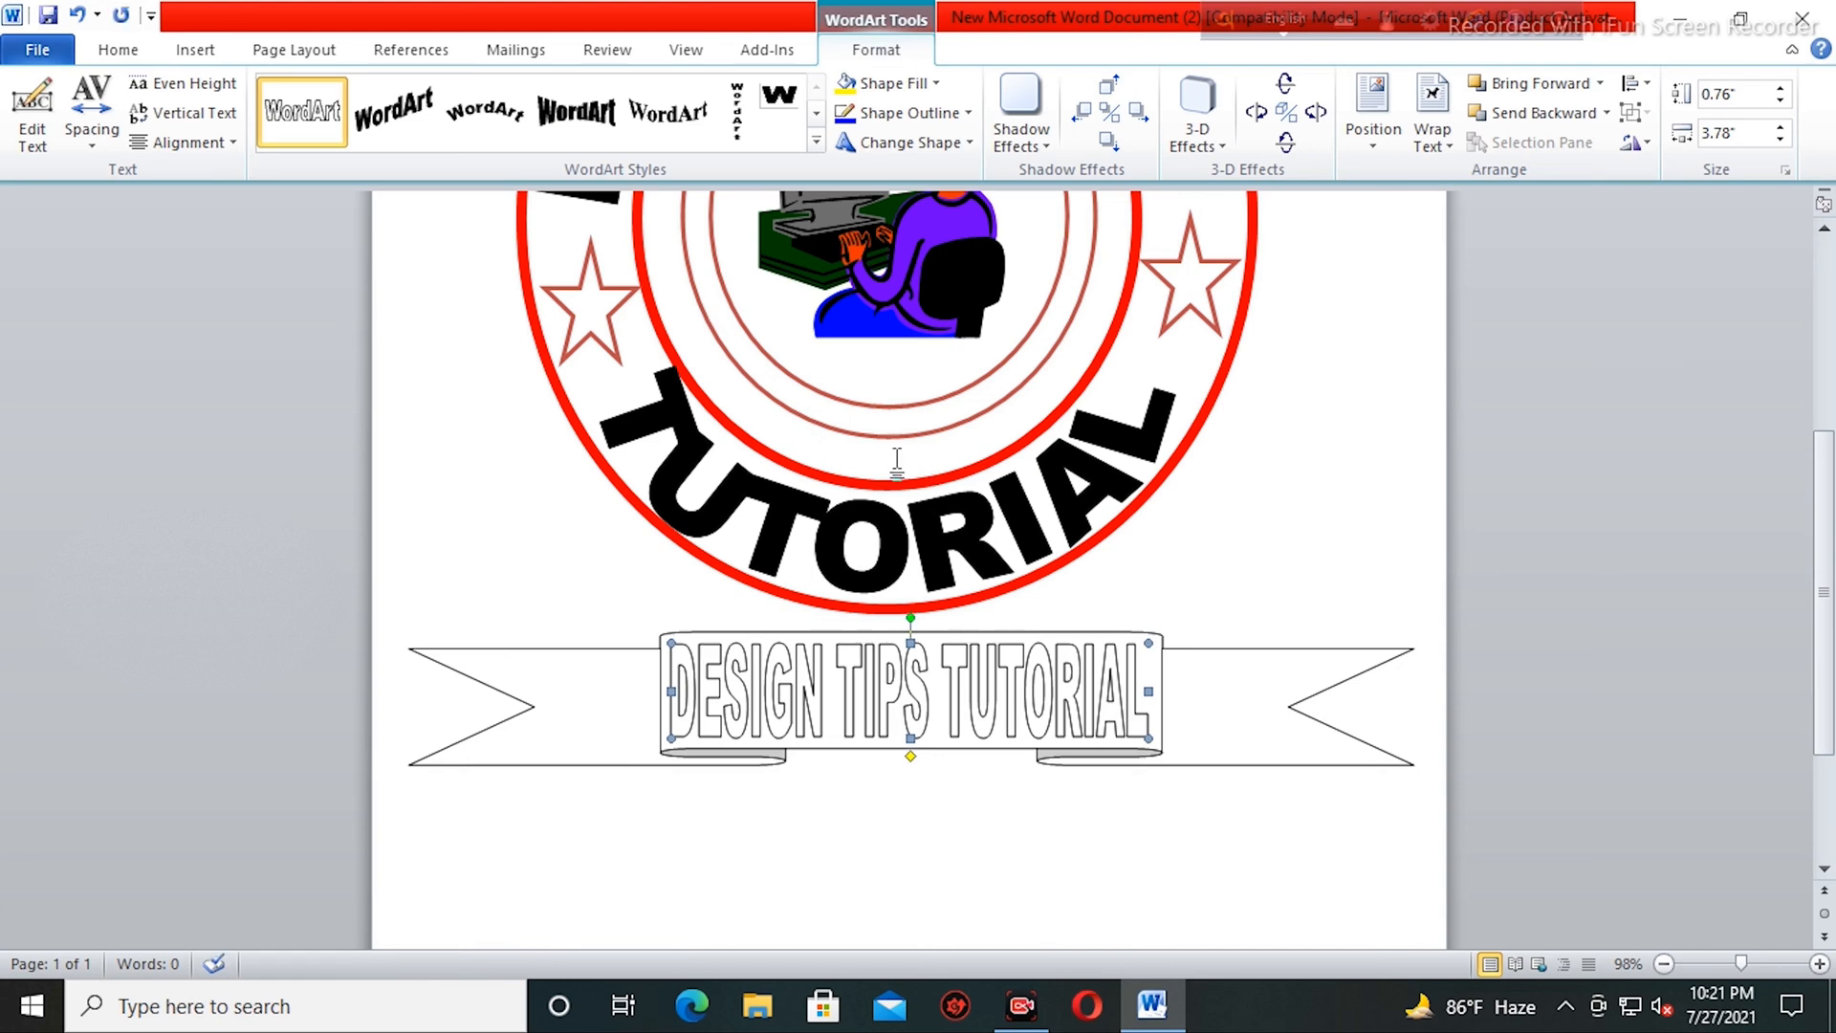
- Give the ribbon WordArt a standard red outline and a standard red fill
click(956, 113)
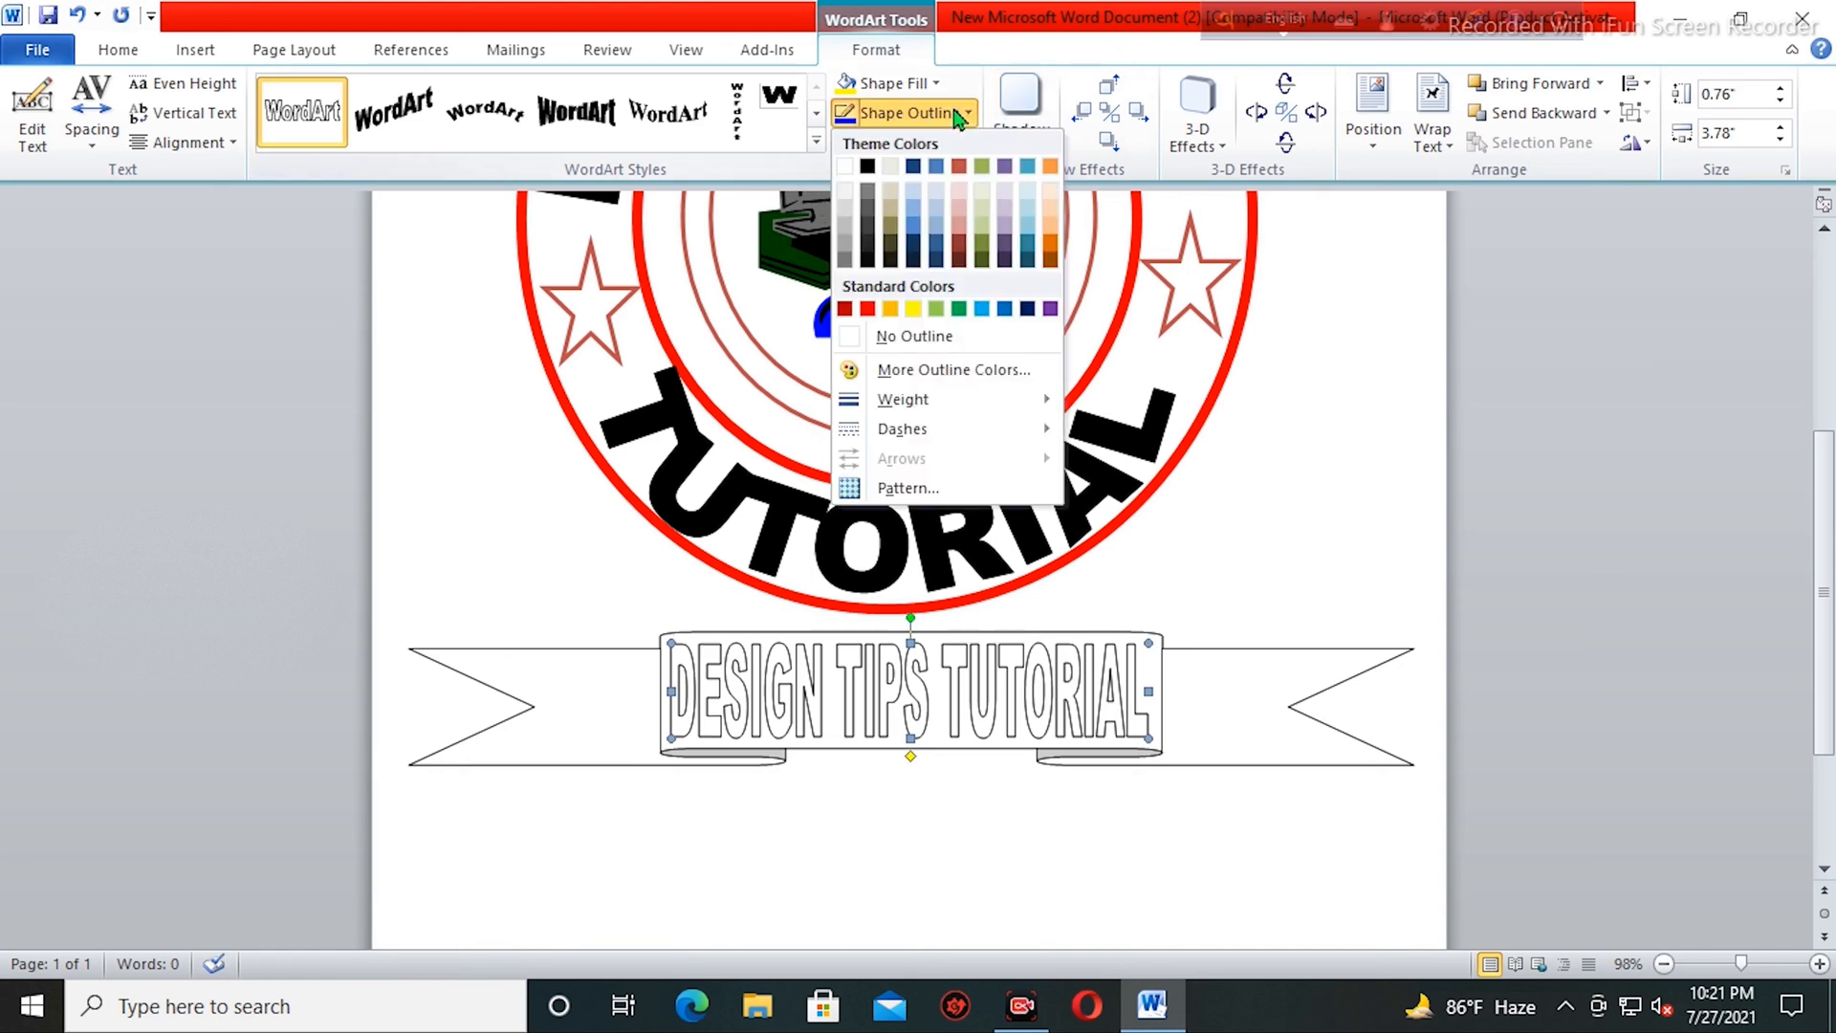
click(867, 308)
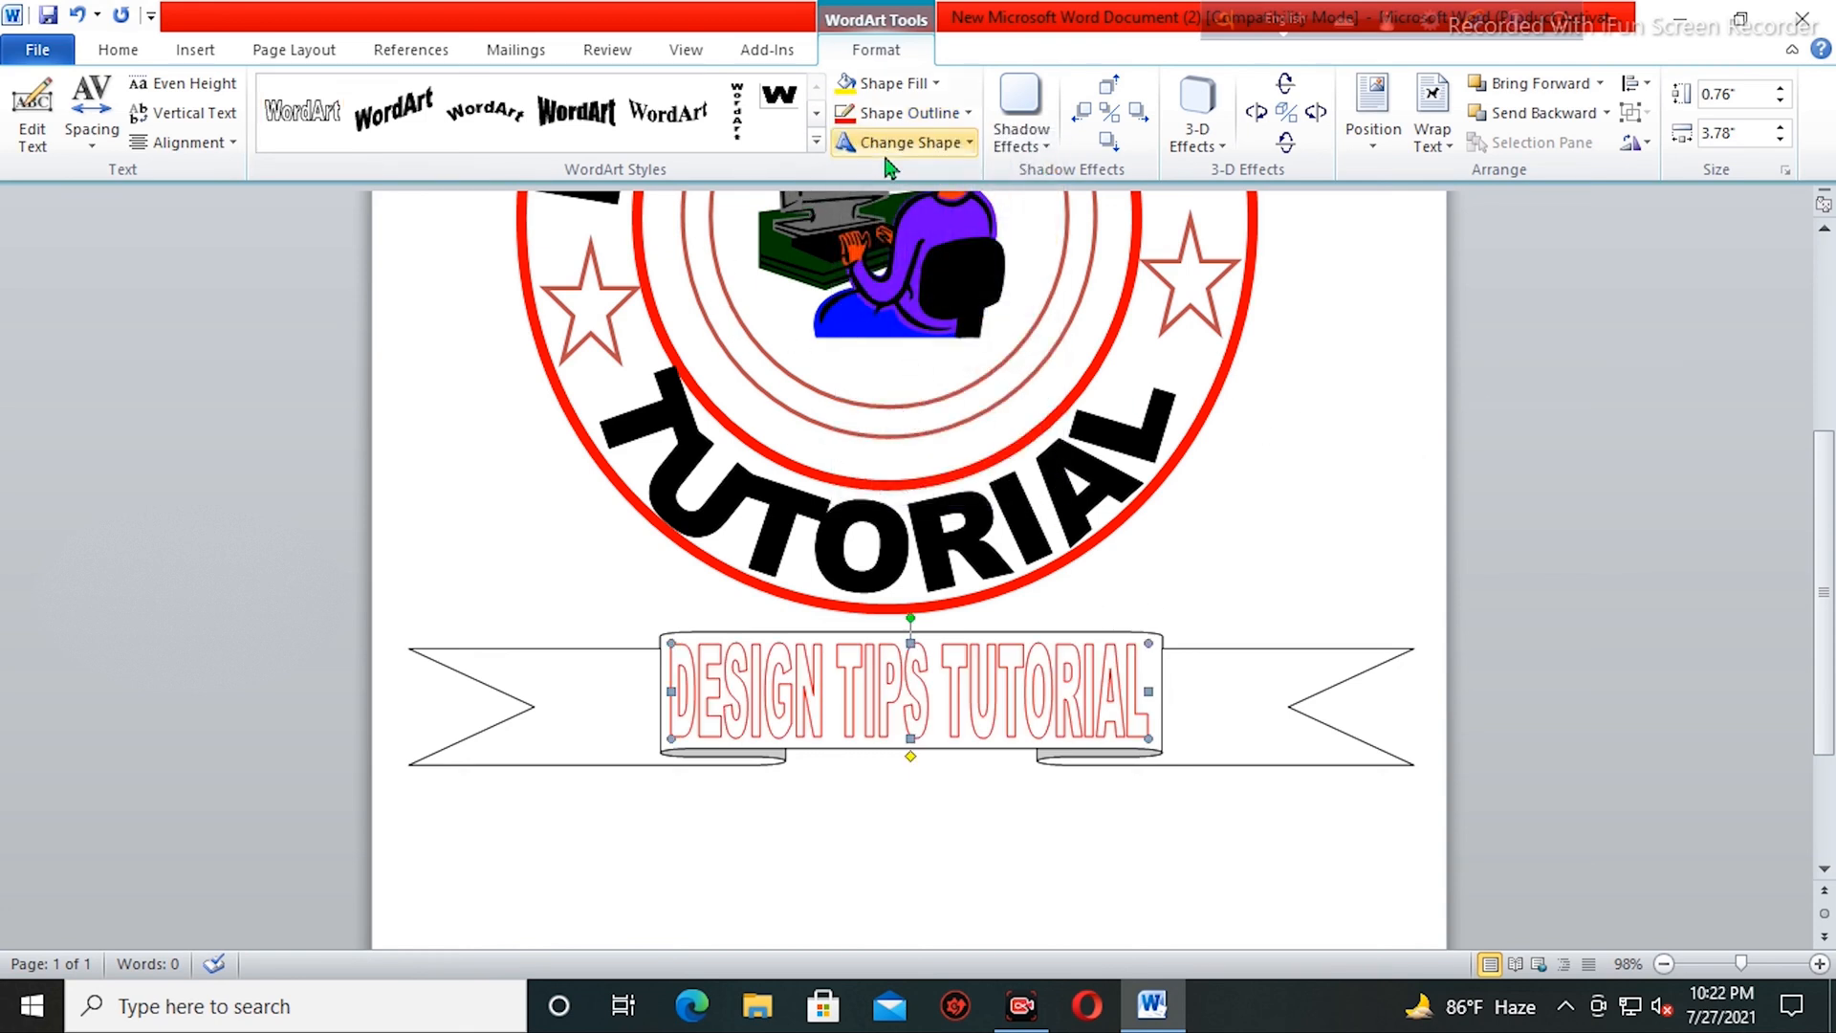
click(941, 88)
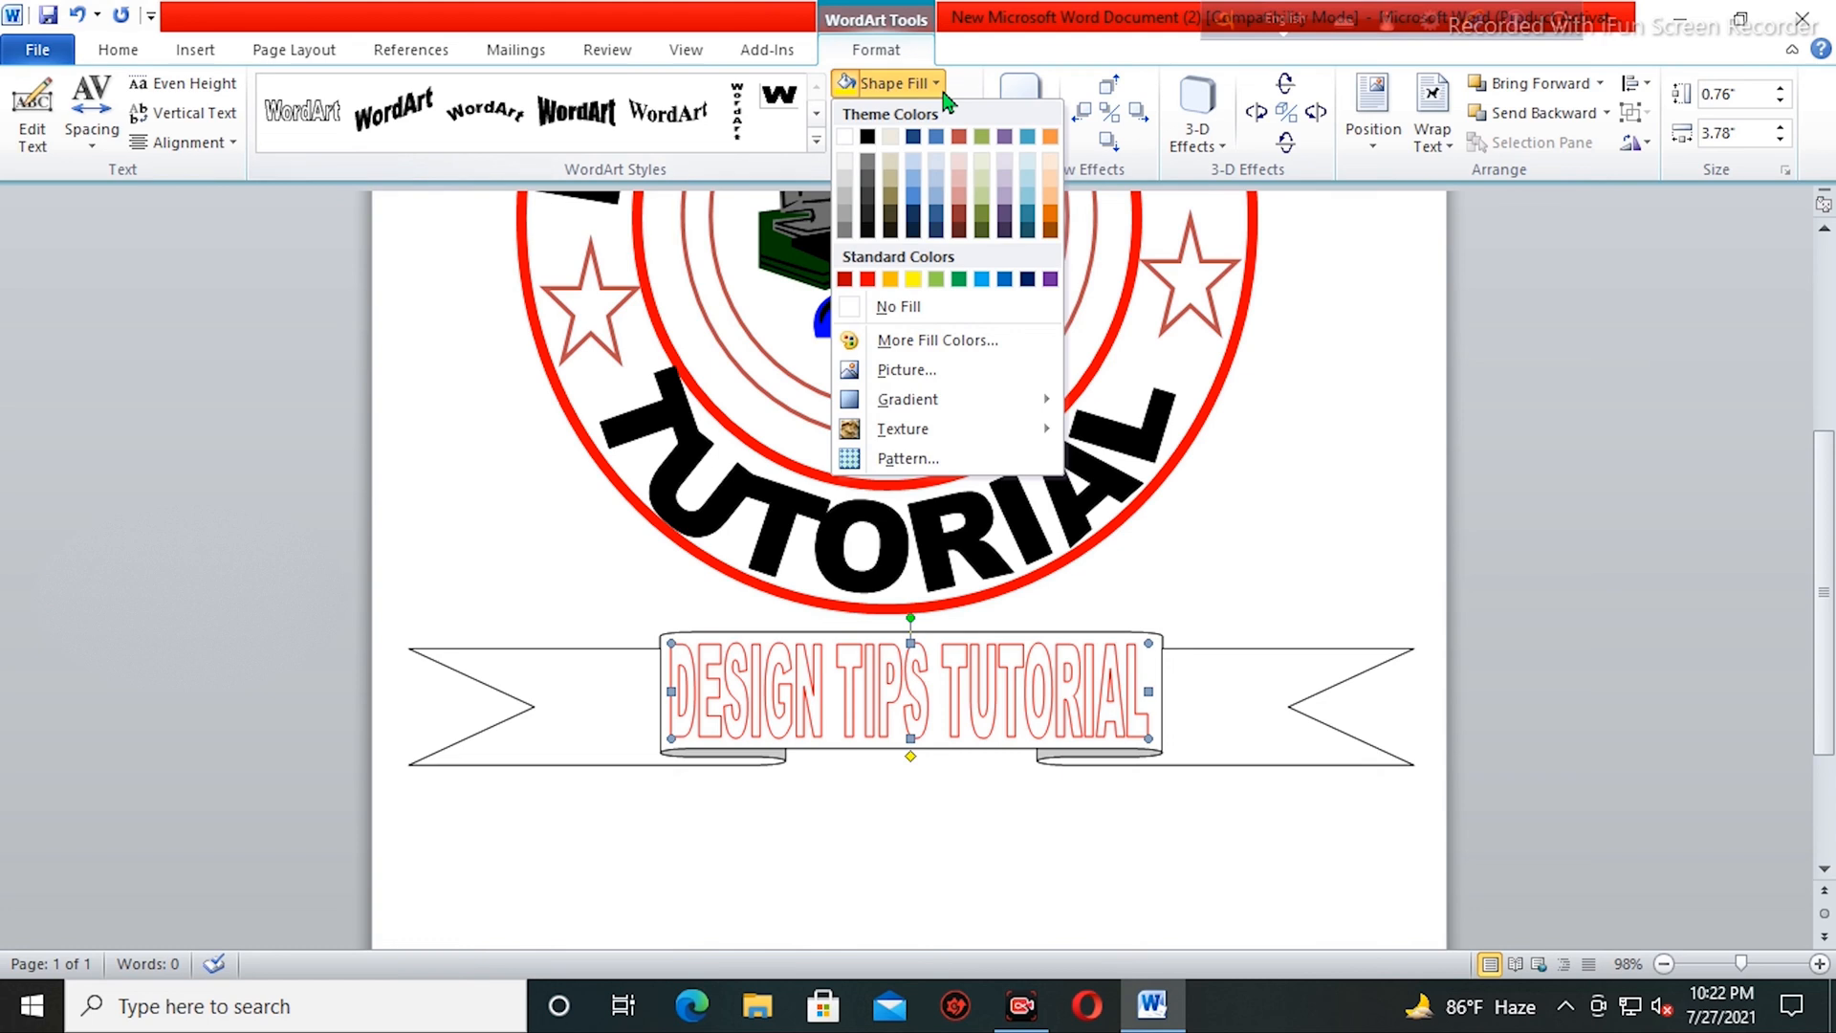
click(866, 280)
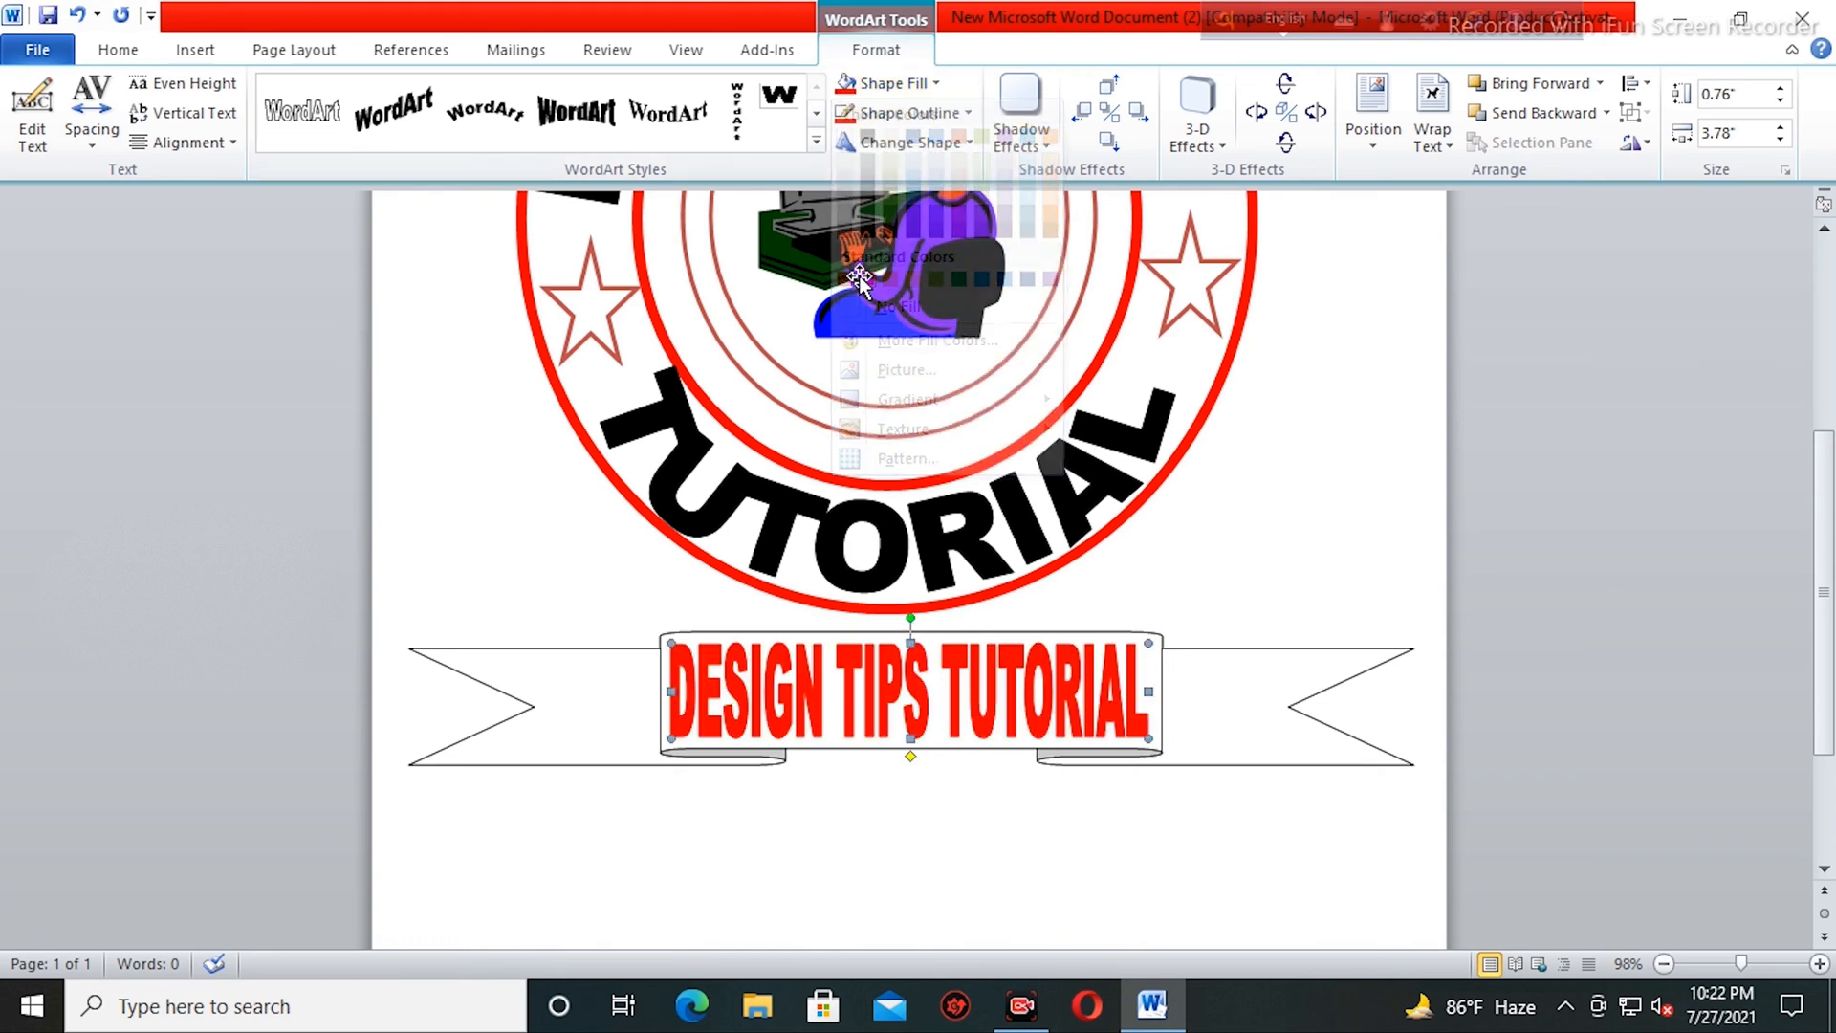
- Set the ribbon banner's outline weight to 4½ pt and deselect it
click(1228, 736)
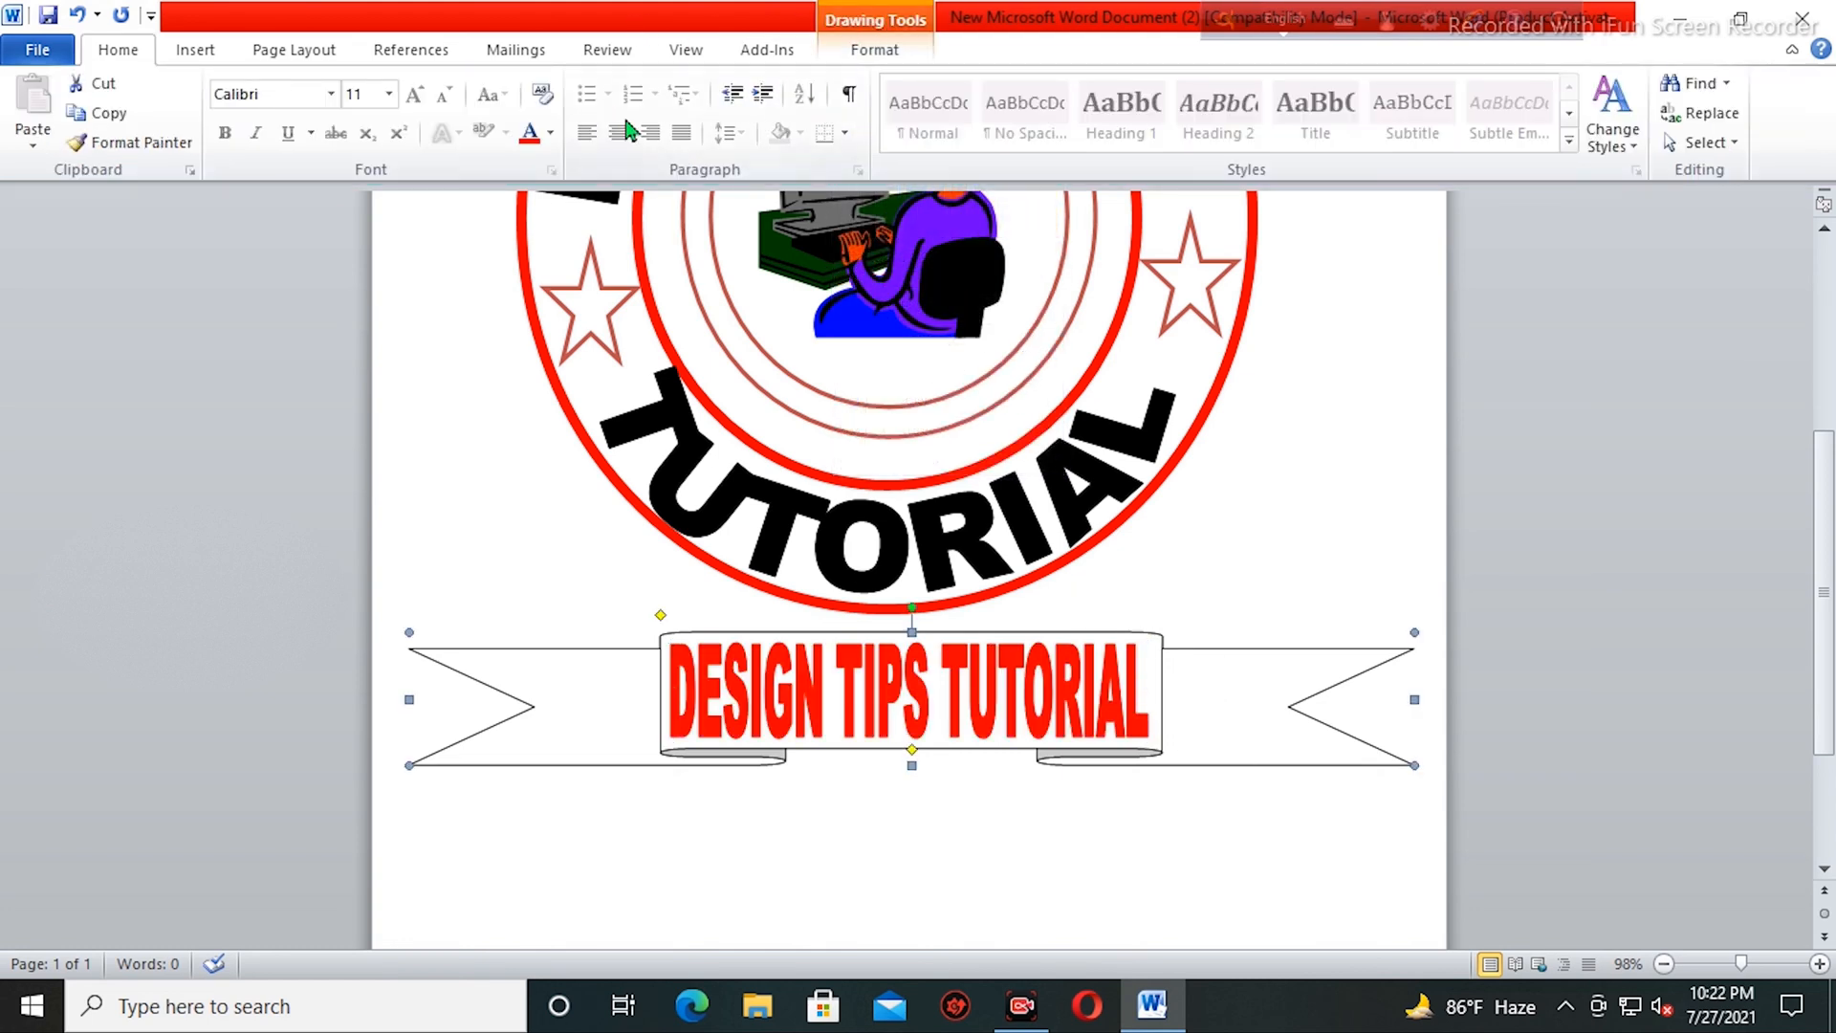
click(847, 51)
click(937, 114)
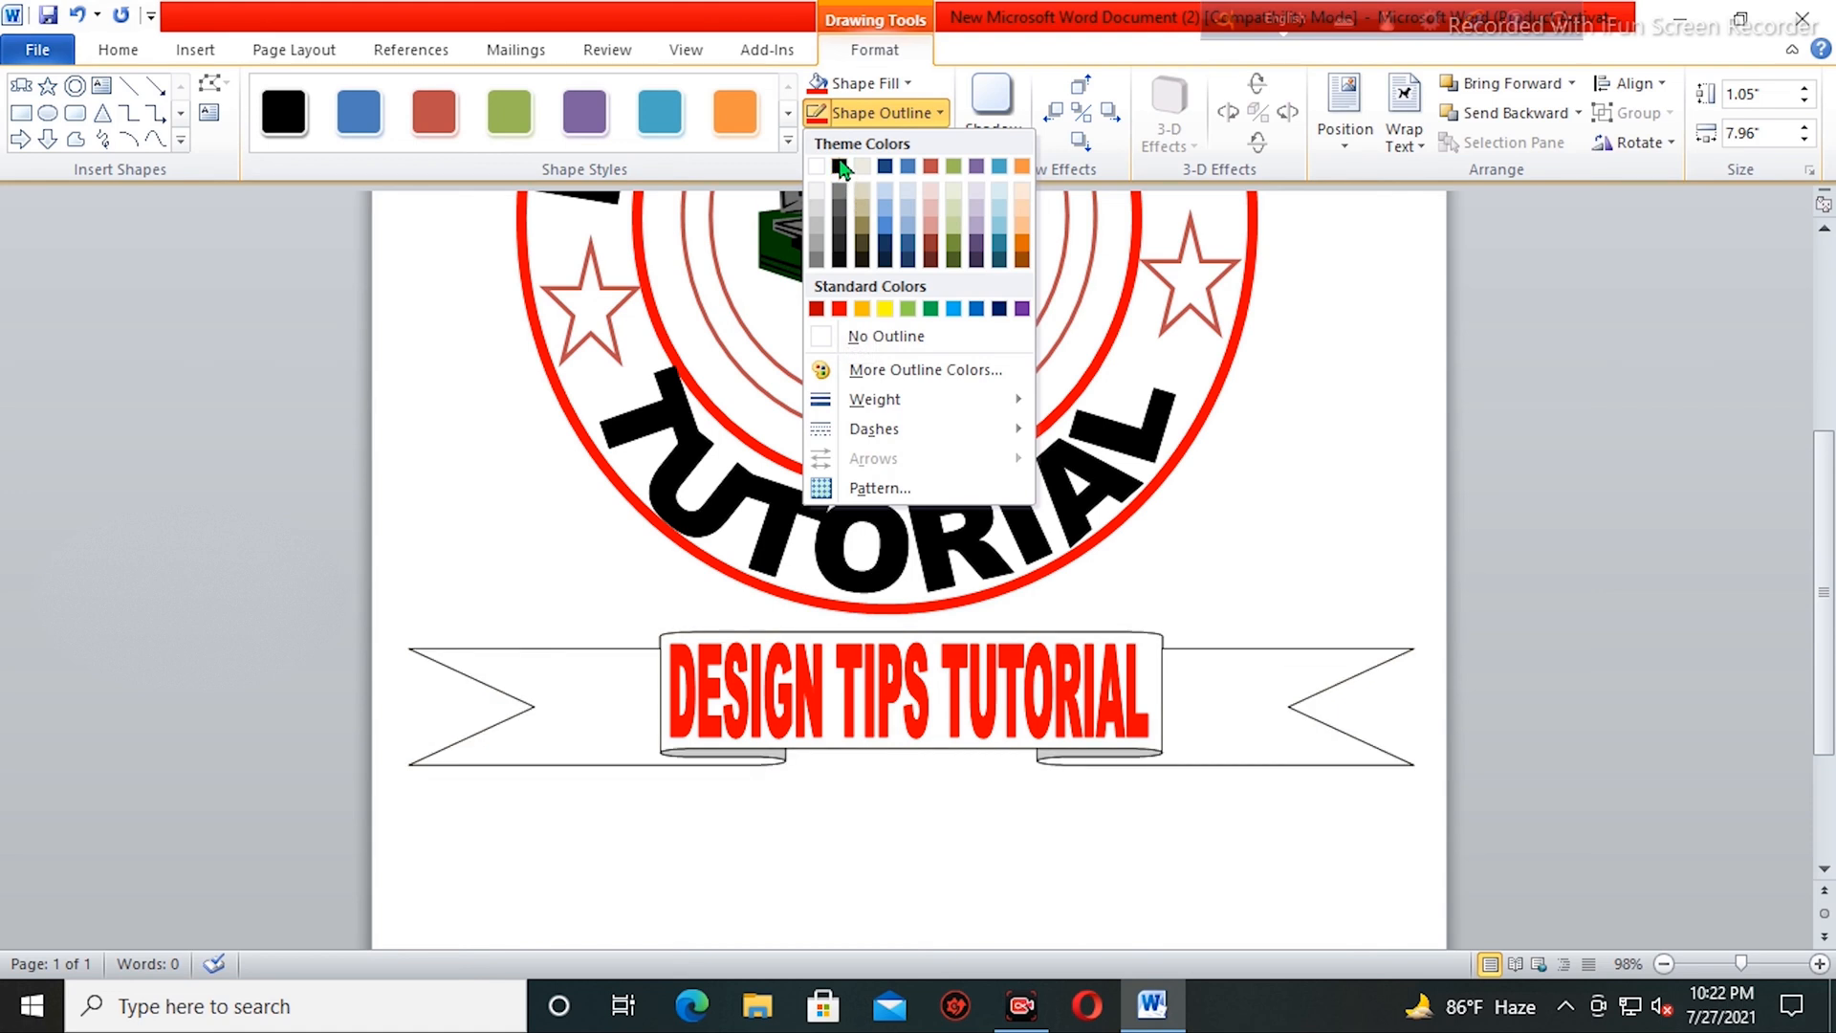
mouse_move(872, 399)
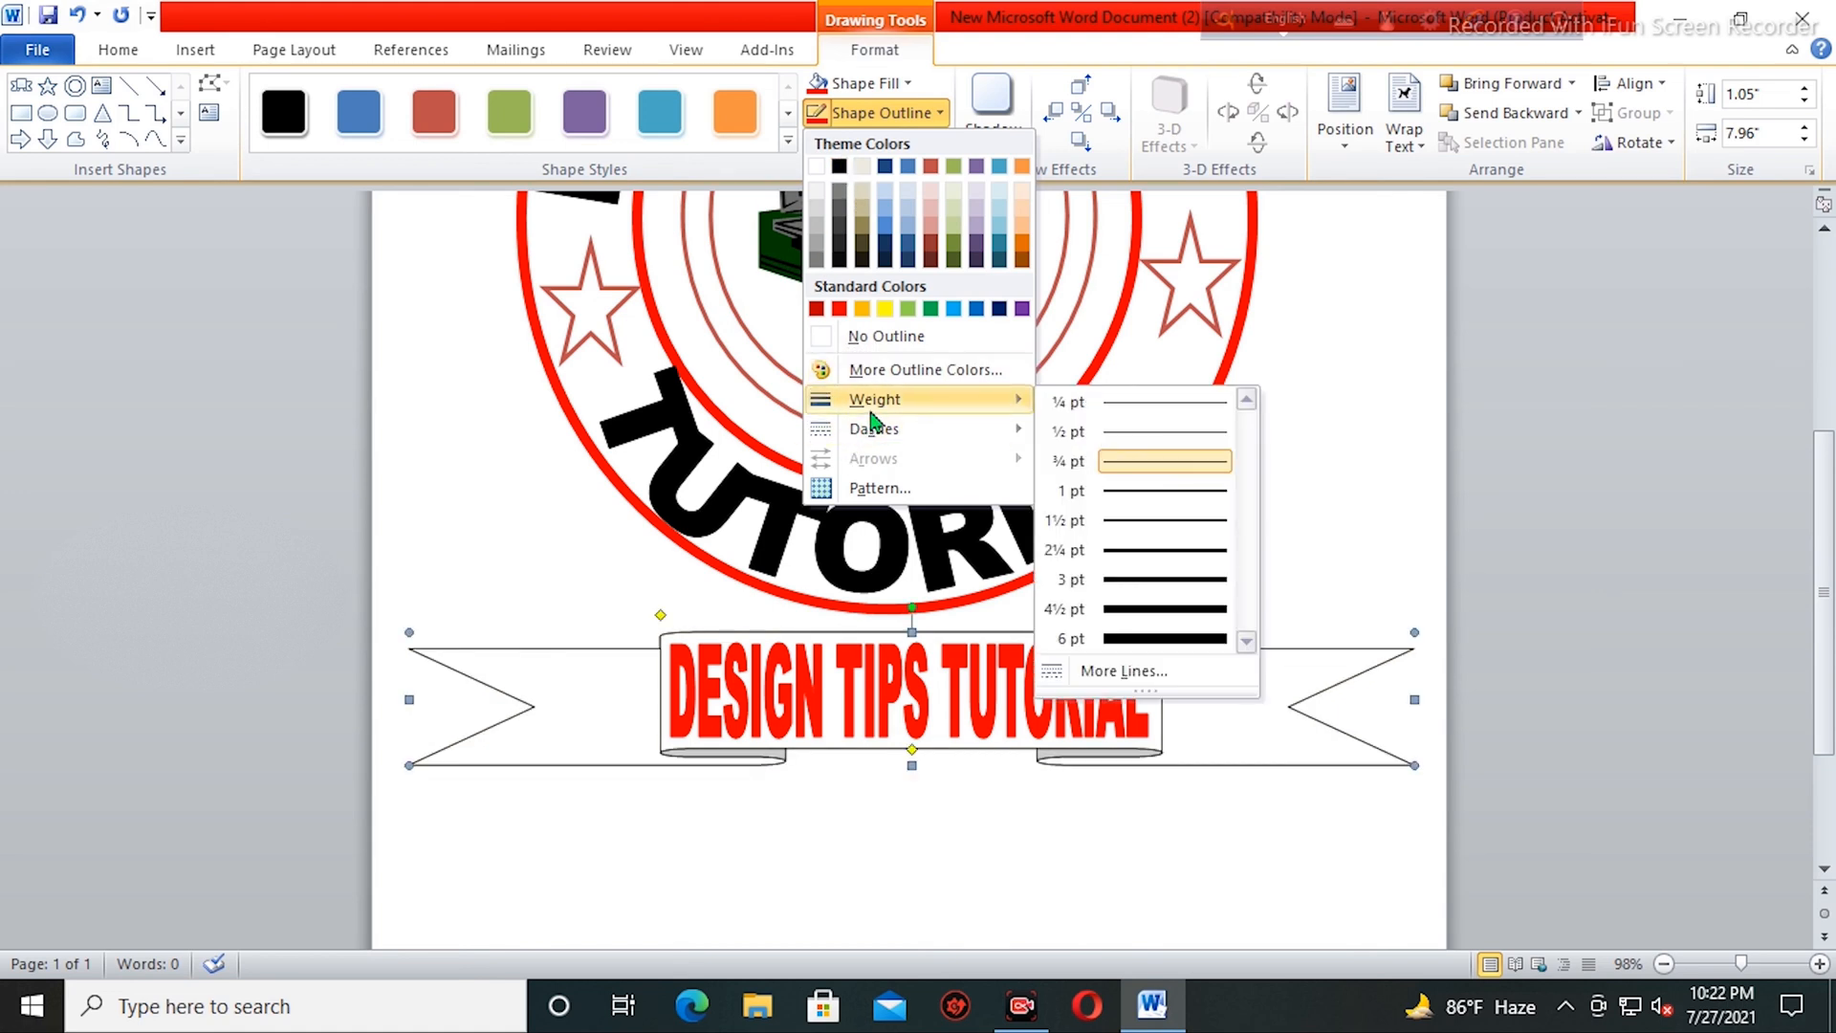
click(1167, 613)
click(1248, 488)
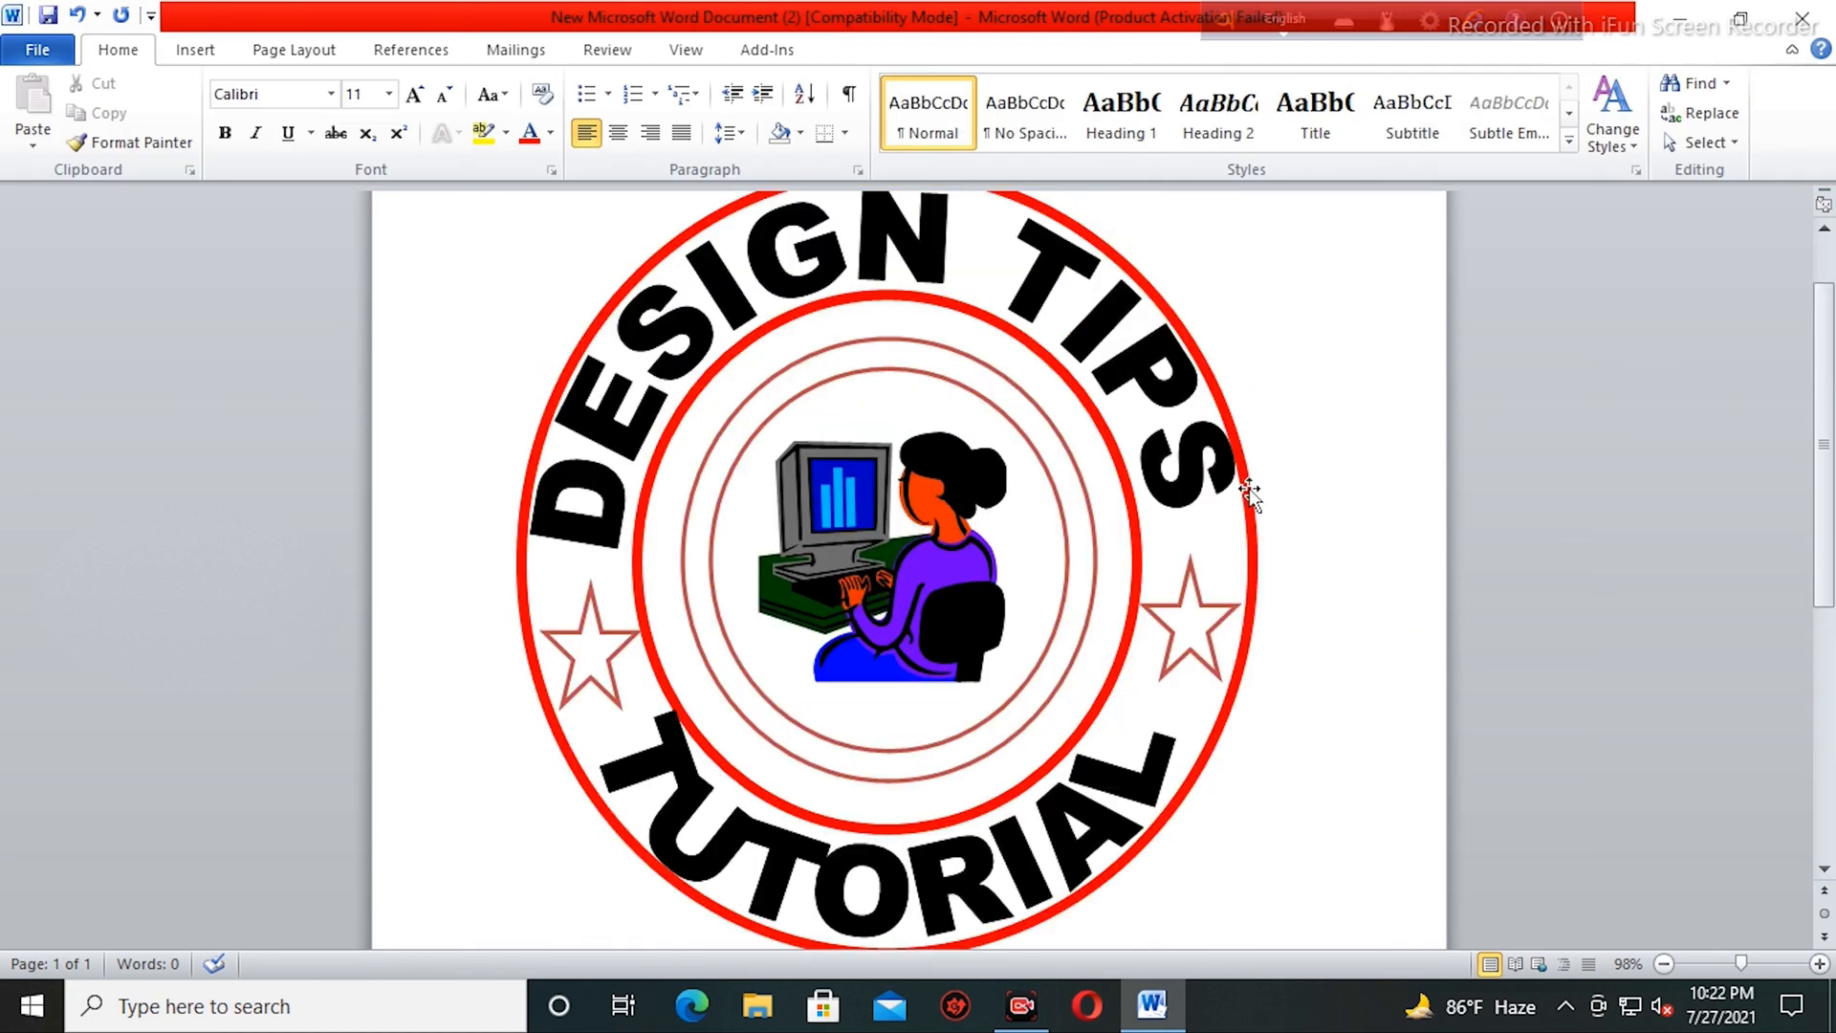
- Set the inner double ring's outline weight to 6 pt and deselect it
click(1073, 559)
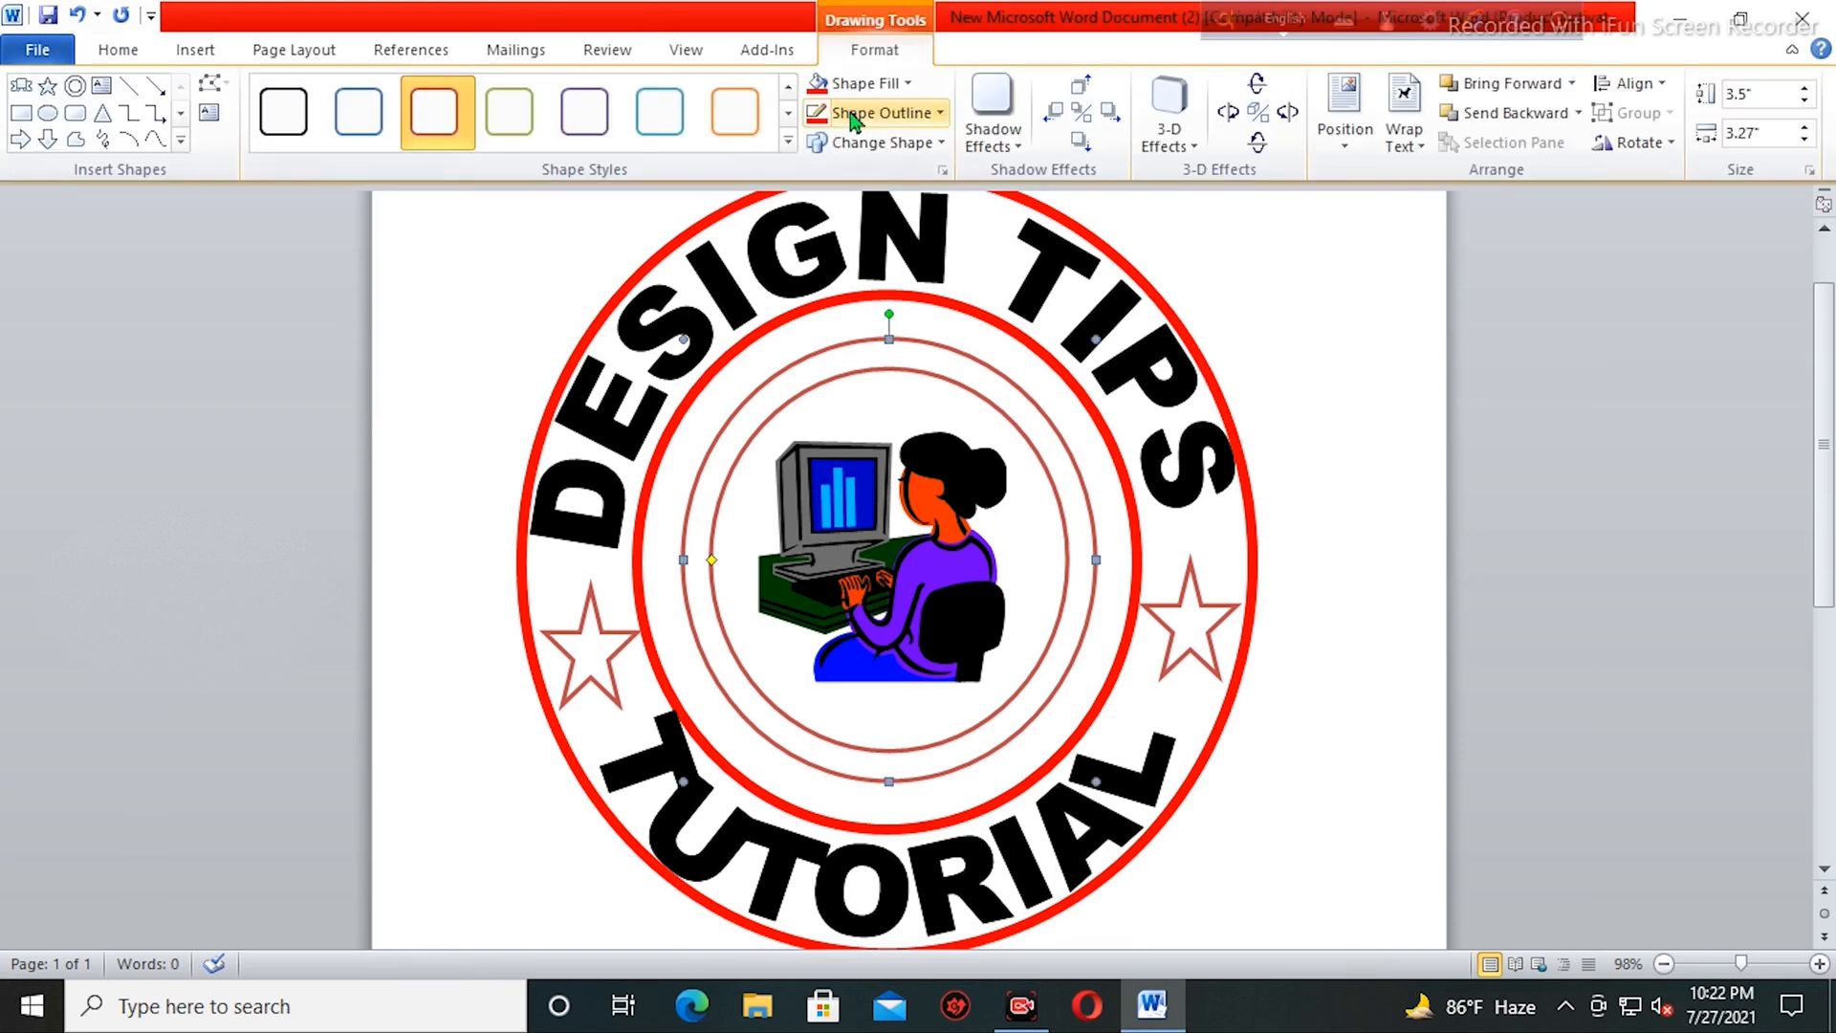
click(885, 143)
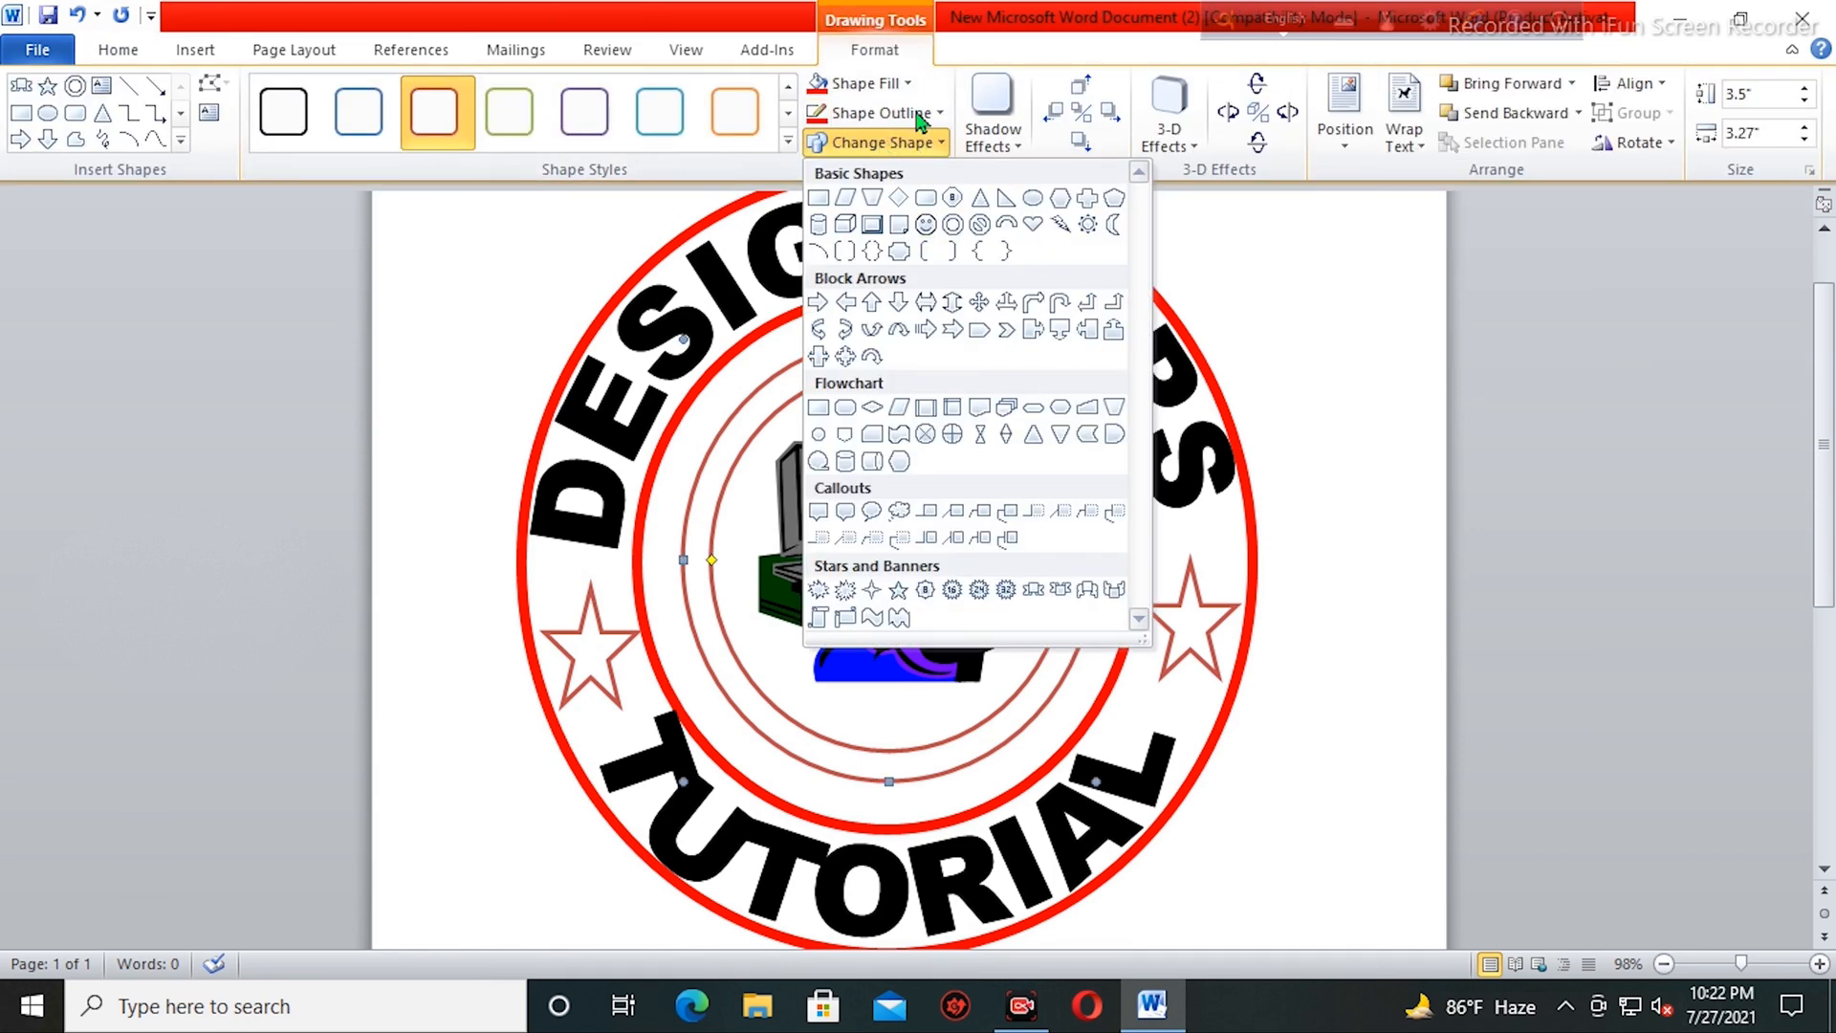
click(918, 115)
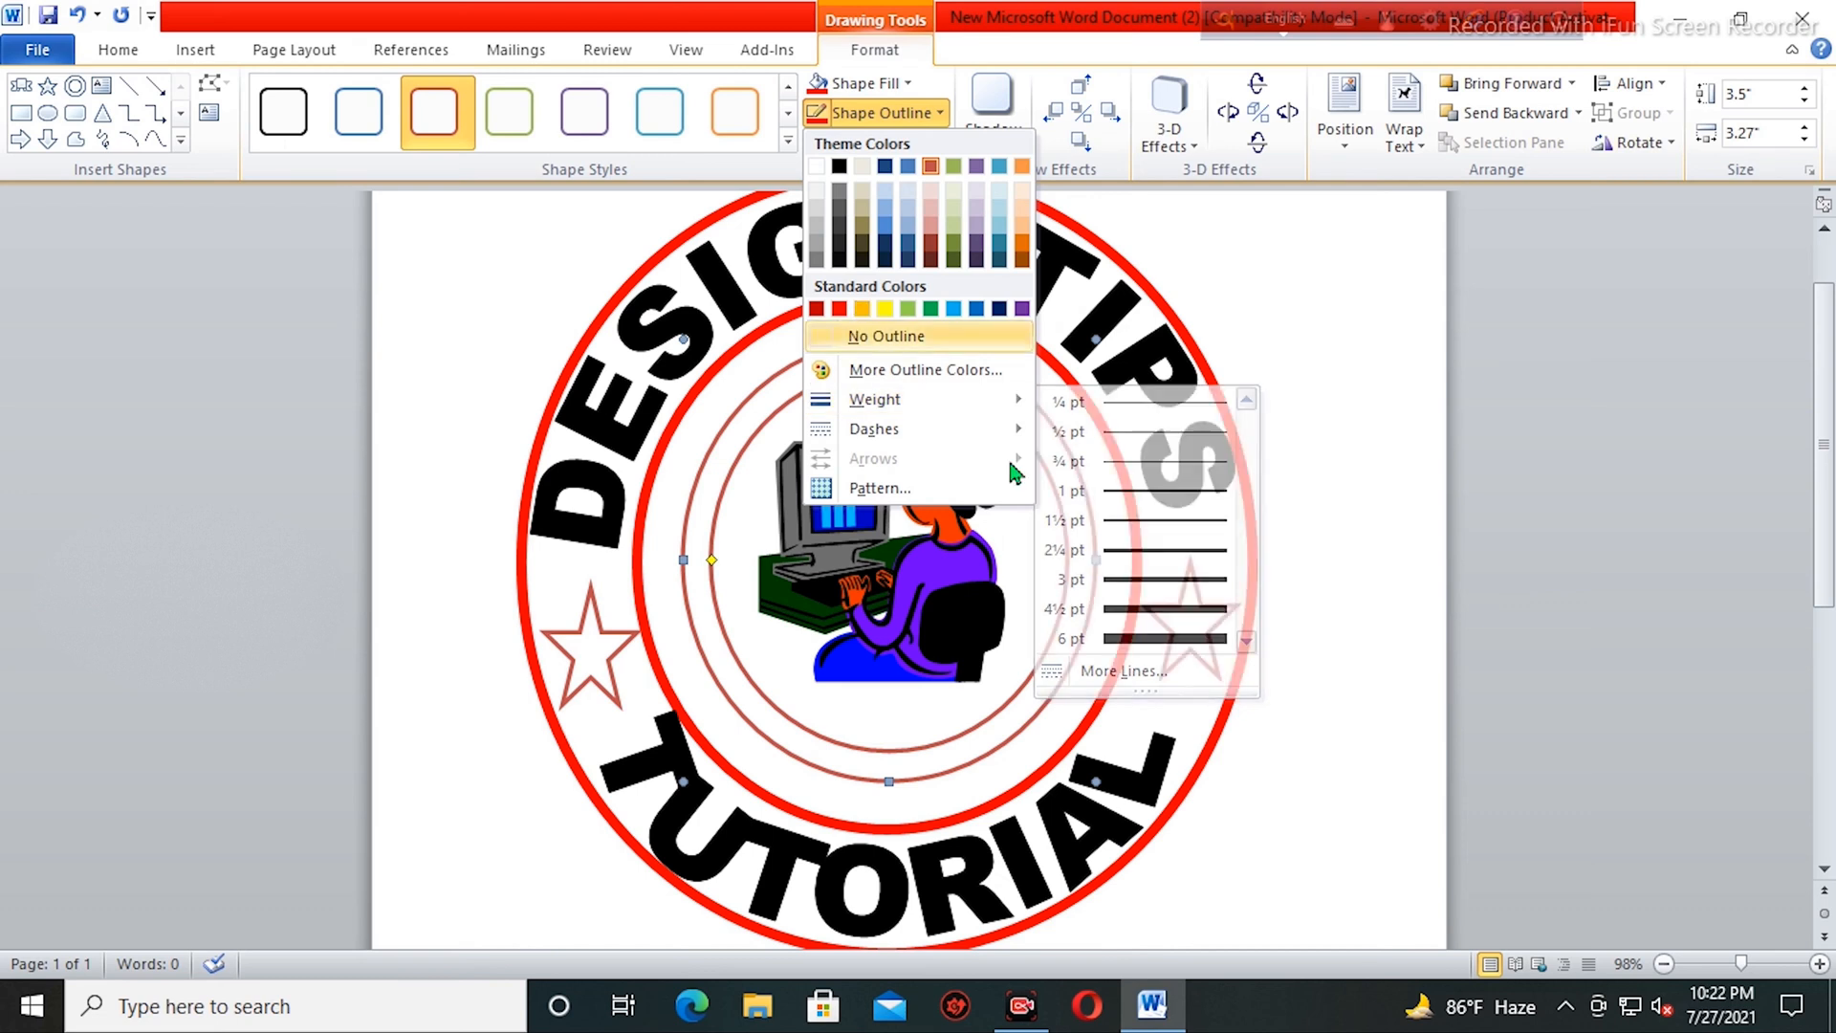
mouse_move(942, 402)
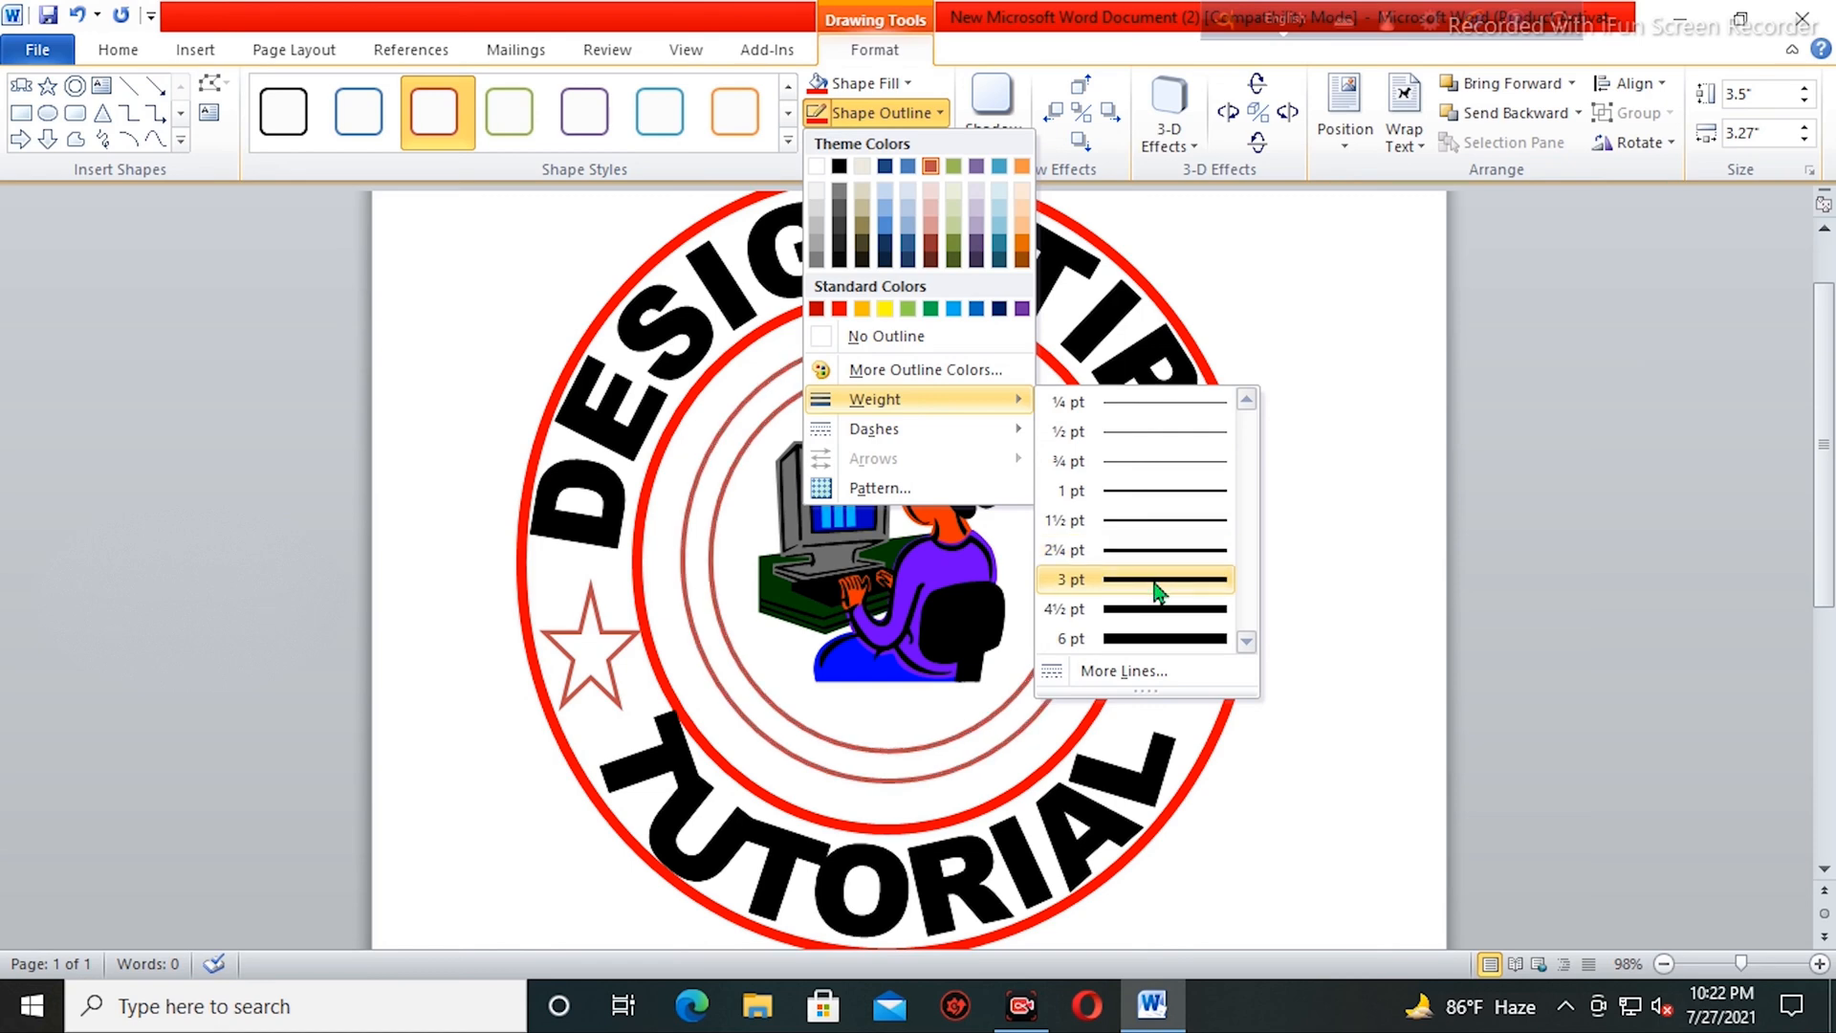
click(1141, 639)
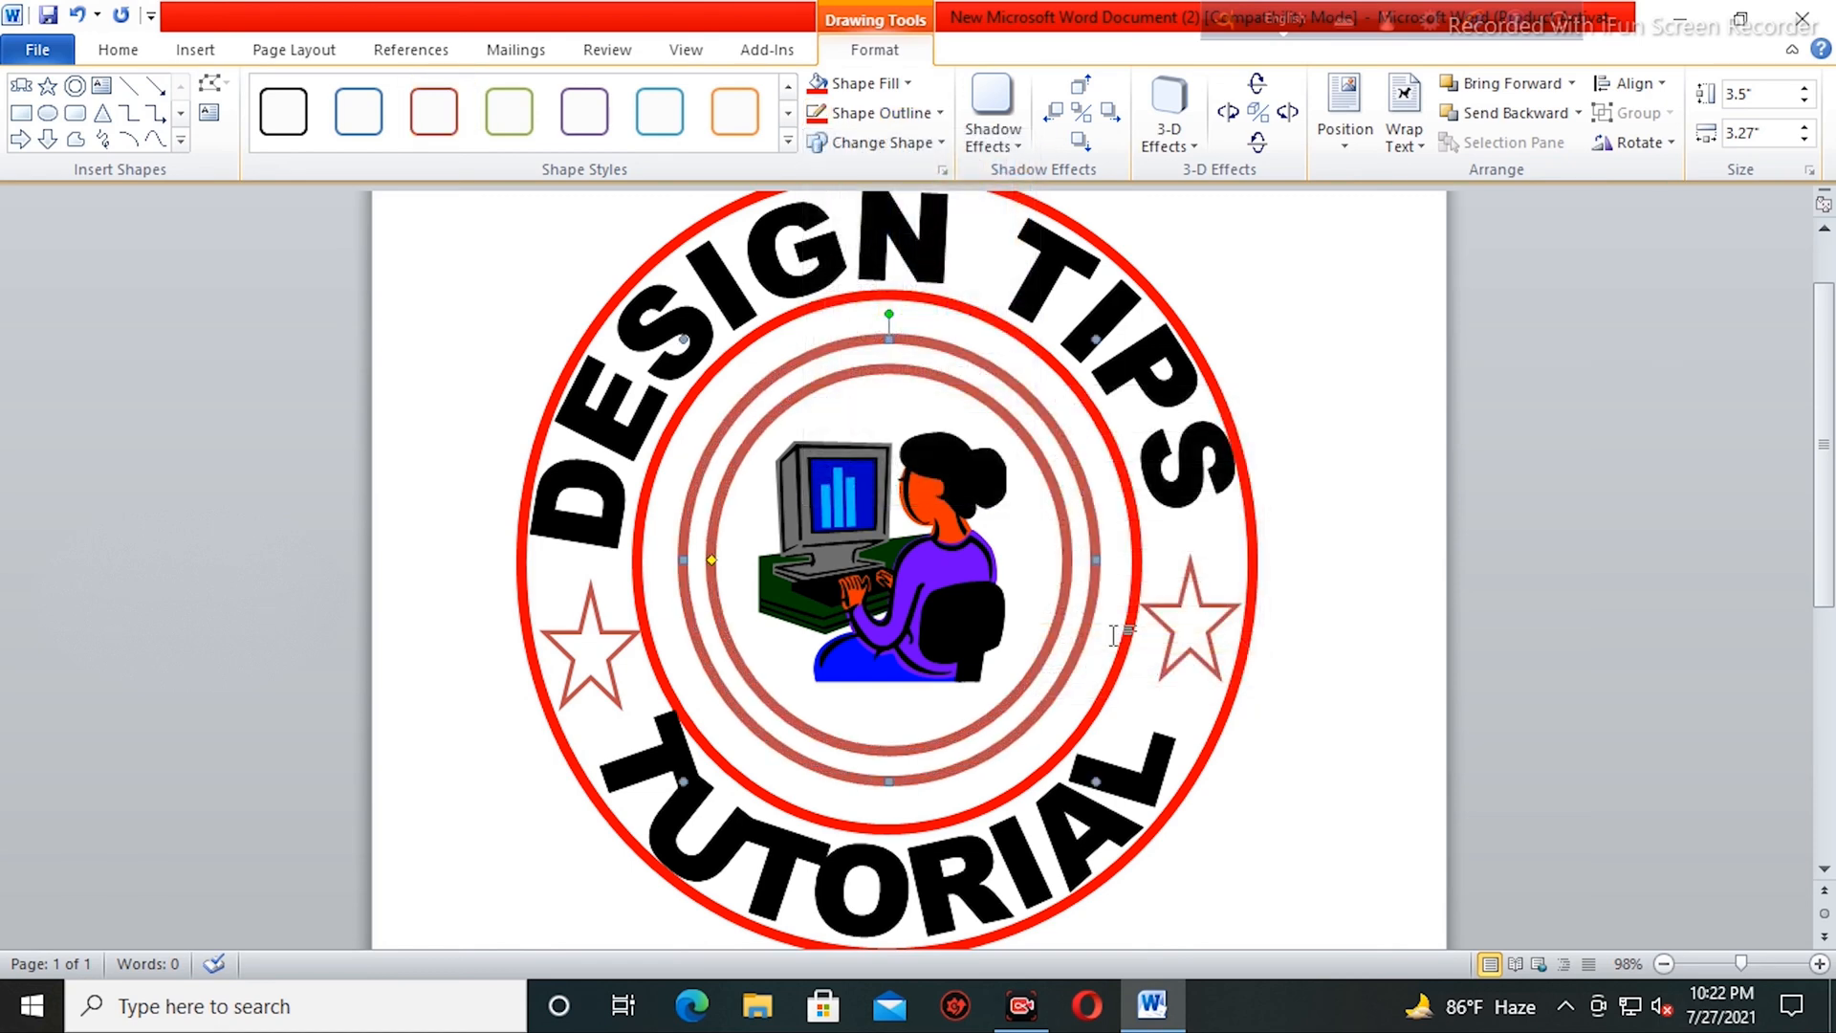
click(1330, 425)
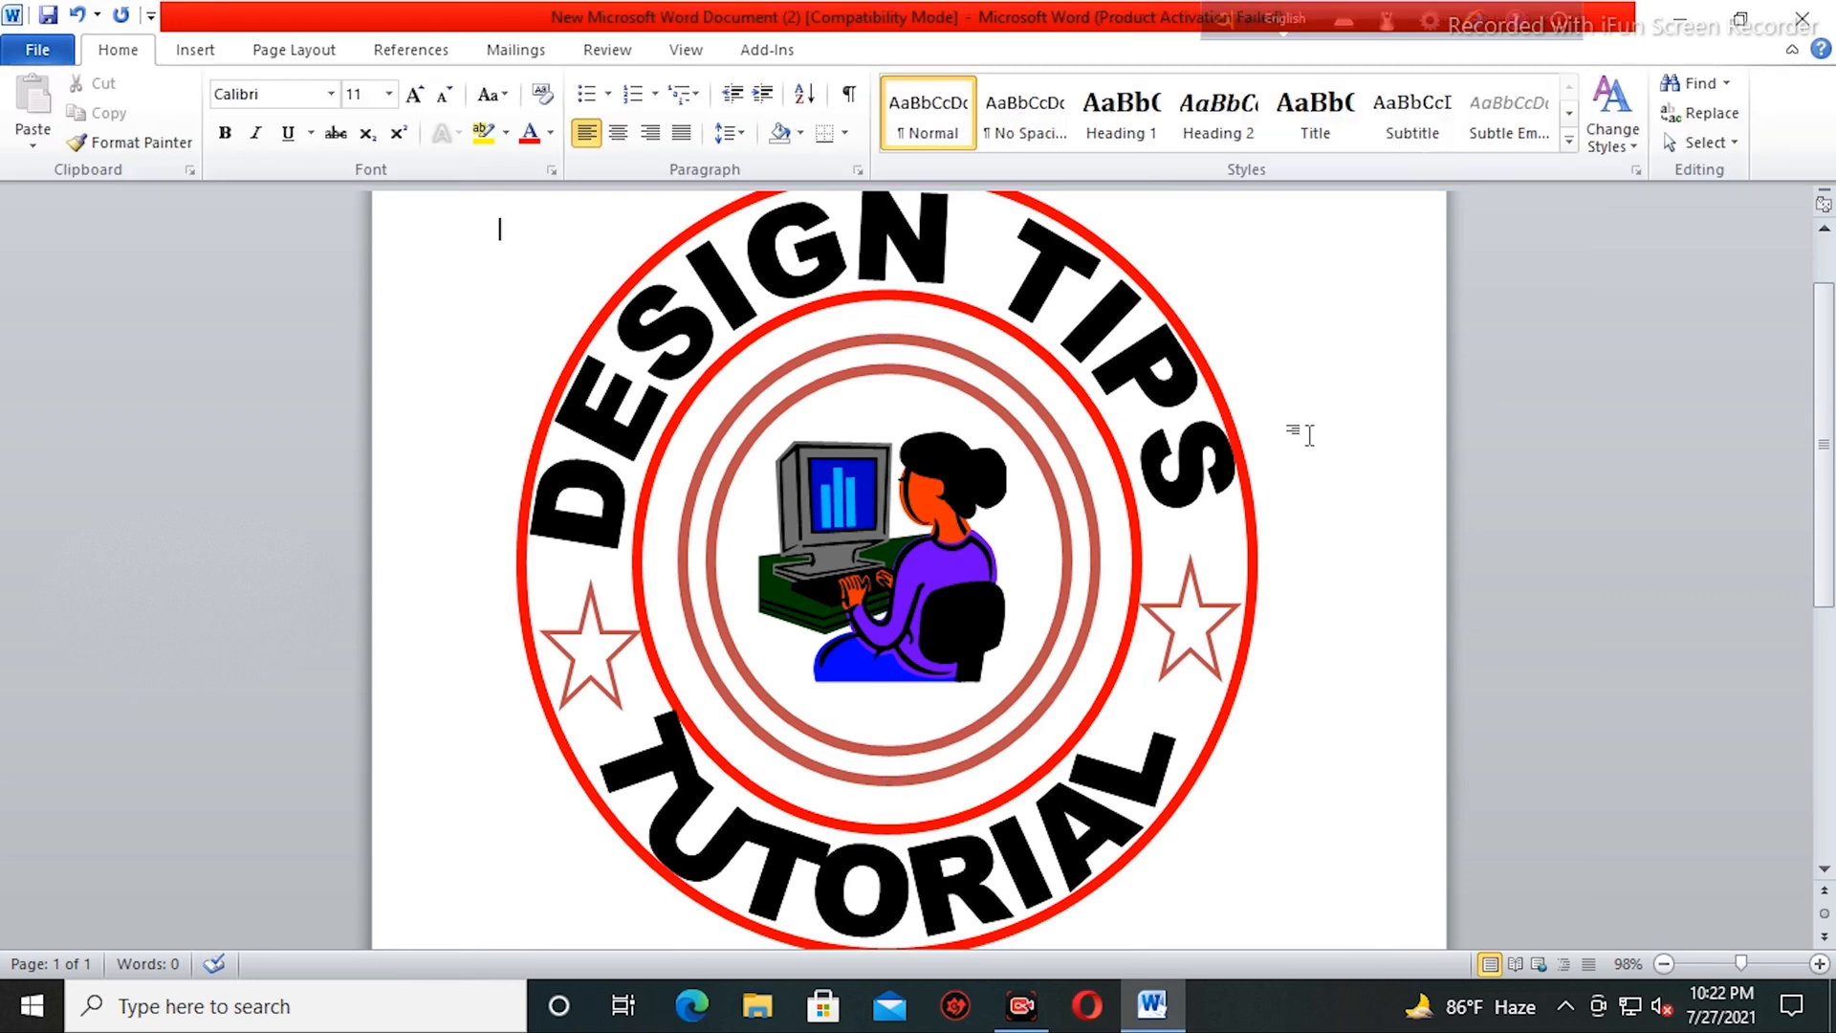
- Set the outline weight of the right and left stars to 3 pt and deselect them
click(1203, 627)
click(940, 111)
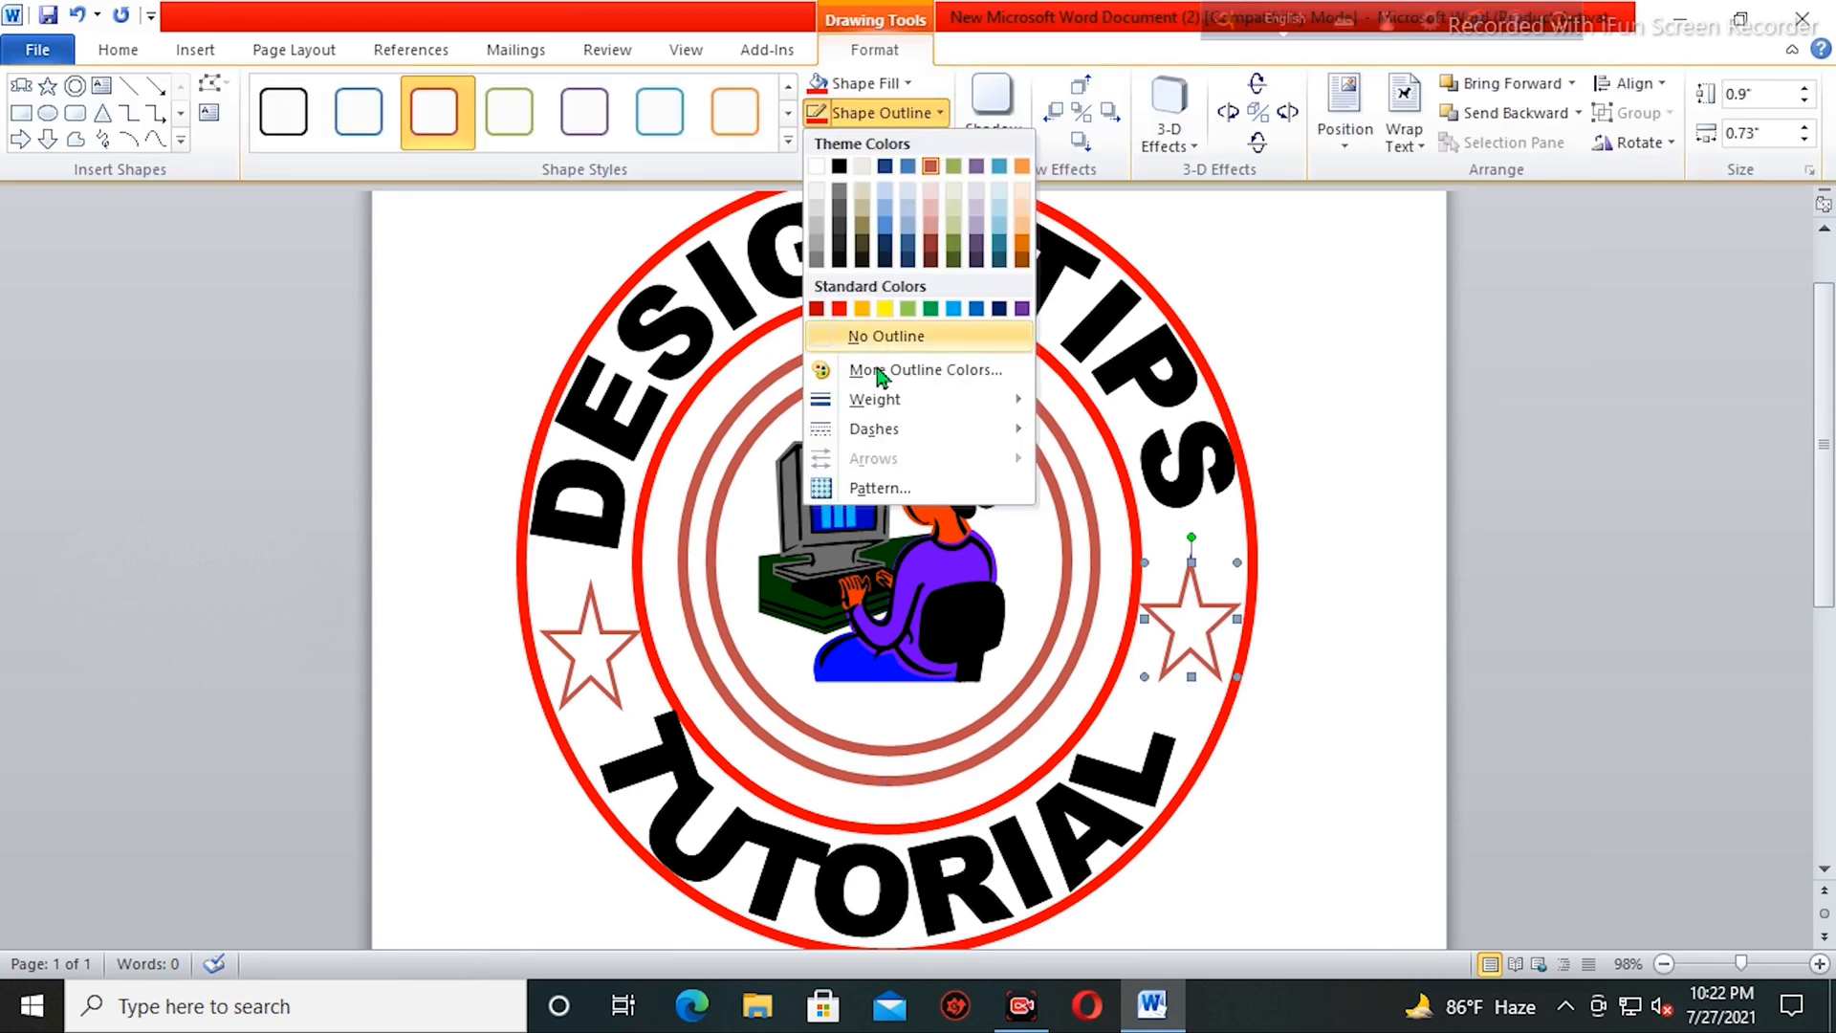
mouse_move(875, 398)
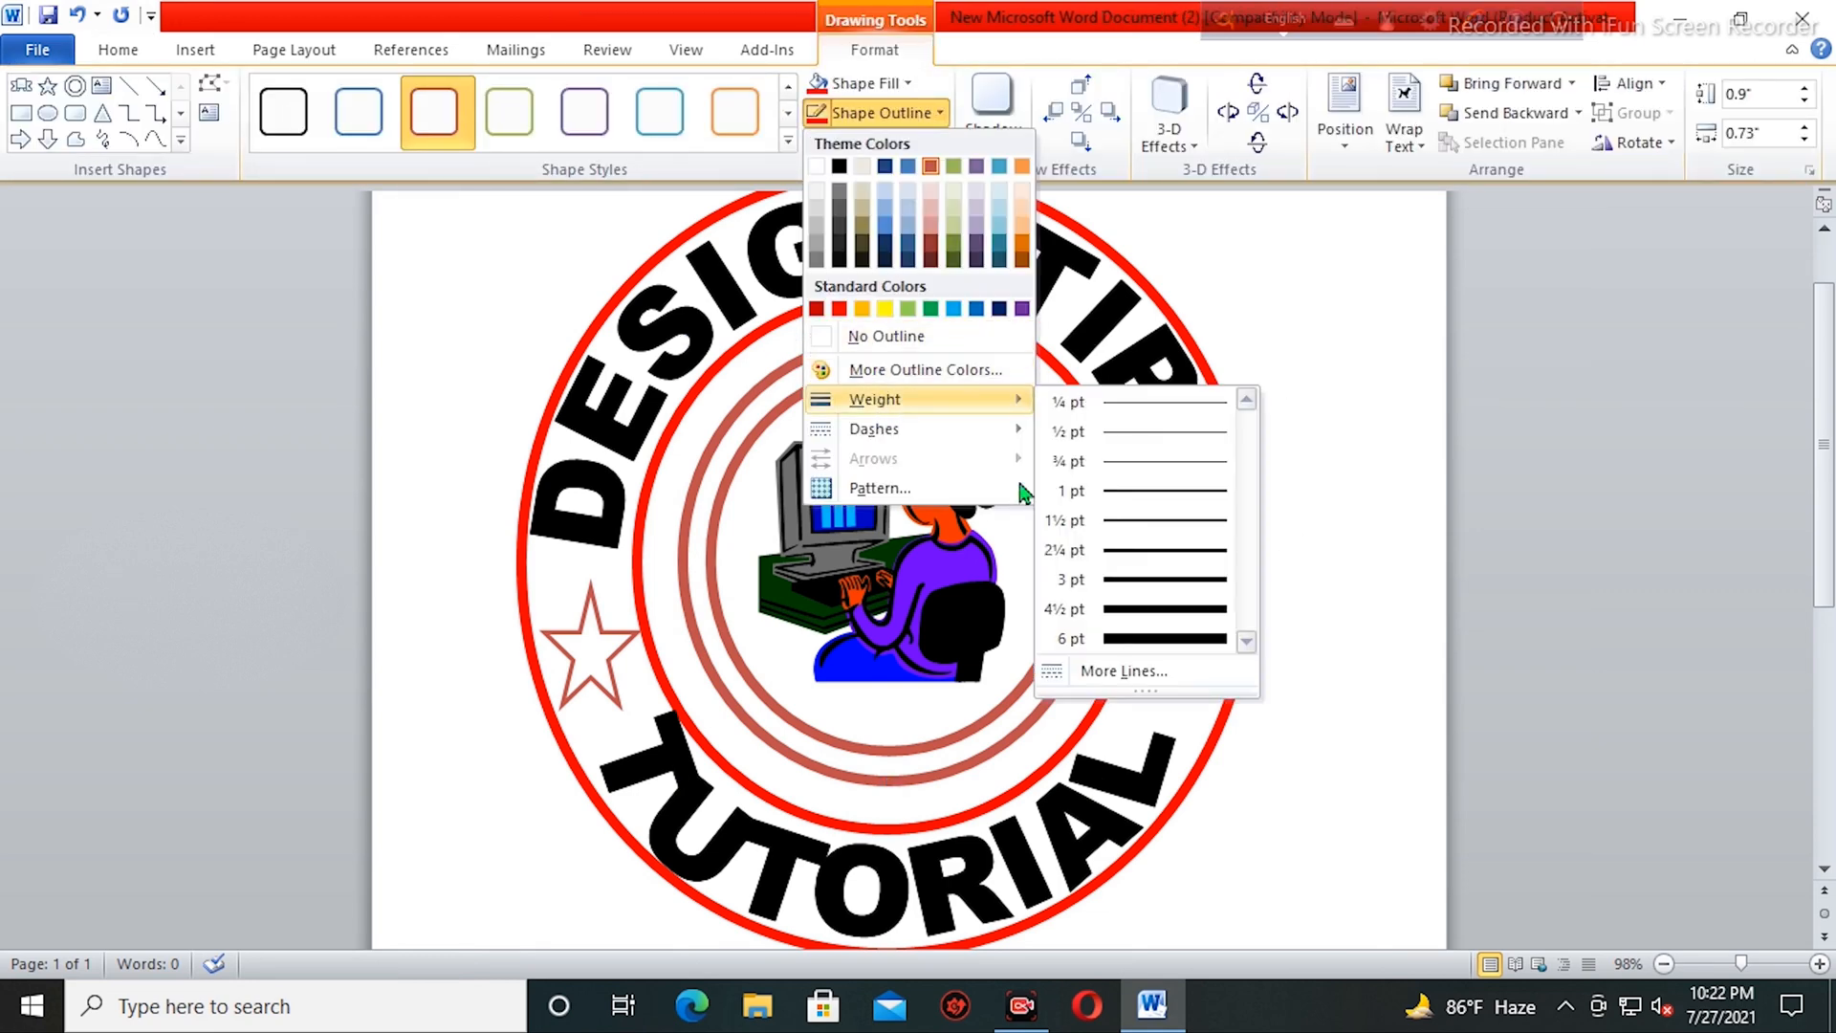
click(1145, 593)
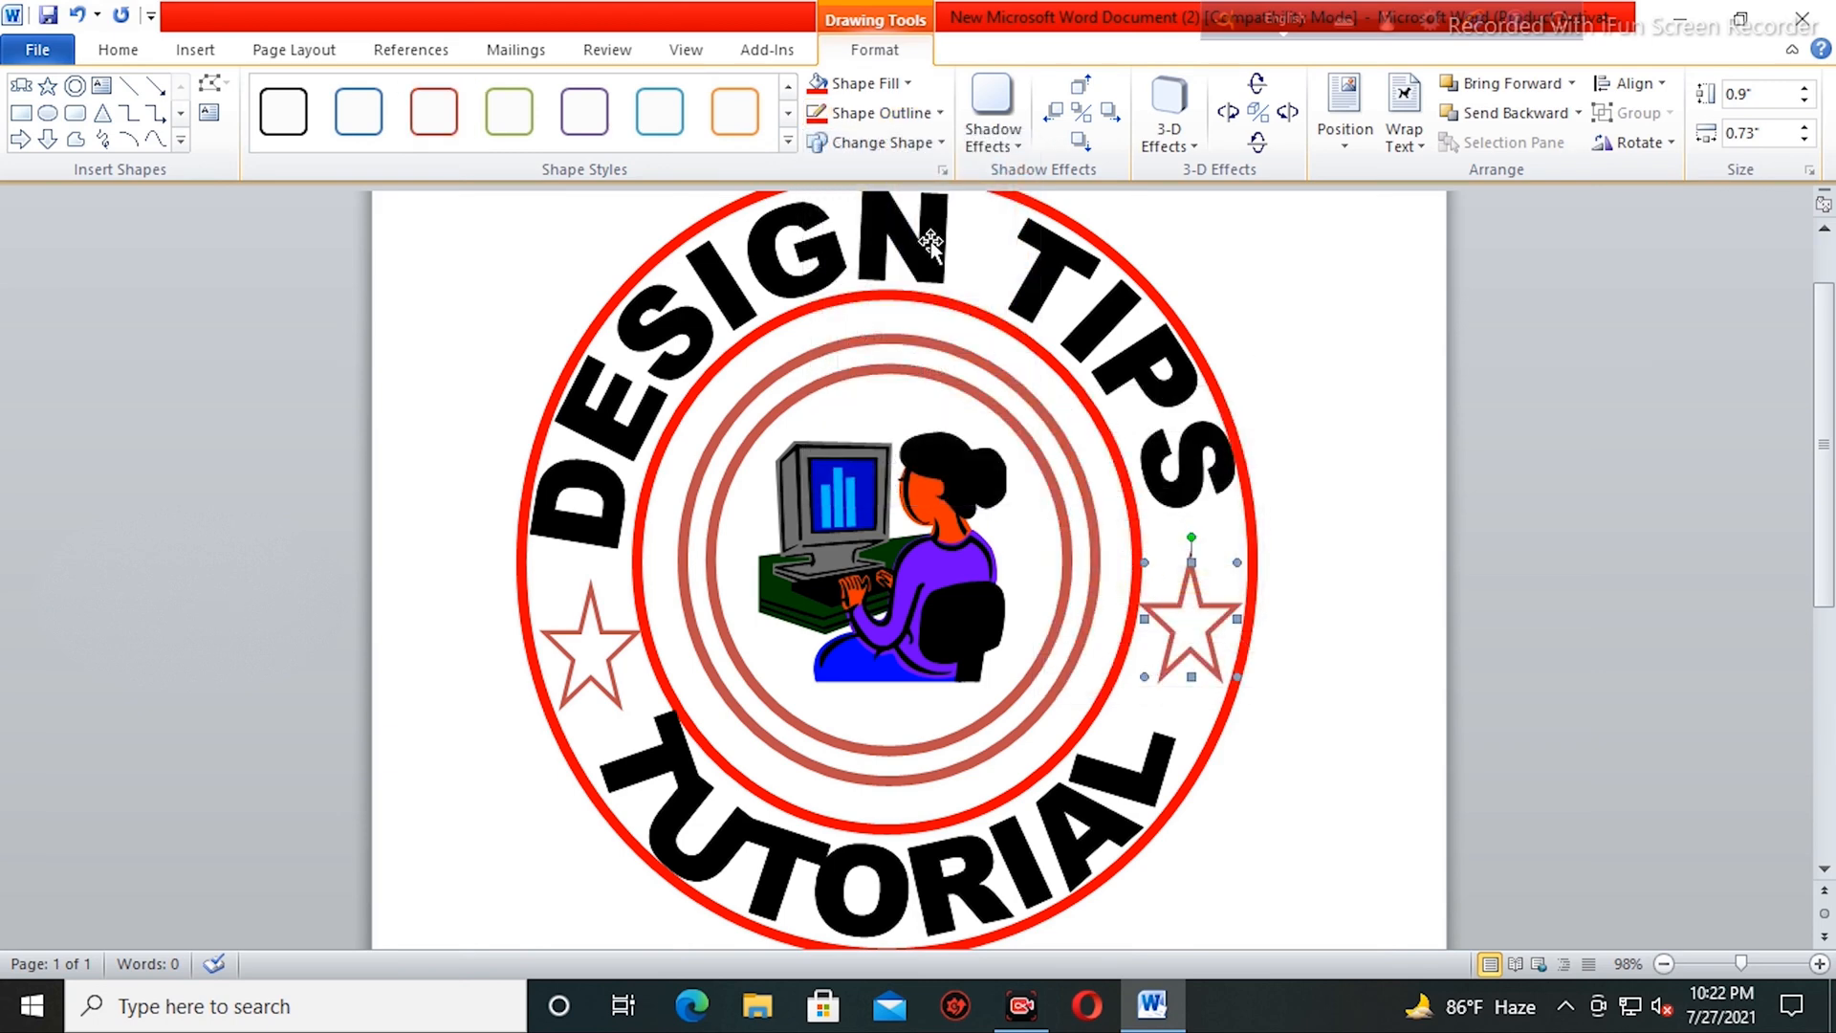
click(634, 595)
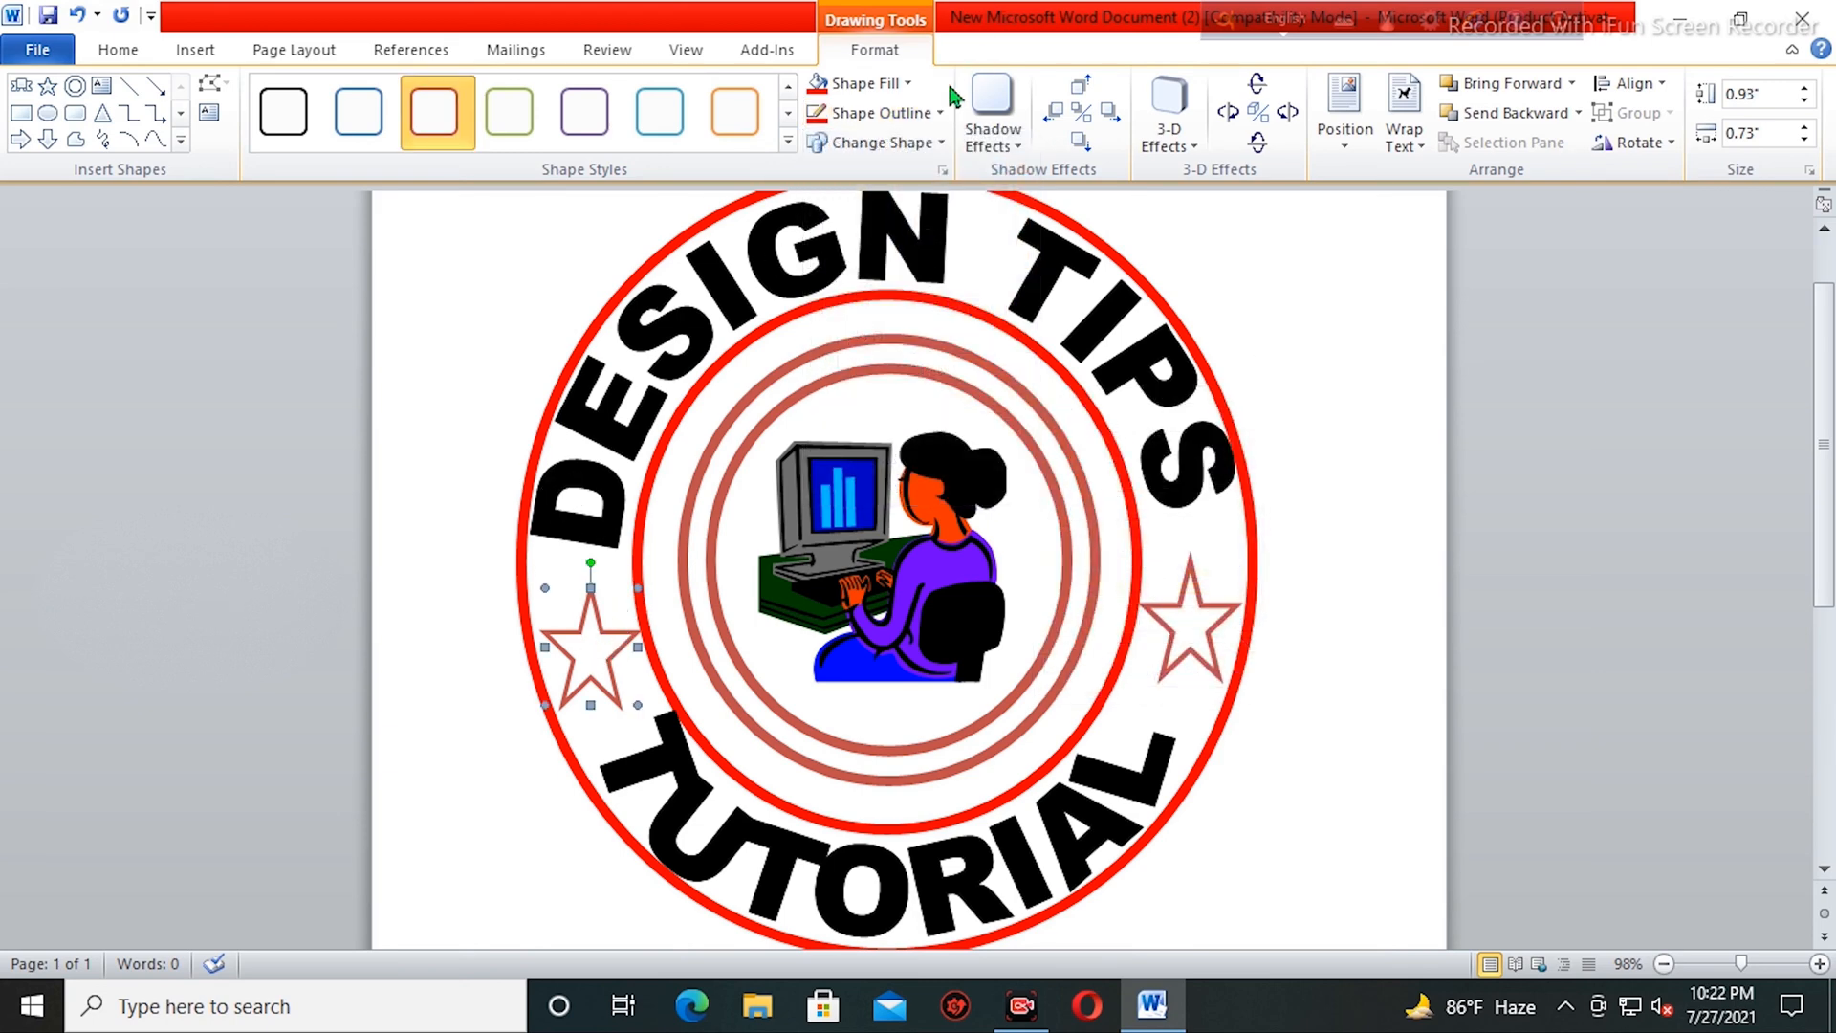
click(897, 112)
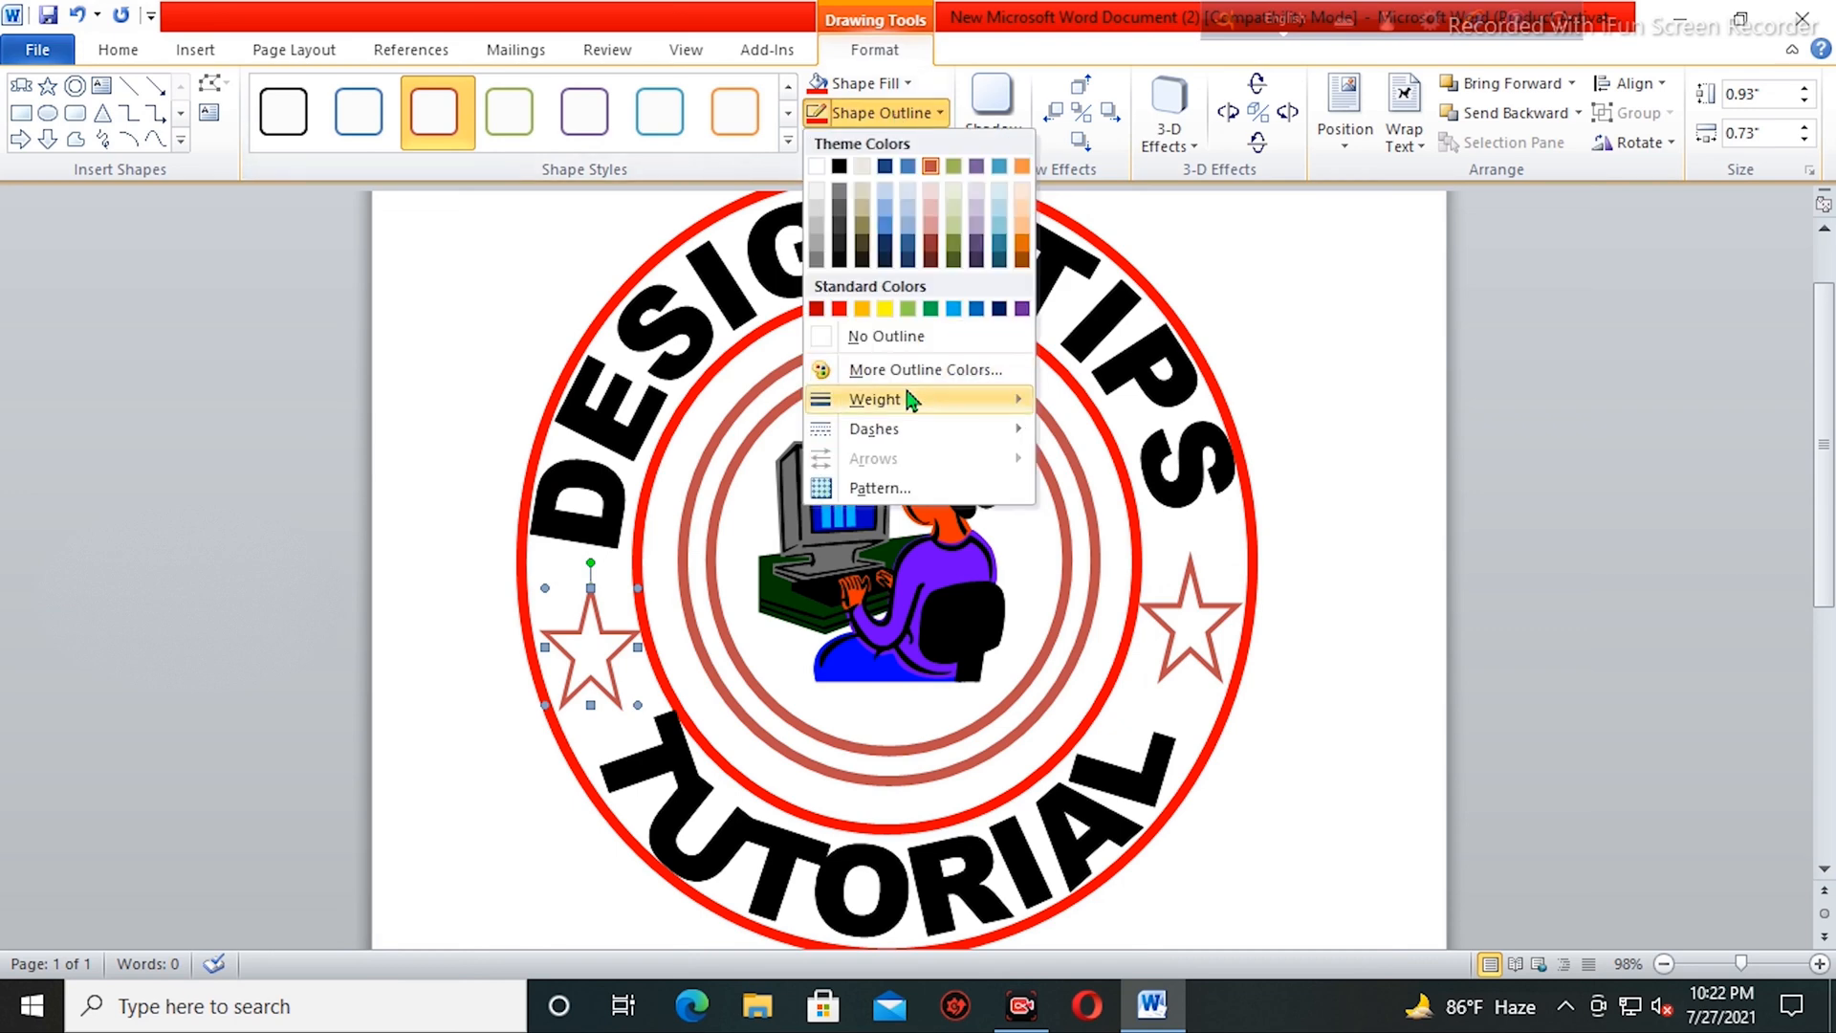
mouse_move(911, 400)
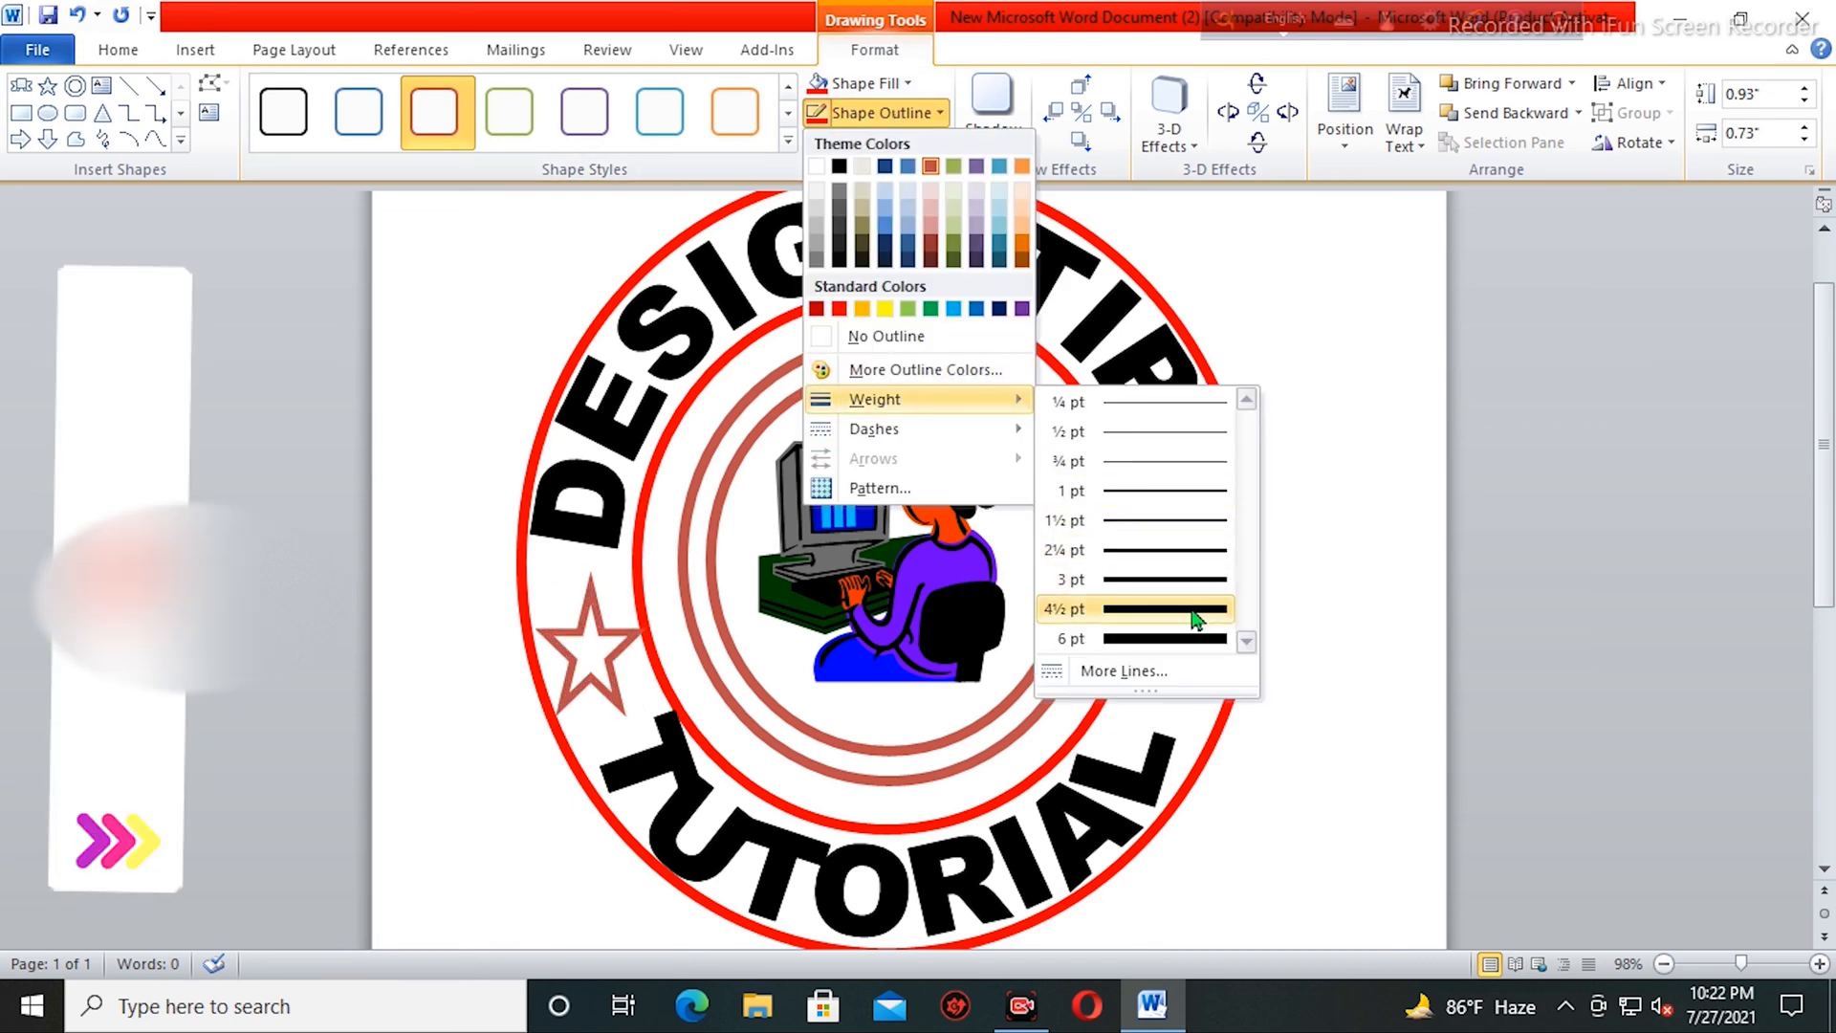
click(1196, 580)
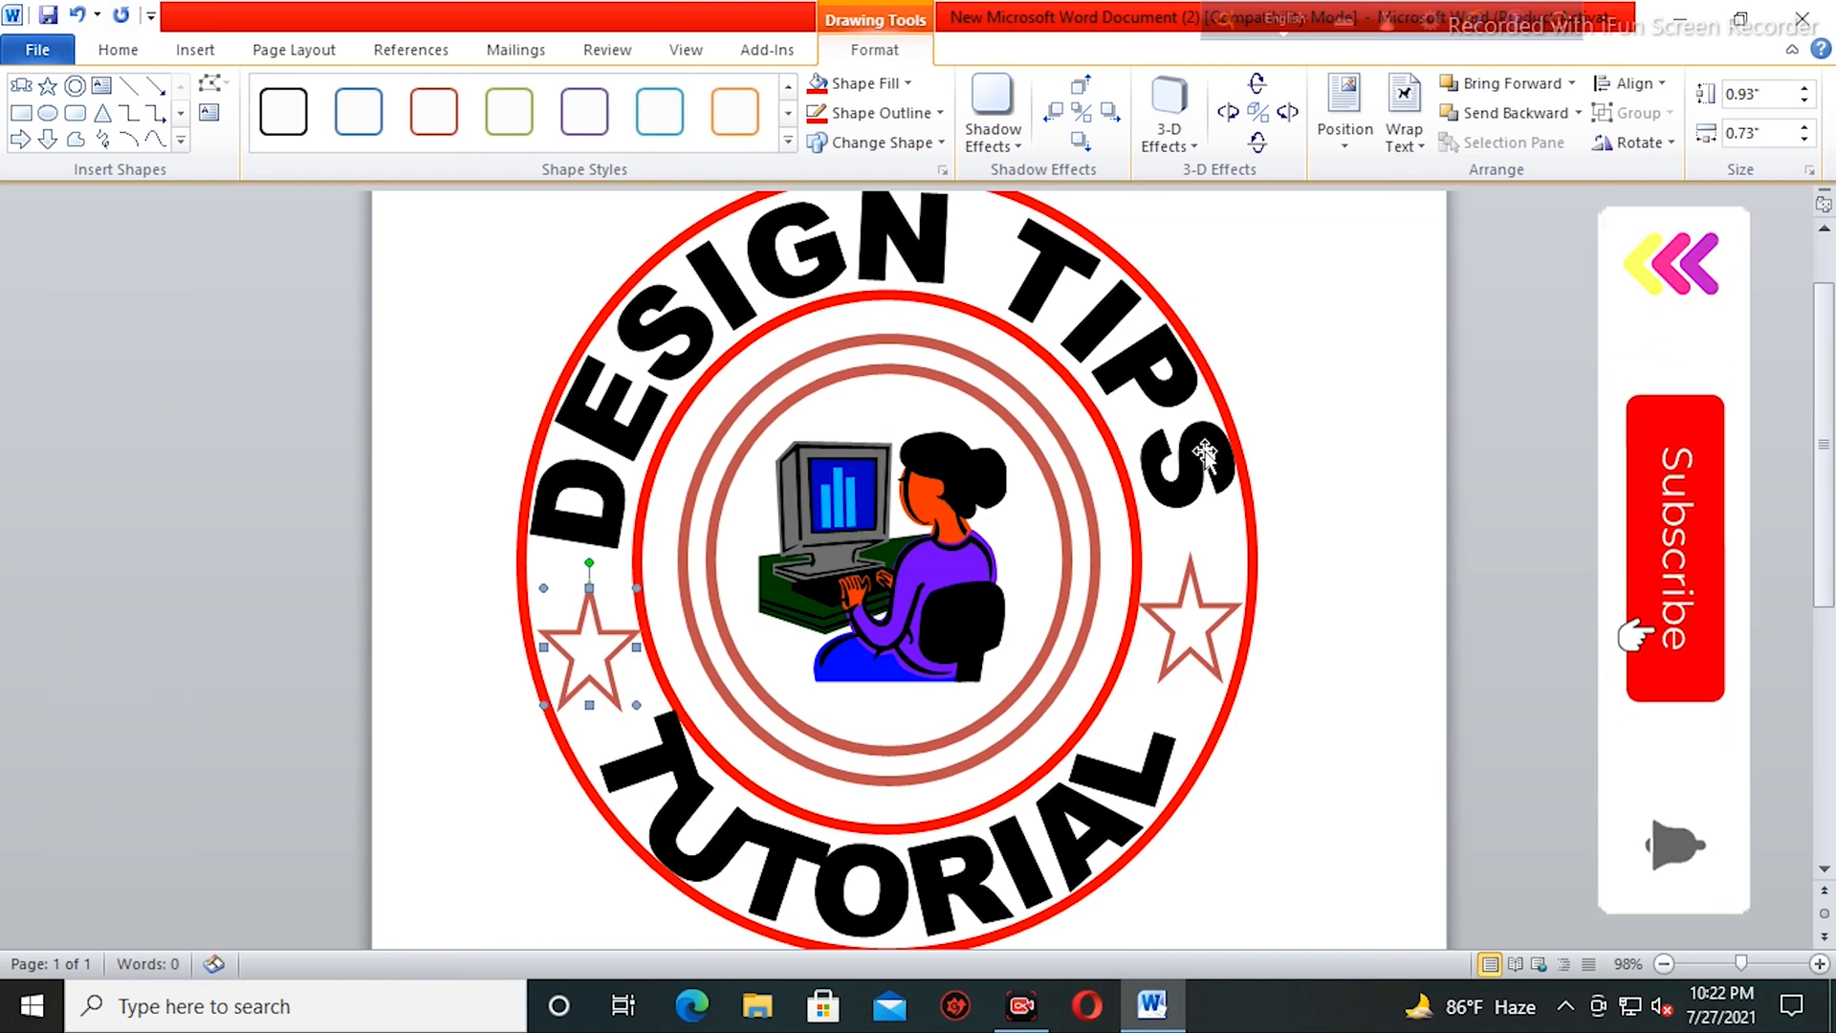
click(1361, 286)
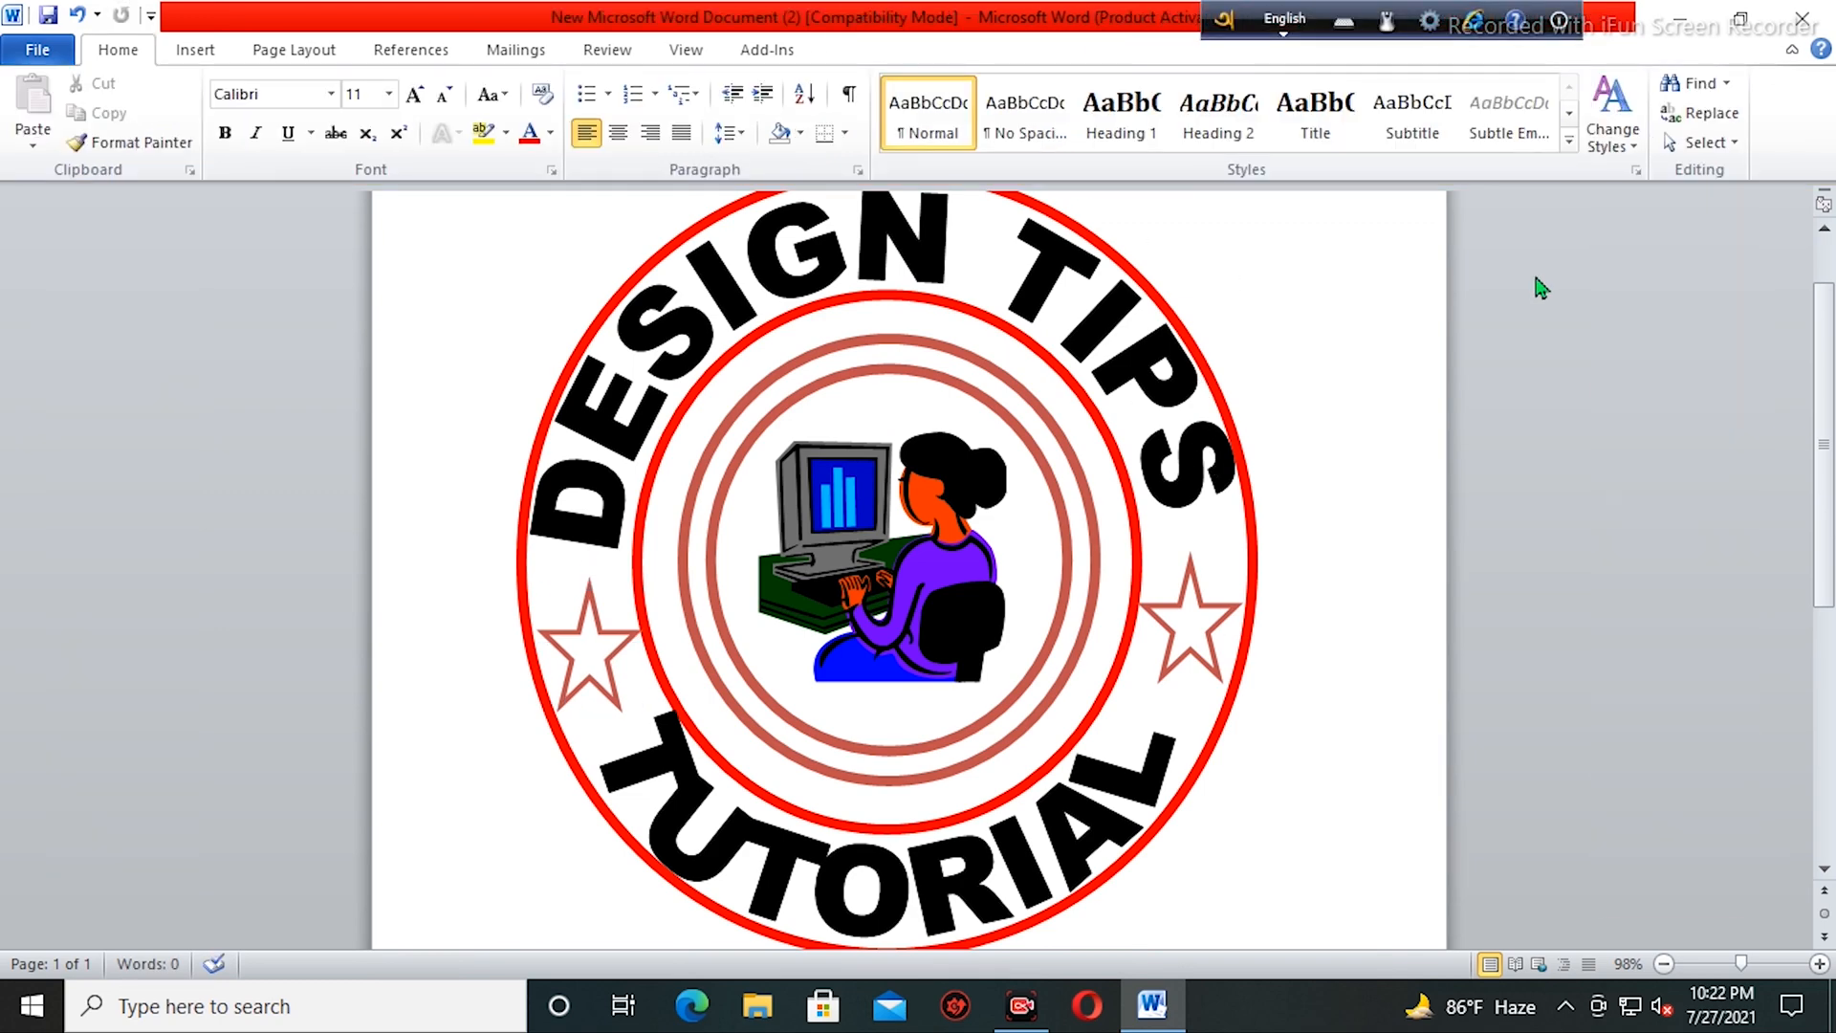
- Zoom out to 58% and review the whole page with the round logo and the ribbon banner
scroll(1281, 335, down, 3)
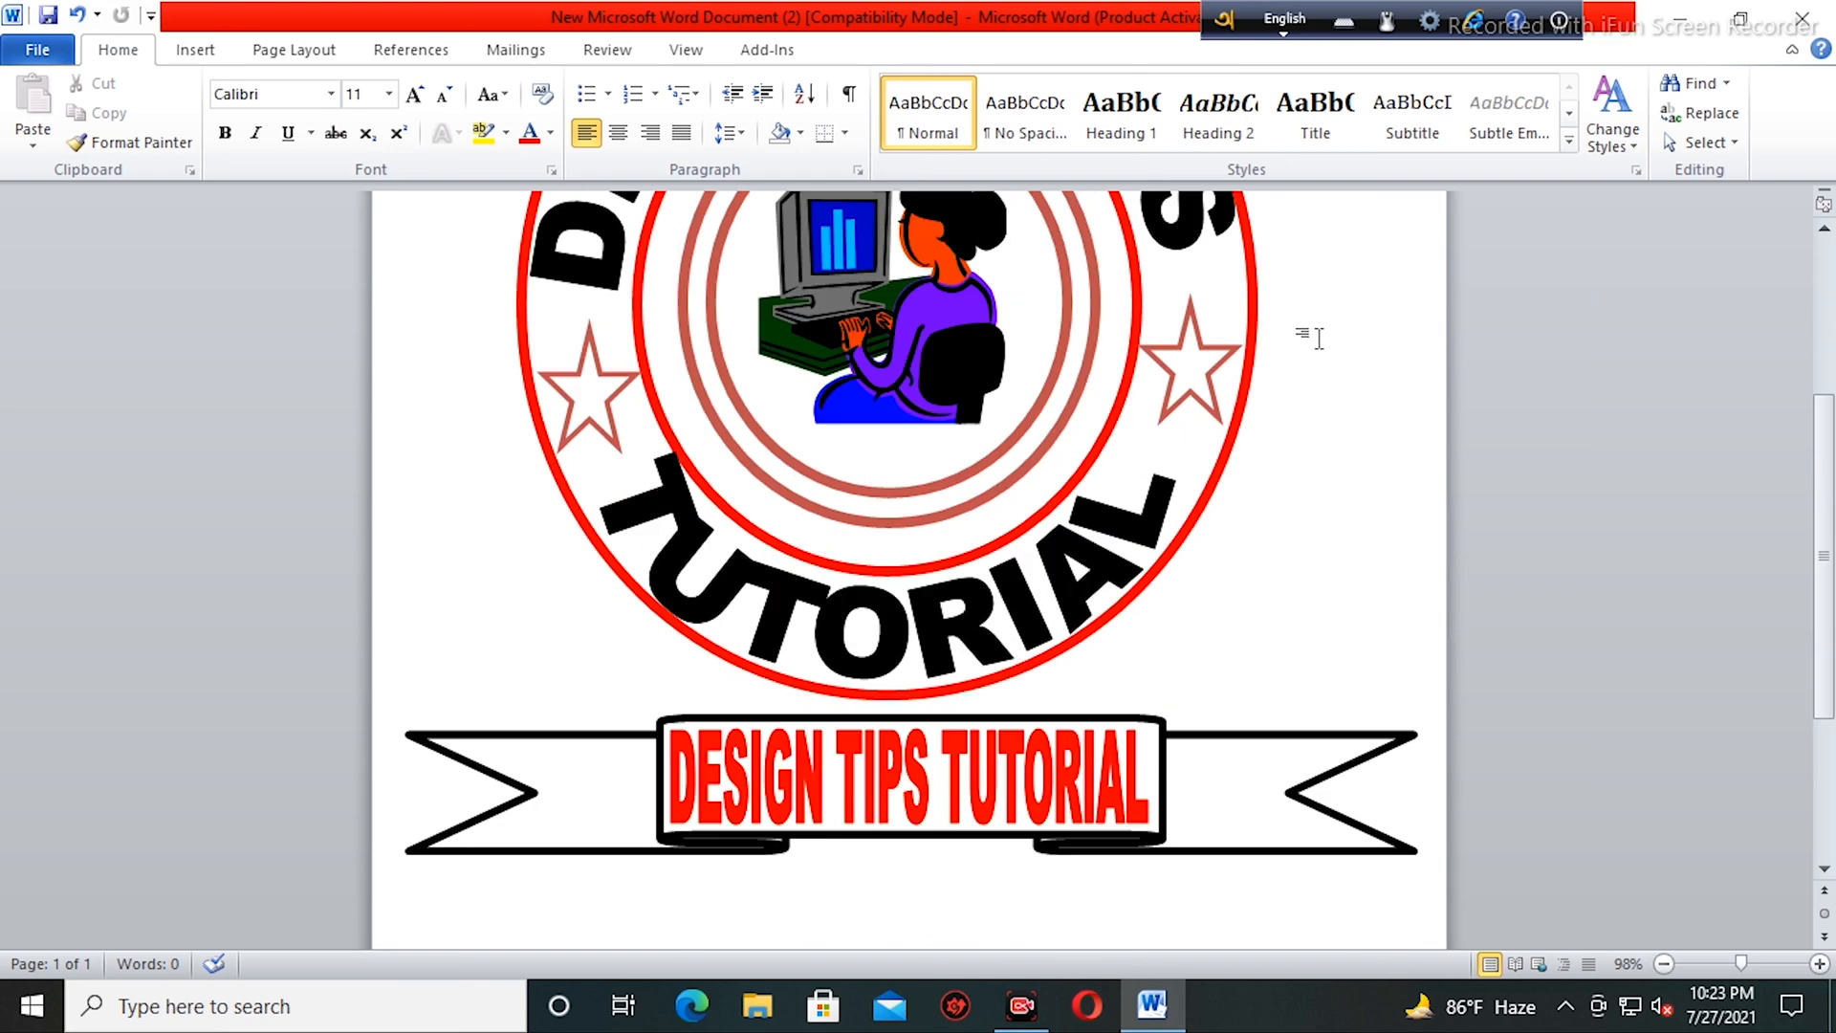
scroll(1274, 367, down, 6)
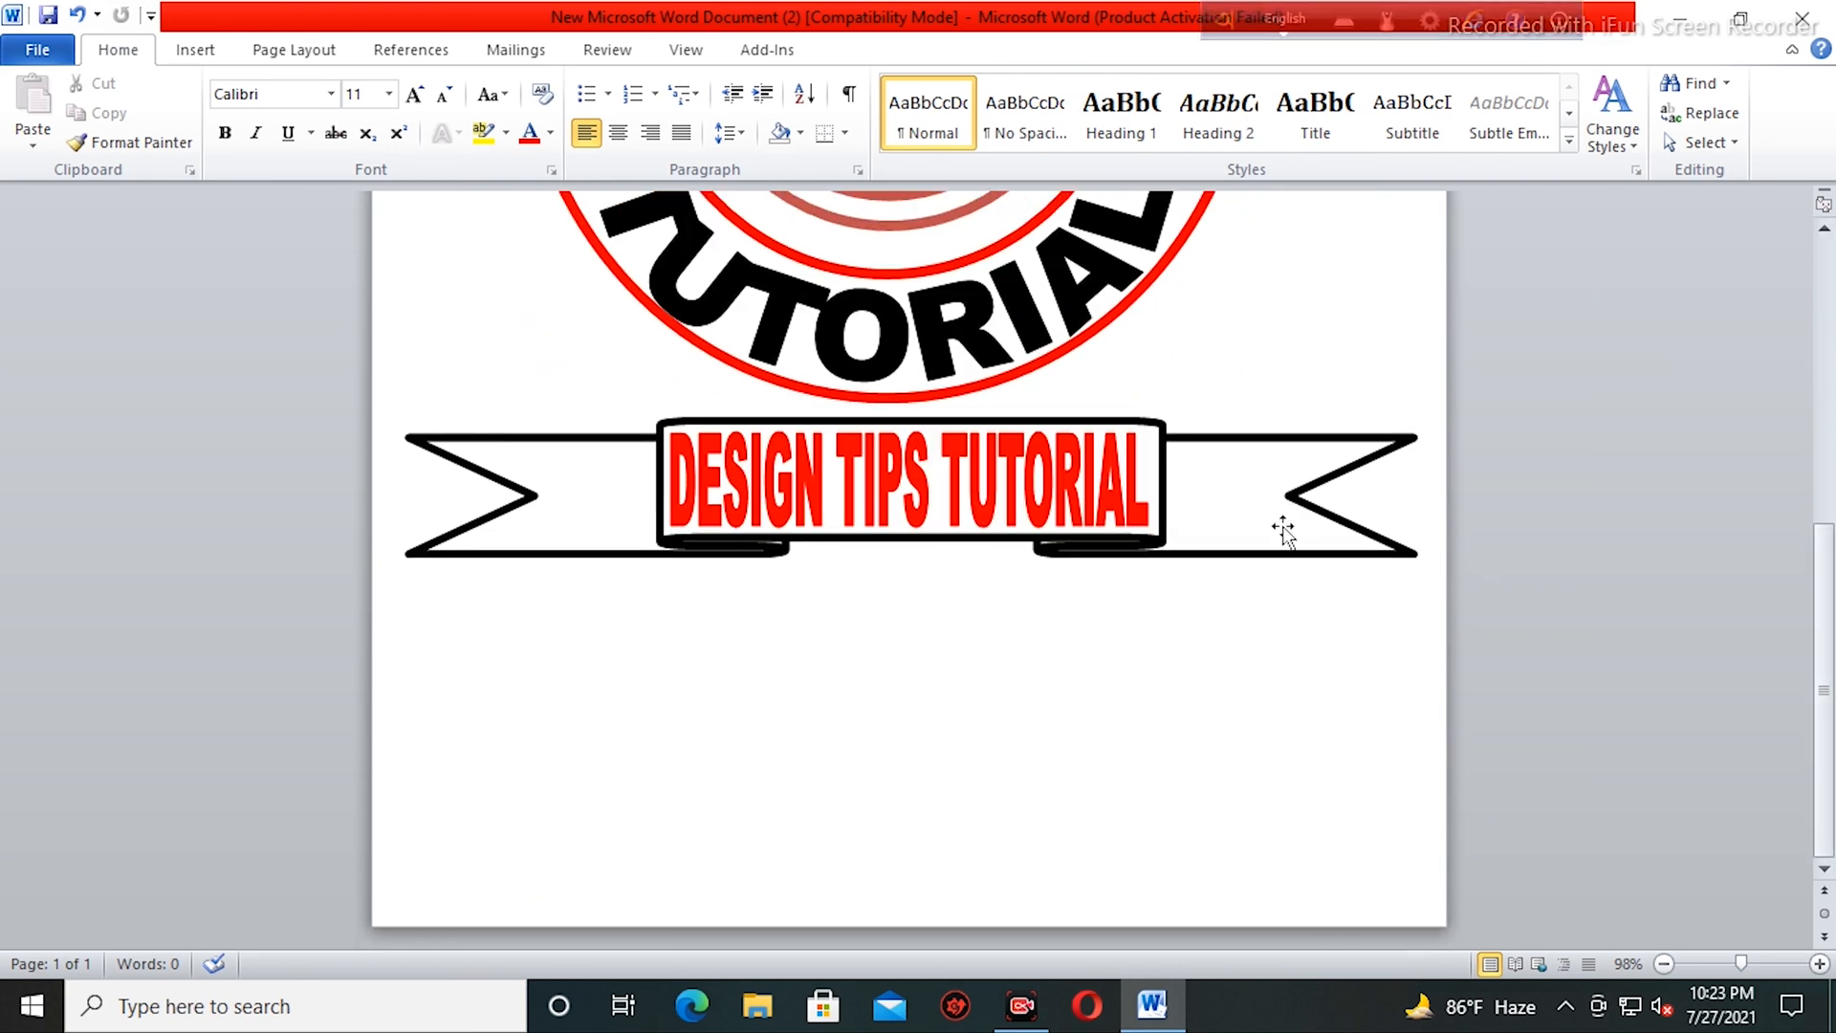
scroll(1317, 726, up, 1)
scroll(1319, 727, down, 3)
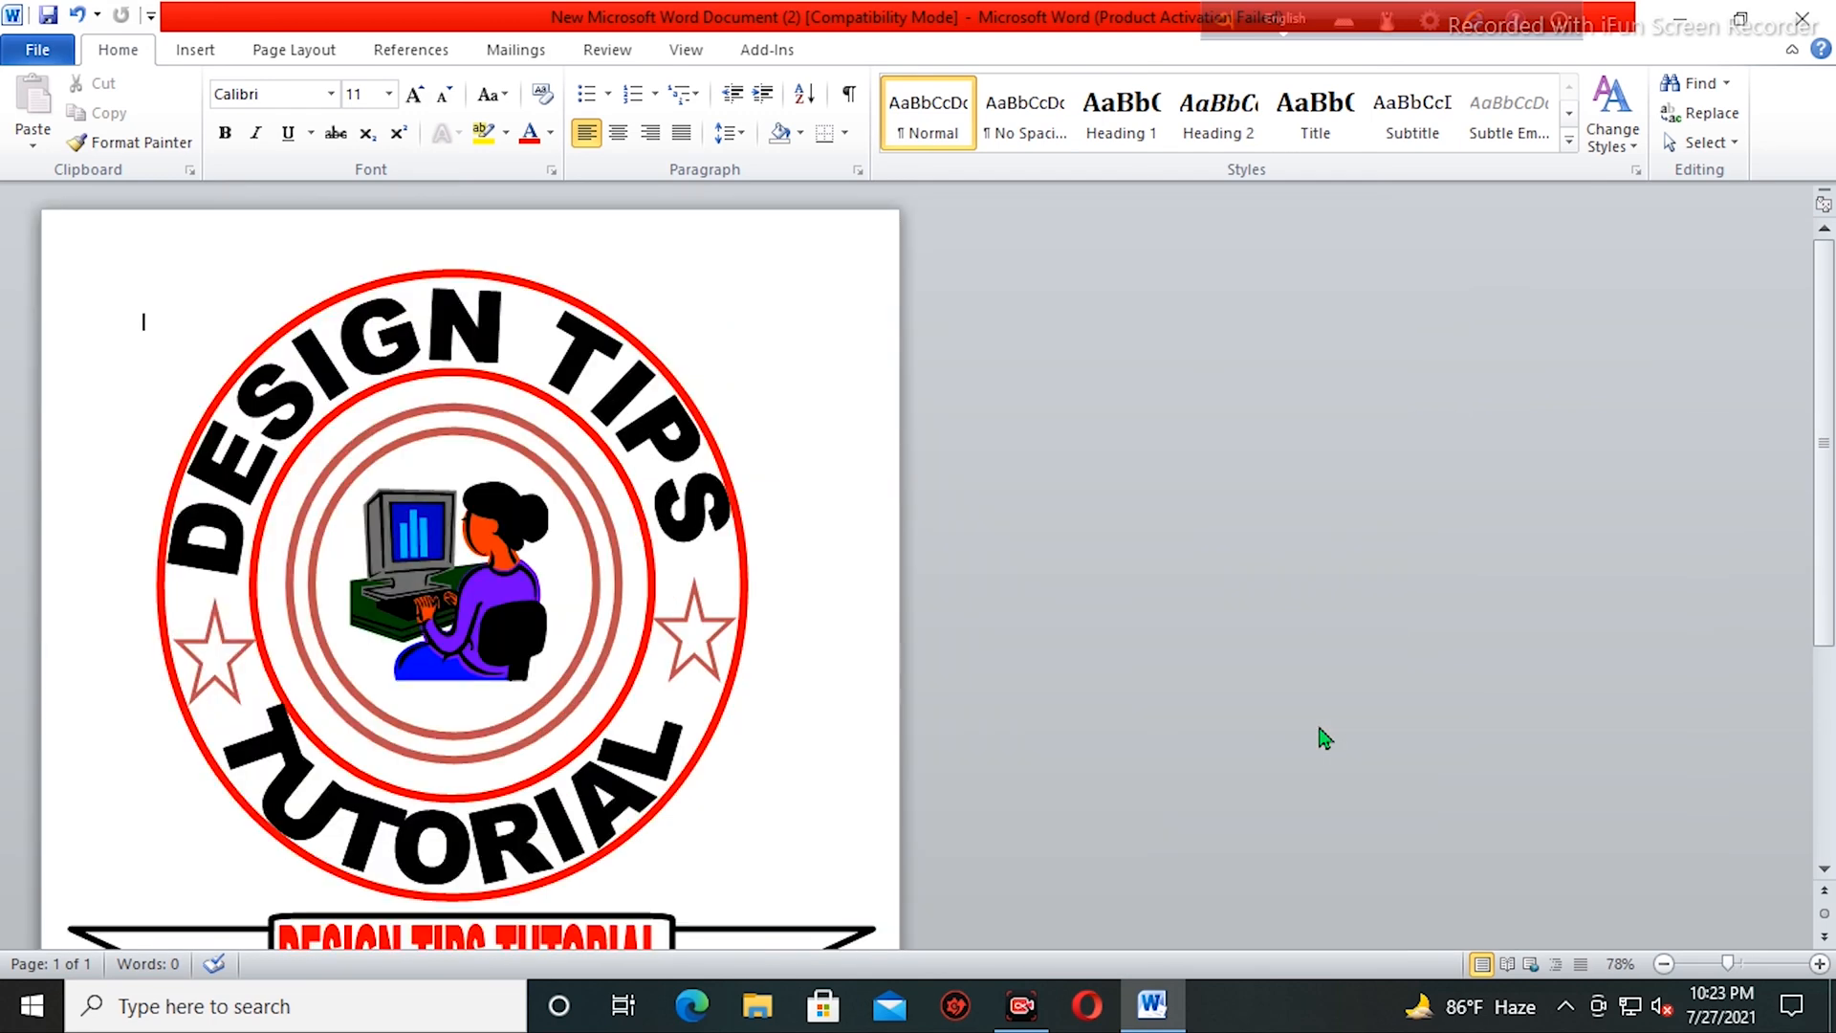
scroll(1318, 738, down, 1)
ctrl+scroll(1323, 737, down, 1)
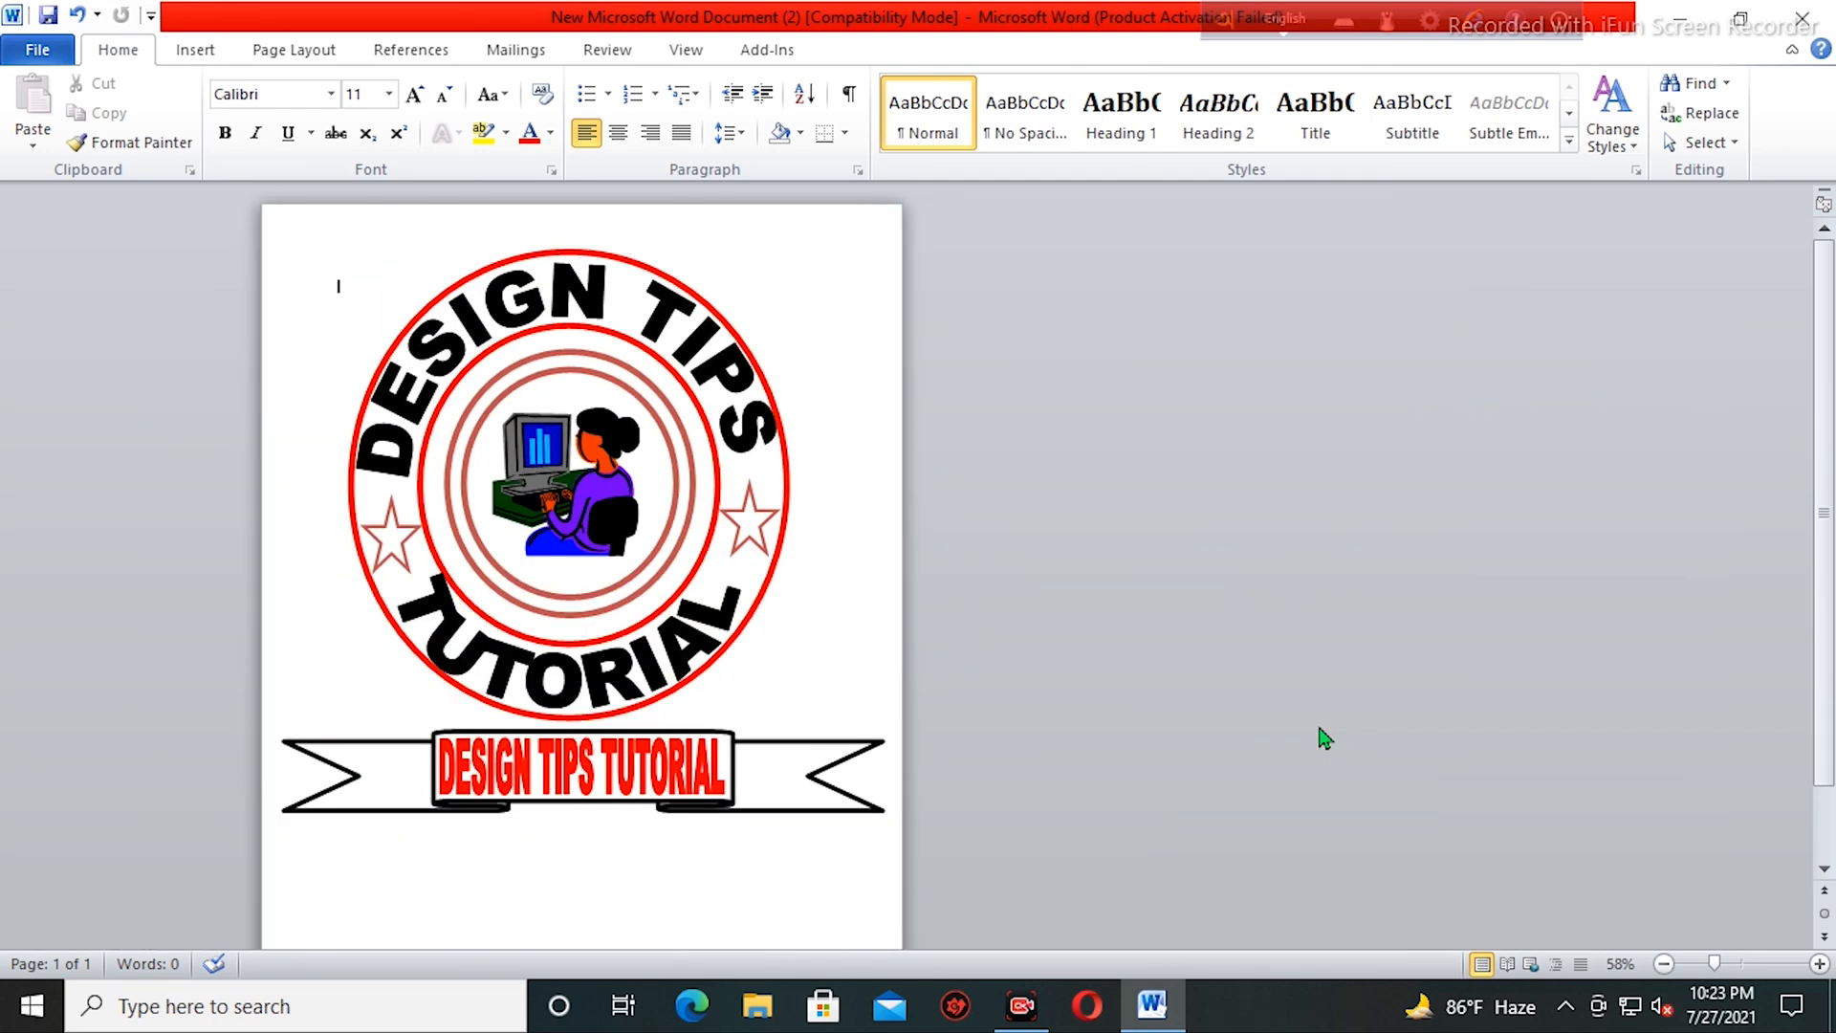
scroll(750, 321, down, 2)
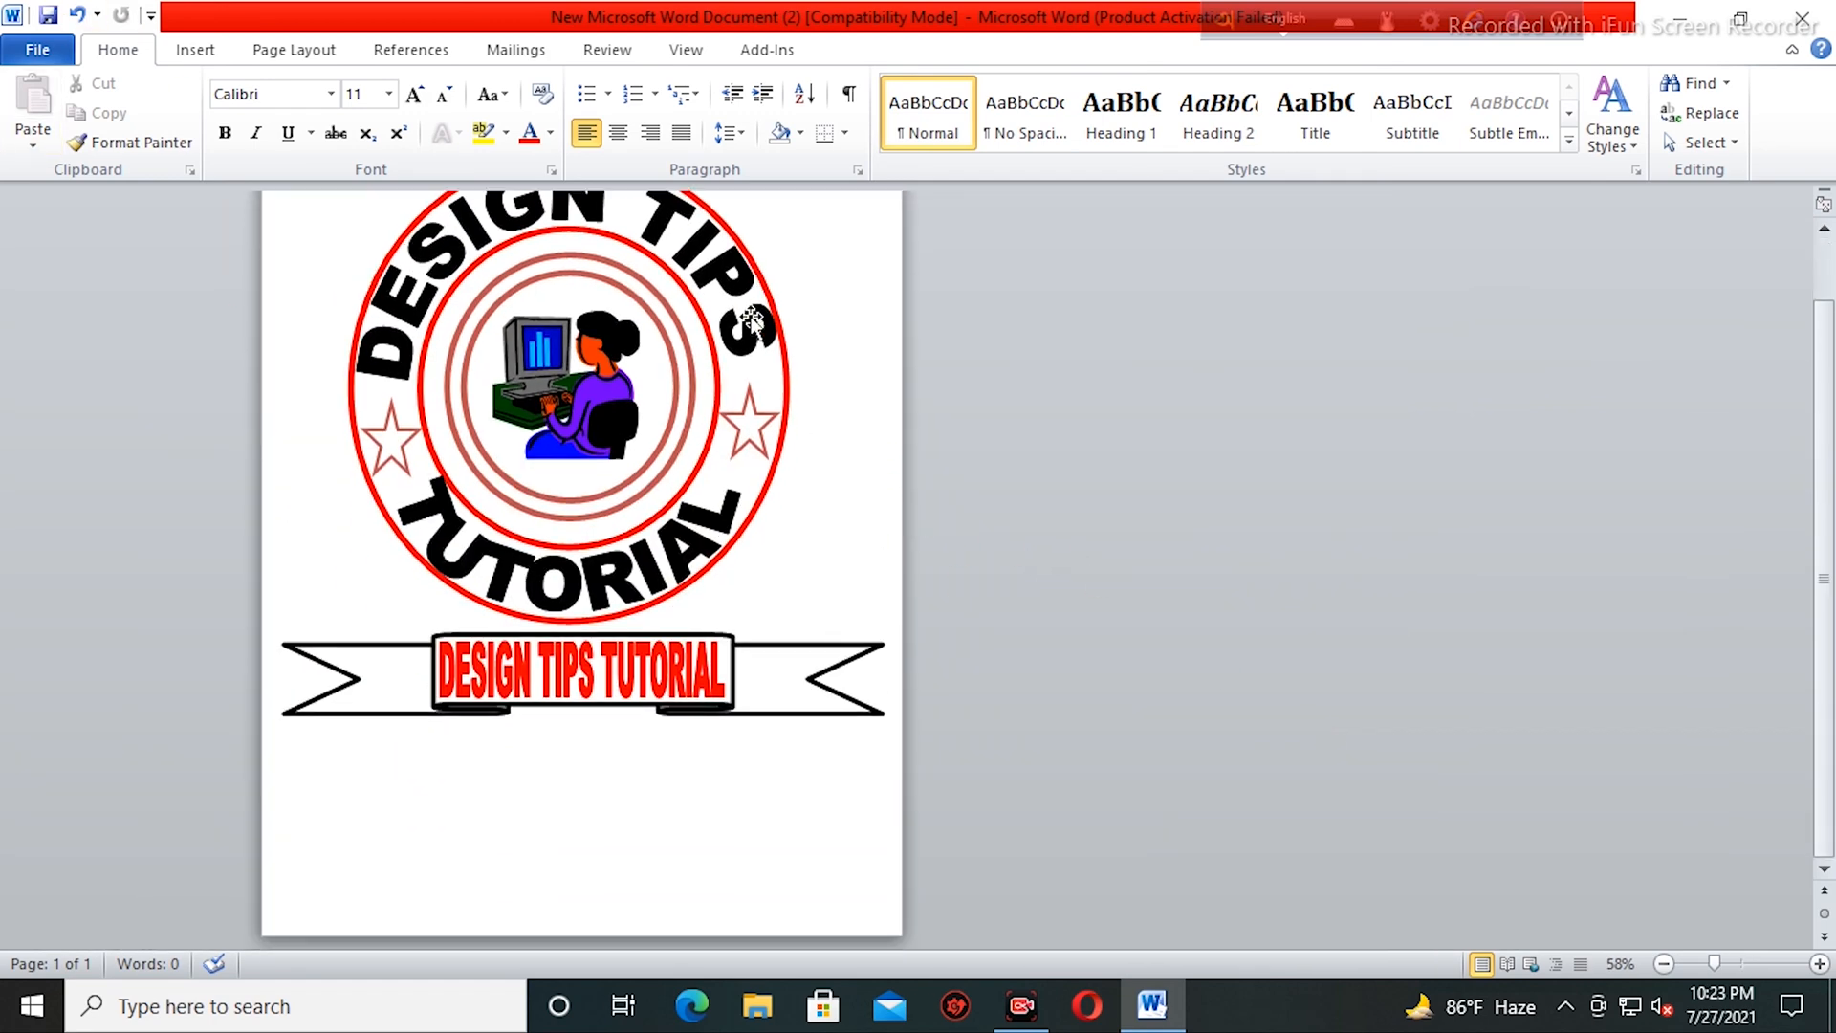
scroll(751, 327, up, 1)
scroll(750, 325, up, 1)
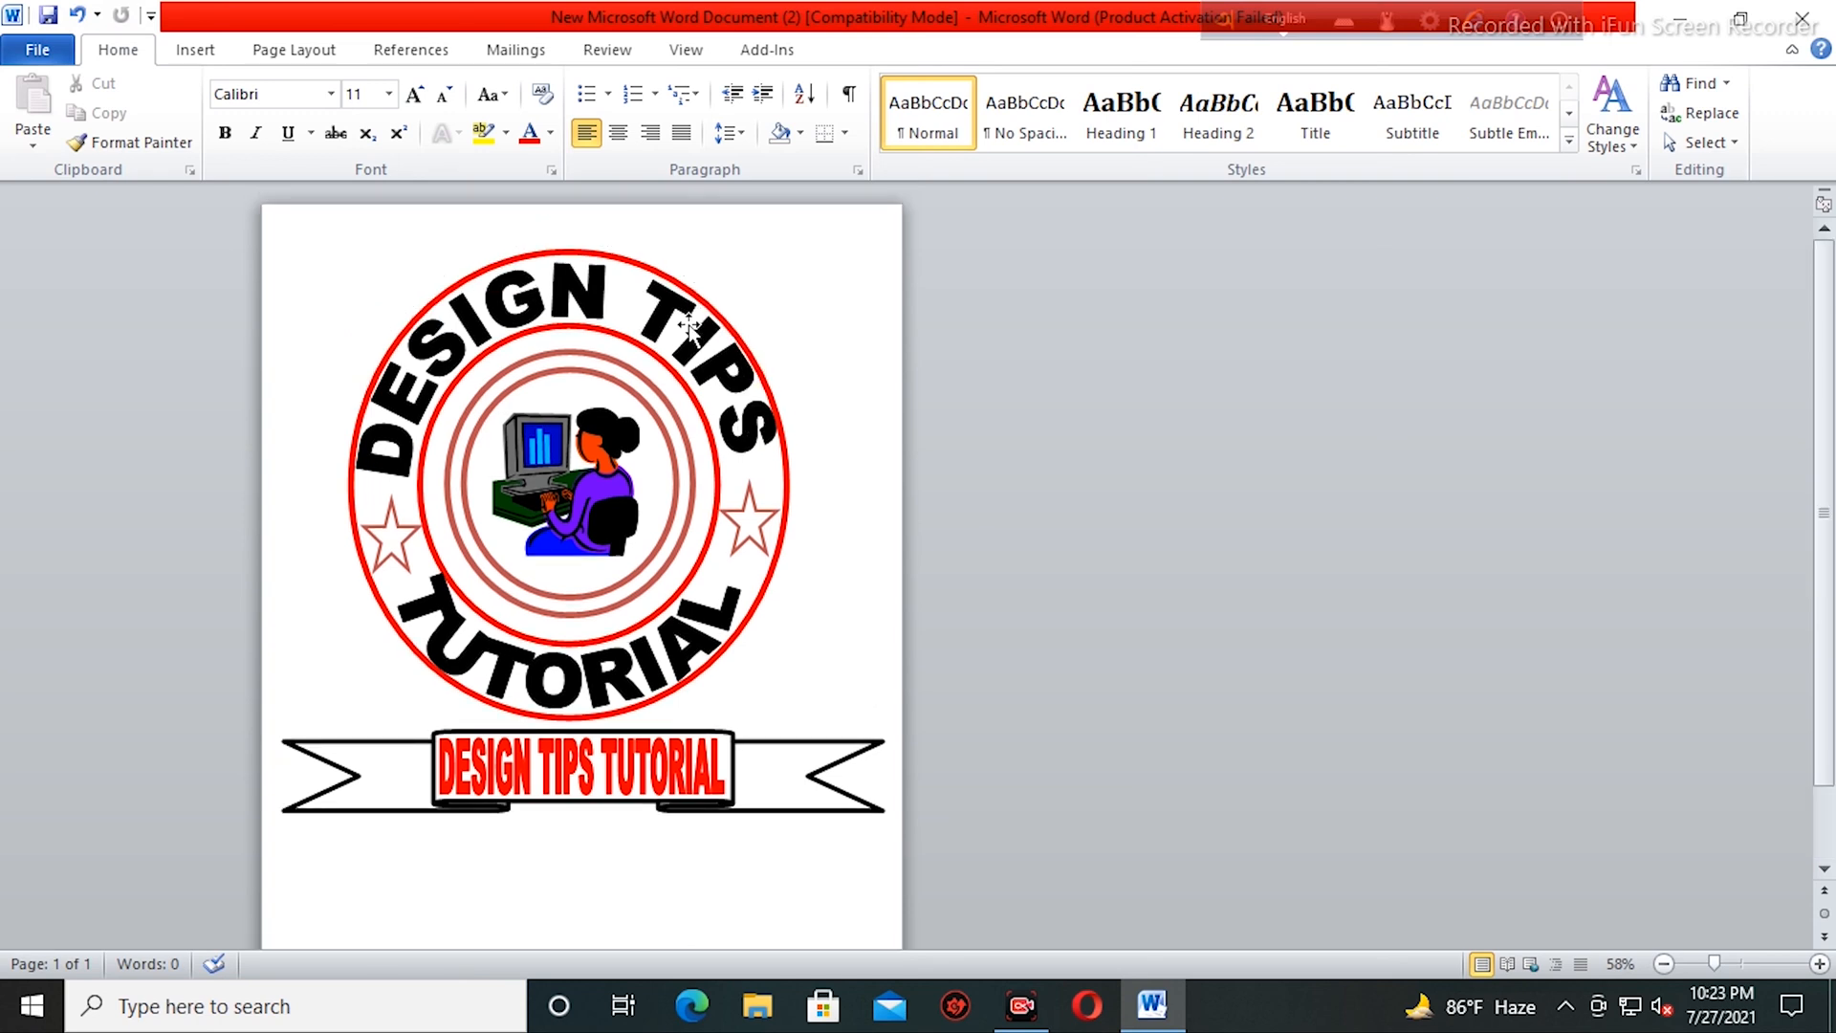
- Draw a folded corner shape about 9.02" high and 7.68" wide over the logo and place it behind text
click(195, 50)
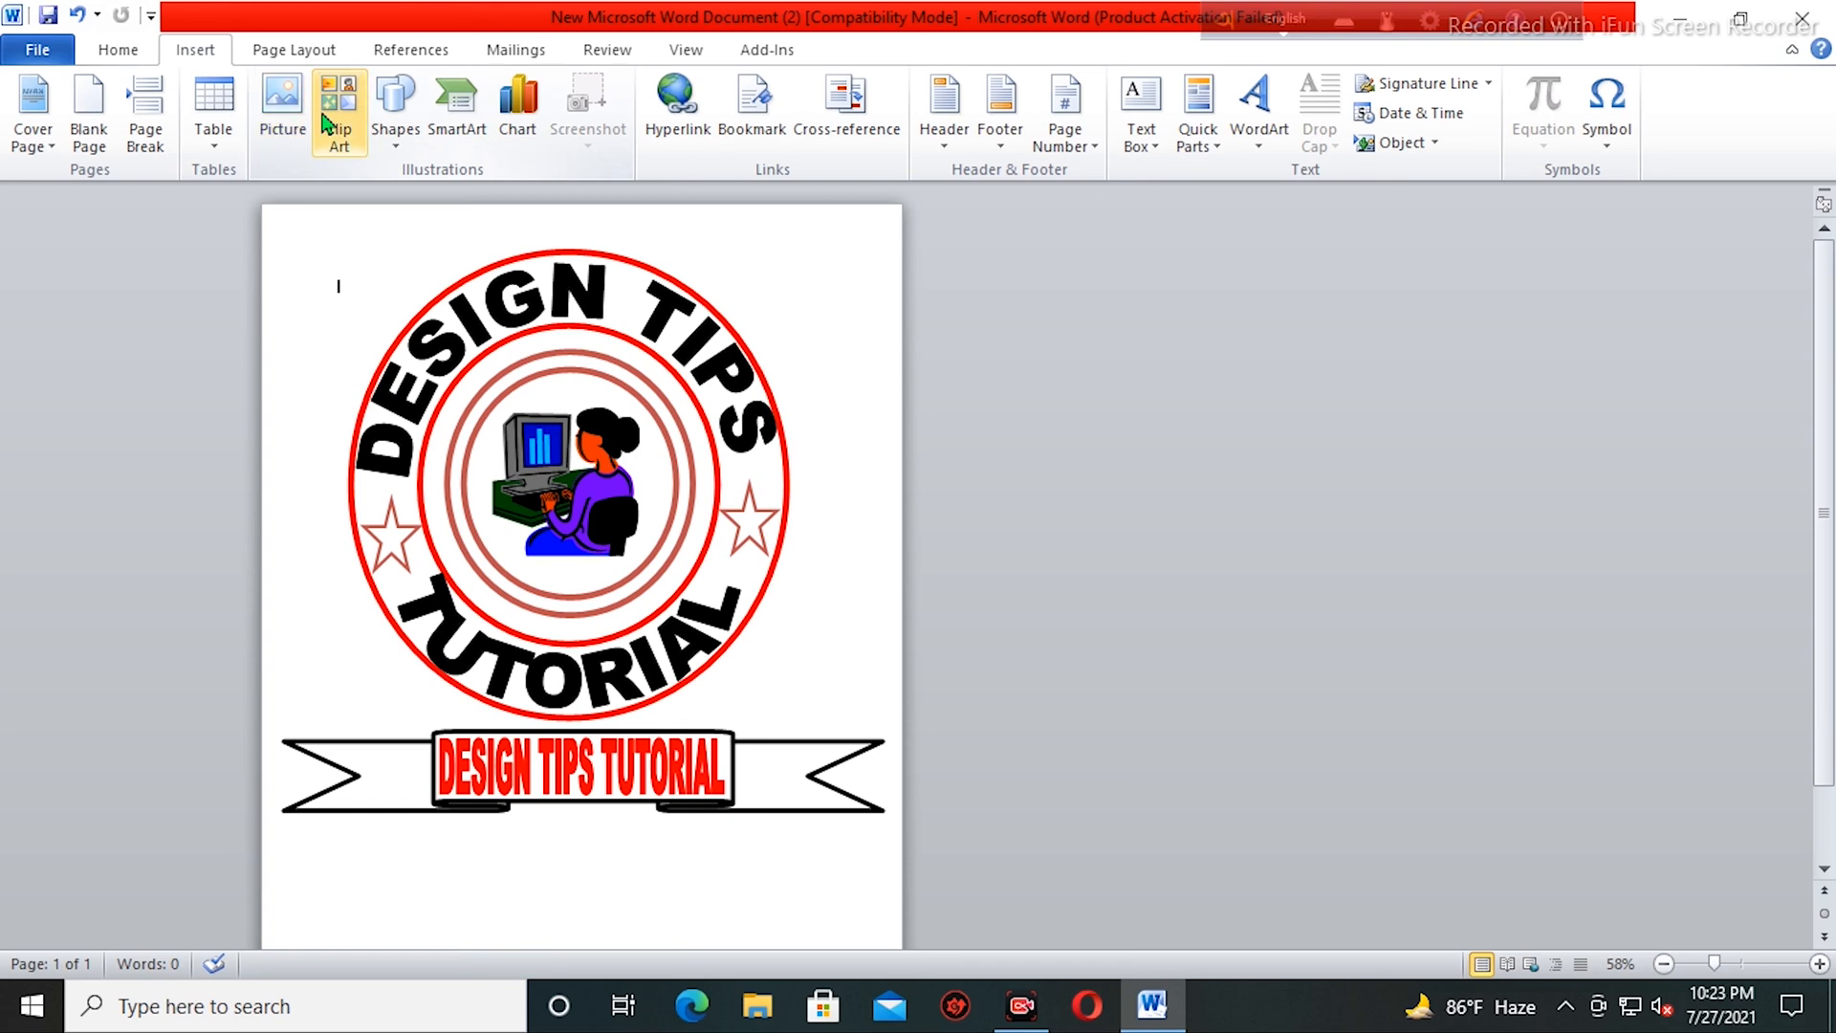
click(390, 114)
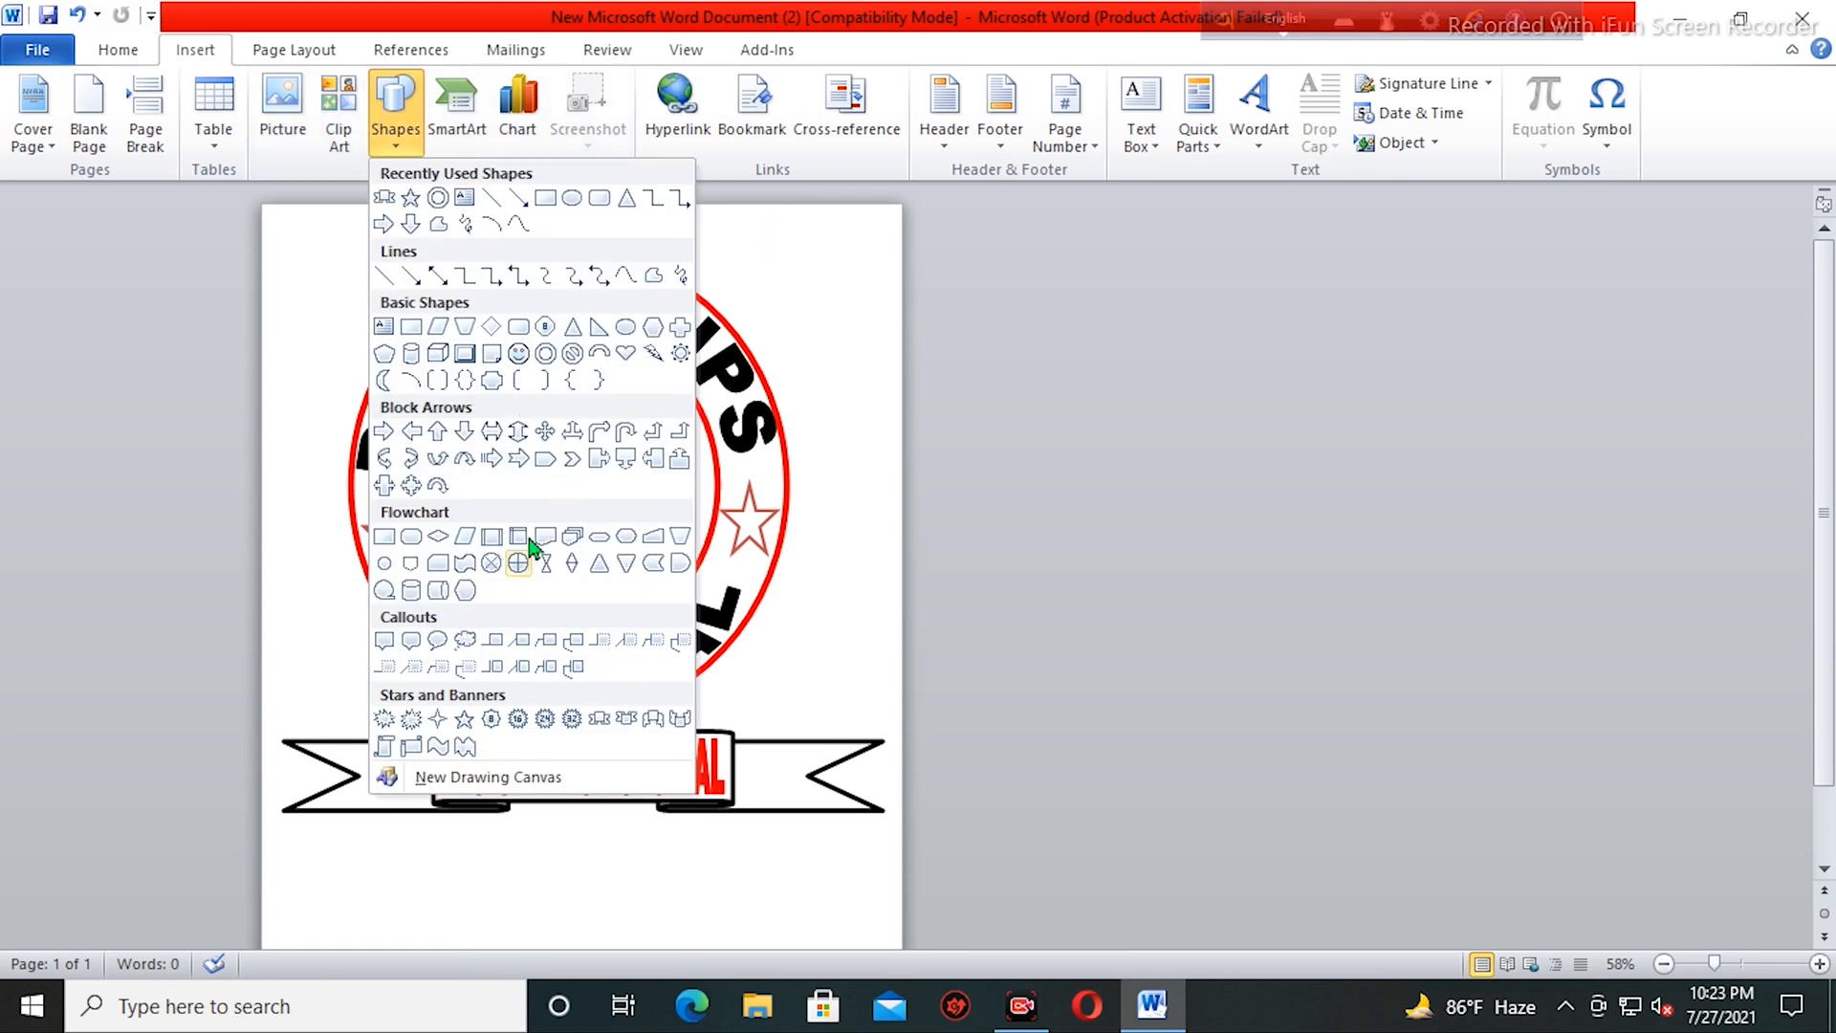
click(491, 352)
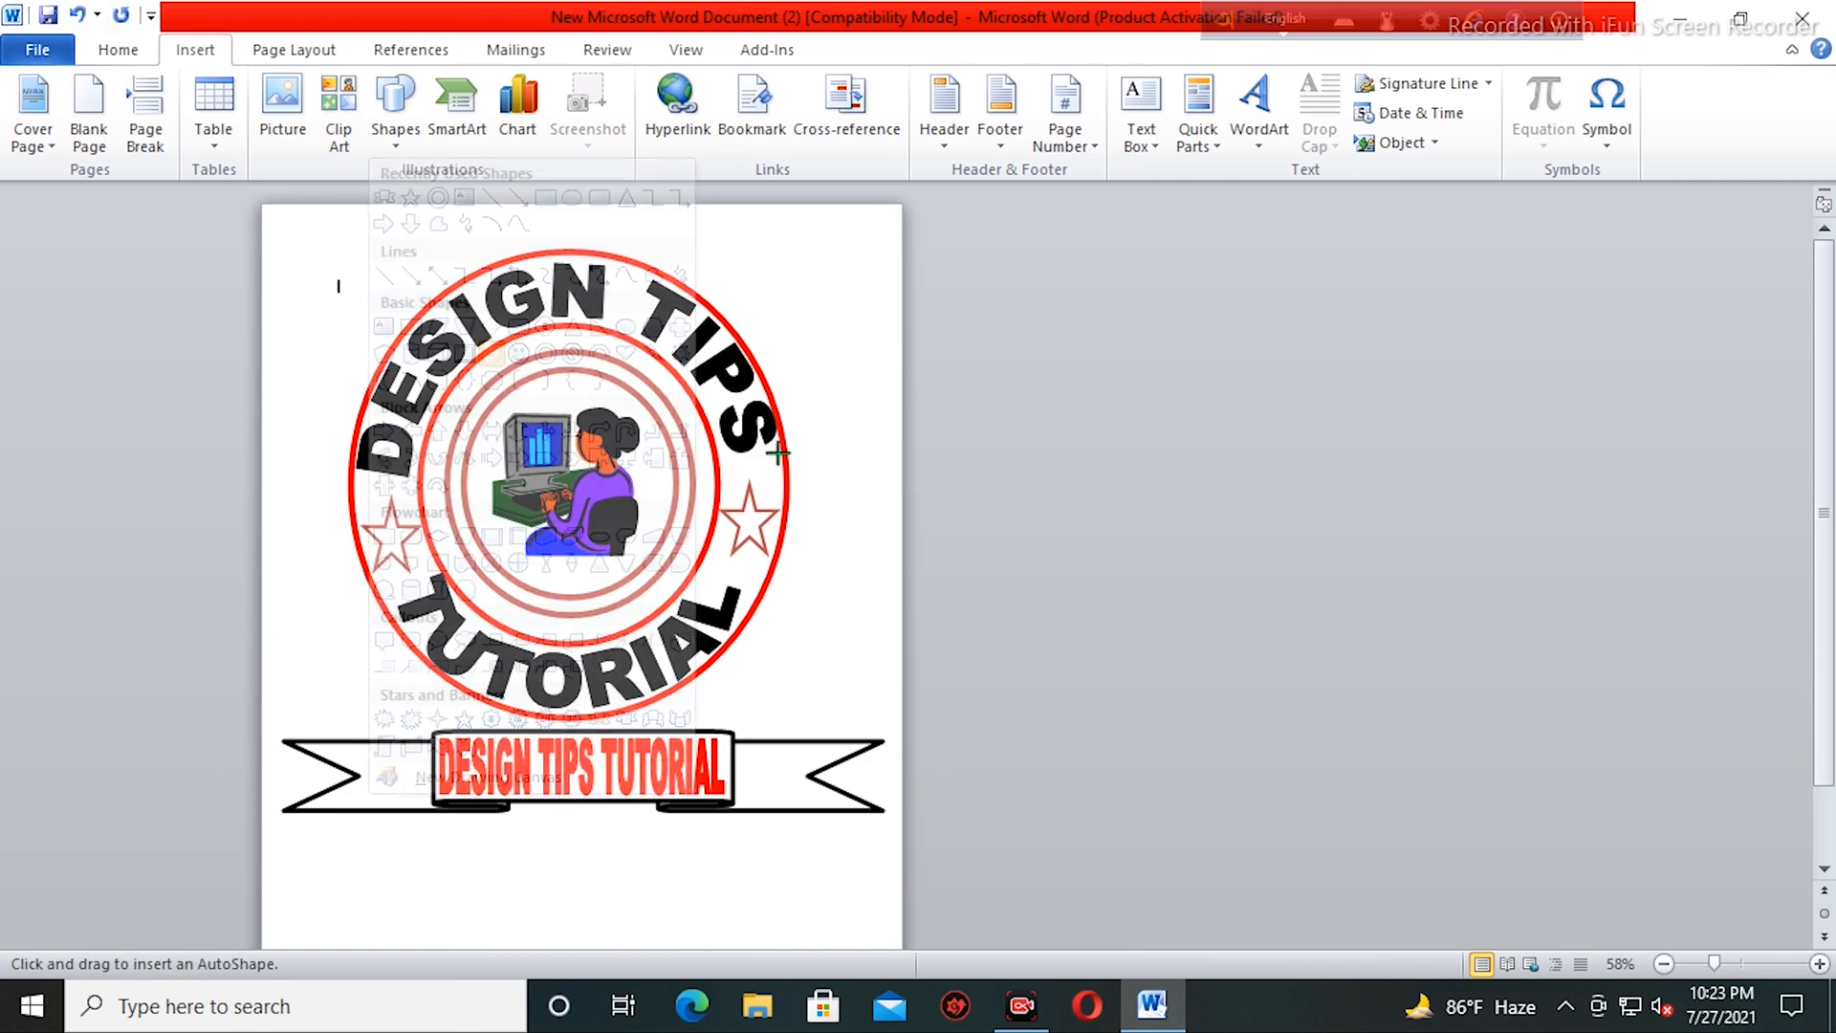
mouse_move(314, 246)
mouse_down()
mouse_move(813, 794)
mouse_move(823, 829)
mouse_move(886, 864)
mouse_move(904, 892)
mouse_move(891, 925)
mouse_up()
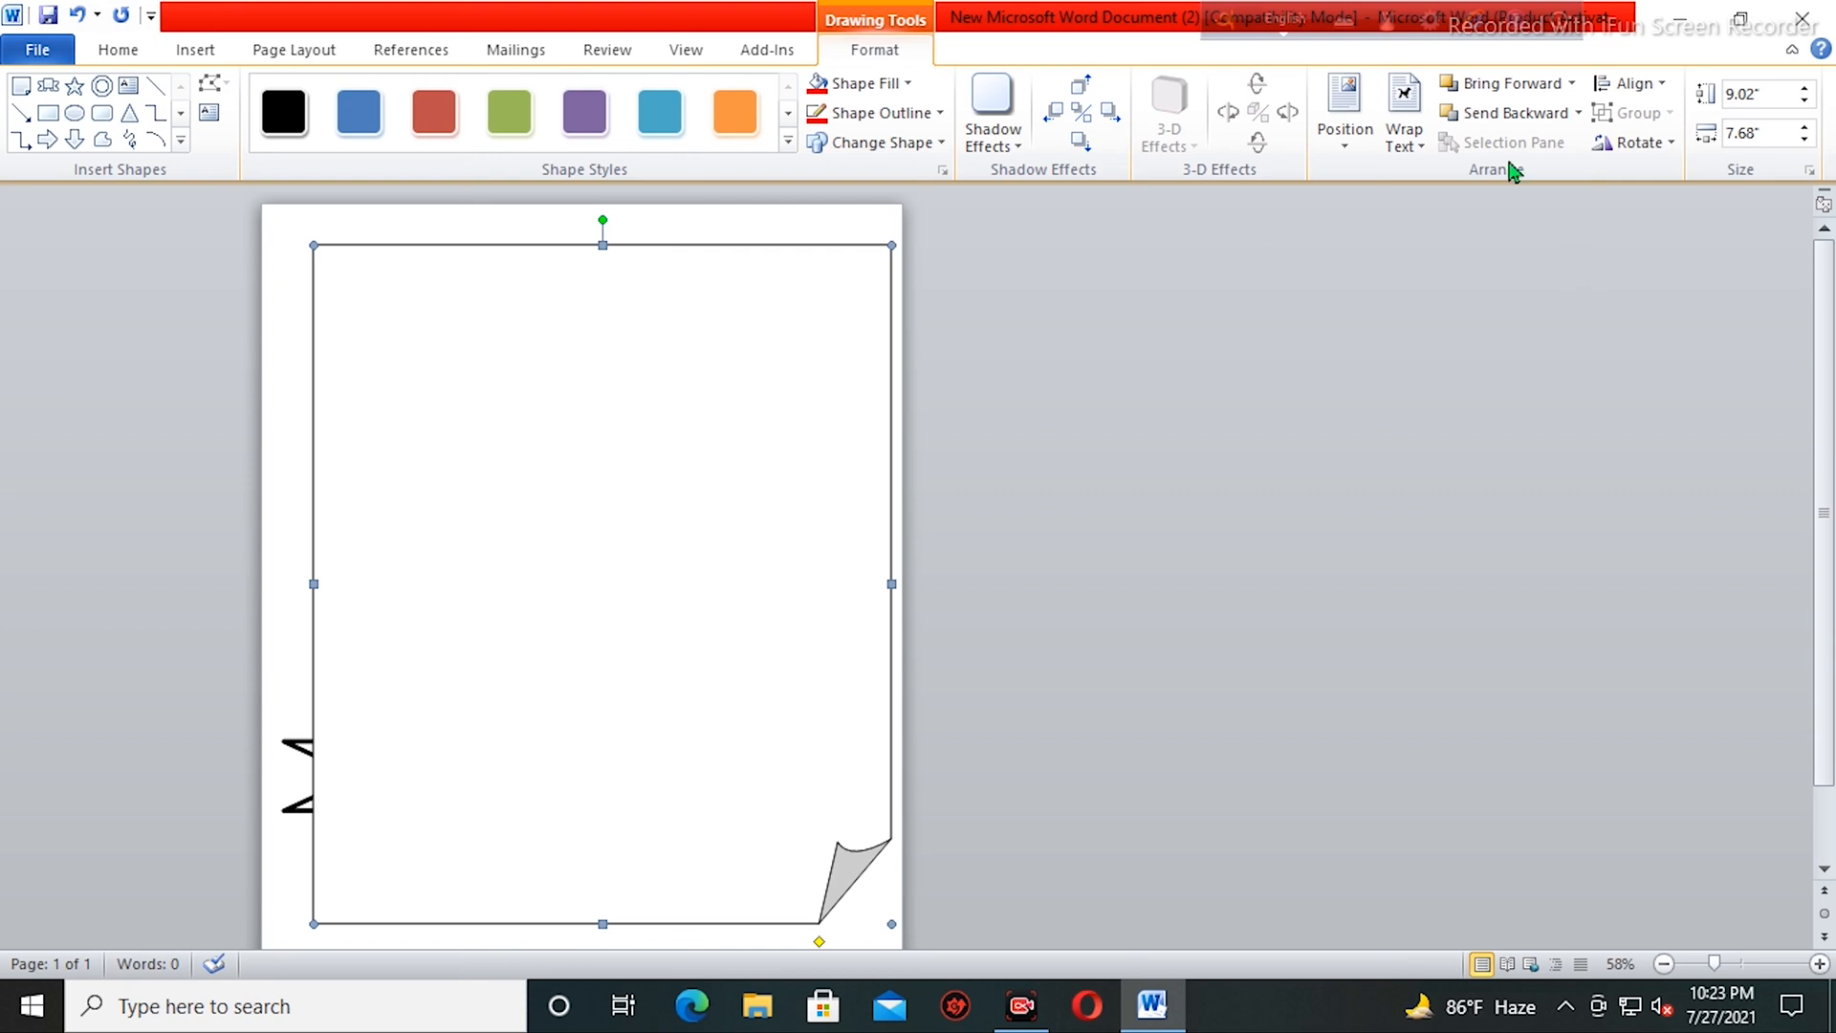
click(1404, 134)
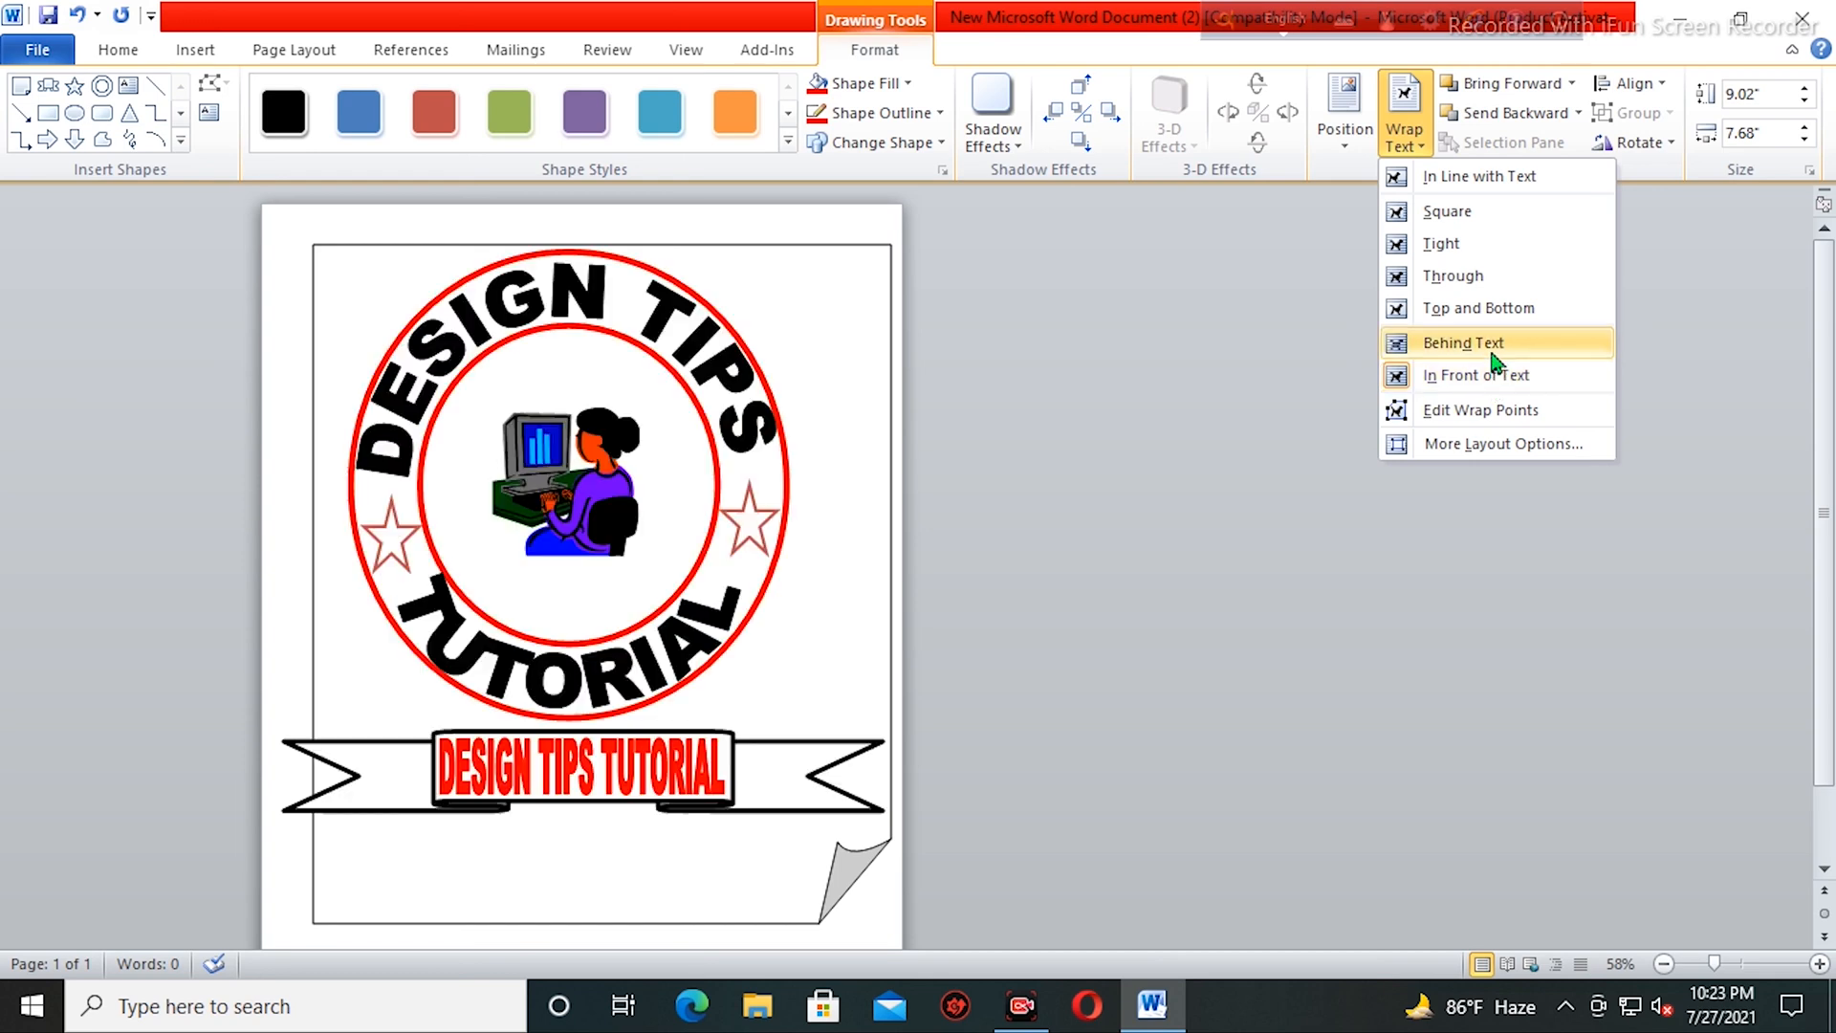
click(1492, 352)
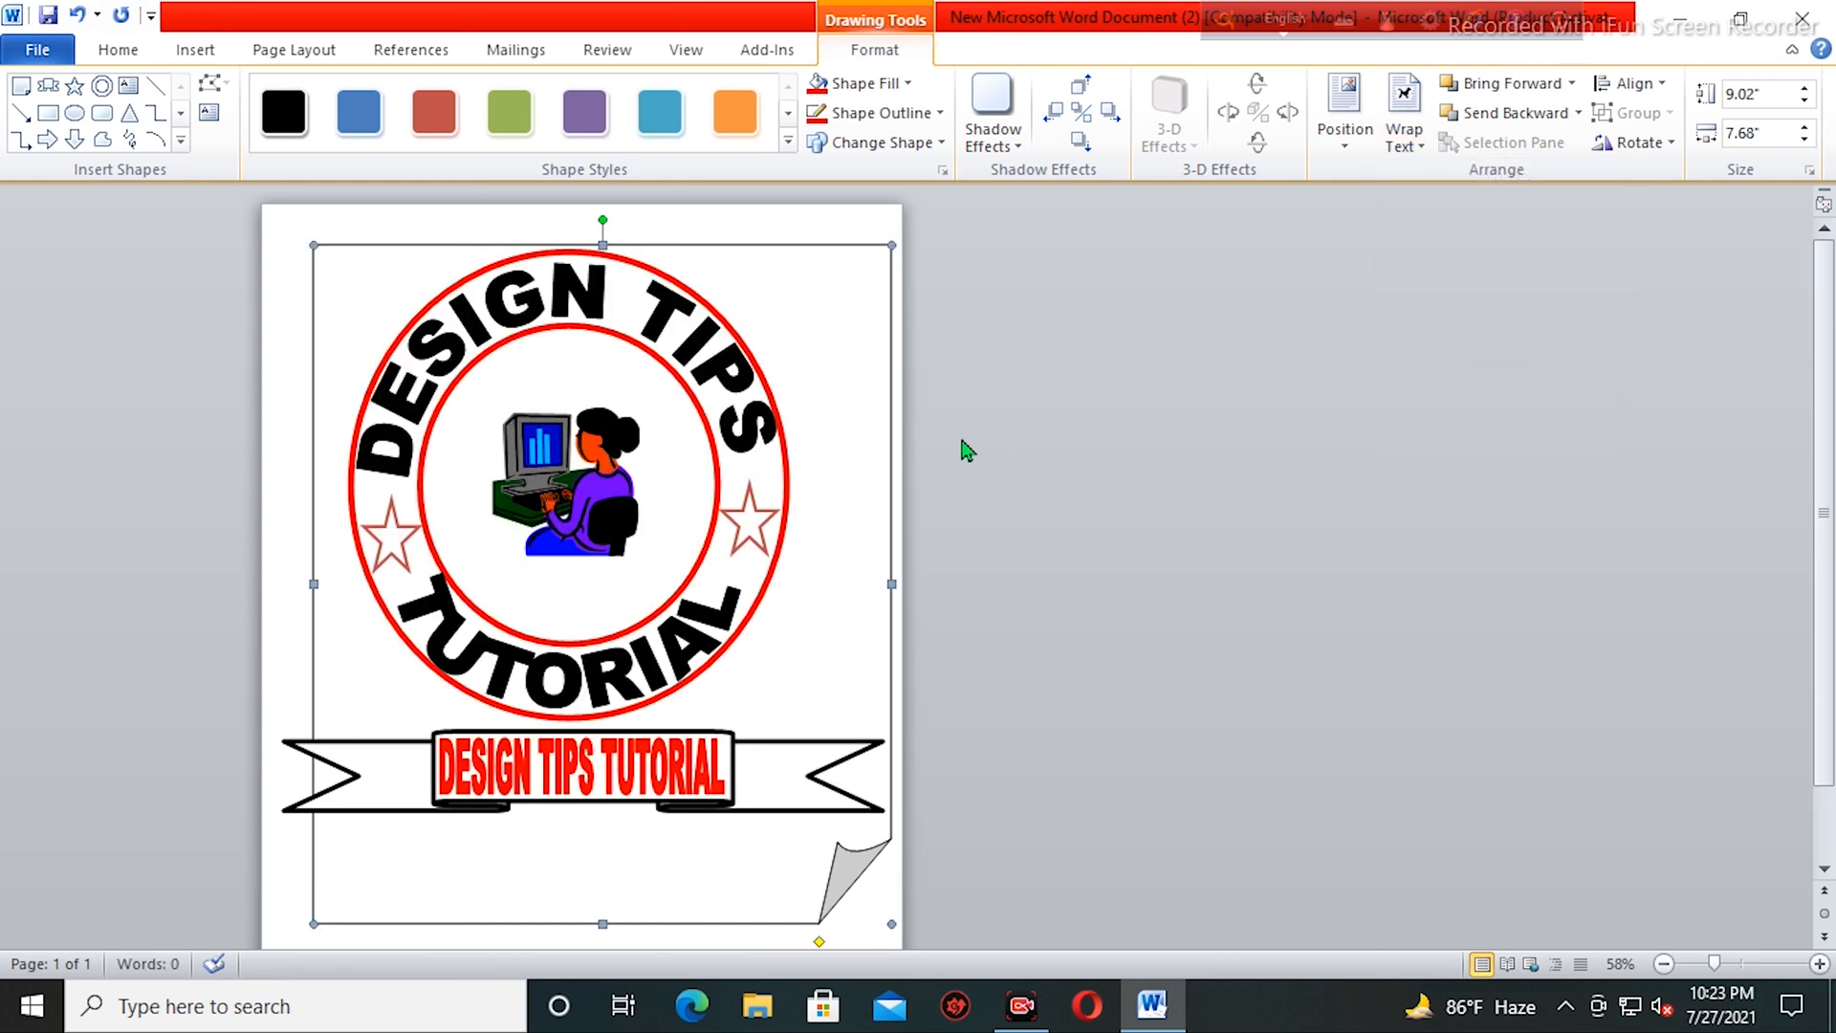
- Shorten the folded corner shape from its upper edge to about 2.73", widen it to about 8.07" and nudge it left around the ribbon
click(594, 334)
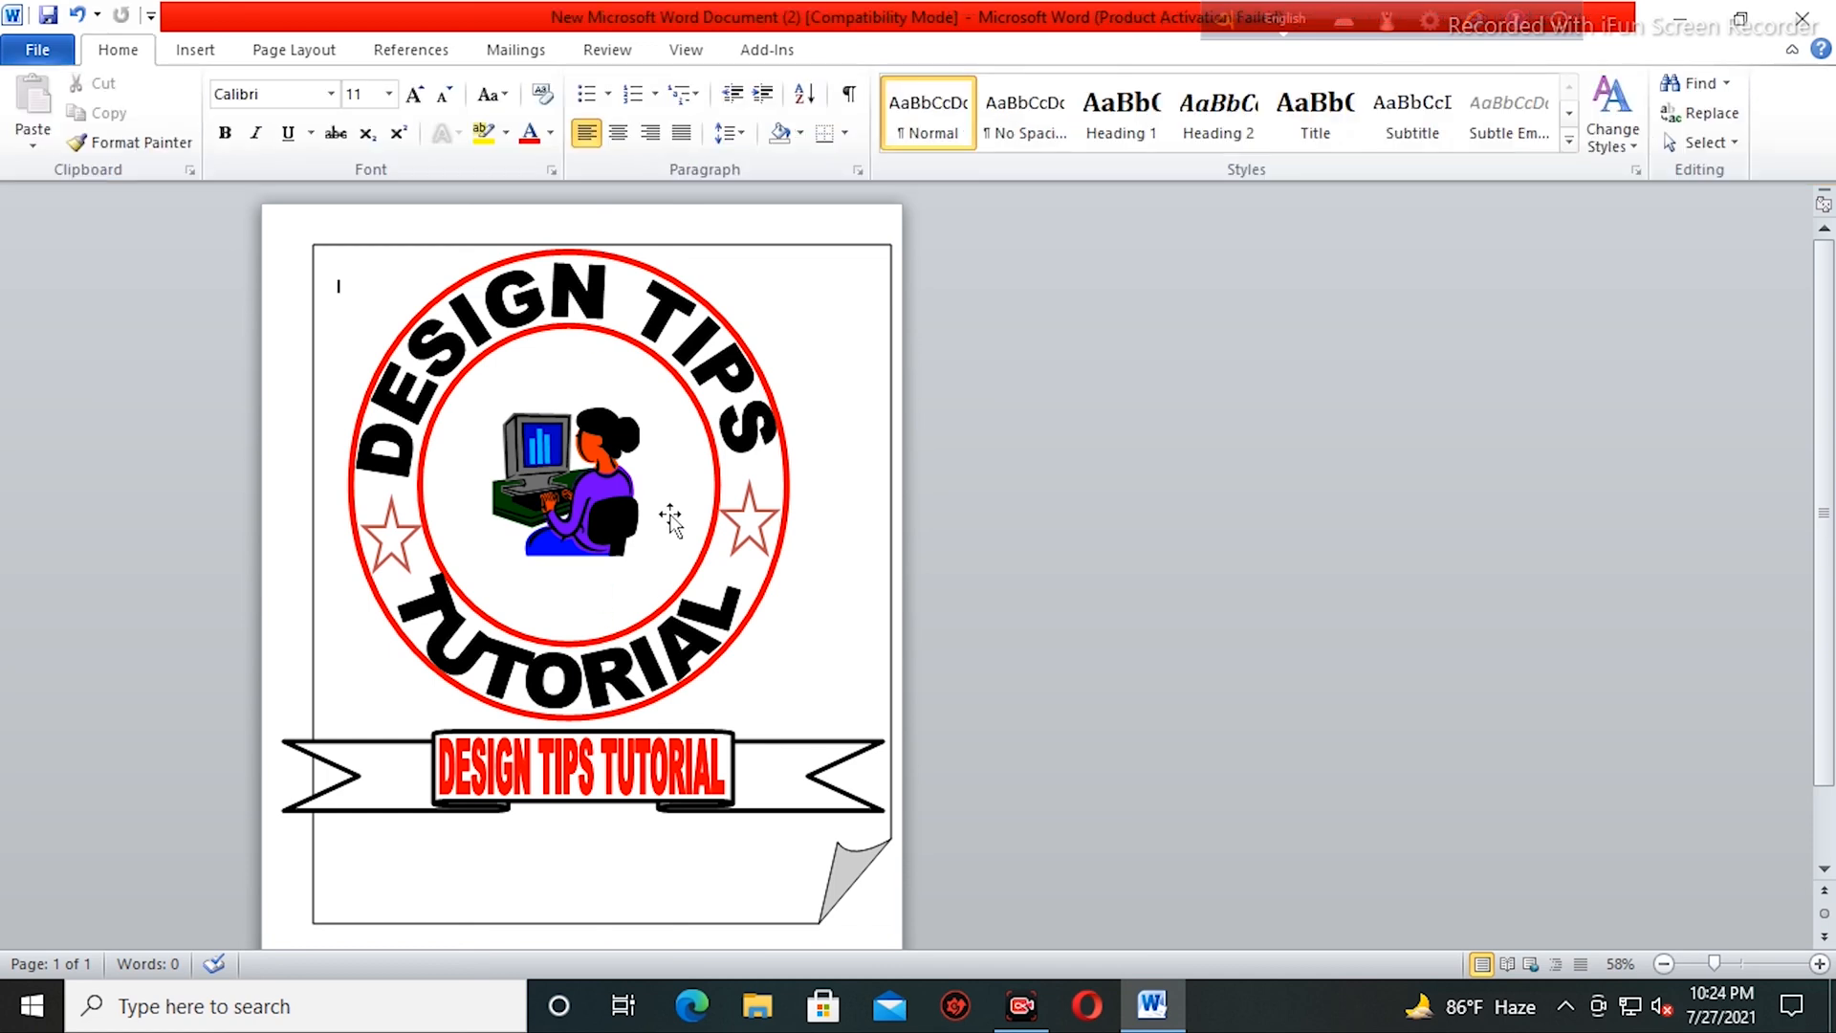
click(776, 276)
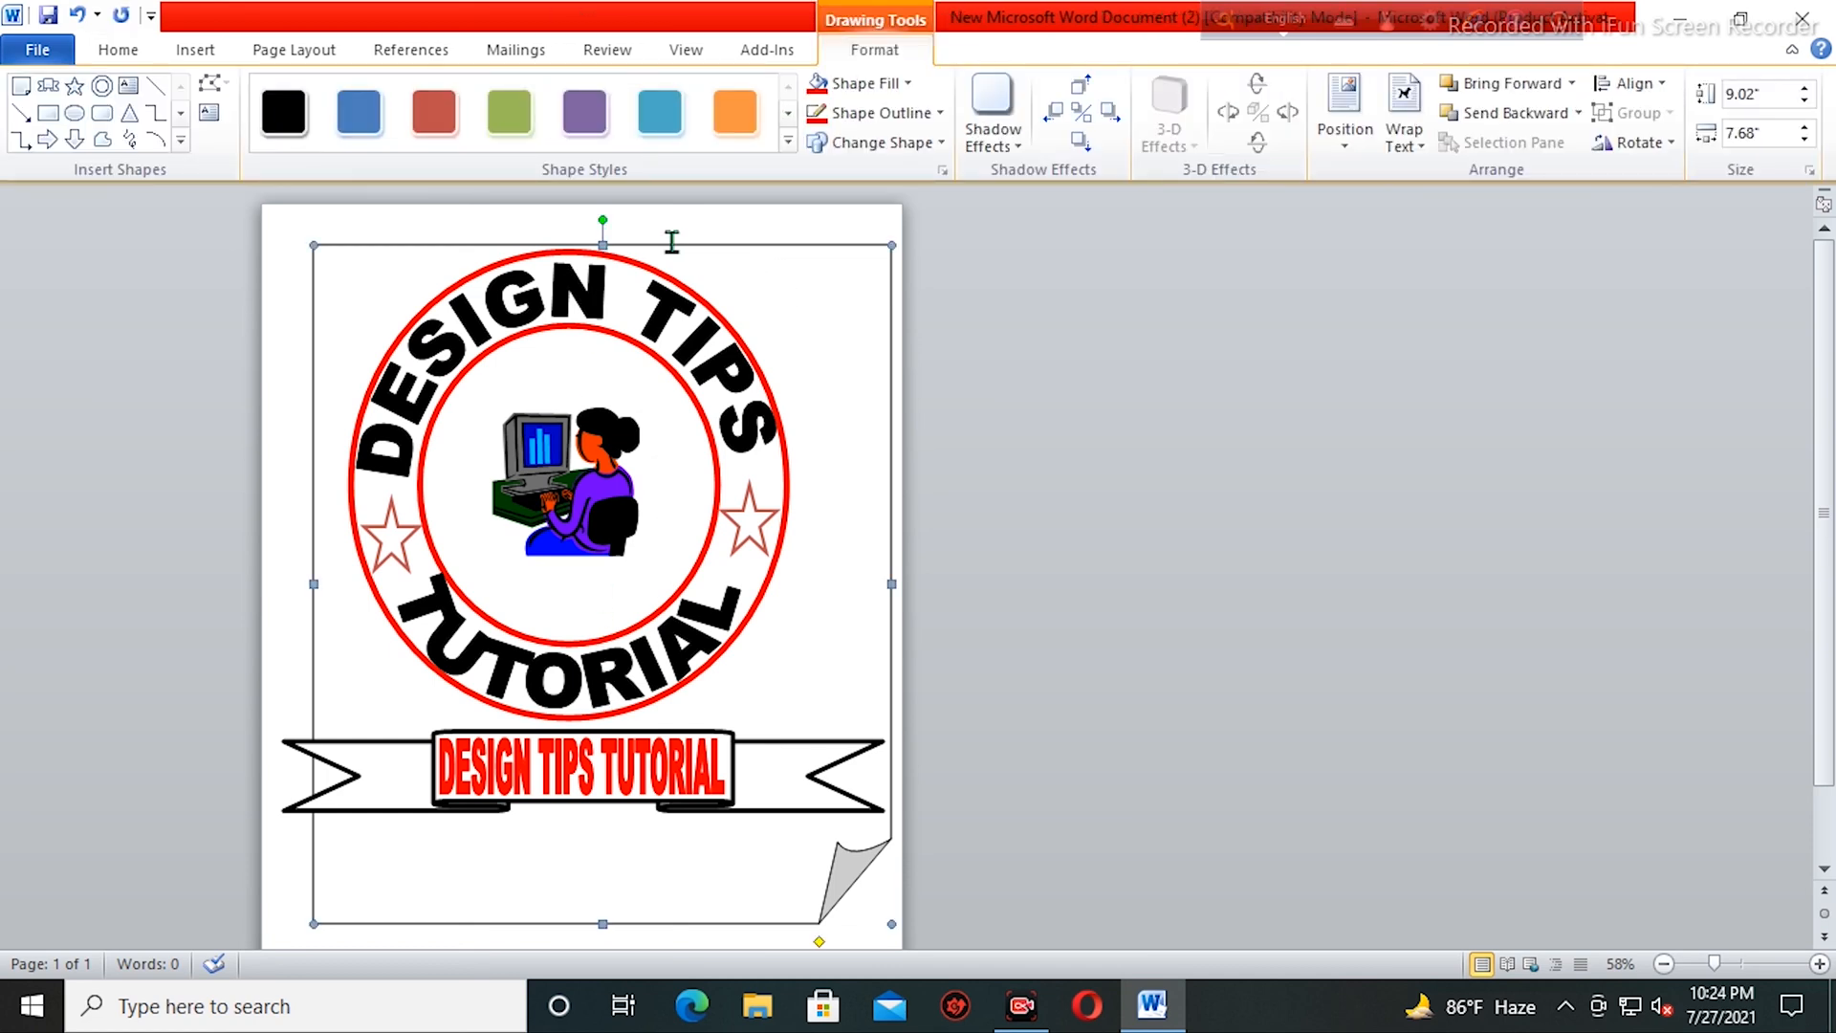
drag(603, 245, 598, 718)
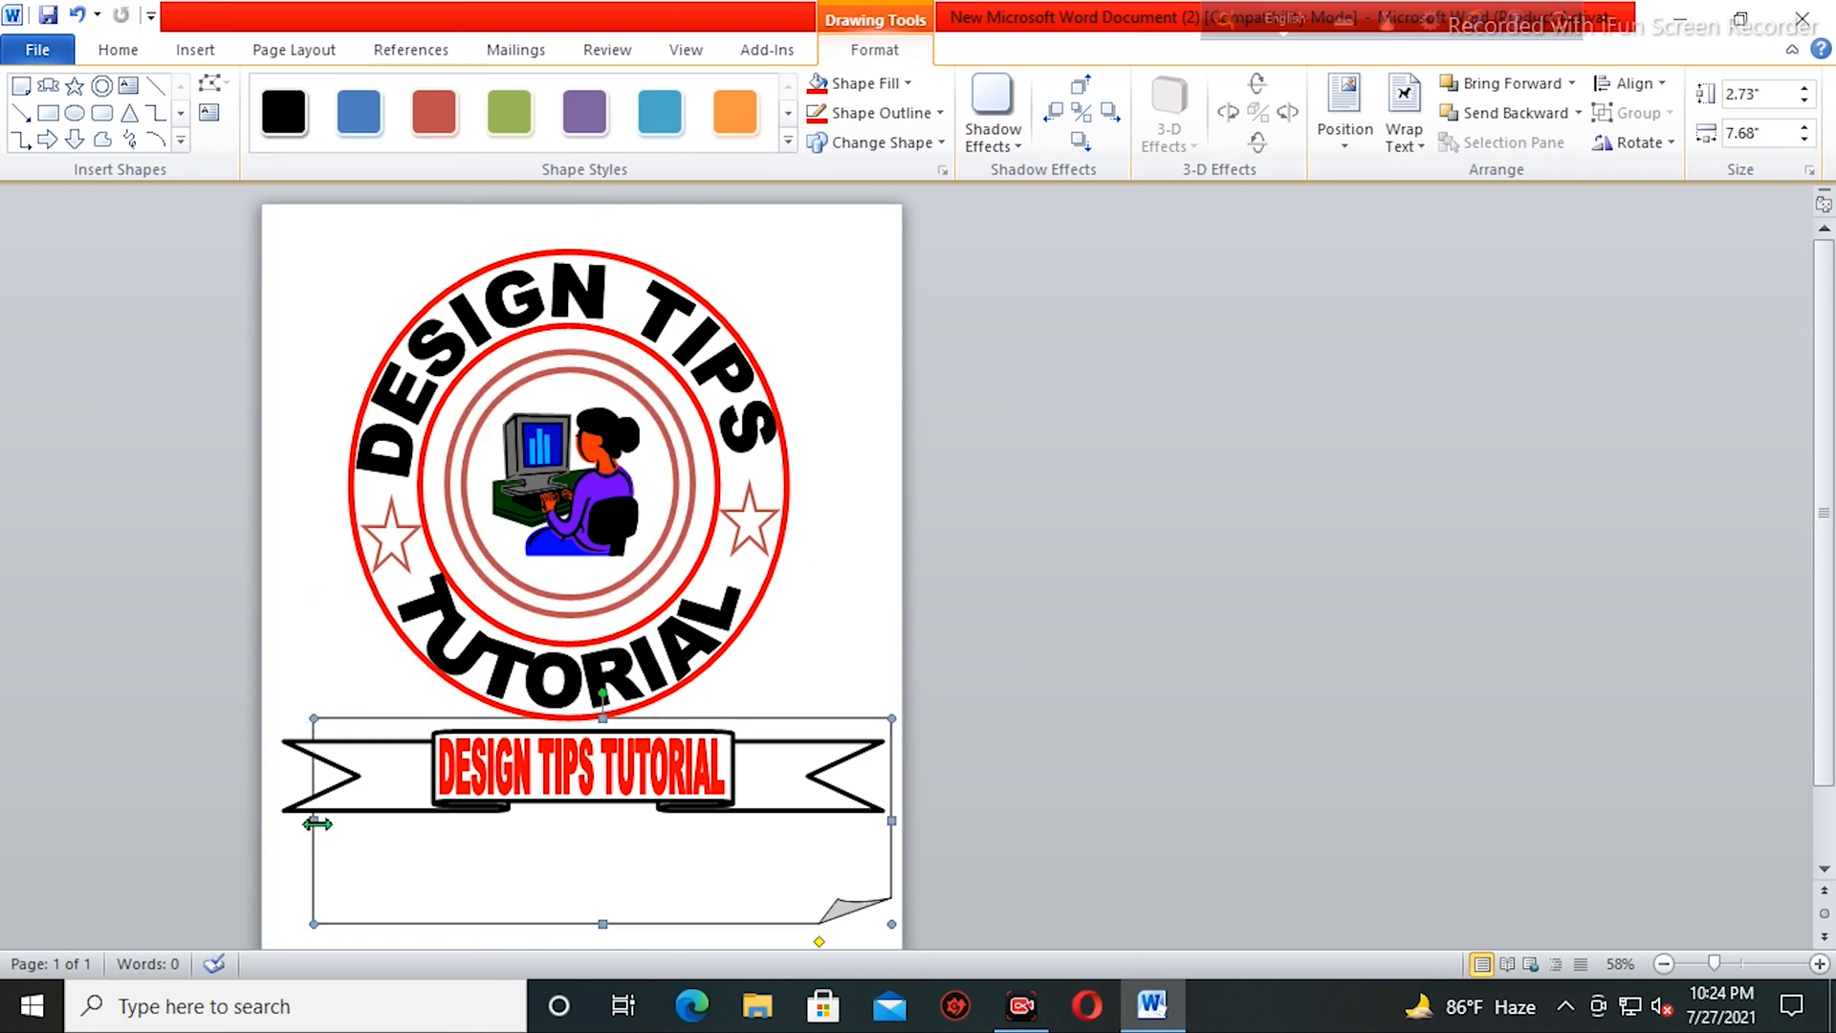
drag(312, 823, 279, 822)
key(Left)
key(Left)
- Reduce the folded corner shape's height to about 2.36", nudge it slightly down and make its corner fold smaller
scroll(610, 727, down, 3)
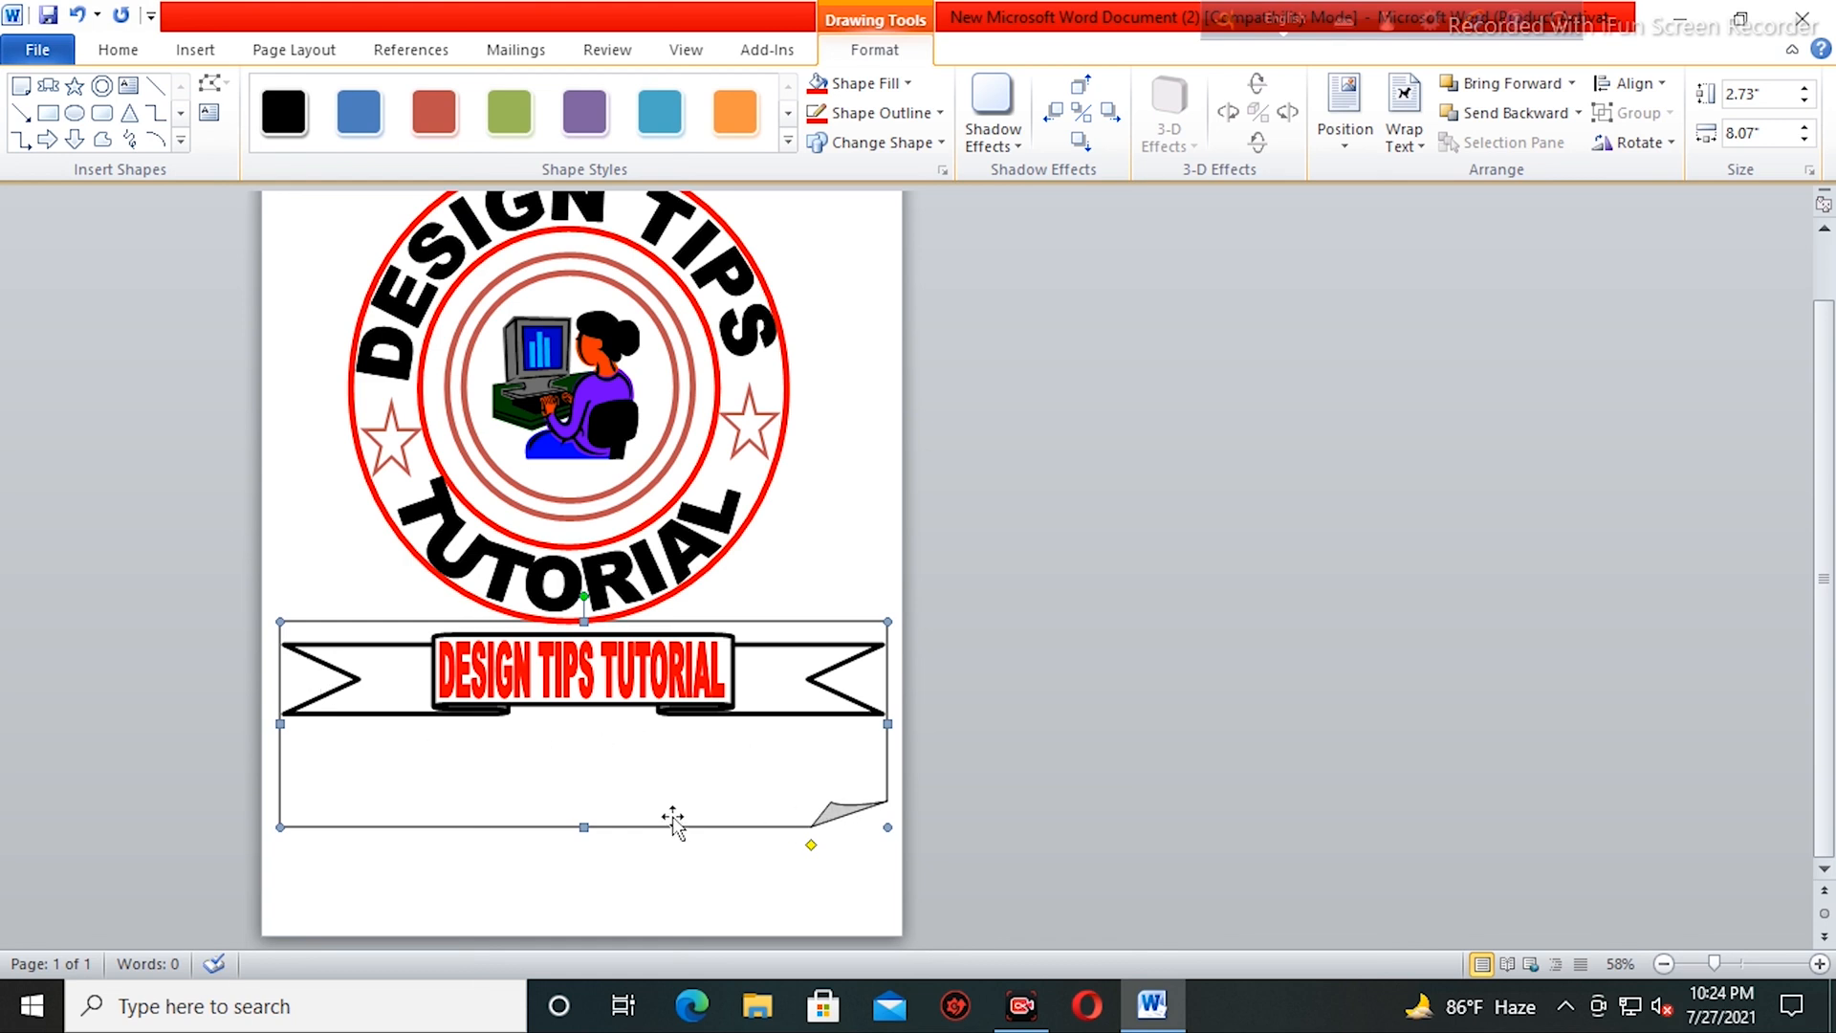
drag(584, 829, 585, 796)
key(ctrl+Down)
key(ctrl+Down)
key(ctrl+Down)
key(ctrl+Down)
key(ctrl+Down)
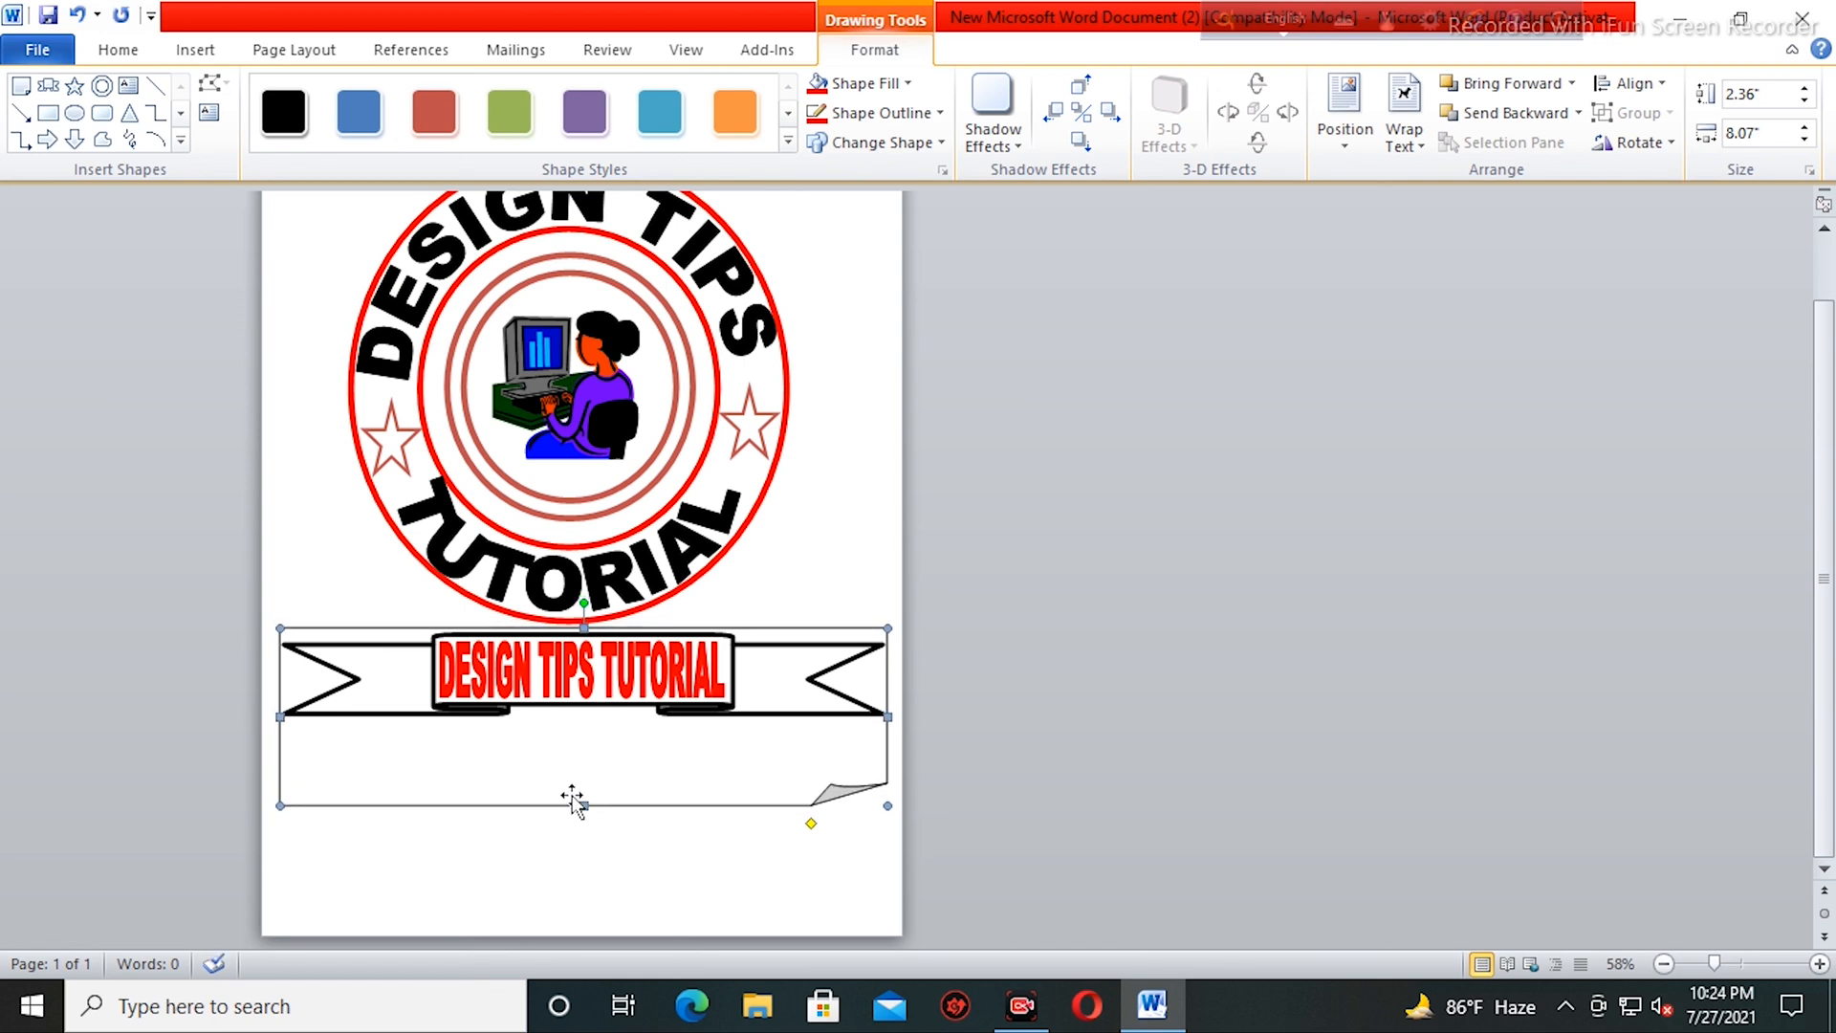
drag(813, 826, 820, 870)
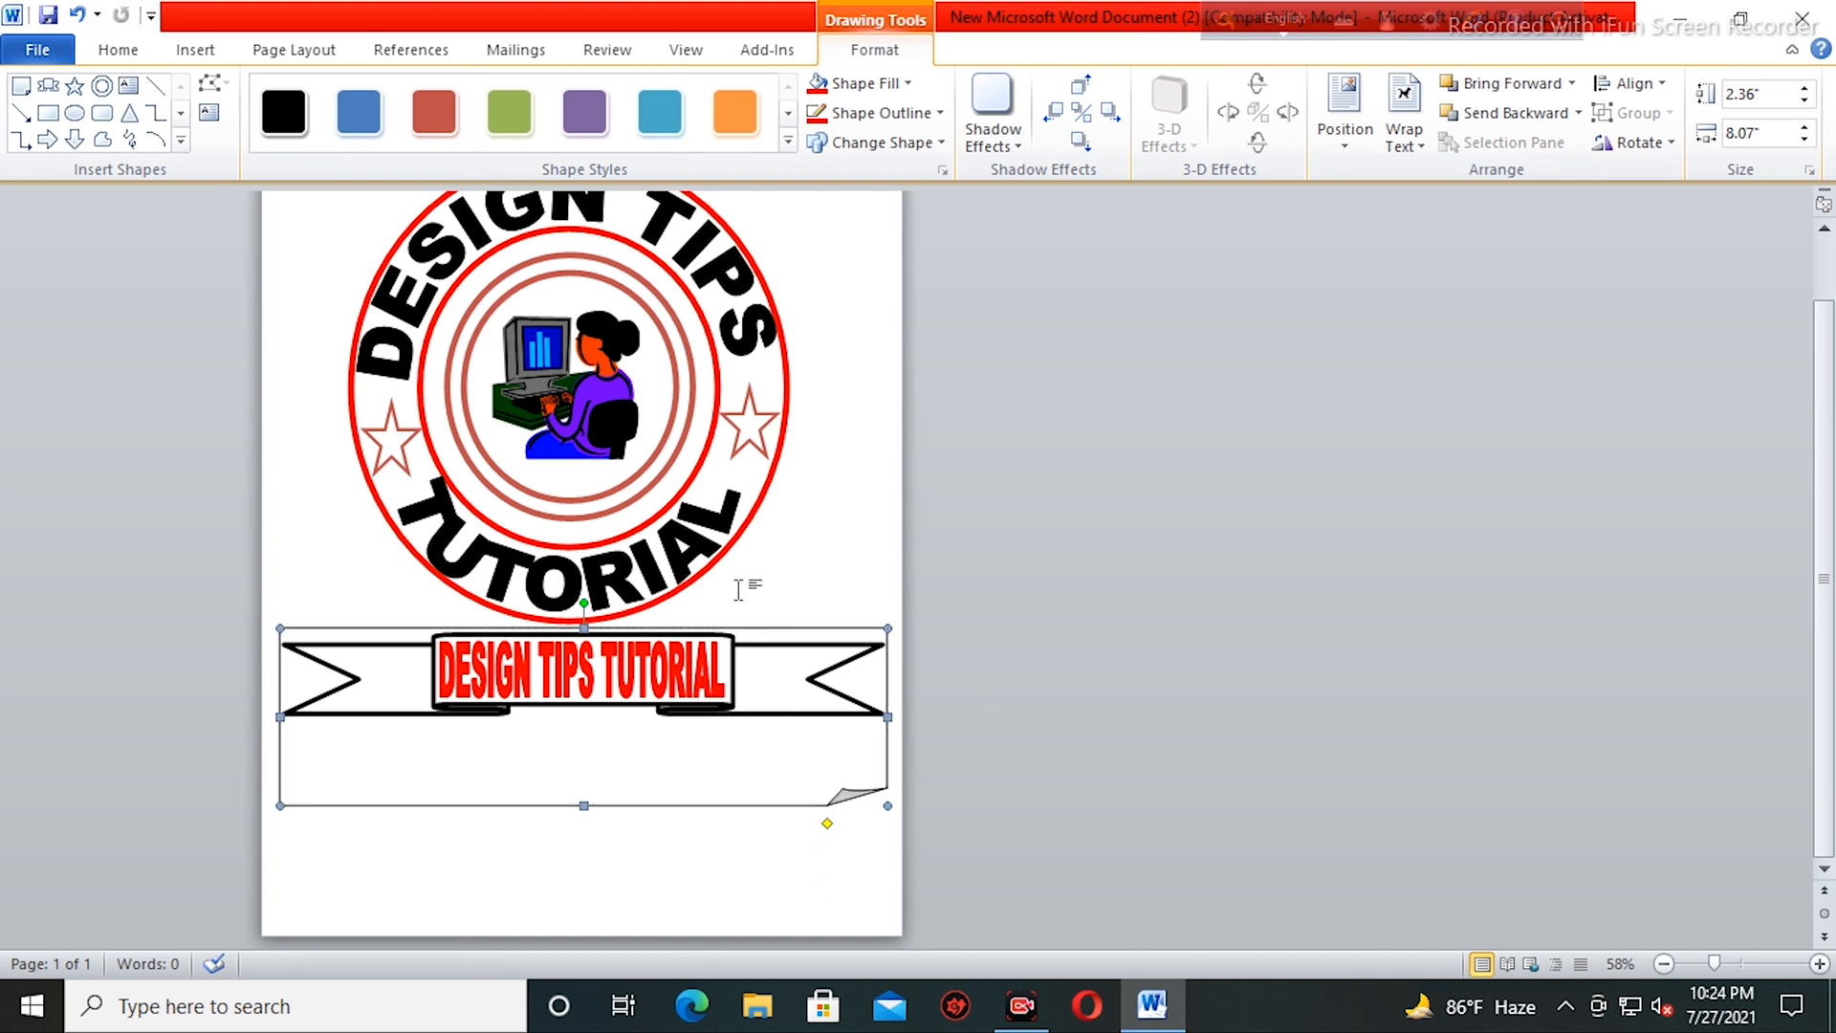
- Apply the red compound outline style to the folded corner shape and set its outline weight to 6 pt
click(790, 144)
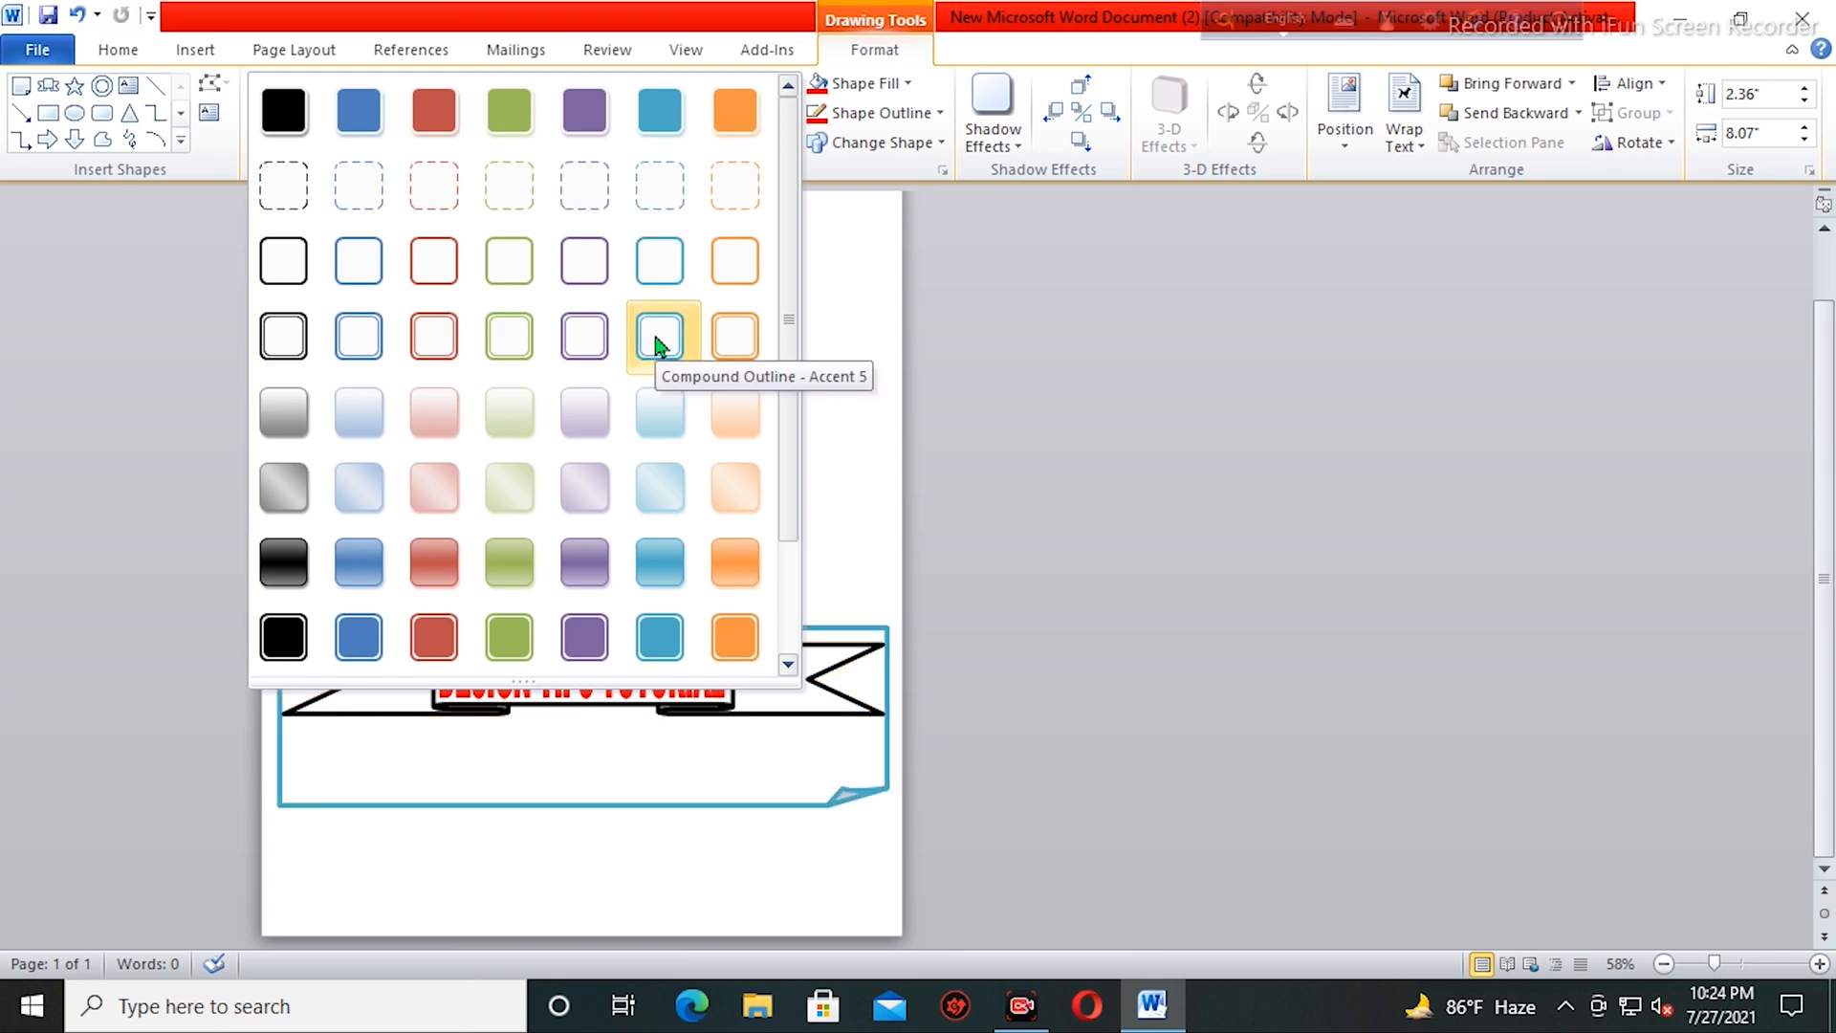
click(438, 337)
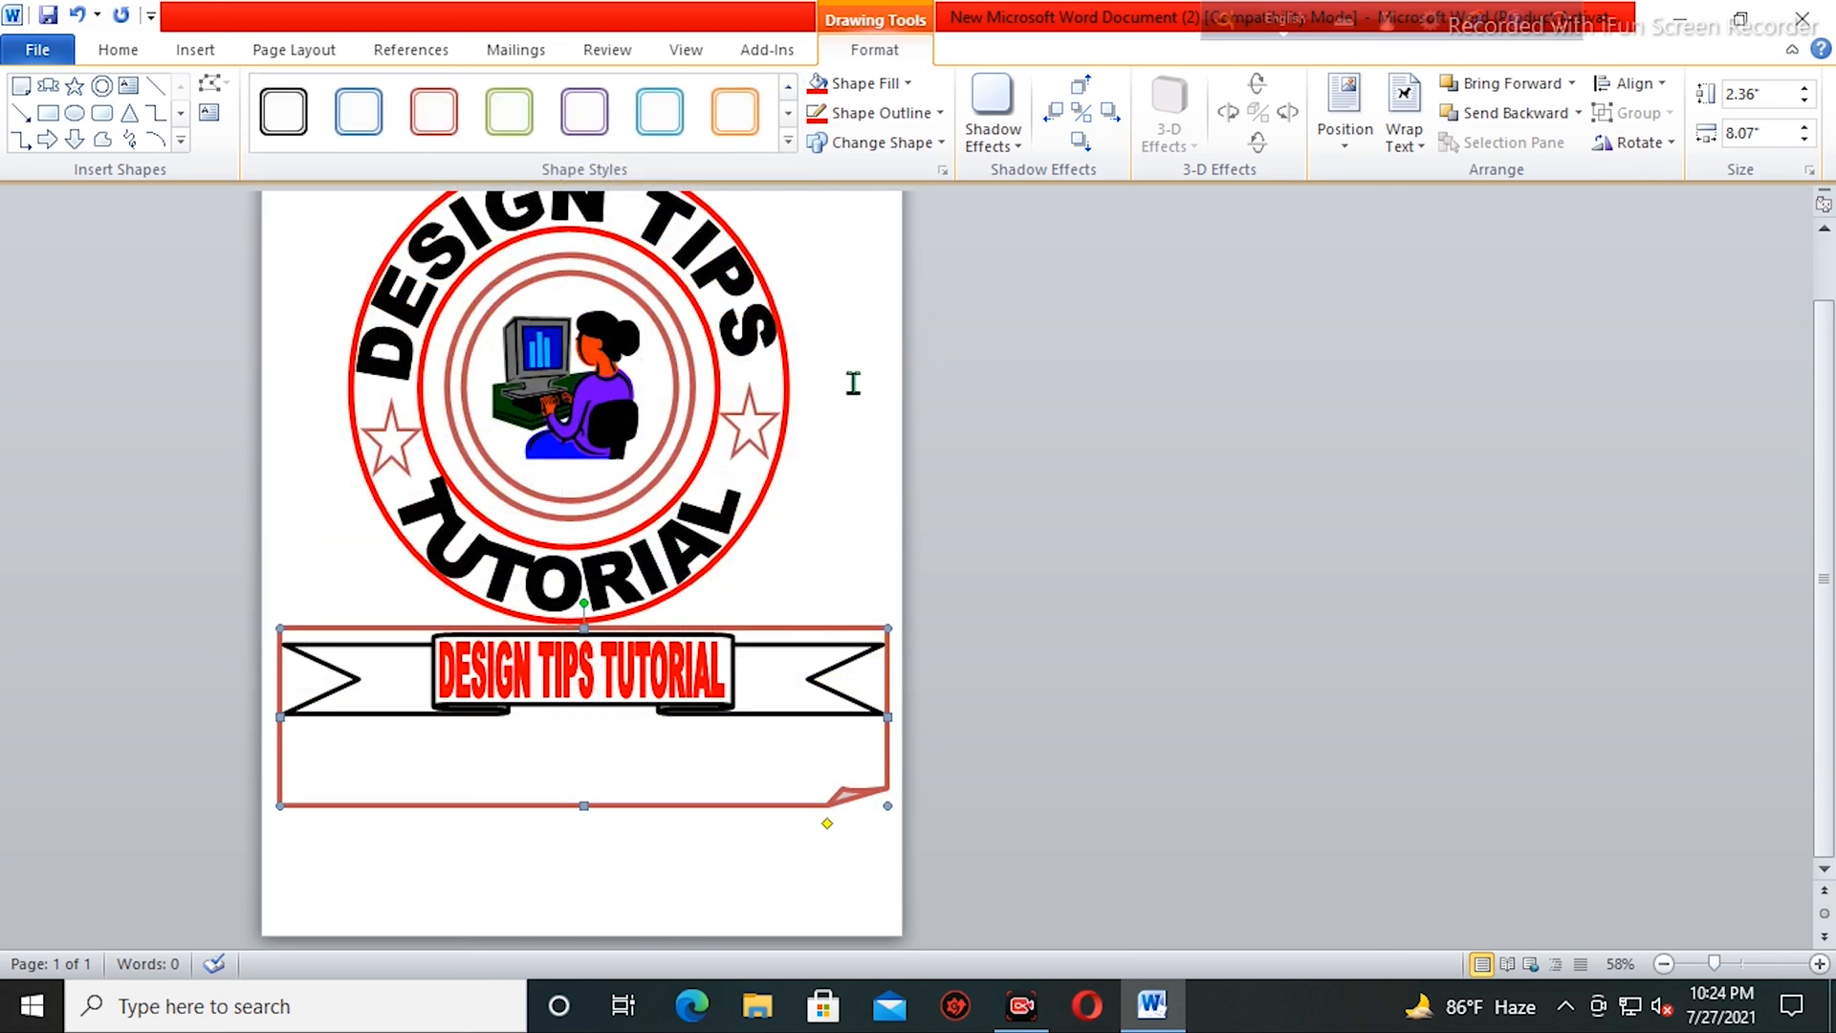
click(923, 115)
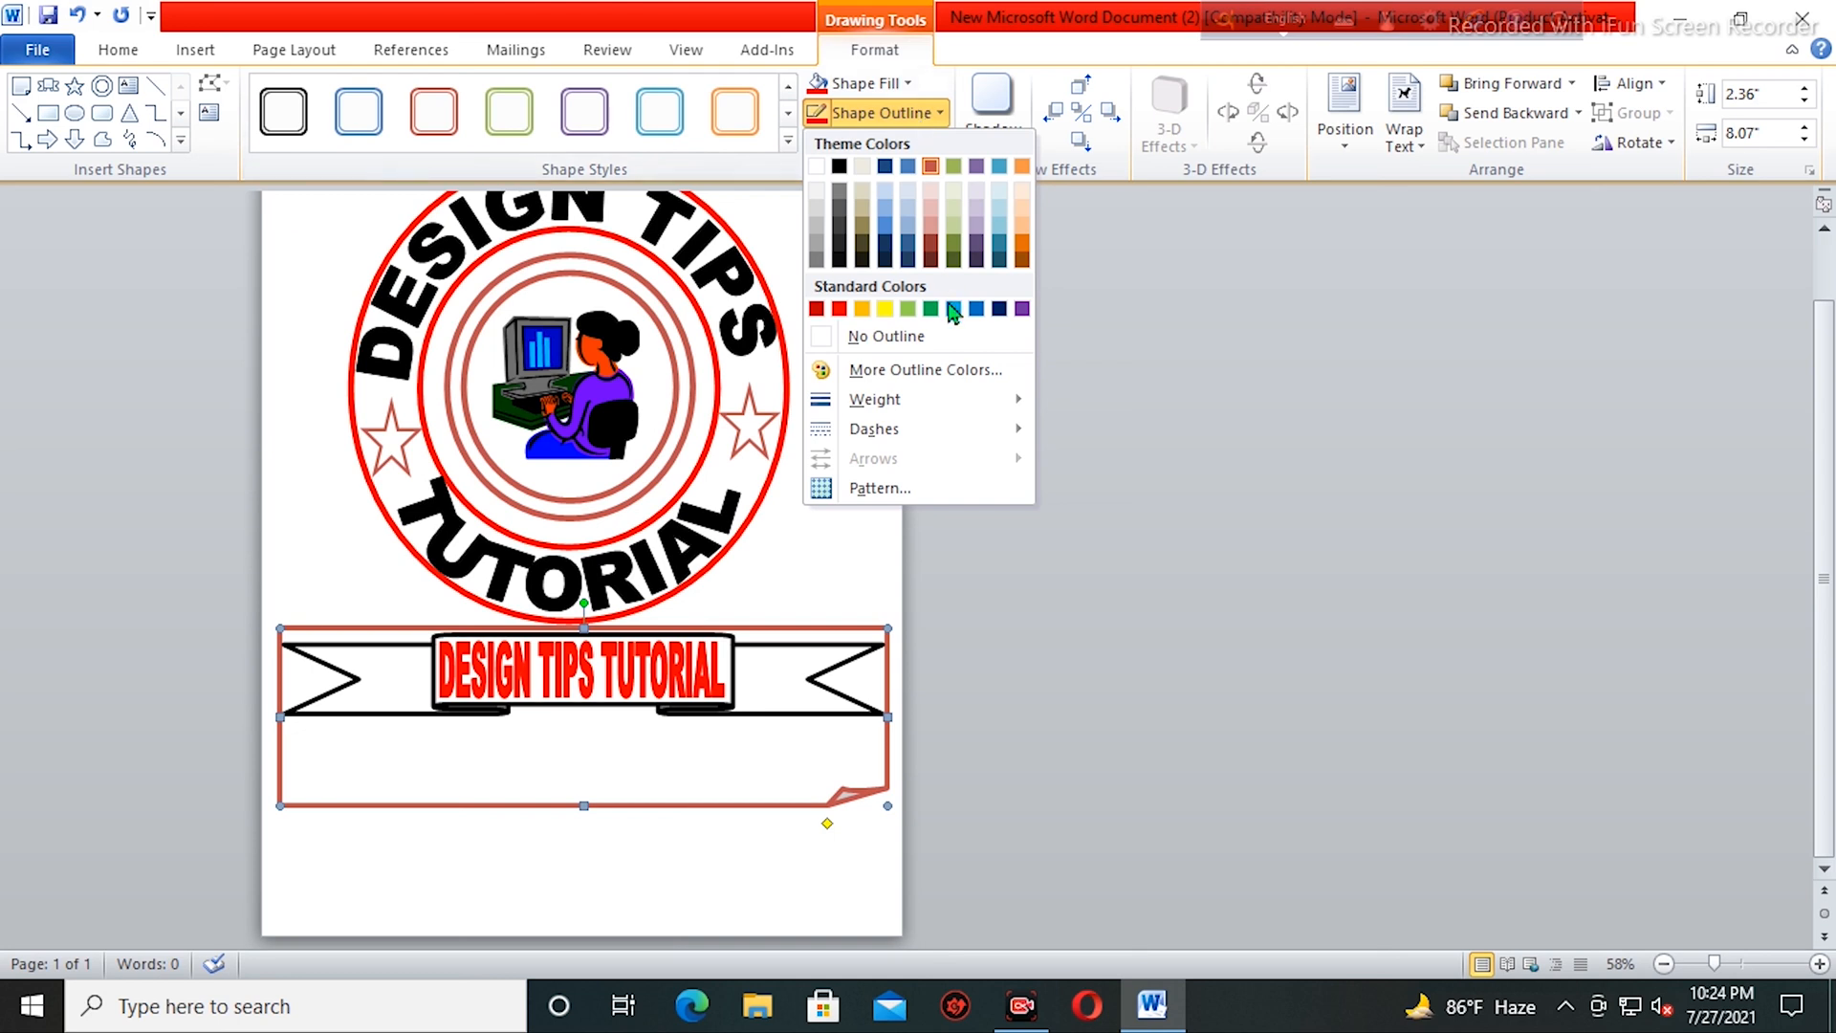
mouse_move(894, 407)
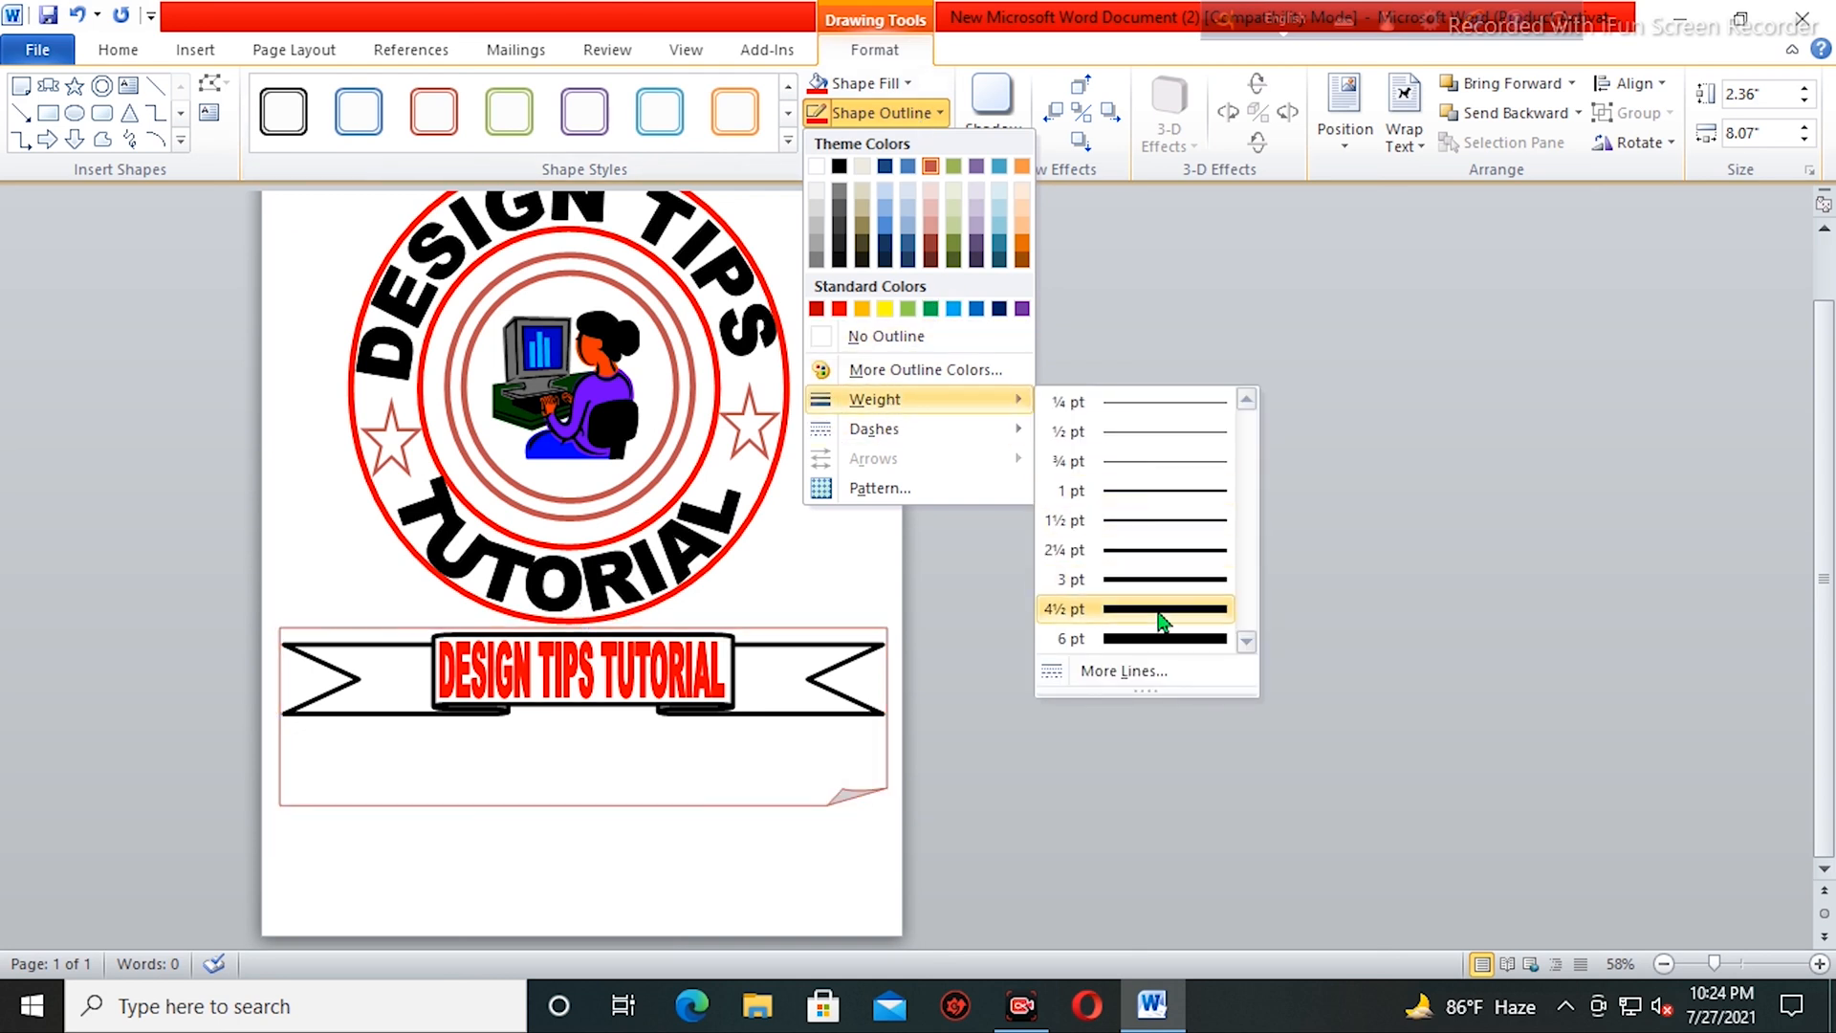
click(1158, 645)
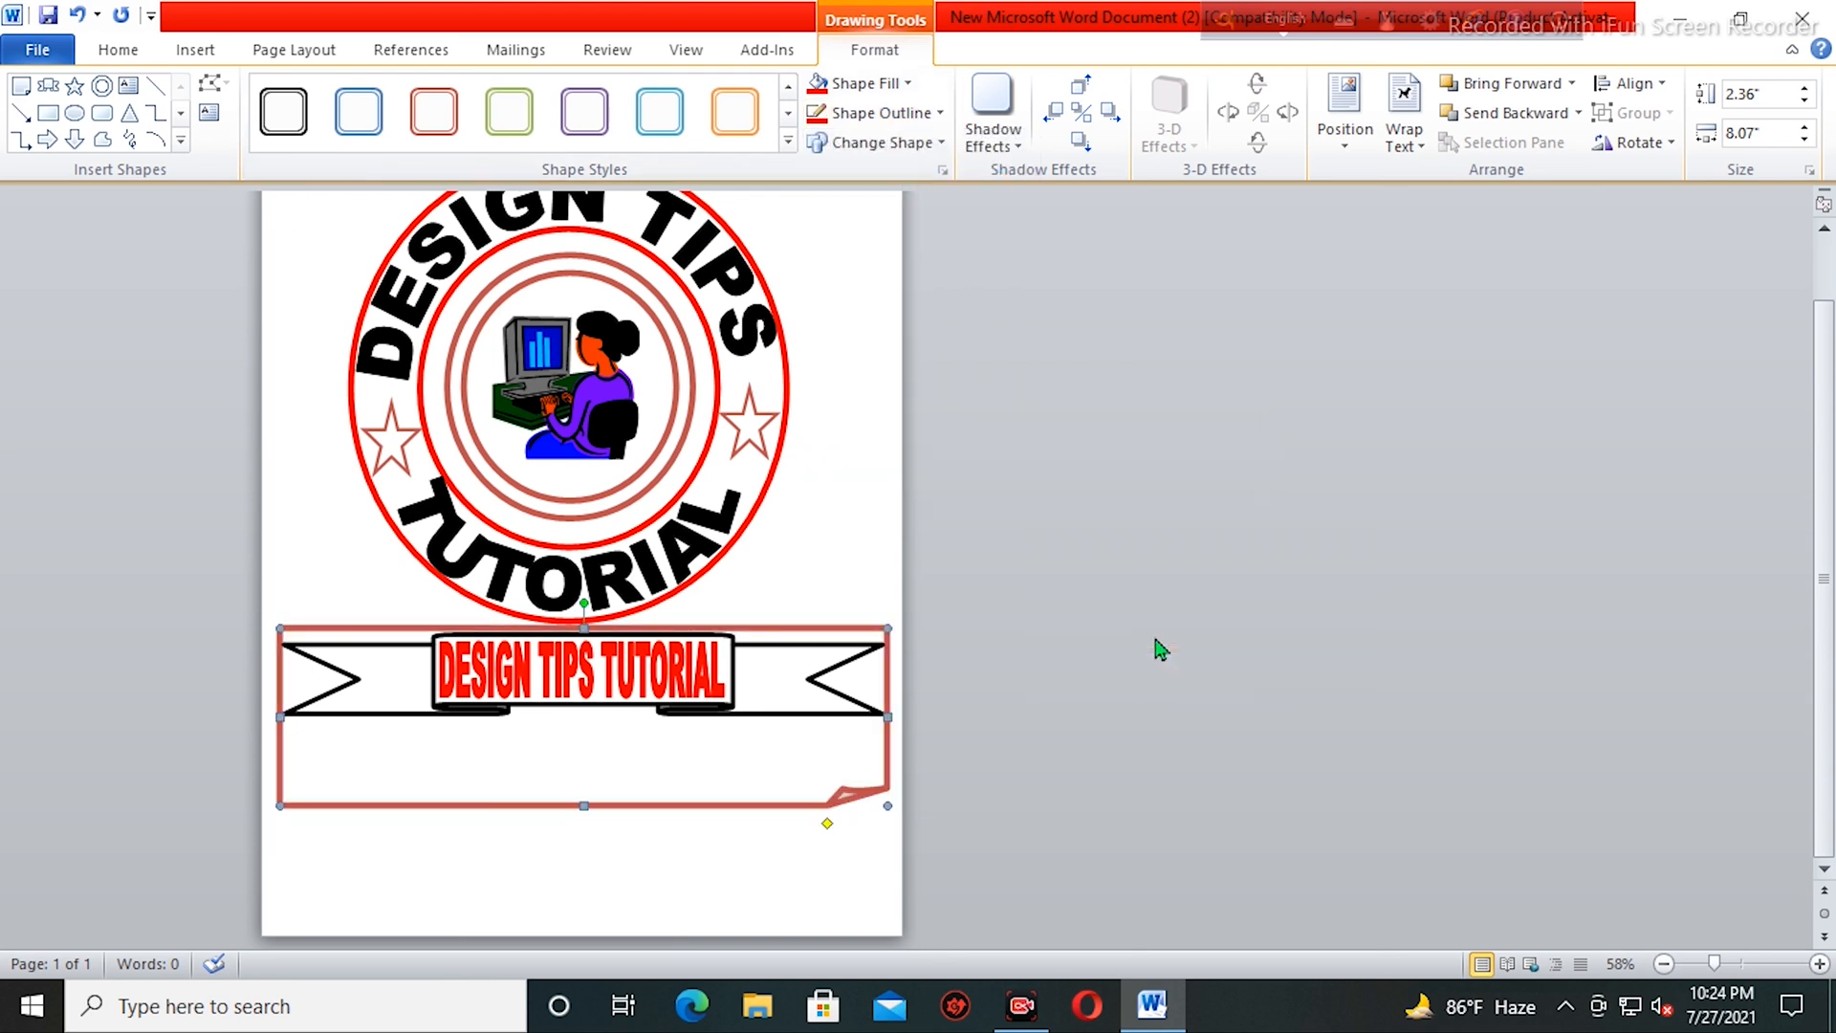
click(907, 145)
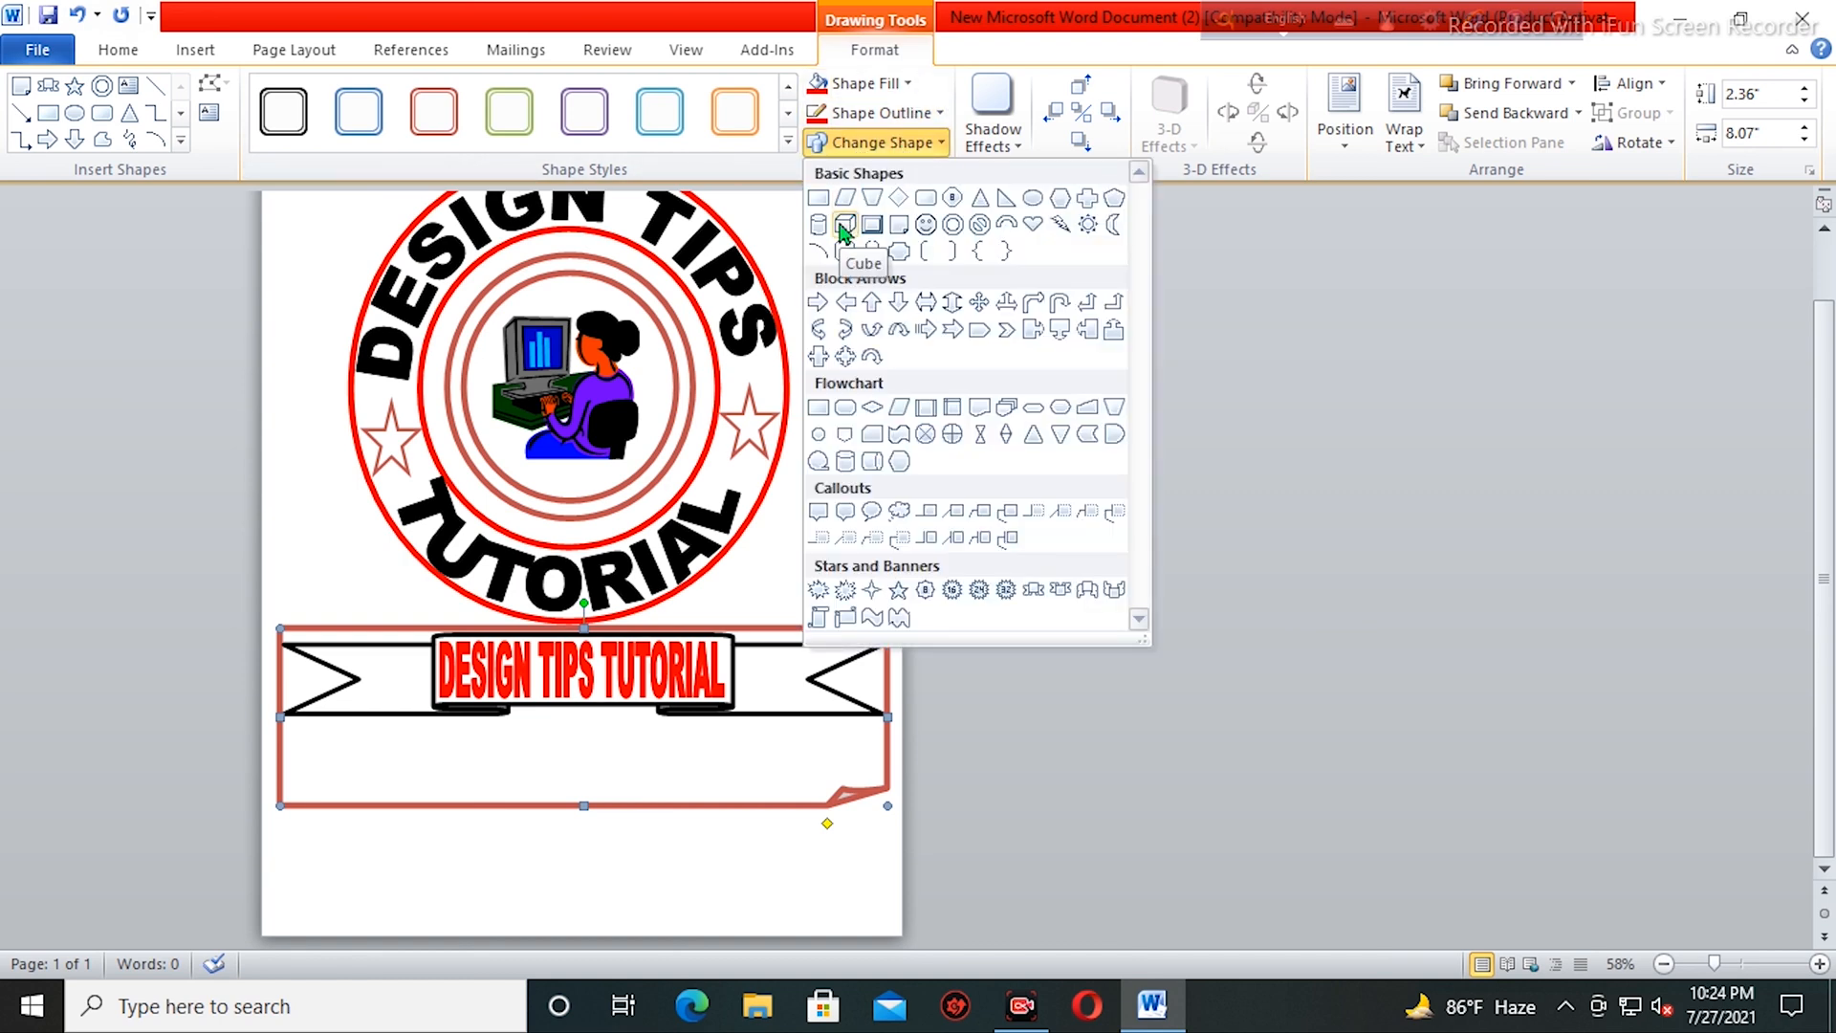
click(117, 53)
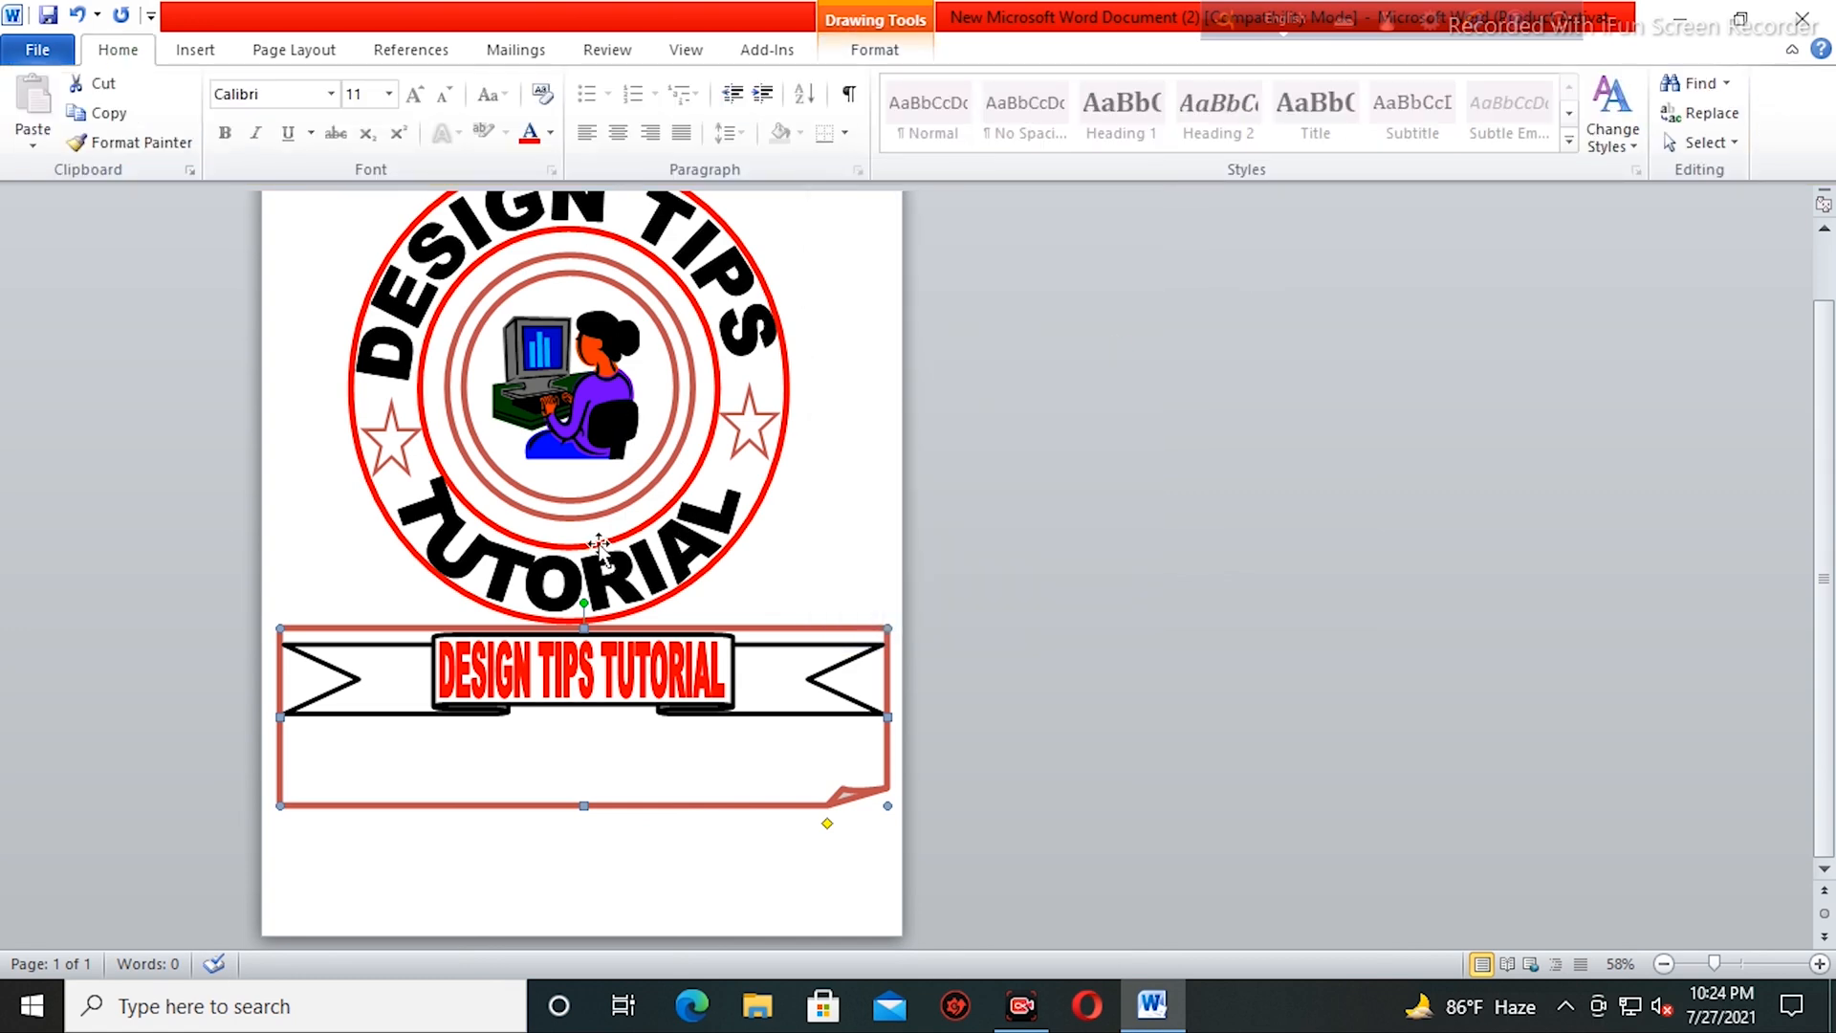
- Examine the round logo and the ribbon banner at 148% zoom, from the clip art down to the folded corner frame
scroll(770, 617, up, 1)
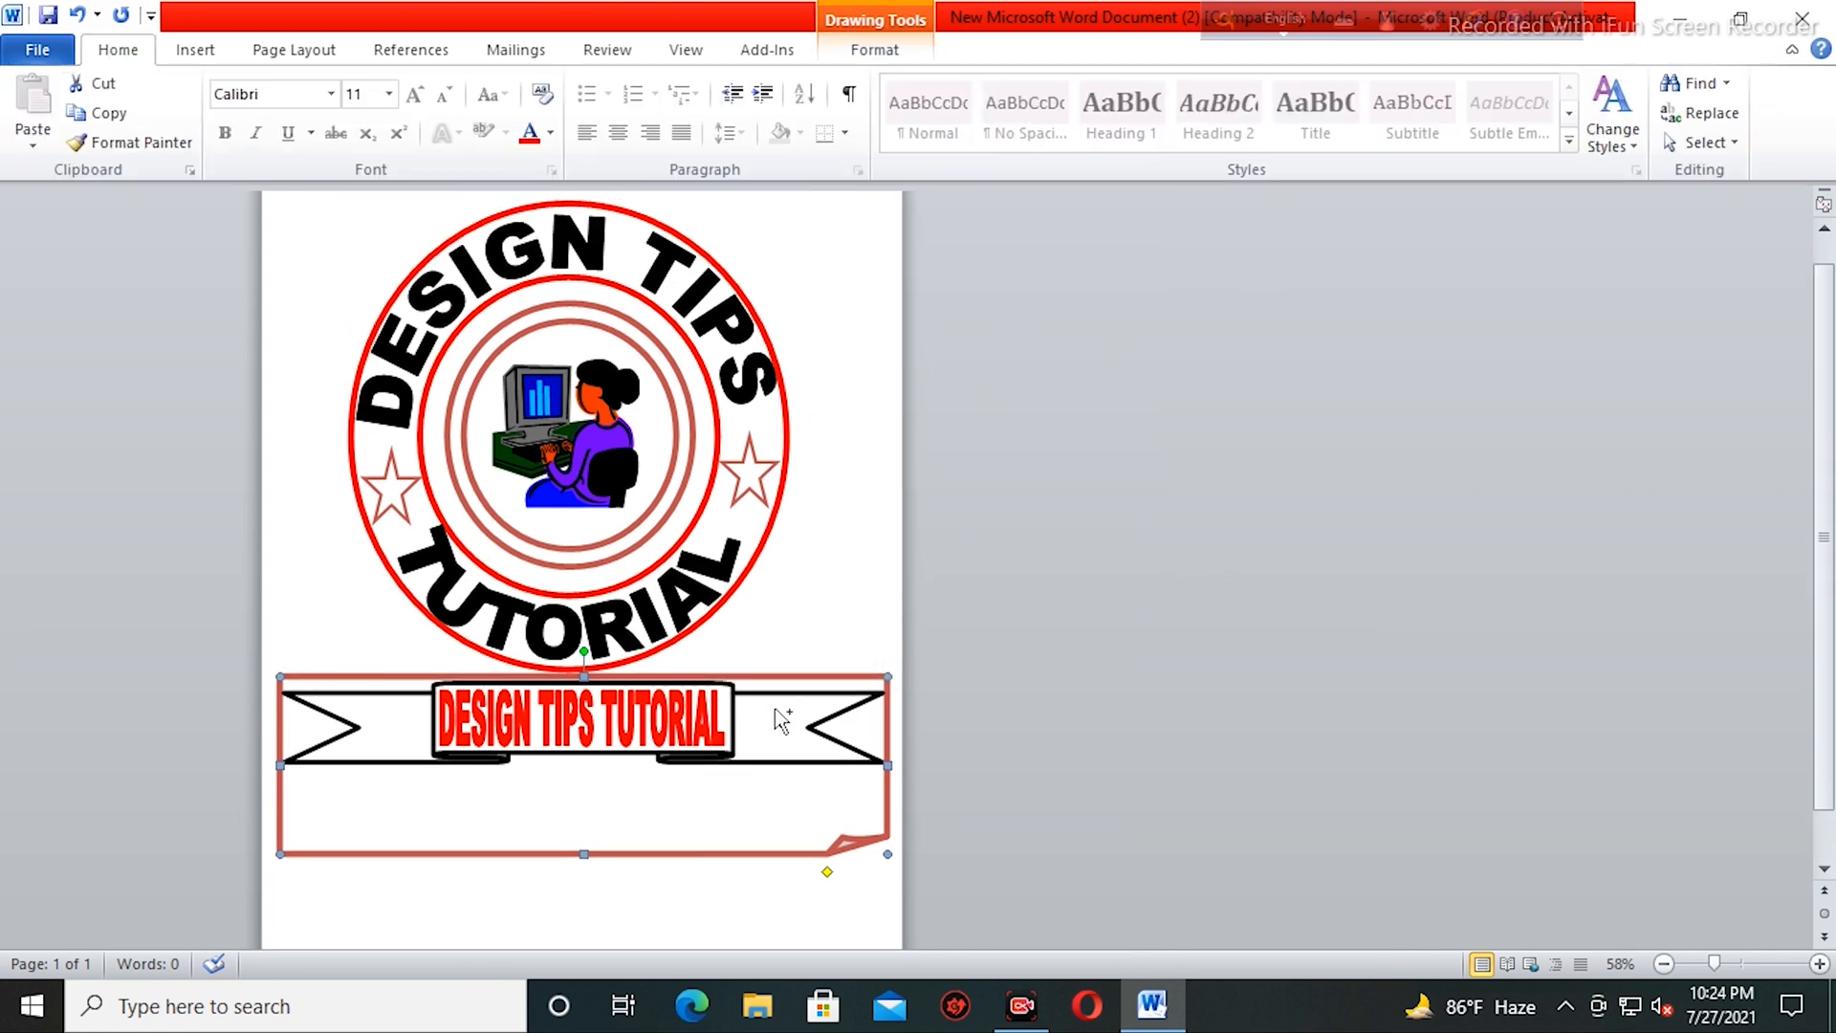
scroll(774, 710, up, 7)
scroll(780, 695, up, 2)
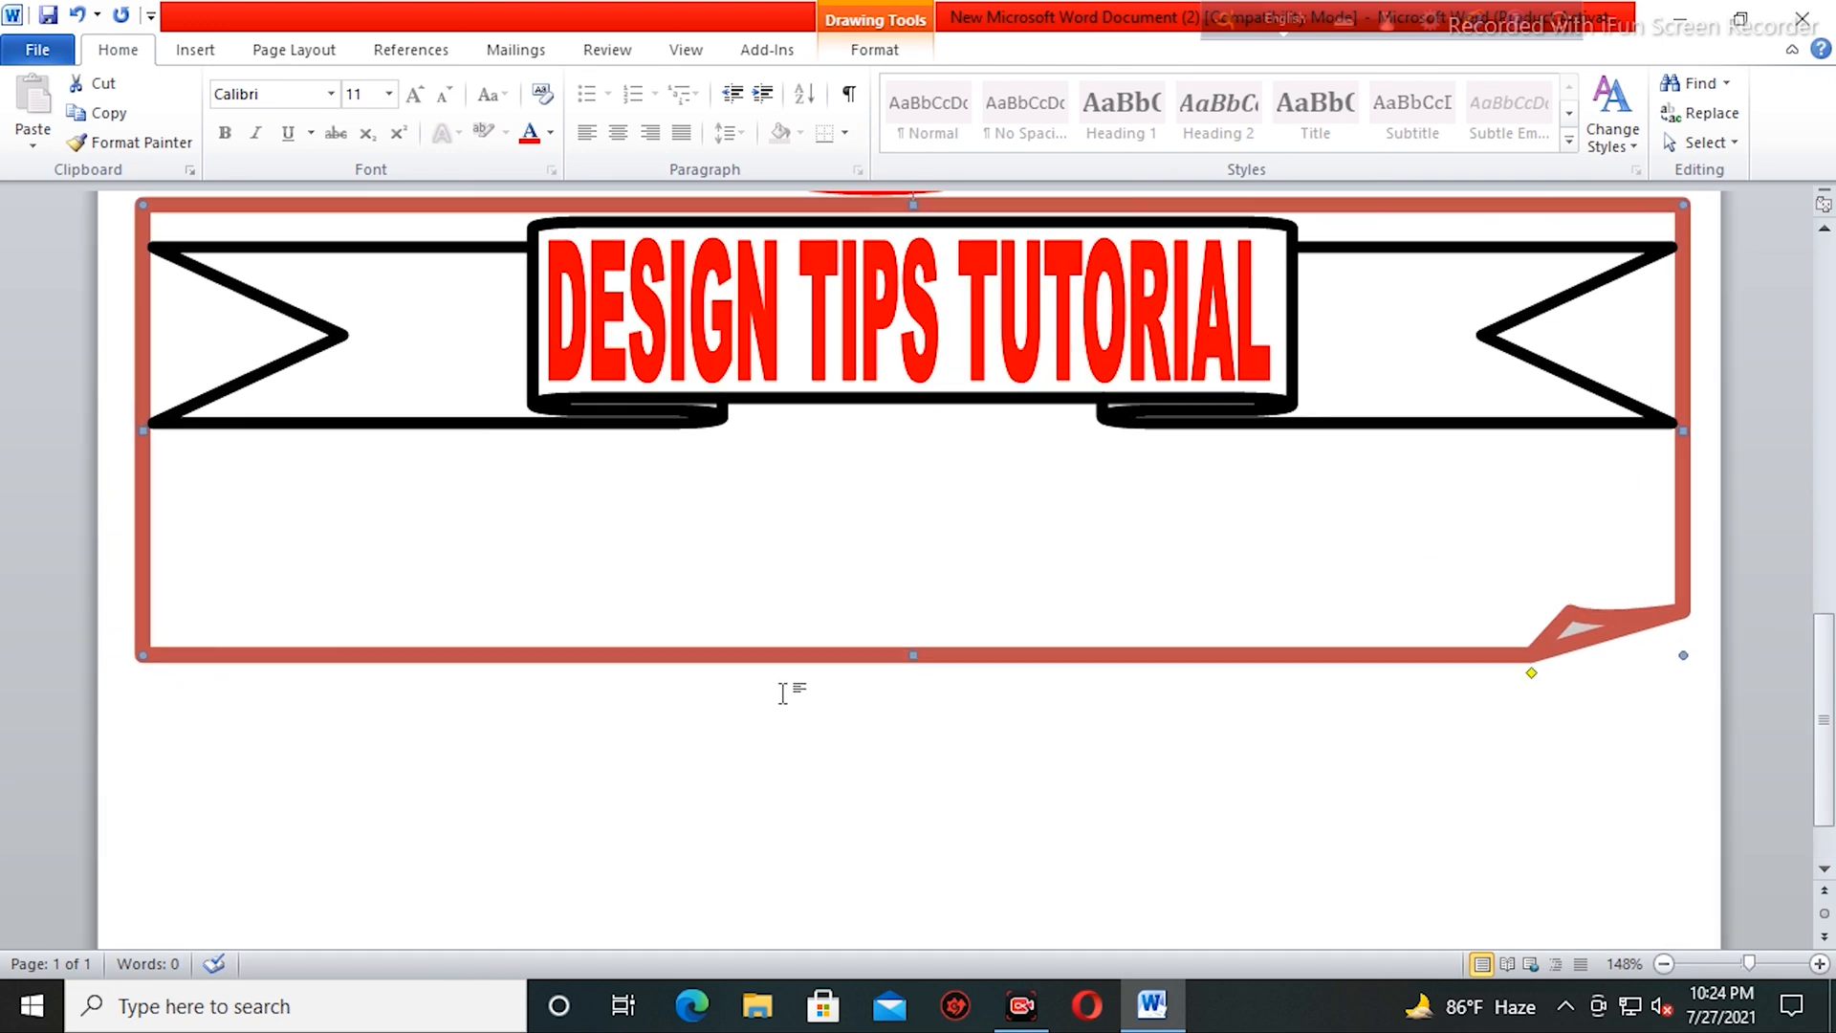
scroll(844, 594, up, 7)
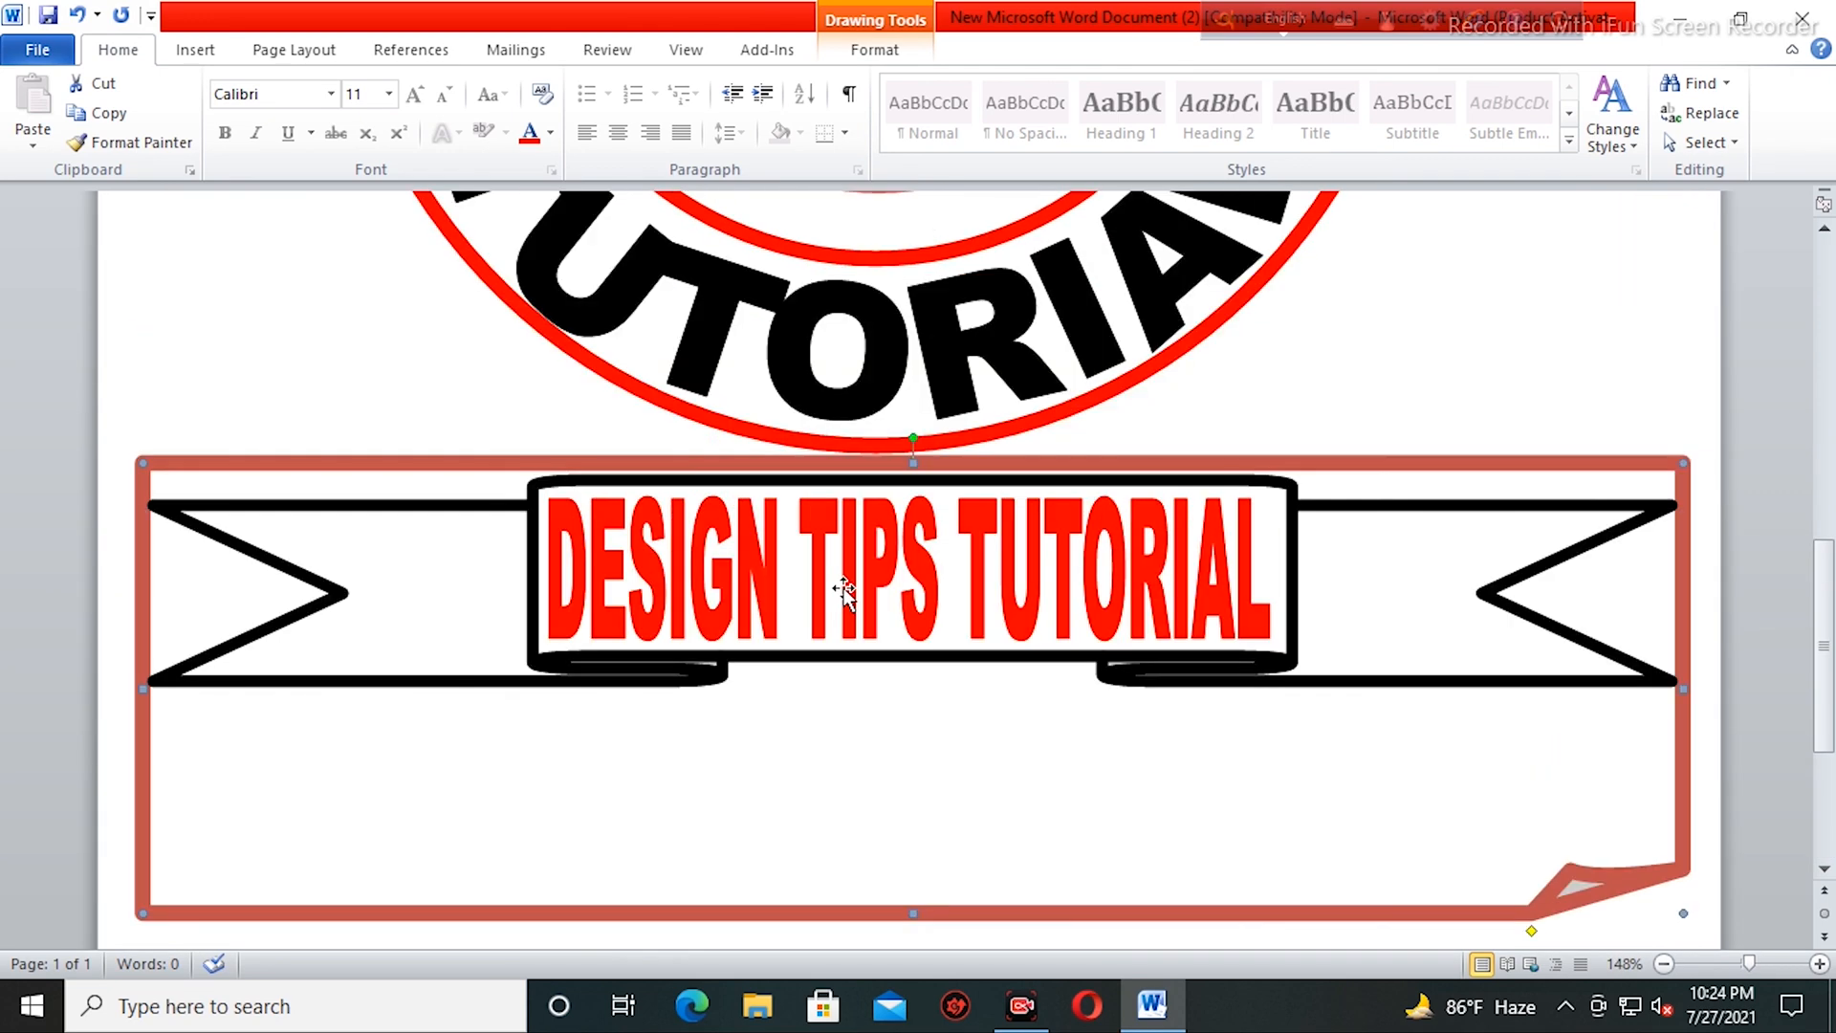
scroll(844, 587, up, 8)
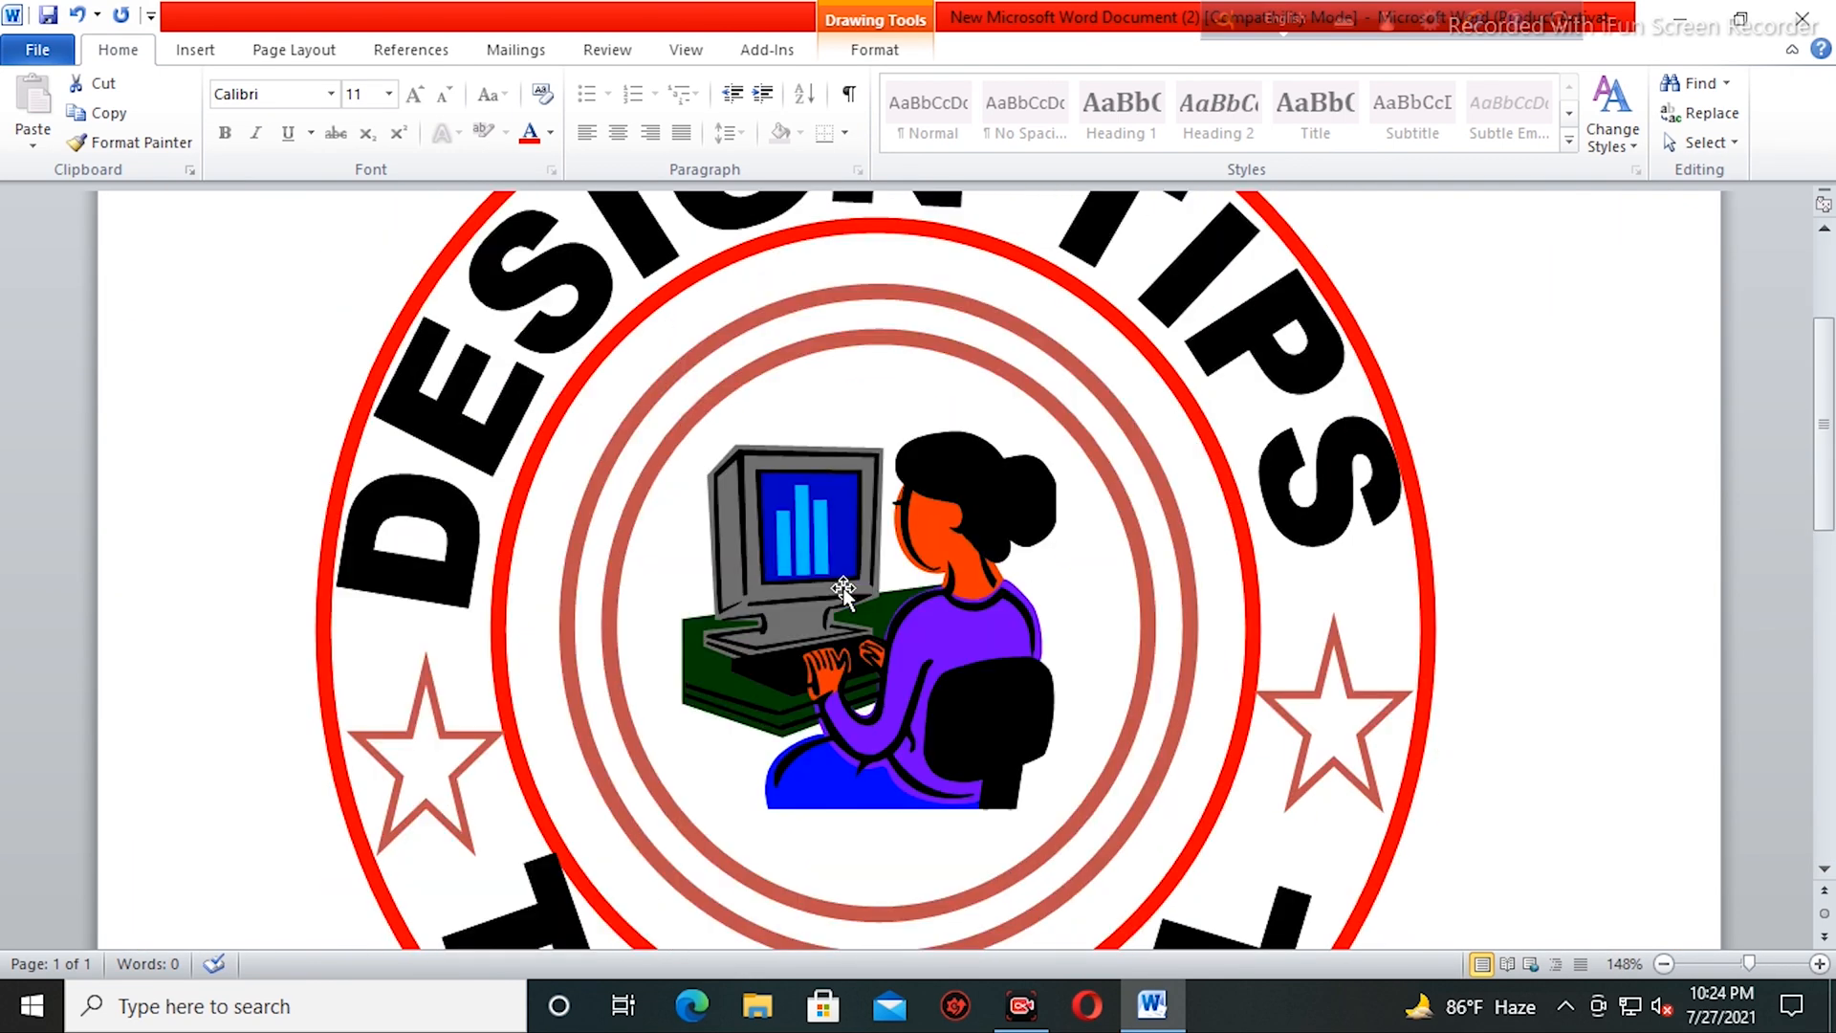
scroll(843, 587, down, 10)
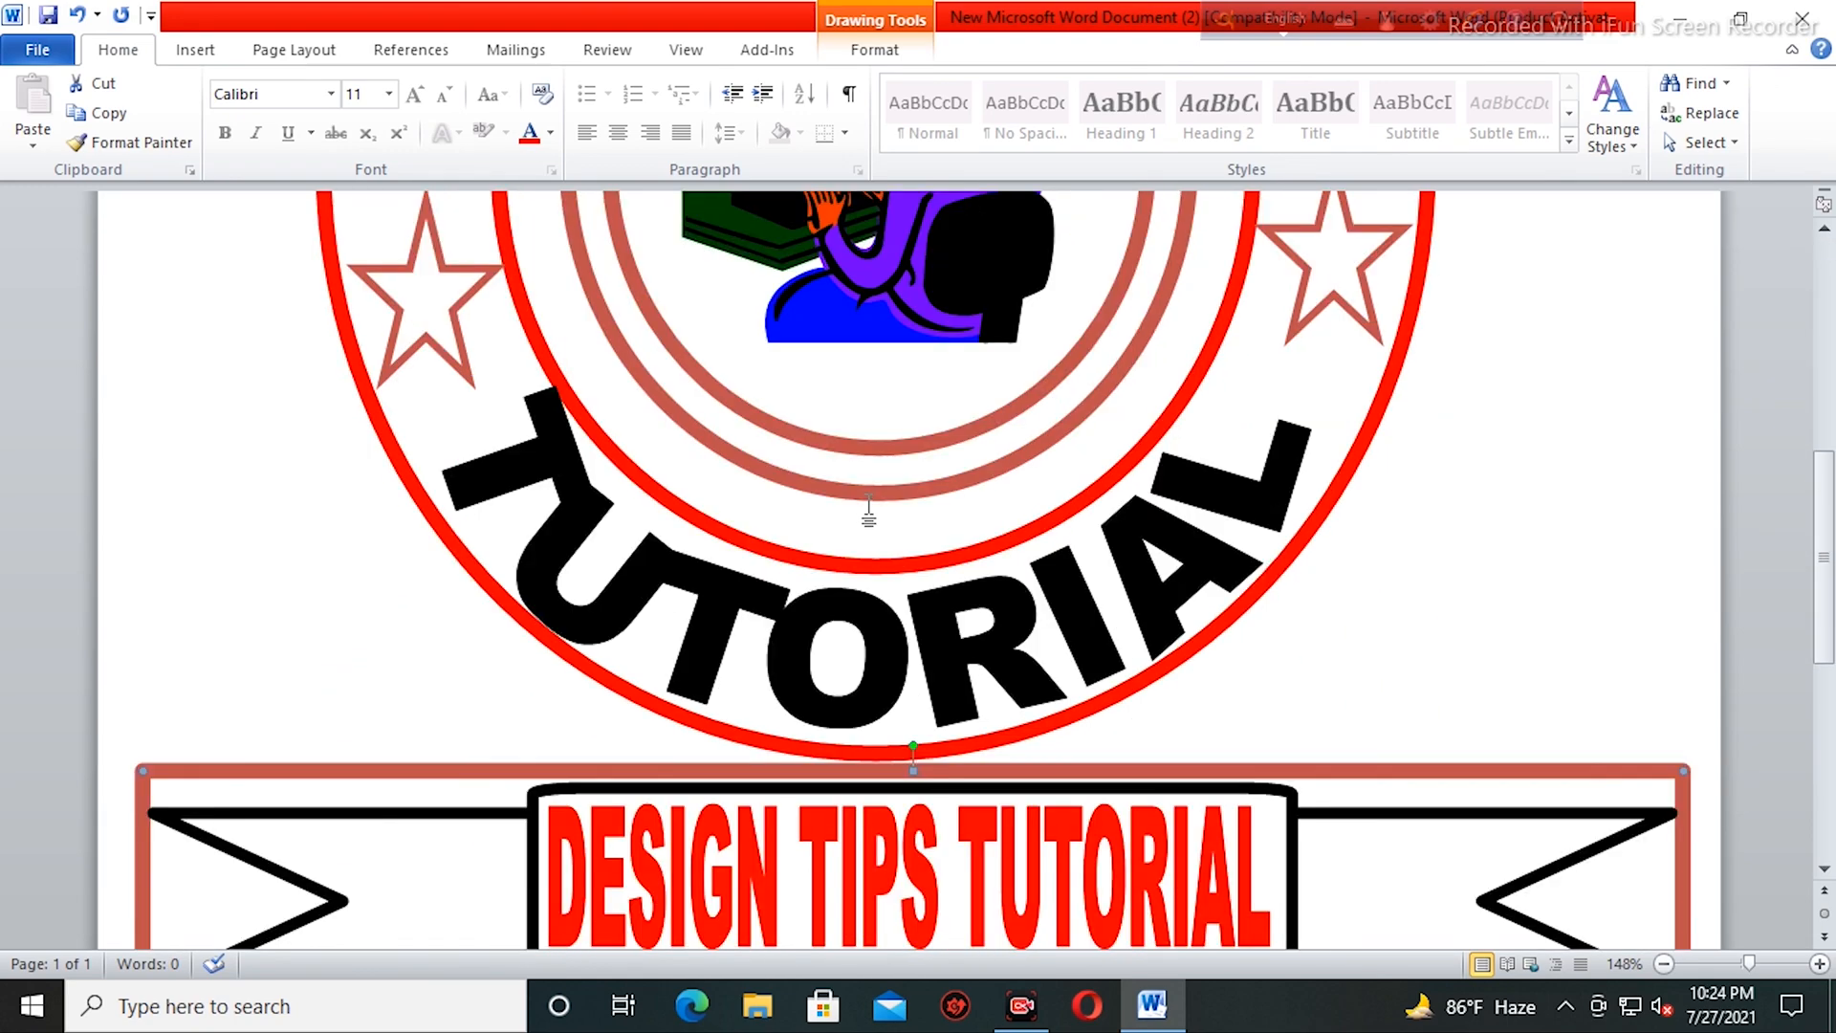
scroll(872, 517, down, 3)
scroll(871, 518, up, 8)
scroll(871, 522, down, 9)
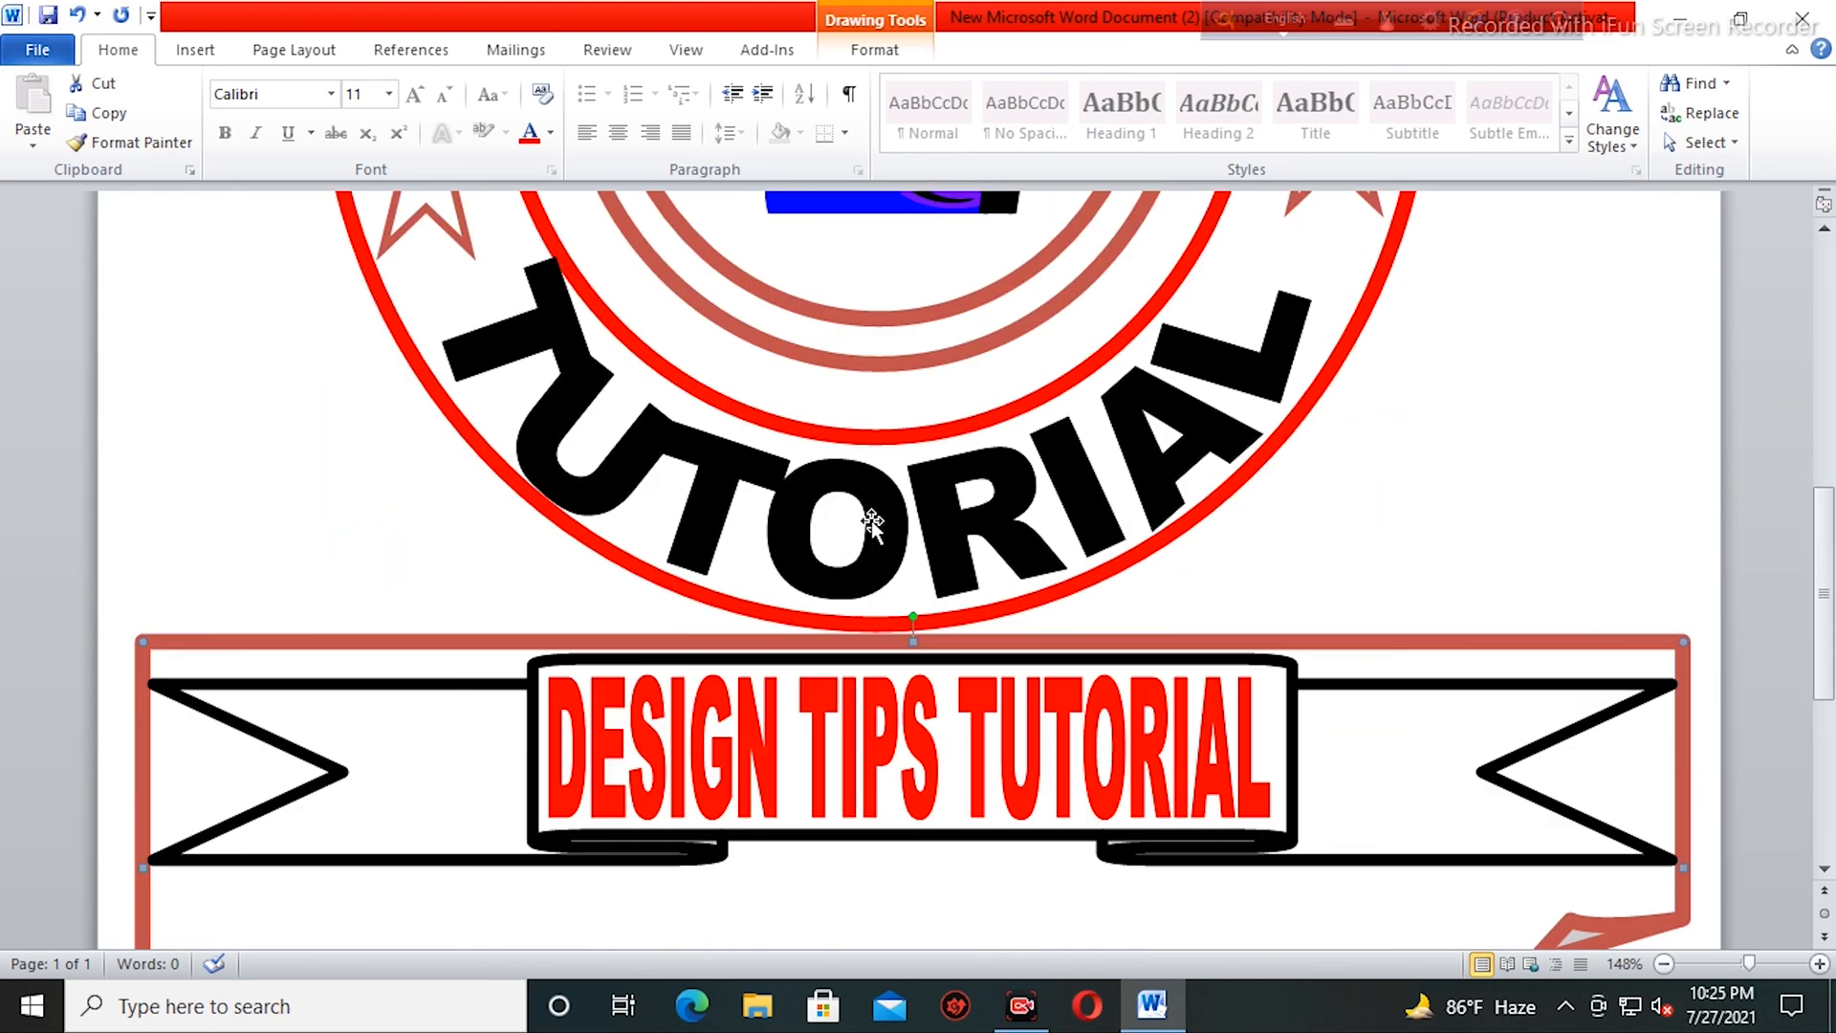
- Inspect the ribbon caption and frame outline close up, and review the whole page layout at reduced zoom
ctrl+scroll(876, 528, up, 10)
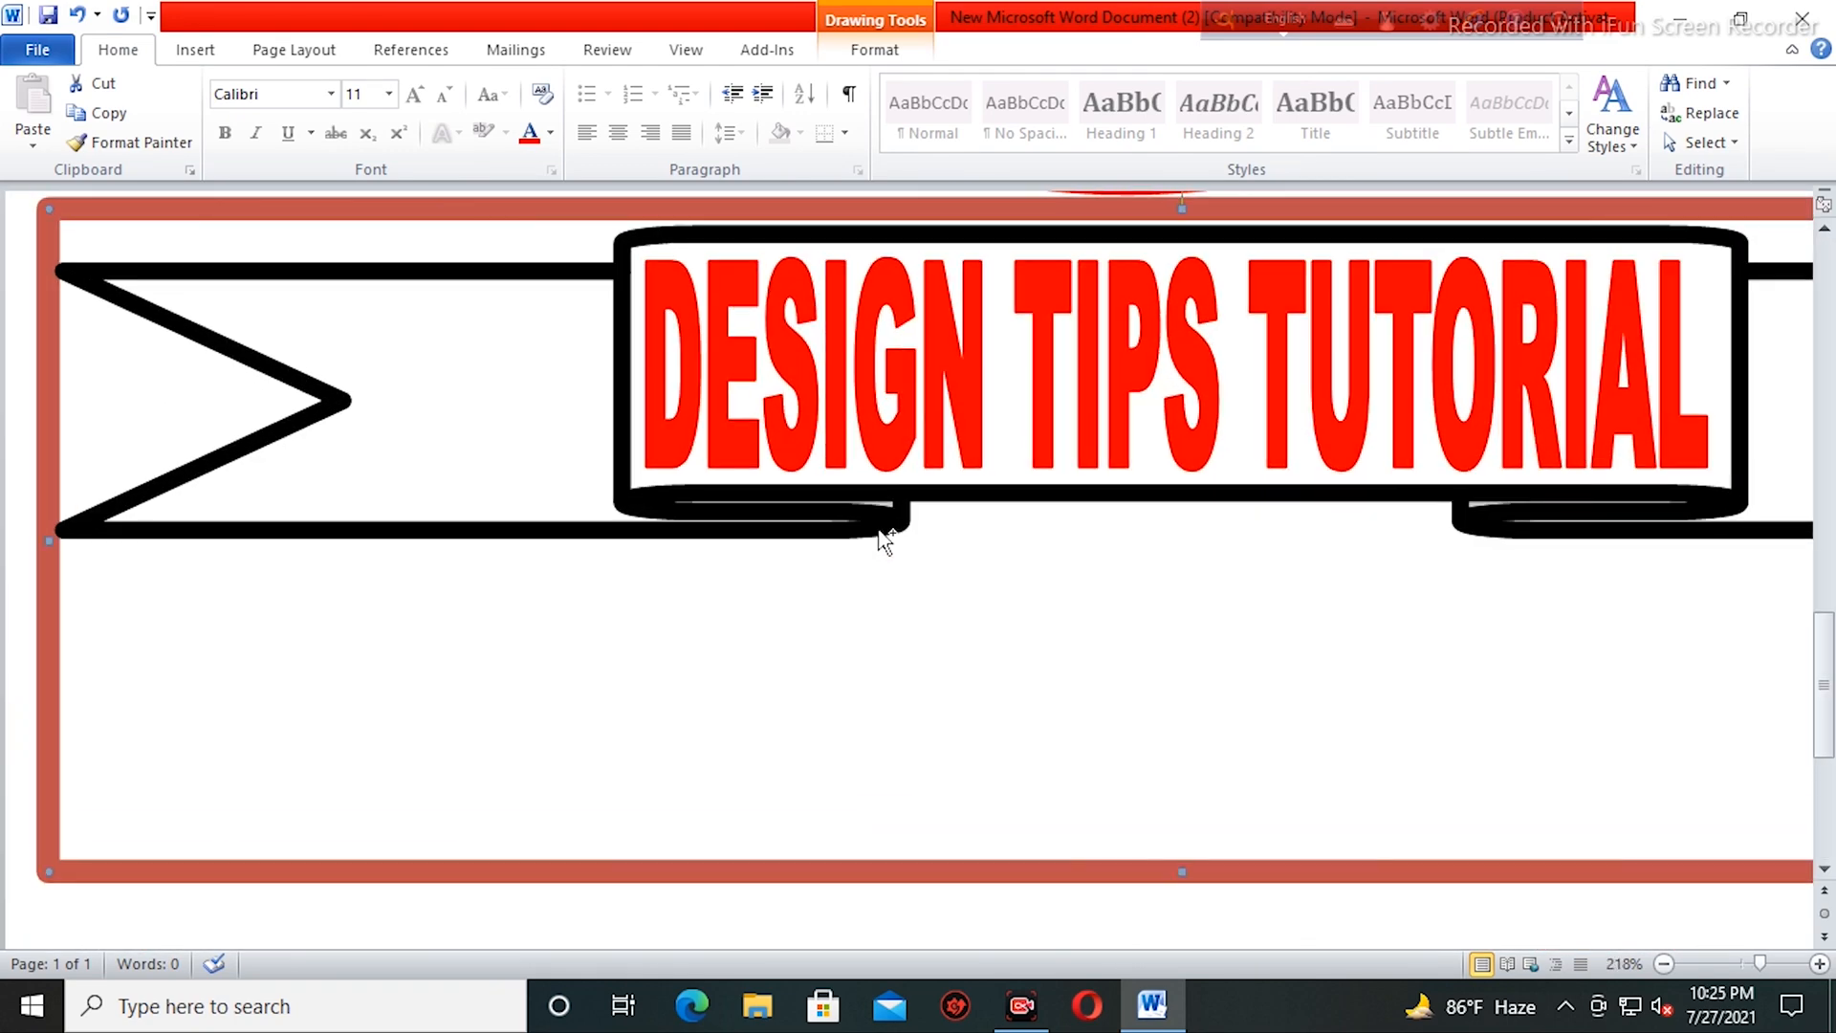
ctrl+scroll(878, 531, down, 9)
ctrl+scroll(882, 540, down, 12)
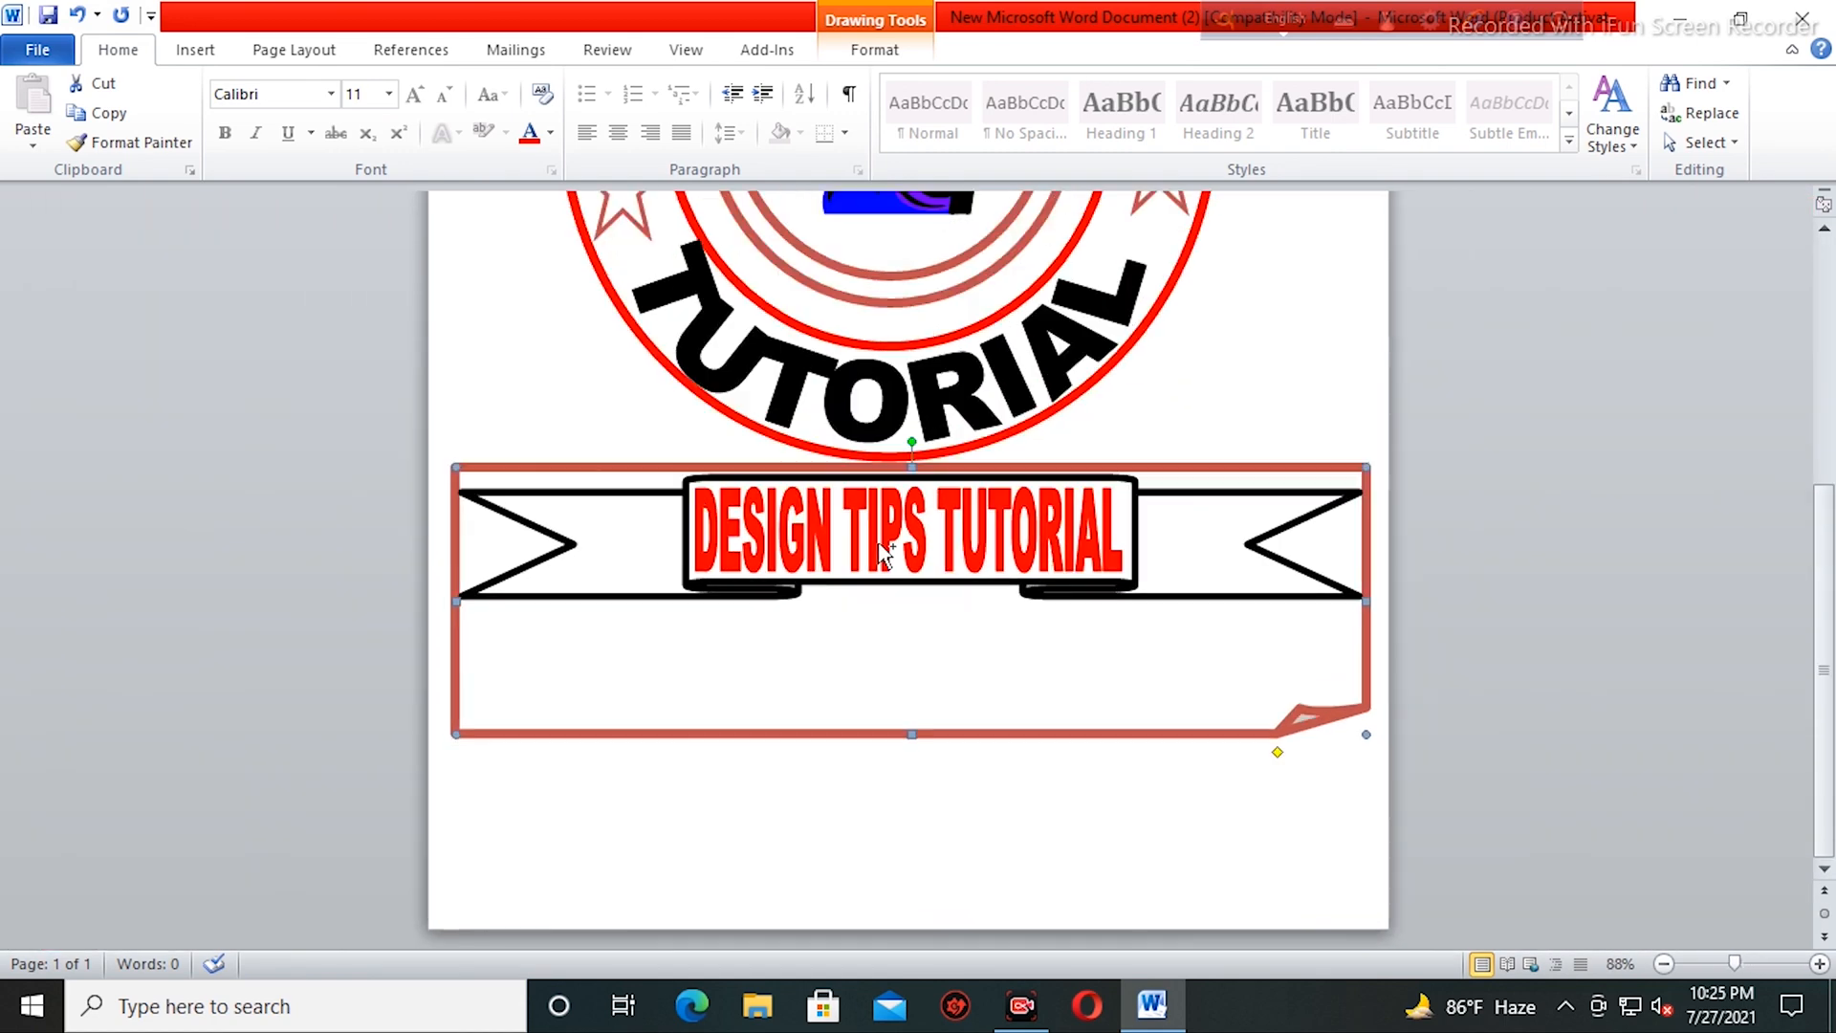
ctrl+scroll(878, 553, up, 6)
ctrl+scroll(880, 553, up, 20)
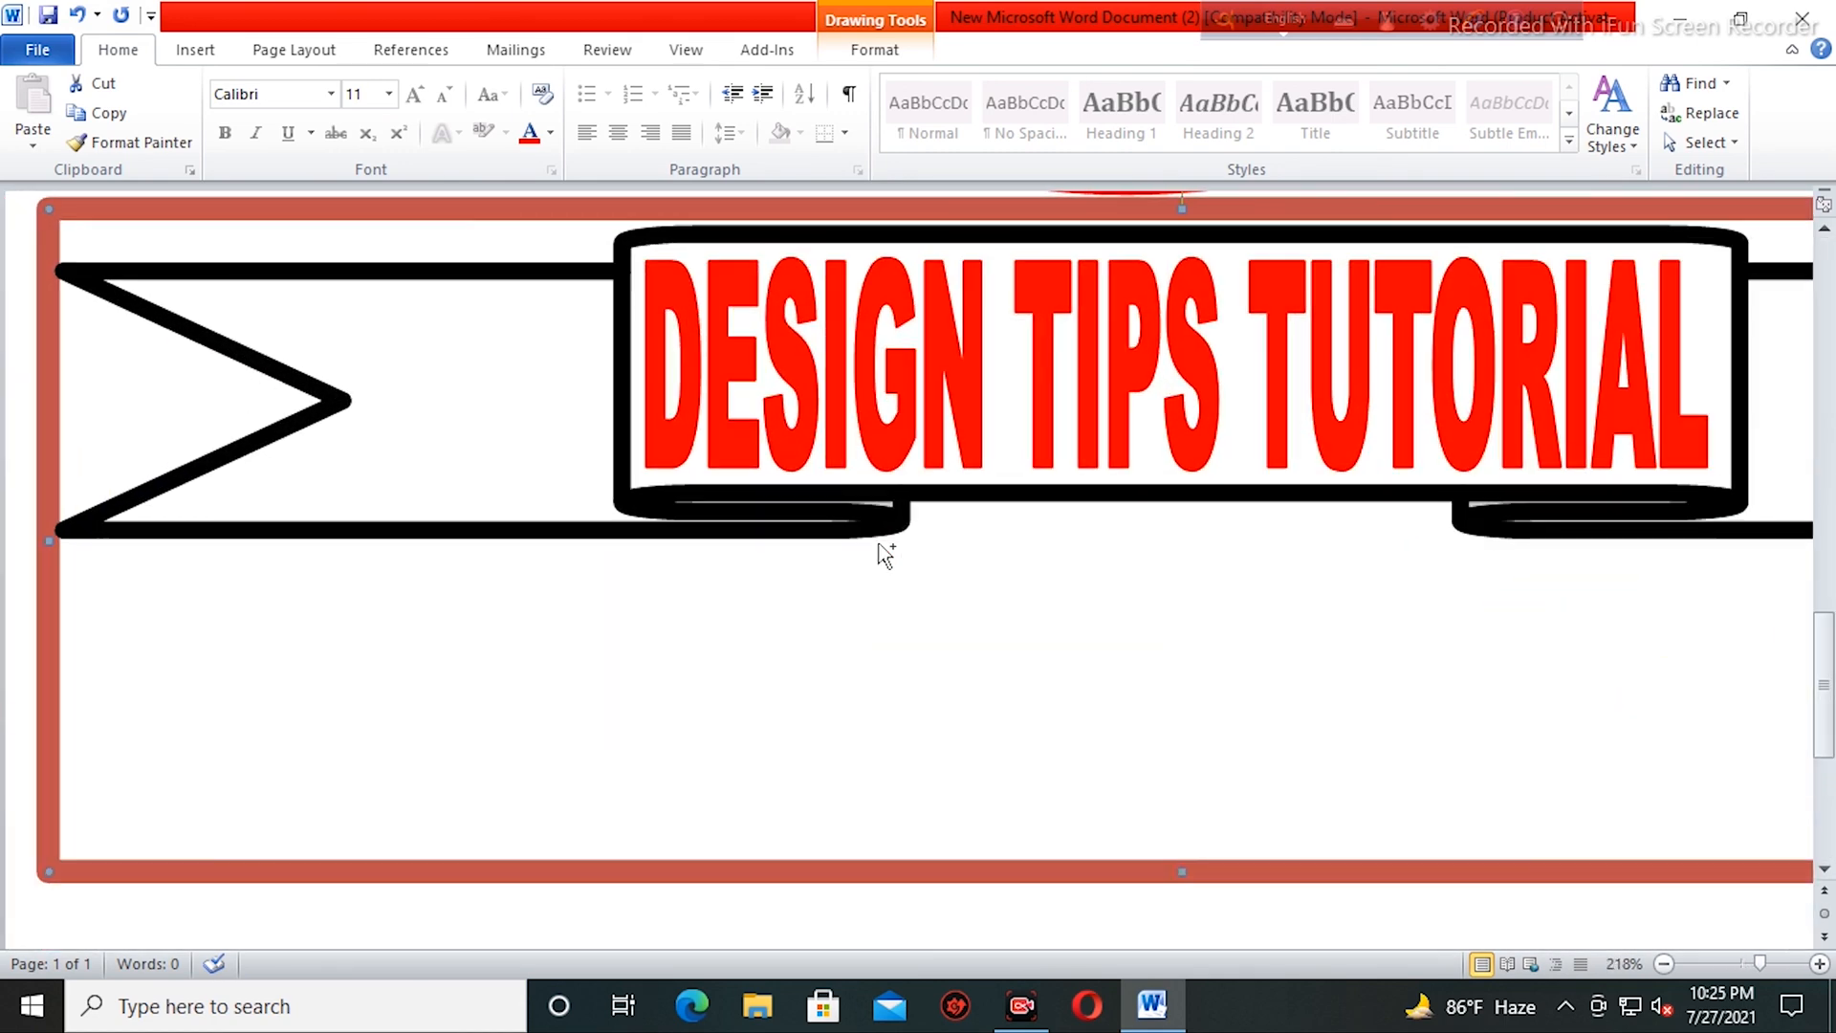
ctrl+scroll(854, 507, down, 20)
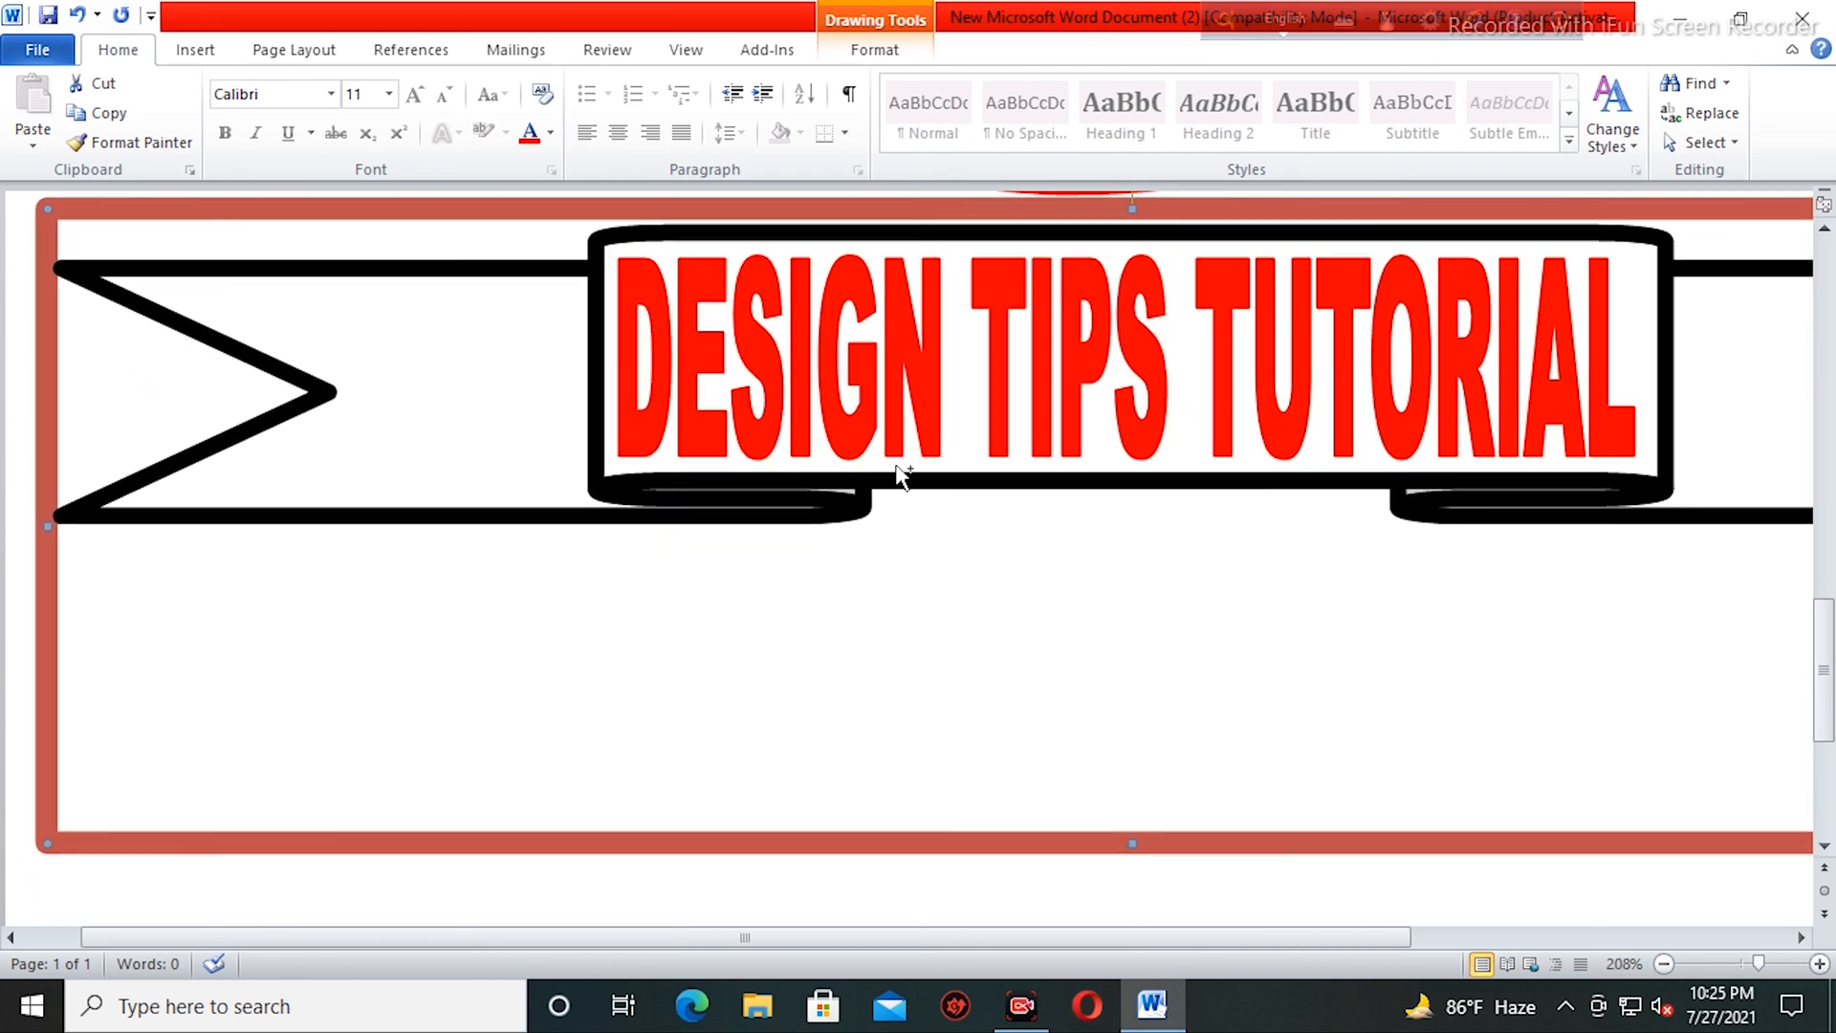
ctrl+scroll(897, 483, down, 4)
ctrl+scroll(898, 488, up, 19)
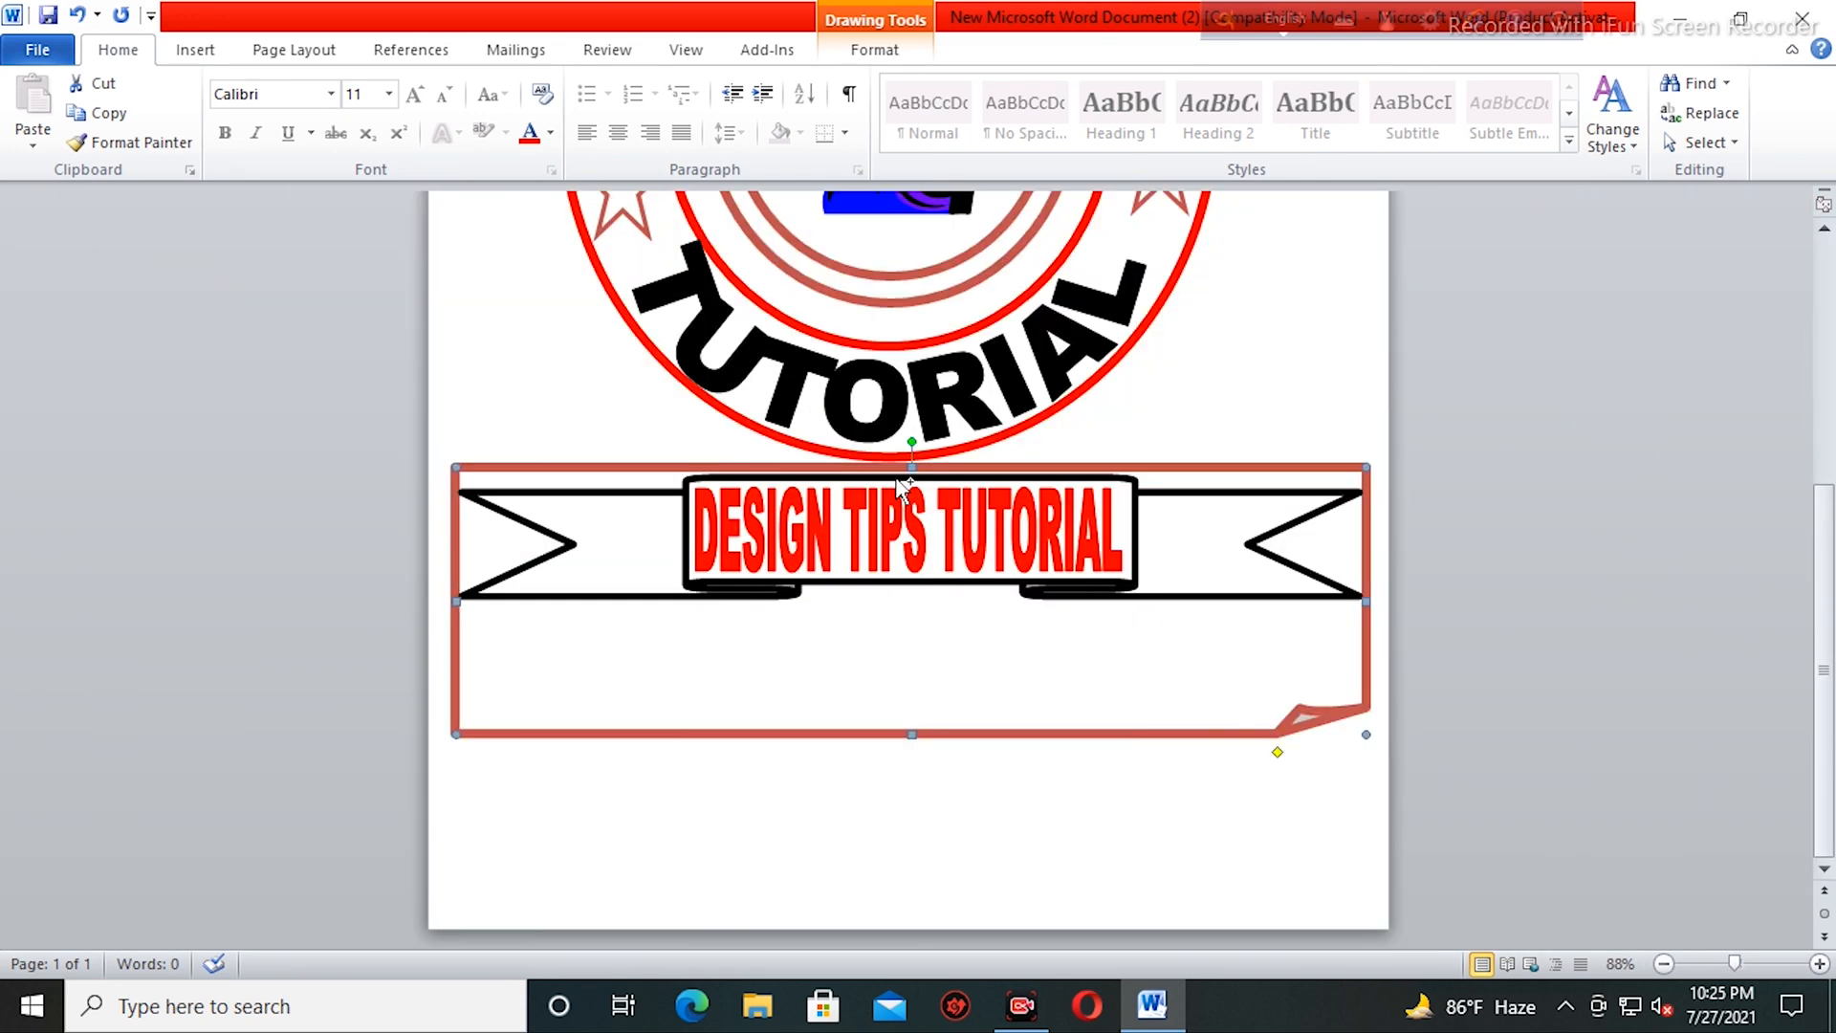
ctrl+scroll(897, 478, up, 10)
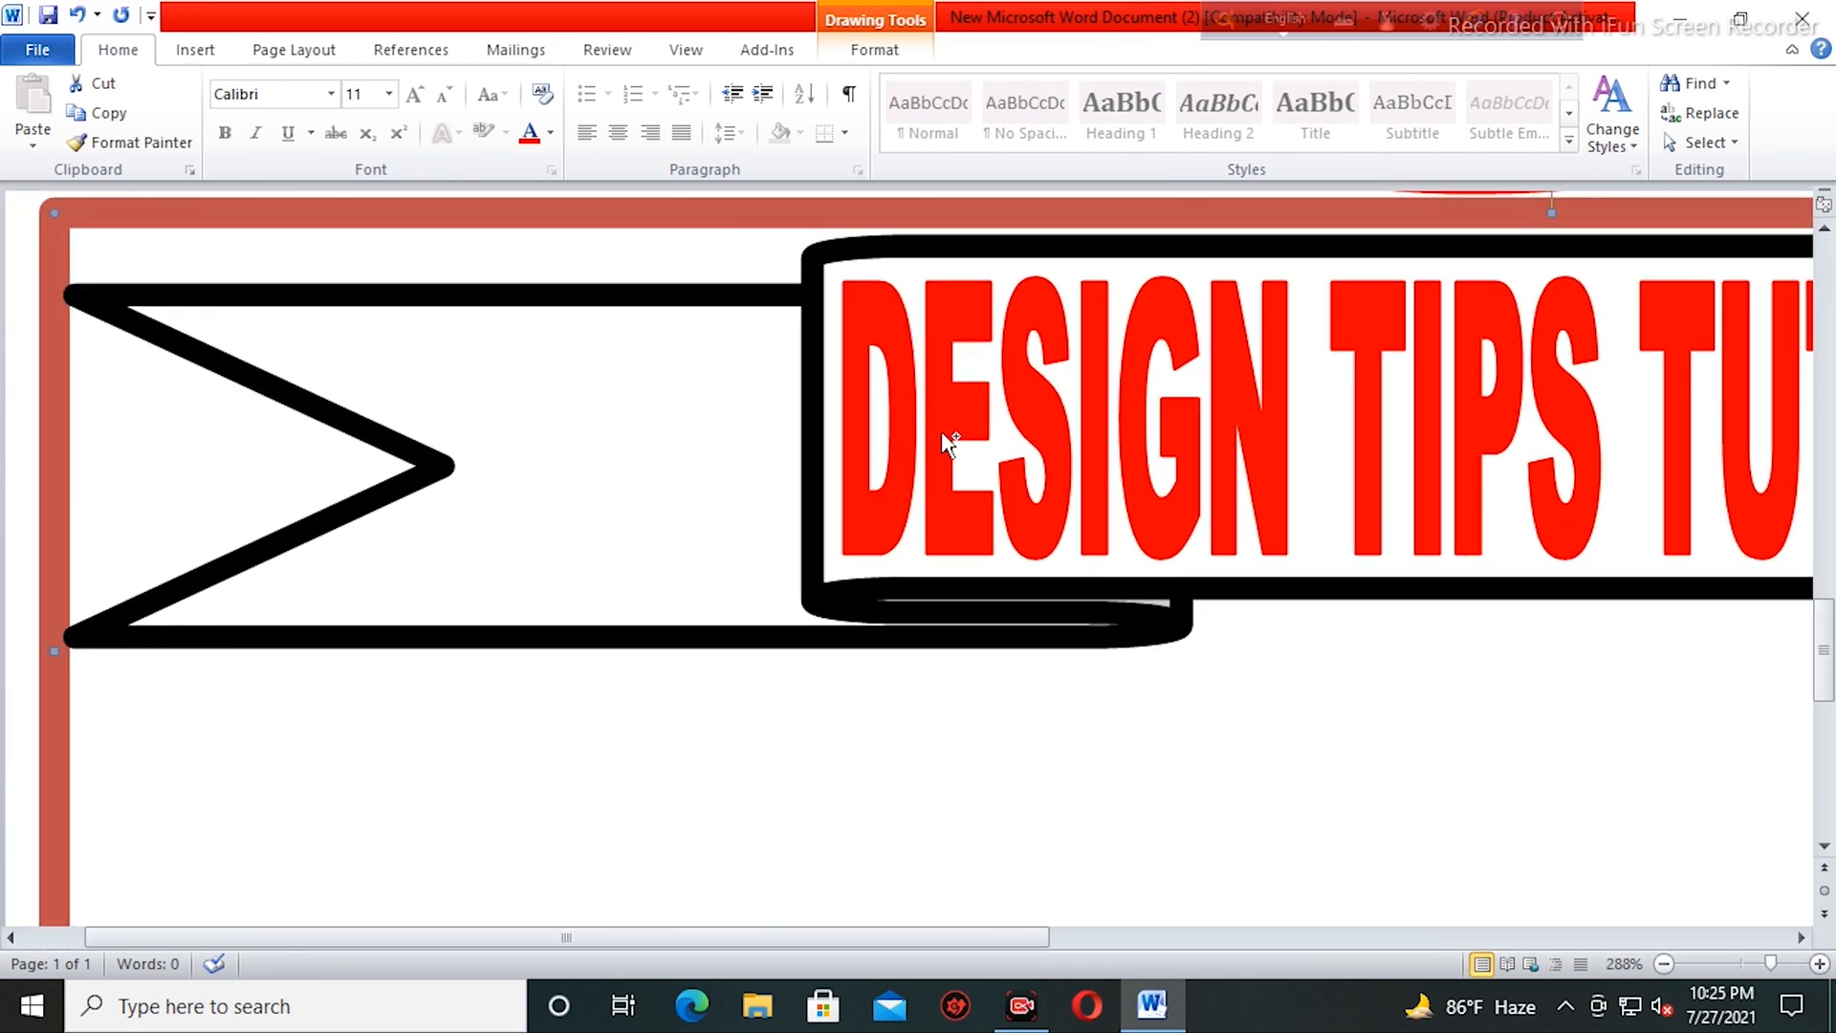
ctrl+scroll(942, 495, down, 5)
ctrl+scroll(942, 496, down, 20)
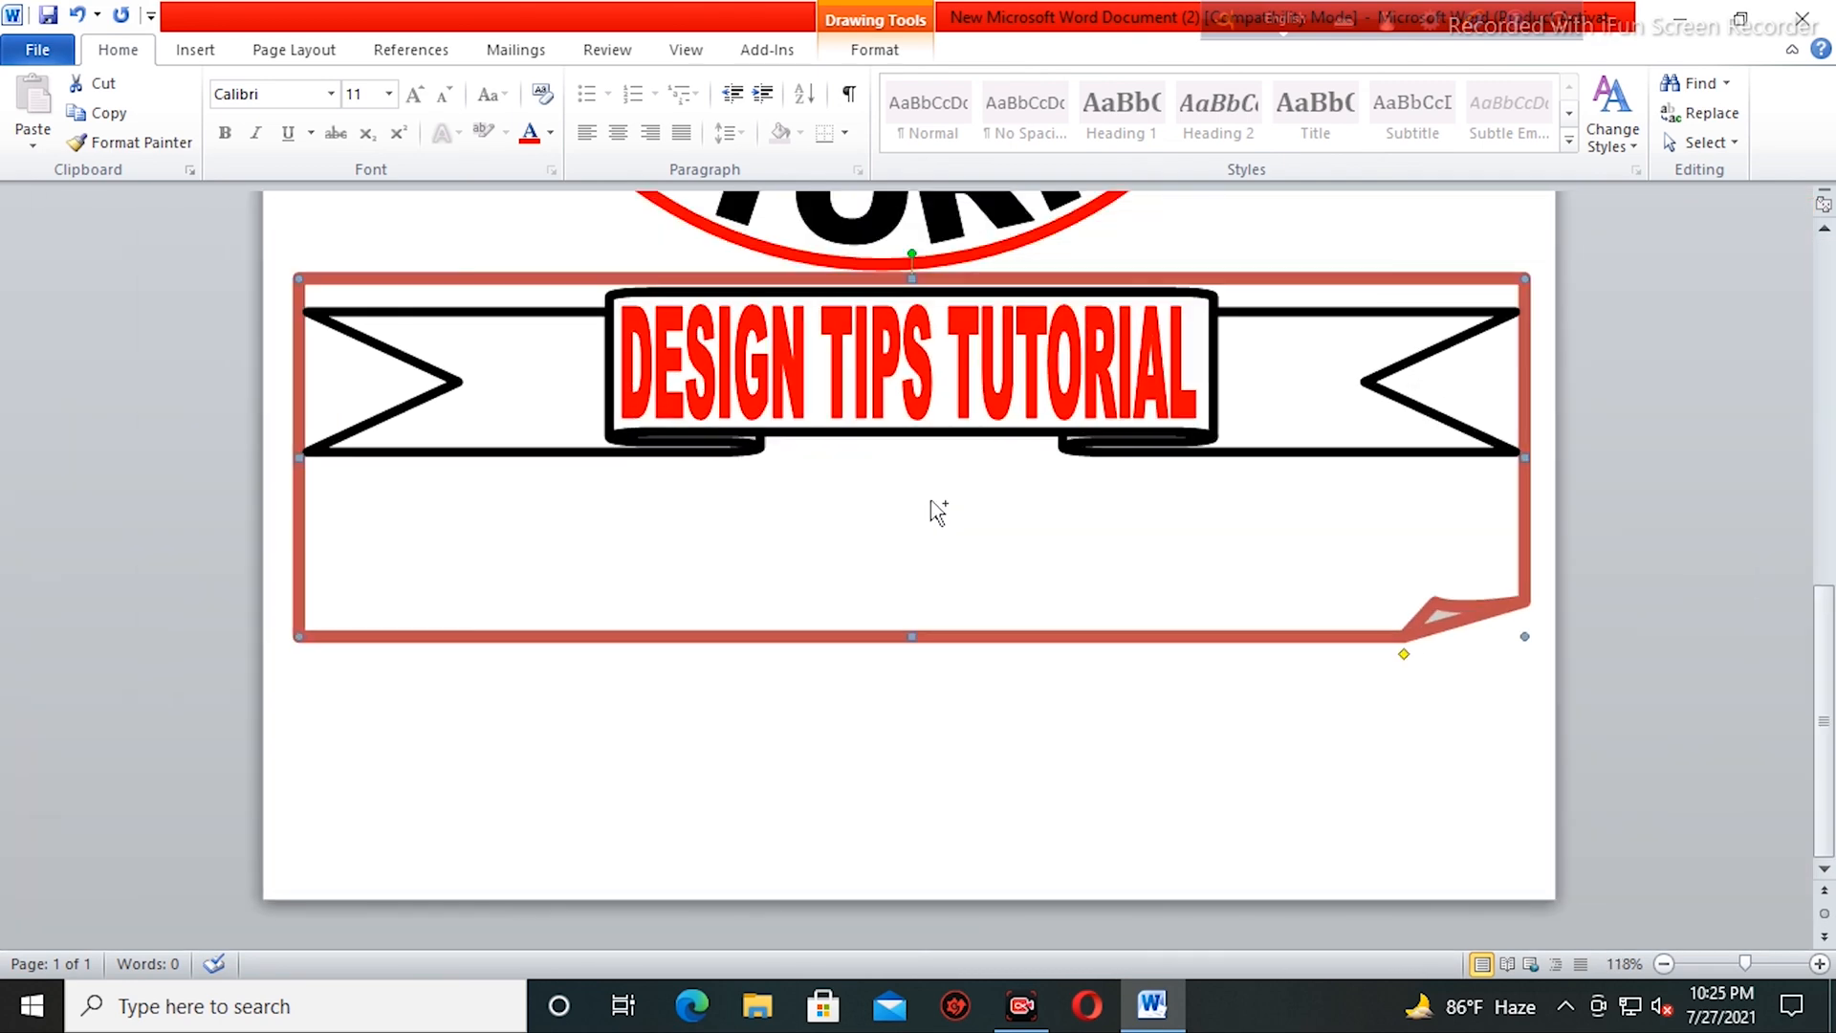
ctrl+scroll(749, 526, up, 2)
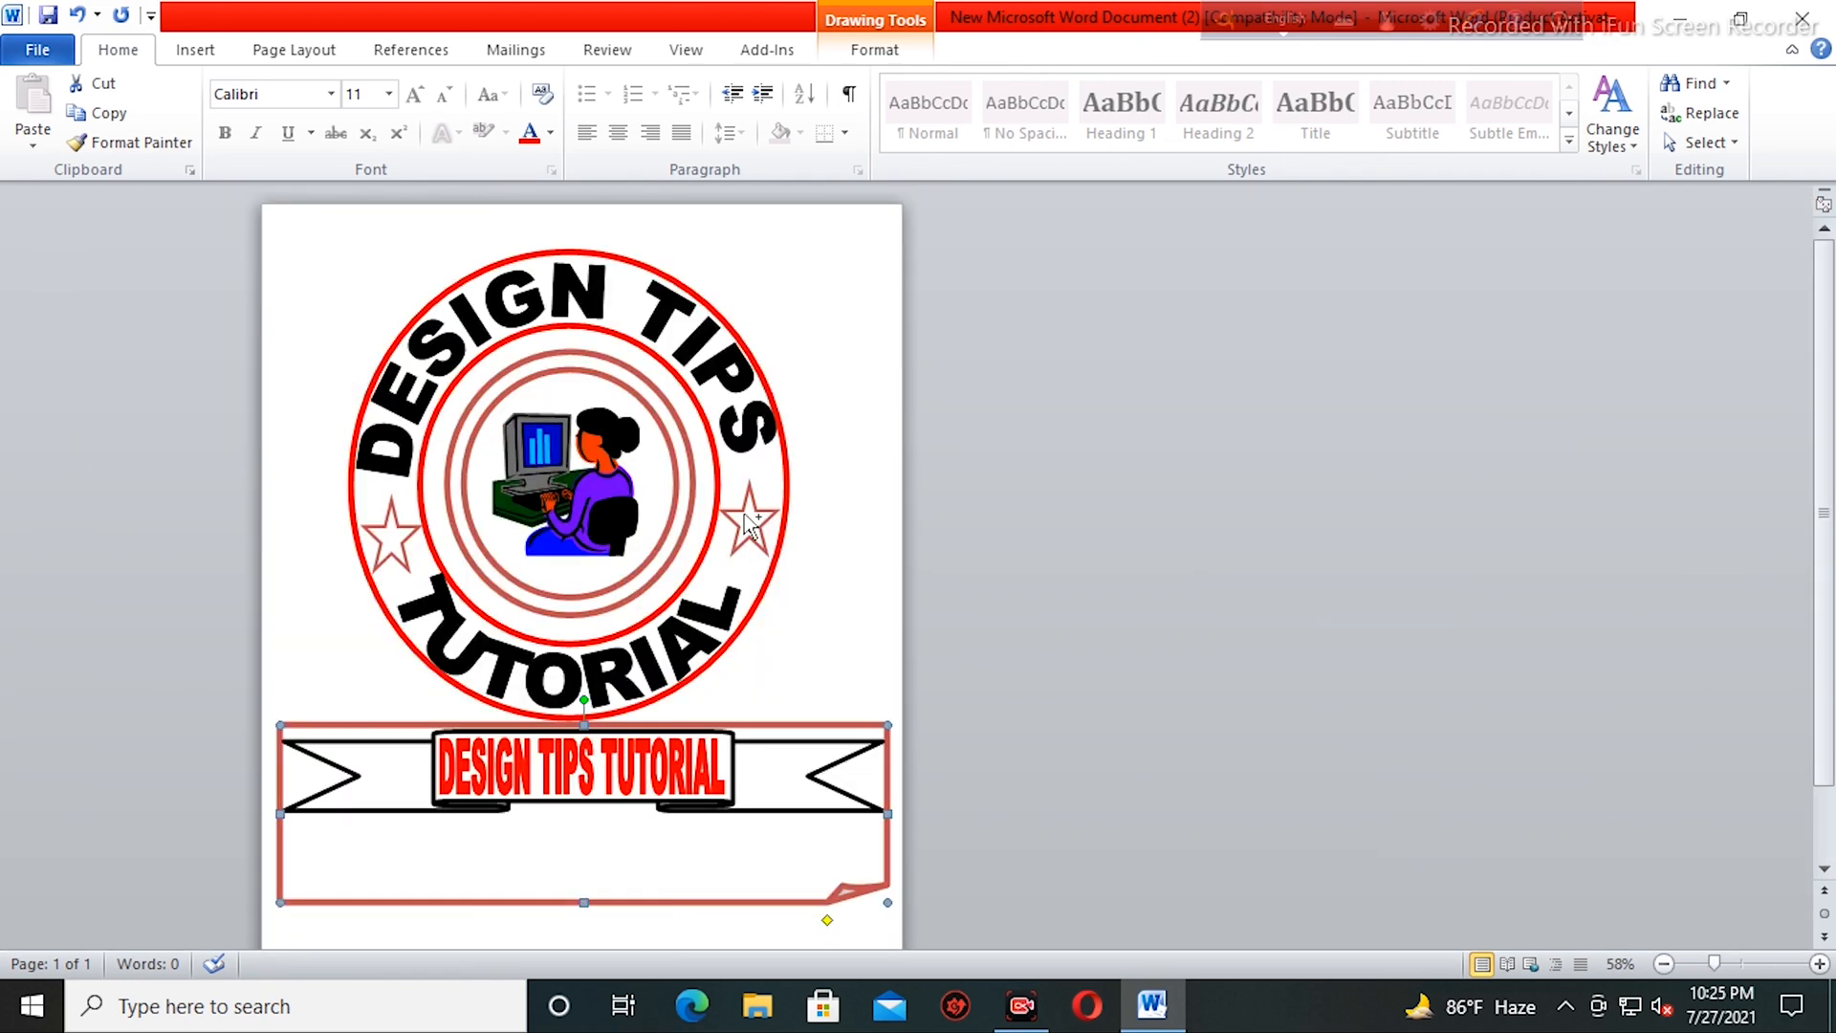
scroll(750, 497, down, 1)
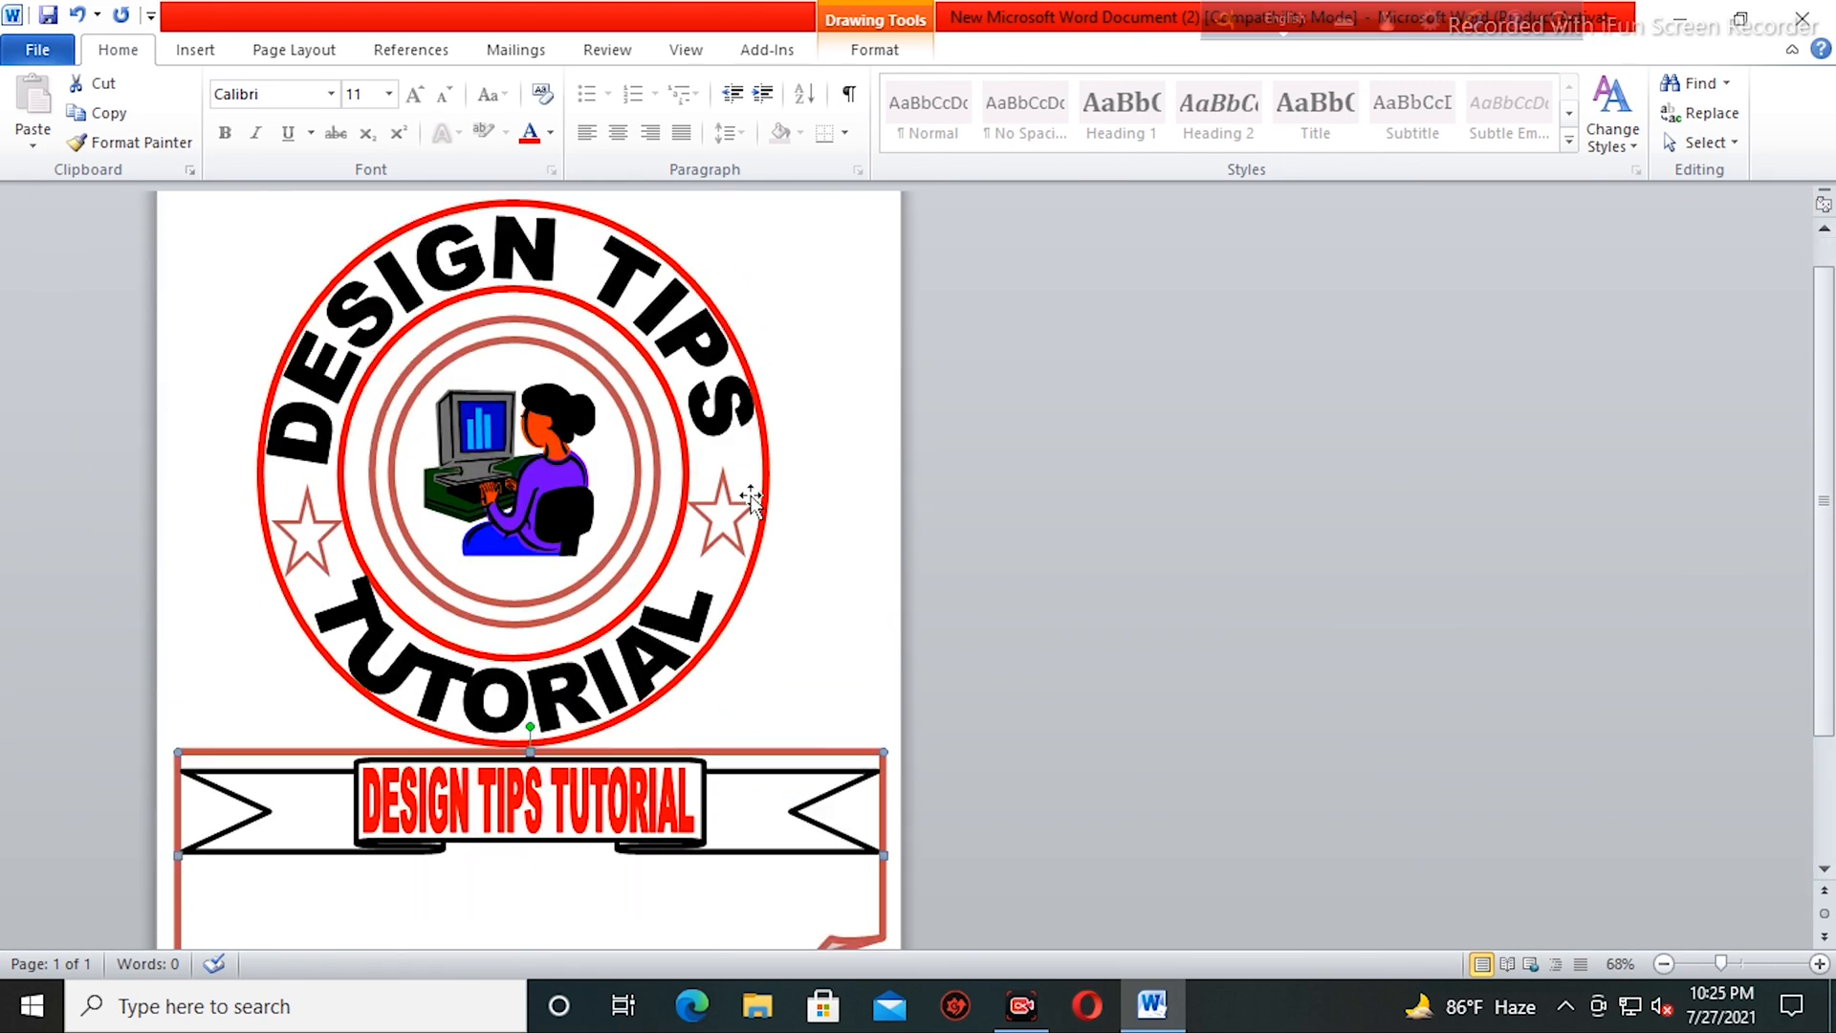